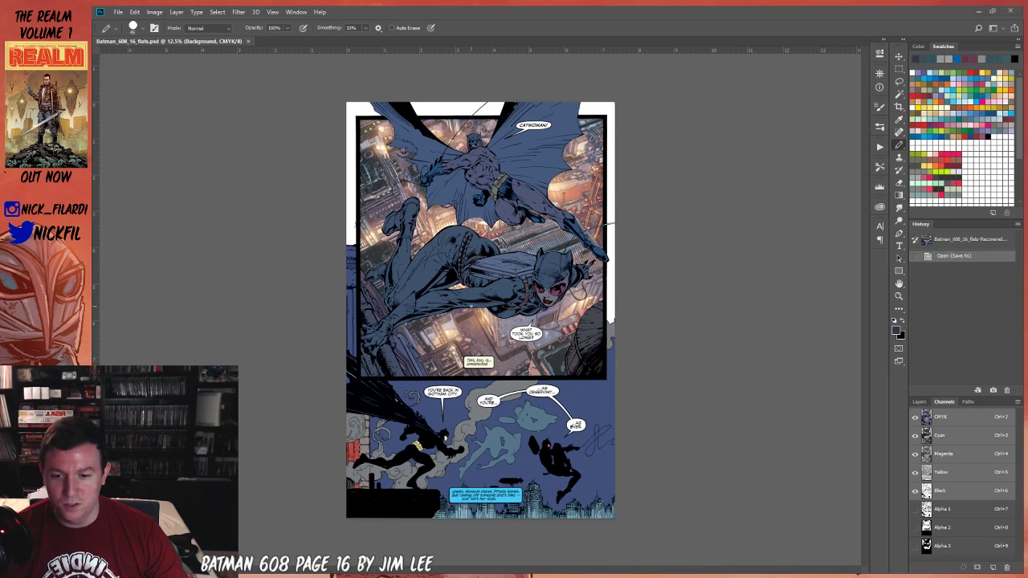
Fill the blue caption box in the bottom panel with the pale cream of the upper caption, excluding the black channel.
key("z")
left_click(497, 365)
key("b")
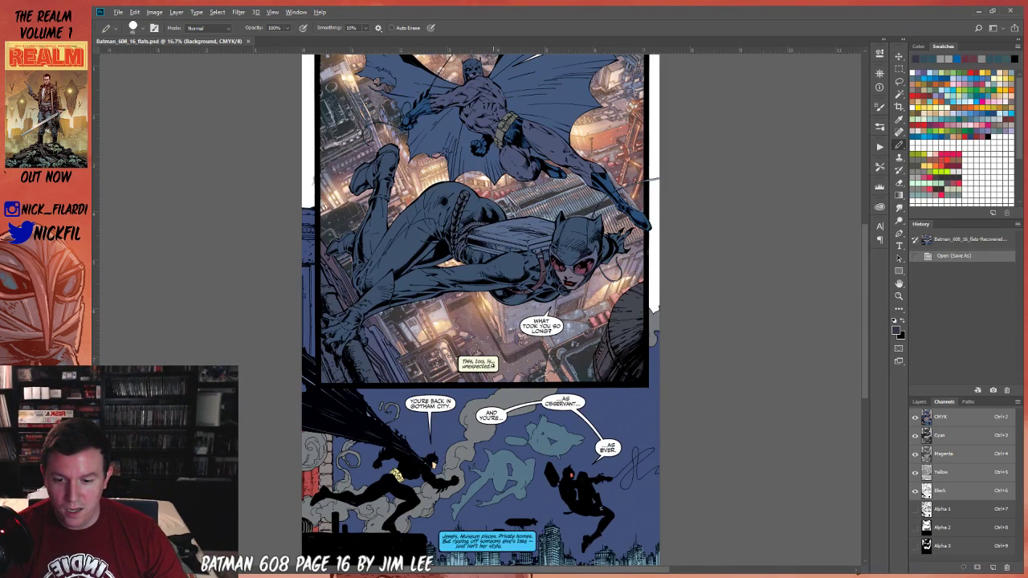
left_click_drag(495, 441, 463, 339)
key("w")
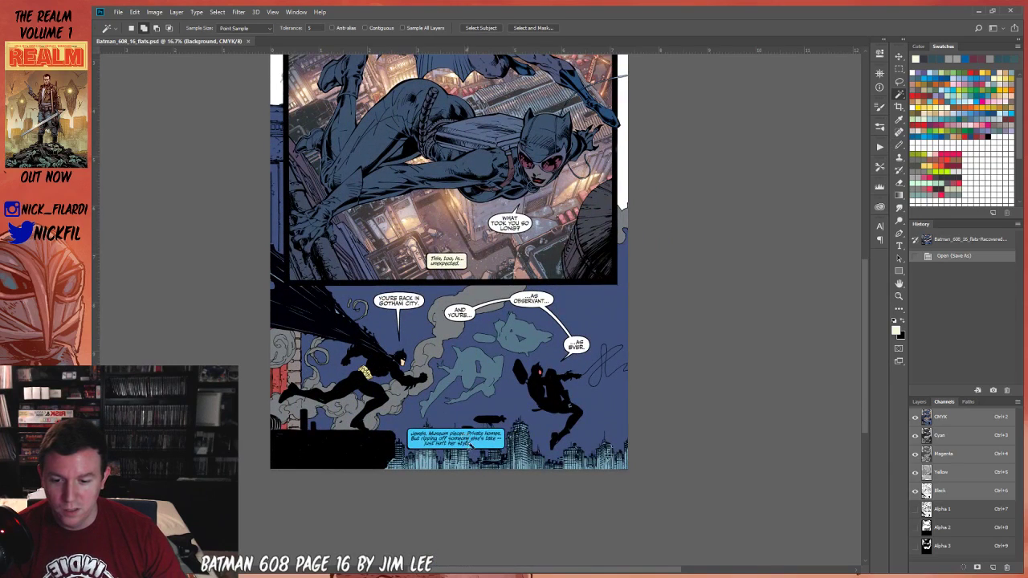
left_click(466, 440)
key("ctrl+d")
left_click(915, 490)
left_click(914, 489)
left_click(585, 469)
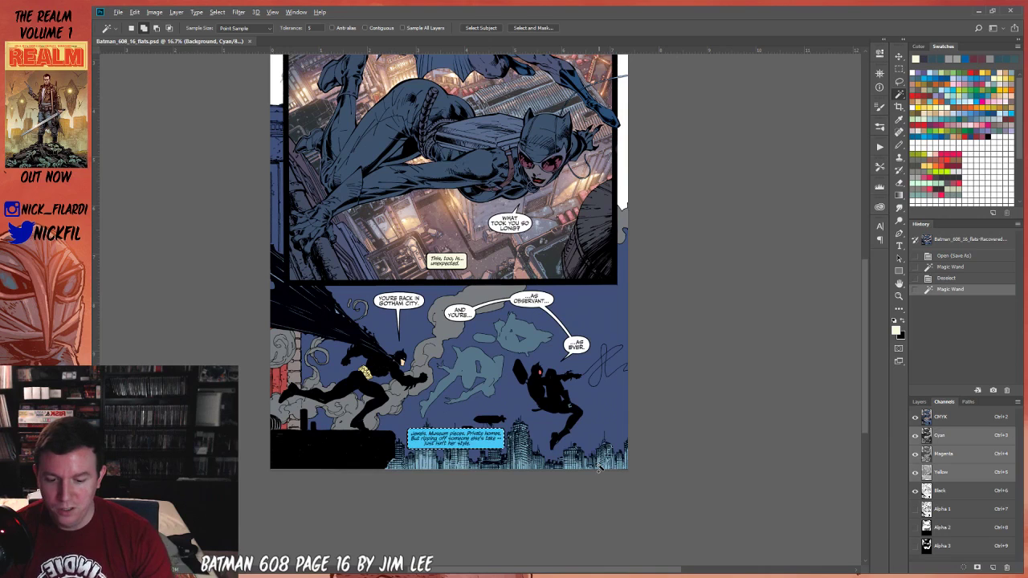
key("alt+BackSpace")
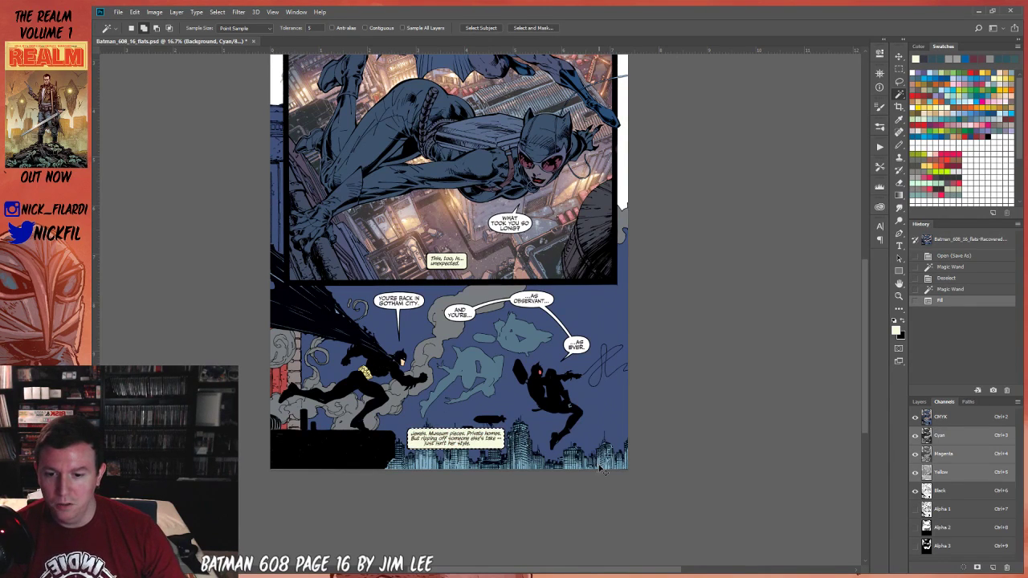
key("ctrl+d")
Select the city skyline along the bottom panel and fill it with a light golden yellow.
left_click_drag(468, 281, 497, 368)
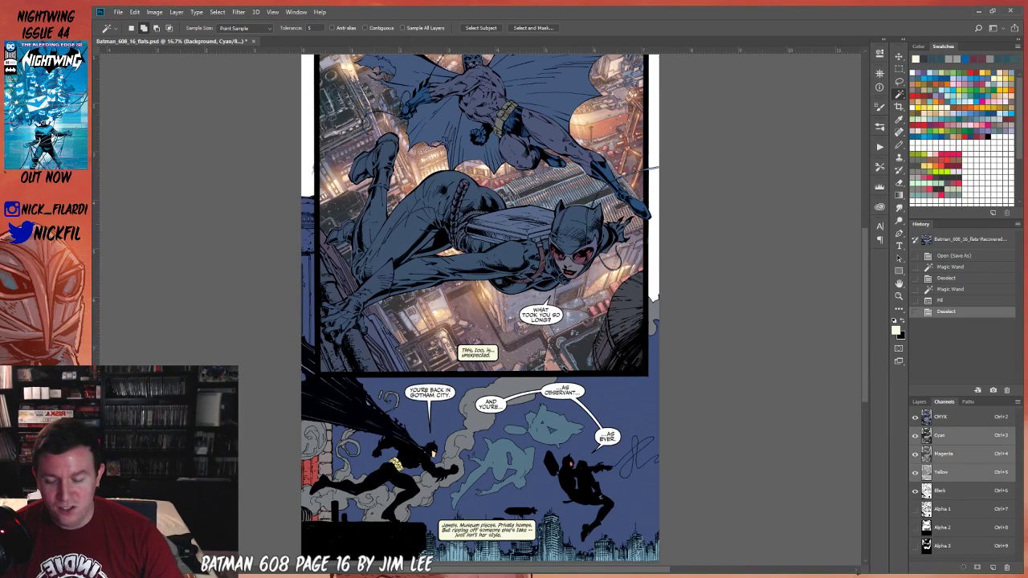
scroll(551, 464, "down", 2)
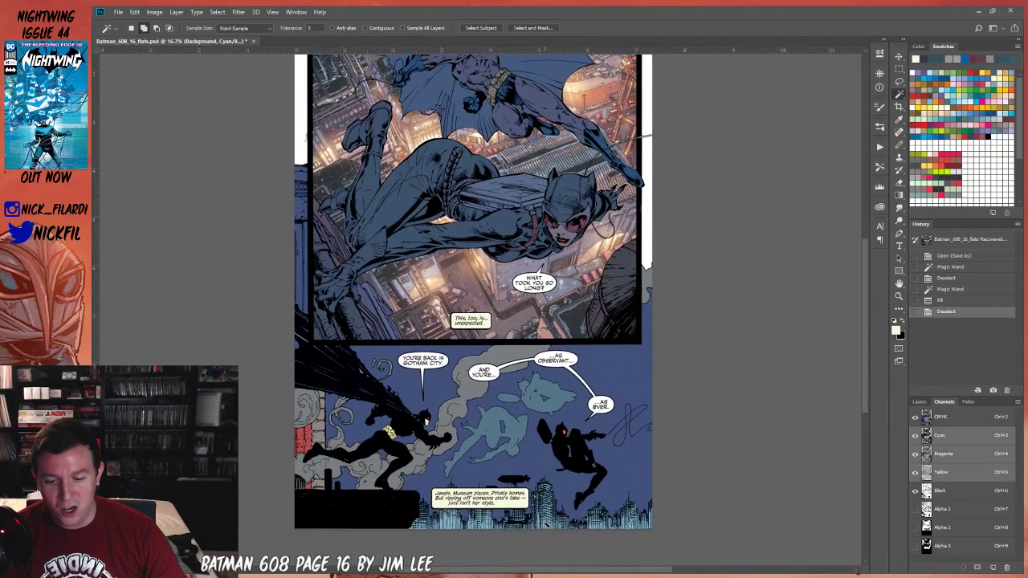
left_click(491, 518)
left_click(568, 537, "shift")
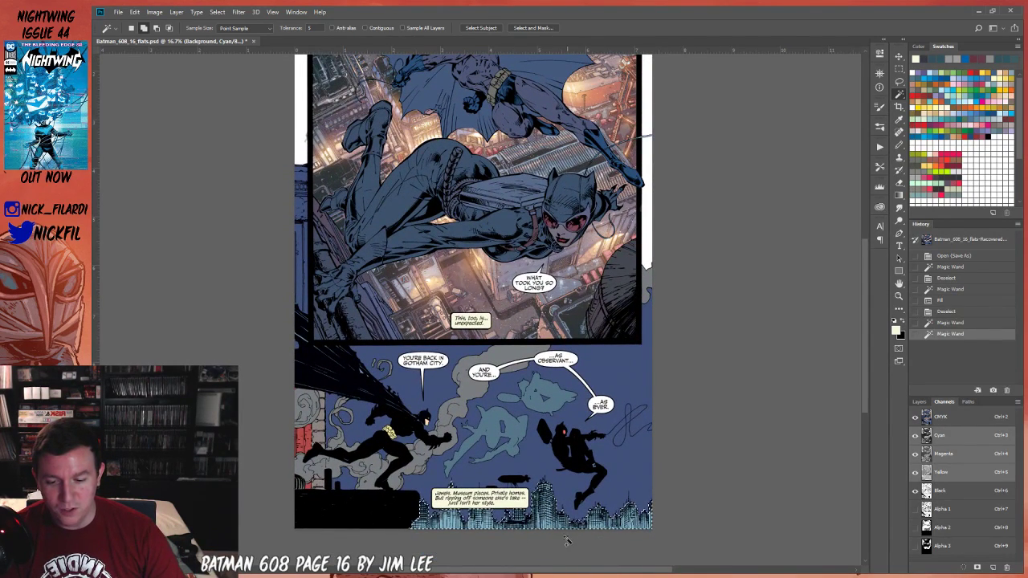
key("b")
left_click_drag(523, 400, 597, 347)
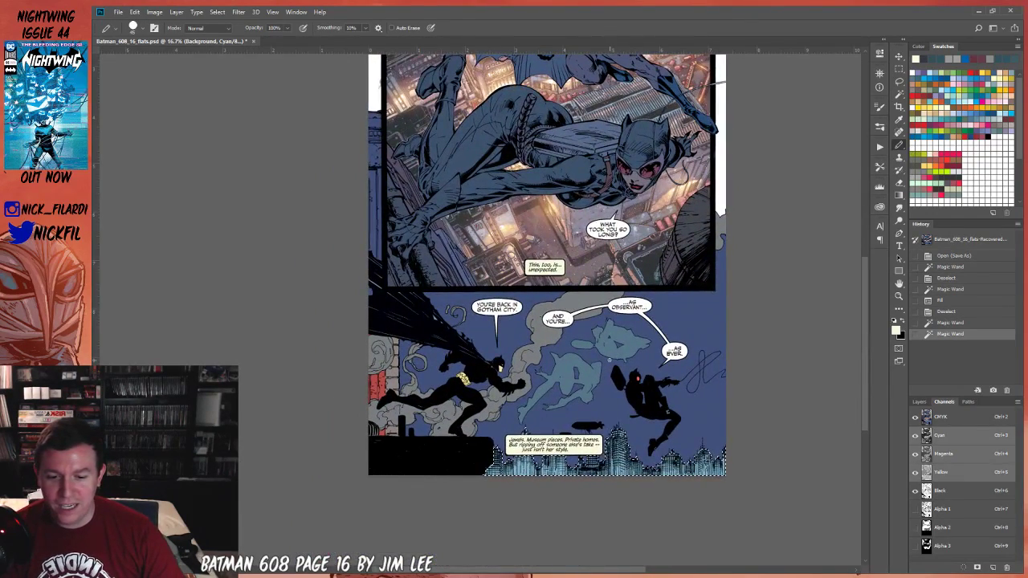
left_click_drag(676, 189, 624, 174)
key("alt+BackSpace")
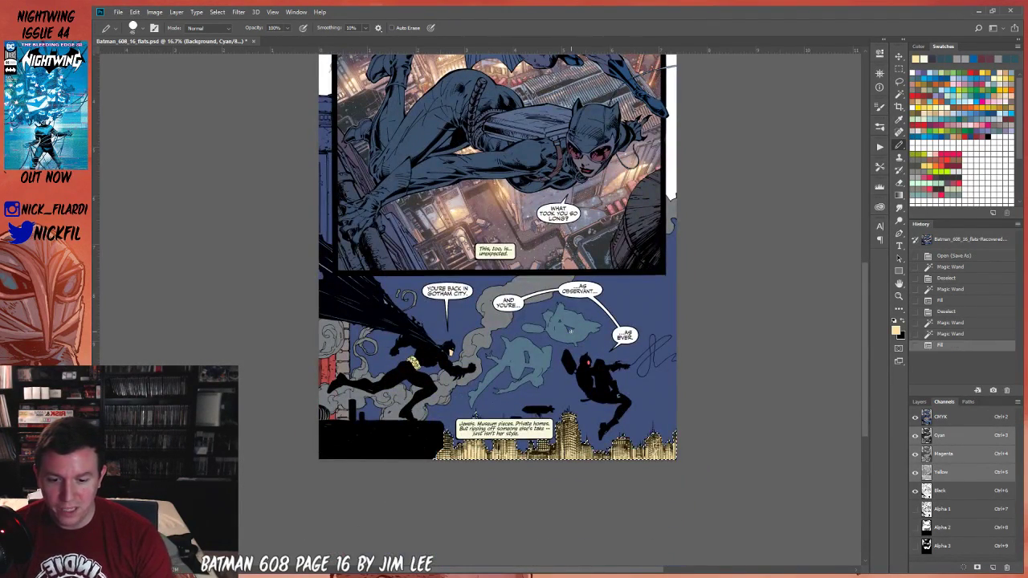
key("ctrl+d")
left_click_drag(642, 215, 635, 351)
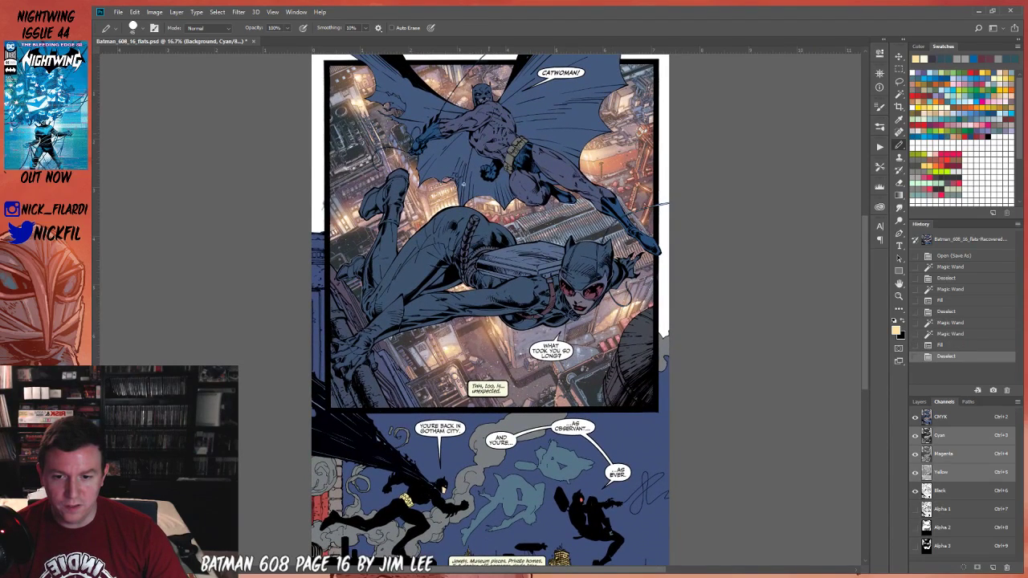
left_click_drag(534, 308, 538, 113)
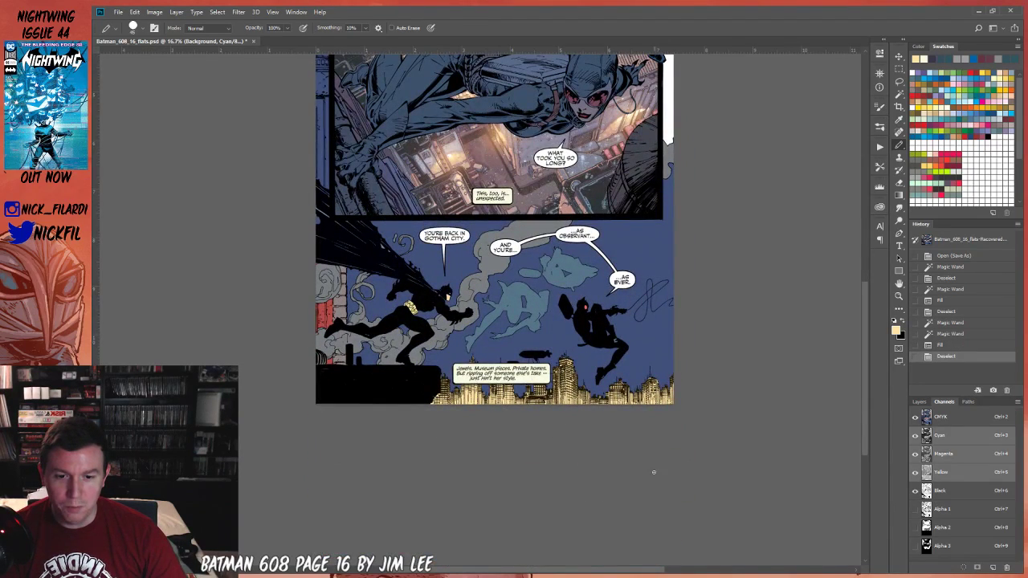
key("ctrl+z")
Shade the selected skyline from above with a dark red linear gradient and a blue one over it.
key("g")
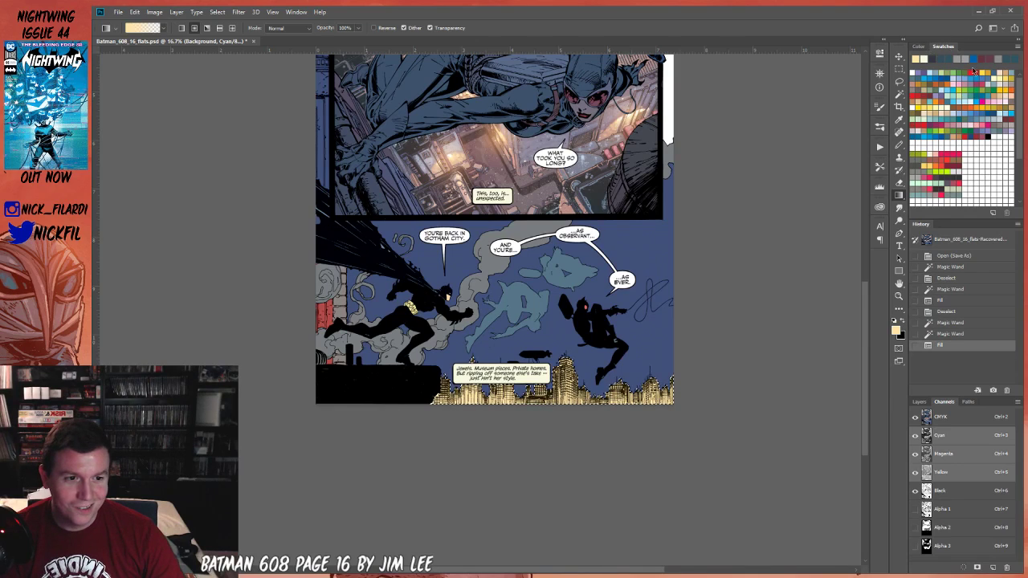
left_click(974, 70)
left_click_drag(545, 344, 543, 443)
key("ctrl+z")
left_click_drag(533, 286, 526, 451)
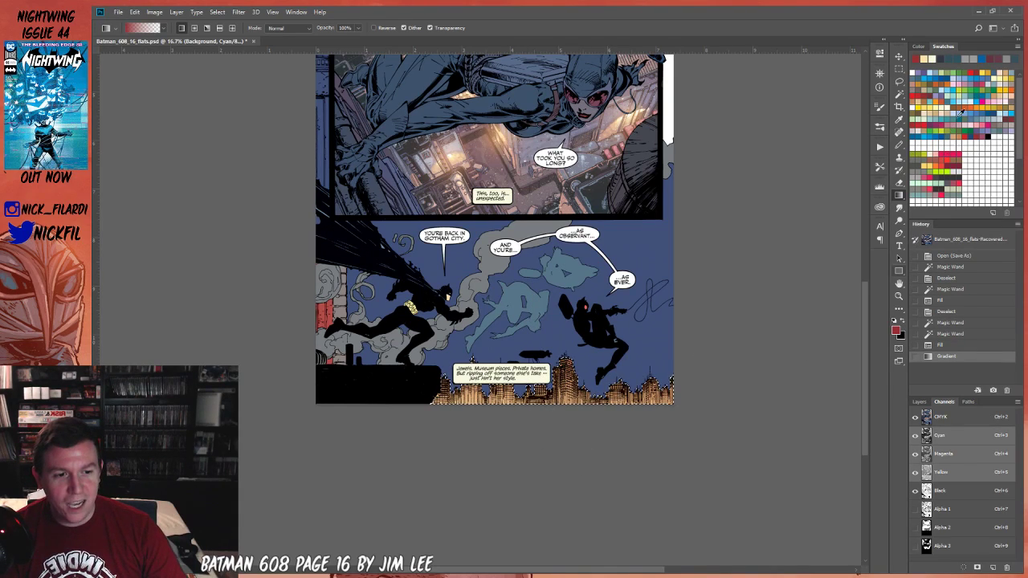
left_click(996, 111)
left_click_drag(543, 272, 551, 454)
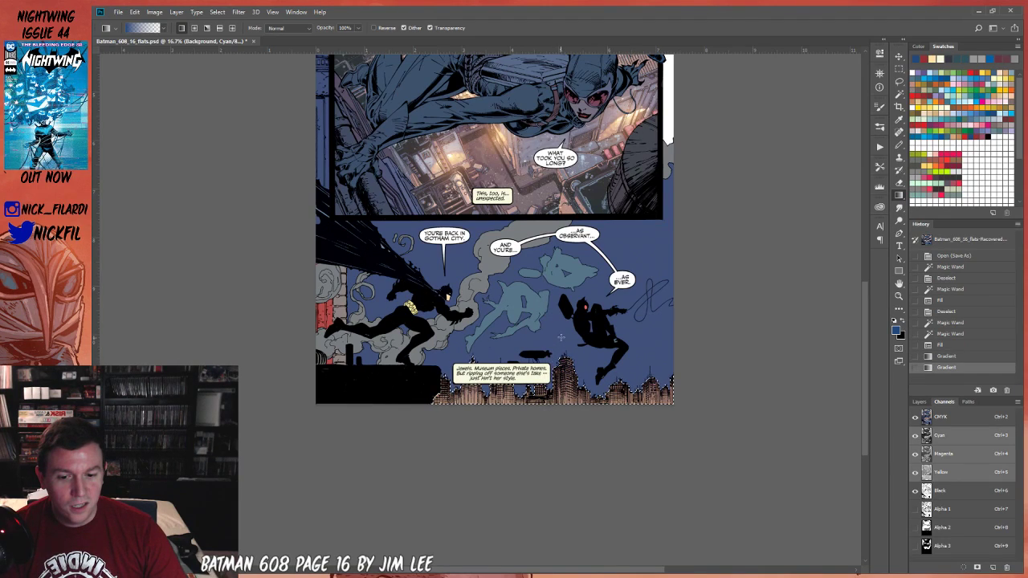
Apply an orange gradient in Screen mode rising from the base of the skyline.
left_click(936, 96)
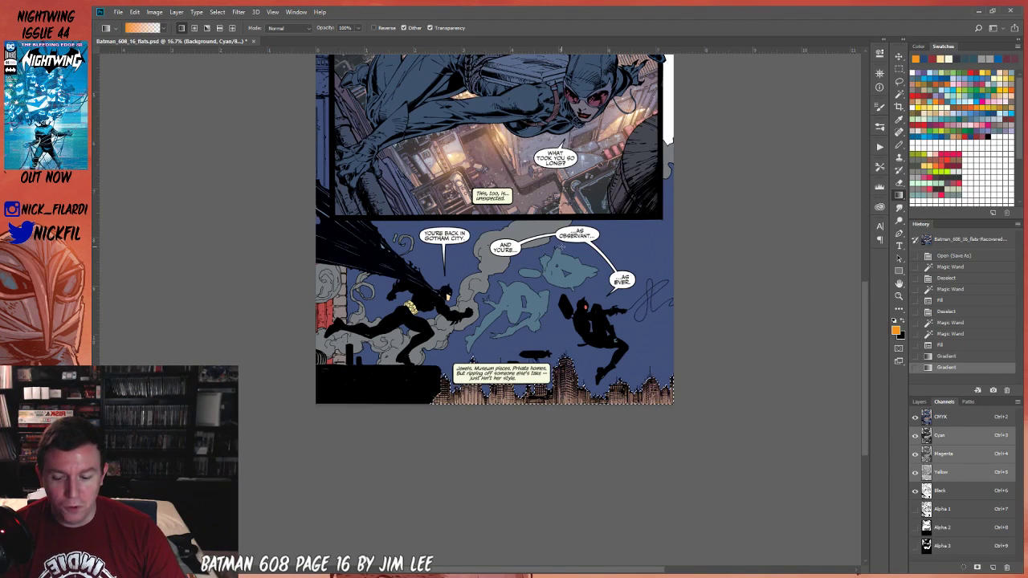
left_click(289, 28)
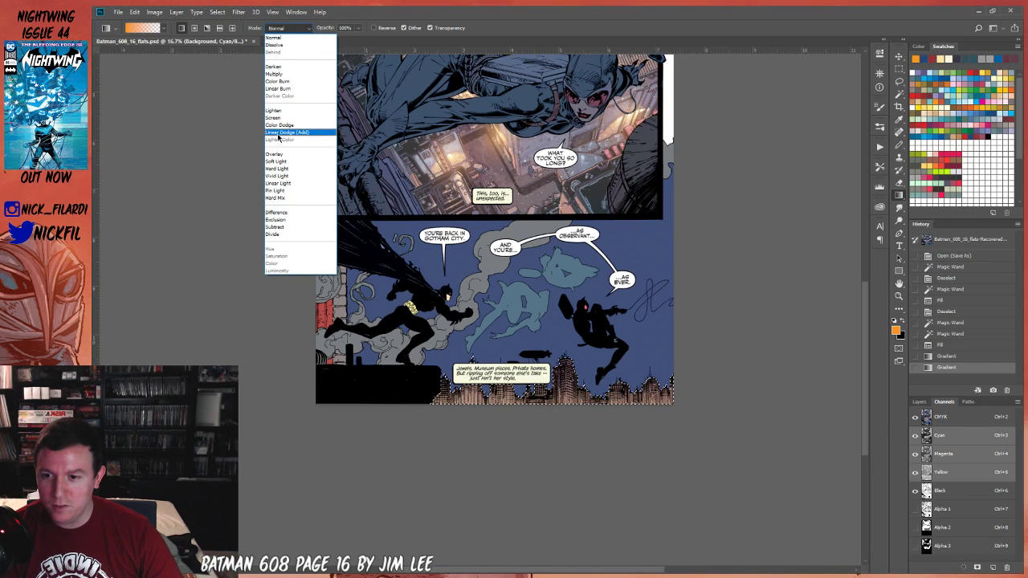
left_click(277, 118)
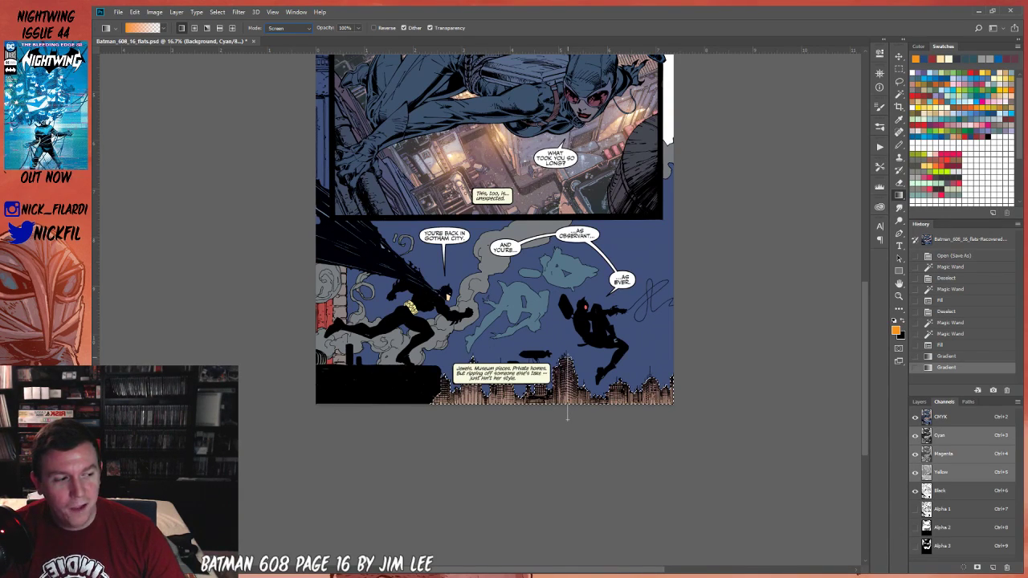
left_click_drag(596, 401, 596, 371)
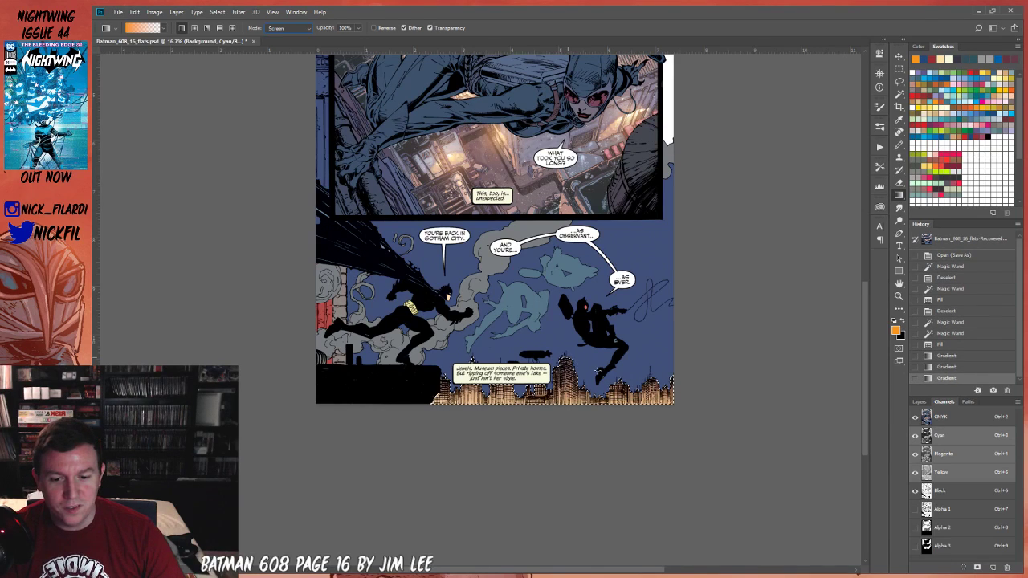
Choose a pale yellow and pencil small lit windows along the left side of the tall skyscraper beside the caption.
left_click_drag(562, 450, 509, 486)
left_click_drag(520, 374, 582, 379)
key("z")
left_click(561, 374)
left_click(582, 379)
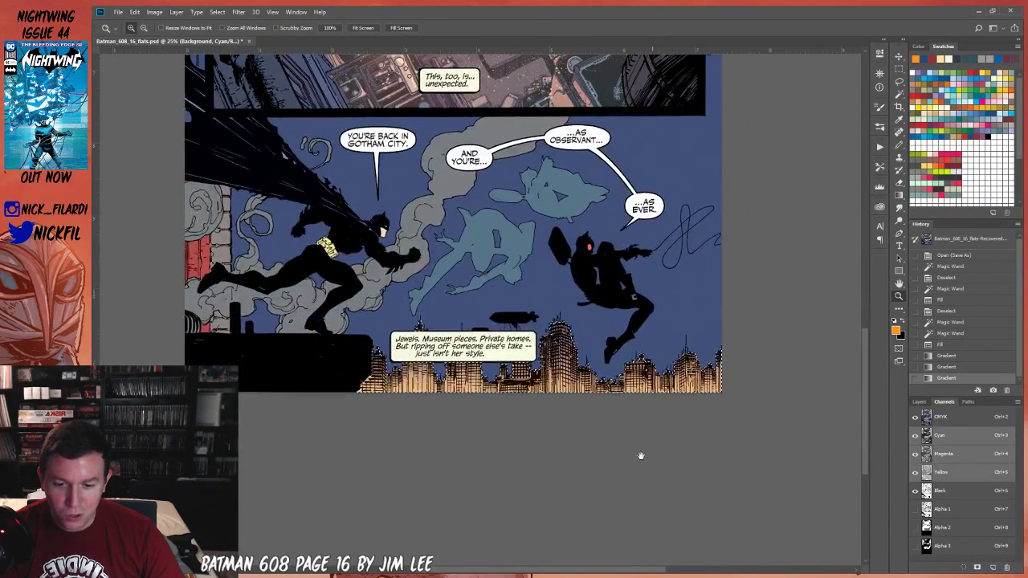
scroll(596, 475, "down", 1)
scroll(597, 475, "right", 1)
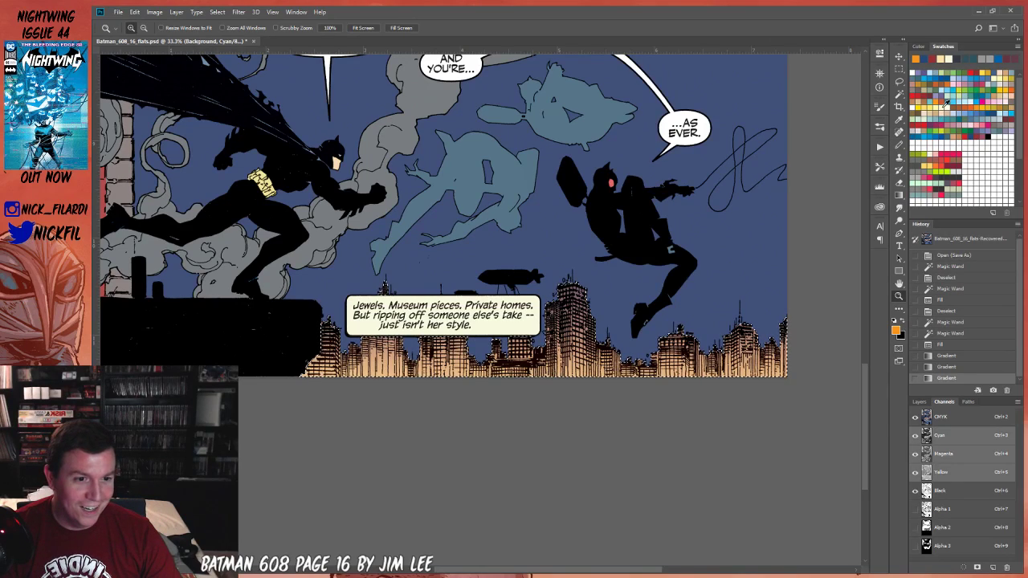
left_click(940, 118)
mouse_move(683, 407)
left_mouse_down()
mouse_move(719, 489)
mouse_move(690, 425)
left_mouse_up()
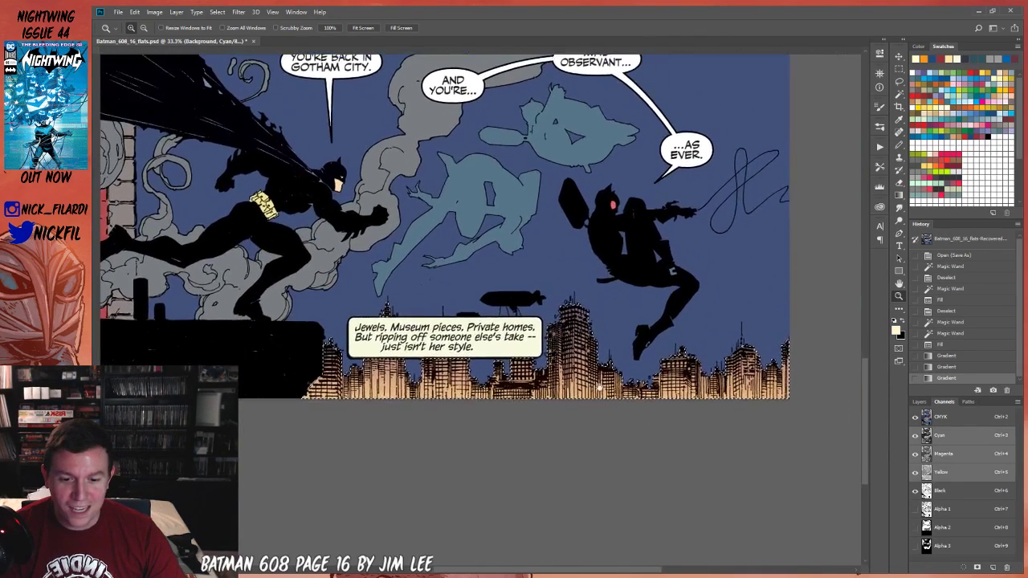
left_click(574, 347)
left_click(574, 347)
key("b")
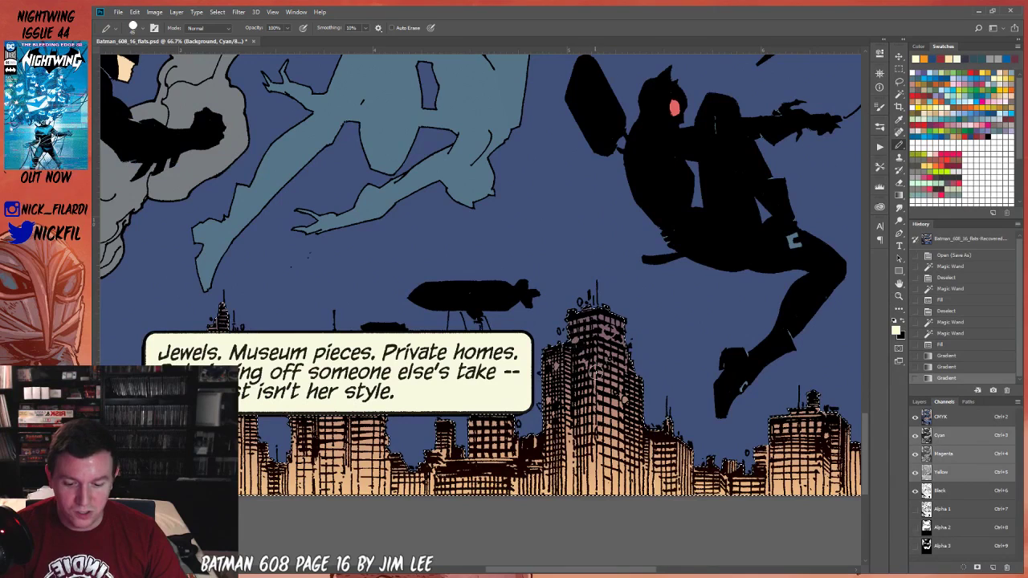
left_click(574, 340)
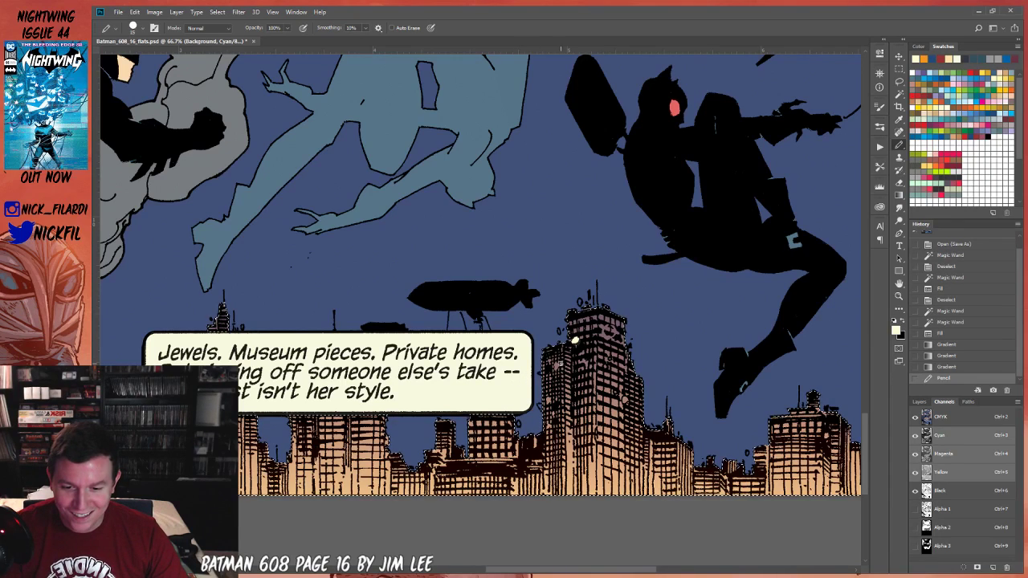
left_click(555, 365)
left_click(553, 391)
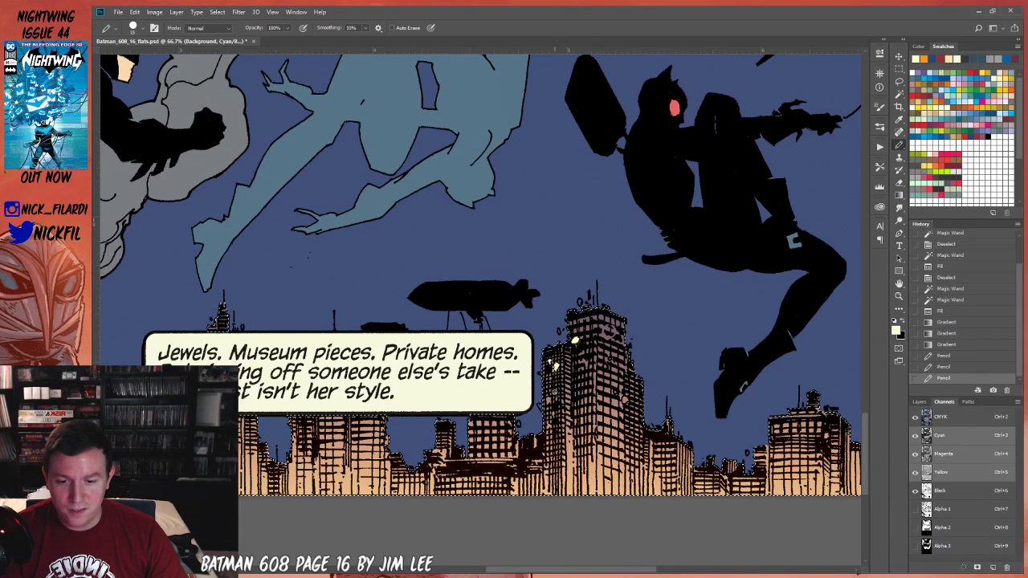
left_click(551, 377)
left_click(548, 399)
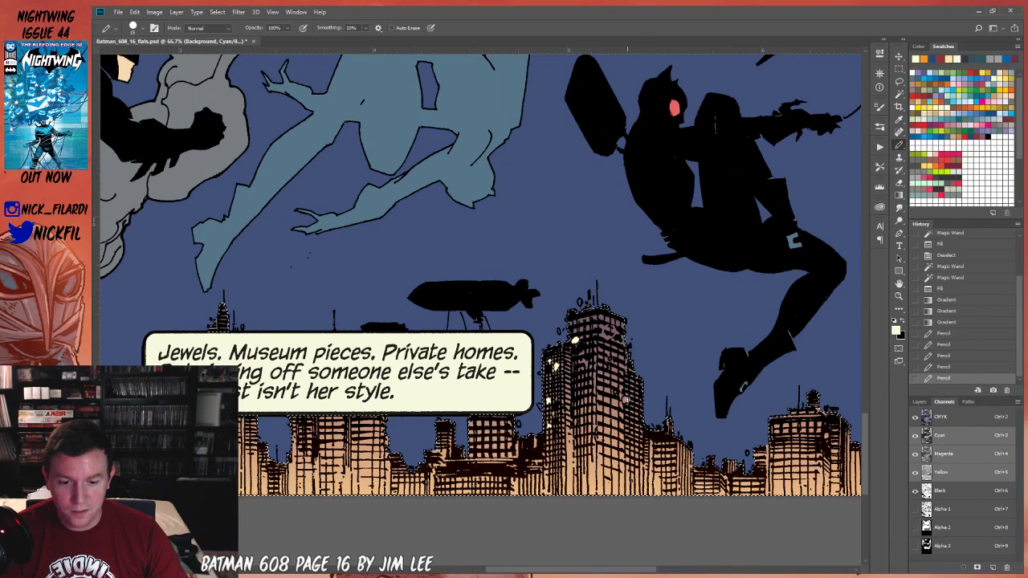
Dot more pale yellow lit windows across the rest of the skyscraper and the buildings to its right.
left_click(625, 397)
left_click(601, 357)
left_click(598, 401)
left_click(610, 378)
left_click_drag(610, 385, 500, 364)
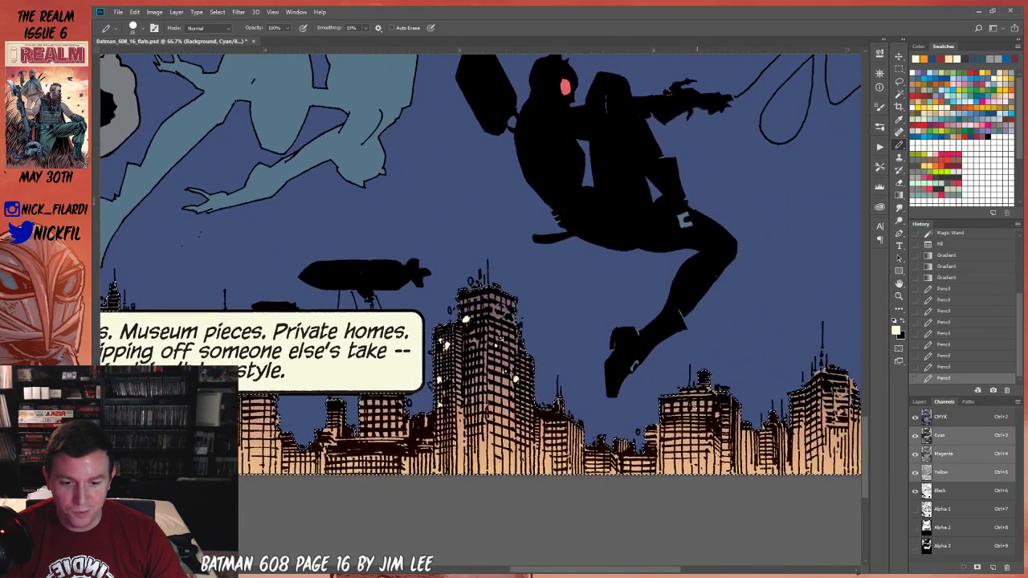
left_click(434, 373)
left_click_drag(448, 322, 246, 315)
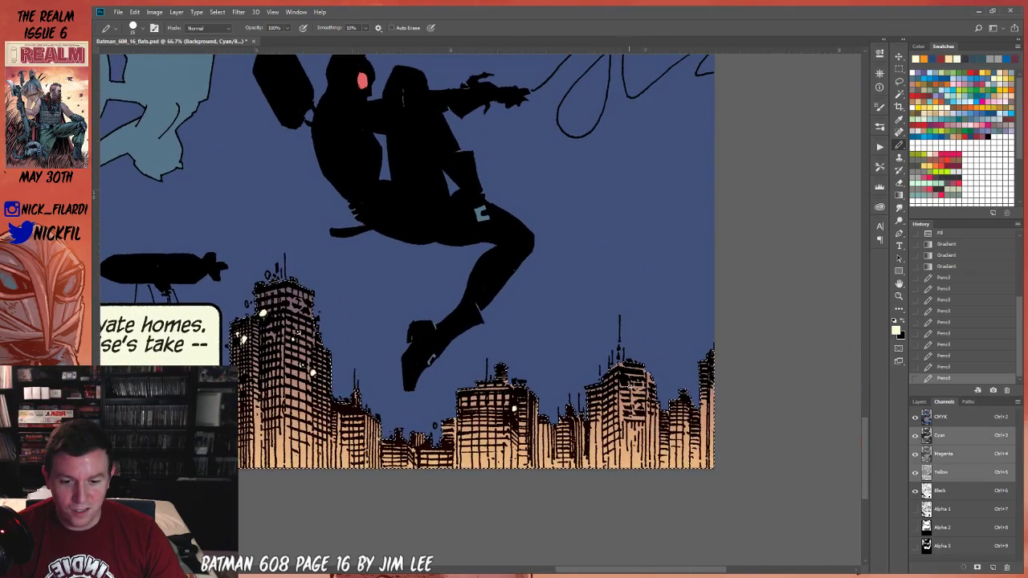
left_click(636, 404)
Drop the skyline selection and select the red brick building color and the matching blue areas with the Magic Wand.
left_click_drag(294, 385, 562, 466)
left_click_drag(492, 459, 706, 450)
key("z")
left_click(387, 243, "alt")
left_click(387, 243, "alt")
left_click_drag(274, 258, 380, 496)
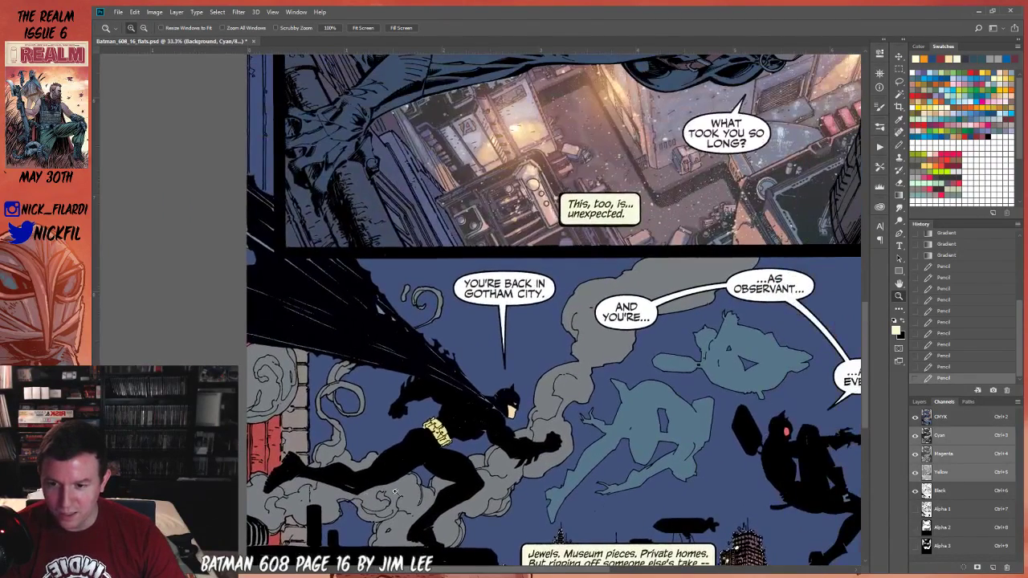
left_click(295, 366, "alt")
left_click(294, 365, "alt")
key("w")
left_click(313, 416)
left_click(314, 417)
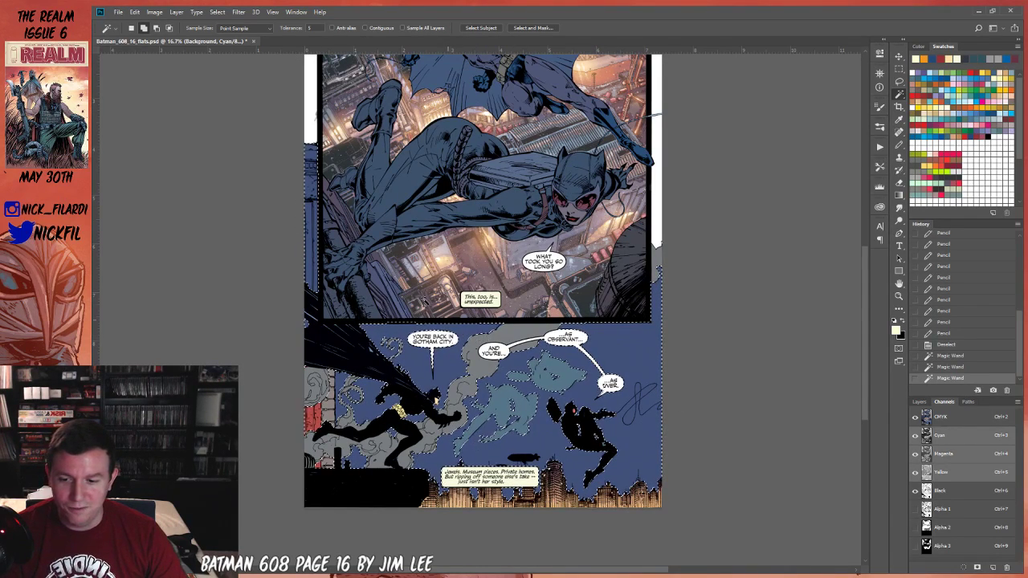
Turn on Contiguous and subtract the bottom panel's sky from the selection, keeping only the buildings along the page's left edge.
left_click(381, 28)
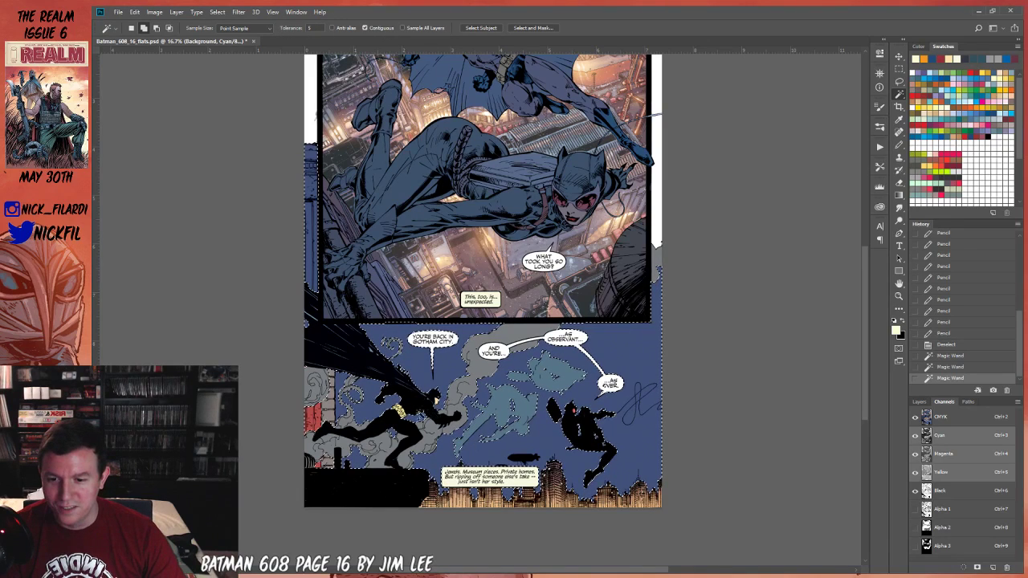
left_click(474, 358, "shift")
left_click(367, 394, "alt")
left_click(358, 389, "alt")
key("l")
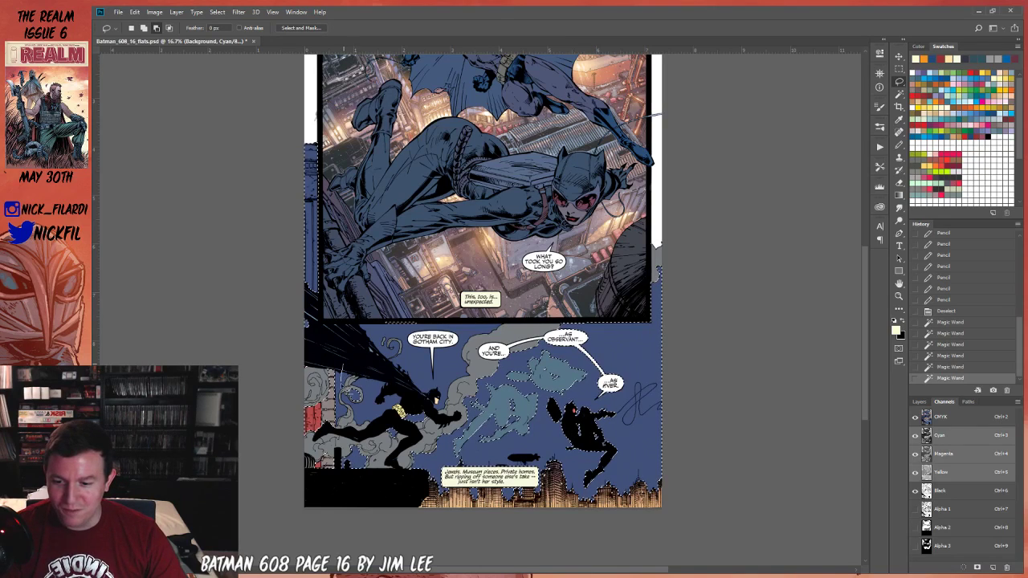
mouse_move(345, 520)
left_mouse_down()
mouse_move(698, 281)
mouse_move(567, 269)
mouse_move(657, 270)
left_mouse_up()
left_click_drag(480, 299, 443, 390)
key("w")
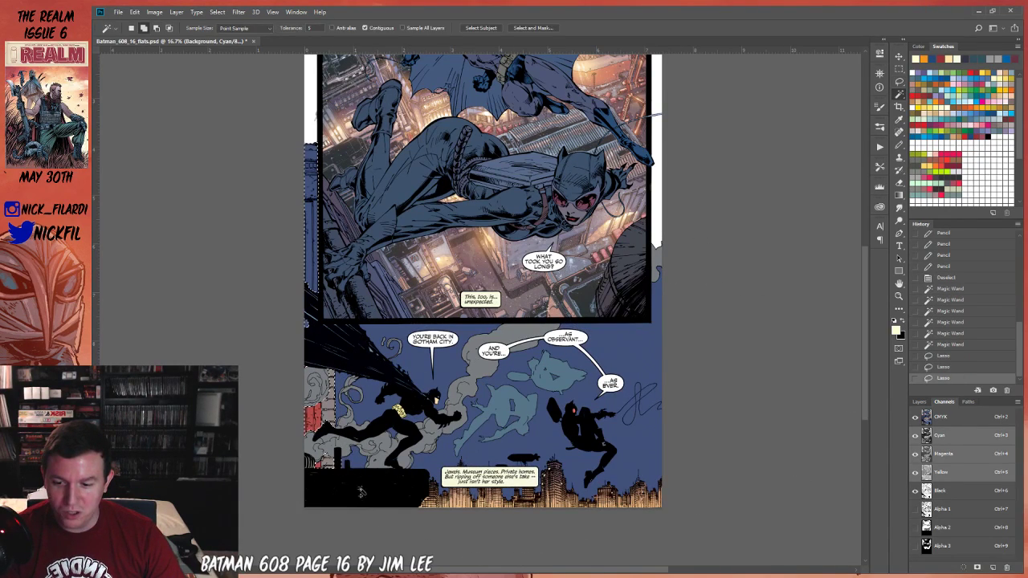
Apply two faded fills of a muted brown to the selected buildings along the left edge.
scroll(446, 289, "up", 2)
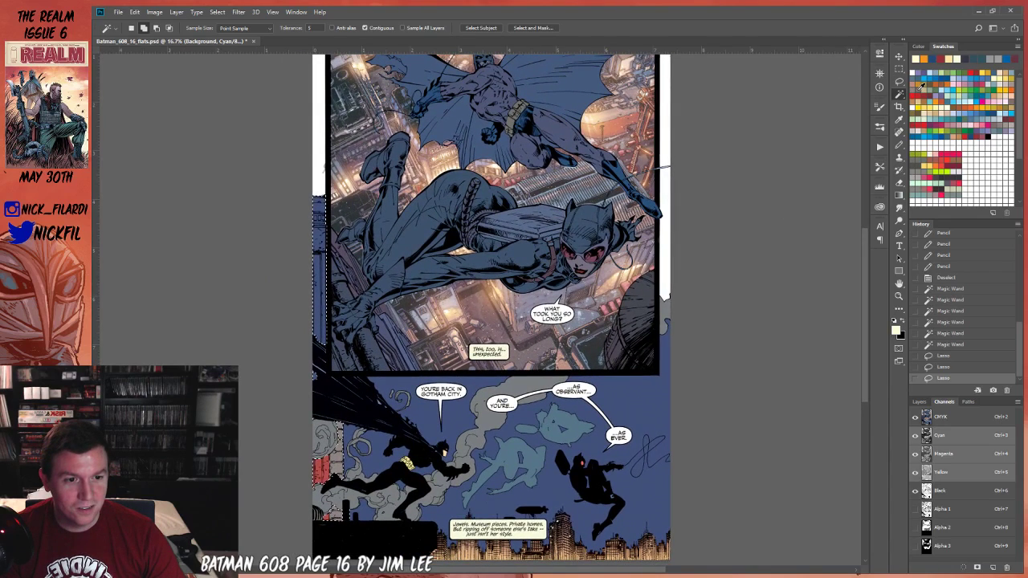
left_click(920, 84)
key("F2")
key("F2")
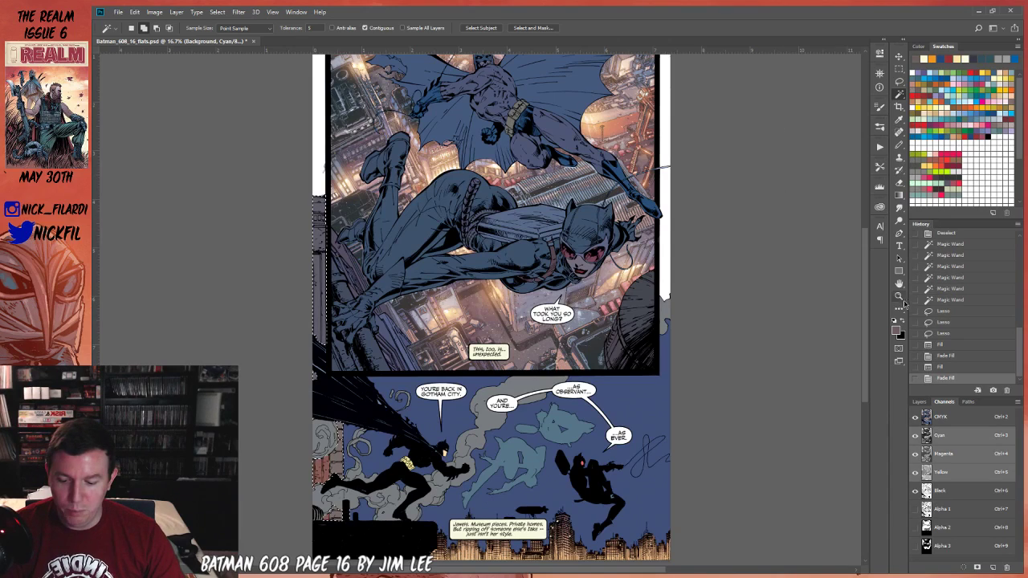
key("b")
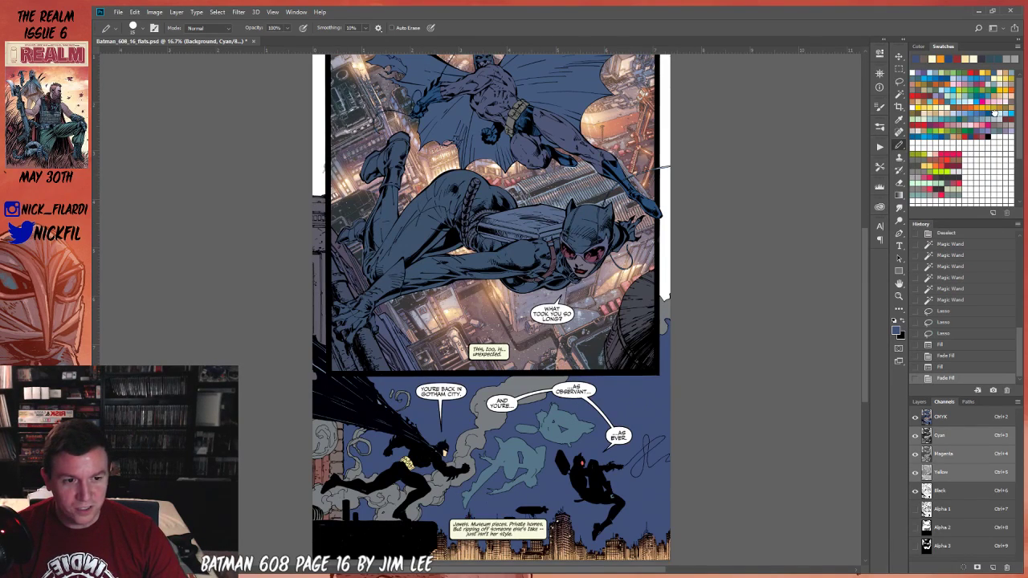
Apply a faded dark blue fill to the left-edge buildings, then reselect only the building strip along the large panel's lower left edge.
key("alt+BackSpace")
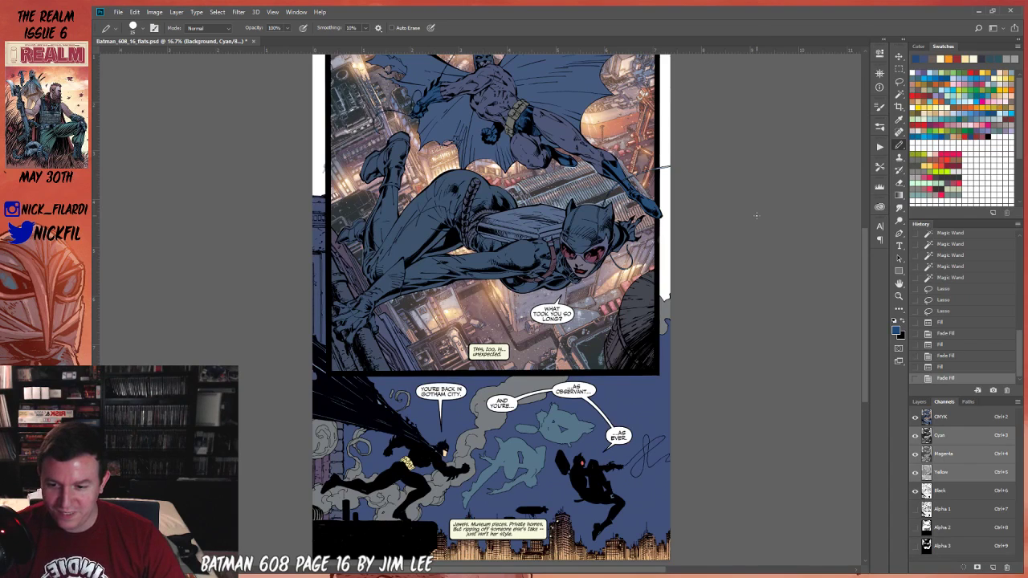
key("ctrl+d")
key("w")
left_click(319, 337)
key("m")
left_click_drag(291, 181, 417, 239)
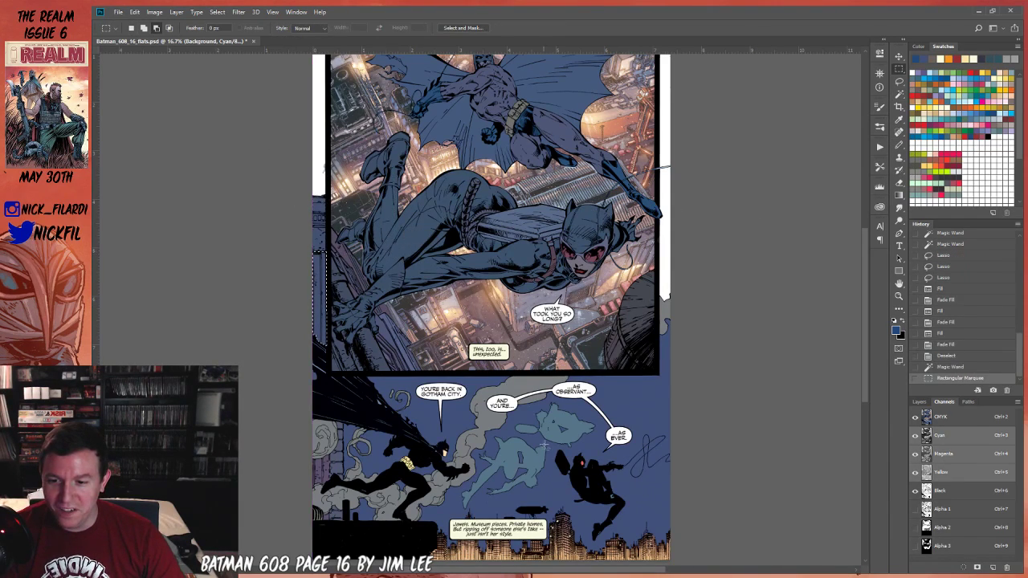
key("w")
left_click(446, 472)
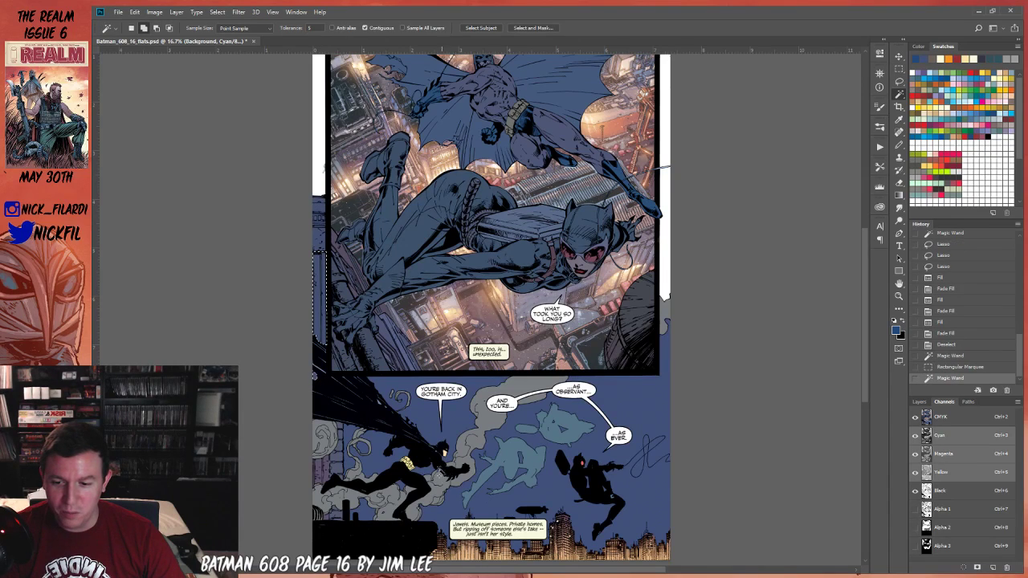
Set the Gradient tool to Normal mode and draw two gray gradients down the selected building strip.
key("g")
key("x")
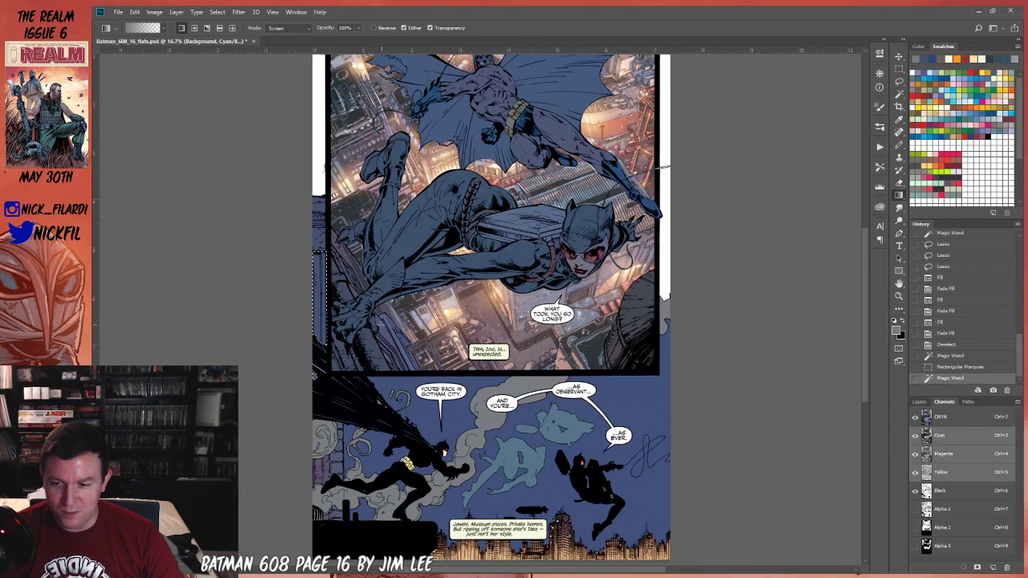
left_click(285, 28)
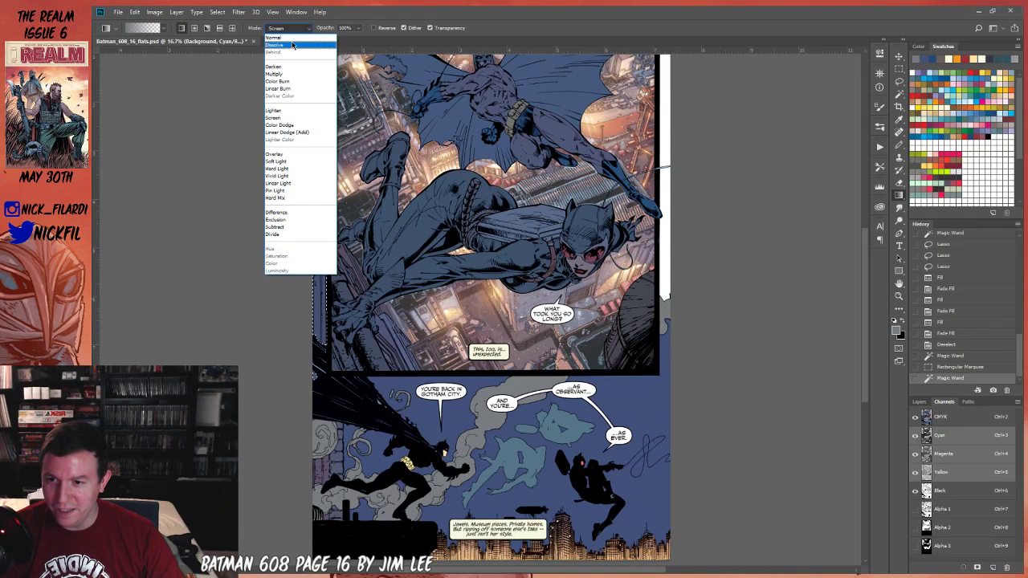
left_click(276, 36)
left_click_drag(314, 148, 355, 374)
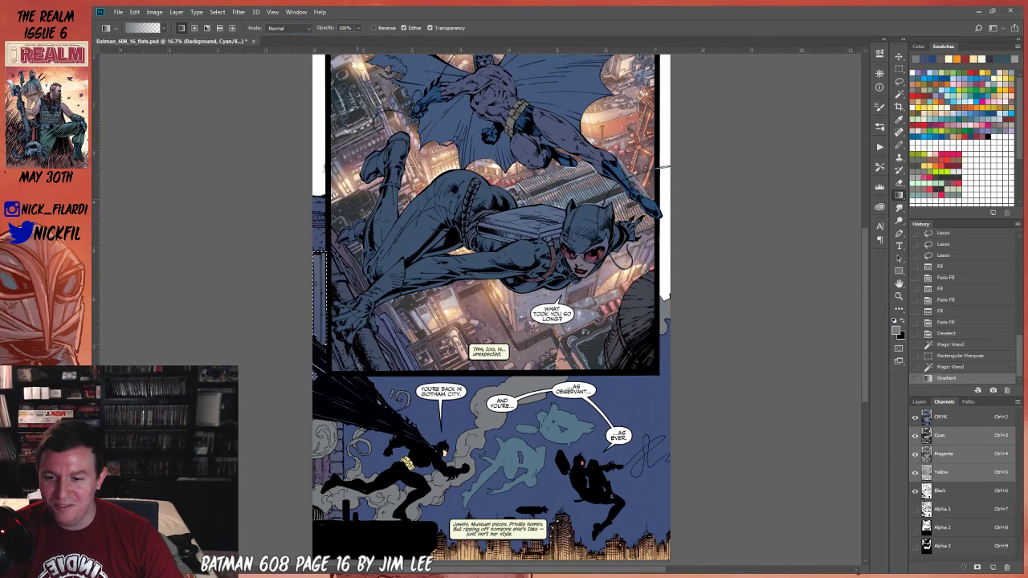
left_click_drag(289, 124, 292, 431)
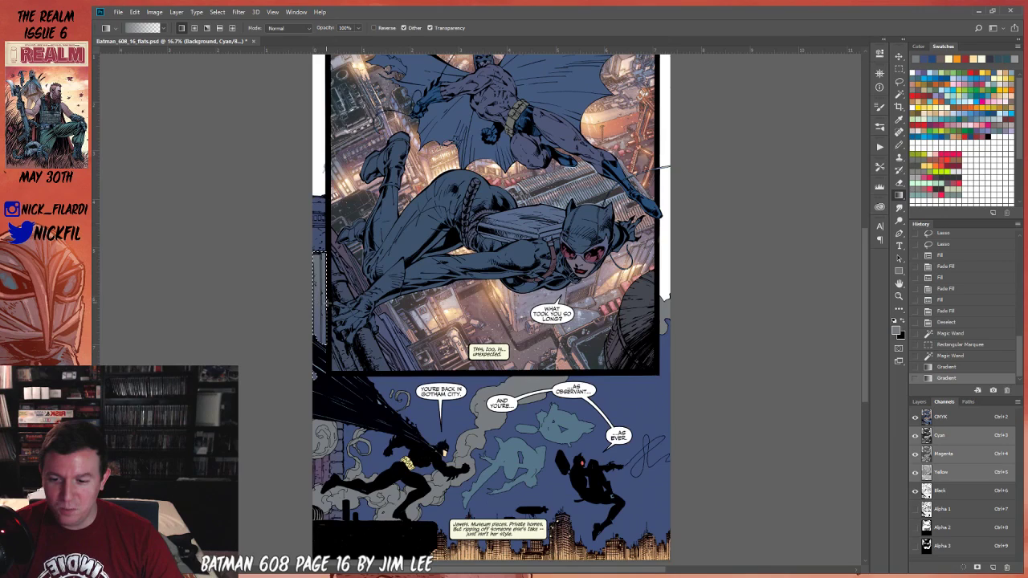
Paint the selected building strip with a large splattered Pencil brush at 50% opacity.
key("b")
right_click(321, 321)
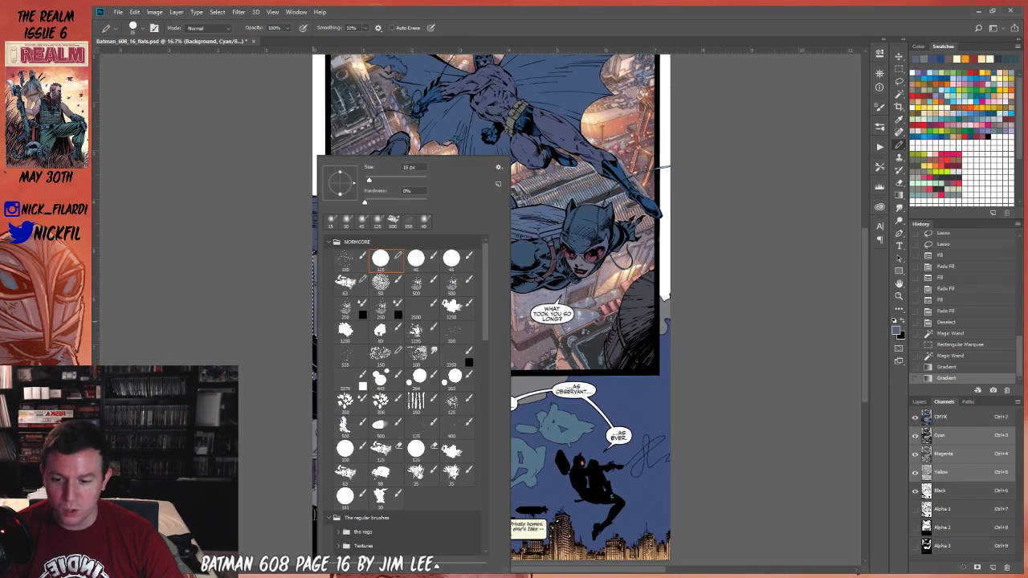
left_click(383, 451)
left_click(362, 286)
left_click(614, 416)
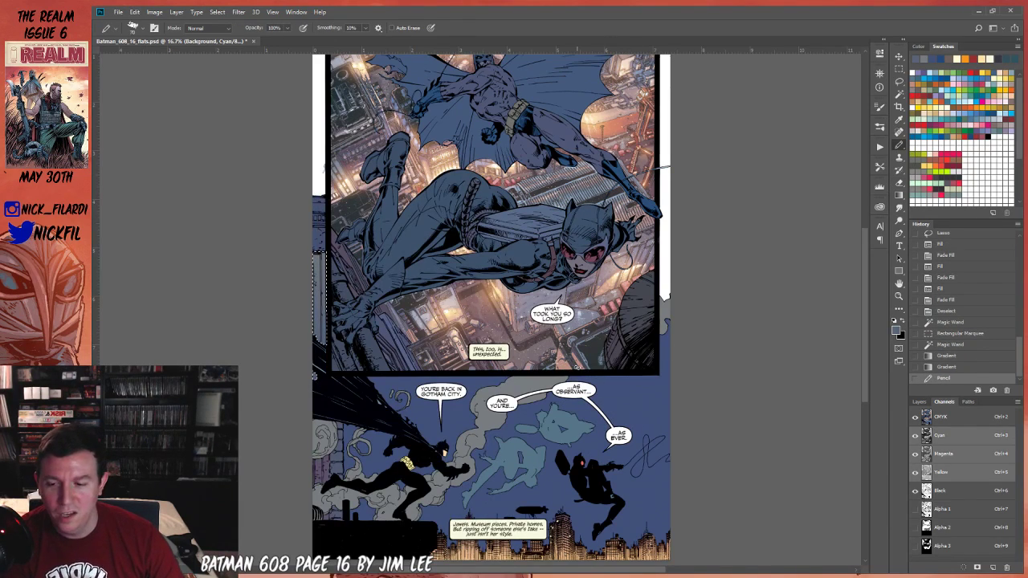
key("5")
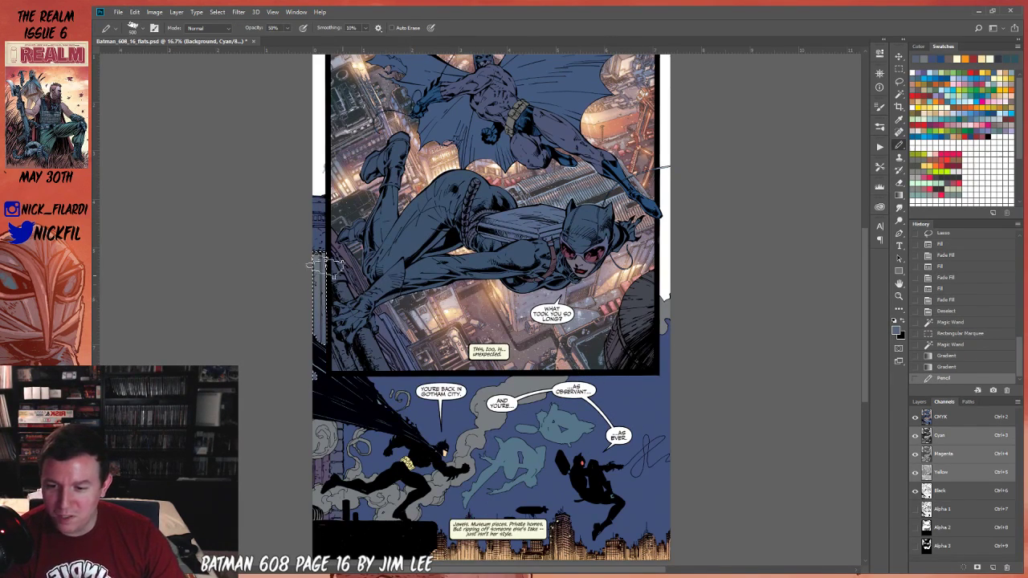
mouse_move(314, 206)
left_mouse_down()
mouse_move(334, 221)
mouse_move(315, 230)
mouse_move(374, 305)
left_mouse_up()
left_click_drag(347, 270, 408, 305)
left_click_drag(363, 411, 371, 453)
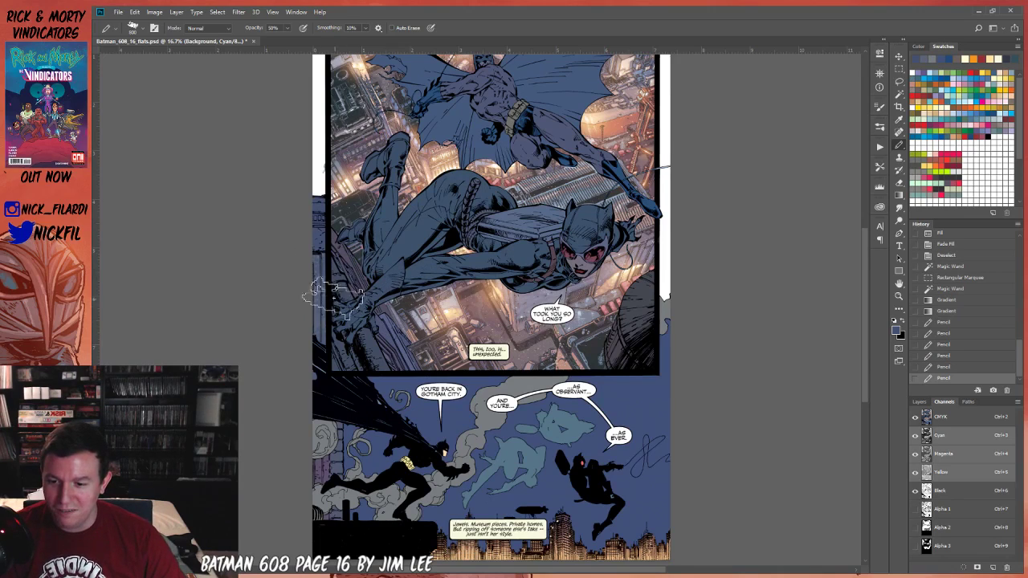
Sample the strip's blue, set the Pencil to Screen mode and brush lighter texture over the building strip.
left_click(319, 292, "alt")
left_click(207, 27)
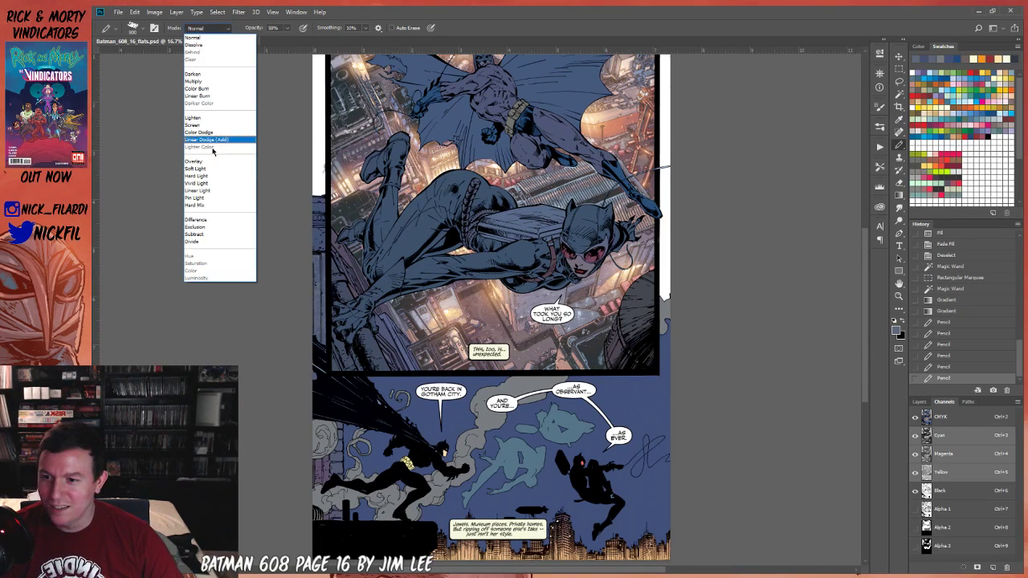
left_click(215, 131)
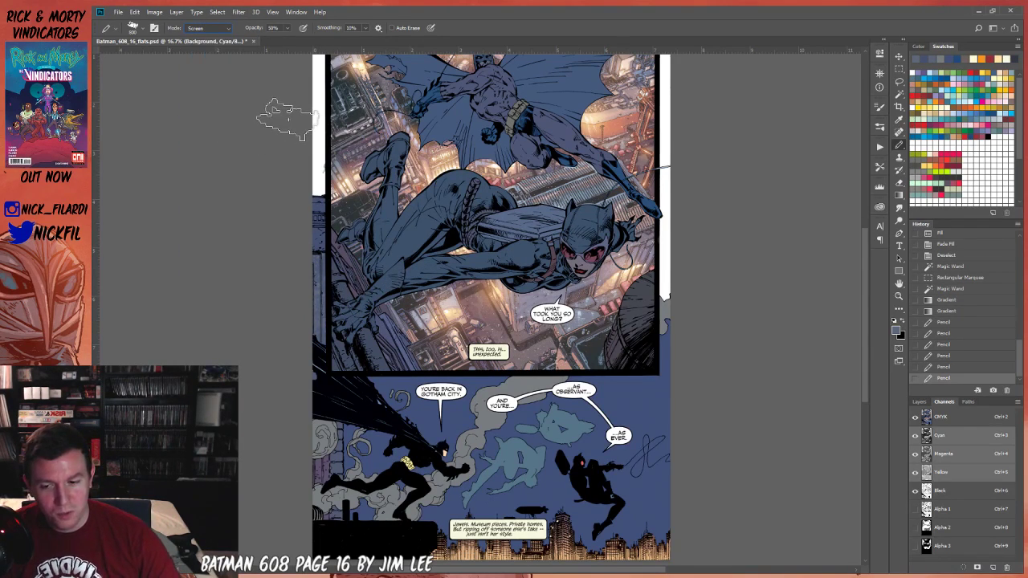
left_click_drag(313, 307, 354, 339)
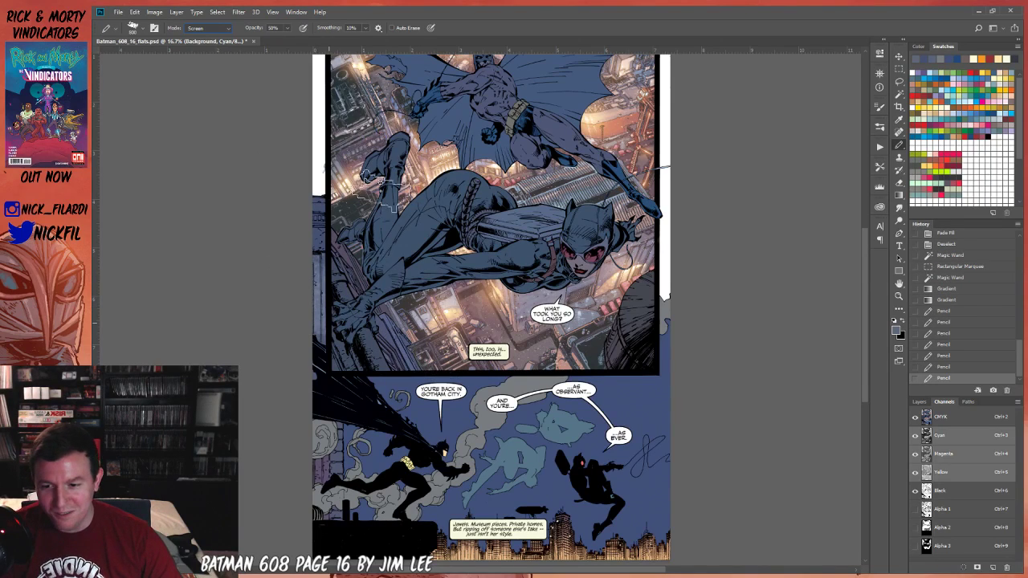
left_click_drag(317, 241, 329, 265)
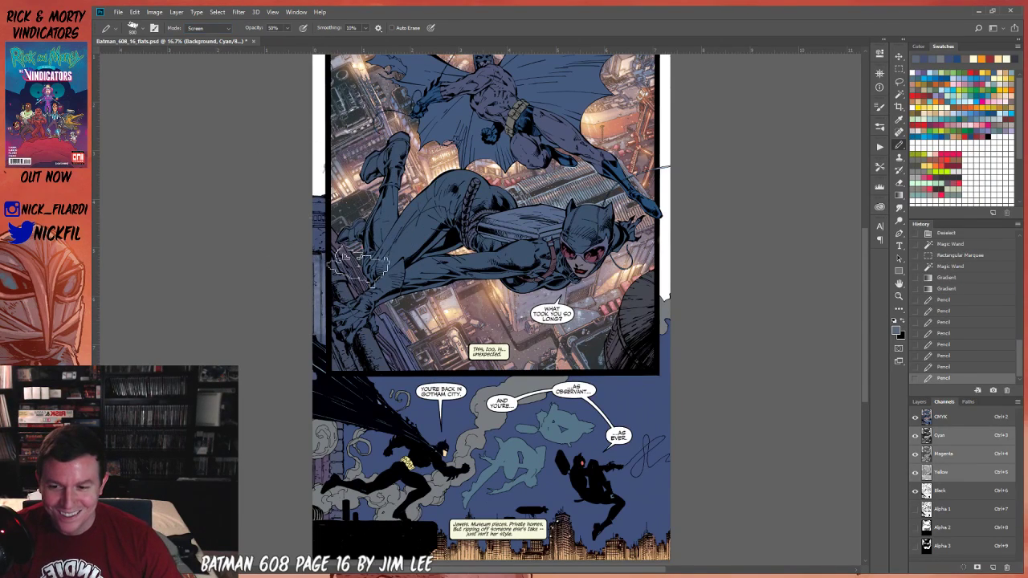
Select the upper building on the page's left edge, texture it with Screen-mode Pencil strokes and drop the selection.
key("w")
left_click(321, 241)
key("l")
mouse_move(351, 255)
left_mouse_down()
mouse_move(311, 358)
mouse_move(340, 313)
left_mouse_up()
key("g")
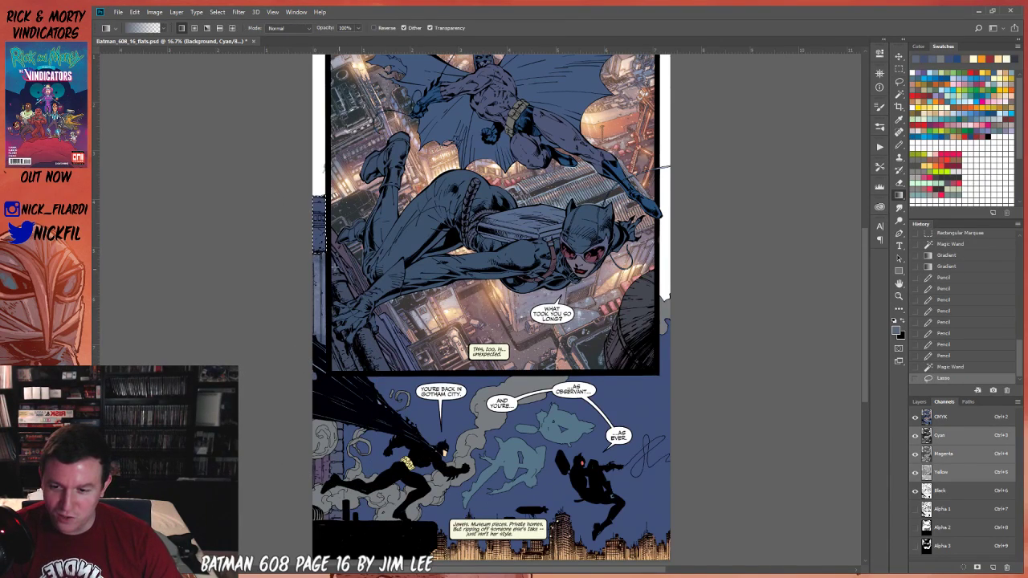
key("b")
left_click_drag(377, 285, 300, 216)
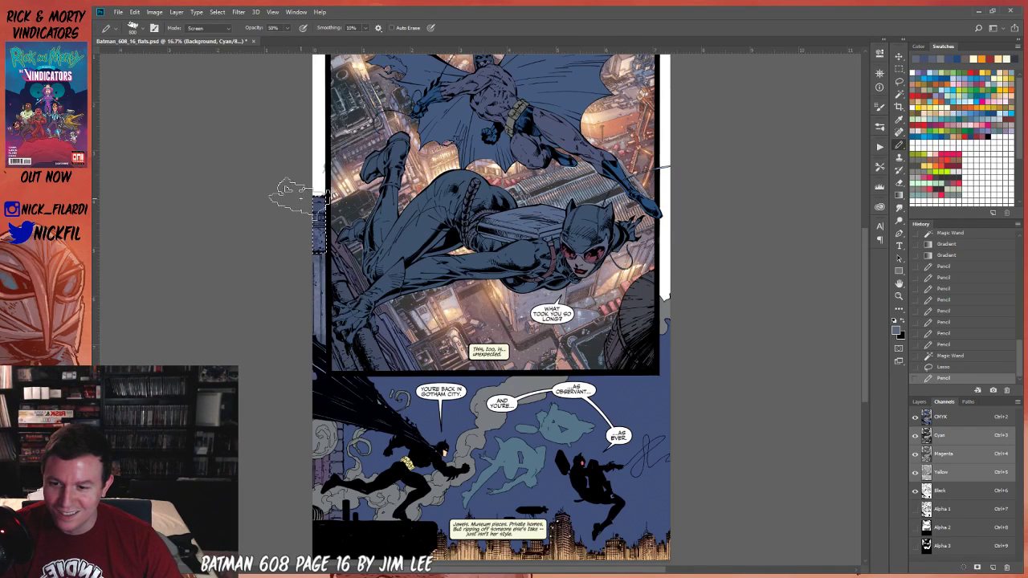
left_click_drag(371, 255, 404, 348)
key("ctrl+d")
left_click_drag(468, 422, 436, 325)
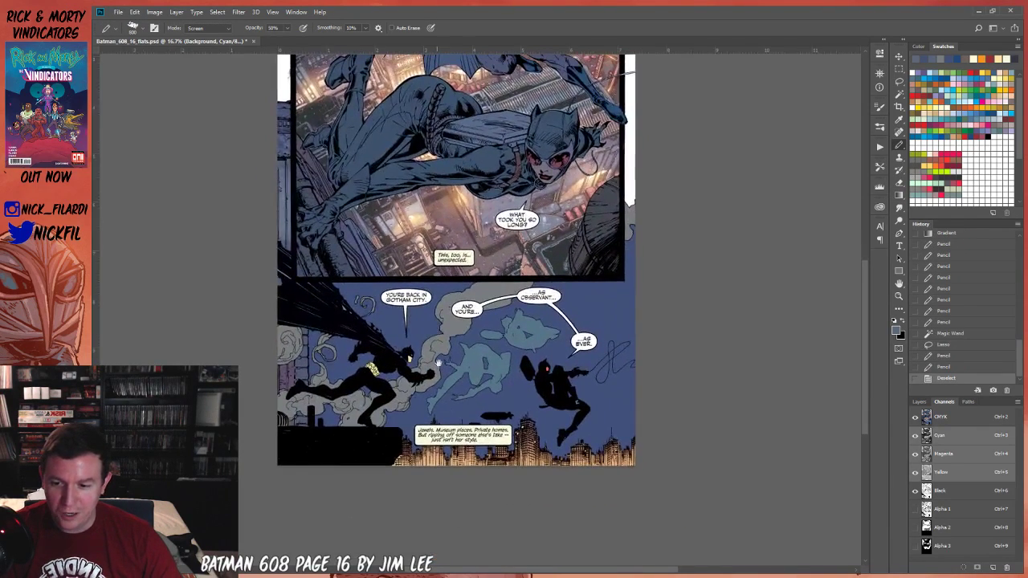
key("w")
left_click(290, 370)
left_click(283, 424, "shift")
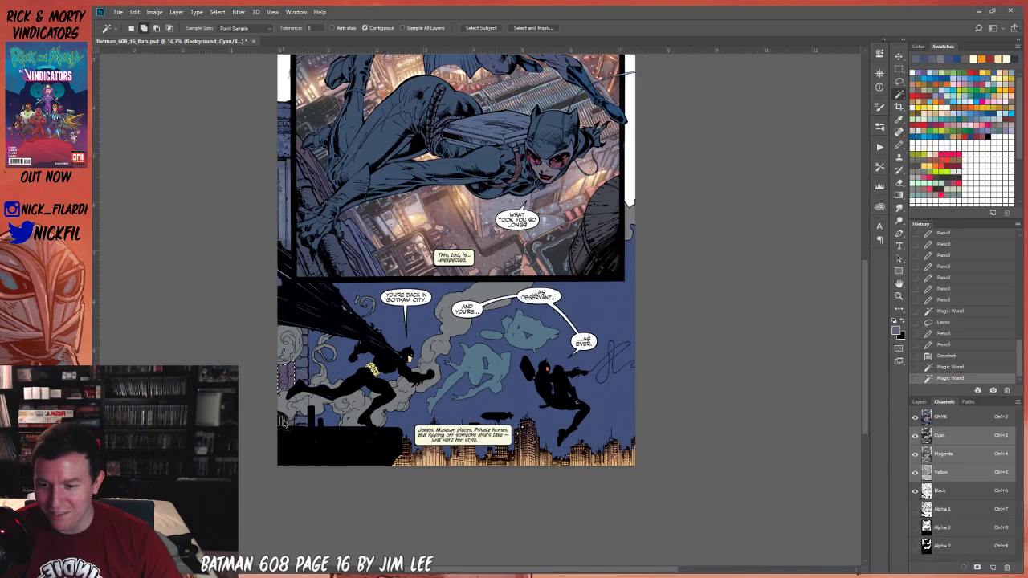
key("ctrl+d")
Select the round rooftop vent at the bottom panel's left edge and fill it with a faded muted brown.
left_click(283, 423)
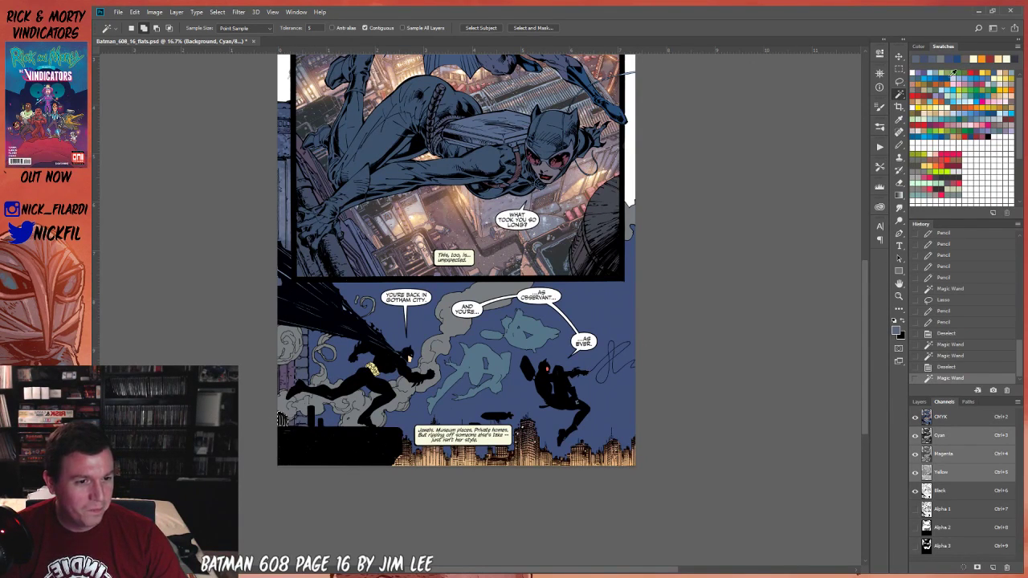
left_click(950, 78)
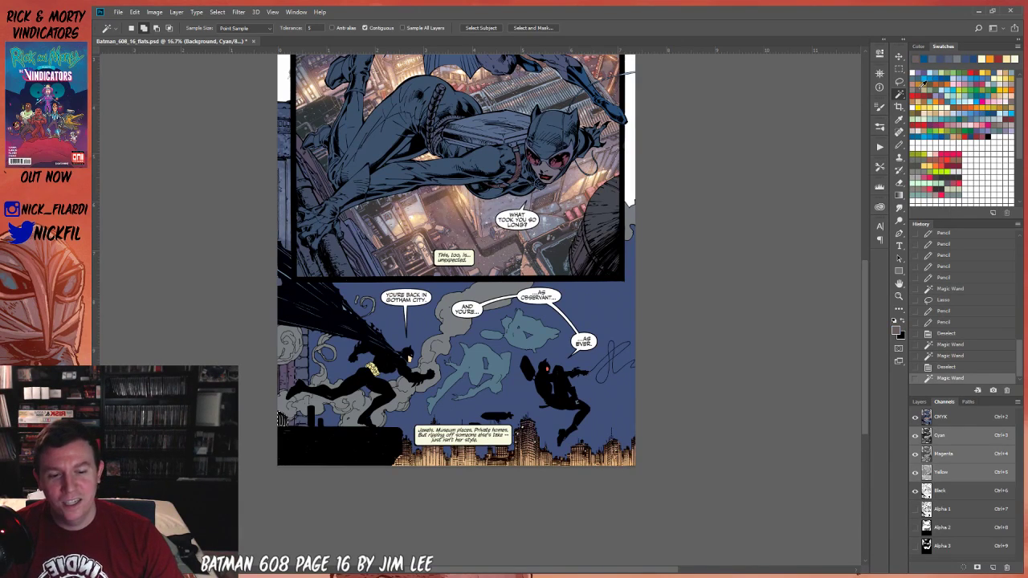
key("F2")
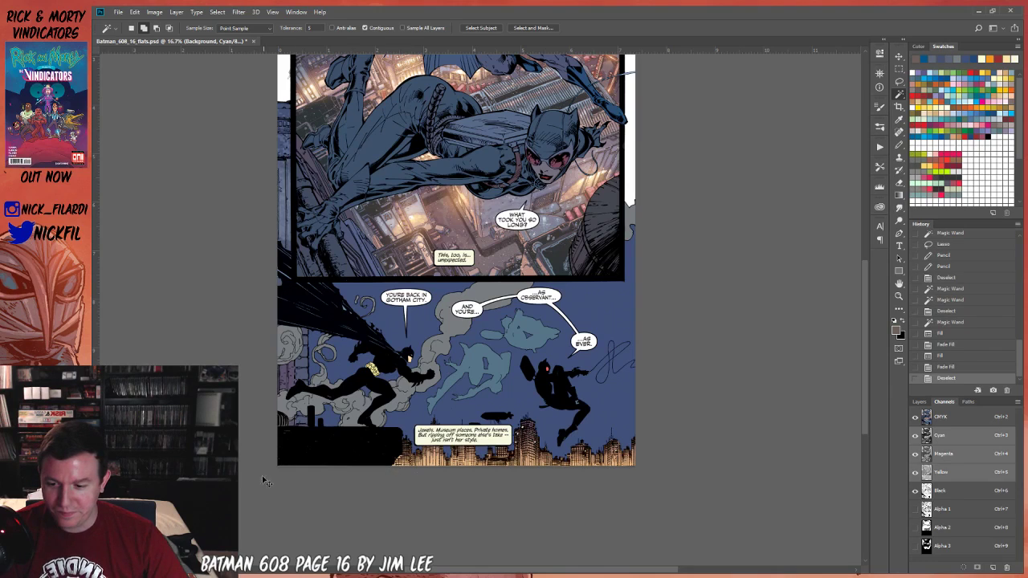
Restore the vent selection, brush a Screen-mode Pencil stroke of a sampled blue over it and deselect.
key("ctrl+z")
key("ctrl+plus")
key("ctrl+plus")
key("b")
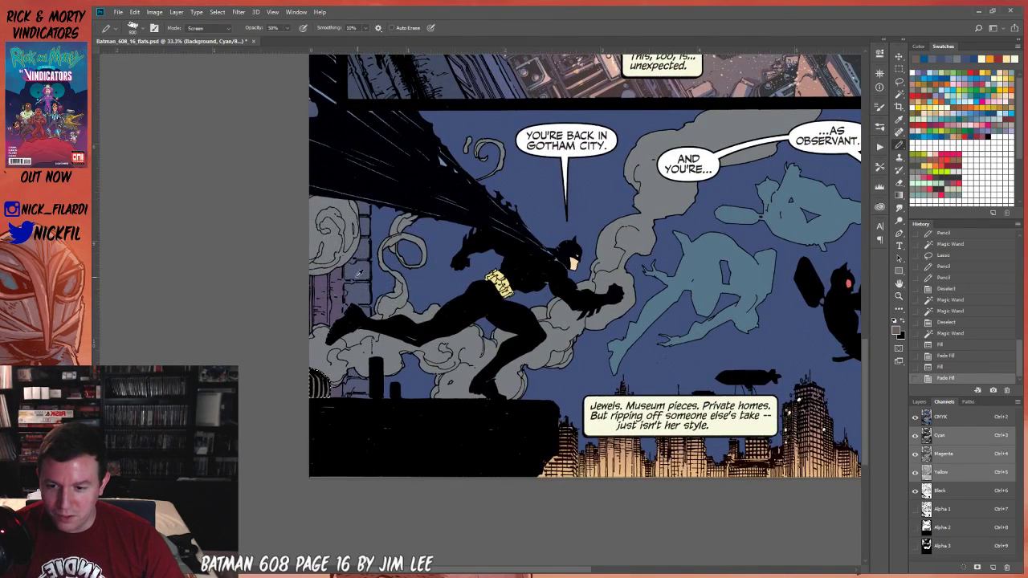
left_click(359, 273)
key("ctrl+d")
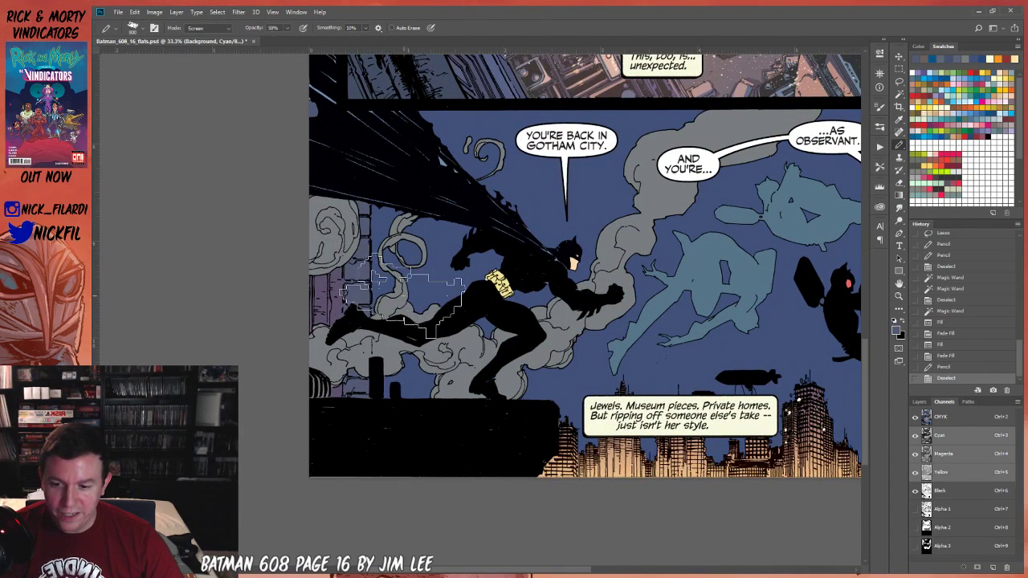
key("z")
left_click(393, 270, "alt")
left_click_drag(394, 271, 272, 401)
key("w")
left_click(441, 352)
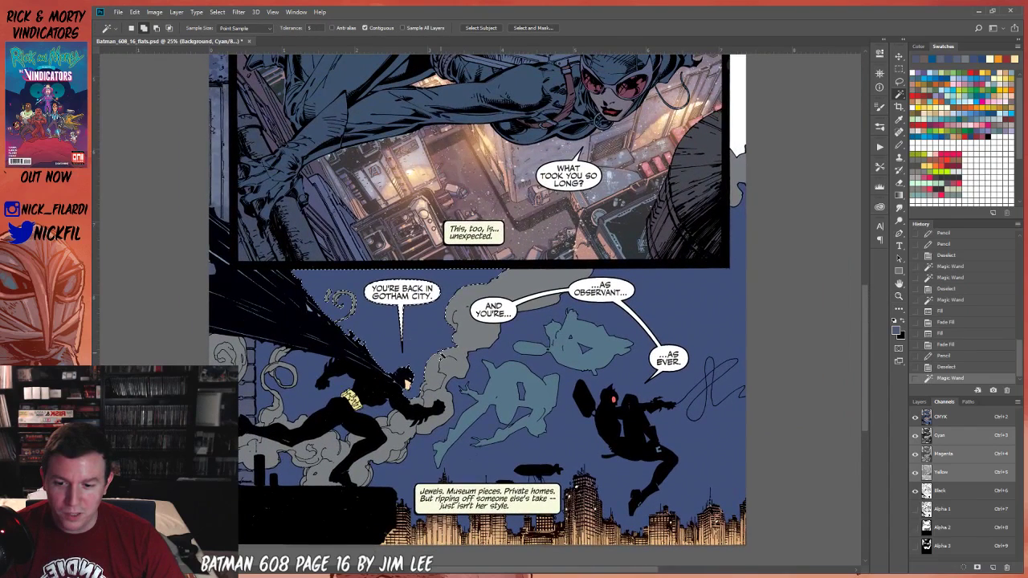
key("ctrl+d")
Select all parts of Batman's cape and body in the bottom panel with the Magic Wand.
left_click(265, 305)
left_click(221, 241, "shift")
left_click(216, 214, "shift")
left_click(212, 270, "shift")
left_click(212, 270, "shift")
left_click(337, 422, "shift")
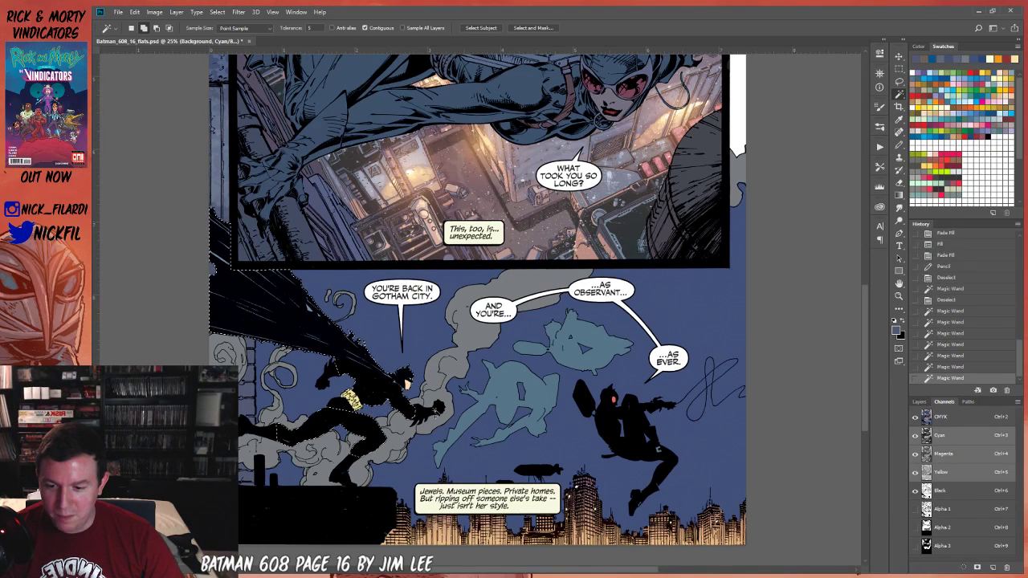
left_click(281, 433, "shift")
left_click(281, 433, "shift")
left_click(357, 450, "shift")
Add Catwoman's black silhouette in the bottom panel to the Batman selection.
left_click_drag(406, 384, 439, 300)
left_click_drag(496, 194, 479, 361)
key("z")
left_click(429, 287, "alt")
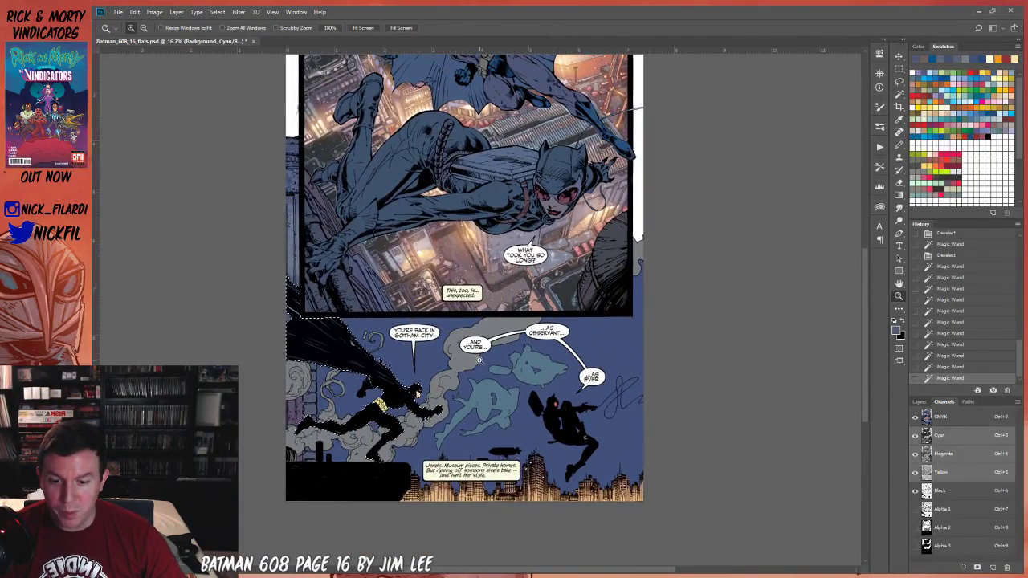
left_click(573, 423)
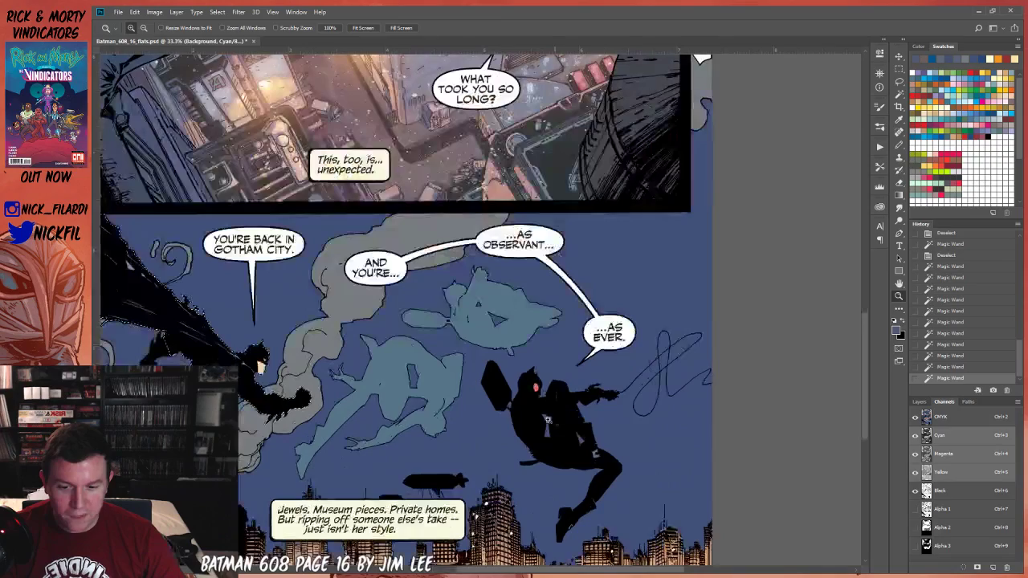
key("w")
scroll(623, 478, "down", 3)
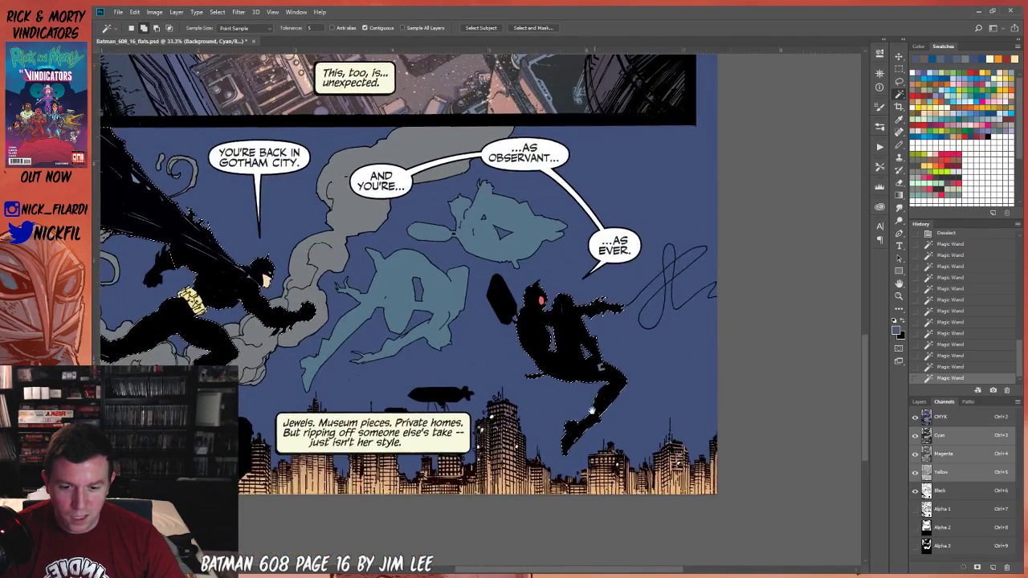
scroll(623, 479, "left", 3)
key("z")
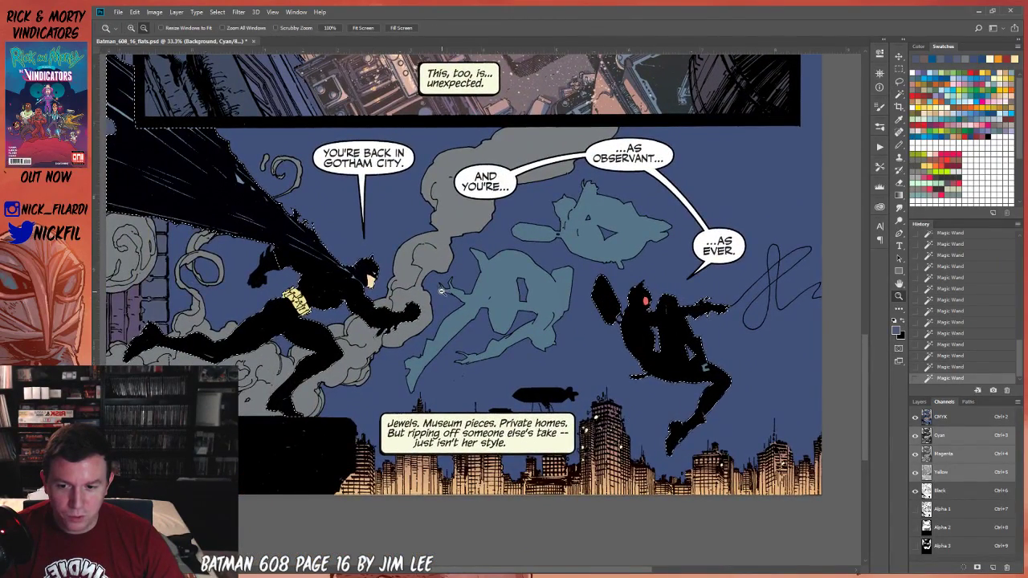
Apply a faded dark blue fill to the selected Batman and Catwoman figures and drop the selection.
left_click(443, 292, "alt")
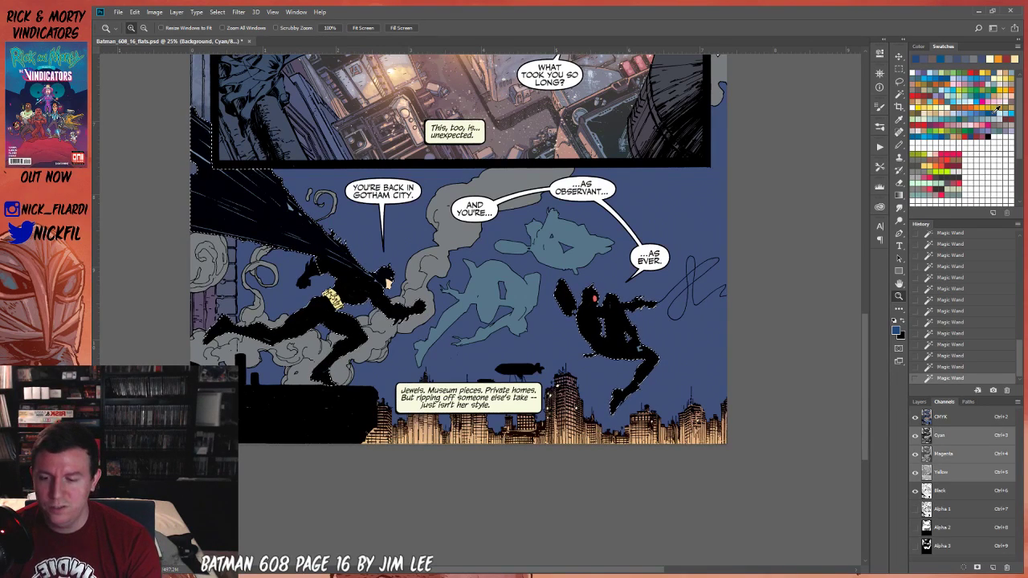
key("alt+BackSpace")
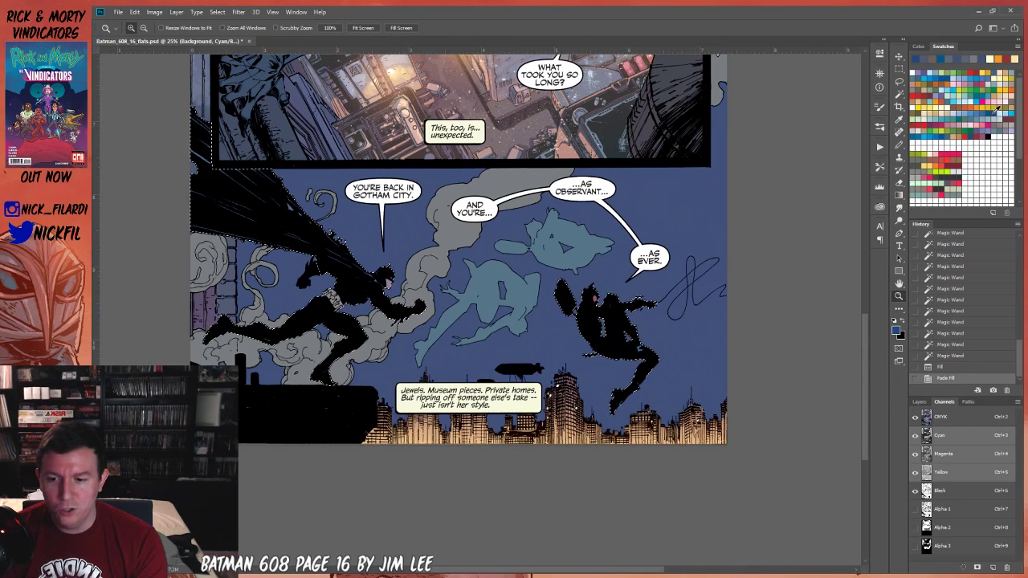
key("ctrl+d")
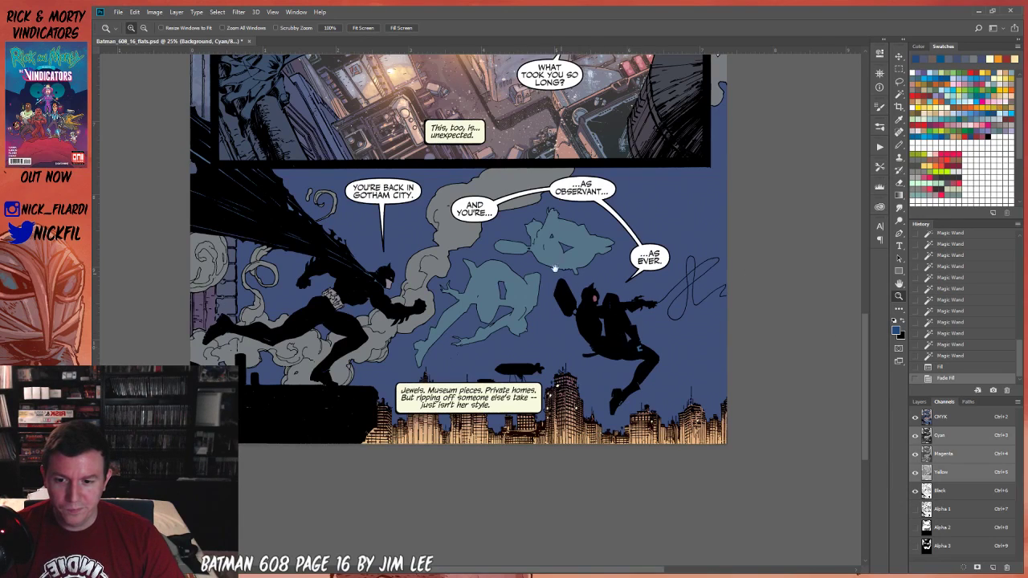
Select Batman's utility belt in the bottom panel, give it a faded red fill and deselect.
scroll(605, 367, "up", 3)
key("w")
left_click(333, 368)
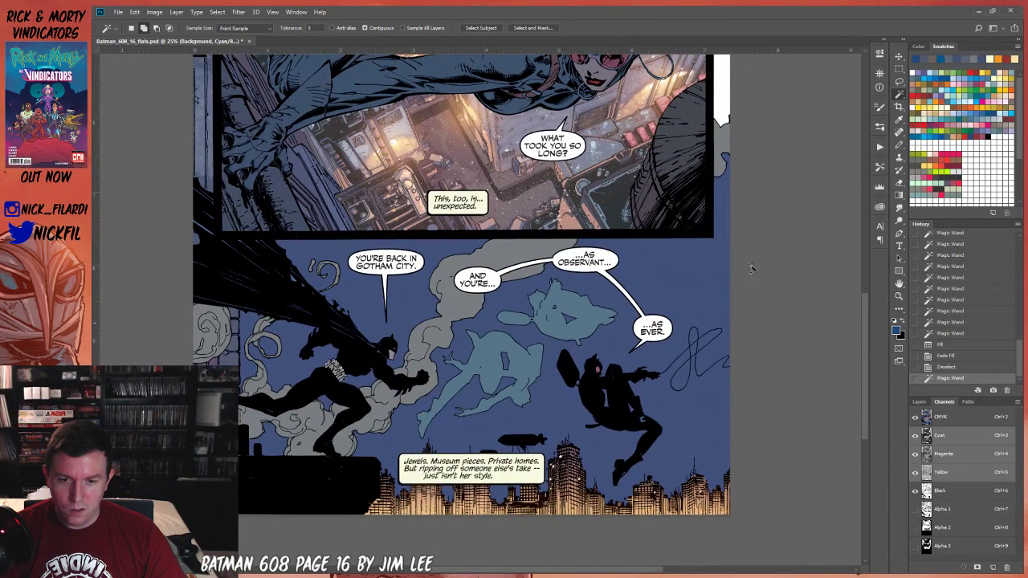
key("alt+BackSpace")
key("ctrl+shift+f")
key("ctrl+d")
left_click_drag(440, 347, 452, 316)
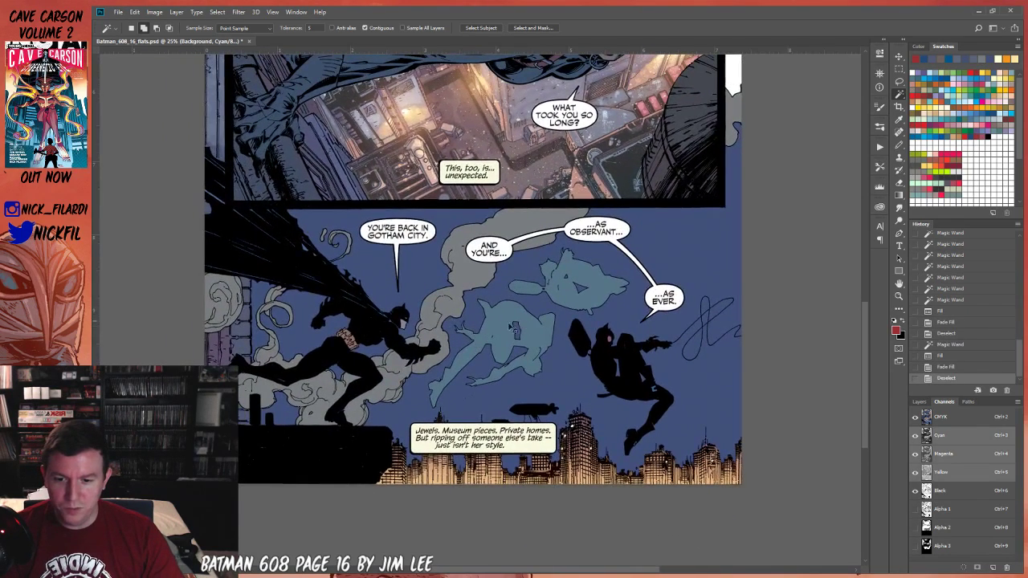
Select all the grey smoke in the bottom panel with the Magic Wand, with Contiguous turned off.
left_click(413, 356)
key("ctrl+d")
key("ctrl+minus")
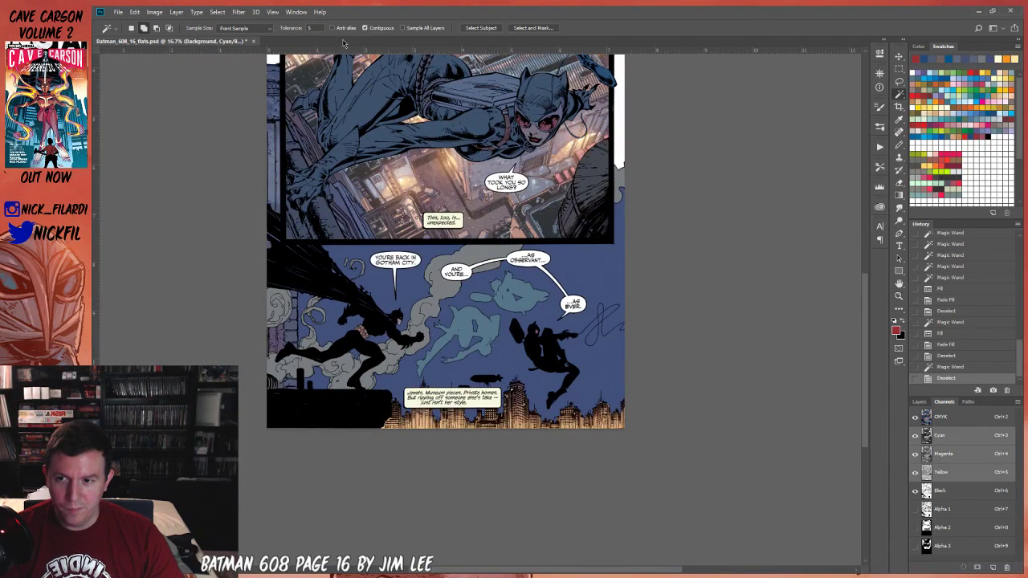
left_click(440, 296)
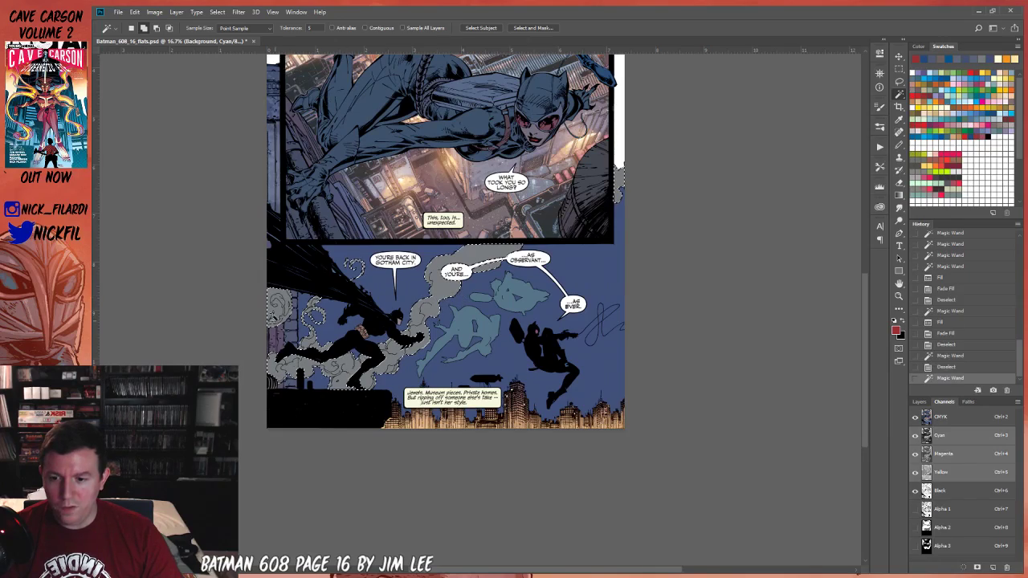
left_click_drag(498, 222, 472, 285)
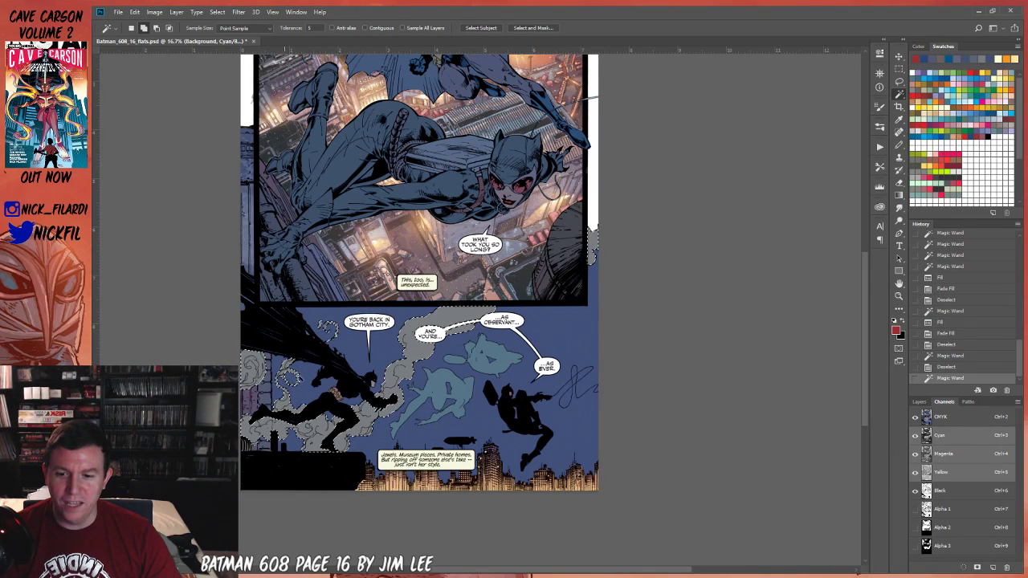
left_click_drag(479, 174, 510, 219)
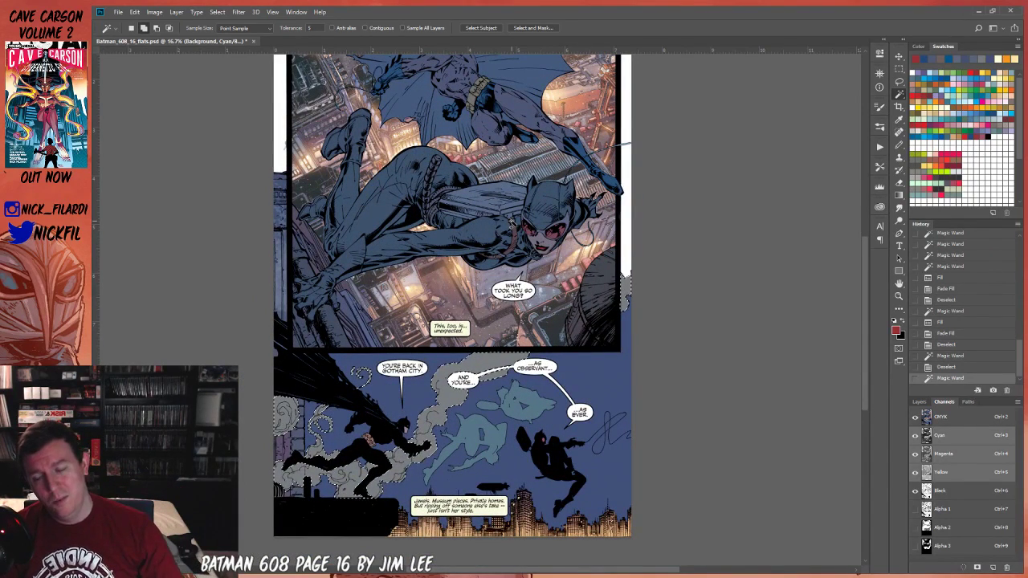
scroll(553, 213, "up", 3)
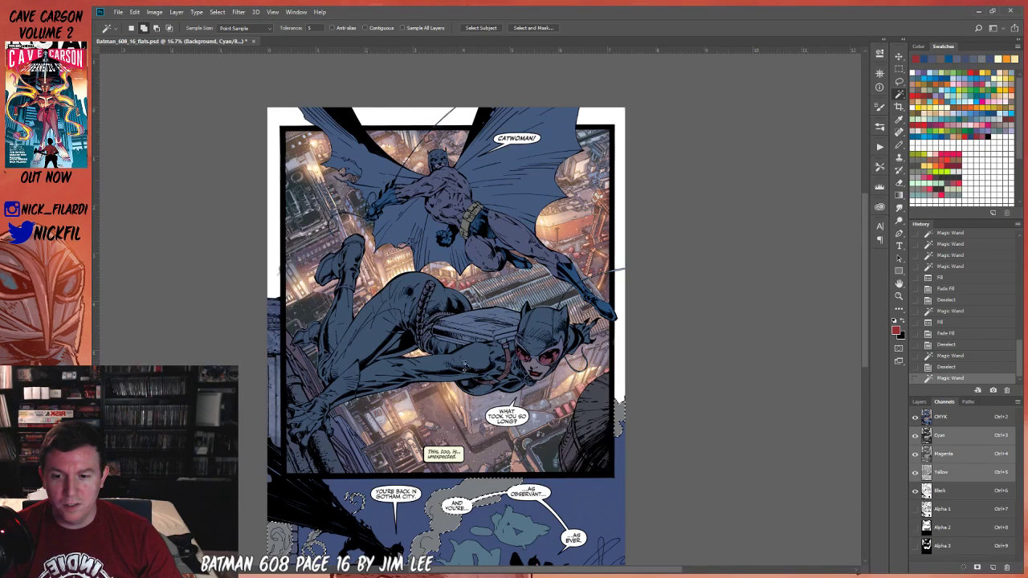
scroll(477, 185, "down", 6)
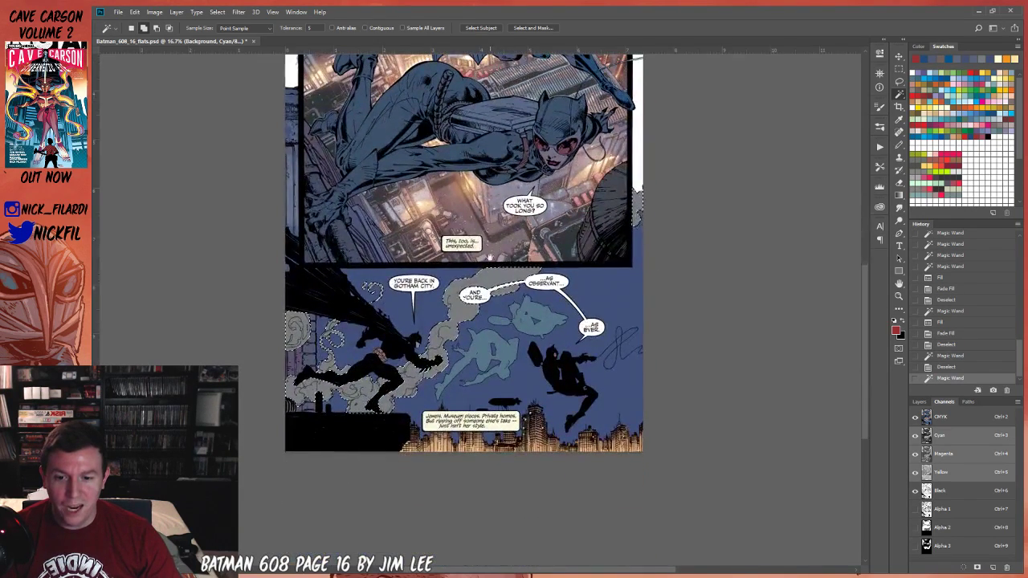
scroll(478, 200, "up", 1)
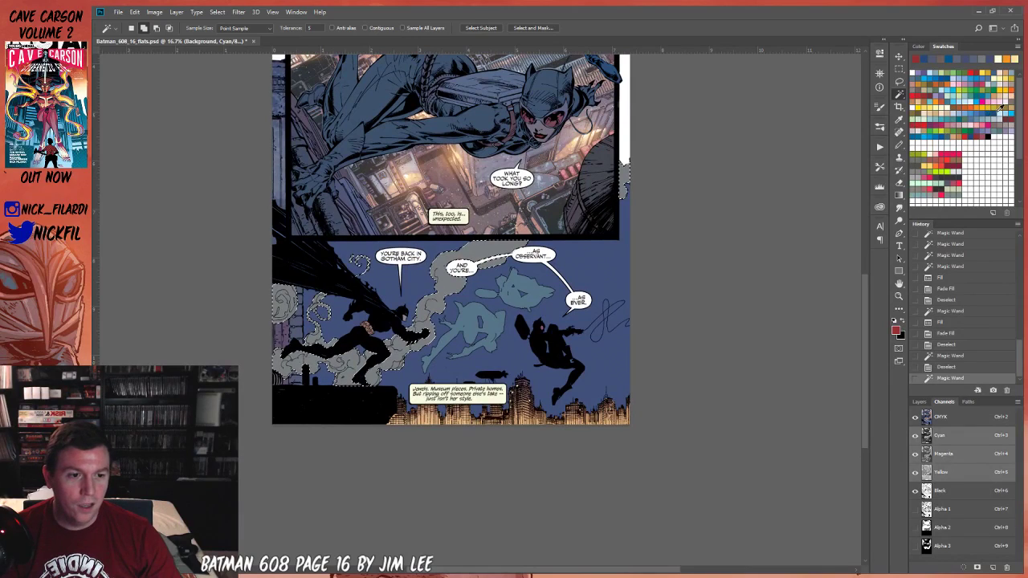
Apply a faded blue fill to the selected smoke and drop the selection.
left_click(989, 103)
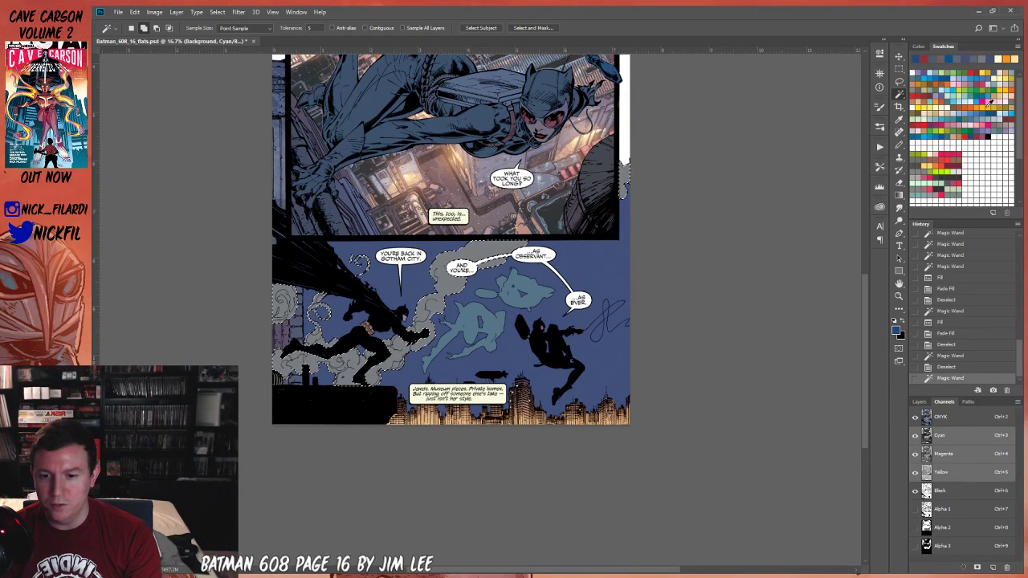
key("alt+BackSpace")
key("ctrl+shift+f")
key("Return")
key("ctrl+d")
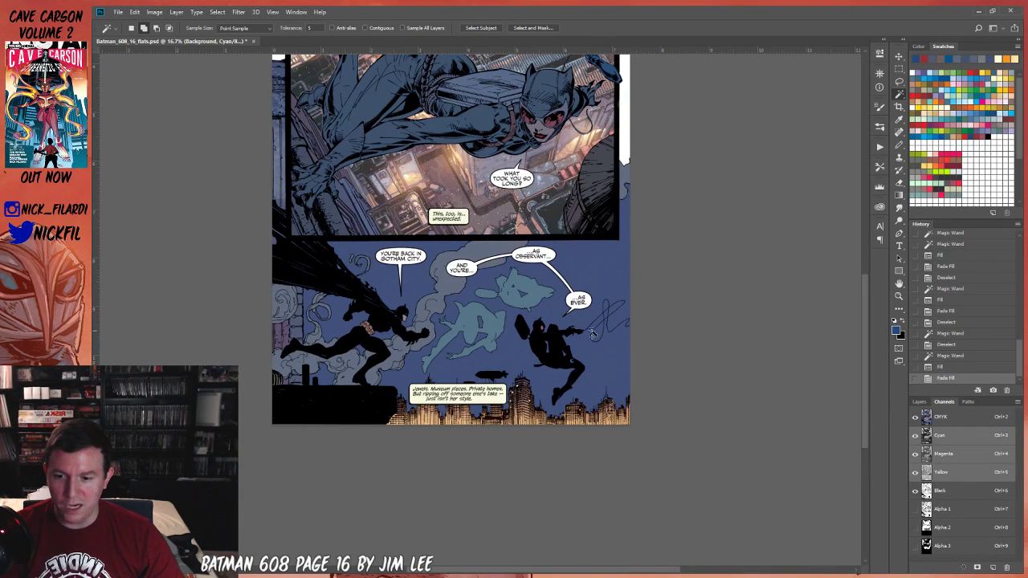
key("ctrl+d")
Select the blue night sky in the bottom panel with the Magic Wand and switch to the Gradient tool.
left_click(528, 369)
scroll(546, 377, "up", 2)
key("z")
left_click(574, 392, "alt")
key("g")
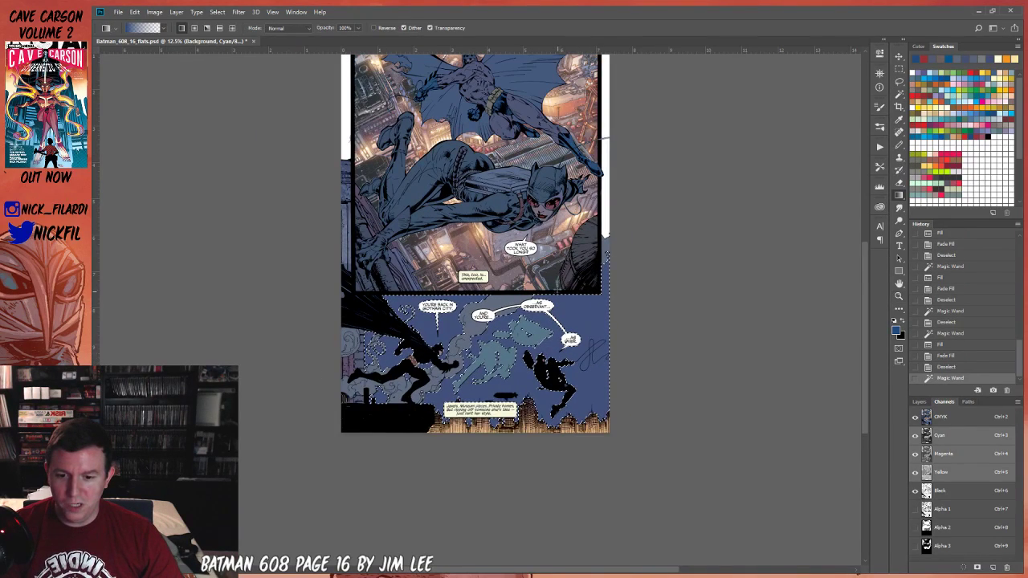
Set the gradient to Screen mode and lay a pale blue gradient over the sky, brightest near the skyline.
left_click_drag(498, 438, 497, 466)
key("ctrl+z")
left_click(280, 29)
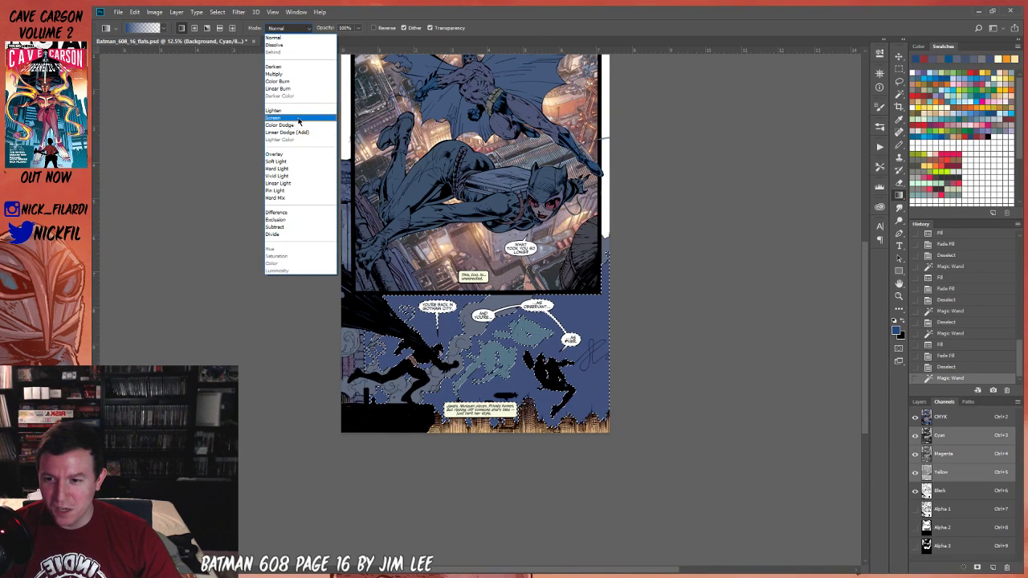
left_click(281, 121)
left_click_drag(509, 305, 509, 417)
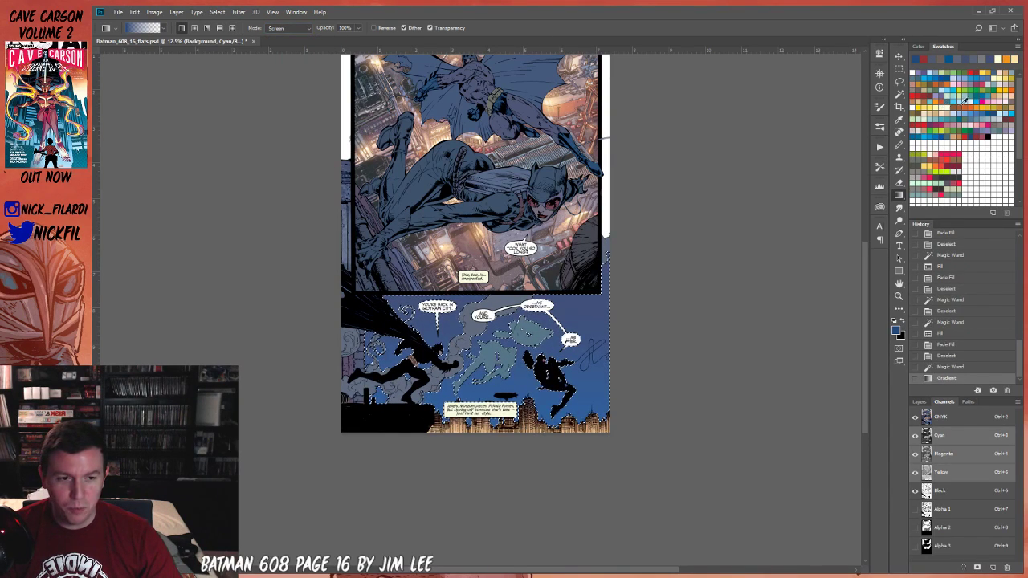
key("ctrl+z")
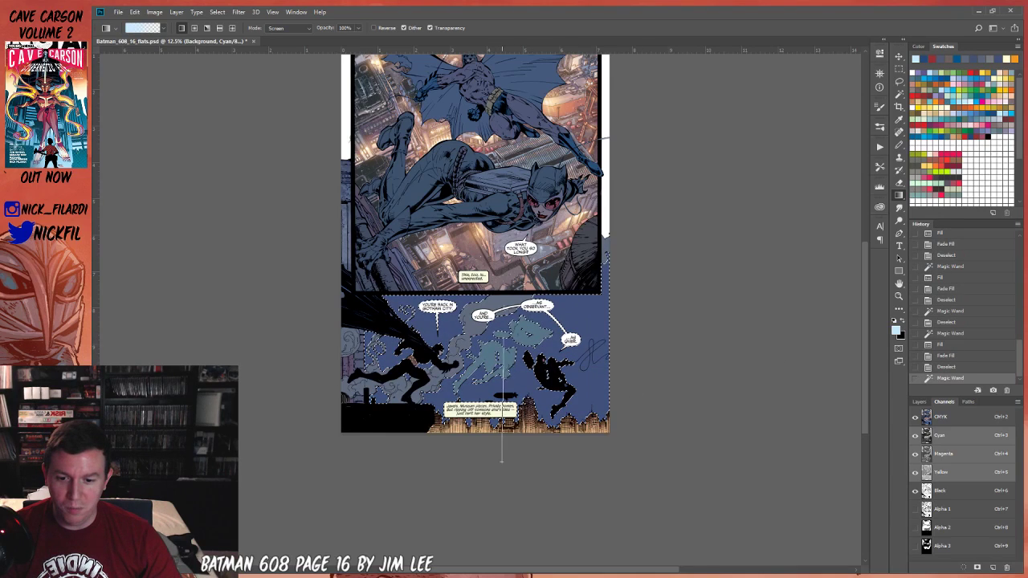
left_click_drag(501, 461, 501, 461)
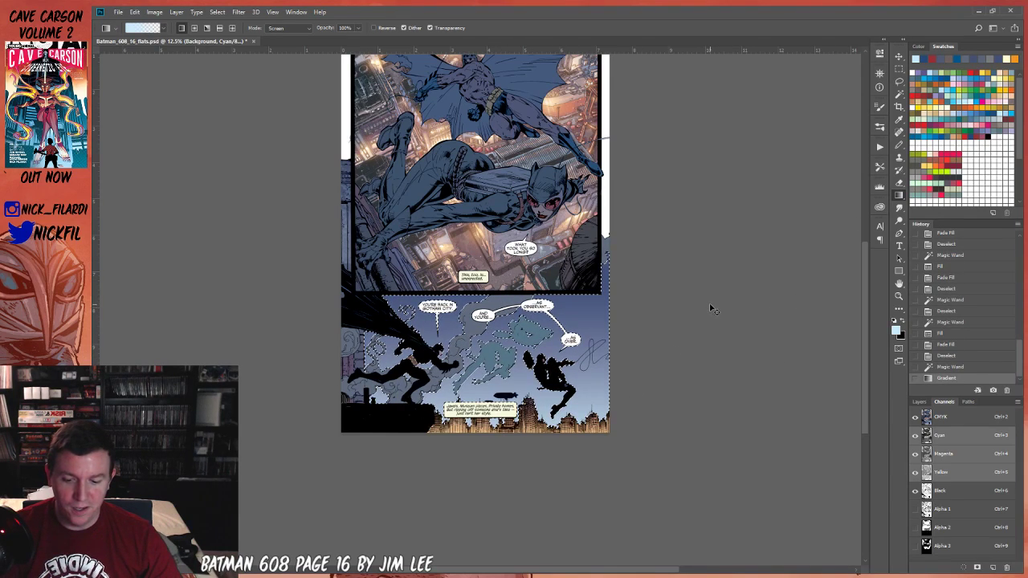
Choose the 1250 px cloud-textured brush with a dark blue color and set its mode to Multiply.
left_click(1000, 108)
key("b")
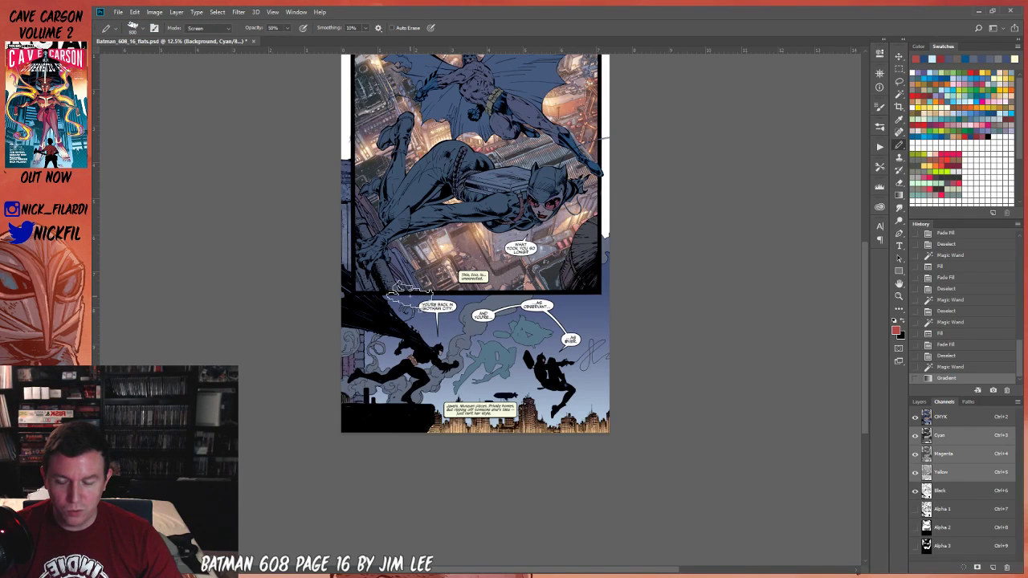
right_click(406, 291)
left_click(562, 309)
left_click(726, 336)
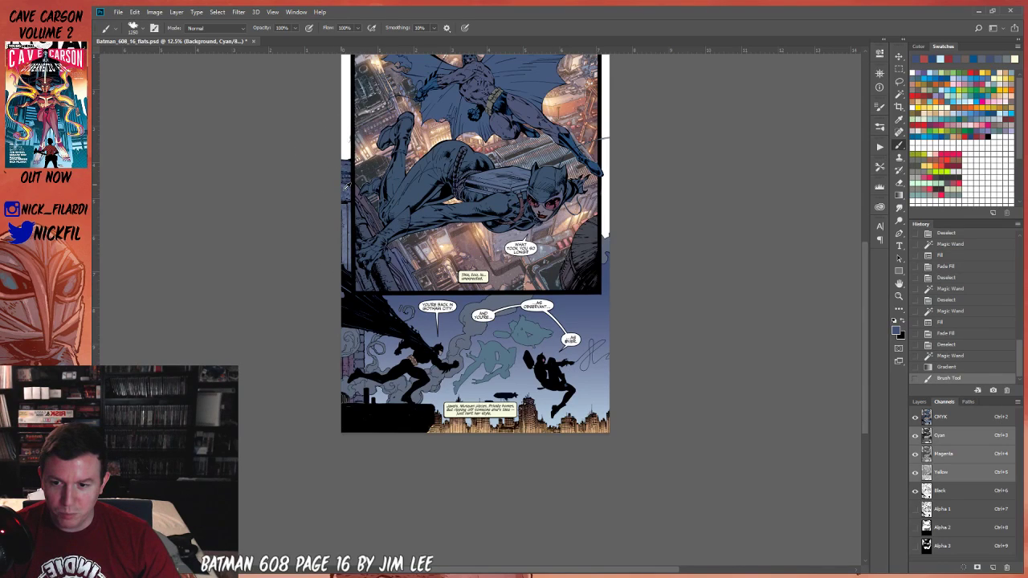
left_click(202, 28)
left_click(214, 80)
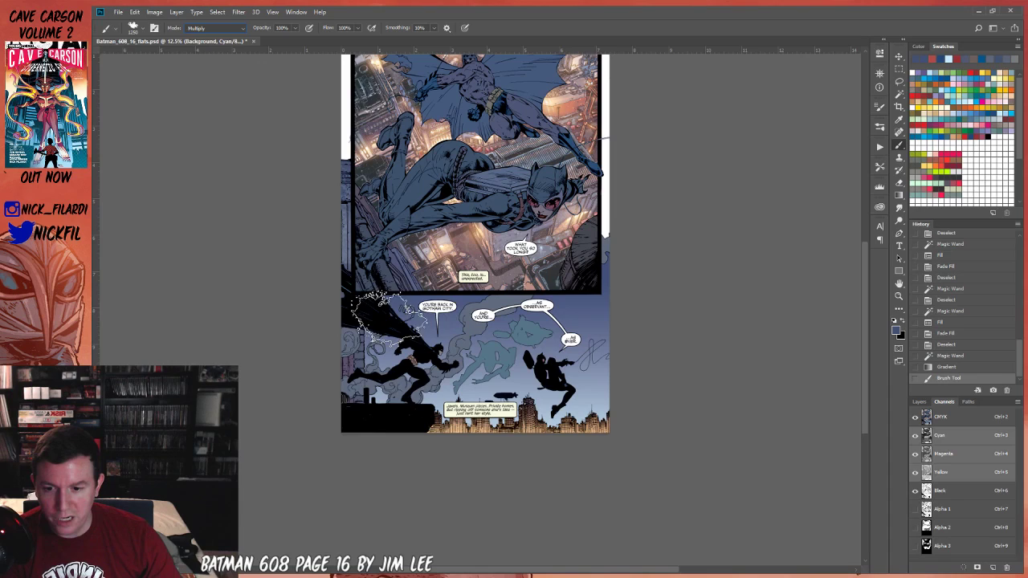
Paint dark blue cloud texture across the bottom panel's sky, reducing the opacity to 50%, and switch the brush to Normal mode at 30%.
left_click_drag(397, 315, 405, 316)
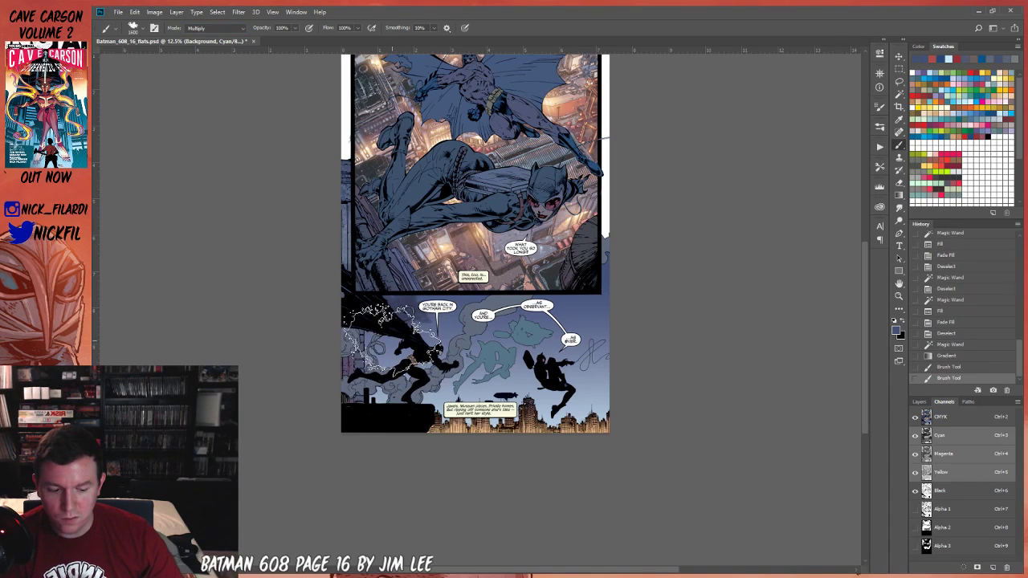
mouse_move(377, 327)
left_mouse_down()
mouse_move(483, 351)
mouse_move(427, 332)
mouse_move(443, 260)
mouse_move(462, 309)
left_mouse_up()
left_click_drag(511, 357, 522, 352)
mouse_move(588, 343)
left_mouse_down()
mouse_move(577, 373)
mouse_move(527, 373)
mouse_move(629, 334)
left_mouse_up()
left_click_drag(574, 258, 594, 289)
left_click_drag(508, 282, 512, 286)
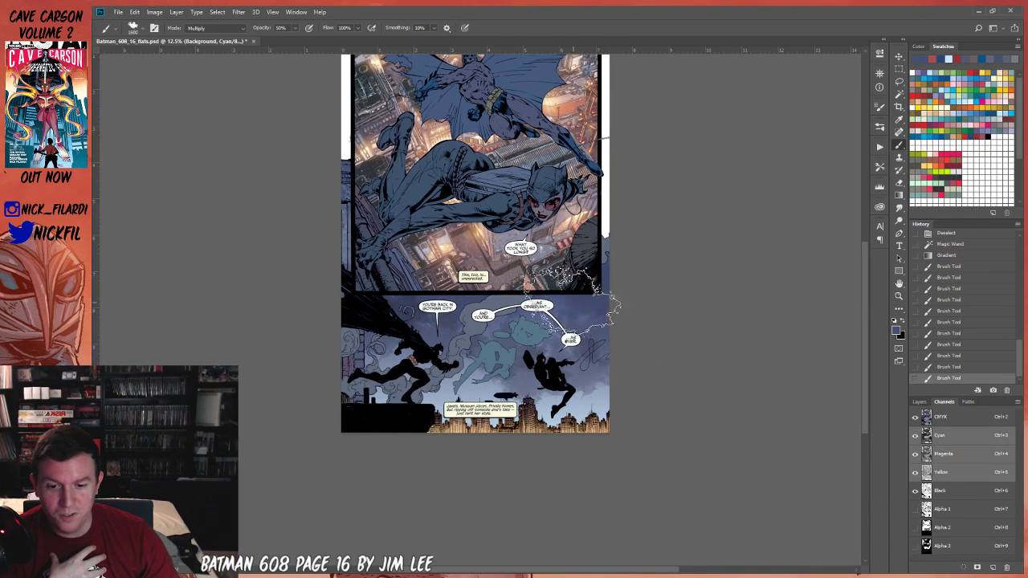
mouse_move(449, 358)
left_mouse_down()
mouse_move(473, 404)
mouse_move(417, 380)
mouse_move(377, 388)
mouse_move(449, 410)
left_mouse_up()
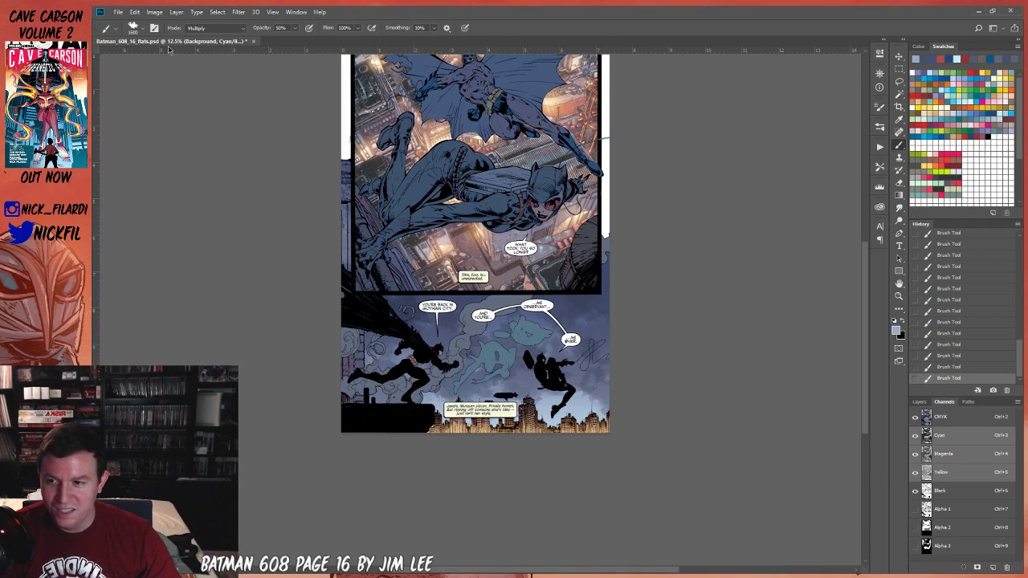
left_click(207, 29)
left_click(201, 37)
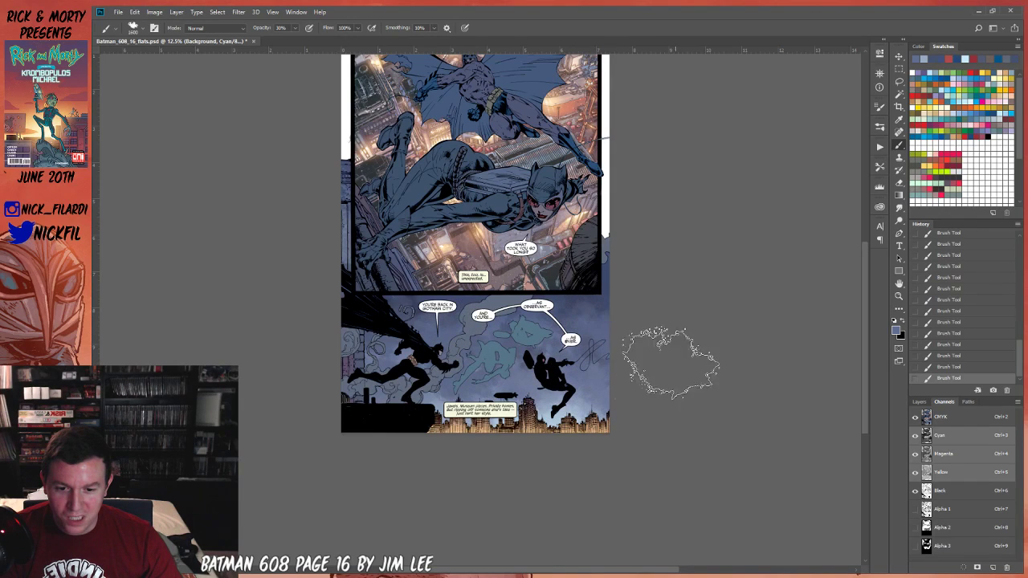
Lay a yellow Screen gradient over the lower sky, rising from below the skyline to give it a warm glow.
key("z")
left_click(485, 361)
mouse_move(485, 361)
left_mouse_down()
mouse_move(412, 411)
mouse_move(496, 385)
left_mouse_up()
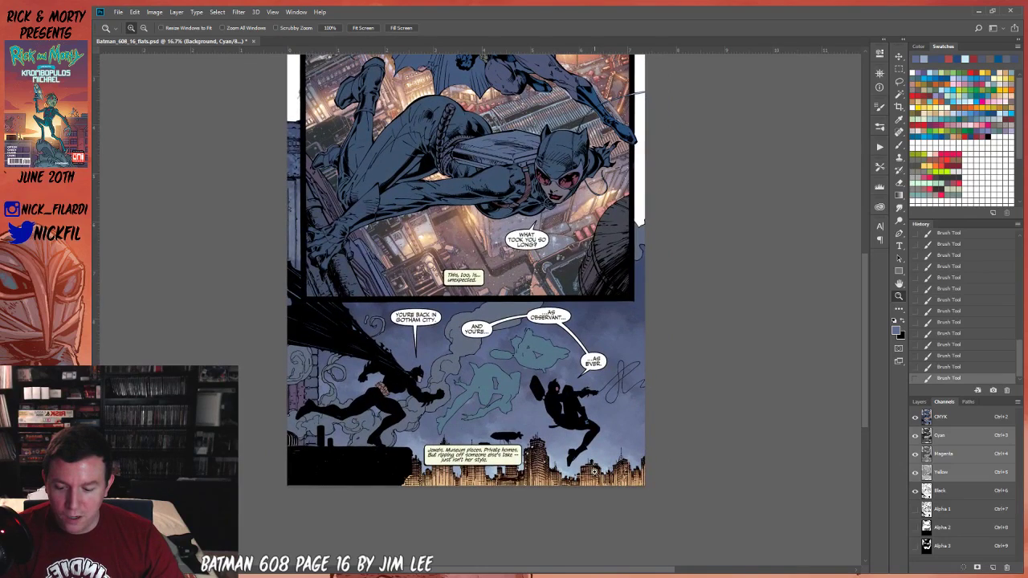
key("g")
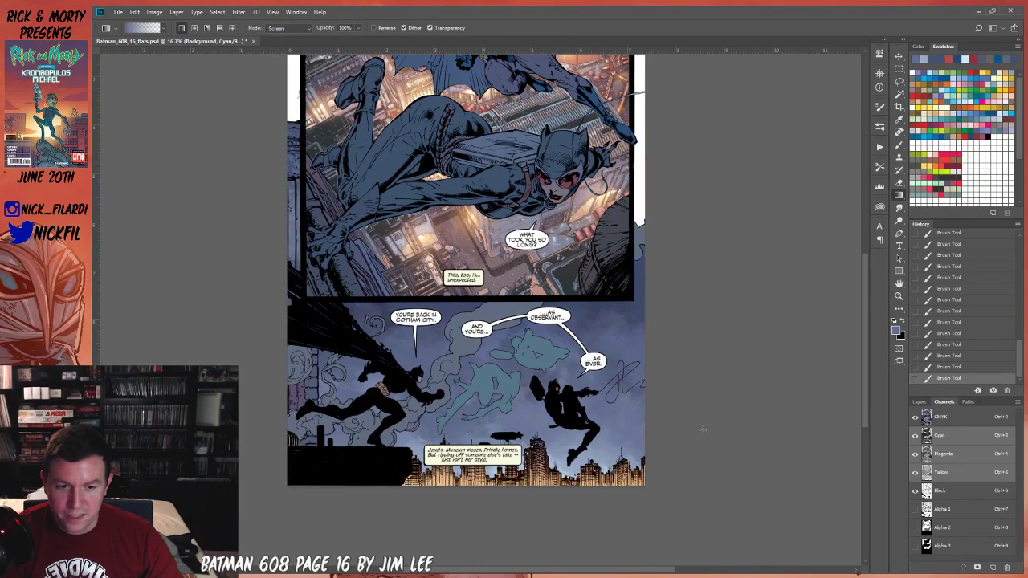
left_click(928, 73)
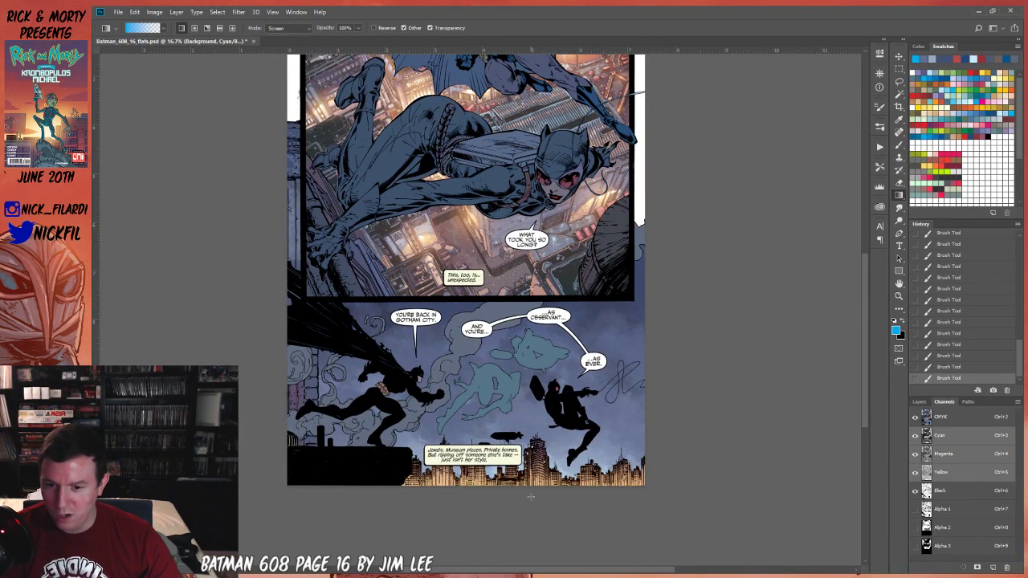
left_click_drag(505, 502, 507, 358)
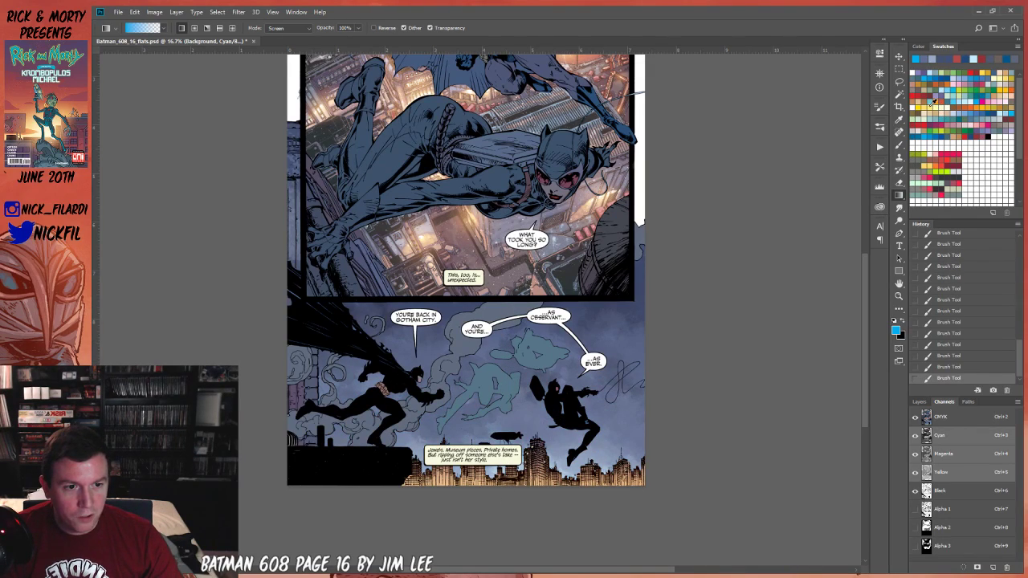
left_click(930, 104)
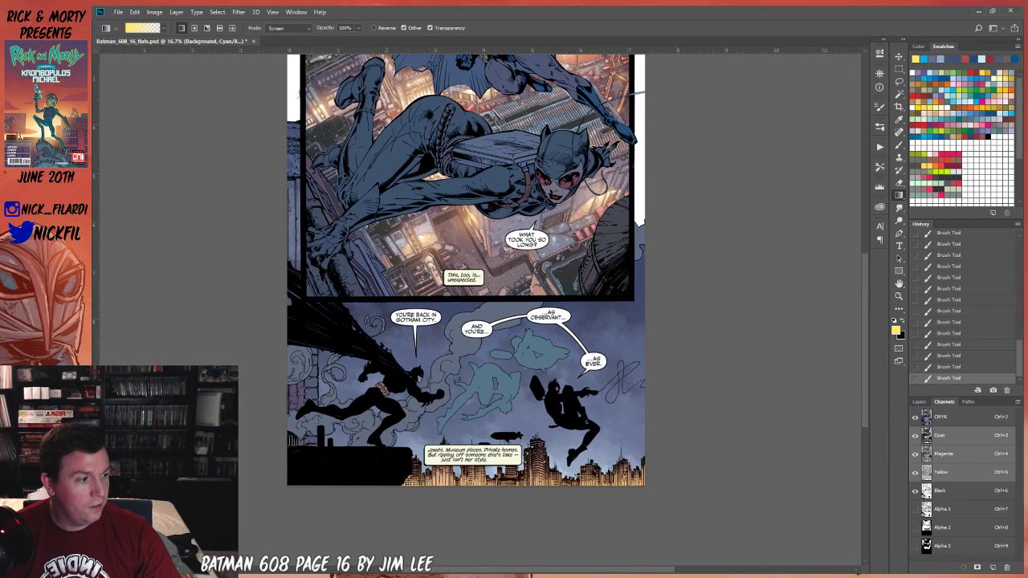
mouse_move(491, 522)
left_mouse_down()
mouse_move(506, 363)
mouse_move(494, 383)
left_mouse_up()
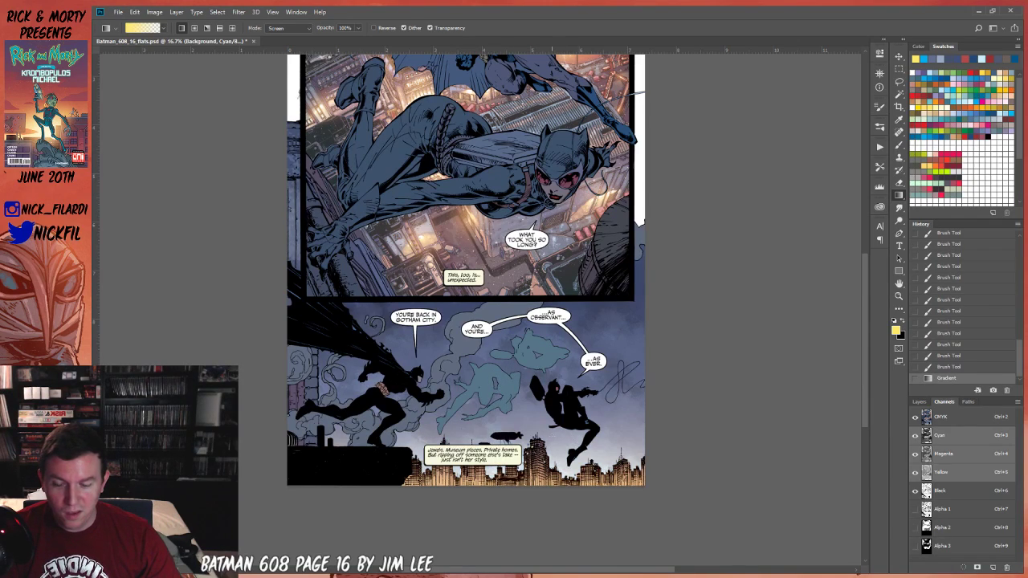
Choose the 2500 px speckled brush, enlarge it to 3000 px and give it a light blue color.
key("b")
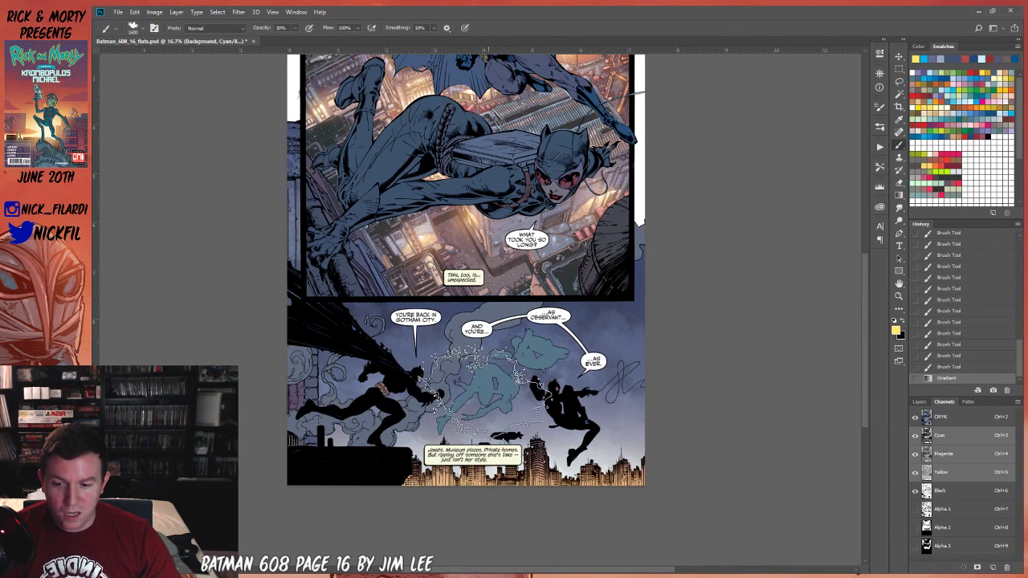
right_click(494, 504)
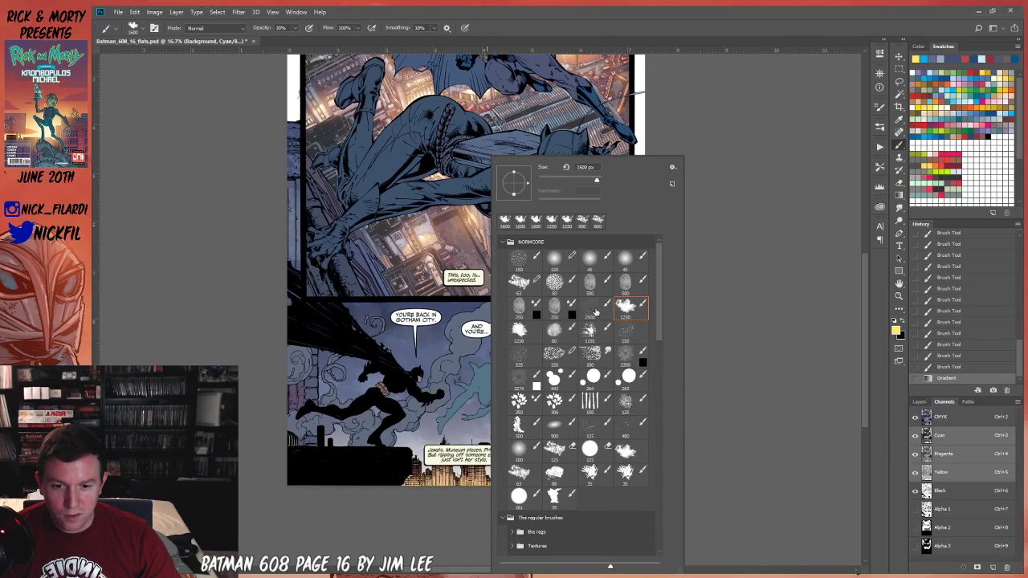
double_click(593, 307)
left_click(654, 433)
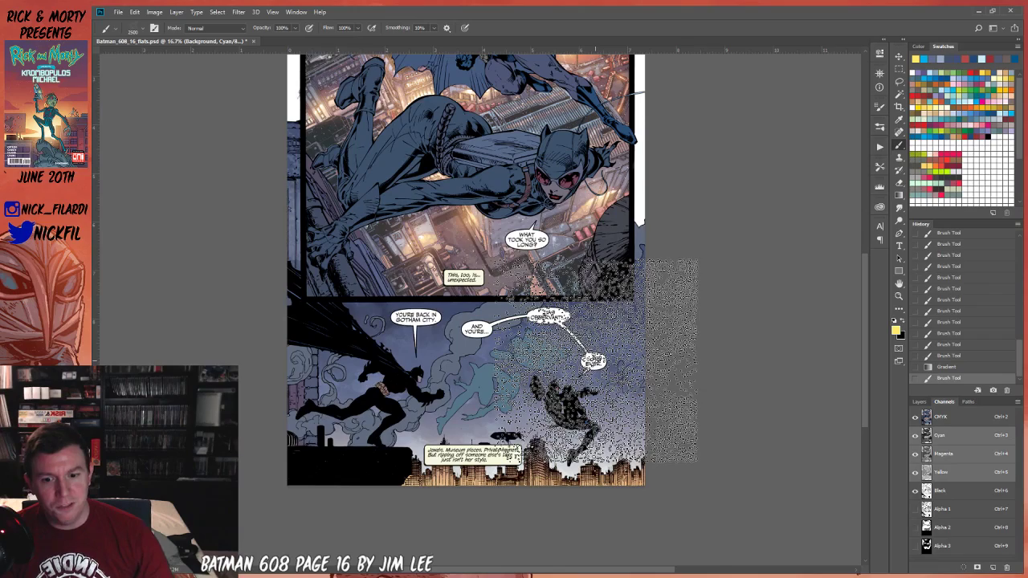
left_click(975, 101)
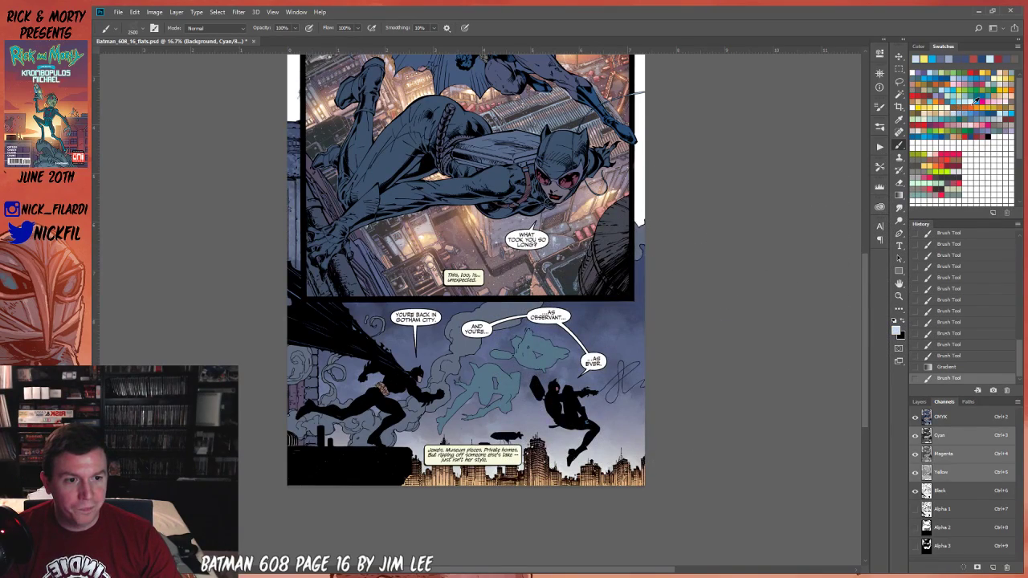
left_click_drag(621, 359, 644, 384)
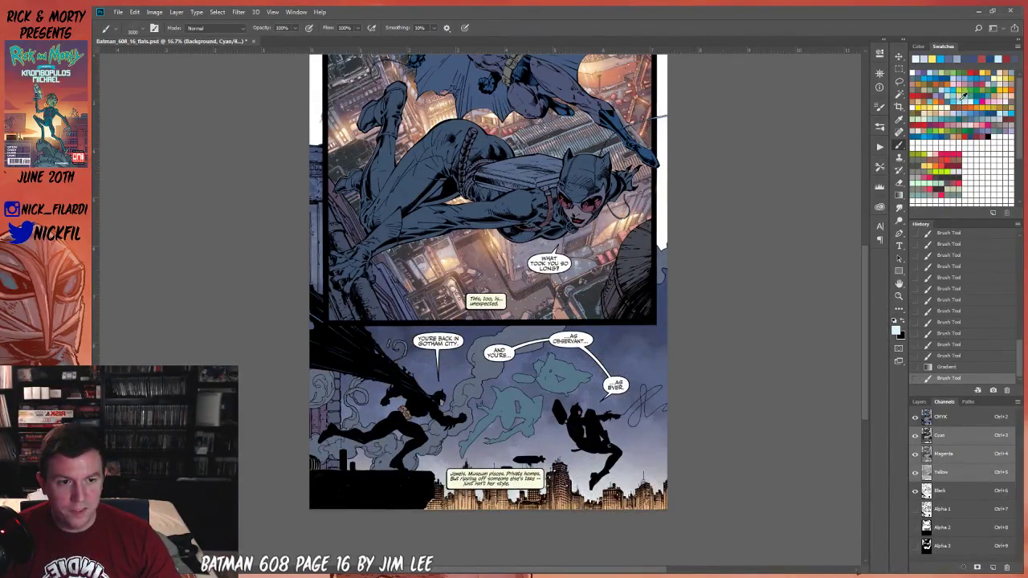
left_click_drag(559, 370, 512, 345)
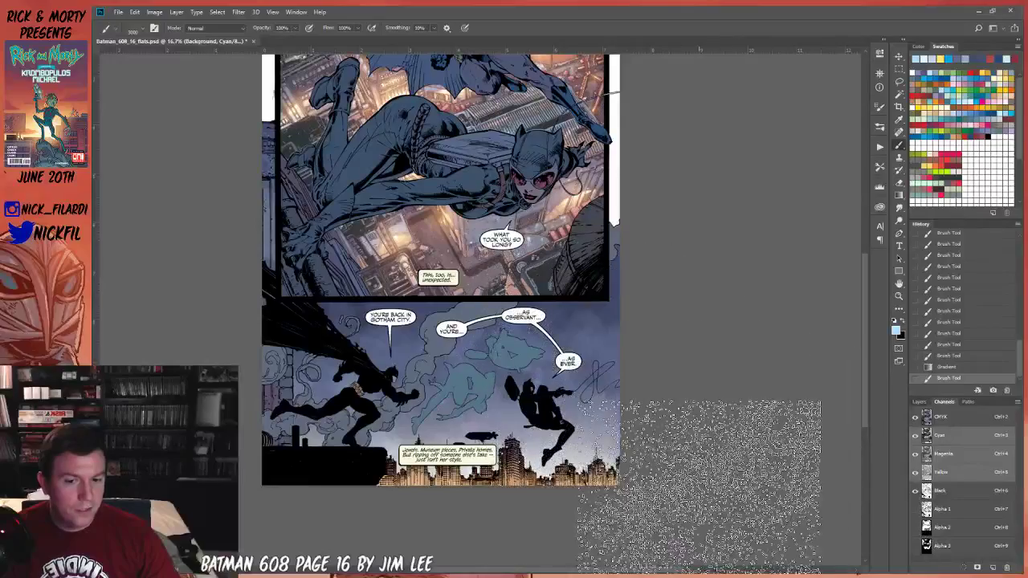
Make the composite CMYK channel active and add a new layer directly above the Background.
left_click(950, 415)
left_click(920, 401)
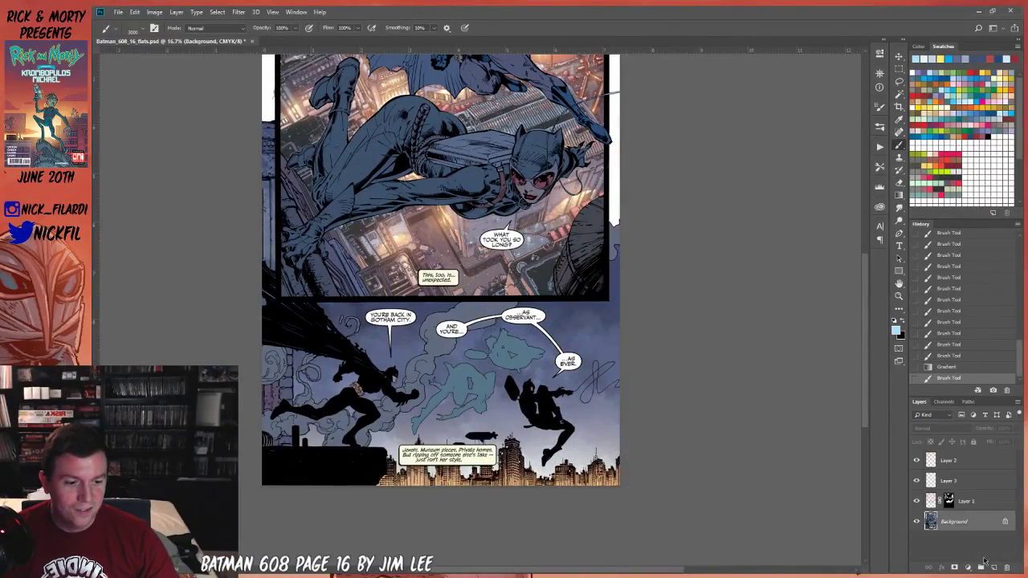
left_click(993, 567)
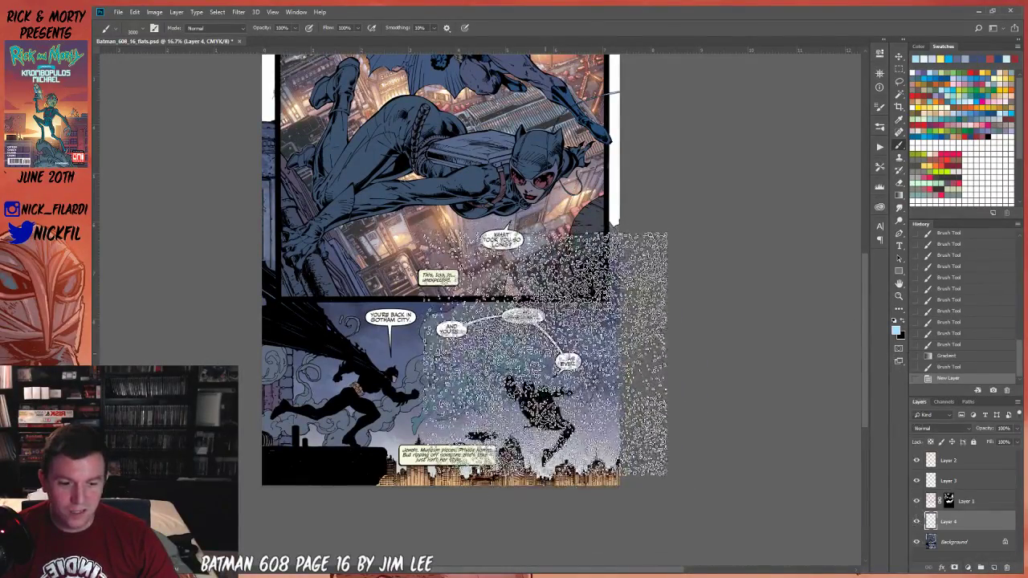
Select the bottom panel's open sky from the Background's Black channel with the Magic Wand, and return to the composite CMYK channel.
left_click(955, 541)
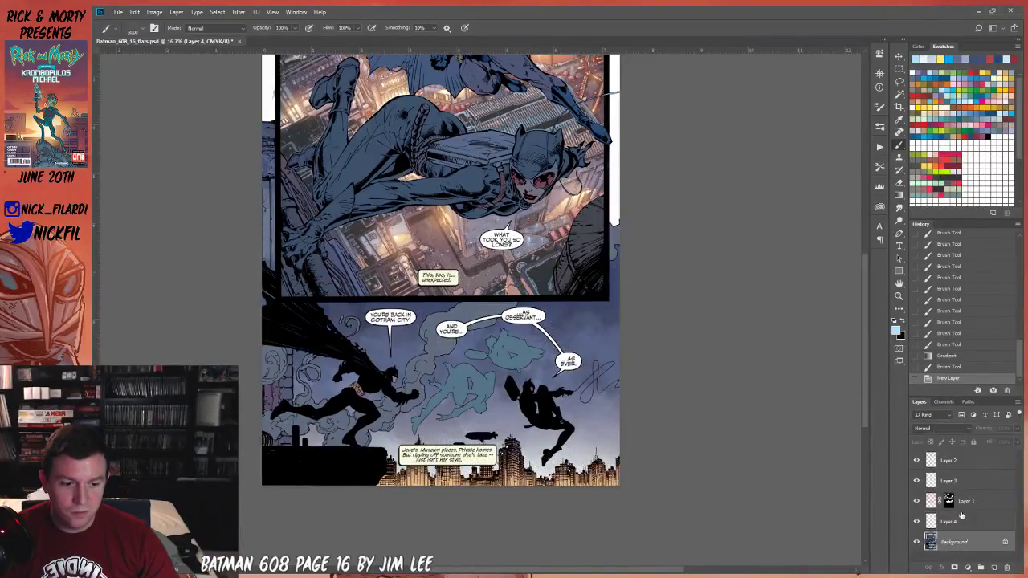
left_click(943, 401)
left_click(939, 490)
key("w")
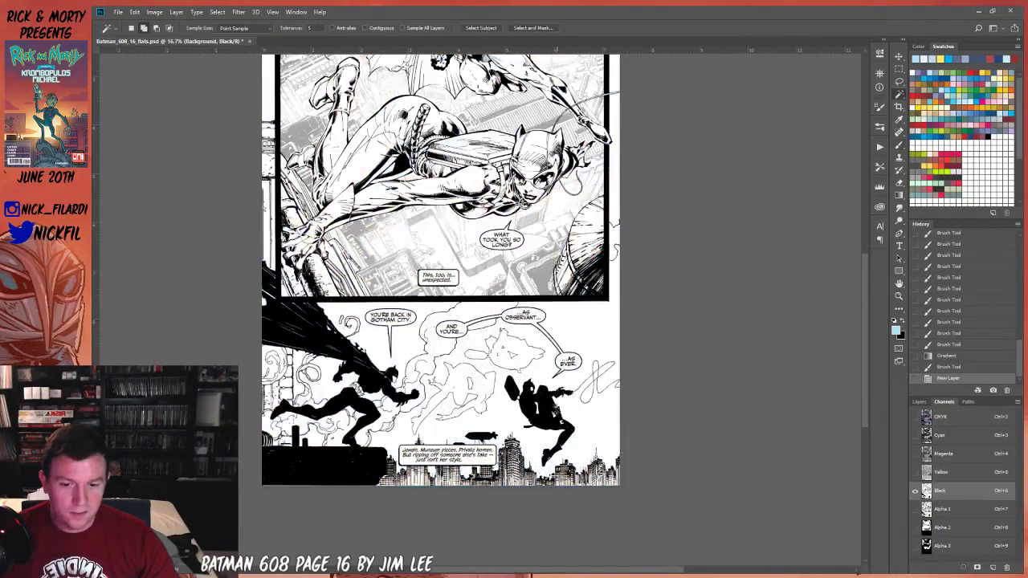
left_click(548, 403)
left_click(957, 416)
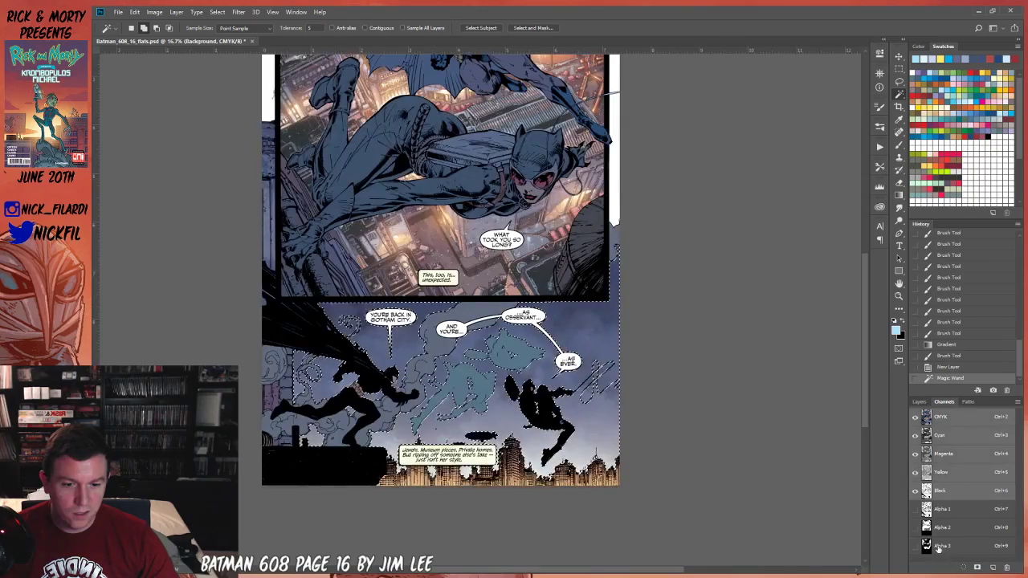
Stamp light blue speckled stars across the selected sky on Layer 4 and clear the selection.
left_click(919, 402)
left_click(951, 522)
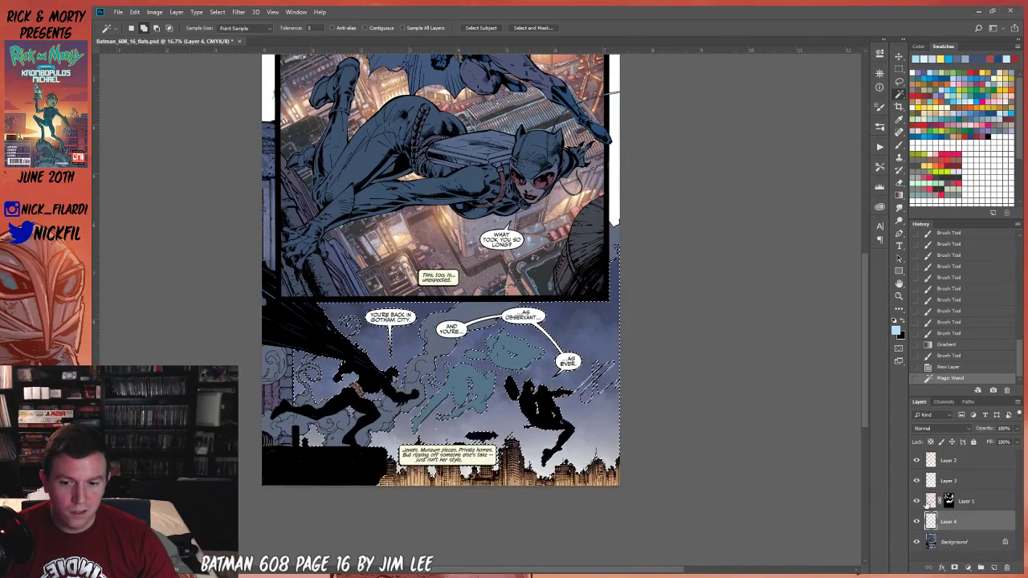
key("b")
left_click(582, 373)
key("ctrl+d")
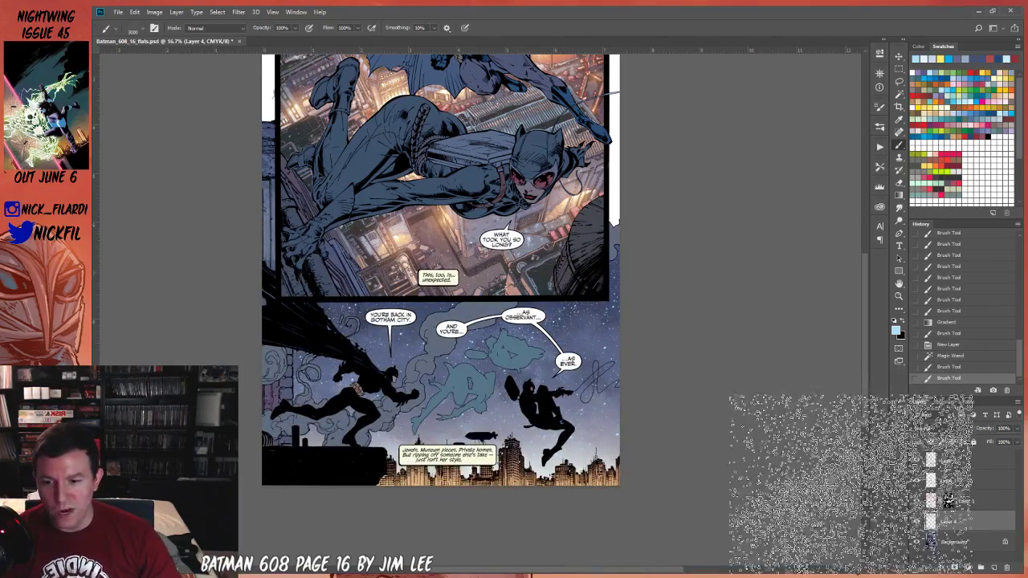
Adjust the stars' Hue/Saturation to hue +35, saturation -30 and lightness +8.
key("g")
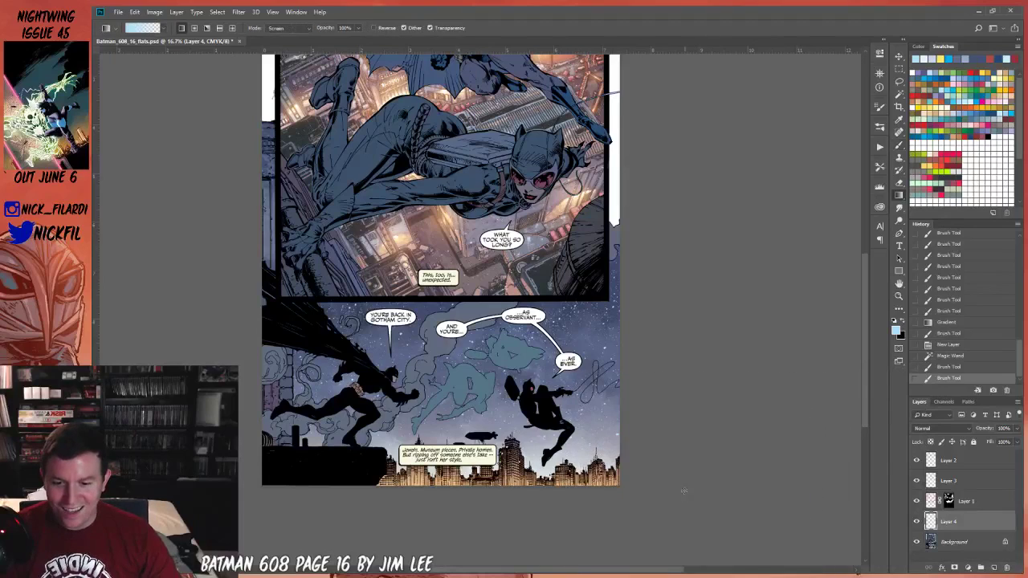
key("ctrl+u")
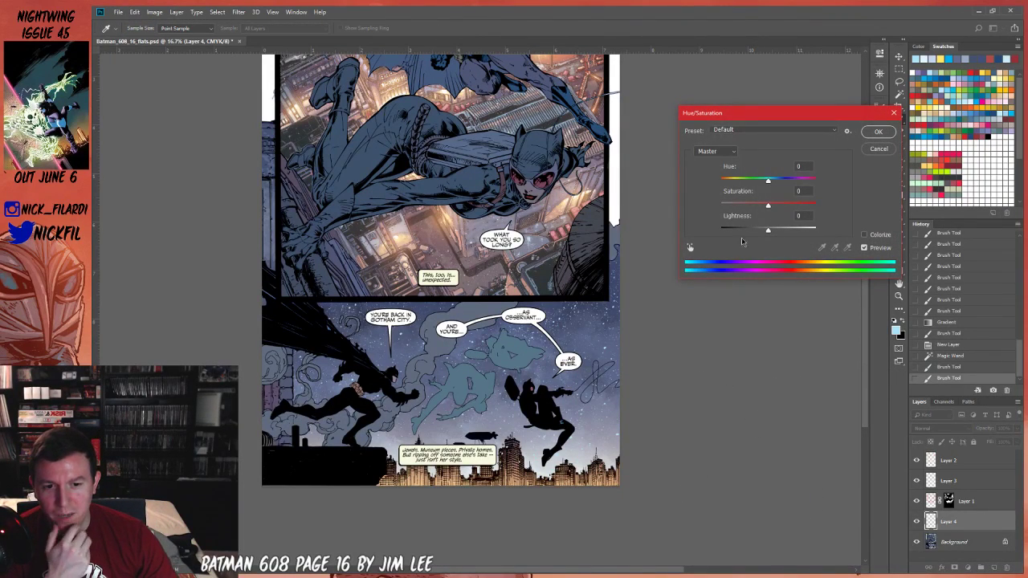
left_click_drag(769, 181, 771, 231)
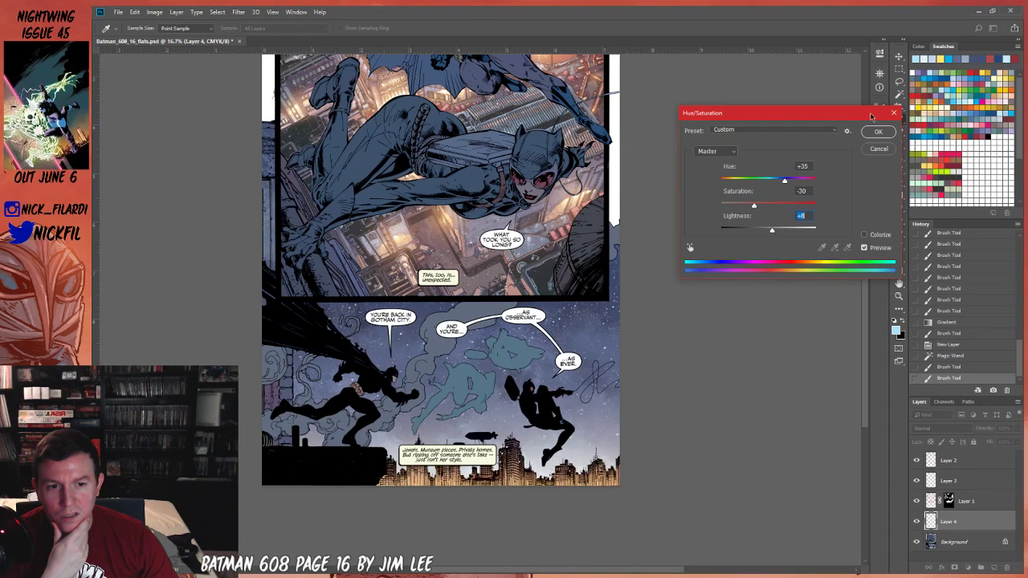
key("Return")
Thin out the stars in patches across the bottom panel's sky with the Eraser at 50% opacity, and reset its opacity to 100%.
key("e")
left_click(624, 371)
mouse_move(556, 371)
left_mouse_down()
mouse_move(542, 332)
mouse_move(519, 341)
mouse_move(568, 353)
left_mouse_up()
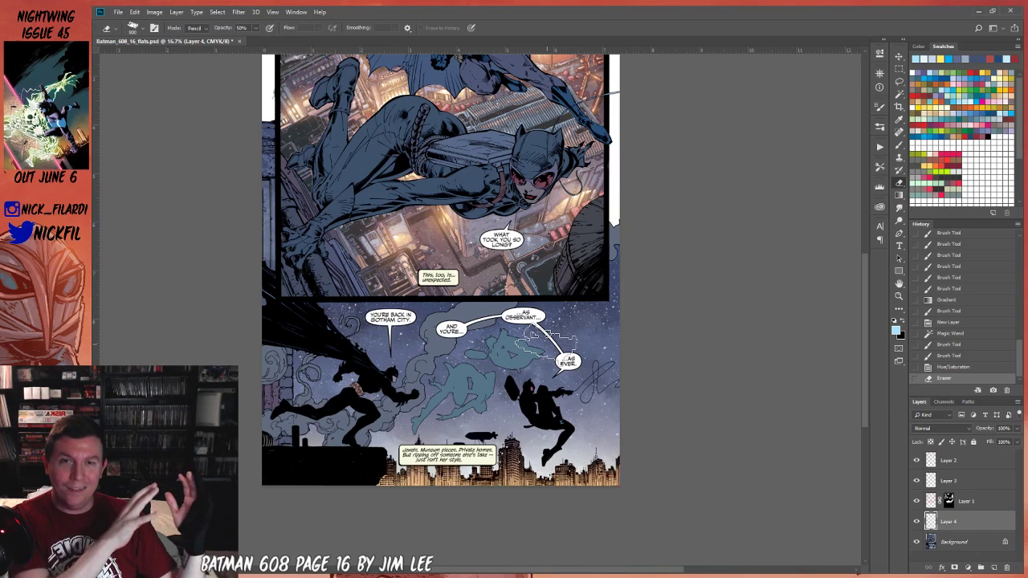
mouse_move(546, 342)
left_mouse_down()
mouse_move(528, 362)
mouse_move(462, 374)
mouse_move(474, 366)
mouse_move(467, 359)
mouse_move(514, 405)
mouse_move(464, 374)
mouse_move(488, 352)
mouse_move(483, 390)
mouse_move(472, 368)
mouse_move(518, 390)
left_mouse_up()
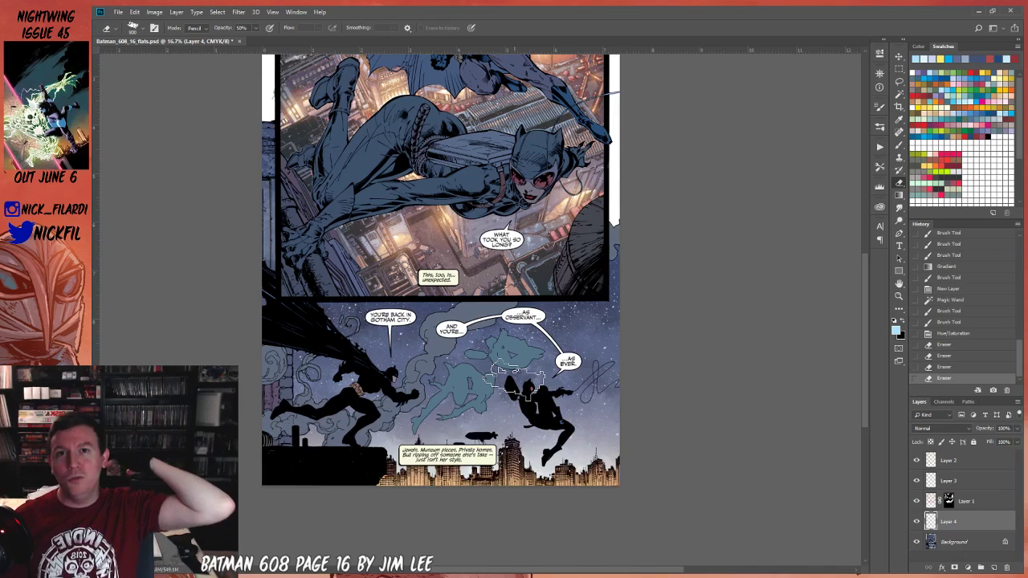
mouse_move(518, 379)
left_mouse_down()
mouse_move(501, 385)
mouse_move(530, 373)
left_mouse_up()
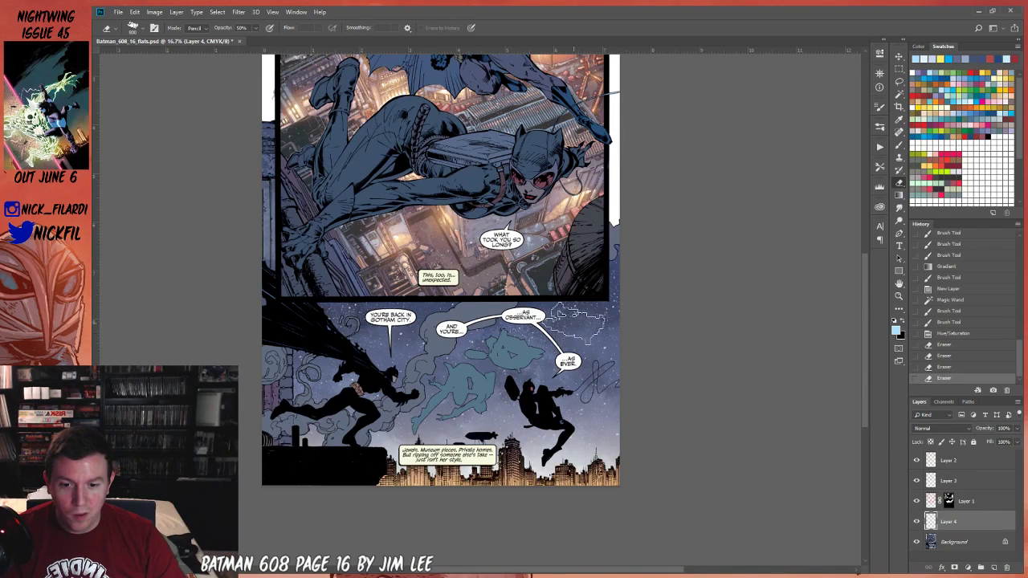
mouse_move(570, 325)
left_mouse_down()
mouse_move(597, 282)
mouse_move(566, 291)
mouse_move(595, 297)
mouse_move(568, 300)
mouse_move(601, 270)
left_mouse_up()
mouse_move(606, 342)
left_mouse_down()
mouse_move(684, 322)
mouse_move(620, 386)
mouse_move(634, 406)
left_mouse_up()
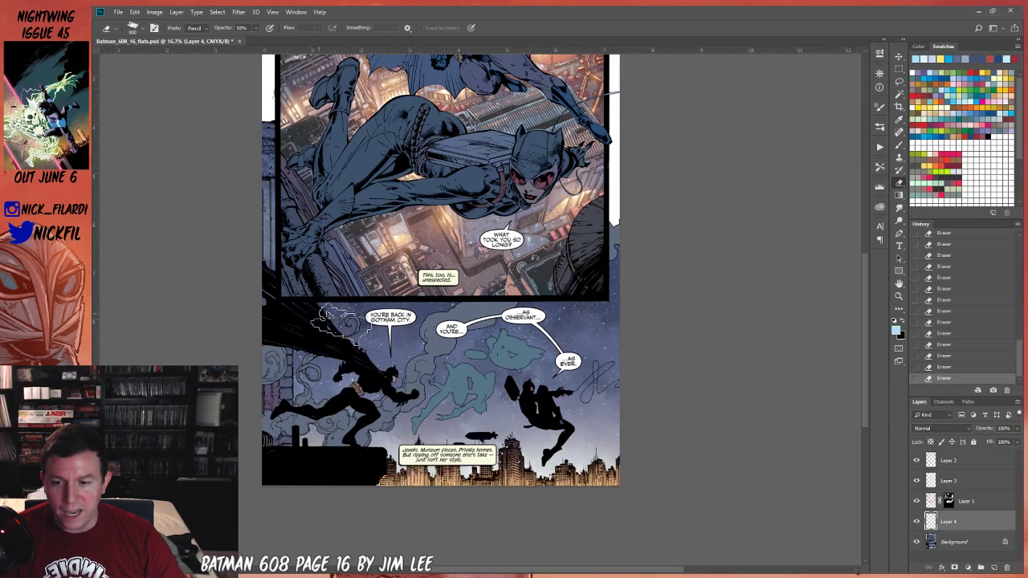
key("0")
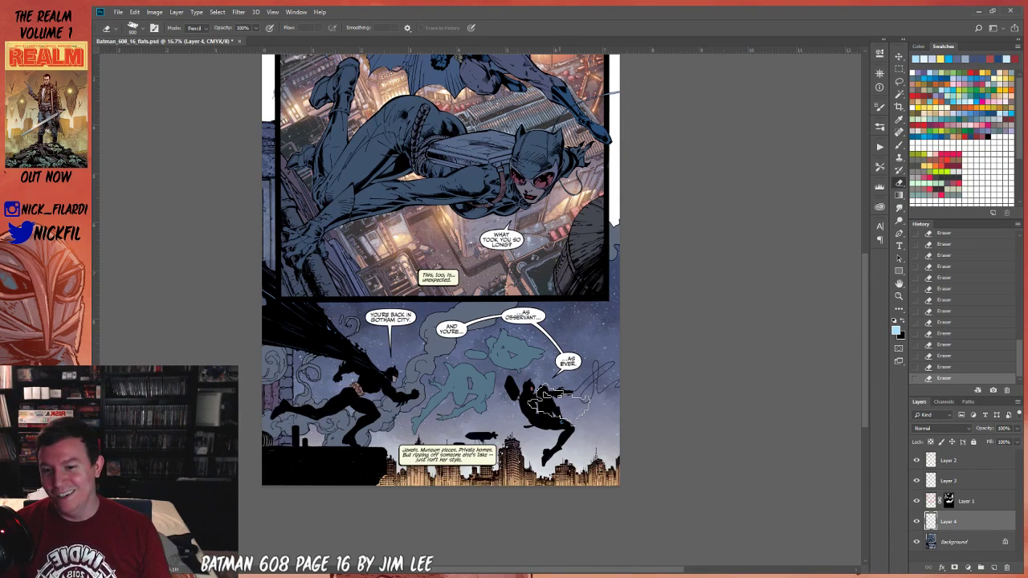
key("z")
left_click(447, 372)
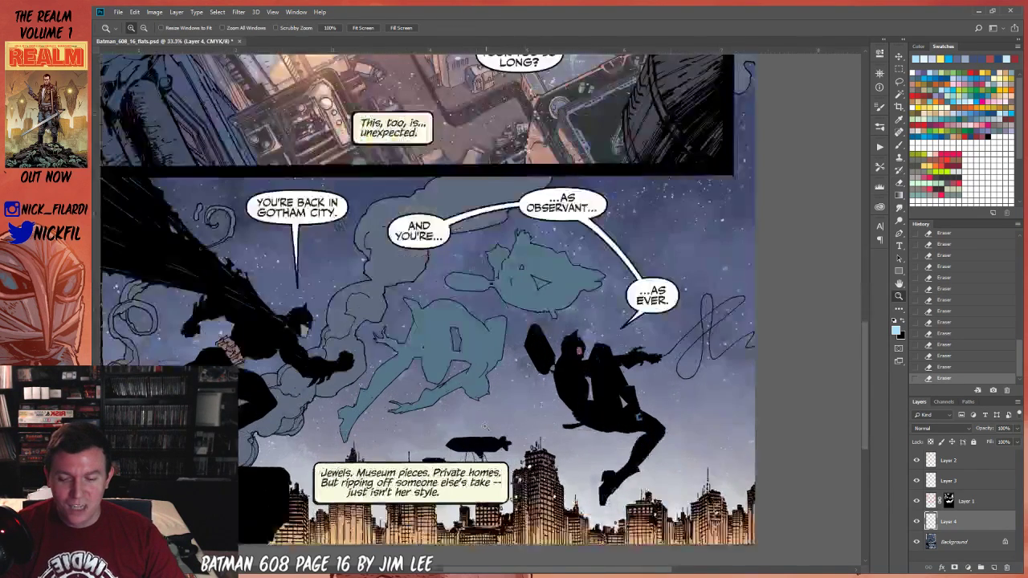
key("l")
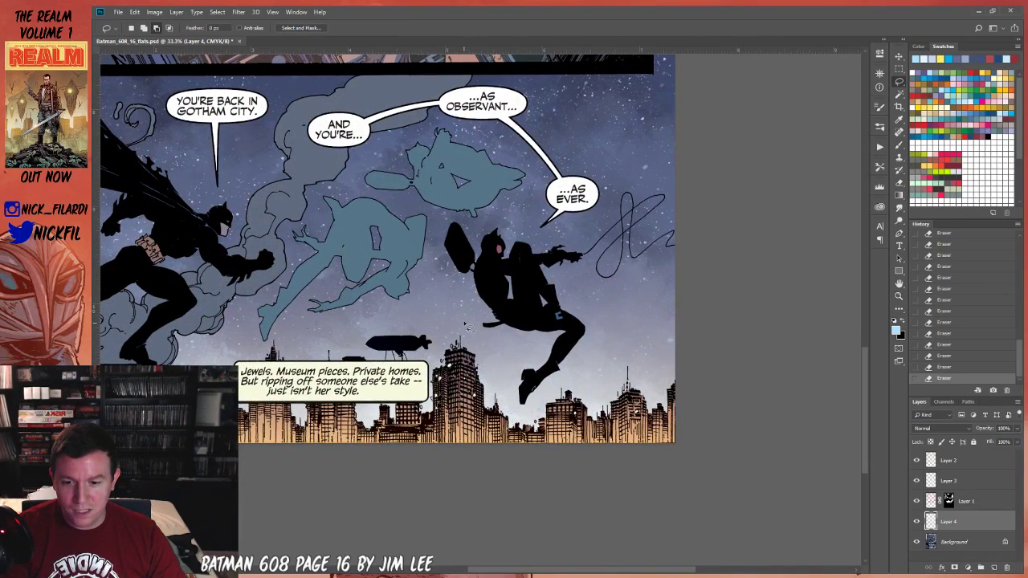
mouse_move(485, 341)
left_mouse_down()
mouse_move(515, 418)
mouse_move(573, 373)
mouse_move(646, 340)
mouse_move(696, 365)
mouse_move(716, 480)
mouse_move(418, 470)
mouse_move(435, 439)
mouse_move(447, 324)
left_mouse_up()
key("ctrl+d")
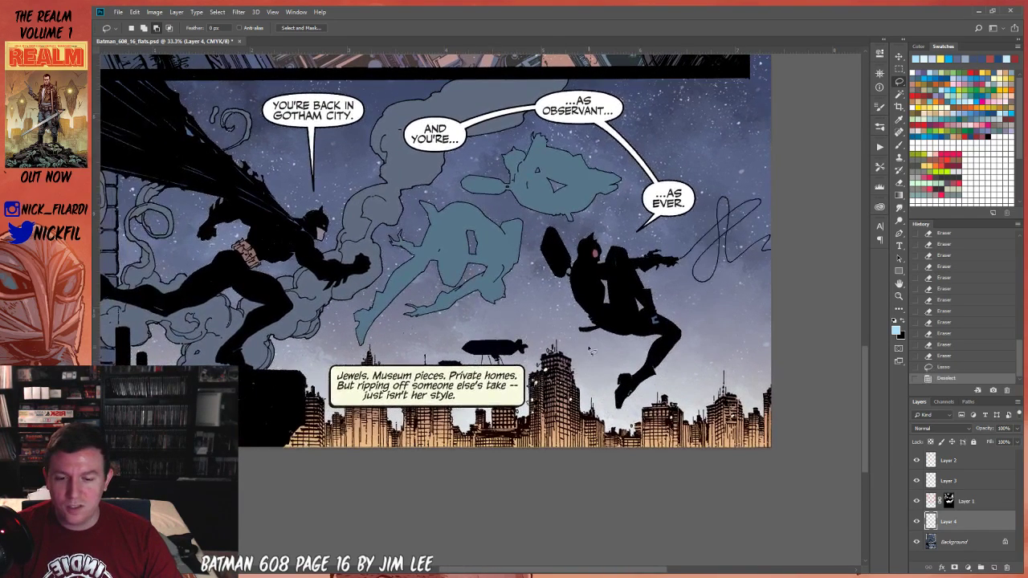
Lasso the skyline's buildings on the Background layer, tracing around the tall tower and along the caption box's lower edge to the rooftop.
left_click(953, 543)
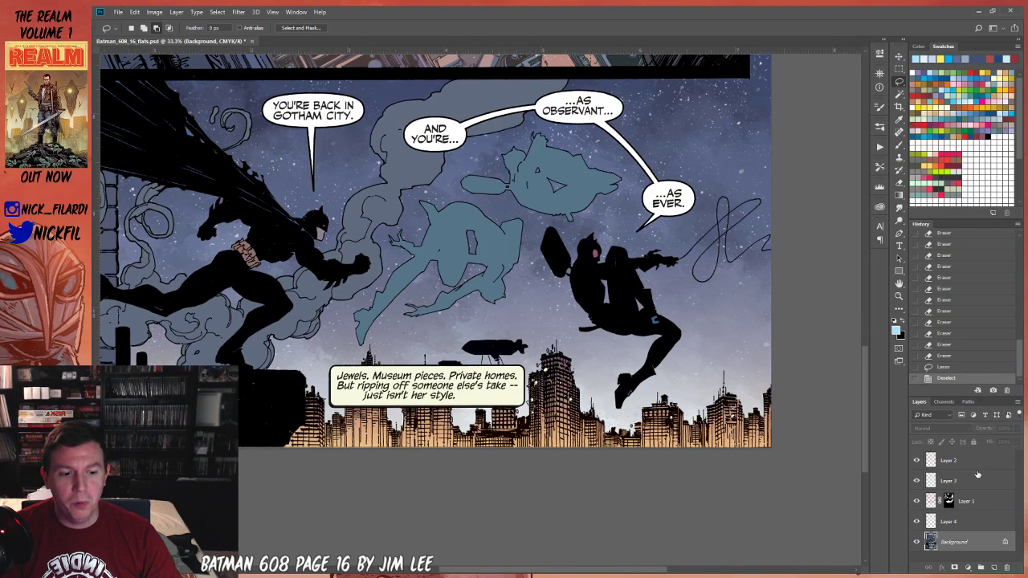
mouse_move(598, 386)
left_mouse_down()
mouse_move(611, 426)
mouse_move(630, 422)
mouse_move(667, 376)
mouse_move(773, 333)
mouse_move(795, 531)
mouse_move(598, 499)
mouse_move(568, 442)
mouse_move(546, 331)
left_mouse_up()
key("z")
left_click(534, 379)
key("l")
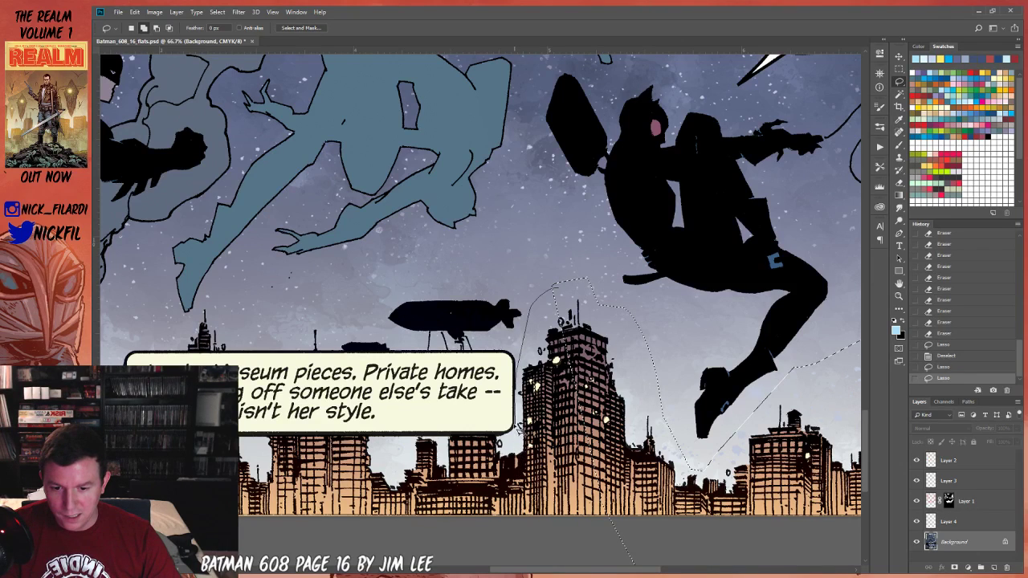
left_click(503, 439)
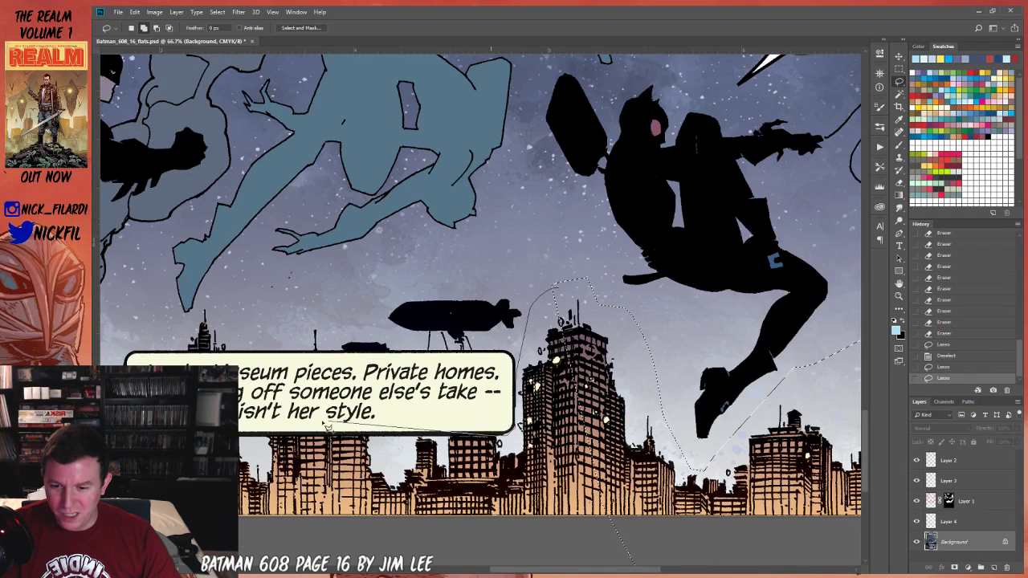
scroll(305, 416, "left", 5)
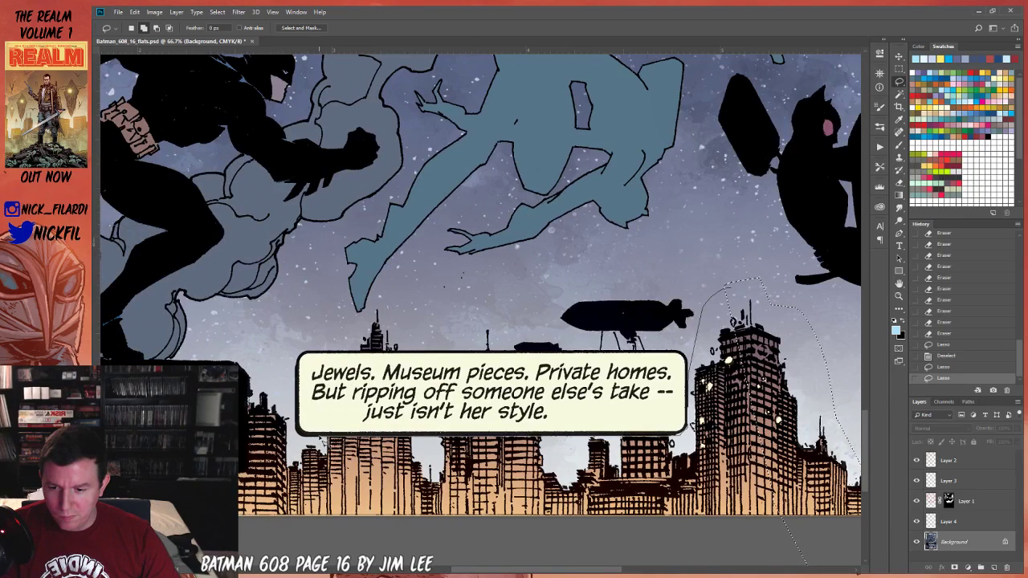
left_click(290, 437)
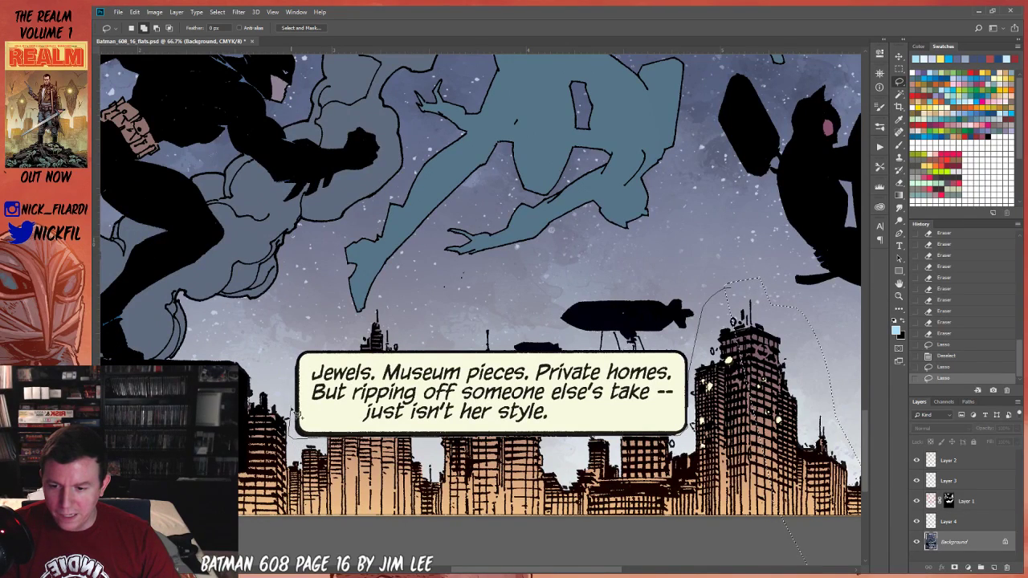
left_click(280, 393)
left_click(252, 406)
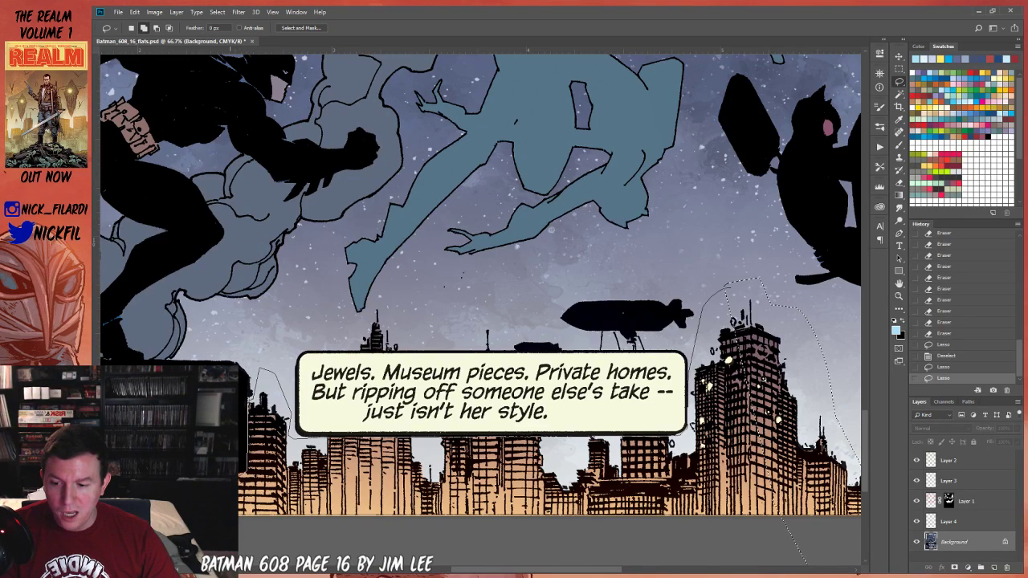
Refine the skyline lasso selection to include the blimp and spire while excluding the caption box, and deselect.
scroll(258, 553, "down", 1)
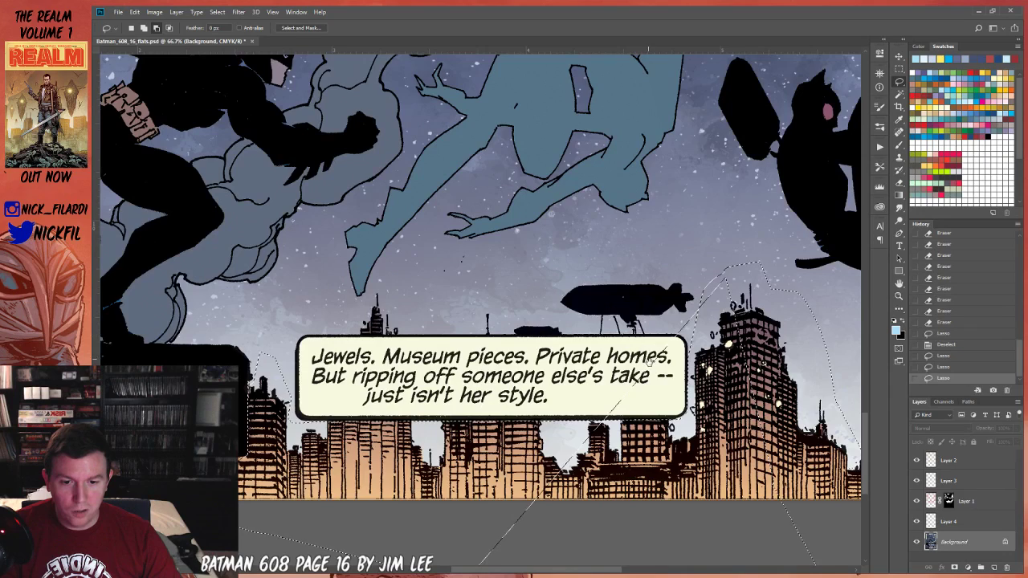
left_click_drag(653, 358, 587, 291)
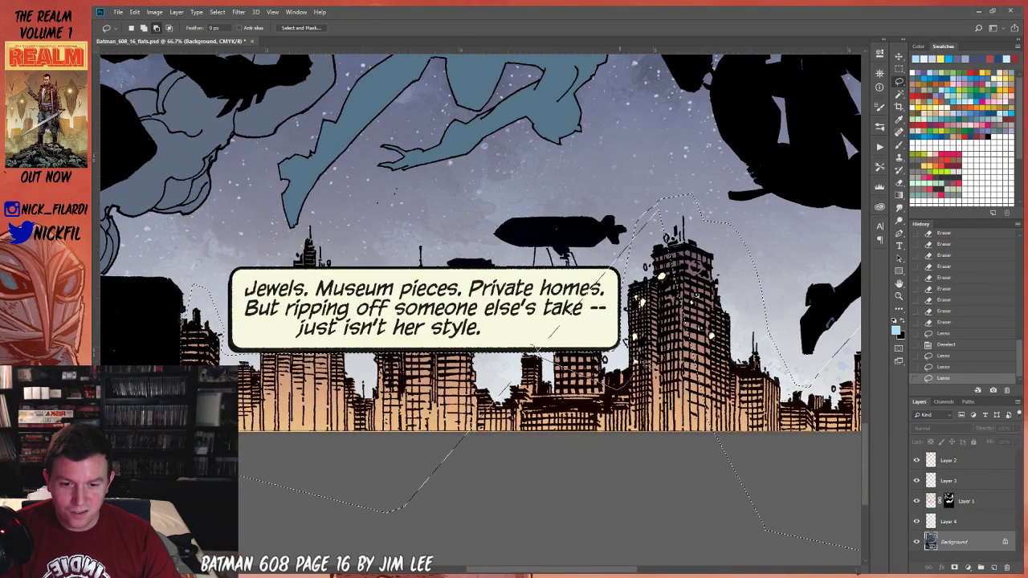
left_click(623, 216)
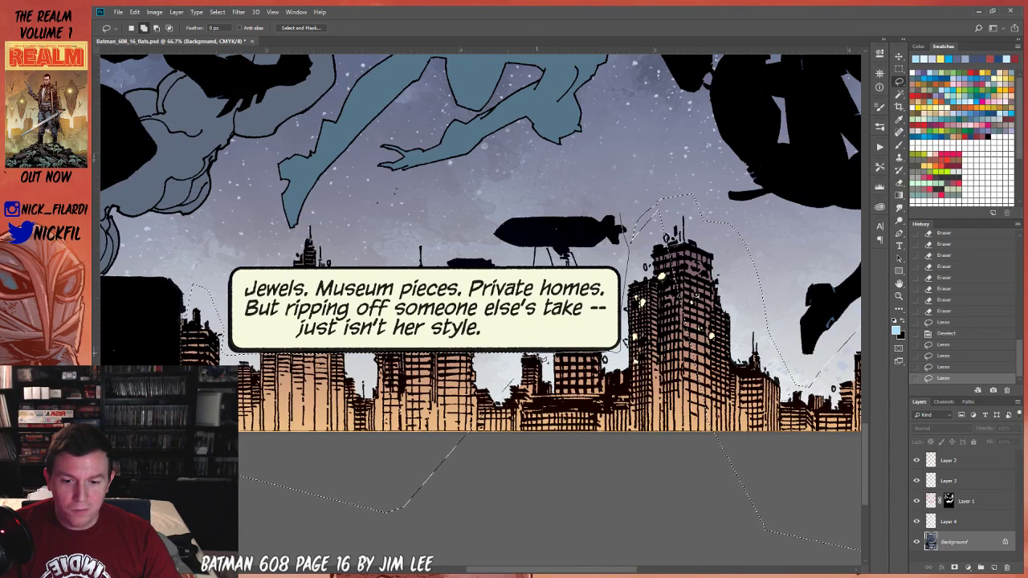
mouse_move(543, 359)
left_mouse_down()
mouse_move(493, 472)
mouse_move(730, 261)
mouse_move(687, 217)
mouse_move(401, 197)
mouse_move(313, 219)
mouse_move(287, 261)
mouse_move(294, 271)
mouse_move(671, 262)
left_mouse_up()
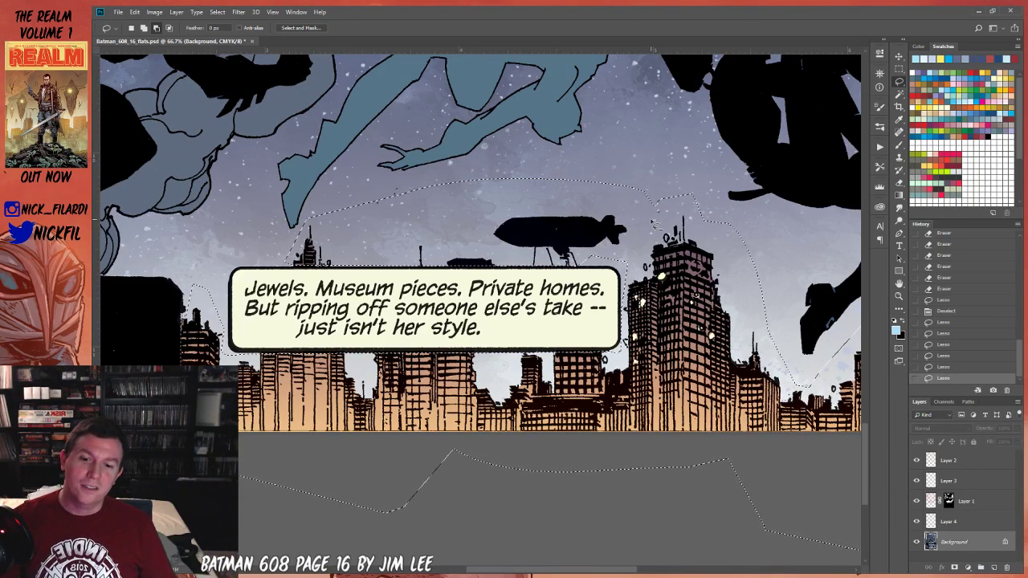
mouse_move(695, 327)
left_mouse_down()
mouse_move(661, 362)
mouse_move(665, 350)
mouse_move(697, 348)
left_mouse_up()
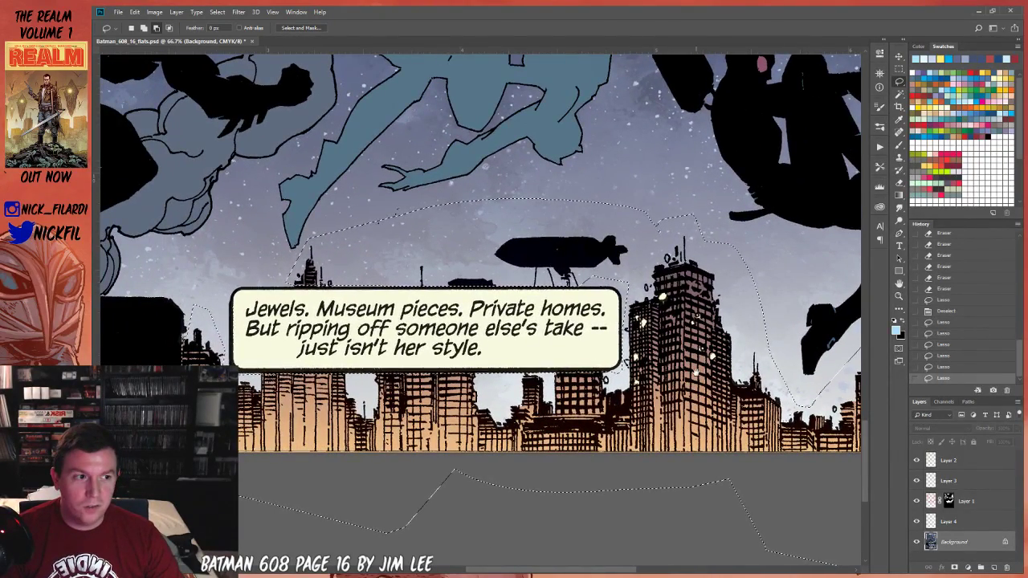
key("ctrl+d")
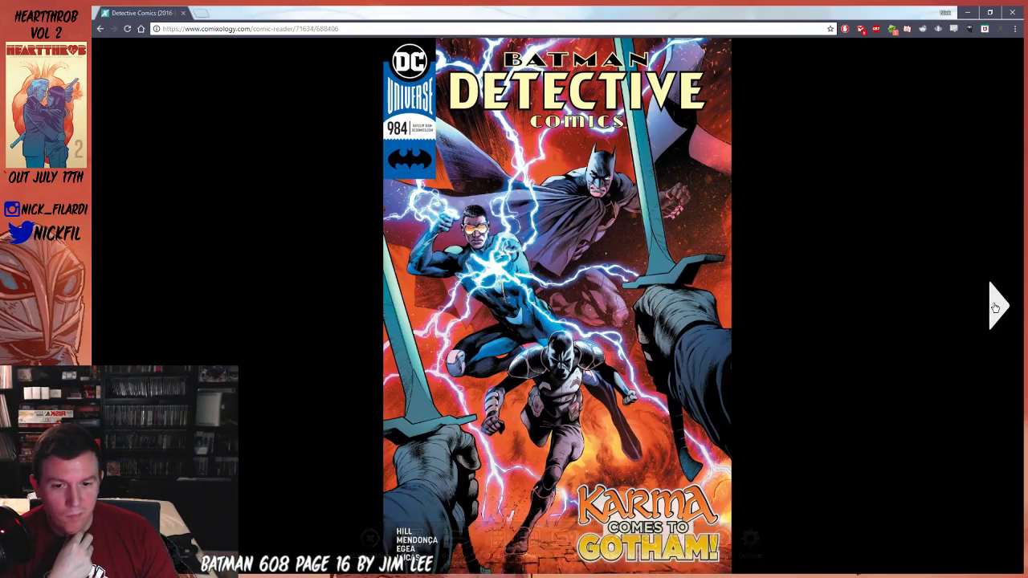
Switch to the comiXology reader and leaf forward through Detective Comics 984 past the airfield page, examining the coloring of its night scenes.
left_click(995, 307)
left_click(995, 308)
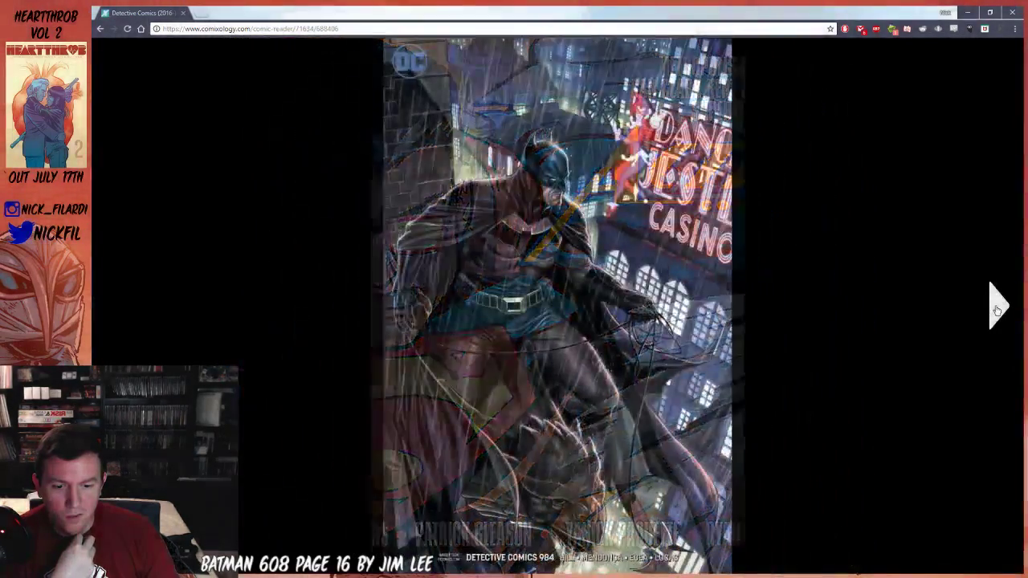
left_click(996, 308)
left_click(996, 308)
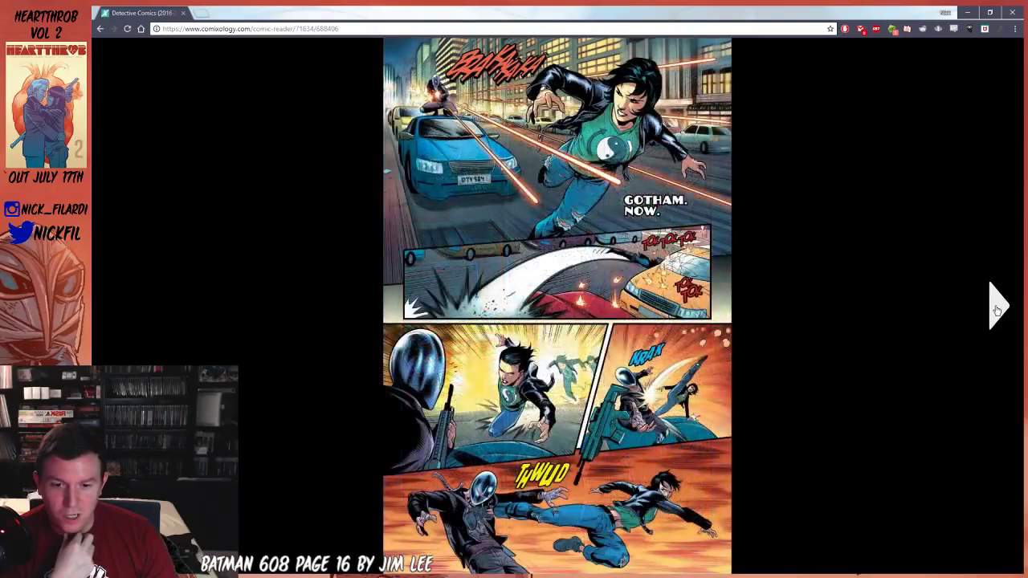
left_click(996, 307)
left_click(995, 308)
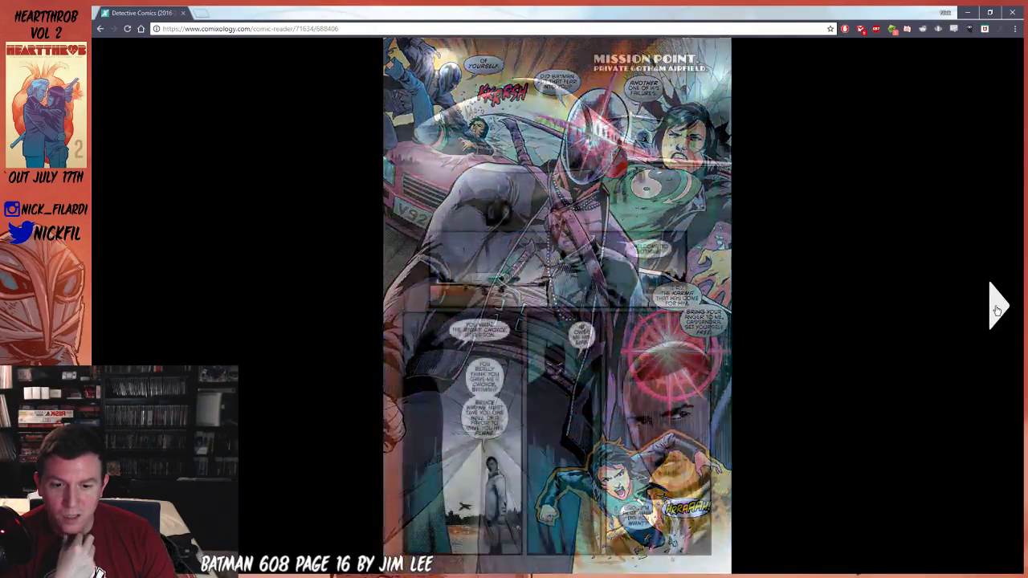
left_click(996, 308)
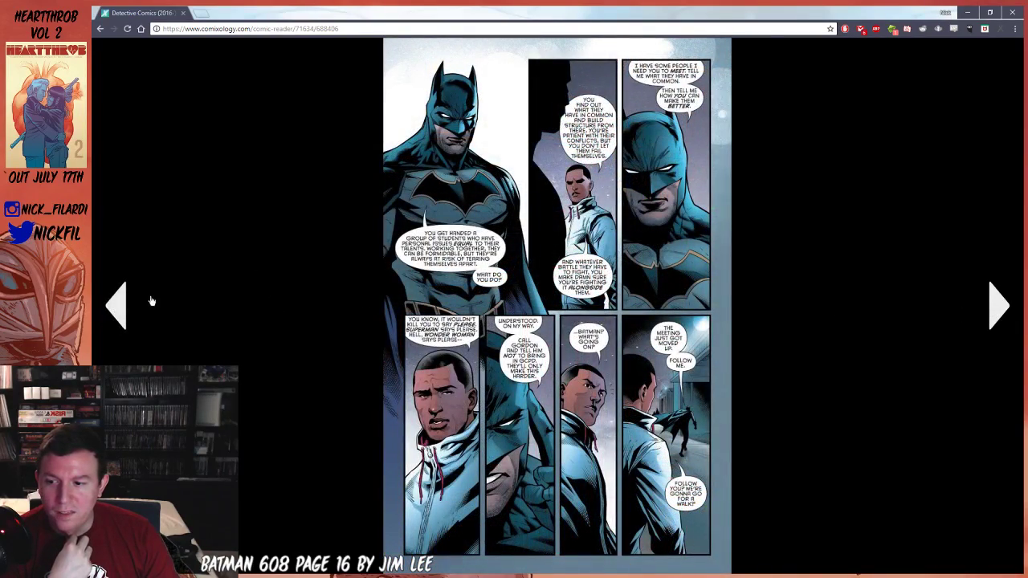
Page back from the Batman conversation page through the airfield and street-fight scenes to the rainy Batman variant cover, studying their coloring.
left_click(118, 305)
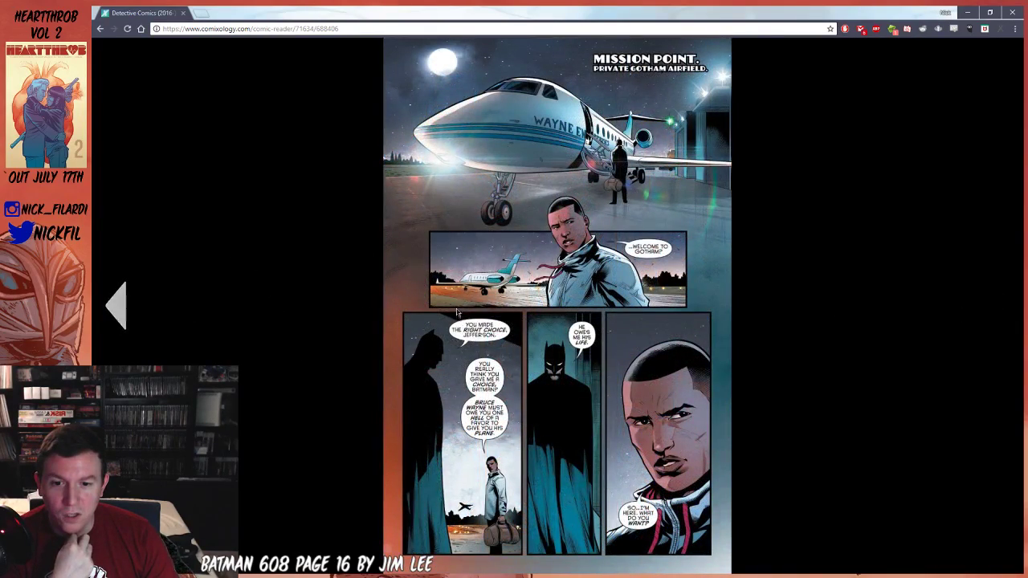
mouse_move(136, 246)
left_click(116, 313)
left_click(117, 313)
left_click(116, 313)
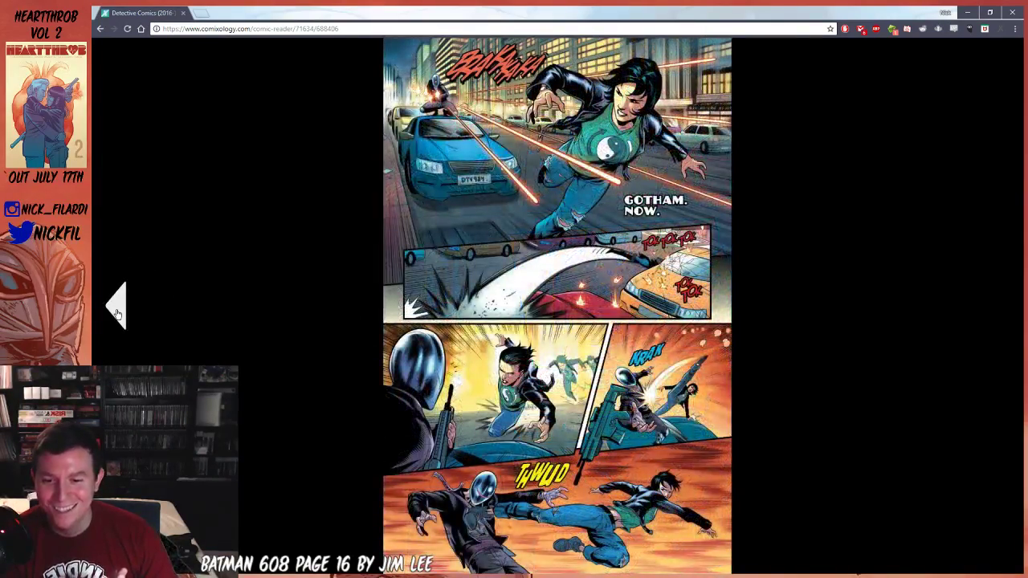
left_click(116, 313)
left_click(117, 313)
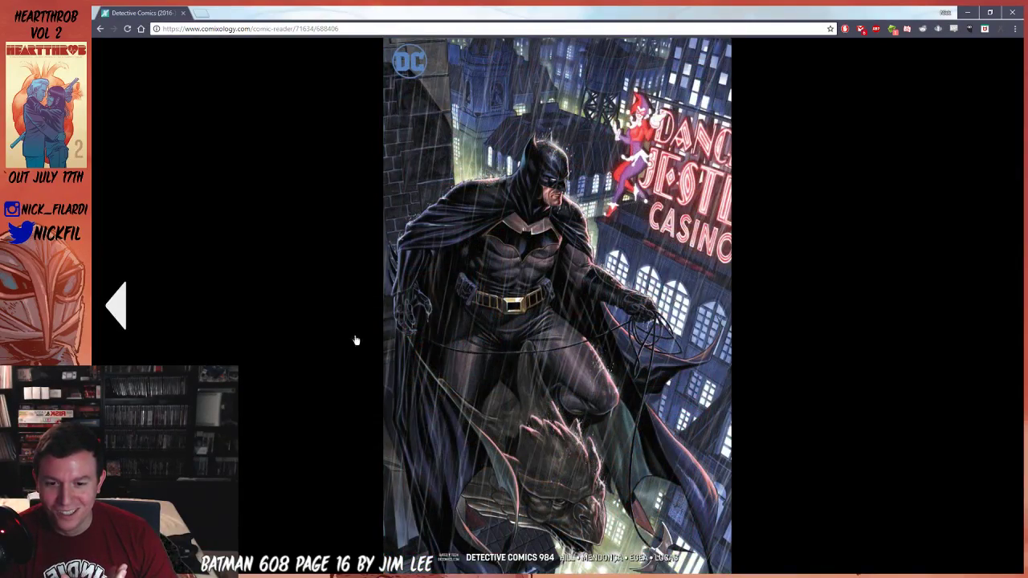
Page back to the front cover of Detective Comics 984 and jump to the page 23 portrait from the page thumbnails.
left_click(292, 335)
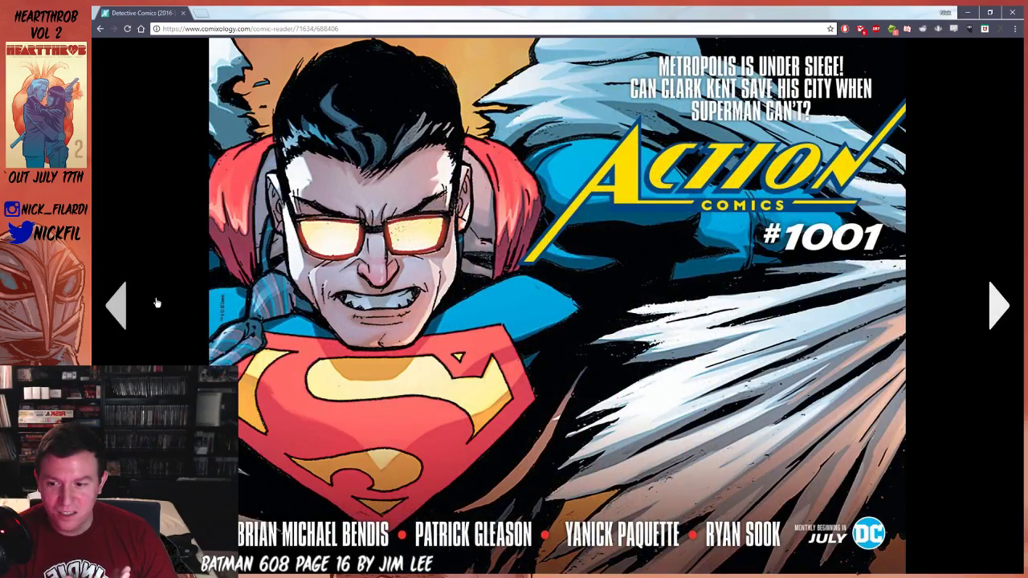
left_click(119, 305)
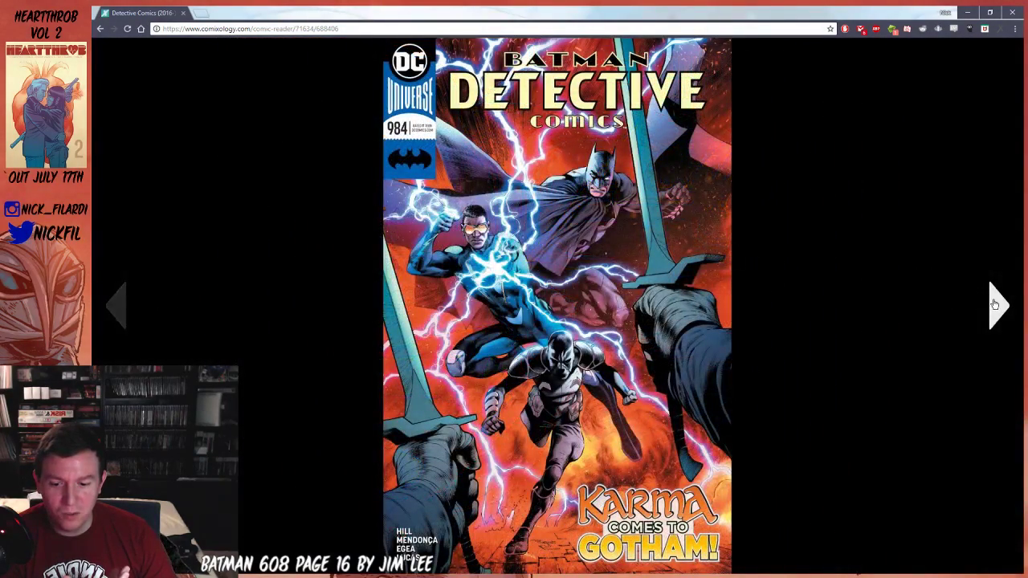
left_click(410, 535)
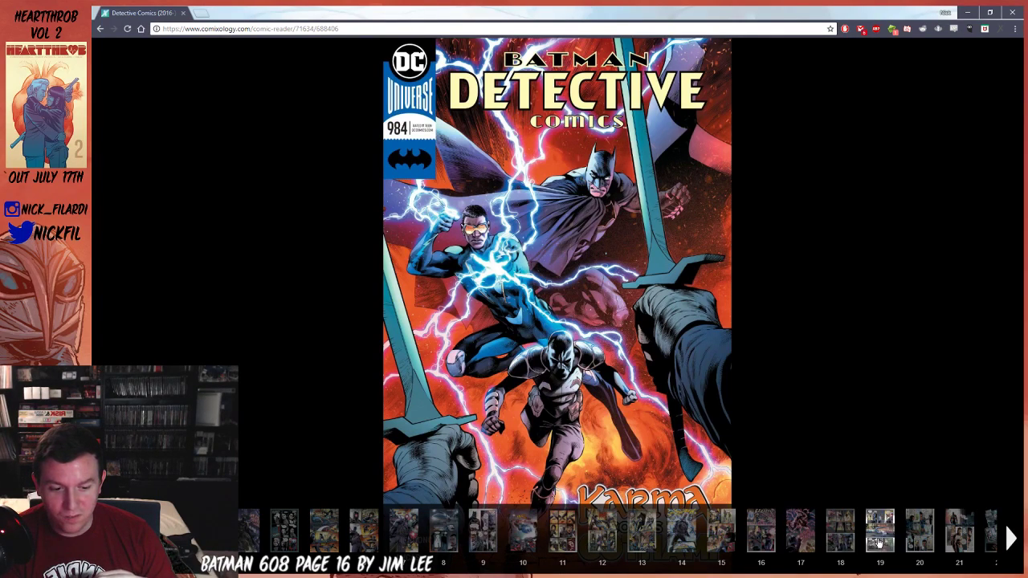
left_click(1010, 538)
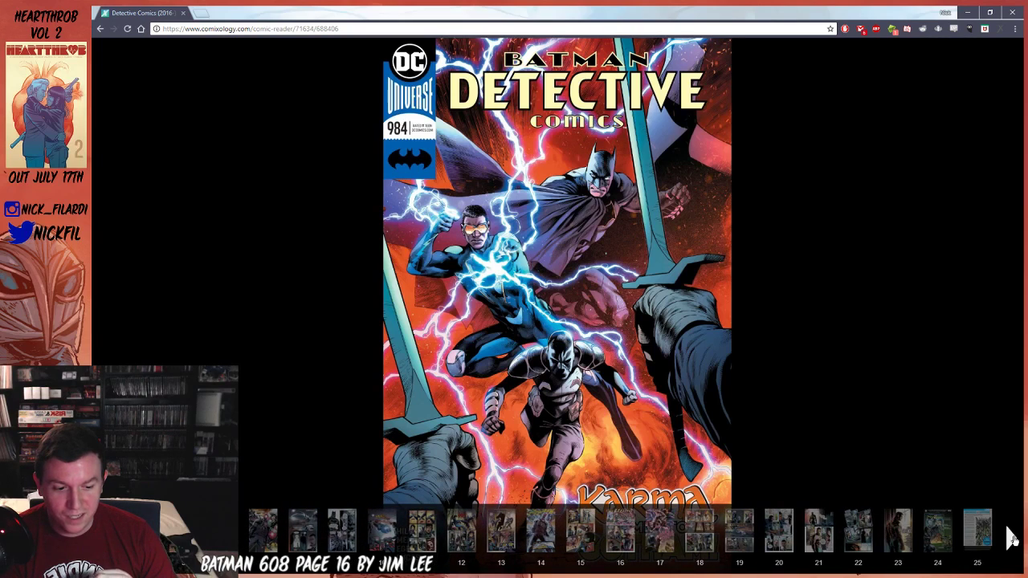
left_click(899, 536)
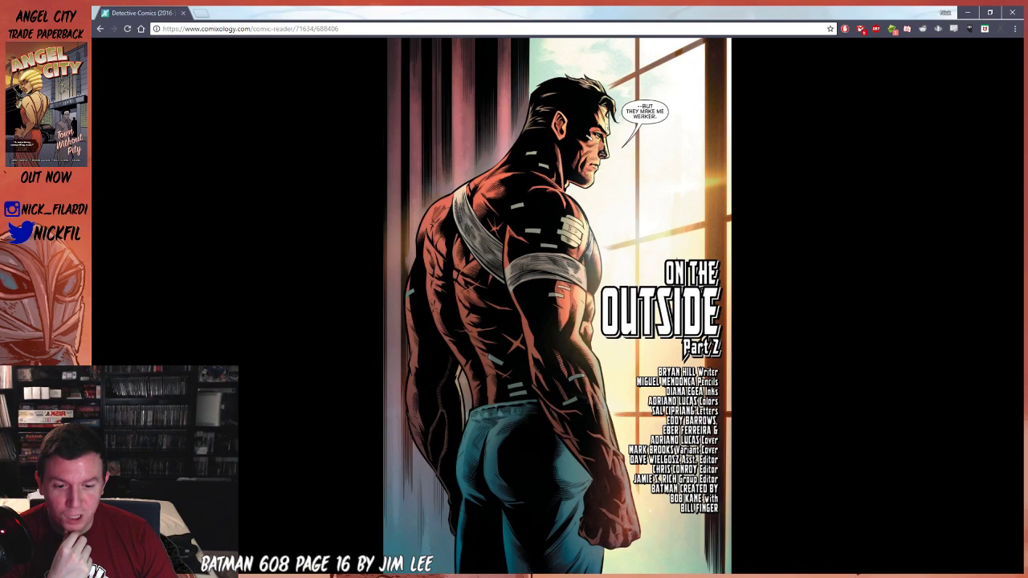
Open the "Gotham. Now." street chase page in Guided View and examine the coloring panel by panel up to the THWUD kick.
left_click(453, 540)
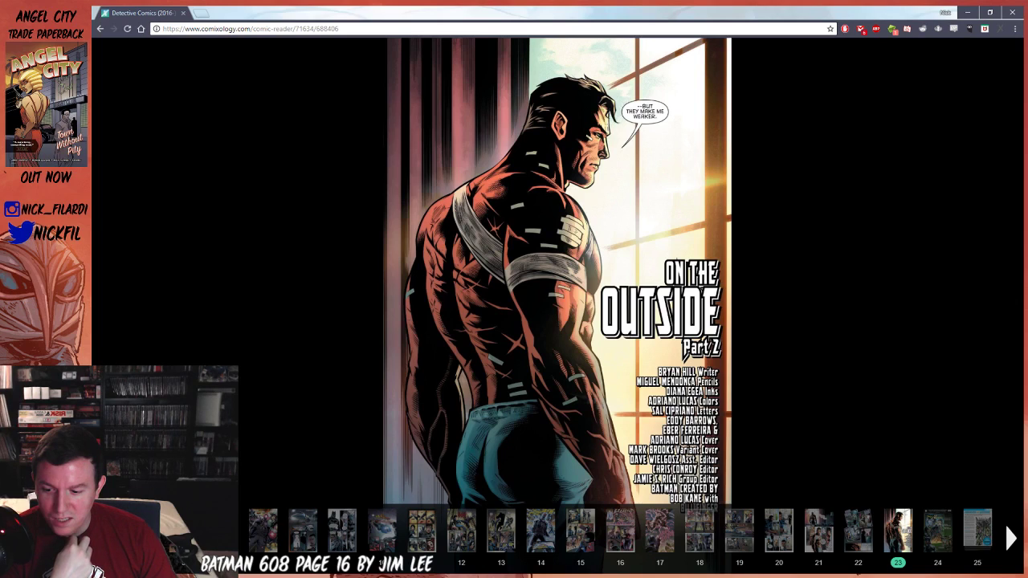
scroll(324, 545, "up", 3)
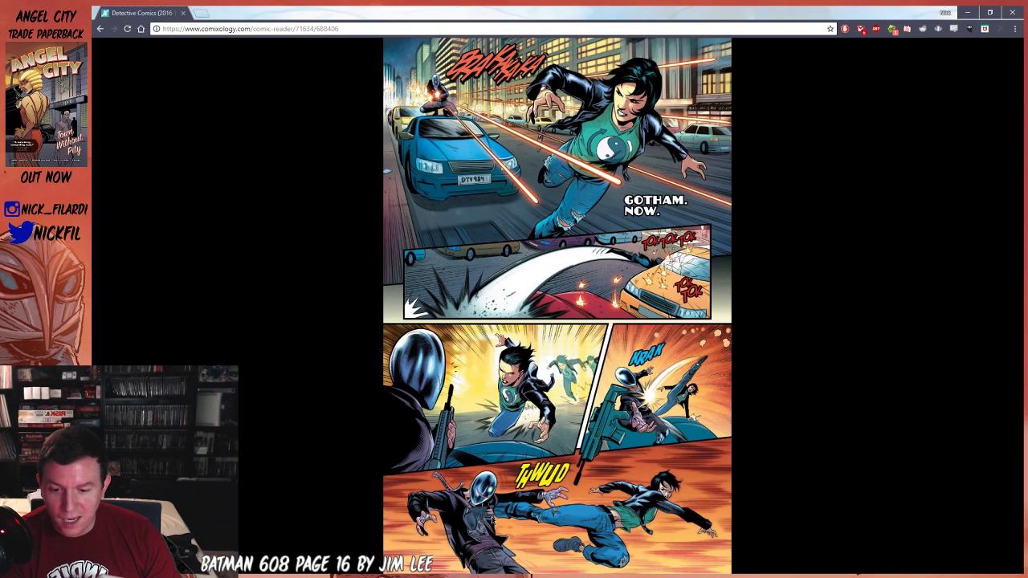
mouse_move(481, 538)
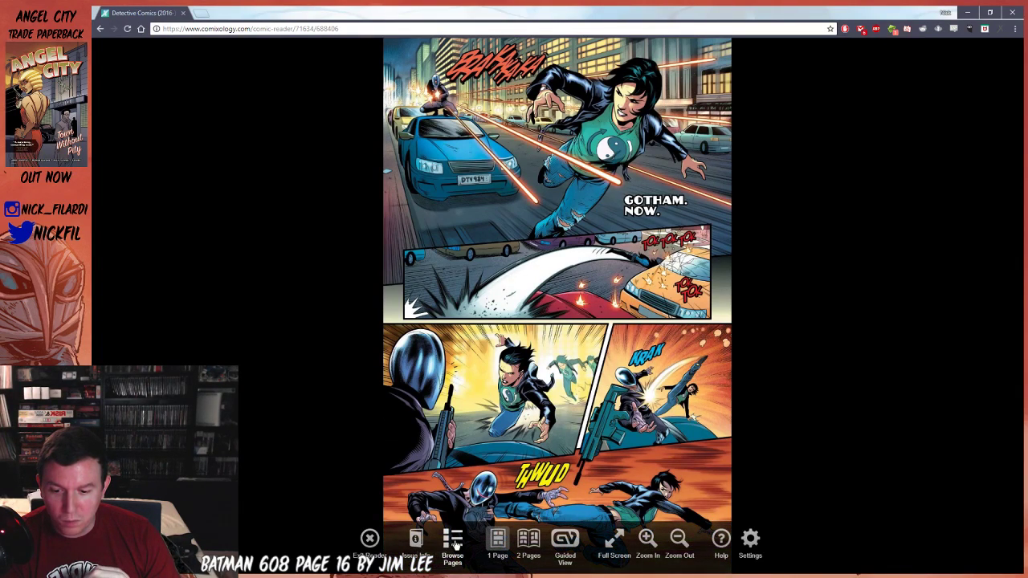
left_click(566, 540)
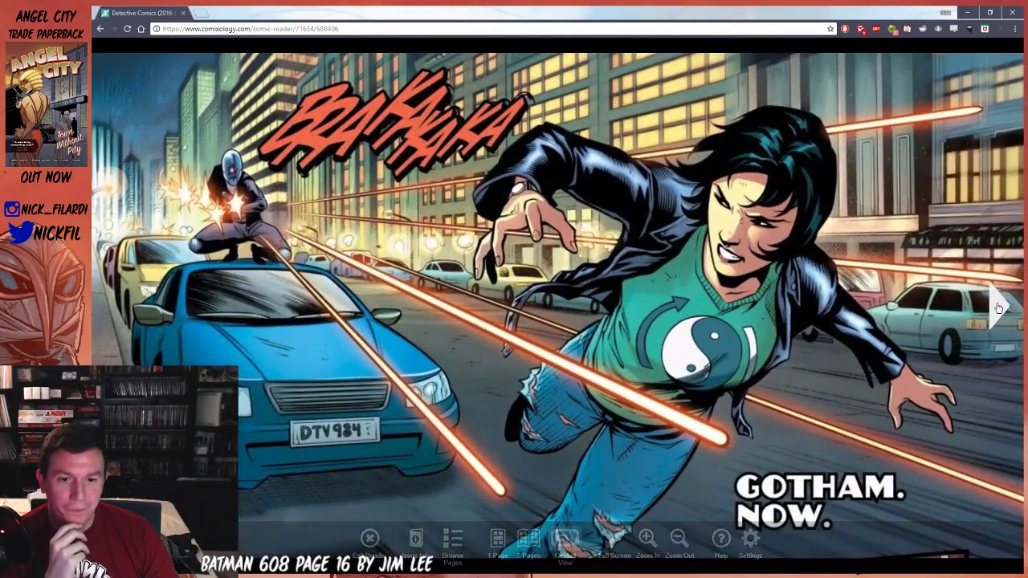
left_click(998, 308)
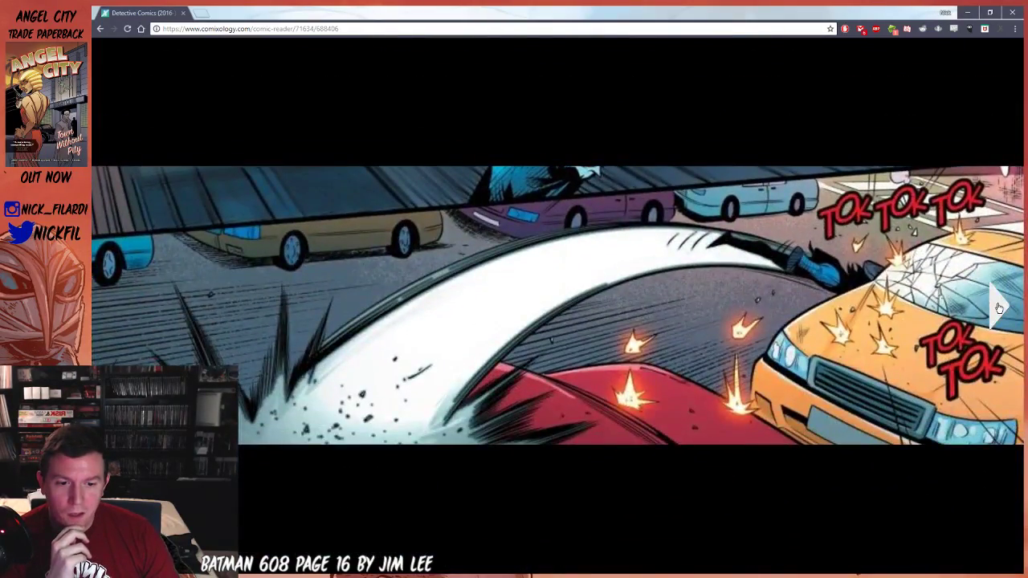
left_click(997, 308)
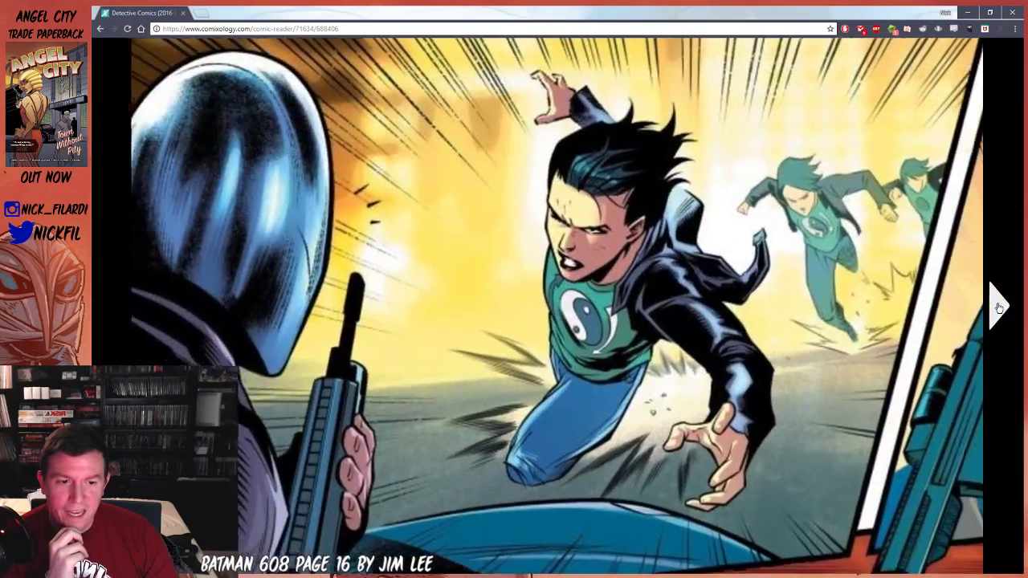
left_click(997, 309)
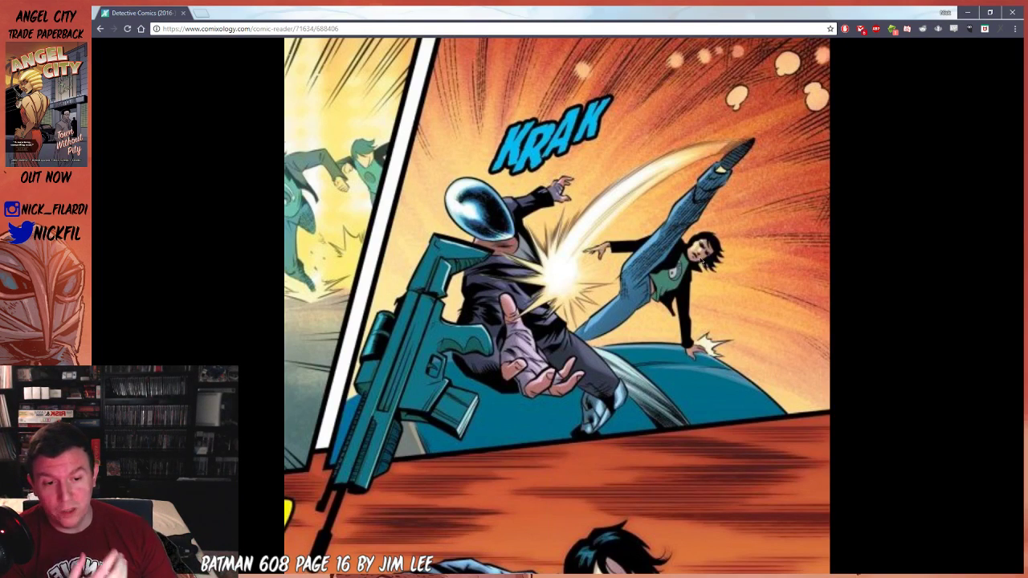
left_click(996, 306)
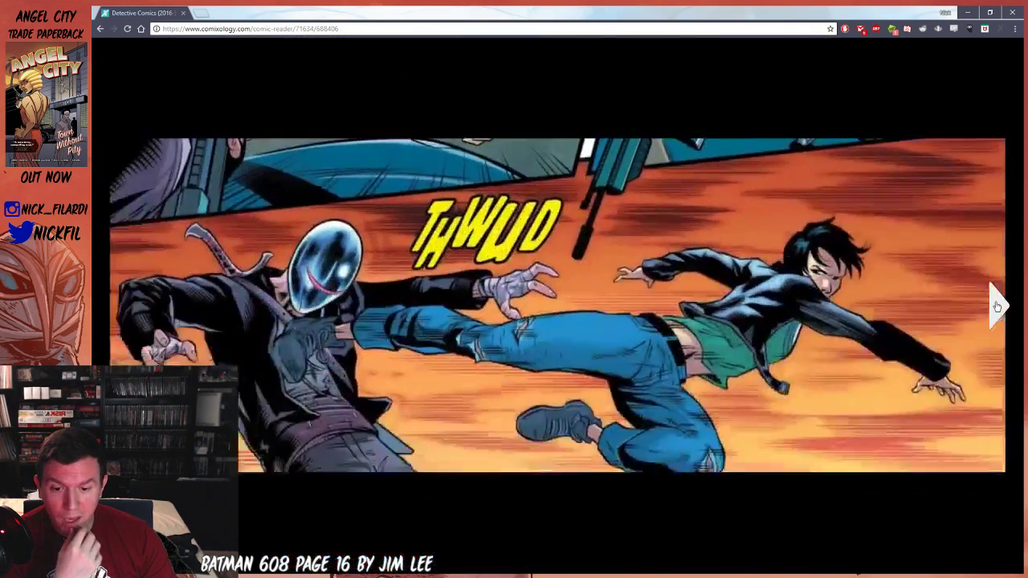
Study the starry sky behind the mirrored mask and the Cassandra Cain street panel up close, then return to the full page.
left_click(997, 306)
left_click(996, 306)
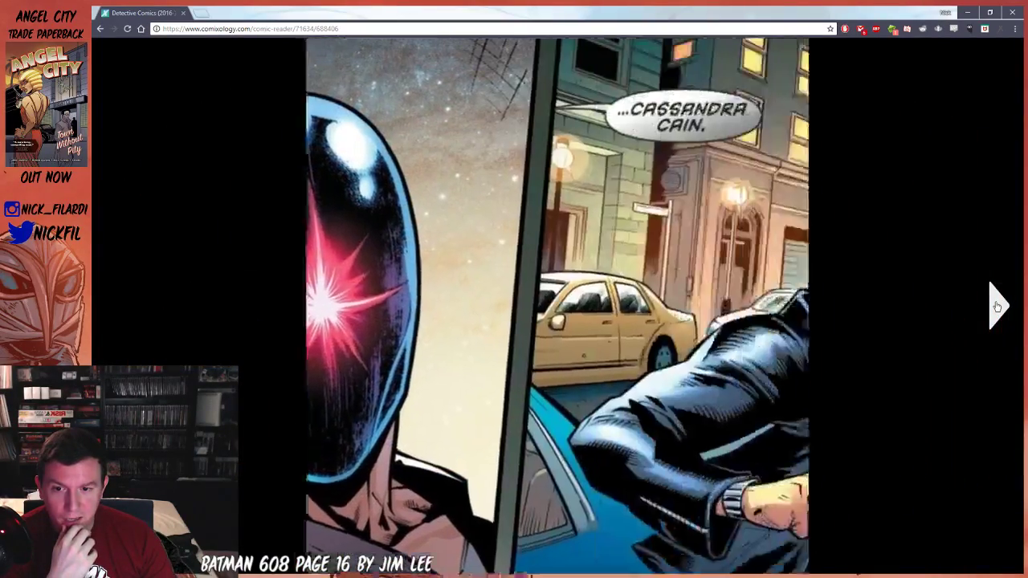
left_click(171, 303)
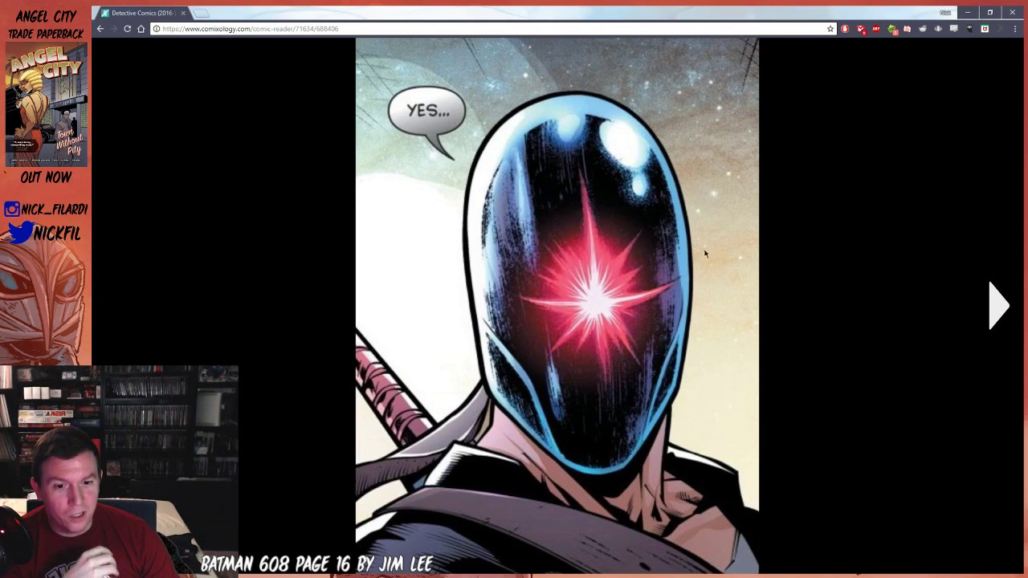
left_click(993, 311)
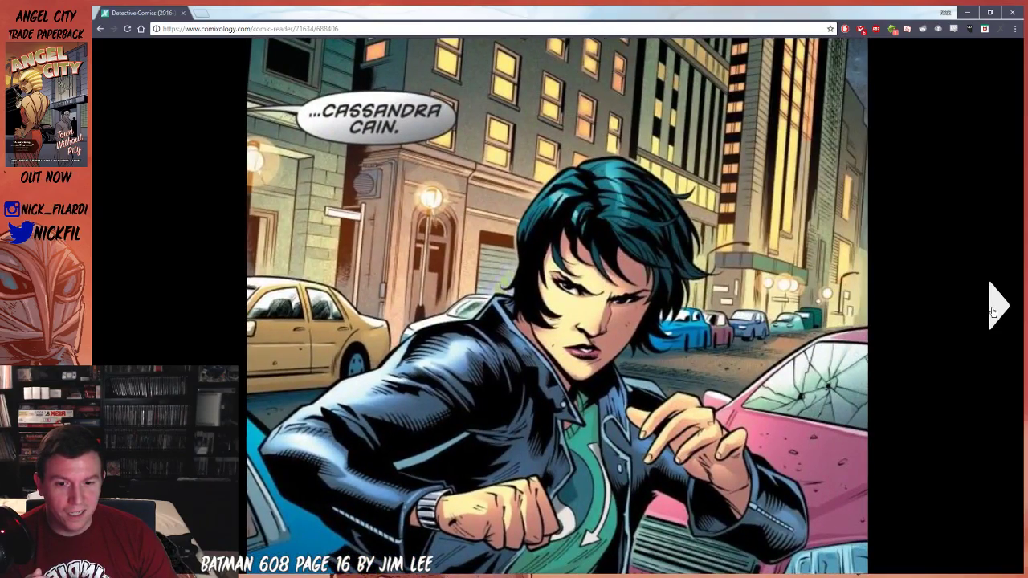
left_click(630, 313)
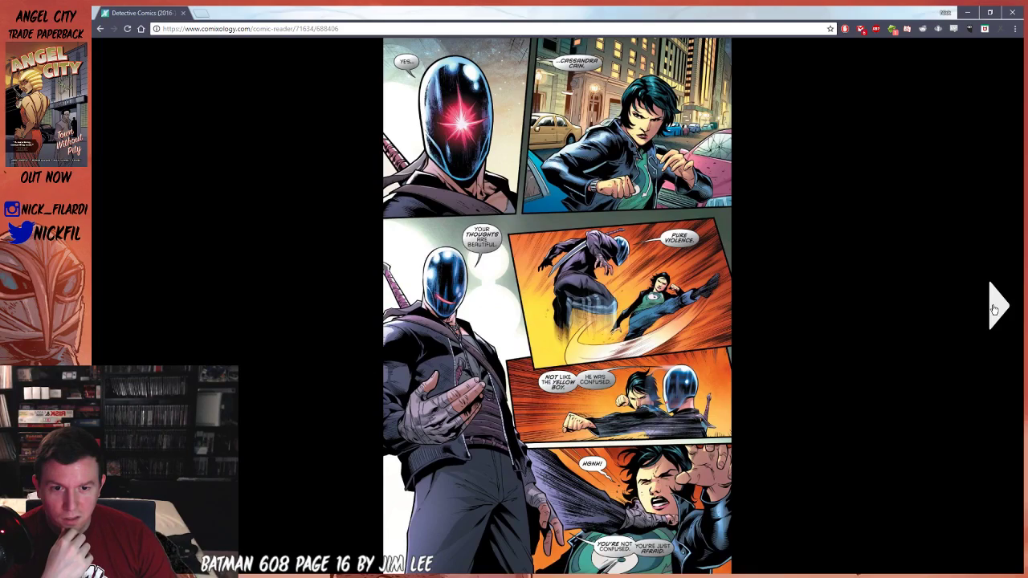
Advance to the Mission Point airfield page and enlarge its plane panel to examine the night sky, returning to the full page.
left_click(993, 309)
left_click(998, 311)
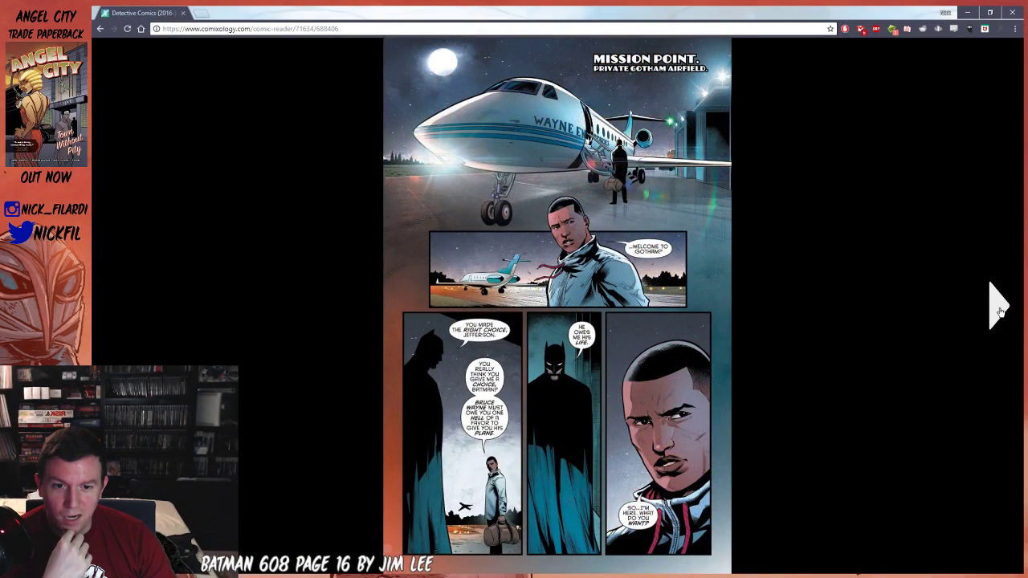
left_click(508, 77)
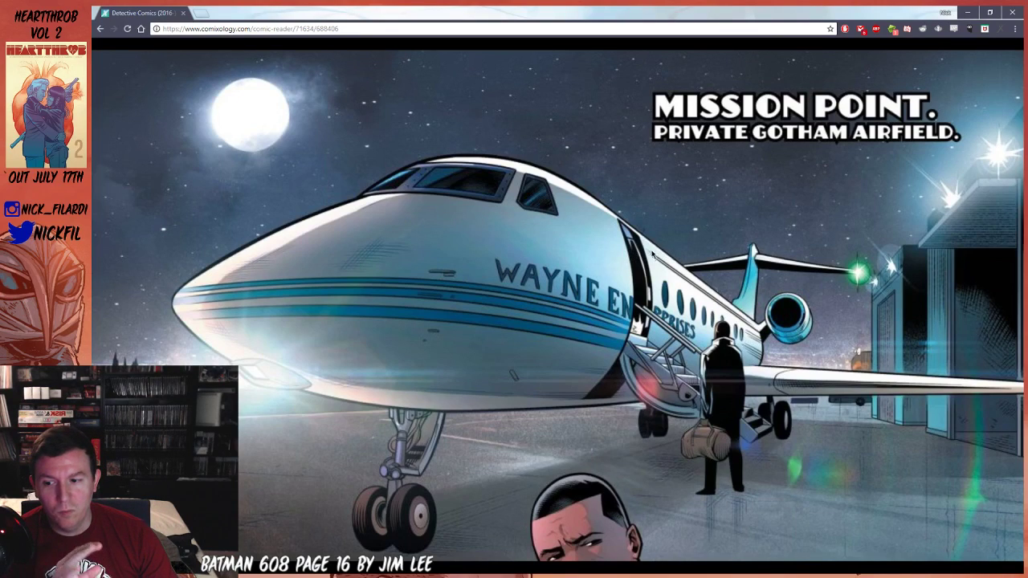
double_click(625, 262)
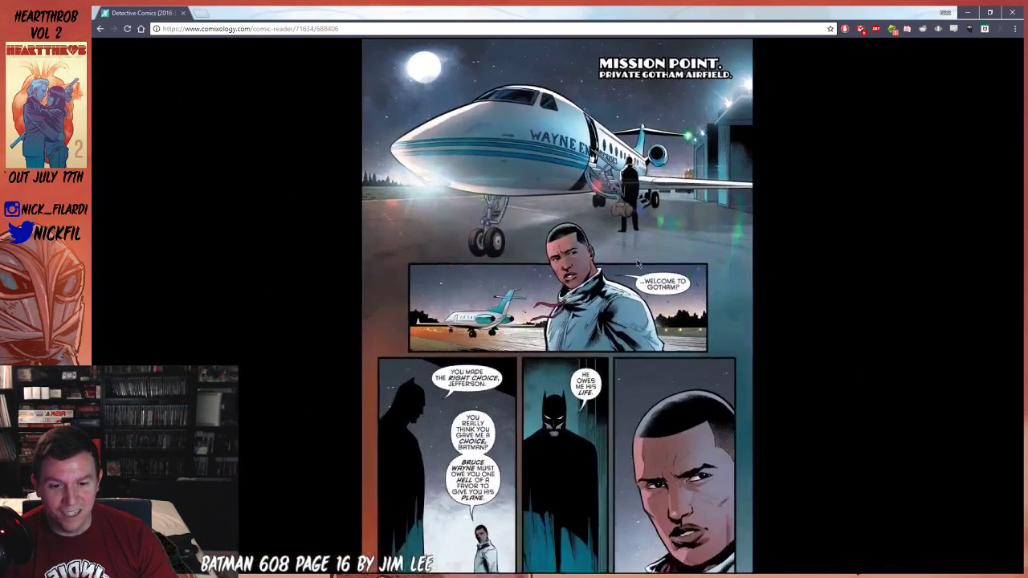
Leaf forward through the Batman conversation, Batmobile and nine-panel fight pages to the KRRAKK street-kick page, studying their coloring.
left_click(999, 326)
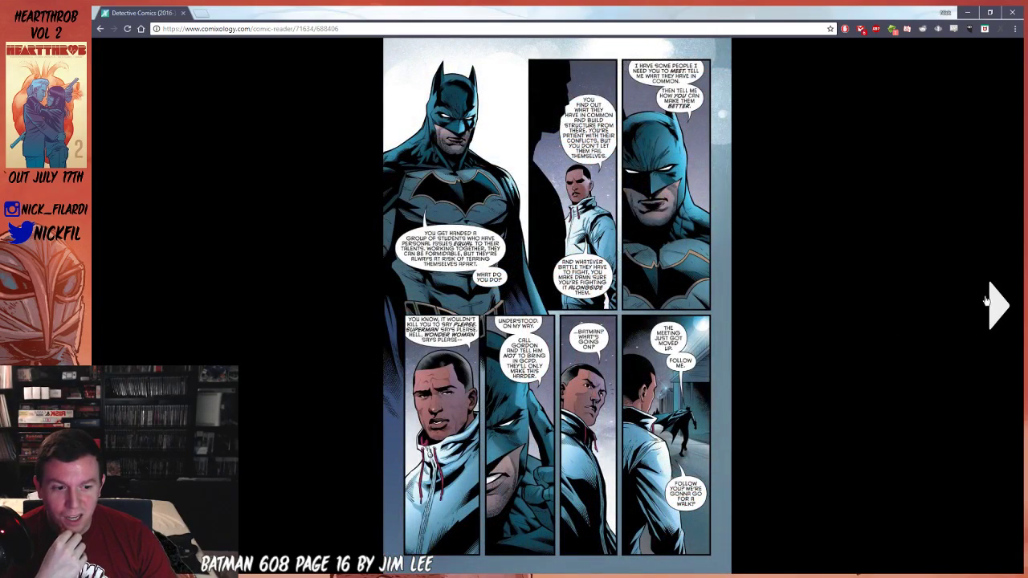
left_click(995, 309)
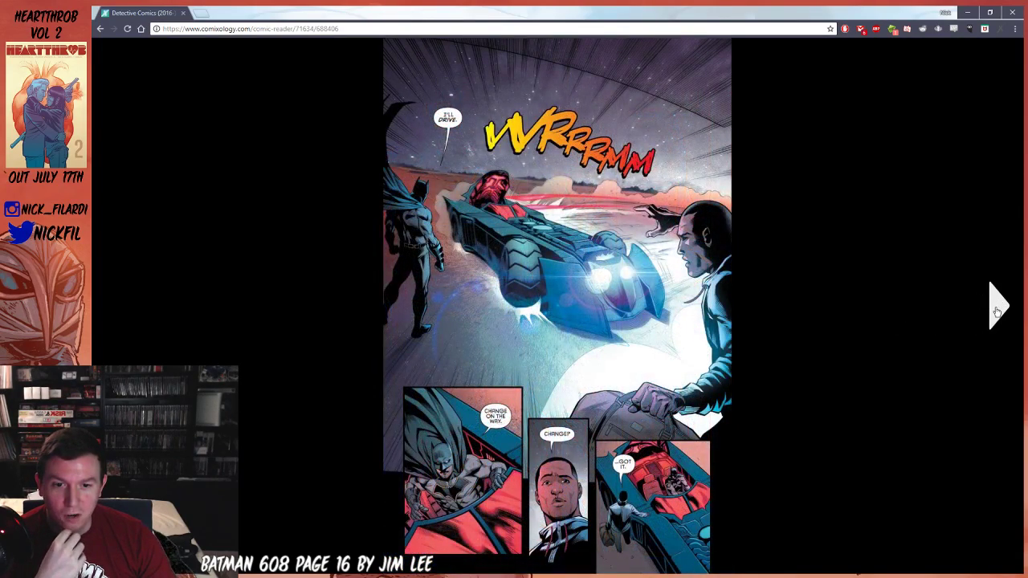
left_click(996, 313)
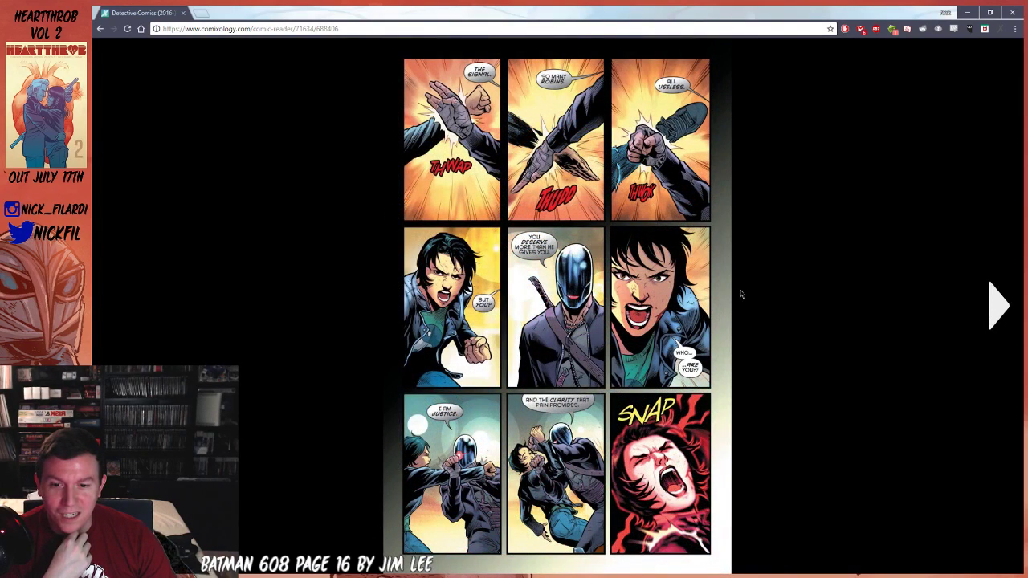
left_click(993, 309)
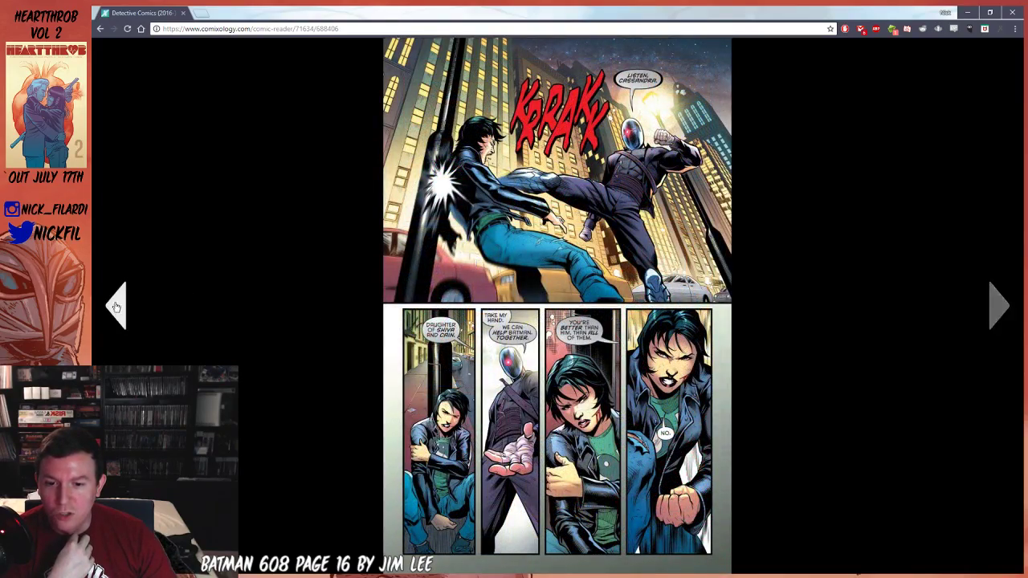
Go back to the nine-panel fight page and examine its panels enlarged, comparing the shouting woman and masked man panels' backgrounds.
left_click(115, 306)
left_click(562, 407)
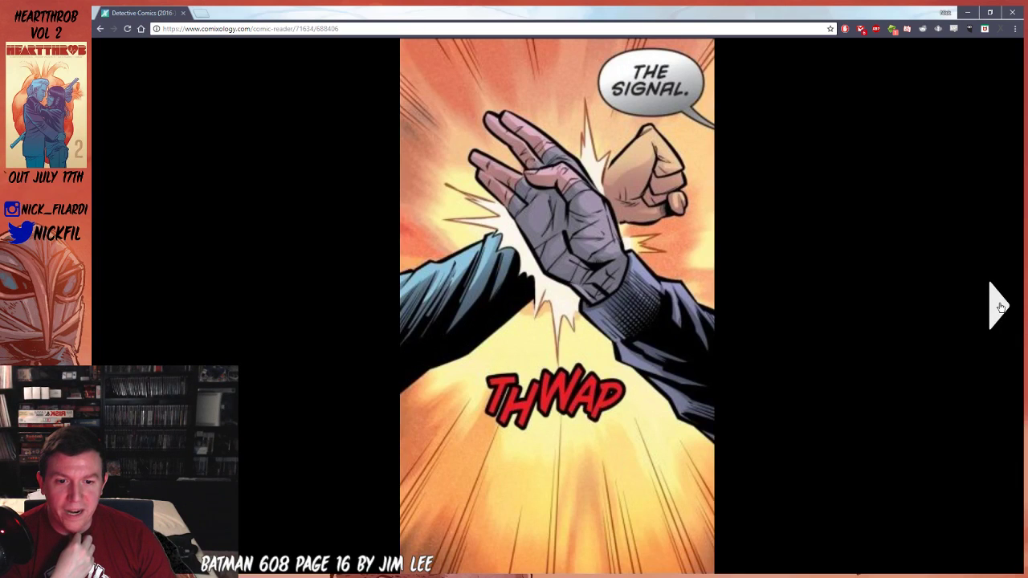
left_click(999, 307)
left_click(1000, 307)
left_click(999, 307)
left_click(1000, 307)
left_click(999, 307)
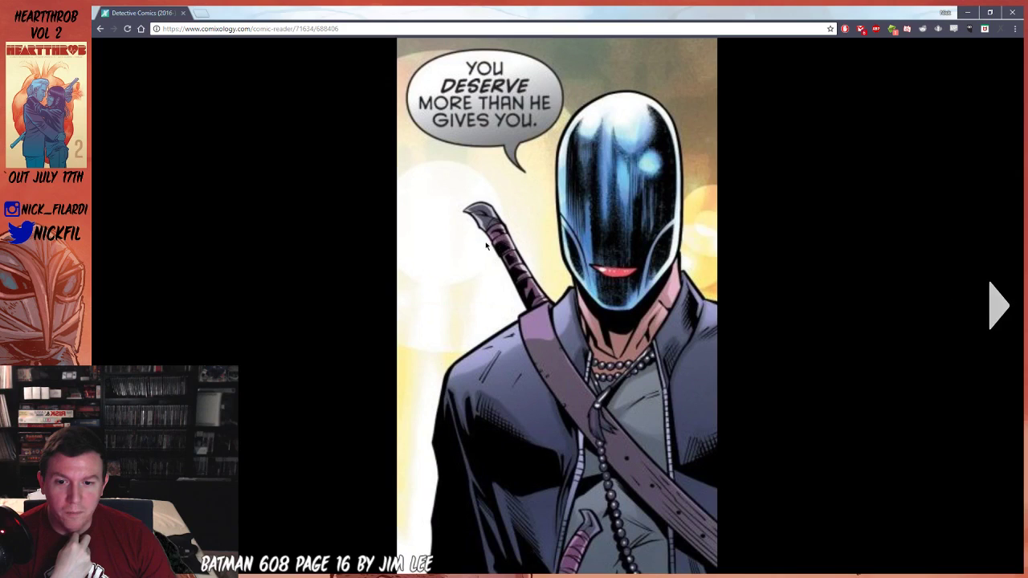
mouse_move(149, 345)
left_click(120, 309)
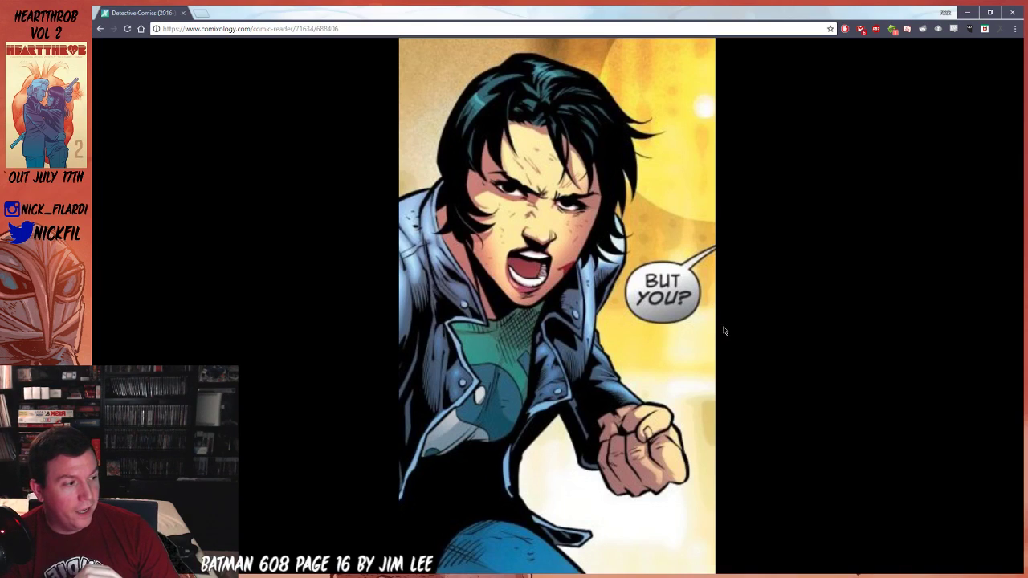
mouse_move(810, 367)
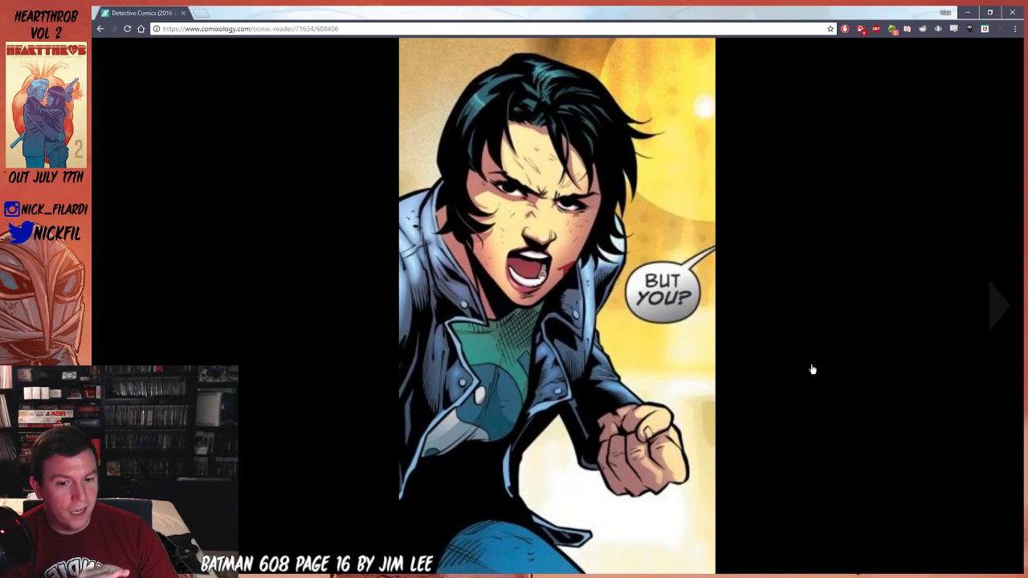
left_click(999, 304)
left_click(499, 271)
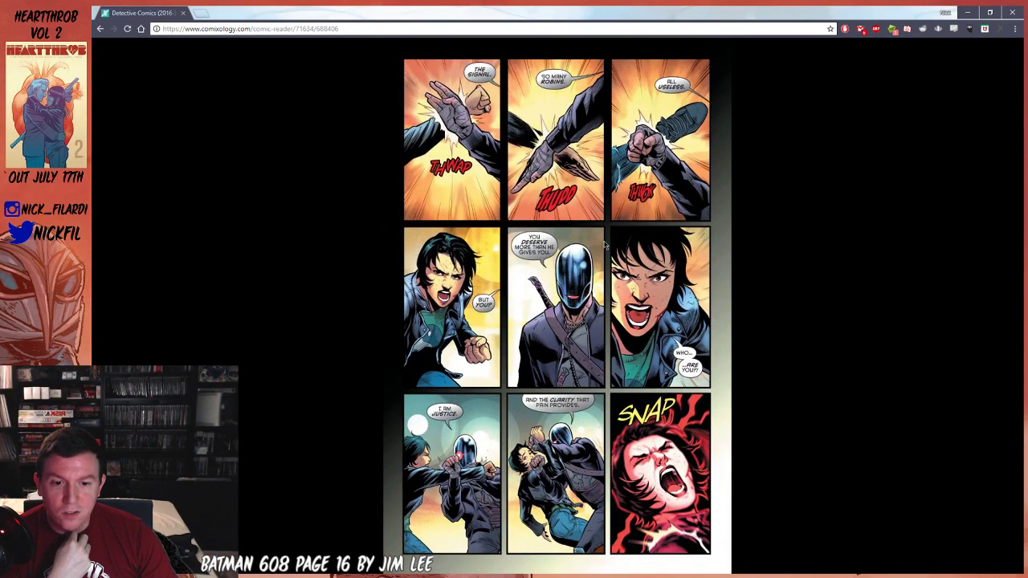
Page forward from the nine-panel fight through the street-kick scene to the Black Lightning page, examining how the night city is colored.
mouse_move(497, 424)
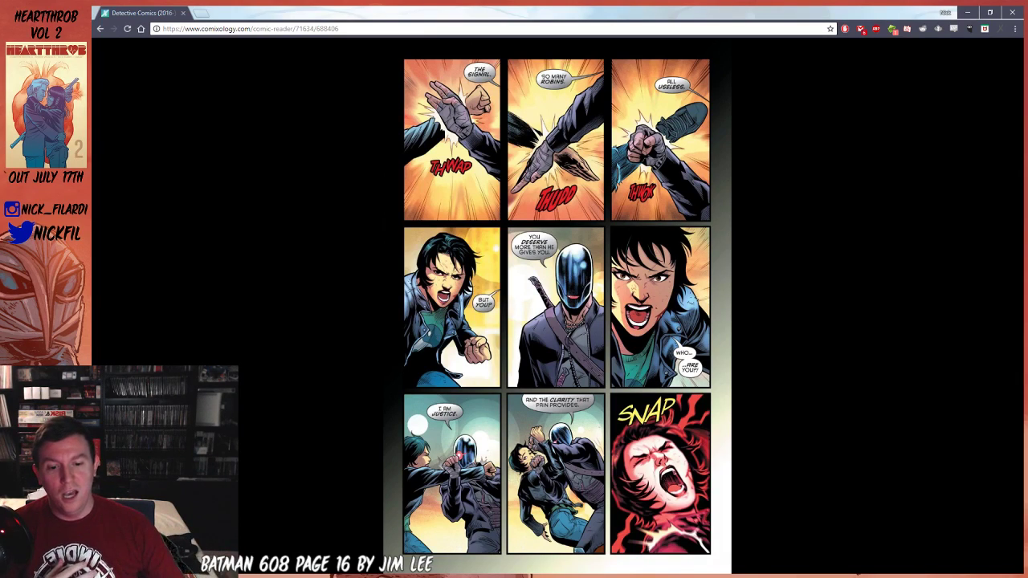
mouse_move(883, 321)
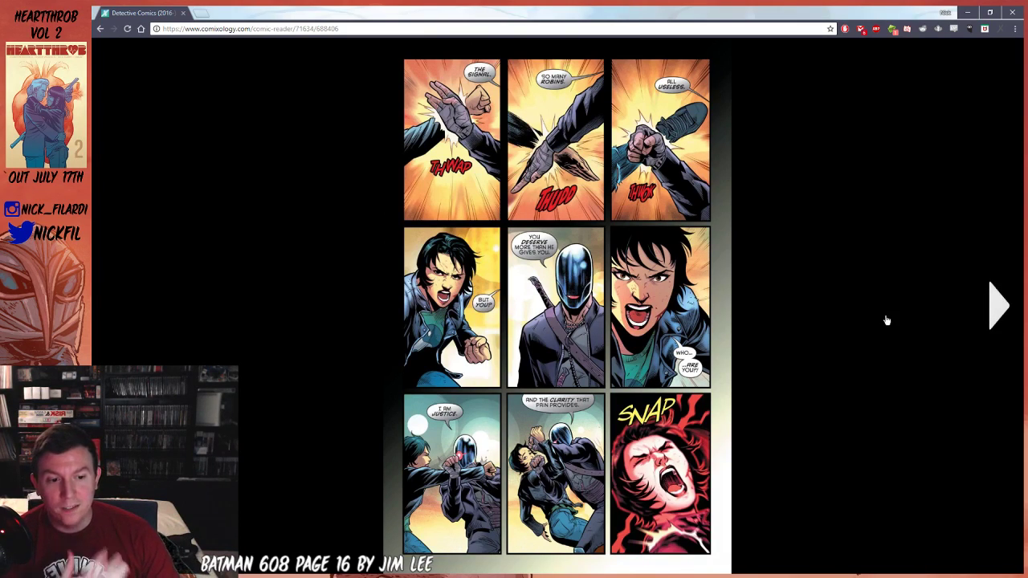
left_click(995, 305)
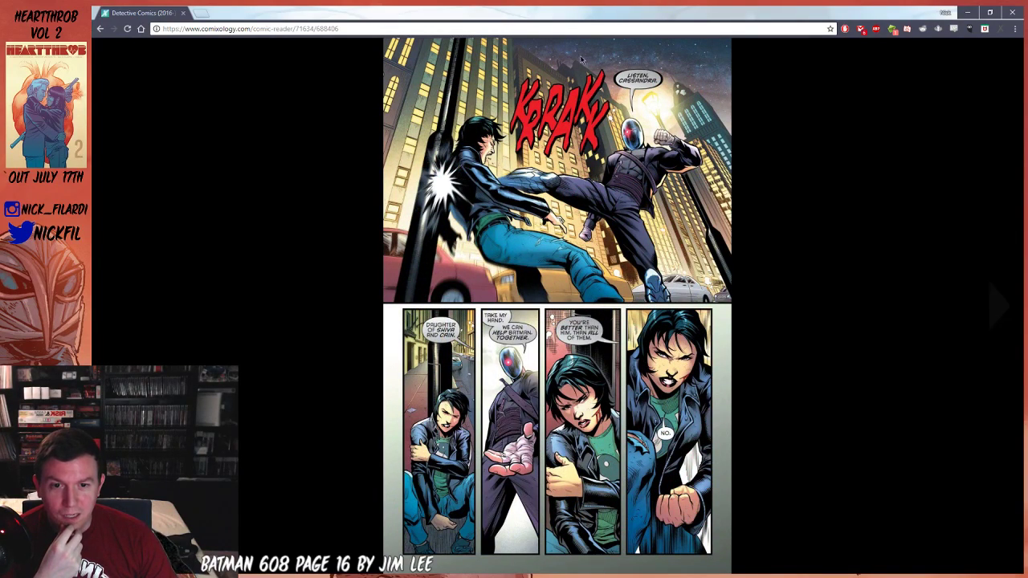
mouse_move(998, 340)
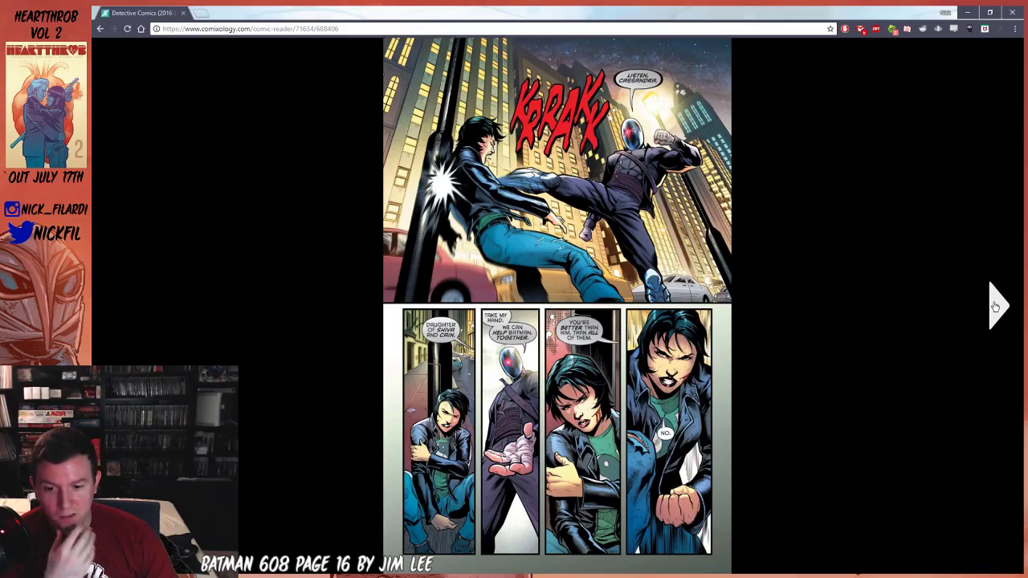
left_click(995, 306)
left_click(995, 307)
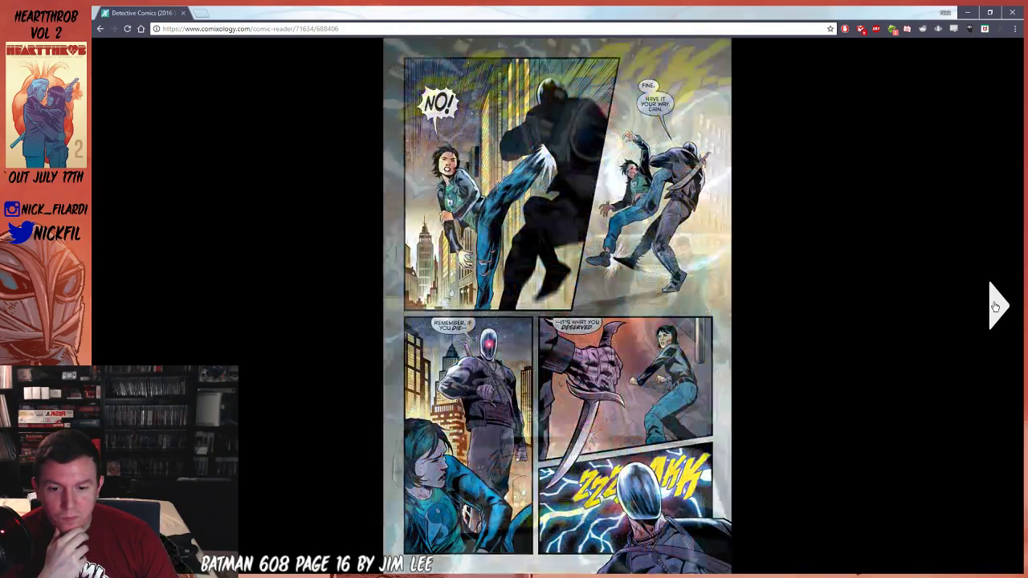
left_click(994, 306)
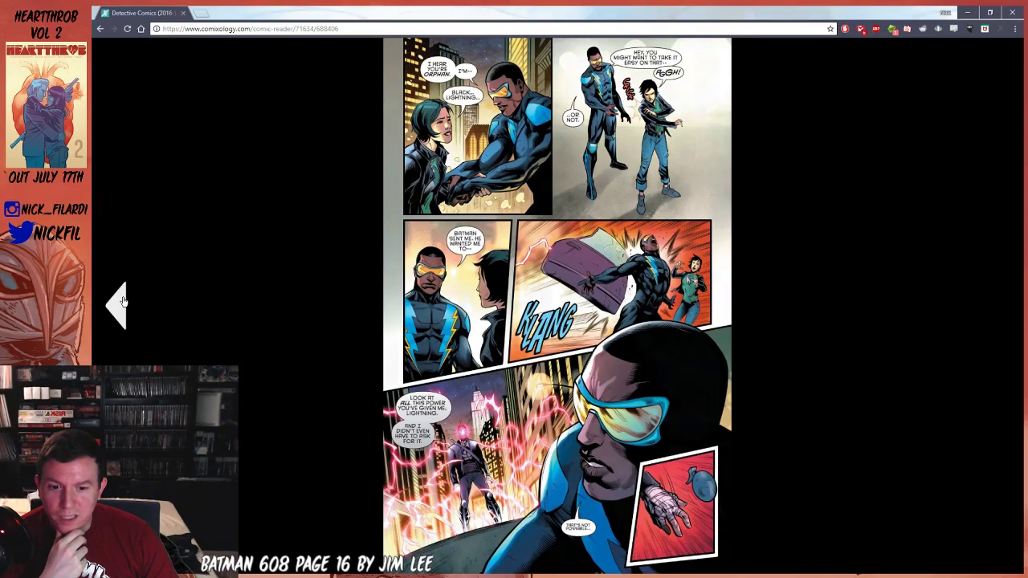
Leaf through Detective Comics 984 from the ZZZZAKK page to the bedroom page studying the coloring, then return to the flats in Photoshop.
left_click(121, 301)
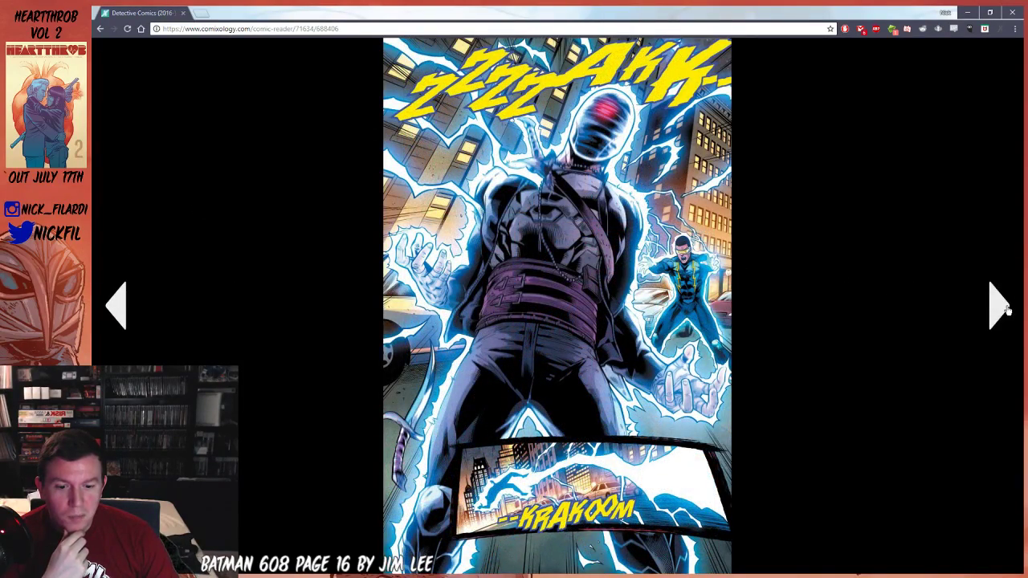
left_click(1003, 307)
left_click(1004, 308)
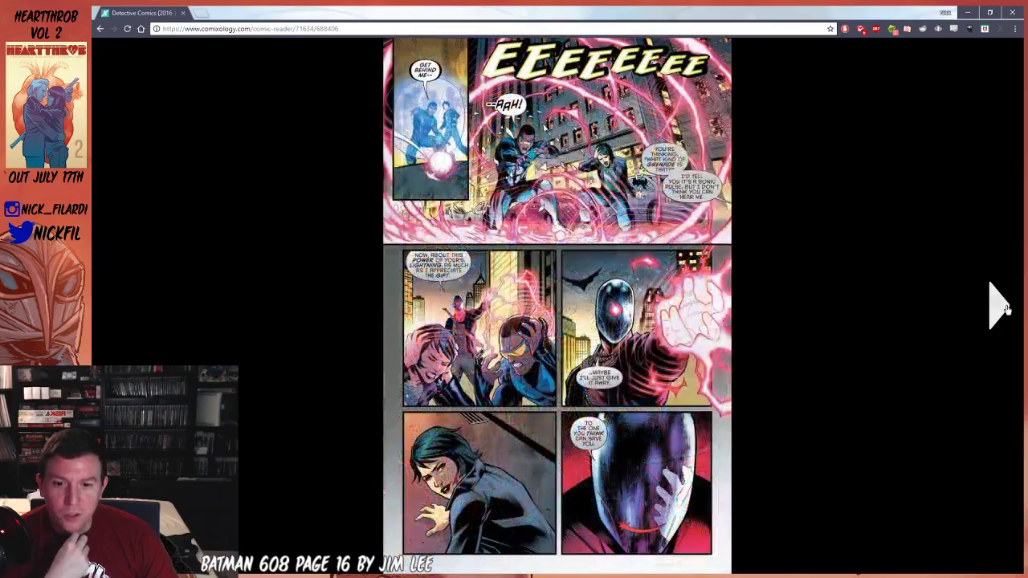
left_click(1003, 308)
left_click(1004, 308)
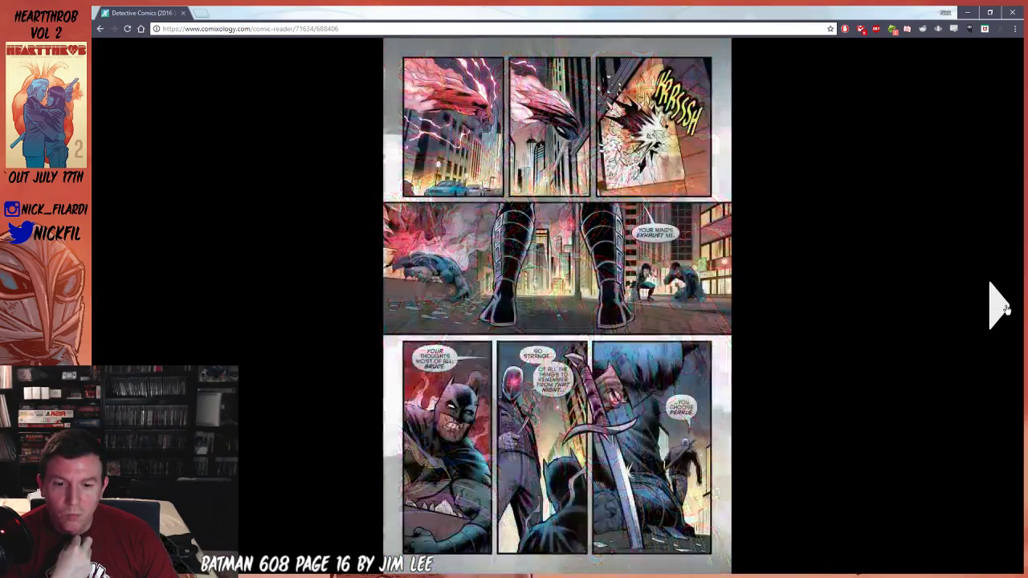
left_click(1003, 308)
left_click(1004, 307)
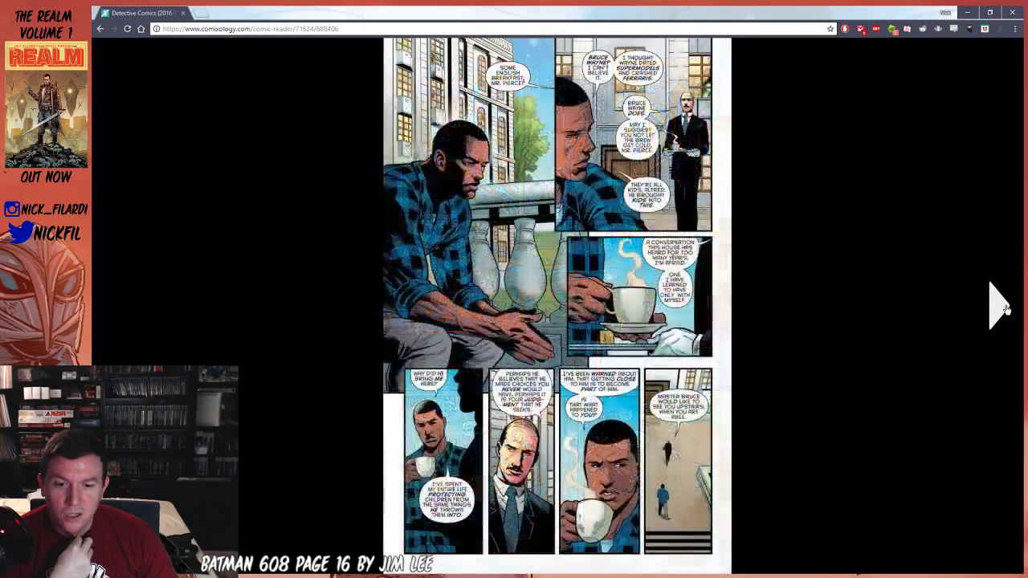
left_click(1004, 308)
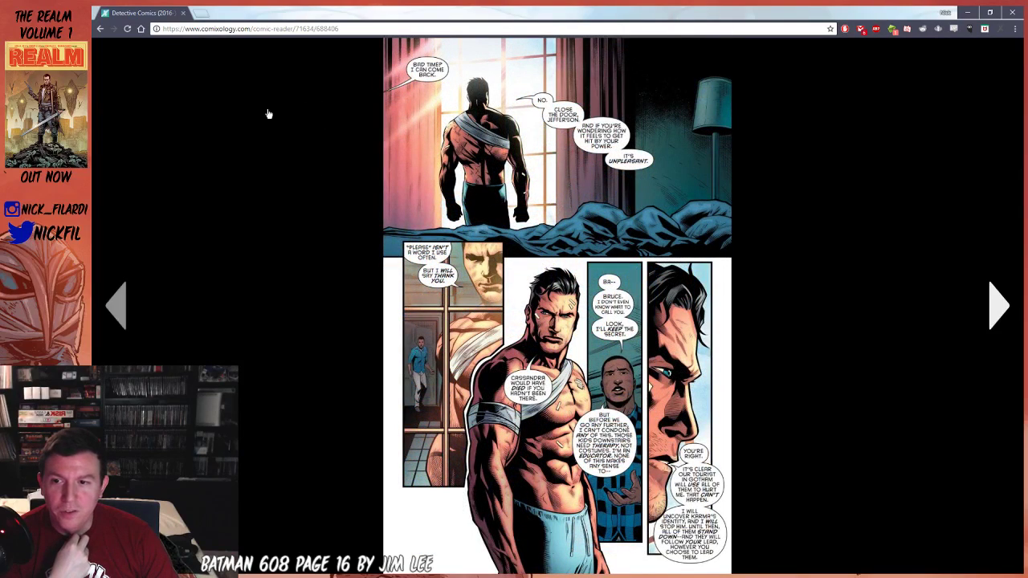
left_click(1013, 13)
left_click(608, 83)
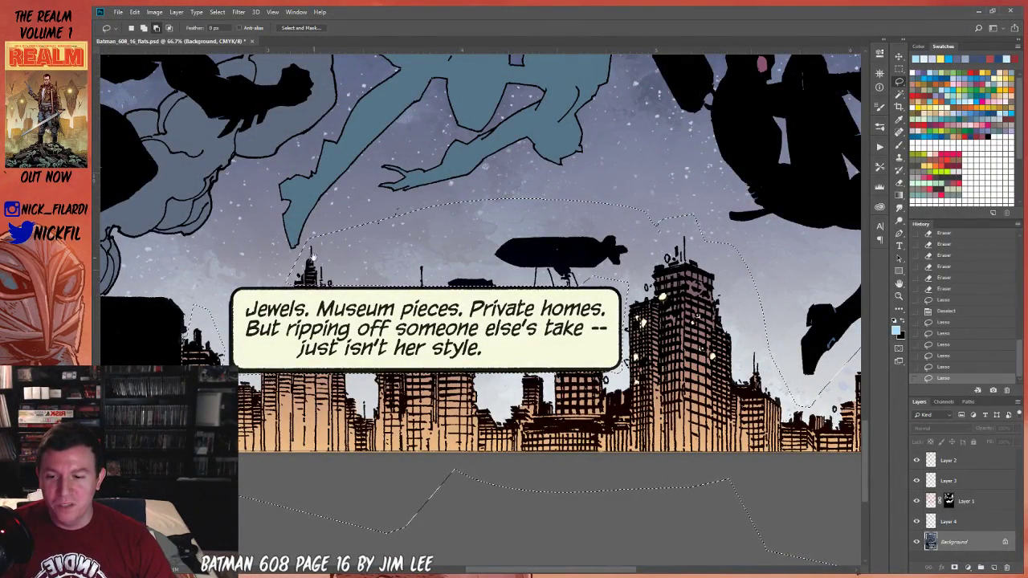
Examine the bottom panel's selected skyline from edge to edge, along with the figures and sky above it.
left_click_drag(366, 293, 504, 282)
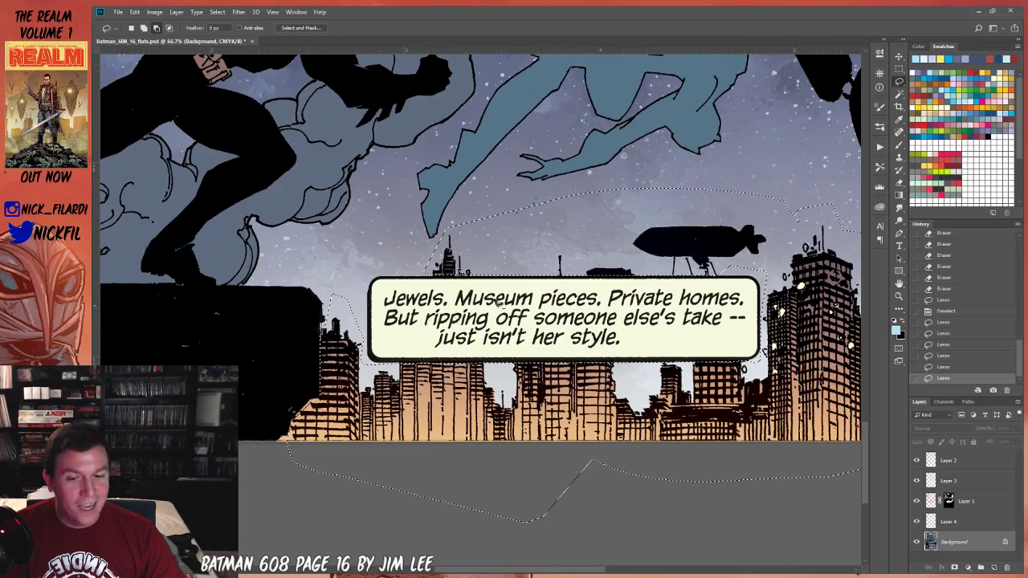
scroll(651, 290, "right", 3)
scroll(562, 321, "right", 5)
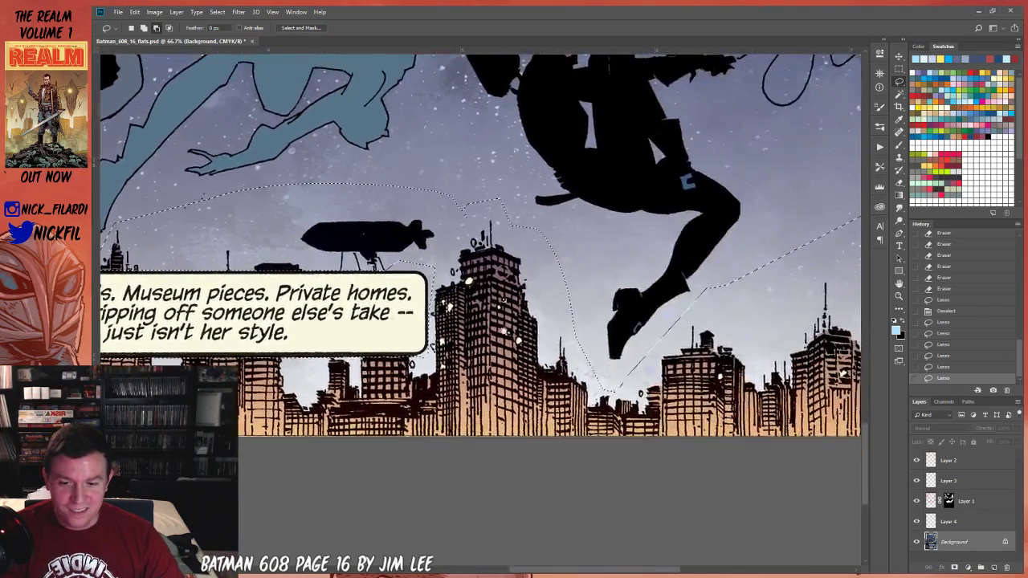
scroll(478, 347, "up", 2)
left_click_drag(478, 348, 387, 351)
key("z")
left_click(682, 285, "alt")
left_click_drag(352, 308, 710, 409)
left_click_drag(607, 387, 610, 436)
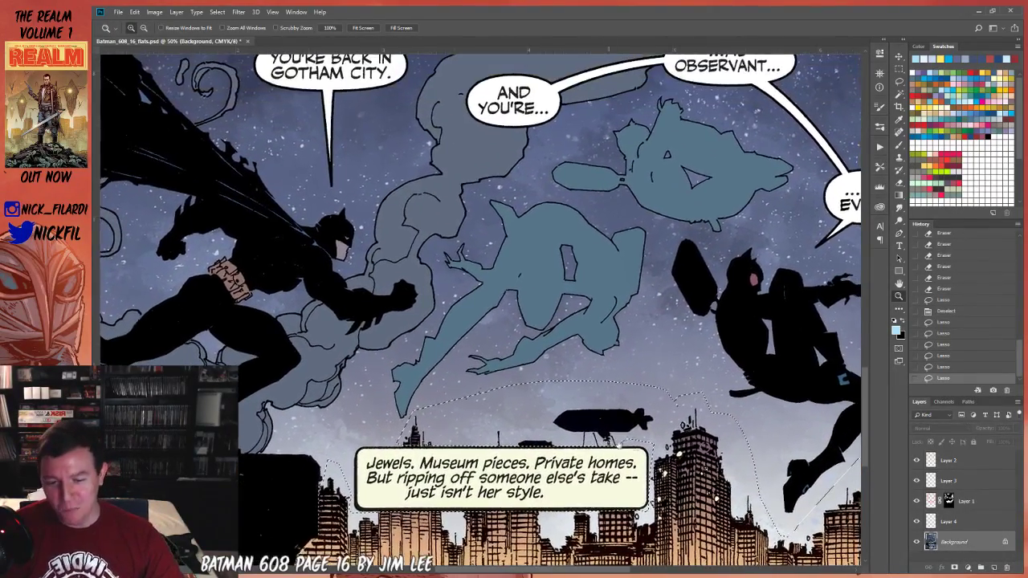
left_click_drag(724, 508, 673, 455)
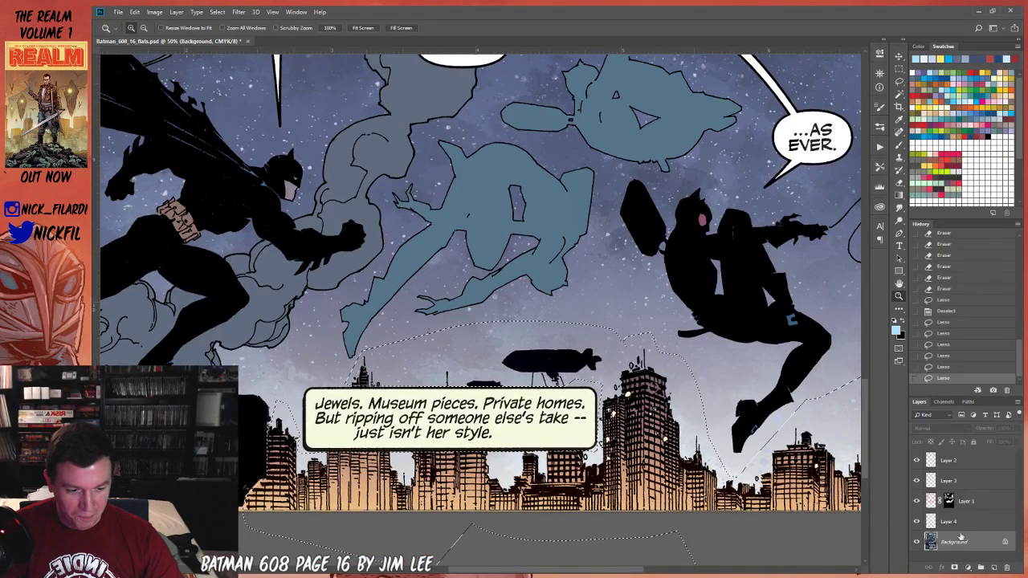
Fill the selected skyline area on Layer 1 with dark red.
left_click(972, 503)
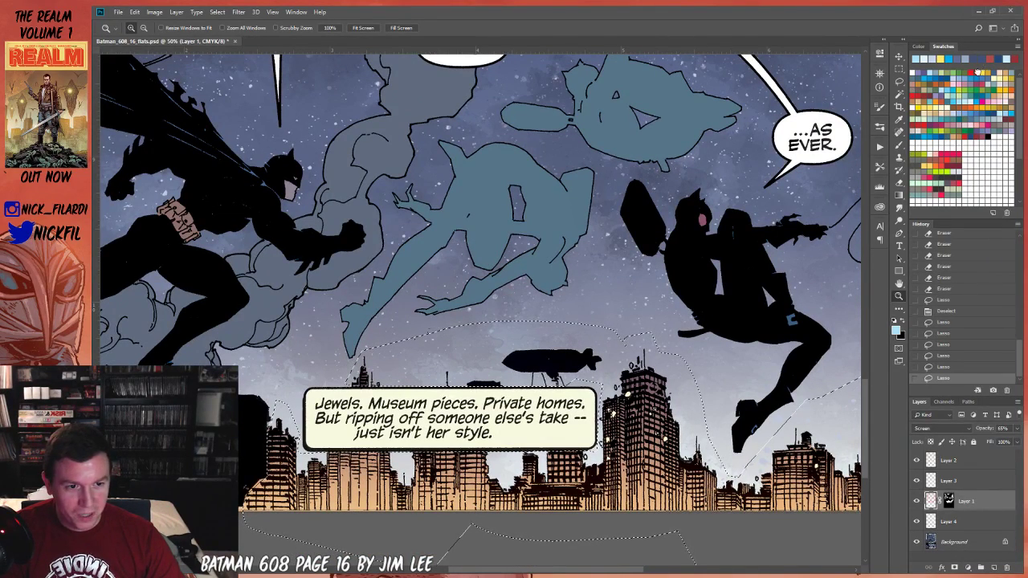
left_click(978, 72)
key("alt+BackSpace")
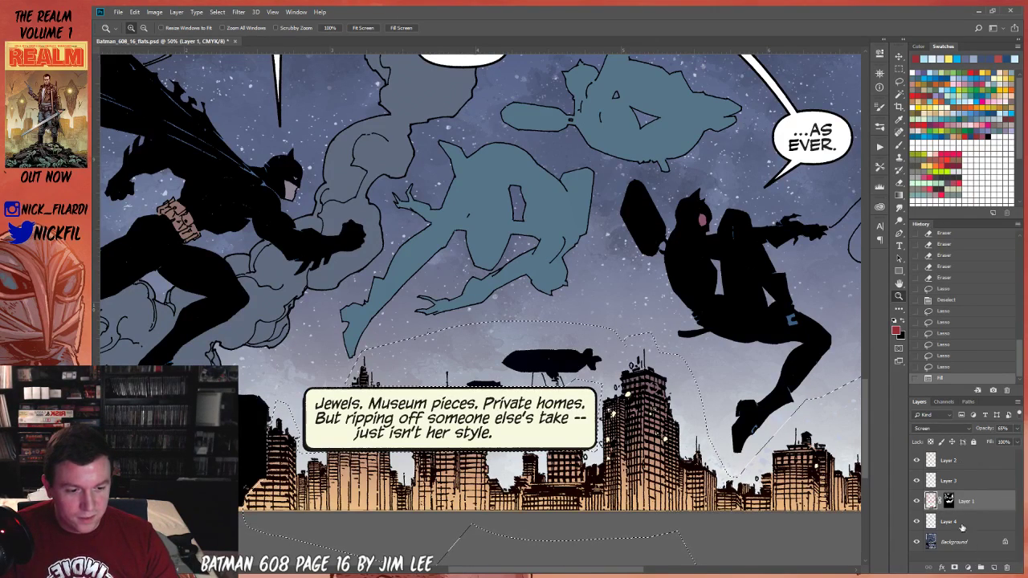
Narrow the selection to the black line art of the skyline and blimp with the Magic Wand, using the Background layer's Black channel.
left_click(943, 402)
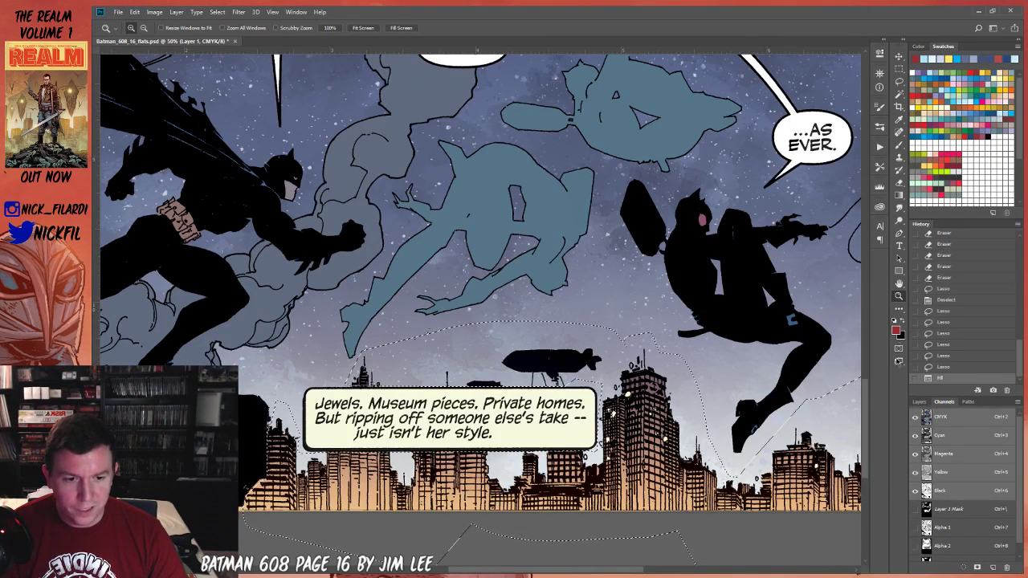
left_click(949, 491)
key("w")
left_click(658, 360, "shift")
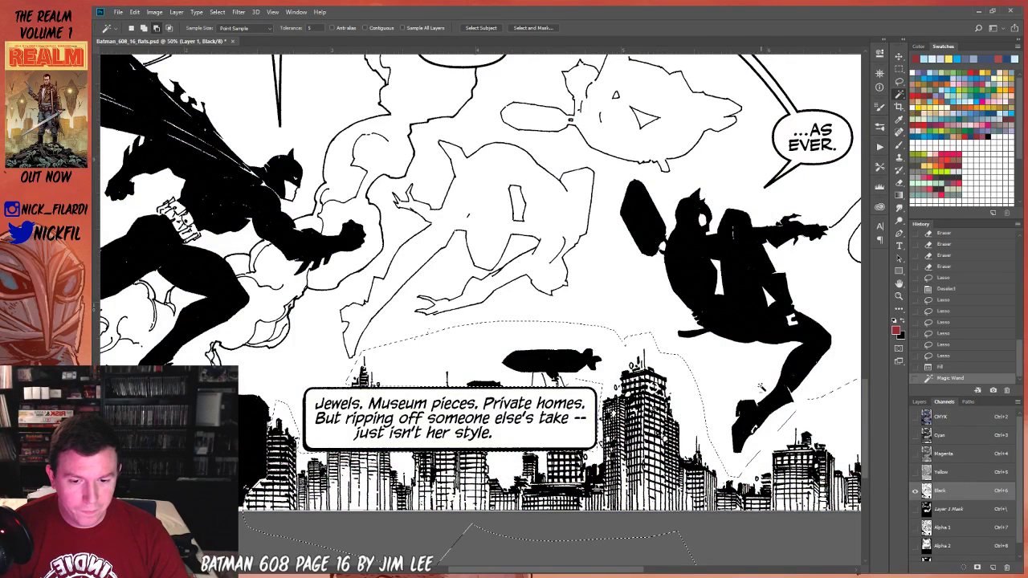
left_click(668, 365)
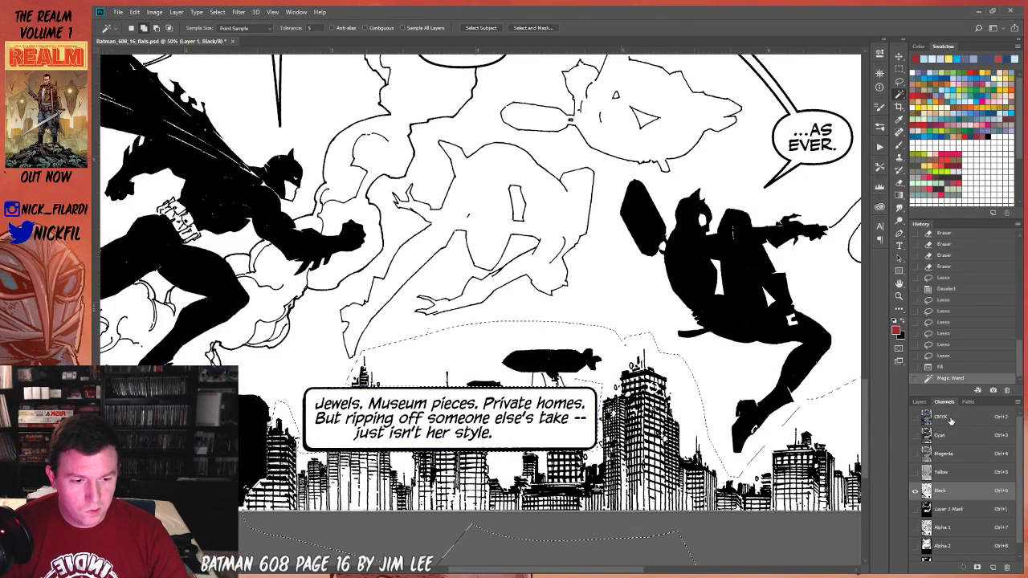
left_click(918, 402)
left_click(954, 544)
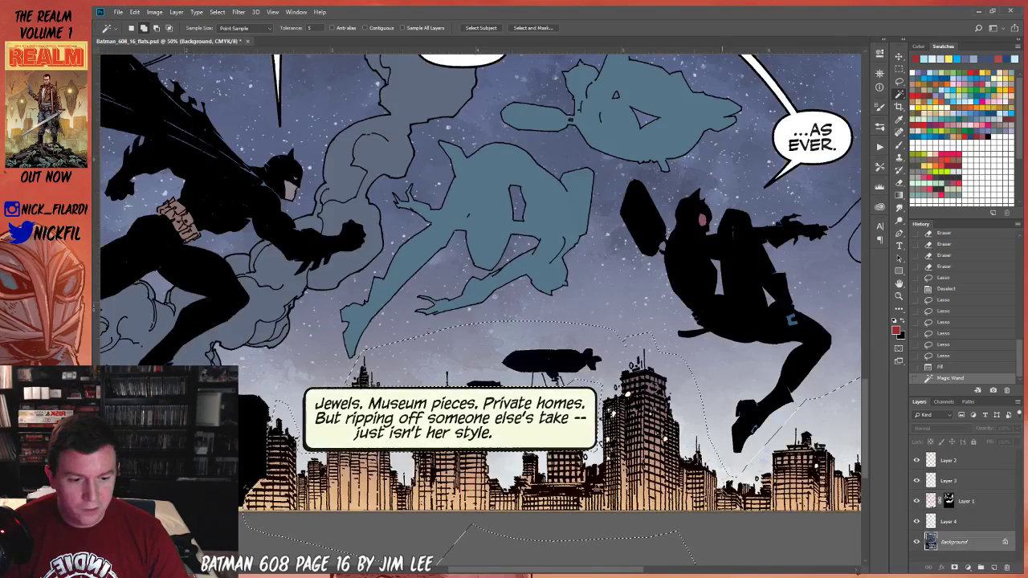
left_click(943, 401)
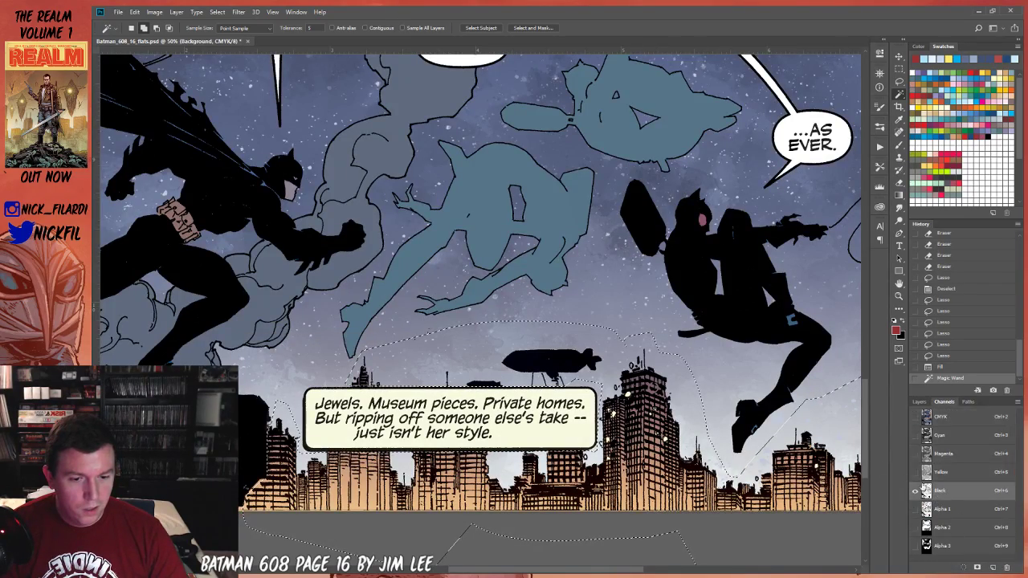
left_click(935, 490)
left_click_drag(696, 445, 613, 381)
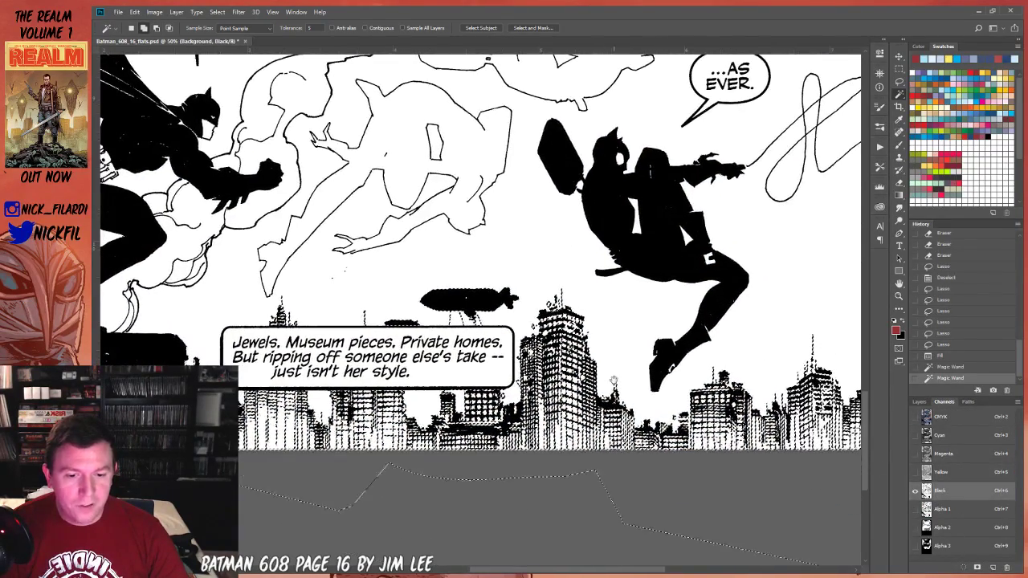
Fill the selected skyline and blimp line art with dark red in the full CMYK view and hide the selection edges.
key("ctrl+2")
key("z")
left_click(623, 293, "alt")
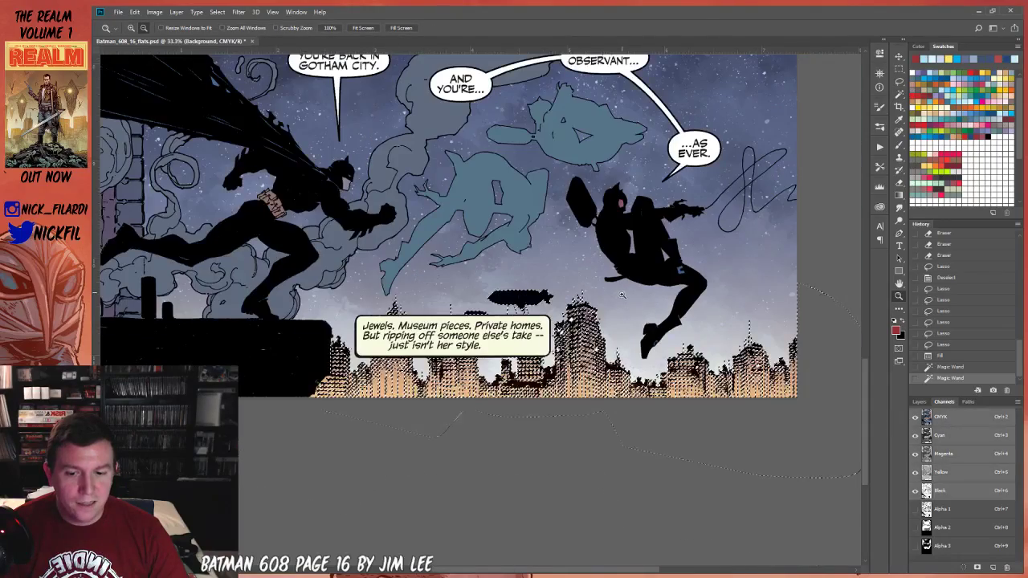
left_click_drag(623, 293, 606, 343)
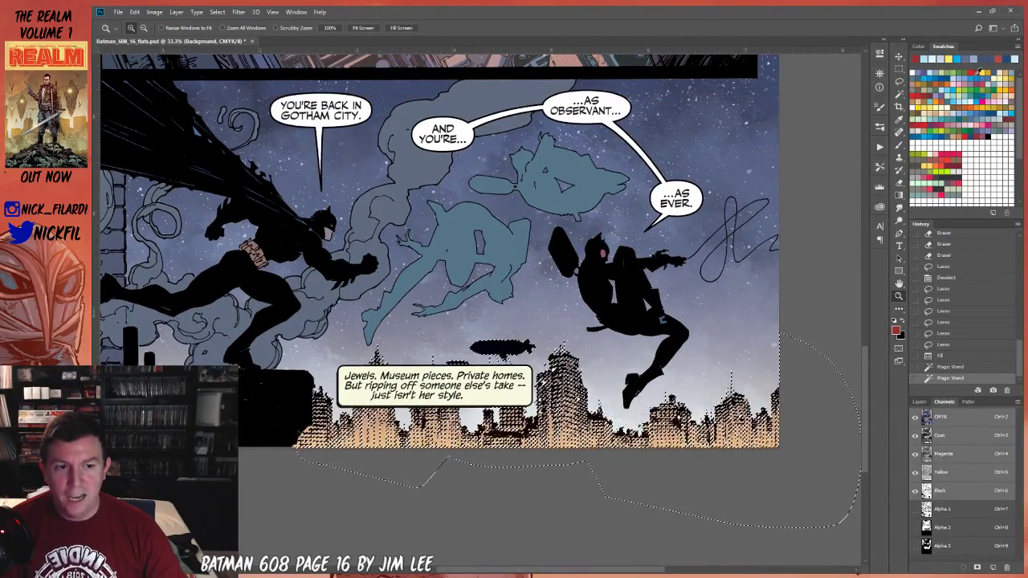
key("alt+BackSpace")
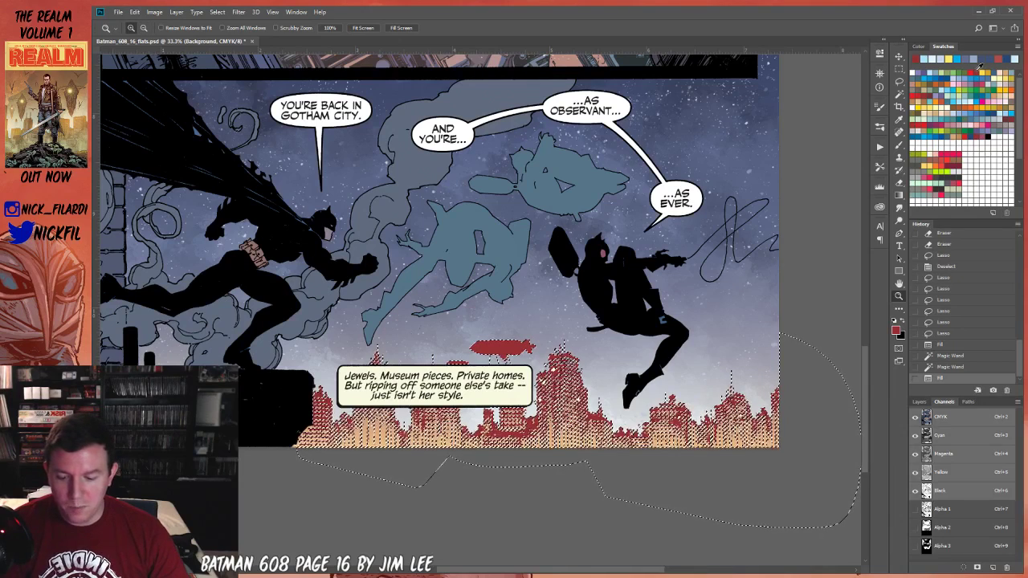
key("ctrl+d")
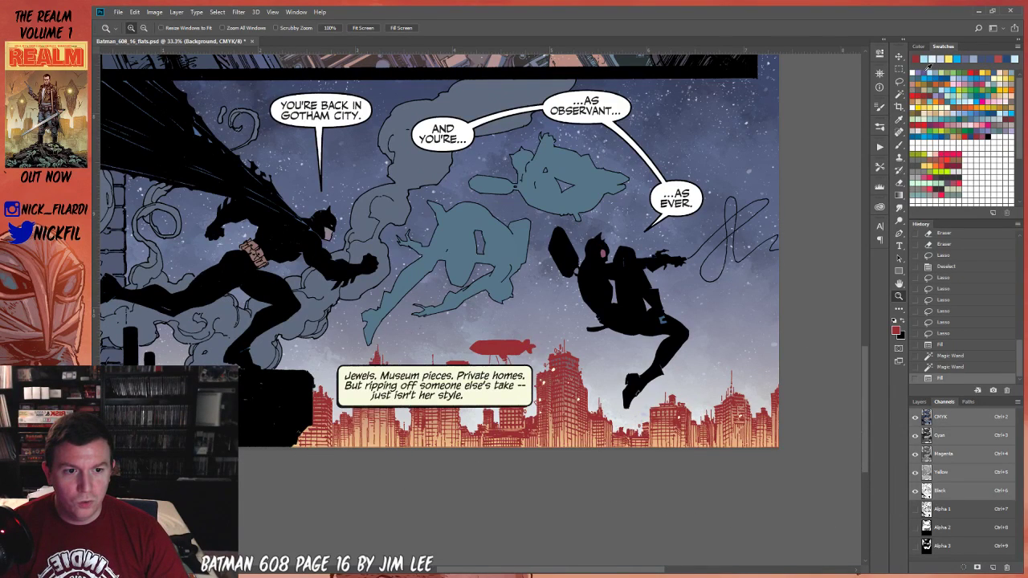
Darken the blimp and upper skyline line art with three downward teal-blue linear gradients in Multiply mode.
left_click(923, 72)
key("g")
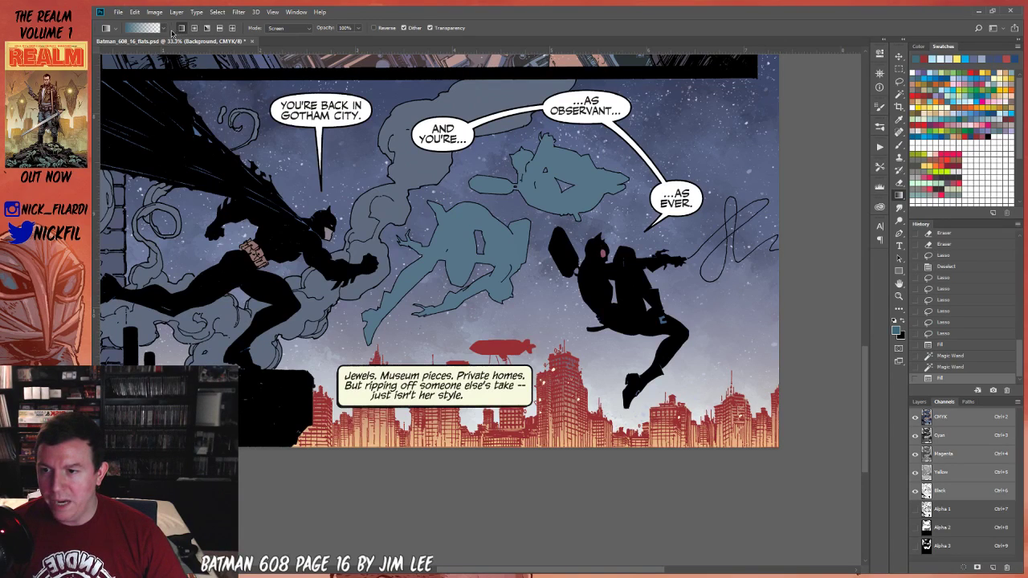
key("z")
left_click(551, 204, "alt")
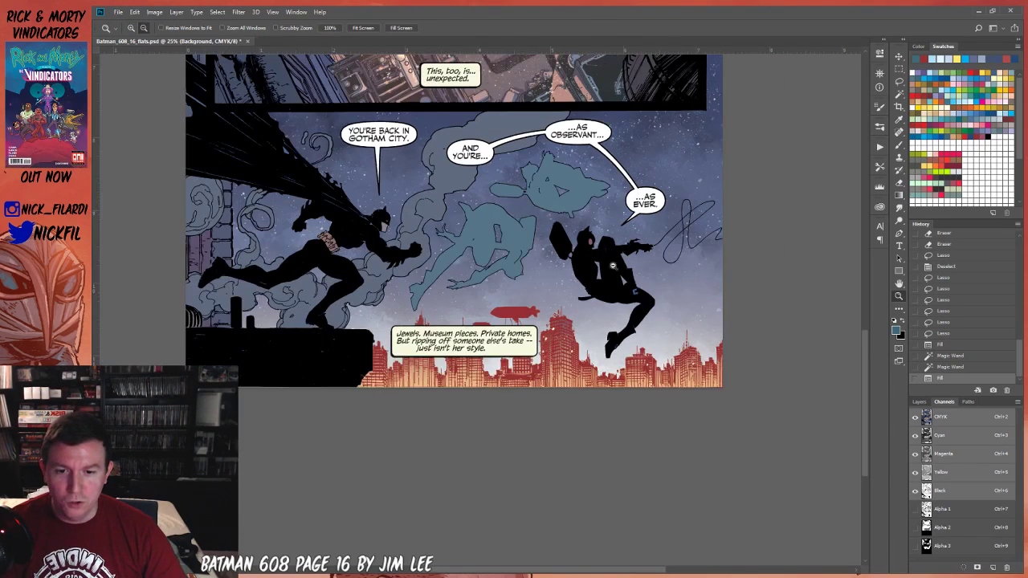
left_click_drag(530, 294, 540, 328)
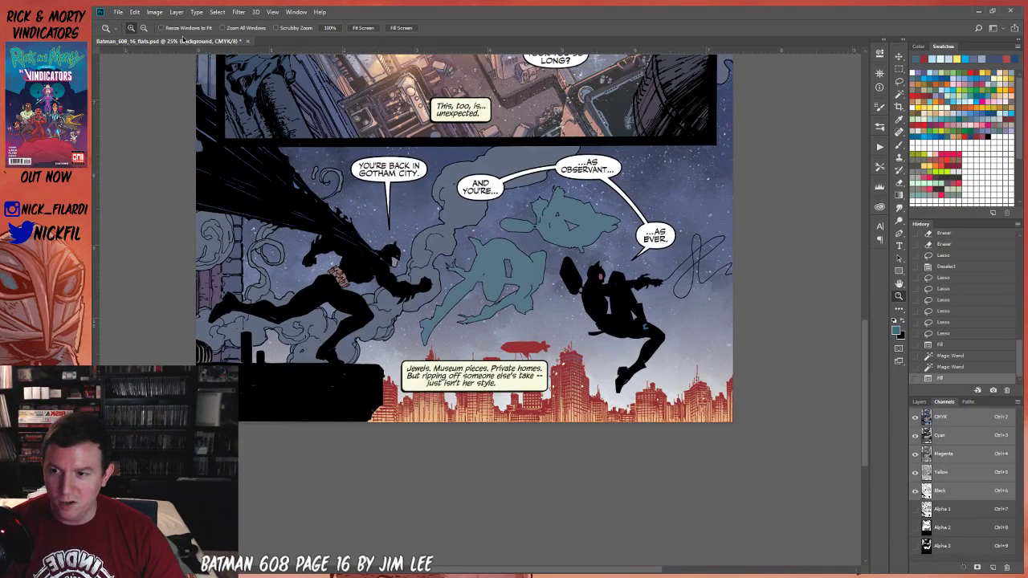
key("g")
left_click(281, 28)
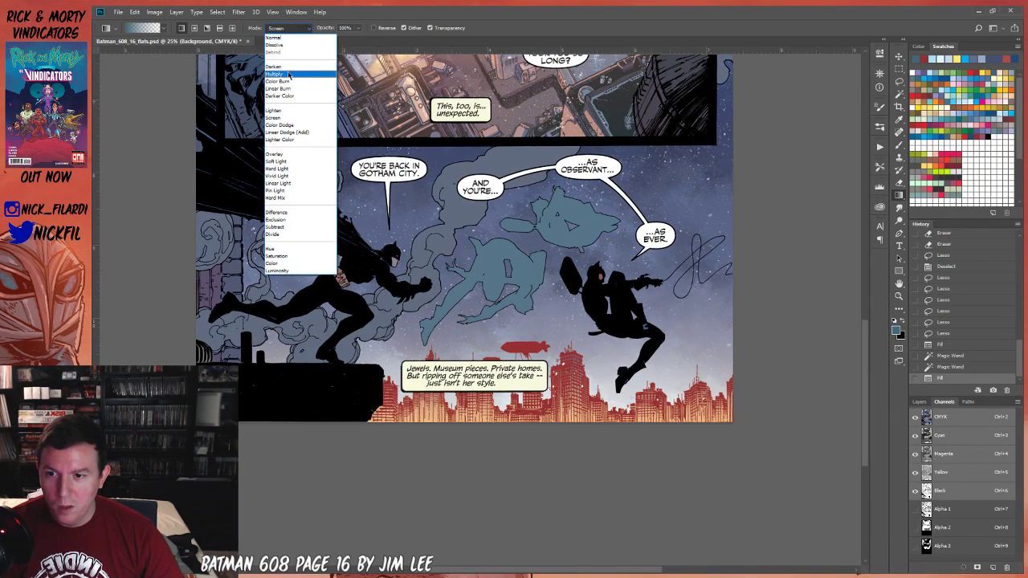
left_click(286, 71)
left_click_drag(547, 287, 543, 486)
left_click_drag(547, 296, 545, 424)
left_click_drag(539, 271, 541, 425)
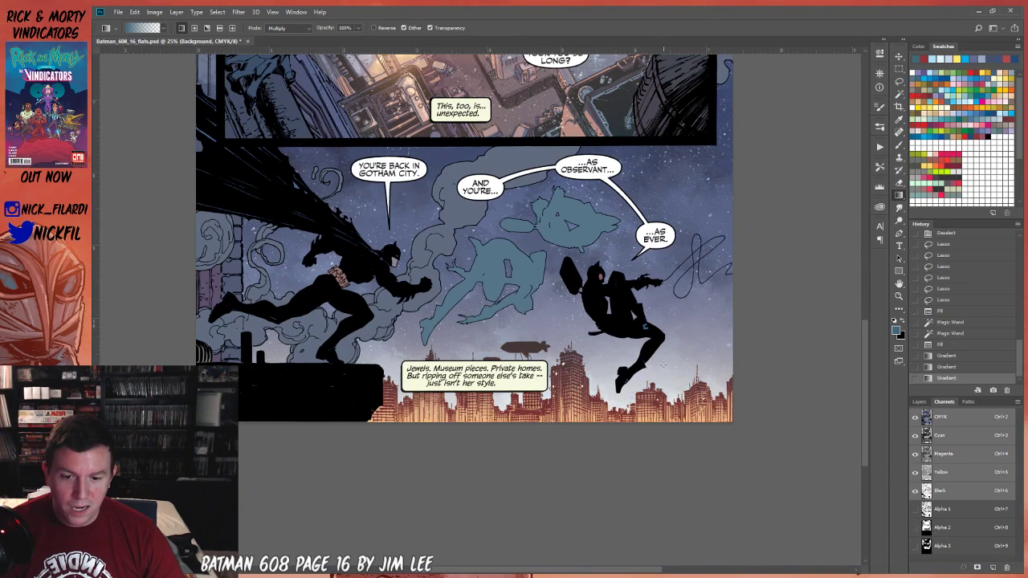
Set the Gradient tool to a radial orange gradient in Screen mode at 50% opacity.
left_click_drag(633, 418, 588, 417)
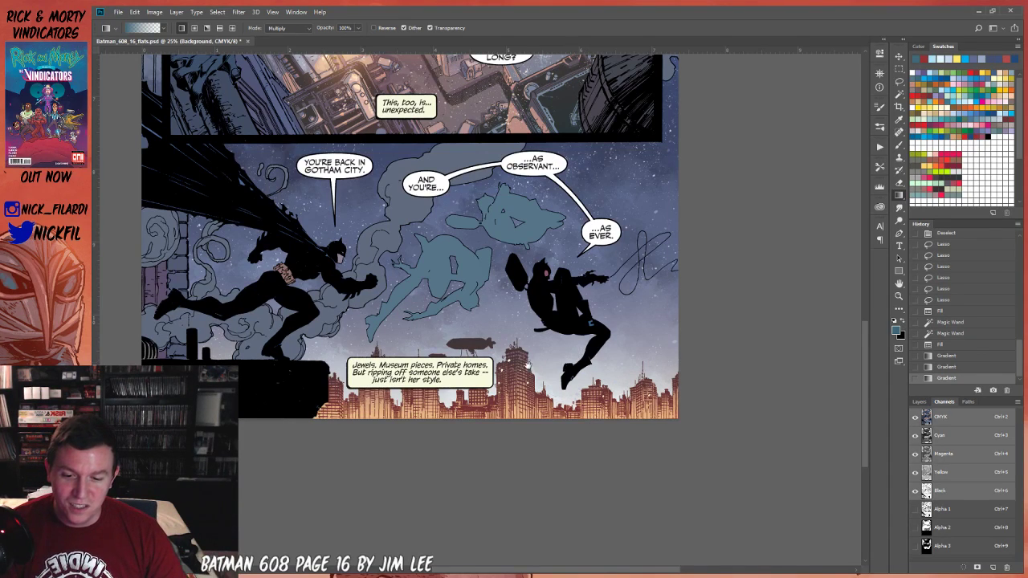
scroll(528, 363, "down", 3)
left_click(937, 96)
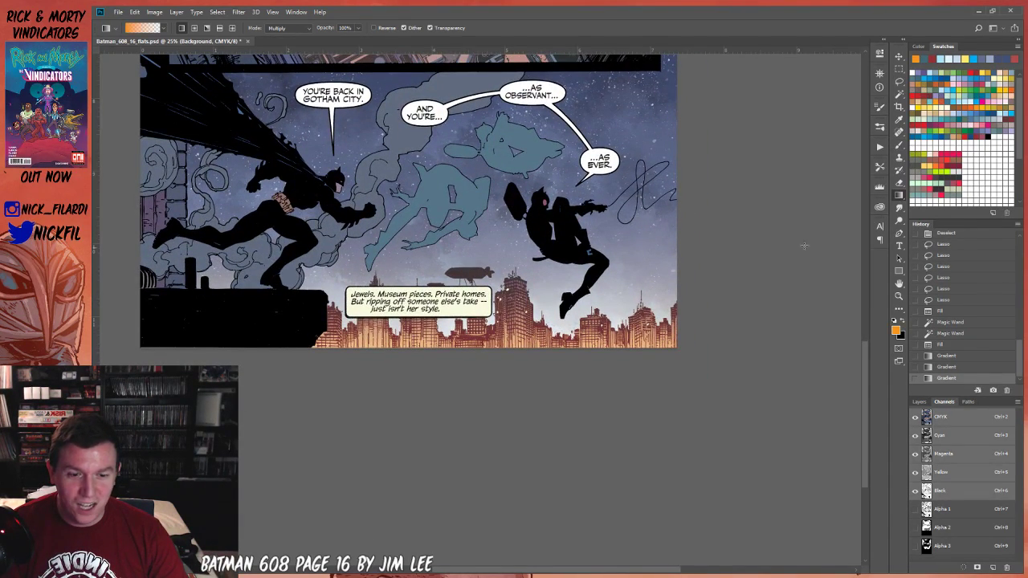
key("5")
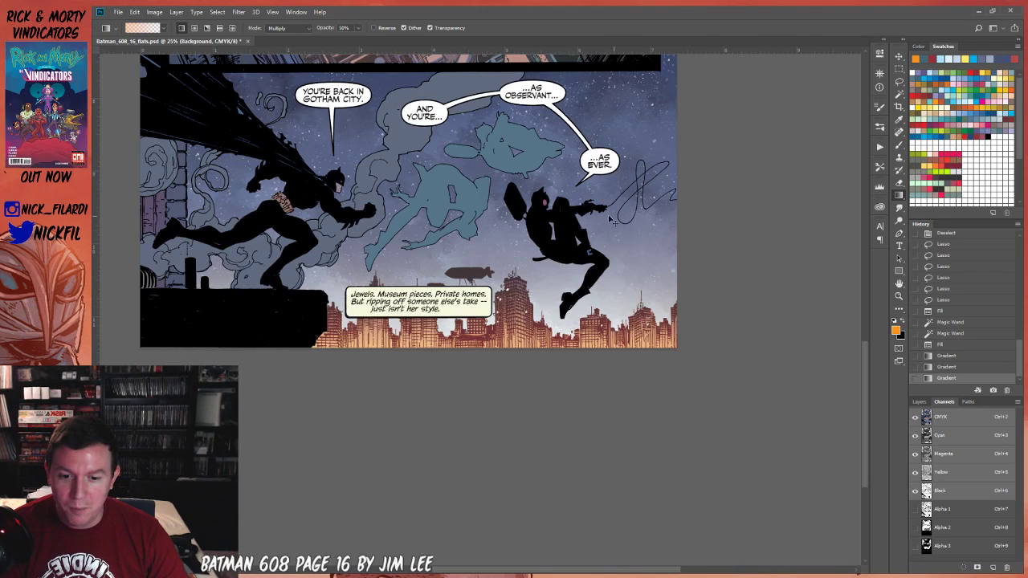
left_click(278, 29)
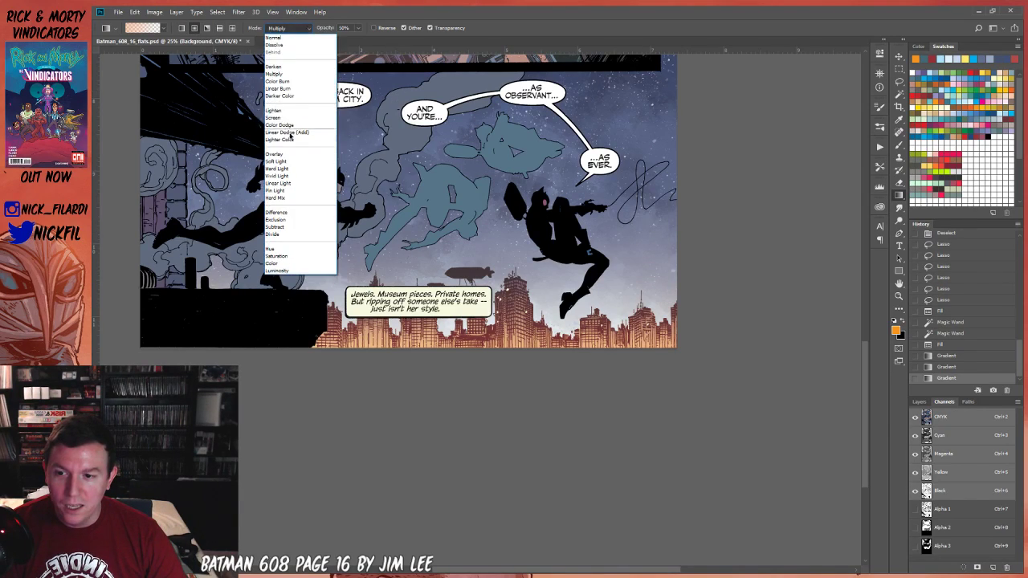
left_click(282, 122)
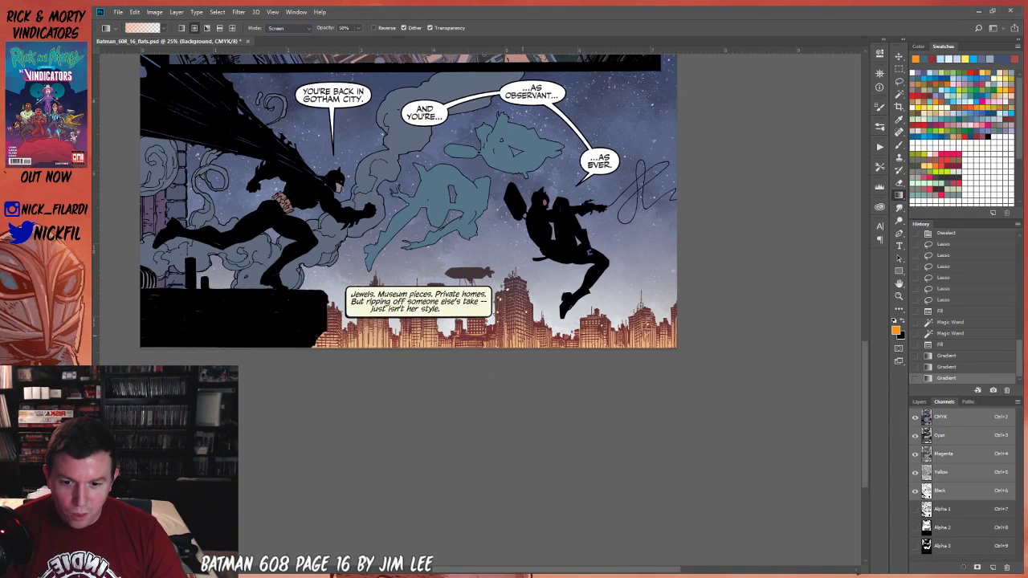
Try orange radial glows along the base of the skyline on the Background layer, undoing each one.
left_click_drag(522, 343, 532, 319)
key("ctrl+z")
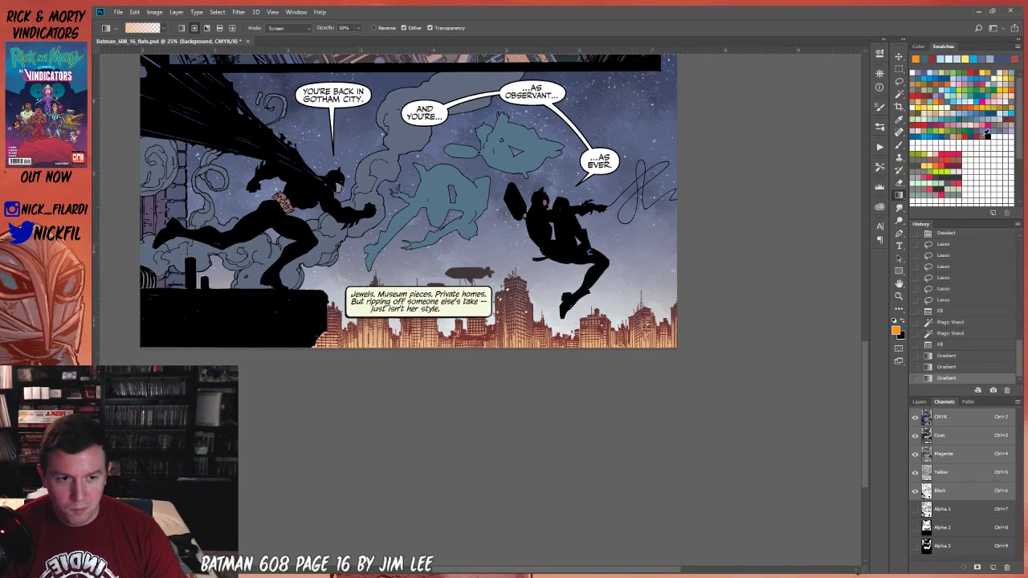
left_click_drag(647, 356, 652, 321)
key("ctrl+z")
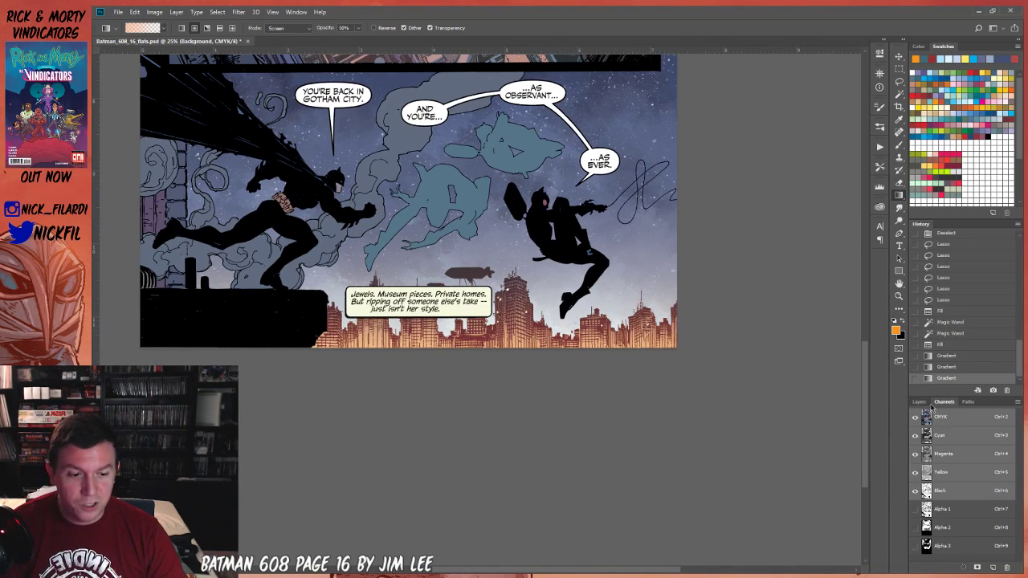
Make Layer 2 active and add orange radial glows over the base of the skyline beneath the swinging figure.
left_click(918, 401)
left_click(958, 522)
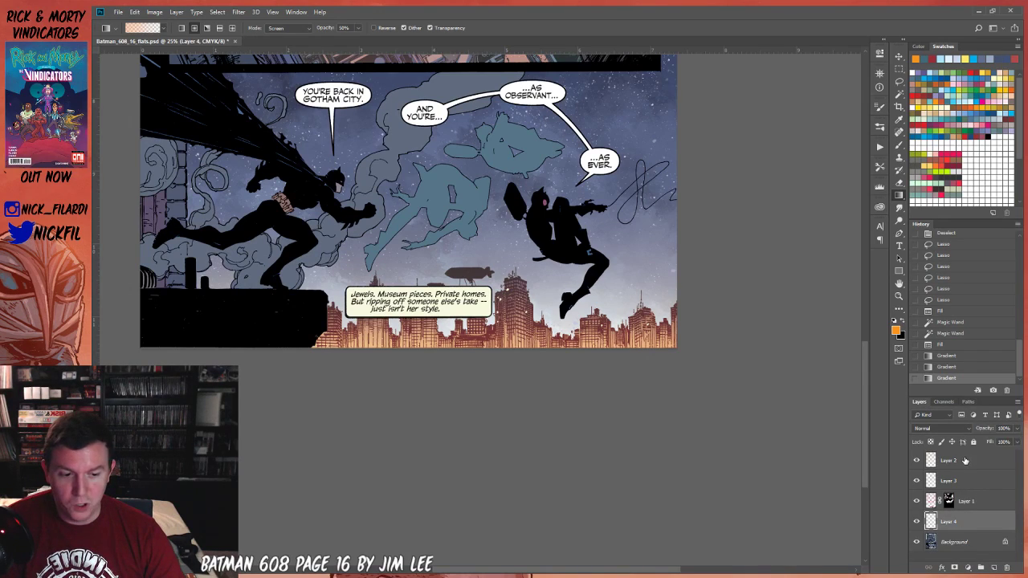
left_click(965, 461)
left_click_drag(601, 345, 608, 298)
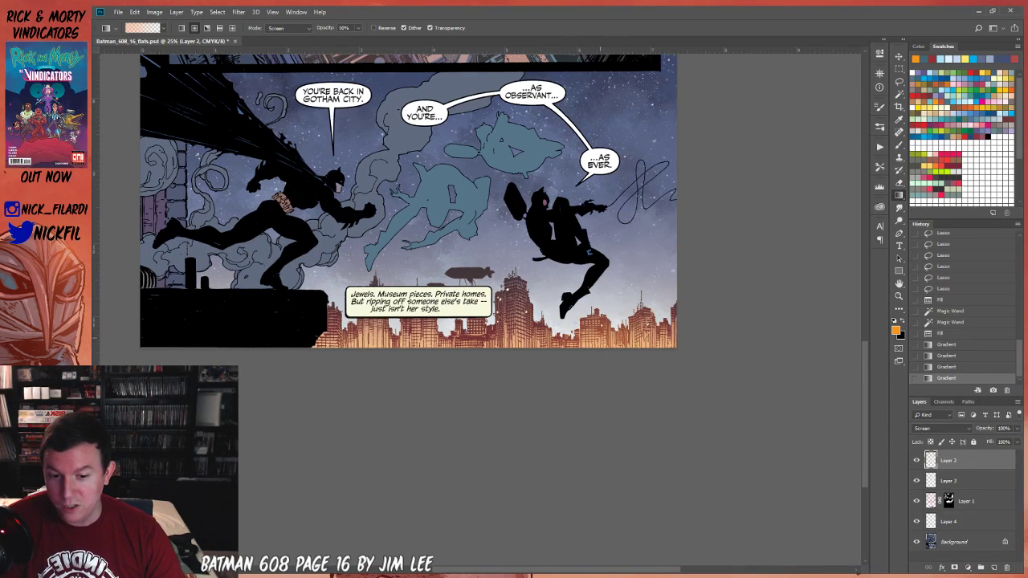
left_click_drag(602, 336, 604, 315)
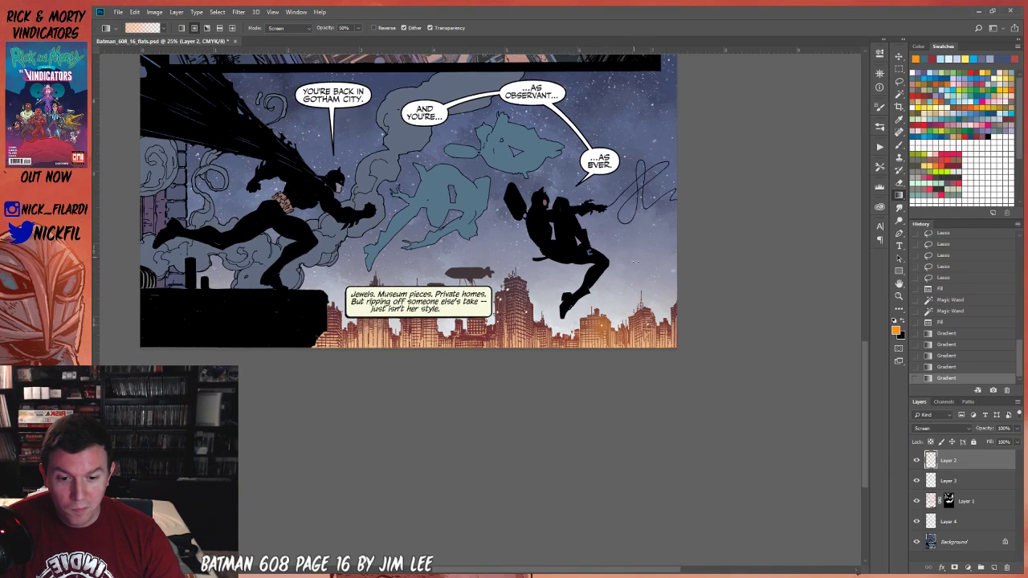
left_click_drag(647, 343, 652, 319)
key("ctrl+z")
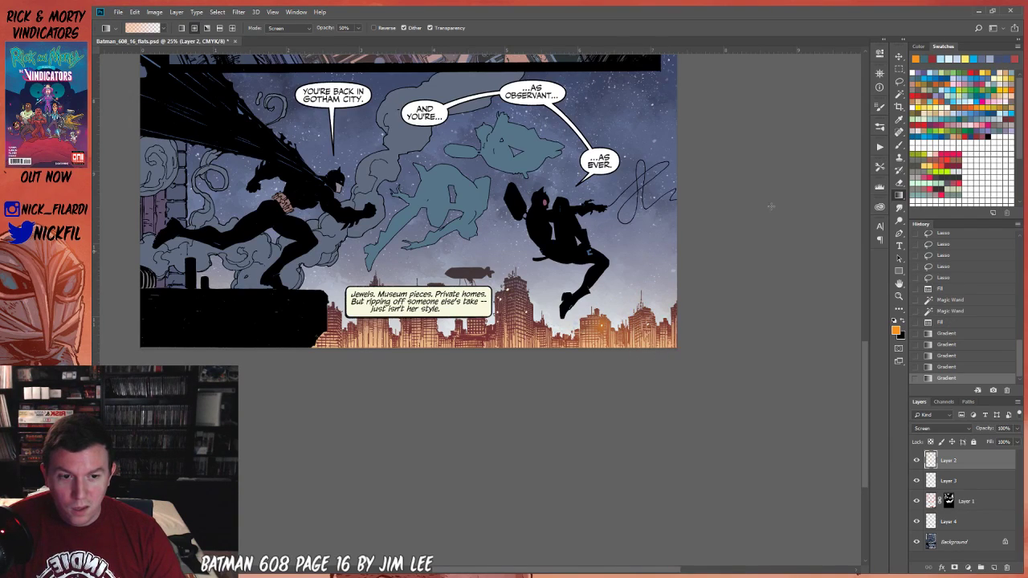
Switch the foreground color to yellow, roll back the latest trial glows on Layer 2 and deselect.
left_click(930, 101)
left_click_drag(635, 377, 647, 332)
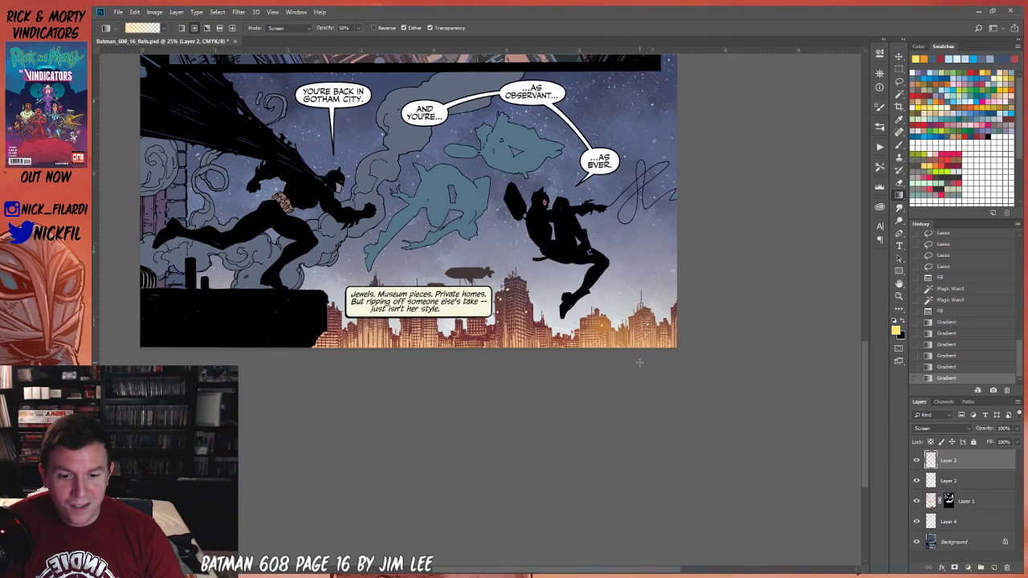
key("ctrl+z")
left_click(947, 367)
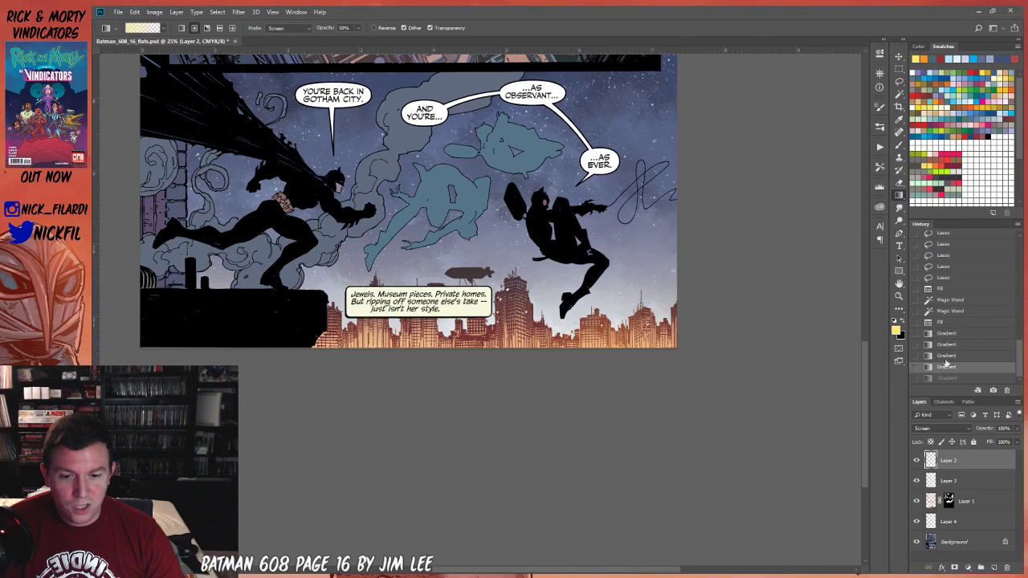
key("ctrl+d")
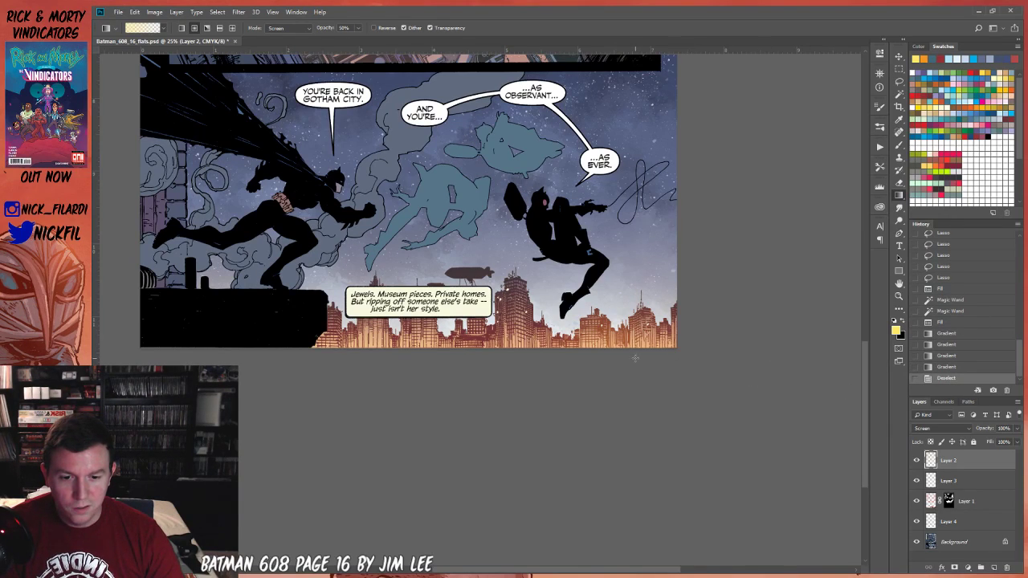
Add yellow radial glows on Layer 2 all along the base of the skyline, from the far buildings to the black rooftop.
left_click_drag(642, 353, 656, 283)
left_click_drag(606, 358, 588, 309)
left_click_drag(537, 353, 540, 313)
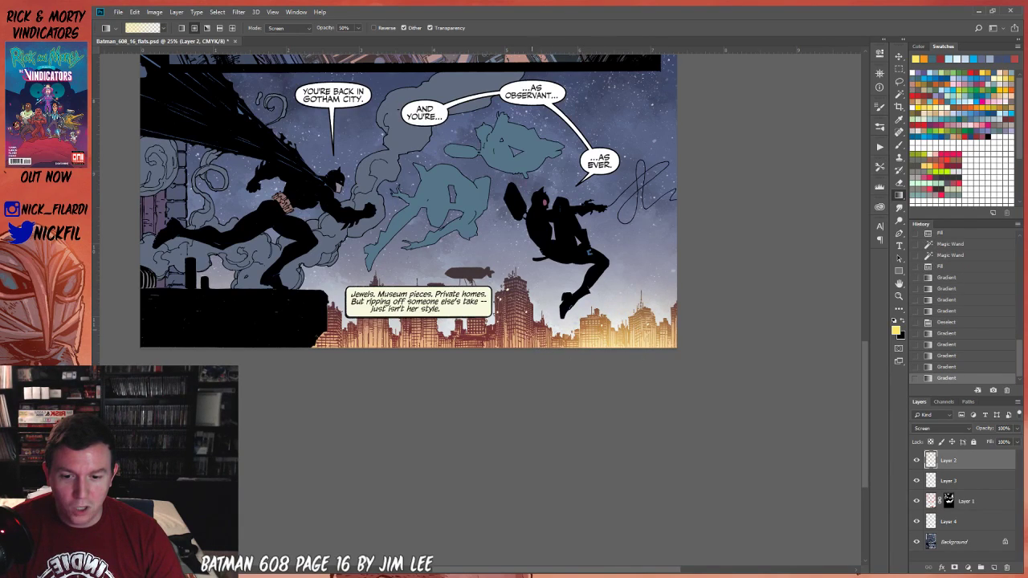
left_click_drag(511, 356, 505, 300)
left_click_drag(468, 351, 453, 312)
left_click_drag(419, 367, 423, 320)
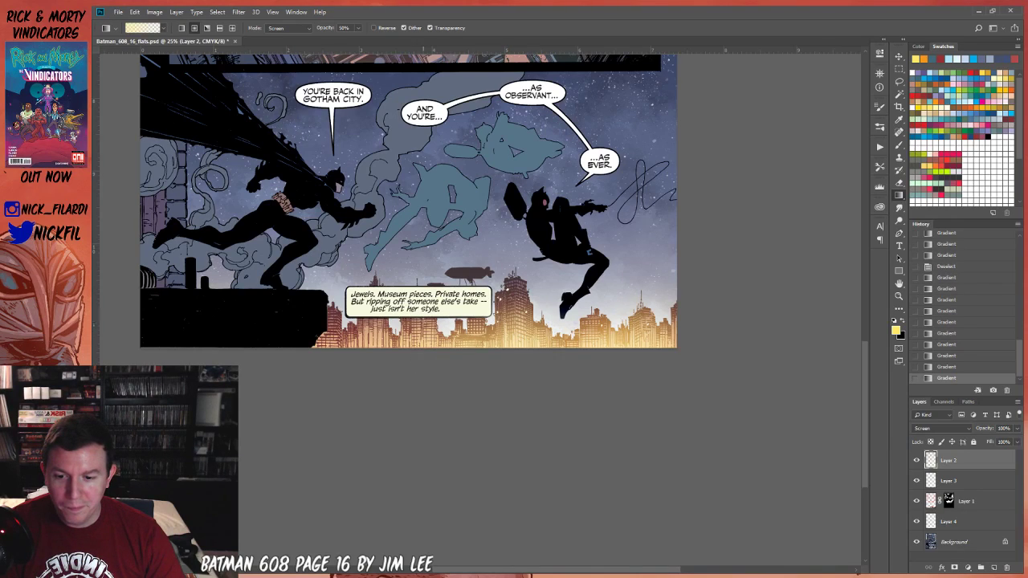
left_click_drag(399, 362, 401, 318)
left_click_drag(388, 354, 391, 313)
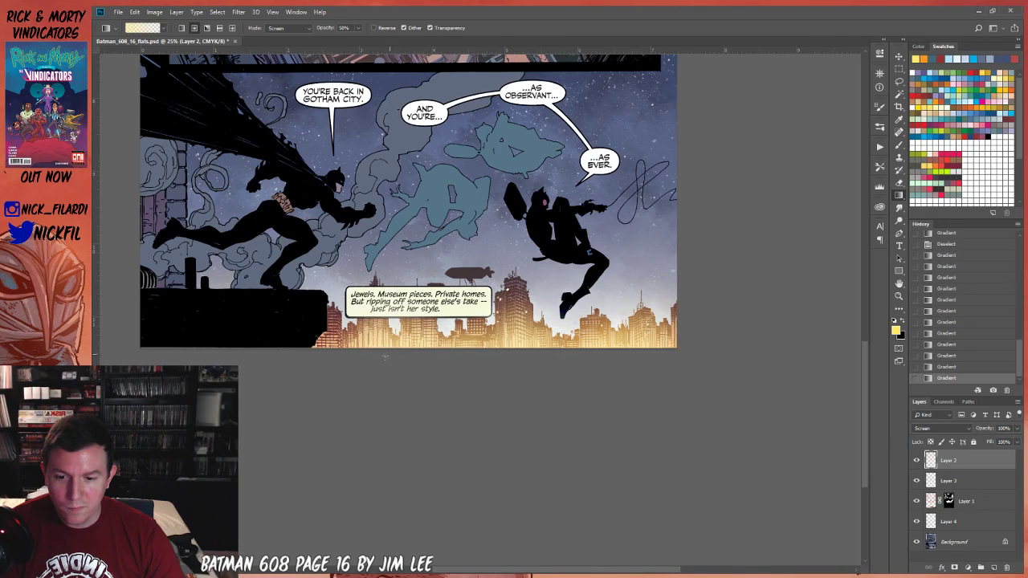
left_click_drag(323, 357, 325, 314)
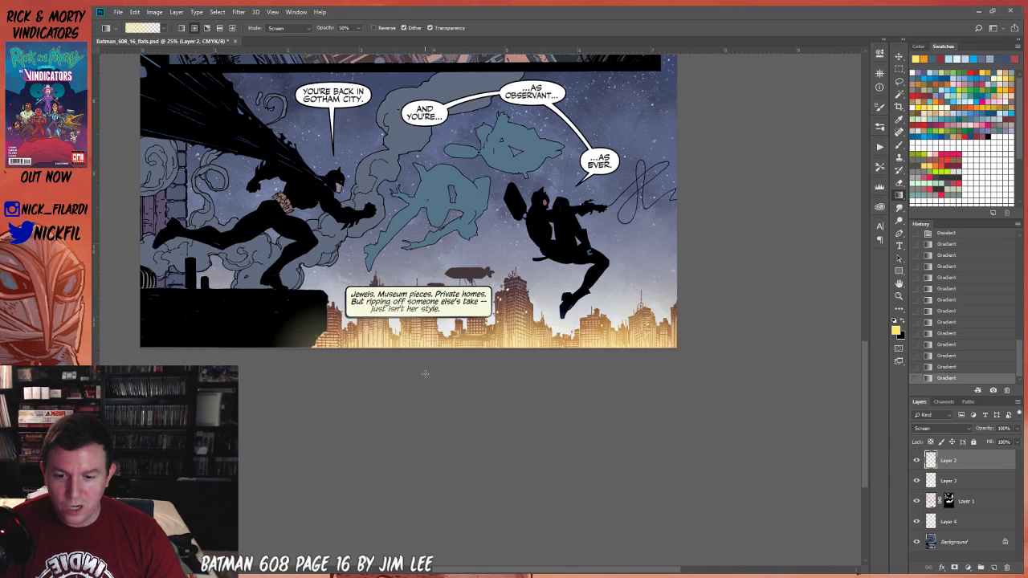
Lasso the yellow glow spilling over the black rooftop on Layer 2, delete it and deselect.
left_click_drag(332, 367, 450, 371)
key("z")
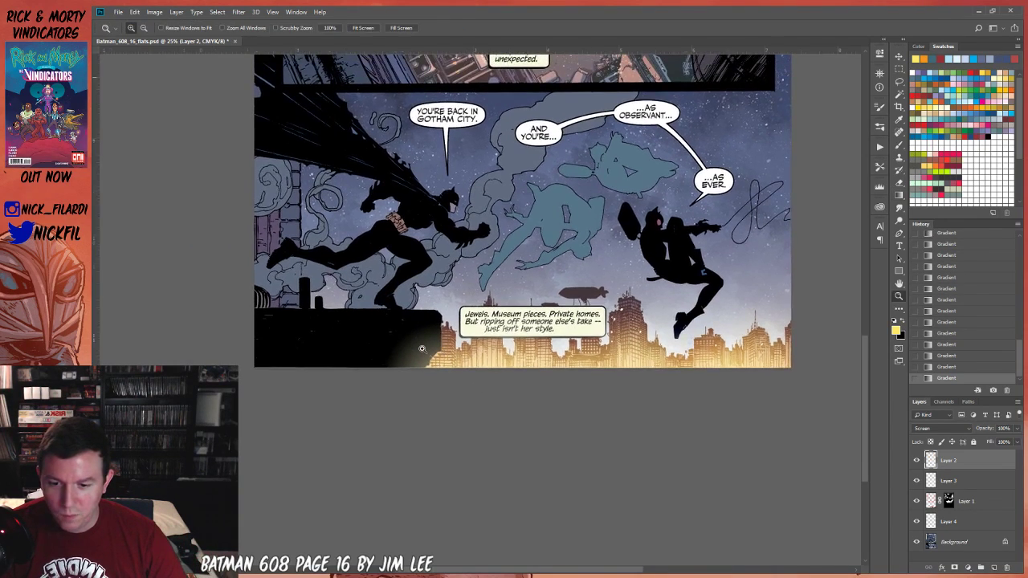
left_click(422, 349)
key("l")
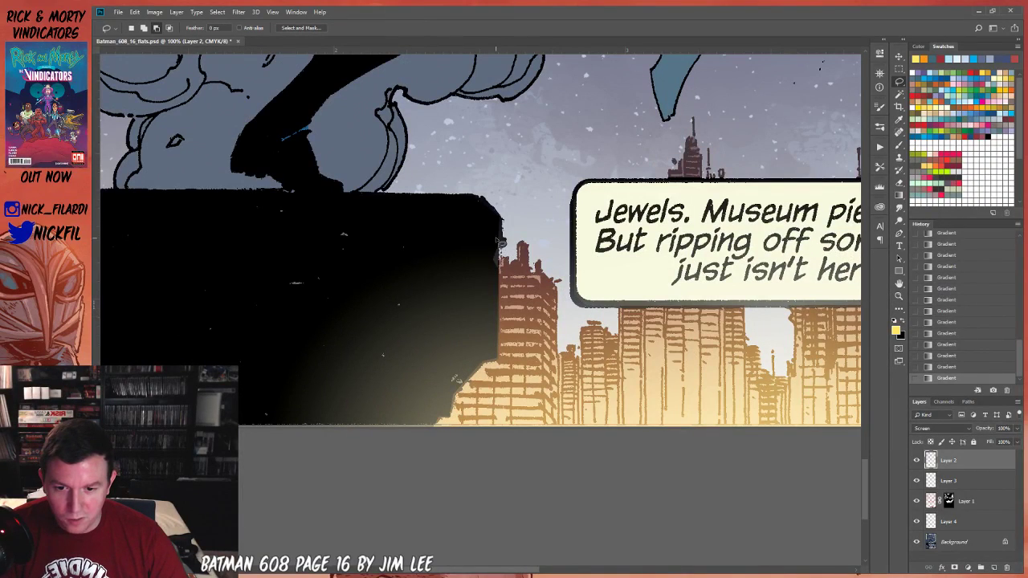
mouse_move(502, 241)
left_mouse_down()
mouse_move(501, 360)
mouse_move(481, 368)
mouse_move(451, 420)
mouse_move(412, 455)
mouse_move(257, 315)
mouse_move(433, 202)
left_mouse_up()
mouse_move(371, 245)
left_mouse_down()
mouse_move(513, 212)
mouse_move(362, 423)
mouse_move(540, 357)
left_mouse_up()
left_click_drag(534, 296, 409, 346)
key("z")
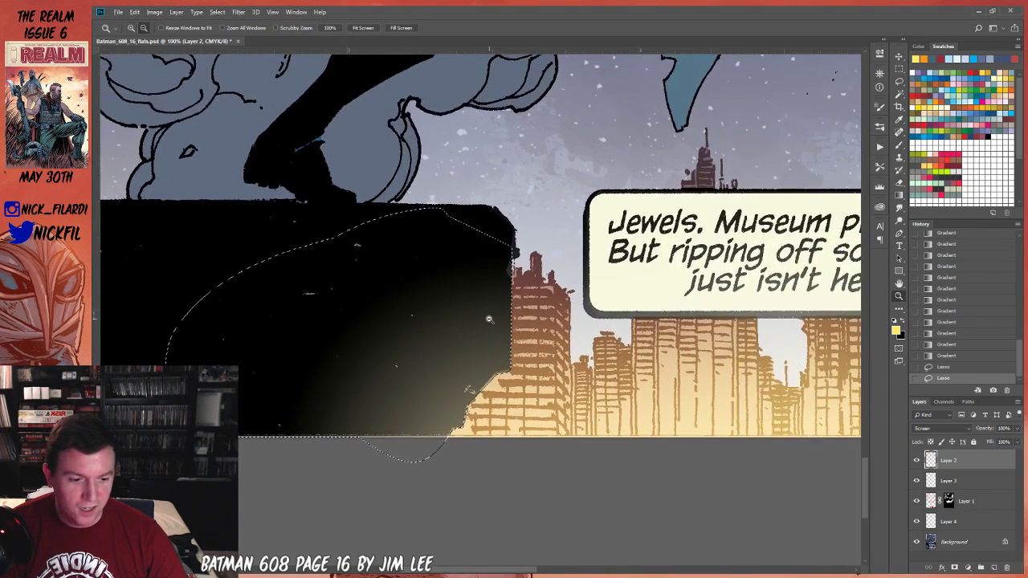
left_click(490, 319, "alt")
key("Delete")
key("ctrl+d")
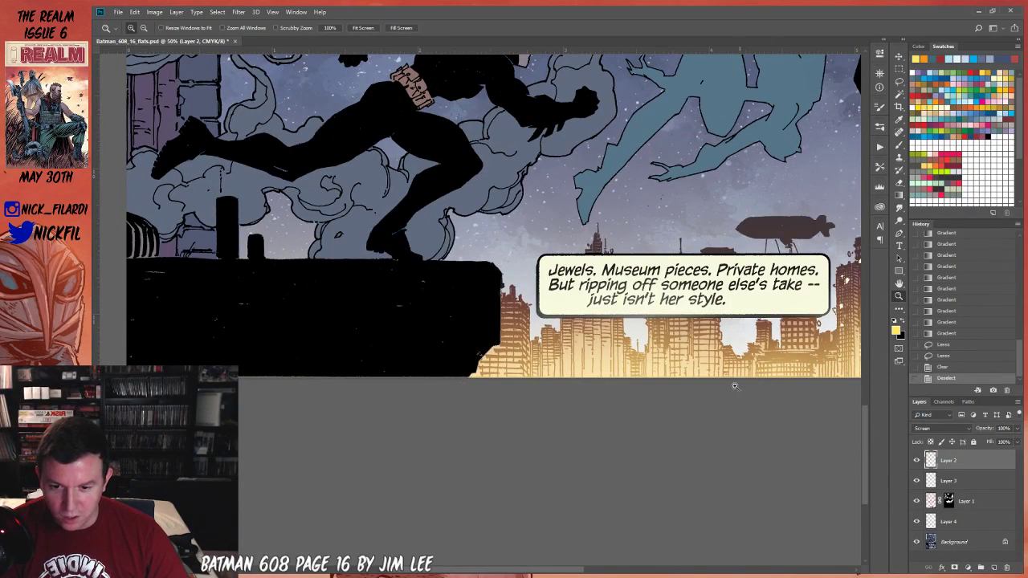
Lasso the "Jewels. Museum pieces." caption box, delete the glow covering it on Layer 2 and deselect.
left_click(595, 299, "alt")
left_click_drag(595, 299, 493, 324)
left_click(426, 307)
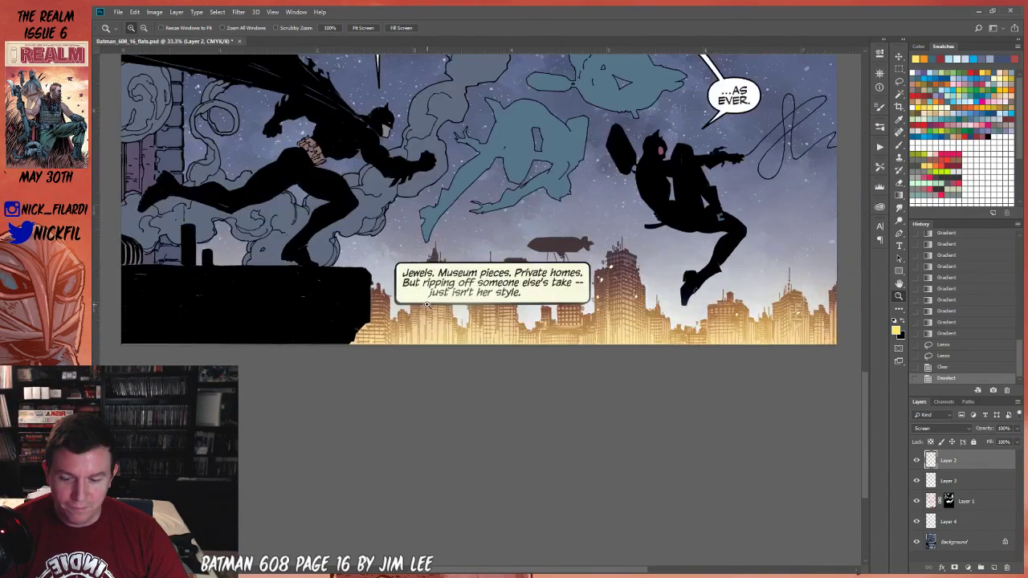
left_click(426, 307)
left_click(425, 307)
key("l")
left_click_drag(382, 214, 410, 199)
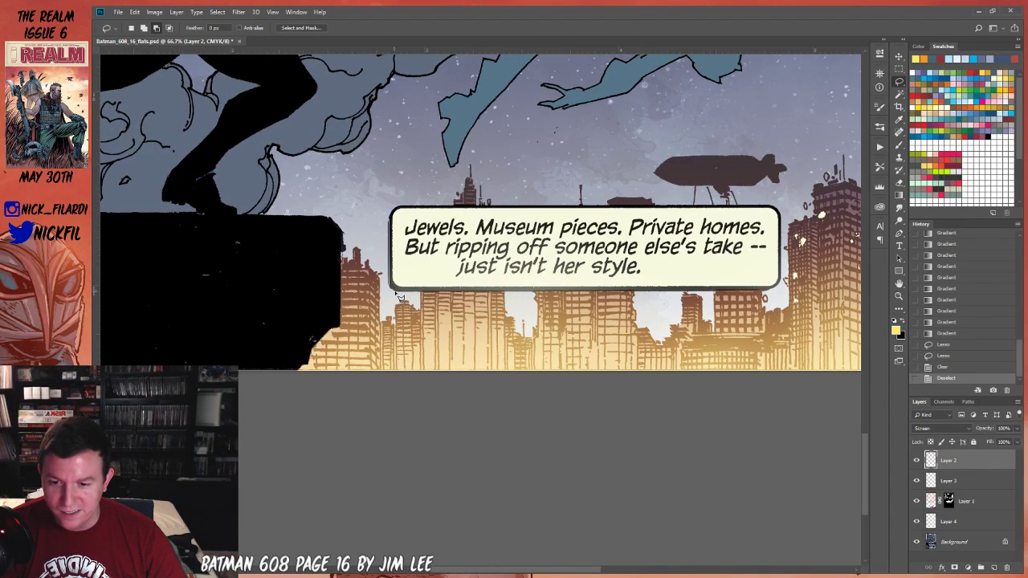
mouse_move(403, 296)
left_mouse_down()
mouse_move(780, 292)
mouse_move(782, 222)
mouse_move(772, 207)
mouse_move(521, 217)
left_mouse_up()
key("Delete")
key("ctrl+d")
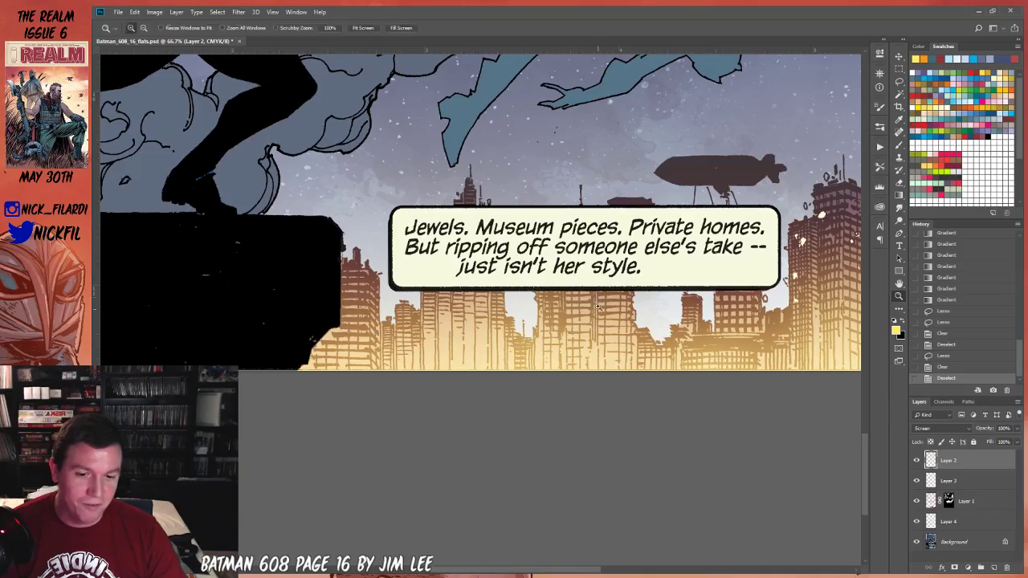
Target the Background layer's Cyan, Magenta and Yellow channels while keeping the Black channel visible.
key("z")
left_click(619, 223, "alt")
left_click_drag(619, 224, 360, 352)
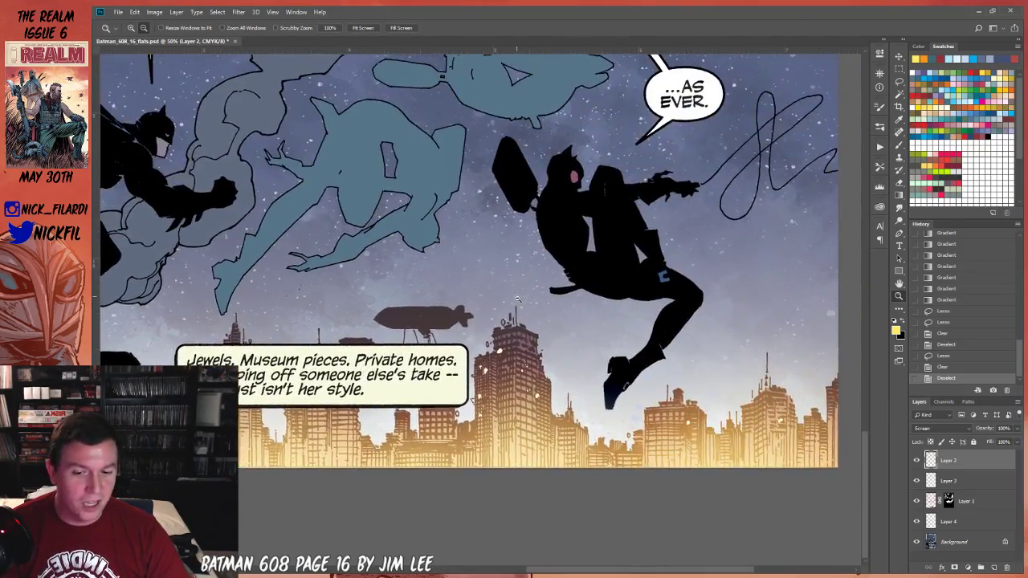
left_click(548, 349, "alt")
key("b")
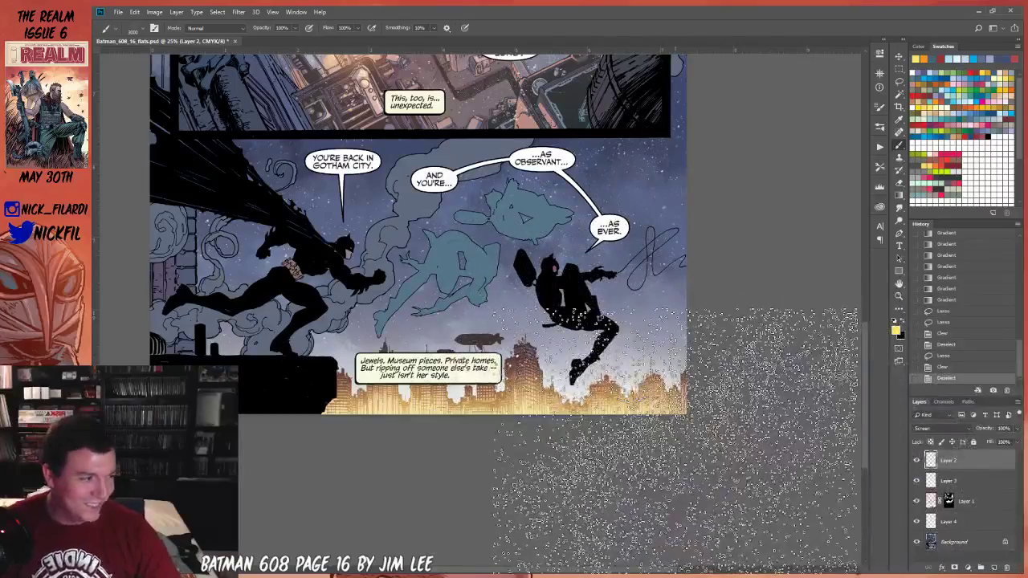
left_click(954, 543)
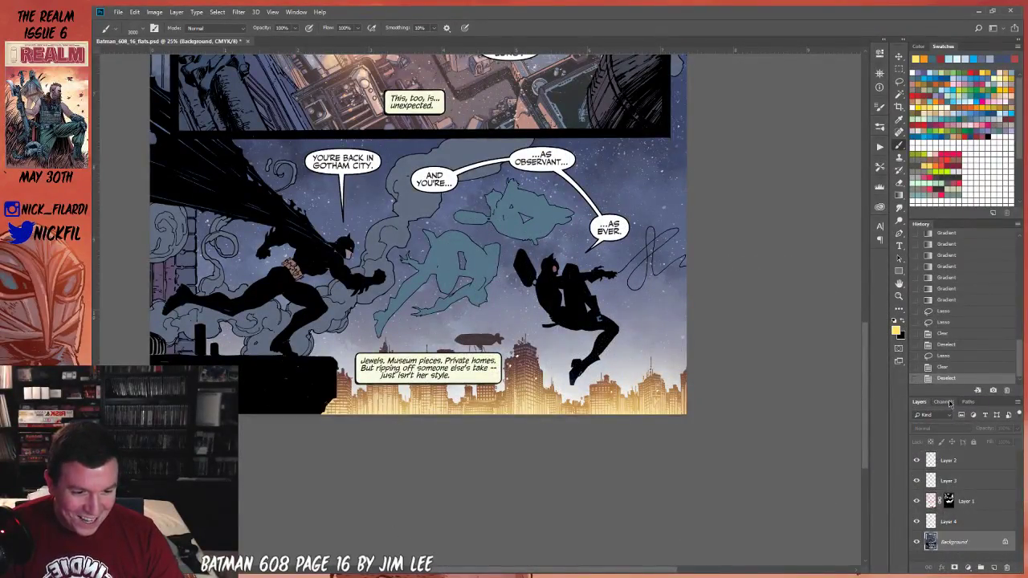
left_click(943, 402)
left_click(949, 493, "shift")
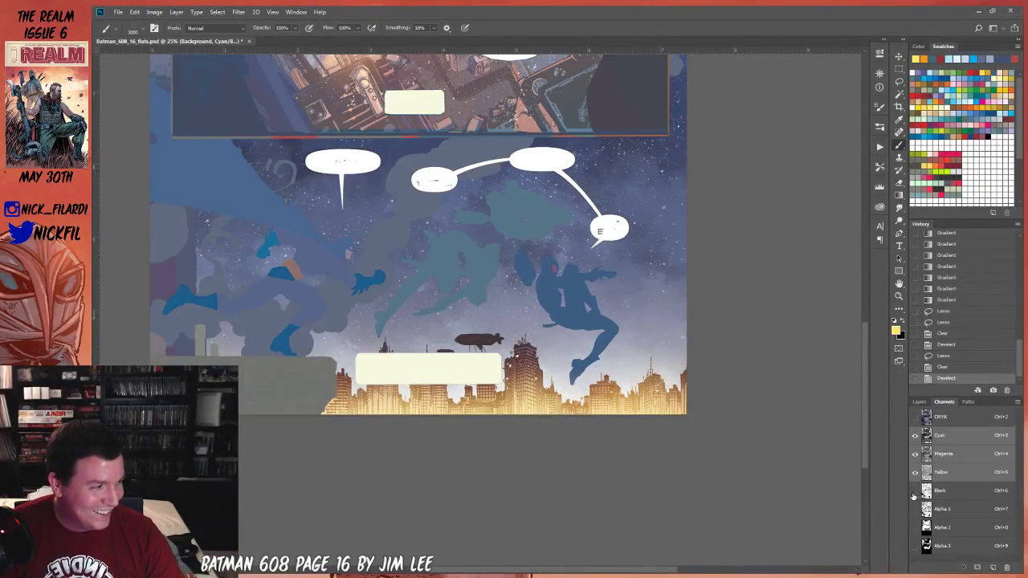
left_click(913, 491)
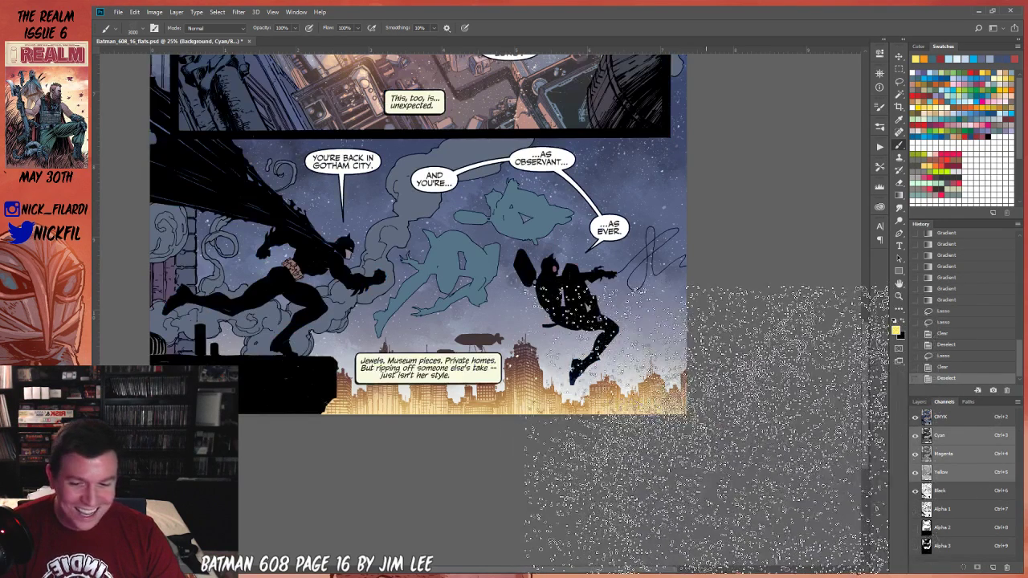
Add pale yellow radial glows at several spots along the skyline's base on the Background's Cyan, Magenta and Yellow channels.
key("w")
left_click(549, 402)
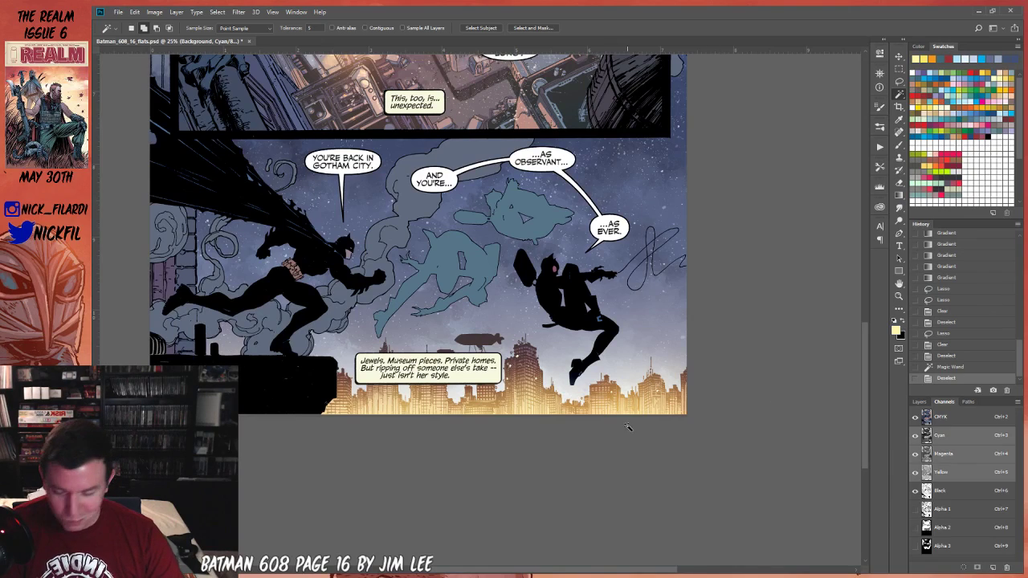
key("g")
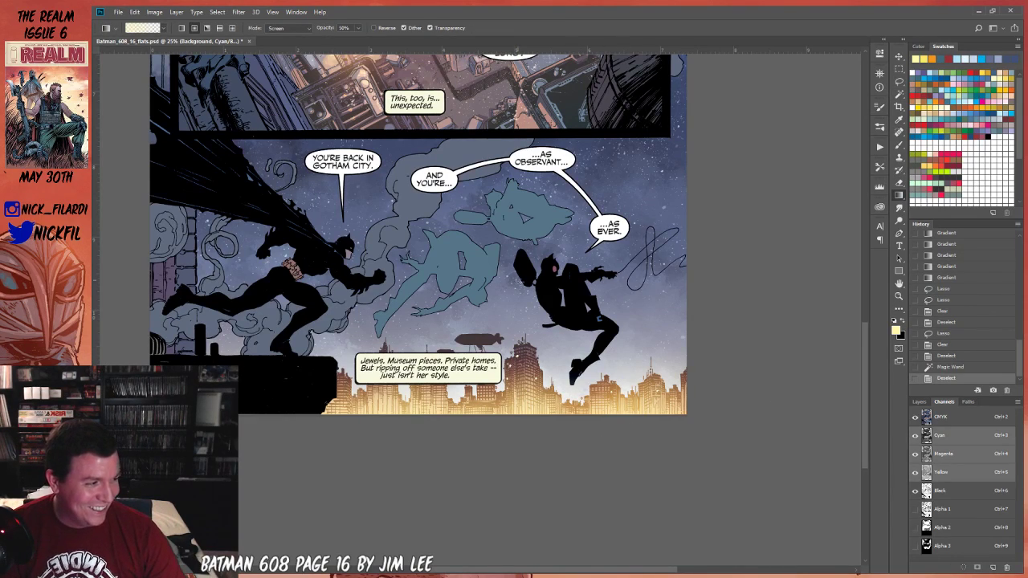
left_click_drag(520, 423, 523, 381)
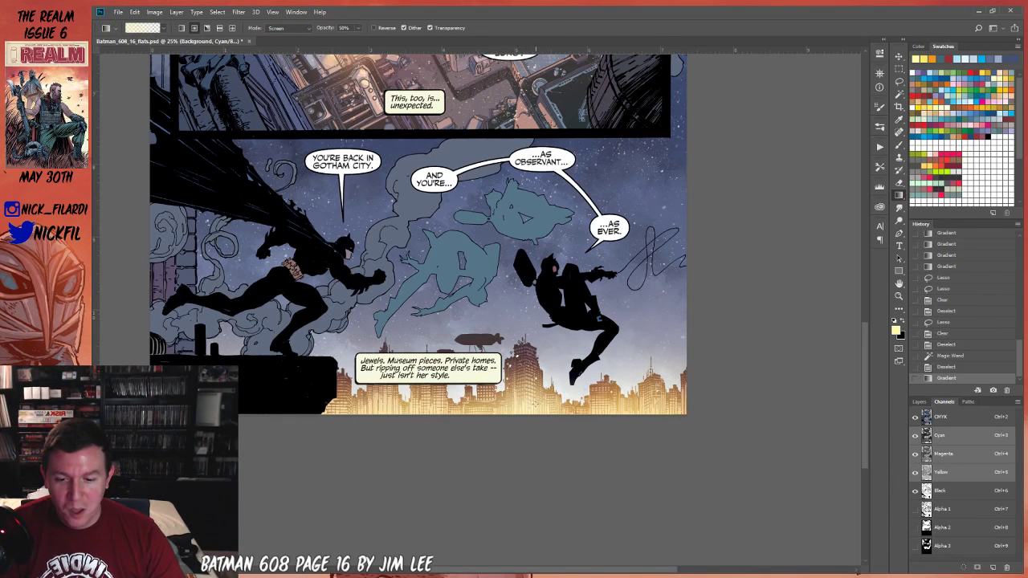
left_click_drag(522, 417, 523, 380)
left_click_drag(608, 415, 608, 382)
left_click_drag(651, 438, 652, 385)
left_click_drag(394, 419, 394, 382)
left_click_drag(433, 434, 428, 400)
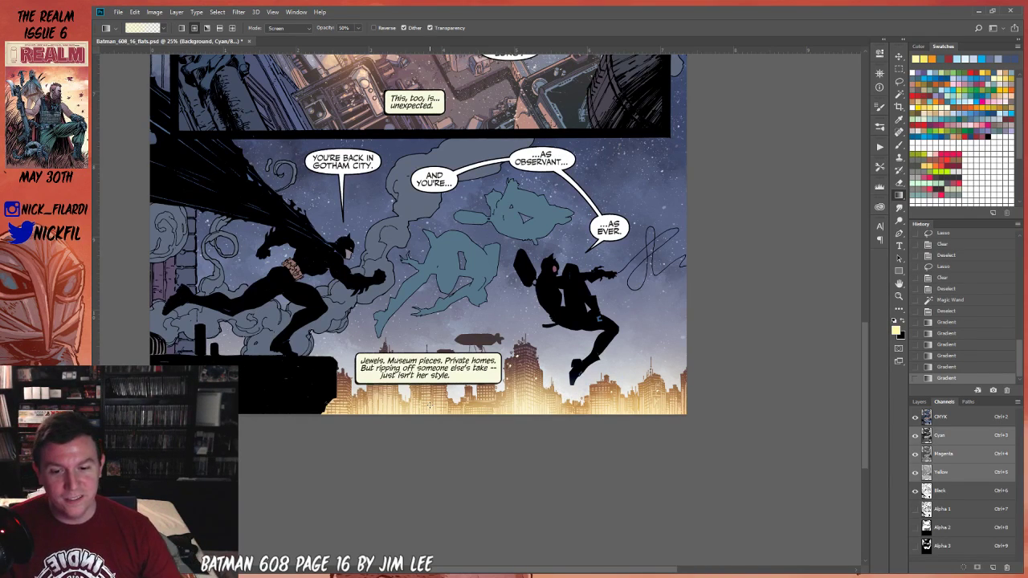
Lasso loosely around the two teal tumbling silhouettes in the bottom panel.
left_click_drag(428, 272, 453, 283)
key("w")
left_click(461, 266)
key("ctrl+d")
key("z")
left_click(509, 241)
key("l")
mouse_move(454, 186)
left_mouse_down()
mouse_move(388, 246)
mouse_move(371, 282)
mouse_move(347, 295)
mouse_move(331, 333)
mouse_move(326, 407)
mouse_move(266, 442)
mouse_move(293, 470)
mouse_move(530, 408)
mouse_move(549, 273)
mouse_move(615, 294)
mouse_move(708, 239)
mouse_move(631, 154)
mouse_move(562, 141)
mouse_move(514, 164)
left_mouse_up()
key("z")
left_click(492, 268, "alt")
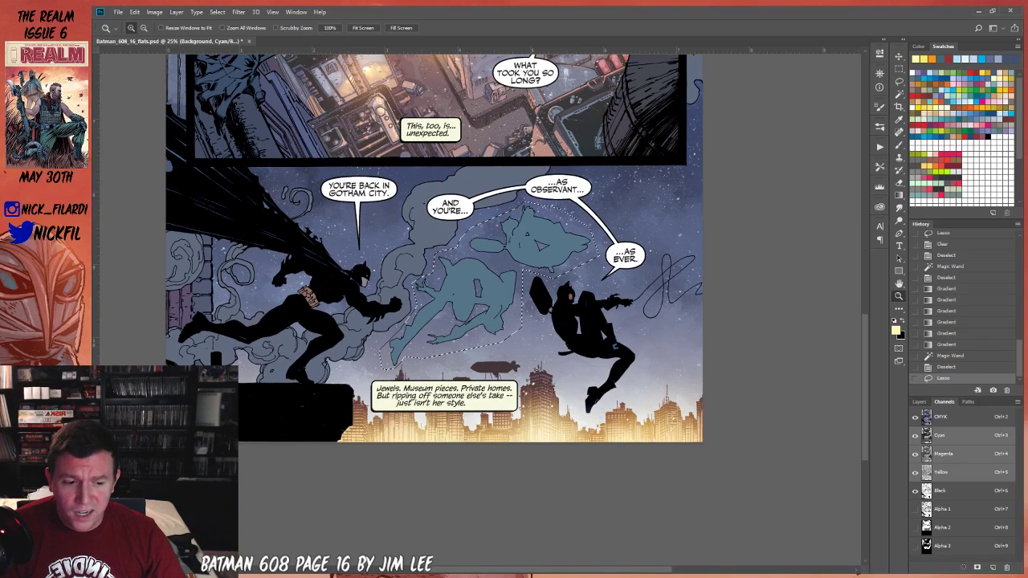
Narrow the lasso selection to the silhouettes' line art with the Magic Wand on the Black channel.
left_click(940, 490)
key("w")
left_click(577, 273)
key("z")
left_click(479, 285)
left_click(480, 285)
left_click_drag(544, 298, 531, 319)
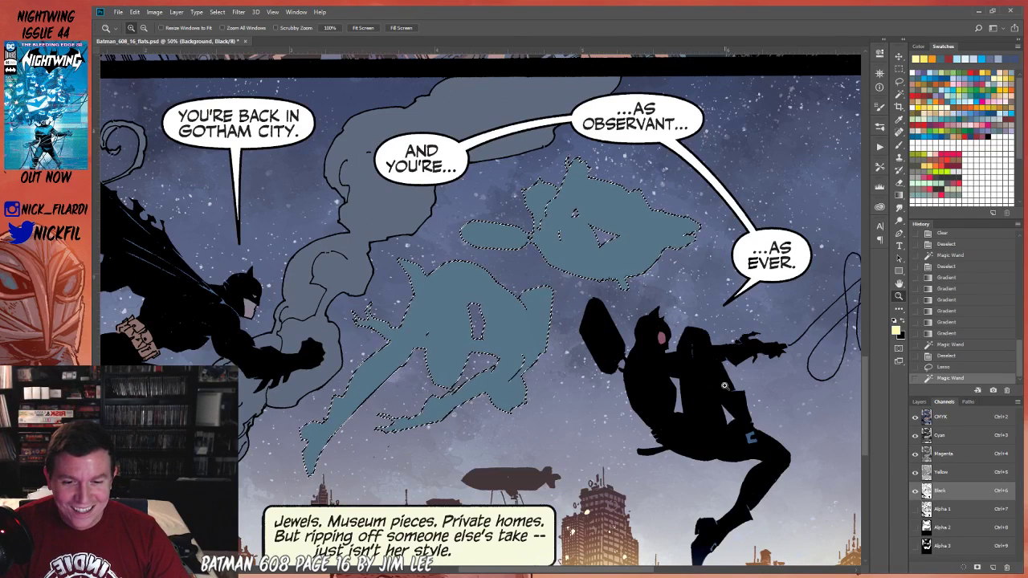
Fill the silhouettes' line art on the Black channel, refill it with dark blue across the full CMYK channels and deselect.
left_click(922, 73)
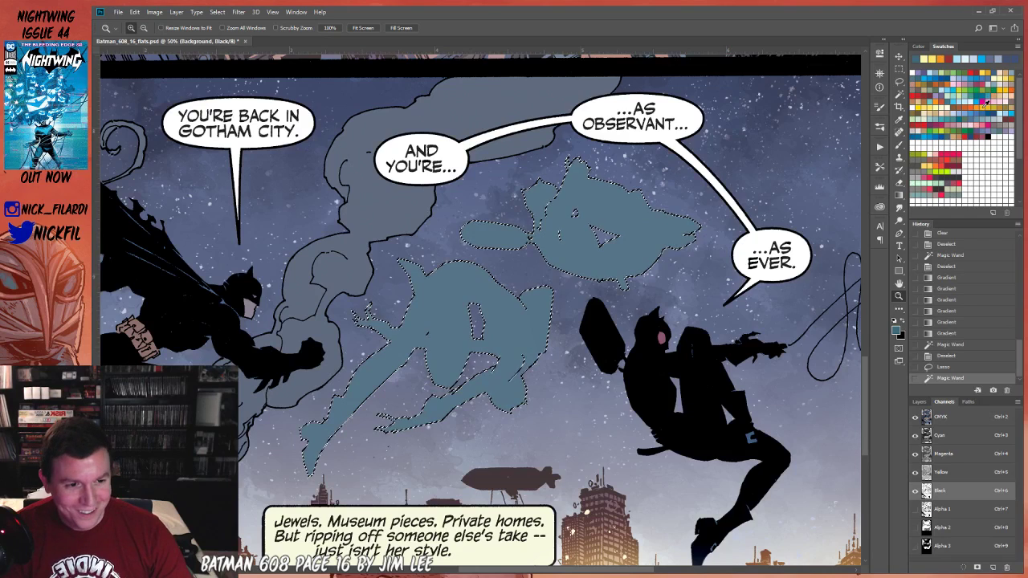
key("alt+BackSpace")
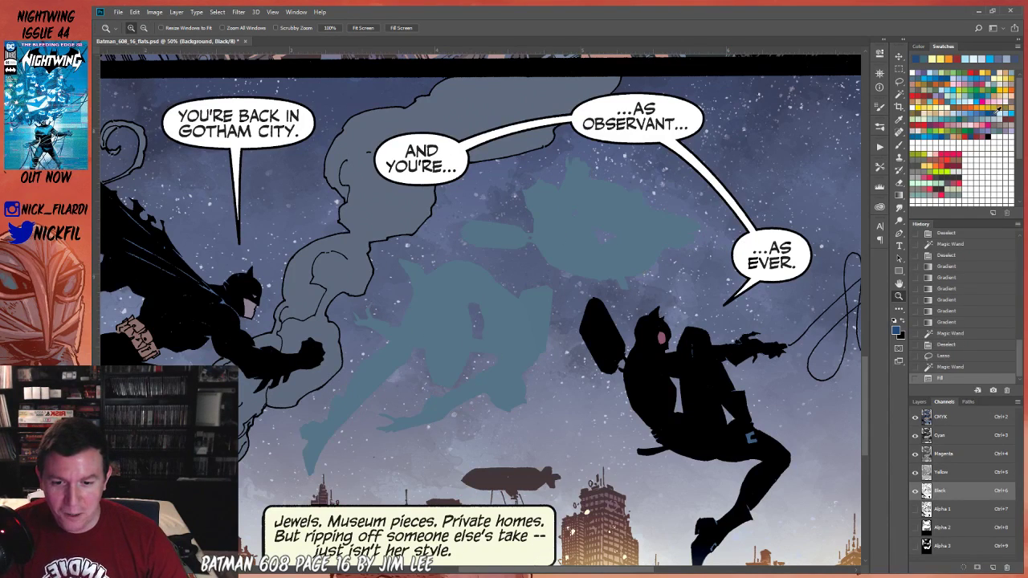
key("ctrl+d")
key("ctrl+z")
left_click(946, 418)
key("alt+BackSpace")
key("ctrl+d")
Select both silhouettes on the Cyan, Magenta and Yellow channels, fill them with bright cyan, fade the fill and deselect.
left_click(530, 330, "alt")
key("w")
left_click(952, 497, "shift")
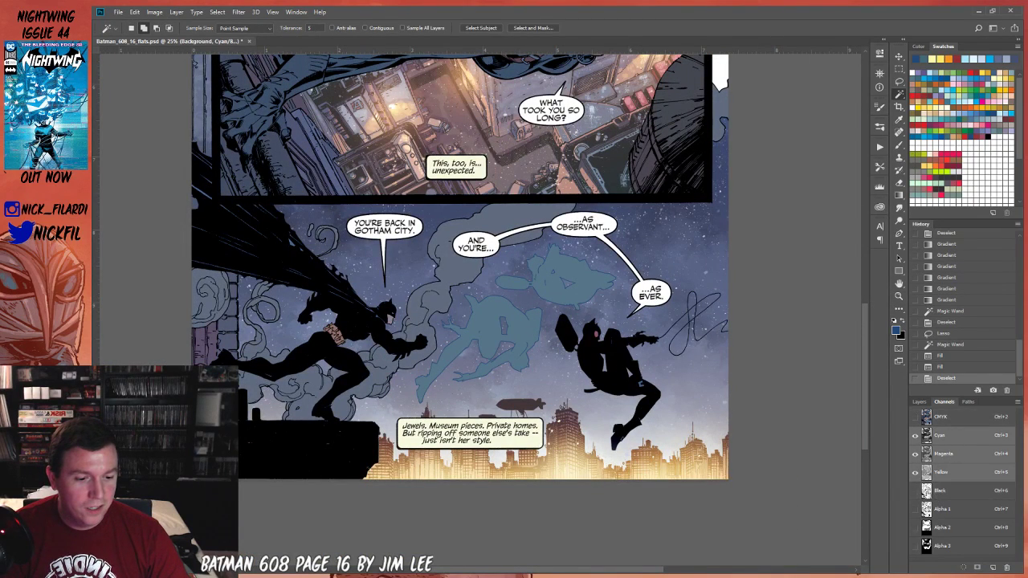
left_click(560, 275)
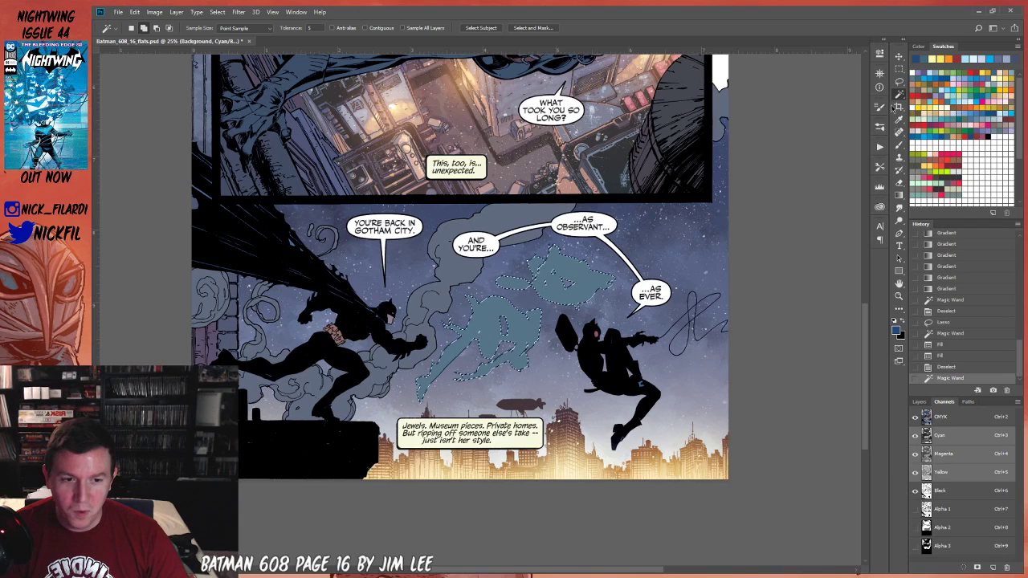
left_click(928, 71)
key("alt+BackSpace")
key("ctrl+shift+f")
key("Return")
key("ctrl+d")
Restore the selection of the two silhouettes by undoing the deselection.
left_click_drag(598, 379, 546, 347)
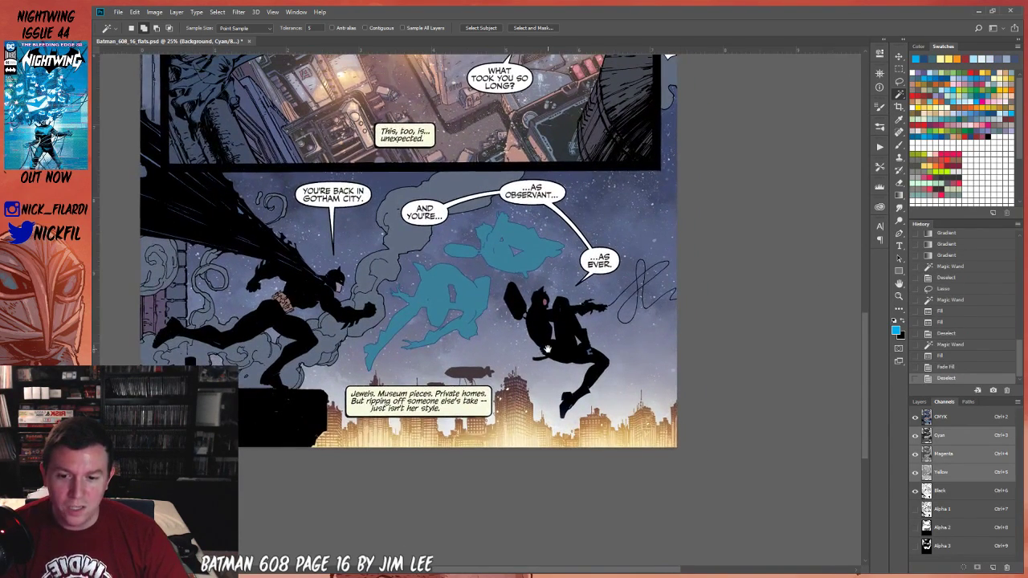
key("z")
left_click(547, 308, "alt")
key("ctrl+z")
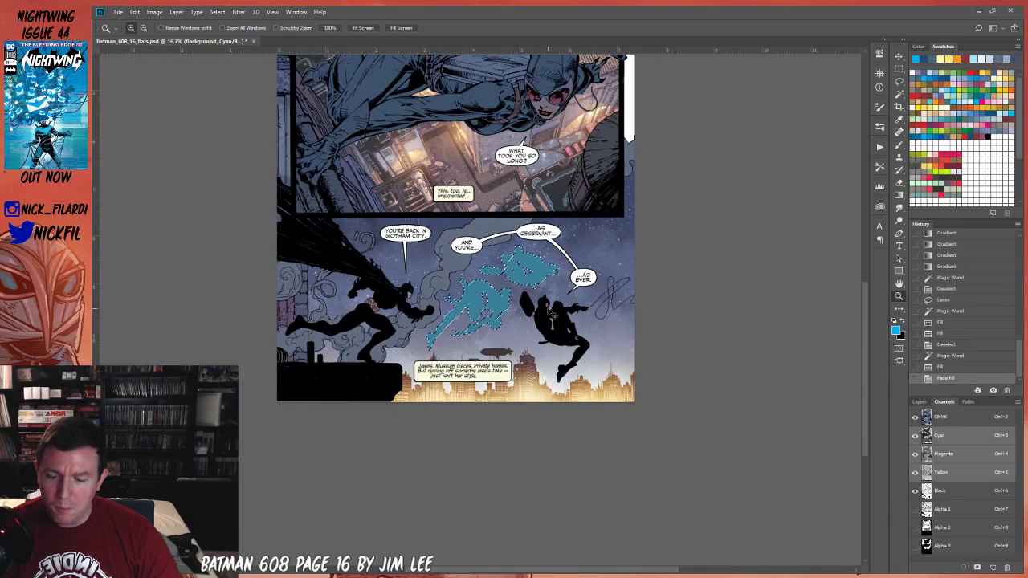
Lighten both silhouettes with a faded white fill and clear the selection.
key("ctrl+d")
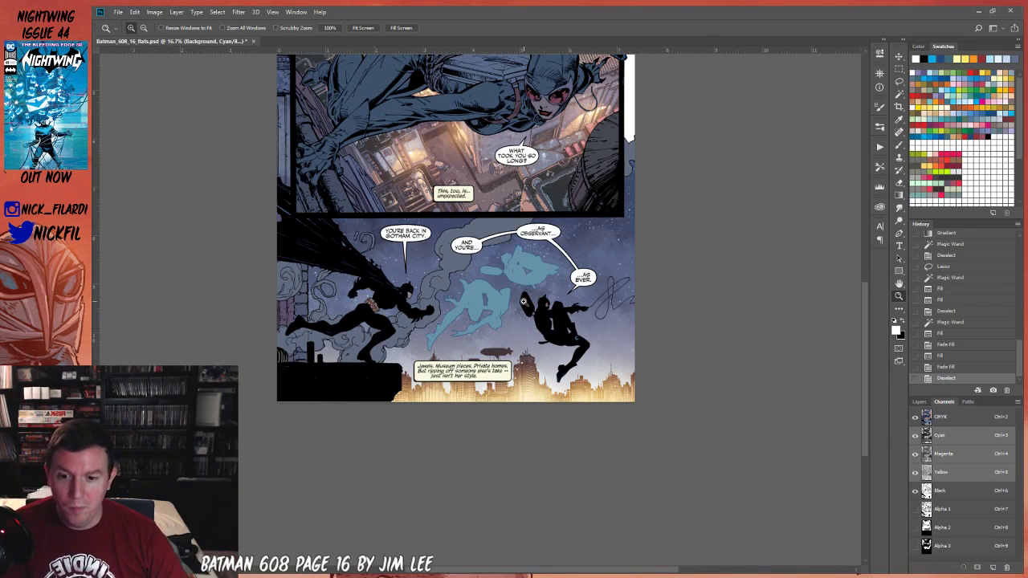
left_click(523, 301)
left_click(523, 301)
key("w")
left_click(562, 295)
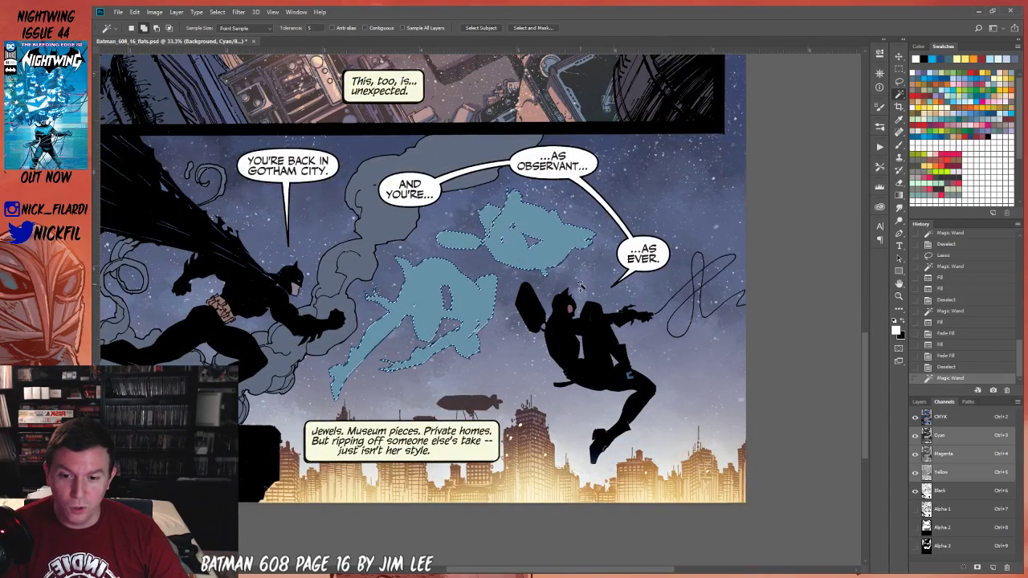
key("ctrl+d")
Select both light blue tumbling silhouettes with the Magic Wand.
left_click_drag(514, 269, 619, 321)
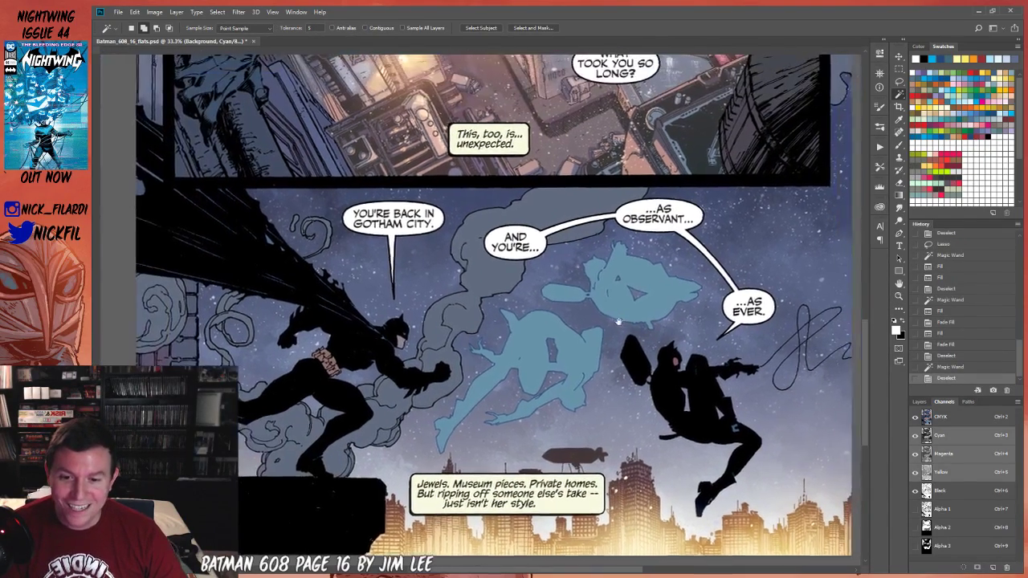
key("z")
left_click(607, 269)
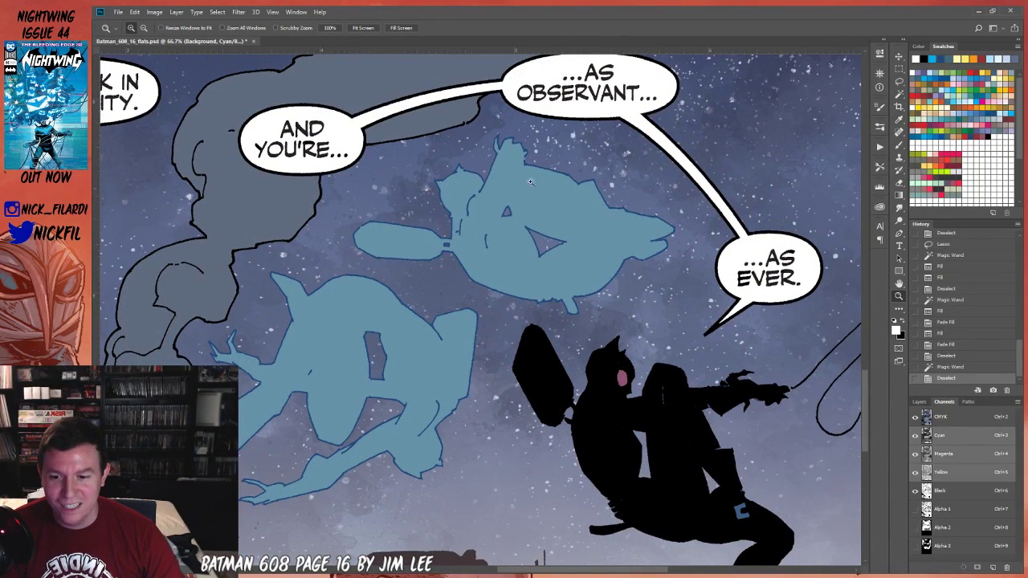
scroll(540, 188, "down", 5)
left_click(542, 229, "alt")
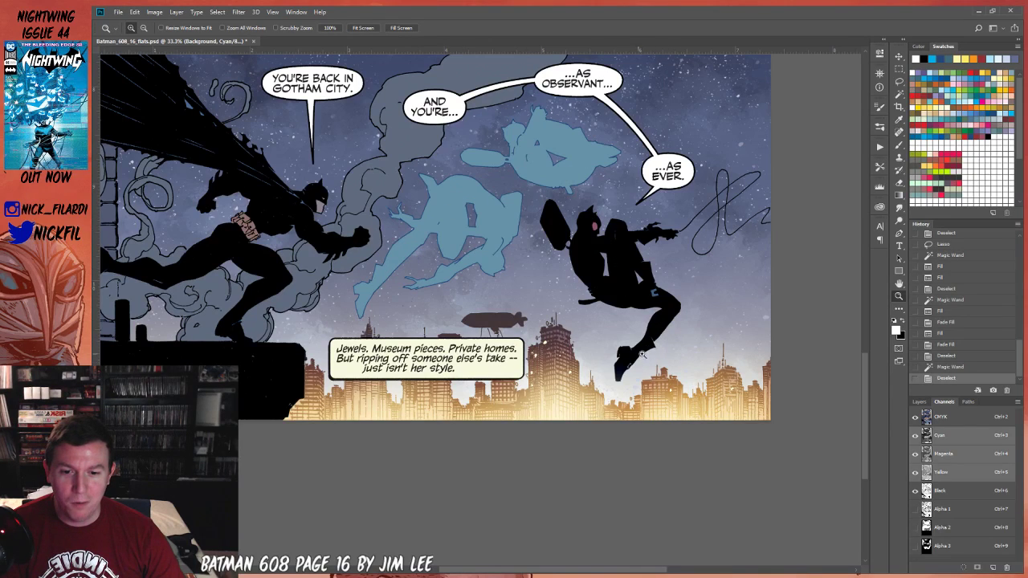
left_click(524, 186)
left_click(583, 181)
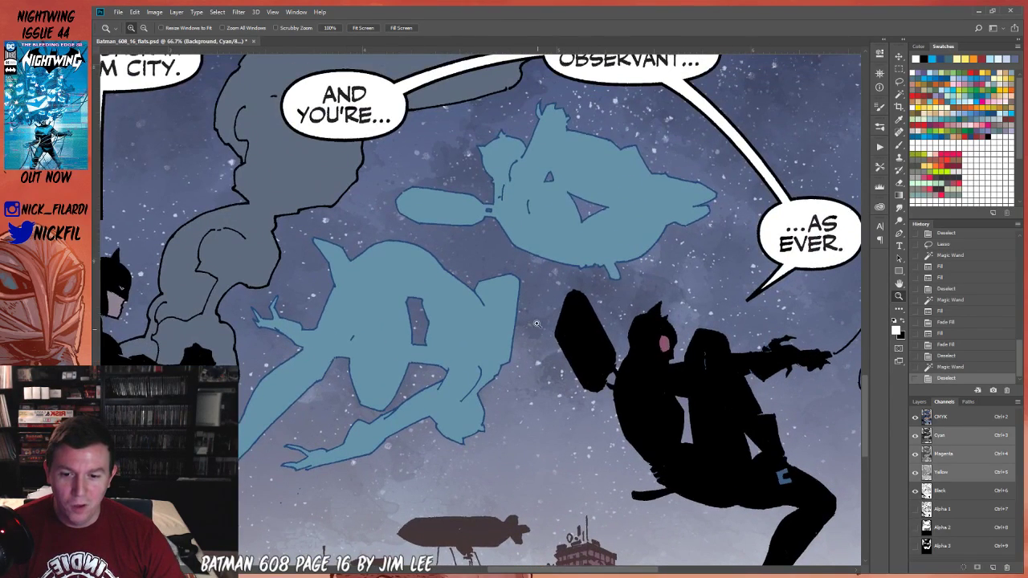
key("w")
left_click(477, 319)
left_click(479, 297)
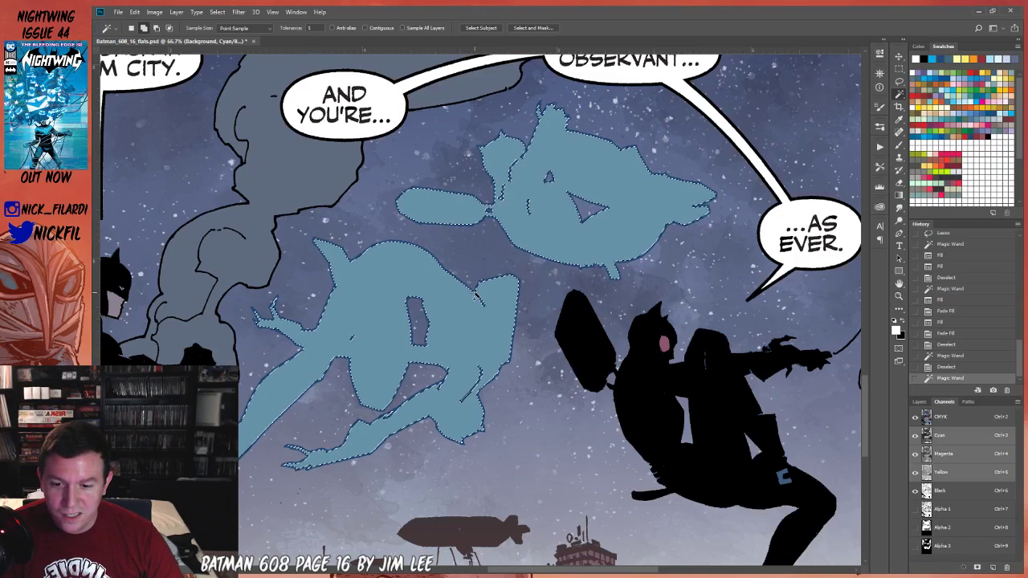
Sample a blue from the night sky and remove the upper silhouette from the selection with the Lasso.
key("l")
key("ctrl+minus")
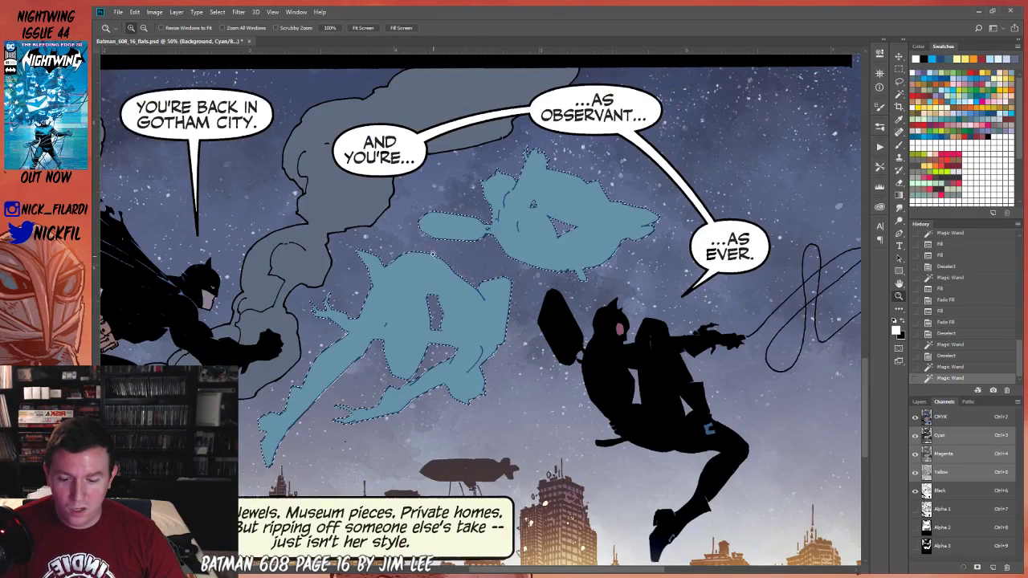
key("z")
key("b")
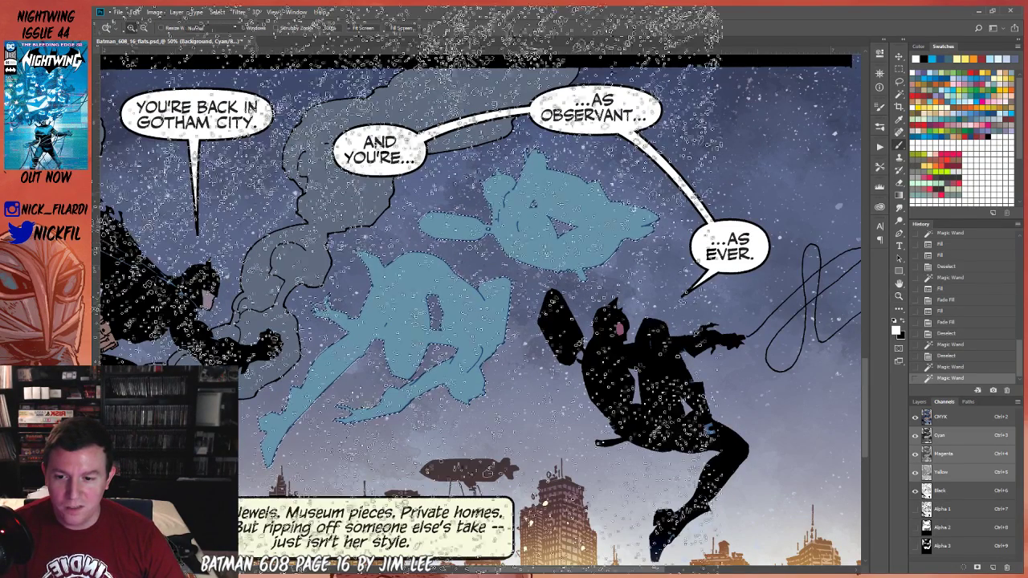
left_click(418, 245, "alt")
key("l")
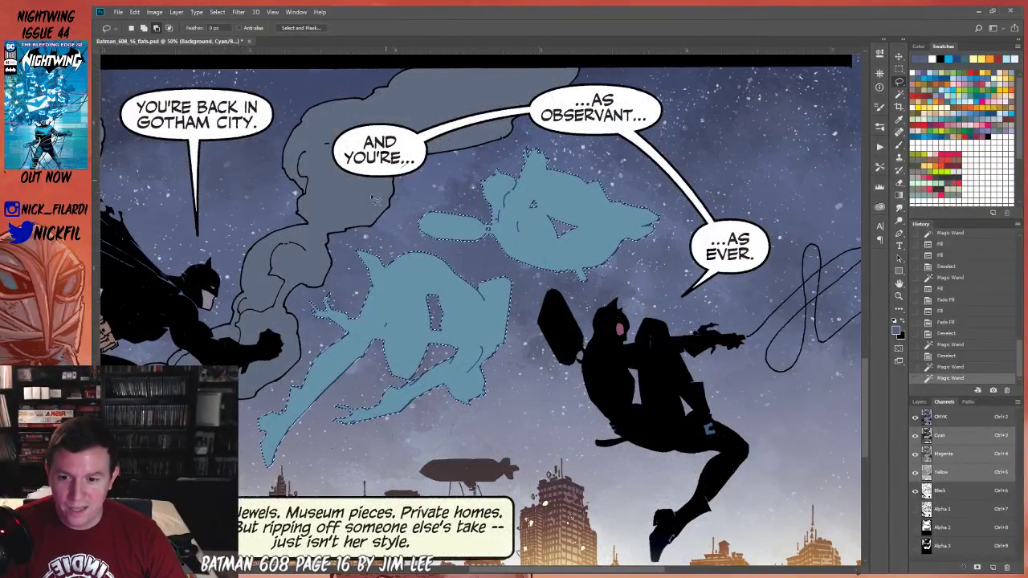
mouse_move(460, 261)
left_mouse_down()
mouse_move(549, 290)
mouse_move(651, 106)
mouse_move(381, 130)
left_mouse_up()
Try a faded fill of the sampled sky blue on the lower silhouette and deselect.
key("z")
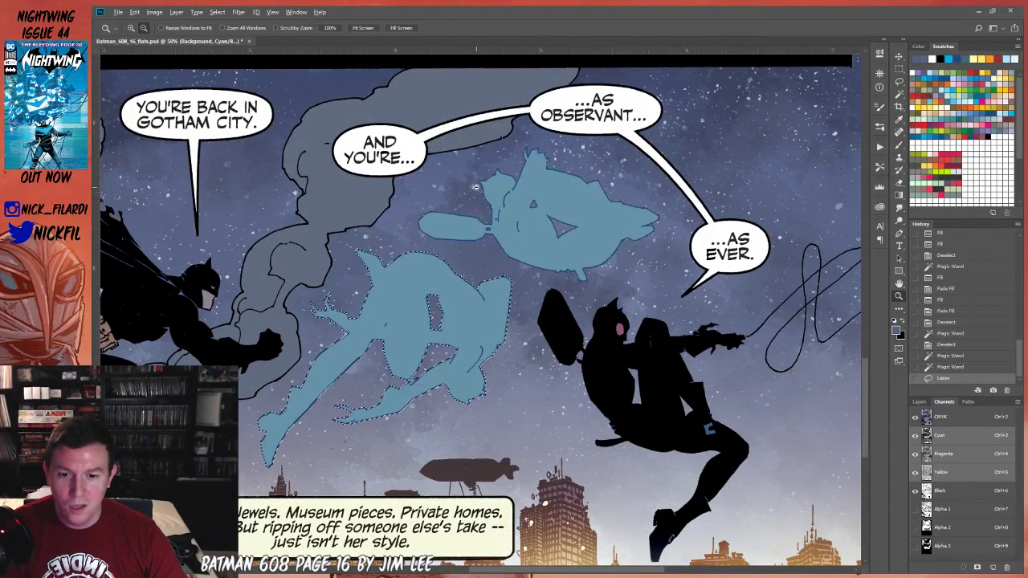
left_click(443, 158, "alt")
left_click(512, 221, "alt")
key("alt+BackSpace")
key("ctrl+shift+f")
key("Return")
key("ctrl+d")
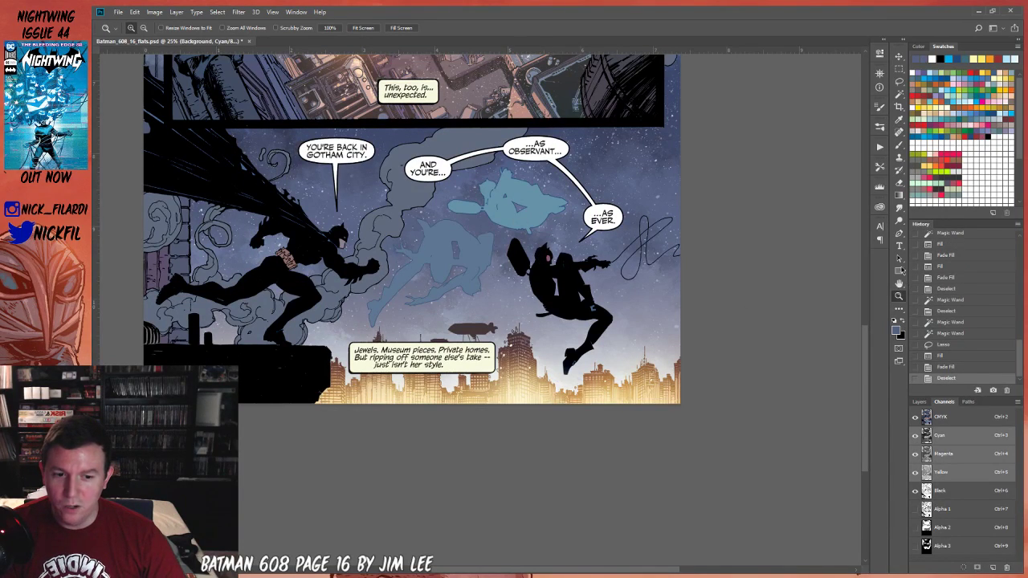
Revert to the two-silhouette selection, exclude the lower figure and try a faded sky-blue fill on the upper one.
left_click(954, 336)
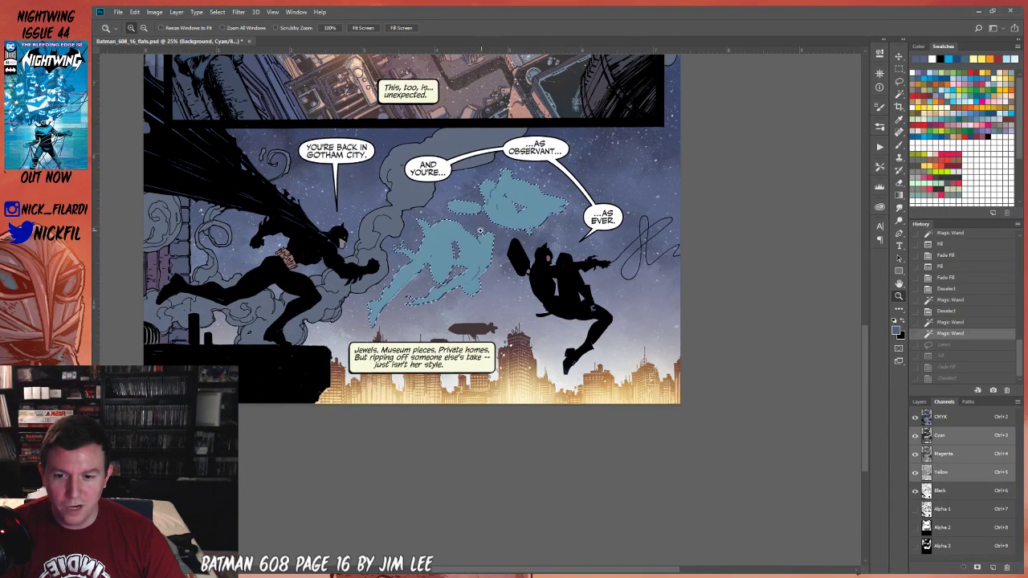
key("l")
mouse_move(502, 311)
left_mouse_down()
mouse_move(332, 341)
mouse_move(332, 221)
left_mouse_up()
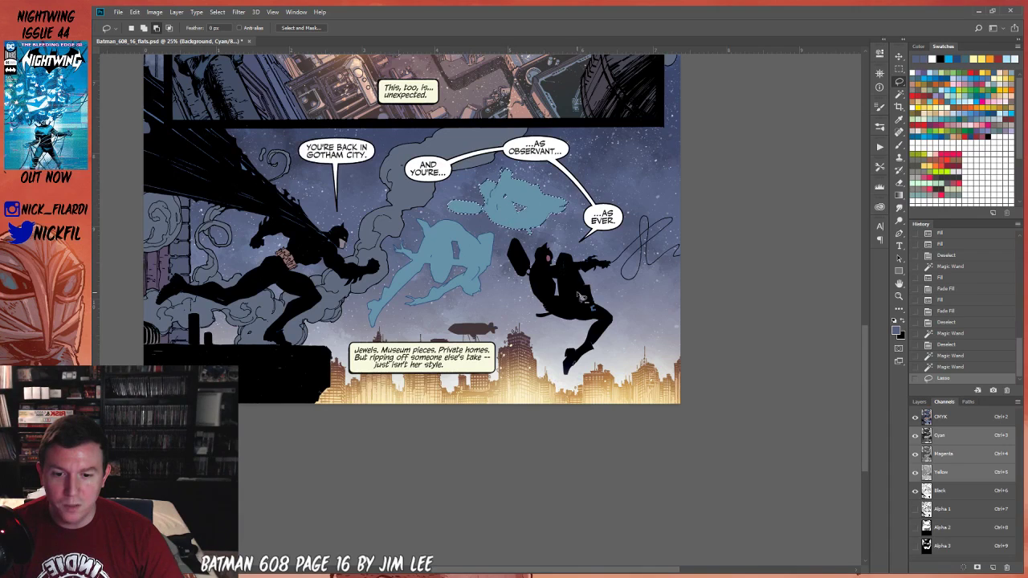
key("alt+BackSpace")
key("ctrl+d")
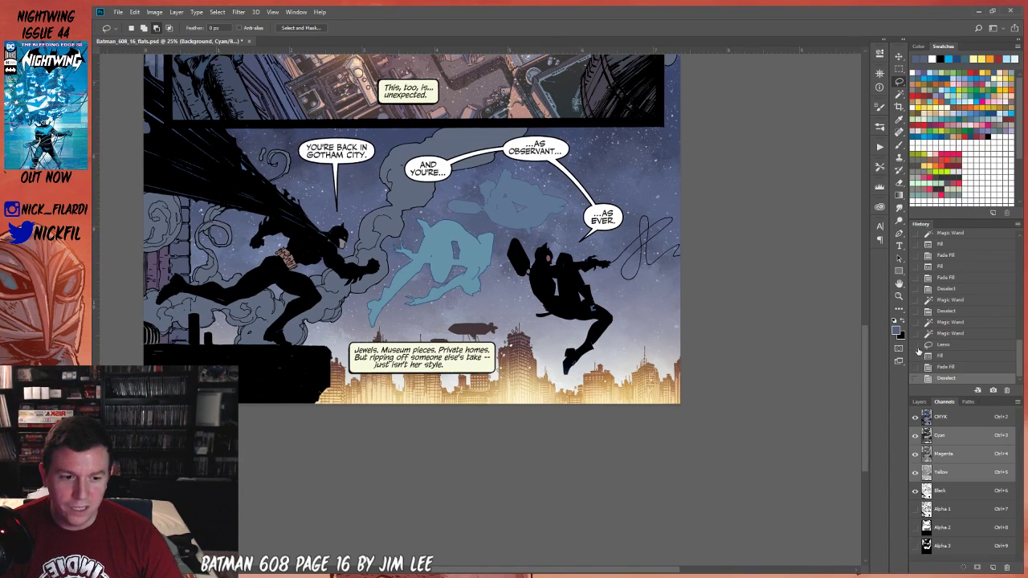
Undo the upper silhouette's fill and select only the lower silhouette with the Magic Wand and Lasso.
left_click(962, 346)
key("ctrl+d")
key("w")
left_click(447, 240)
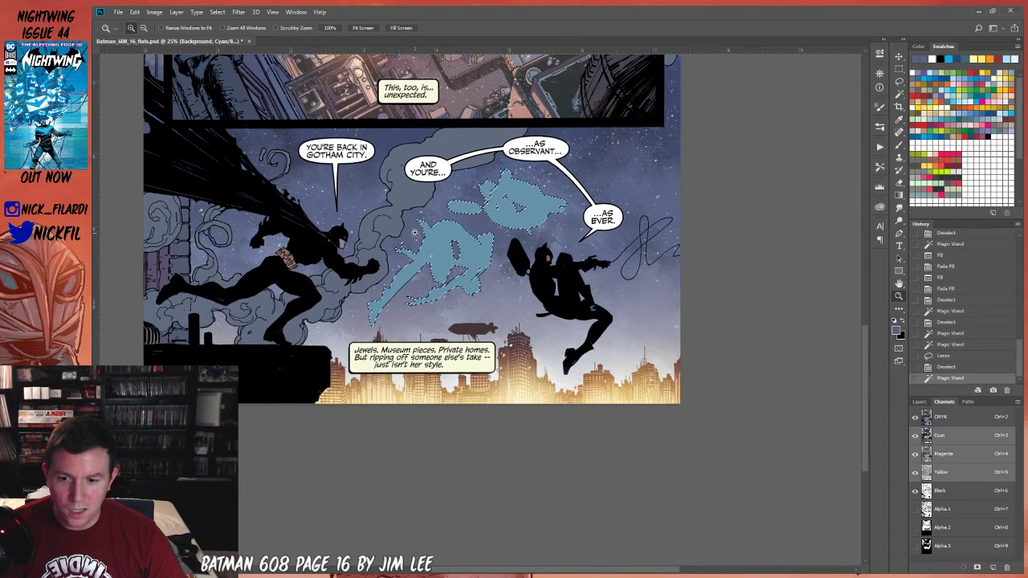
scroll(447, 240, "up", 3)
left_click(471, 217)
key("z")
left_click(547, 227, "alt")
left_click(548, 227, "alt")
key("l")
left_click_drag(600, 241, 649, 259)
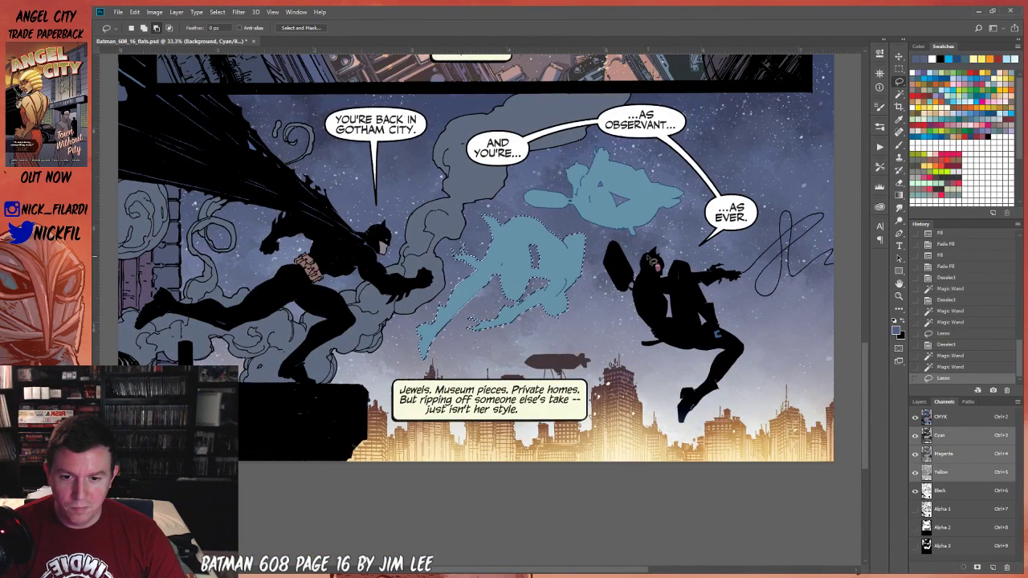
Try a faded white fill on the lower silhouette and deselect.
key("alt+BackSpace")
key("z")
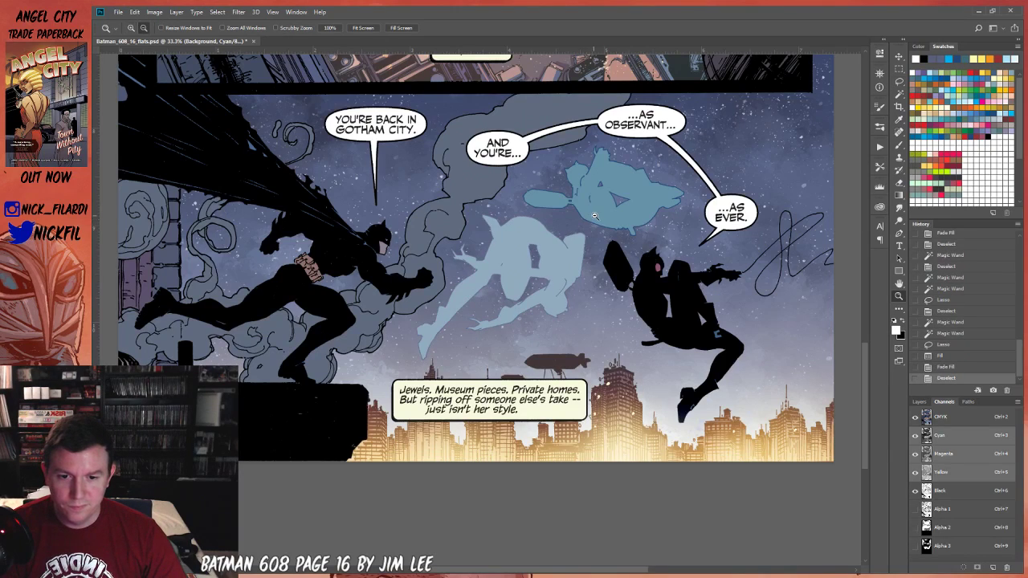
left_click(600, 210, "alt")
Undo the white fill, refill the lower silhouette with faded light cyan and deselect.
left_click(955, 355)
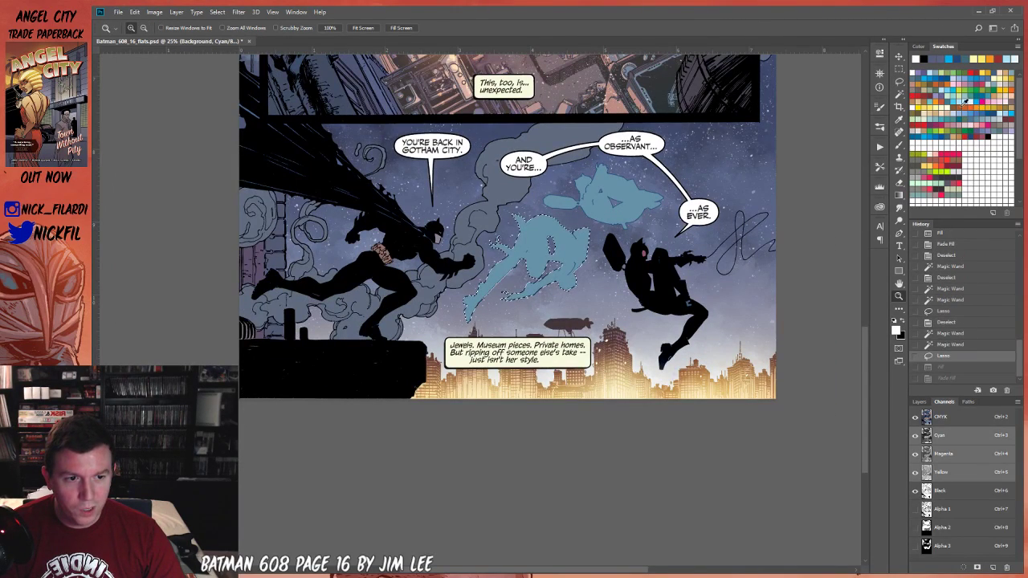
key("alt+BackSpace")
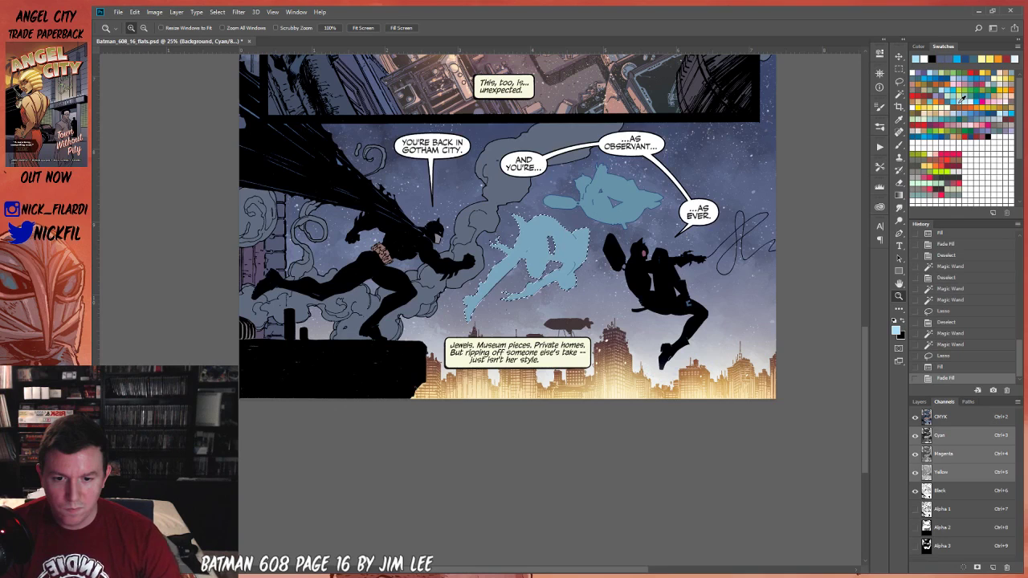
key("ctrl+d")
Review the recolored silhouettes against the bottom panel and the page above.
left_click_drag(650, 273, 531, 273)
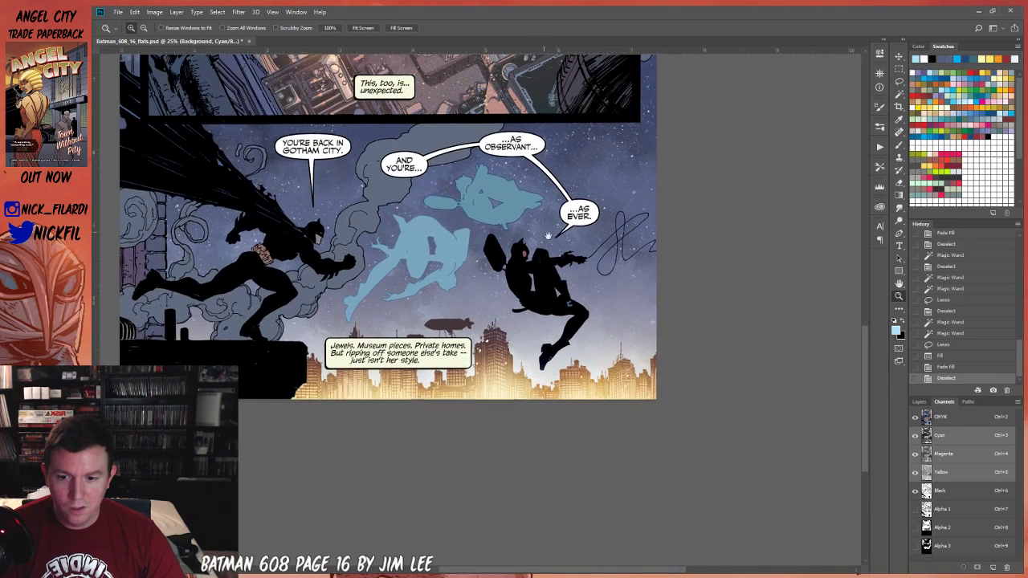
left_click_drag(543, 232, 632, 284)
key("w")
left_click(477, 241)
key("ctrl+d")
key("z")
left_click(562, 265, "alt")
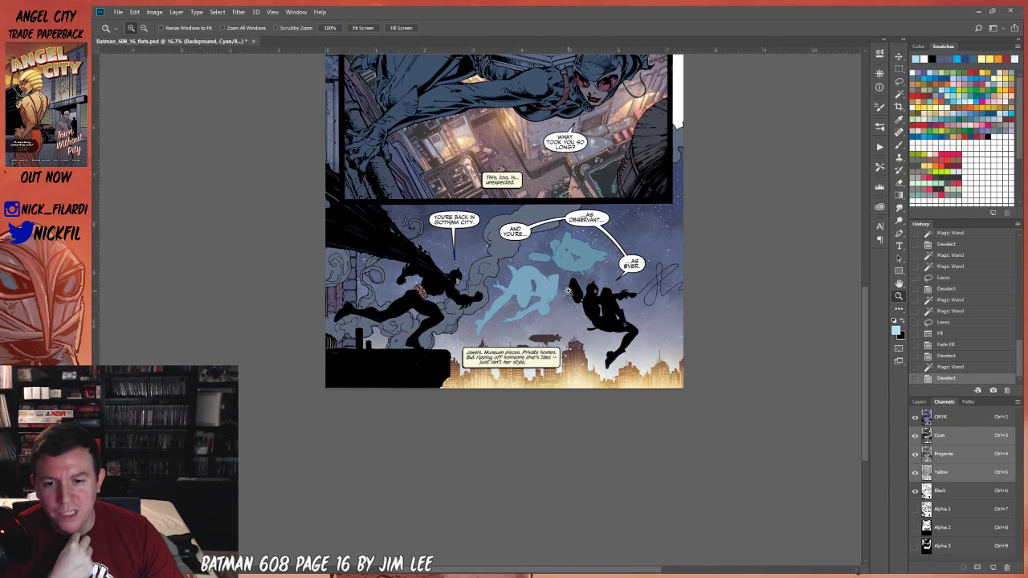
scroll(623, 263, "up", 5)
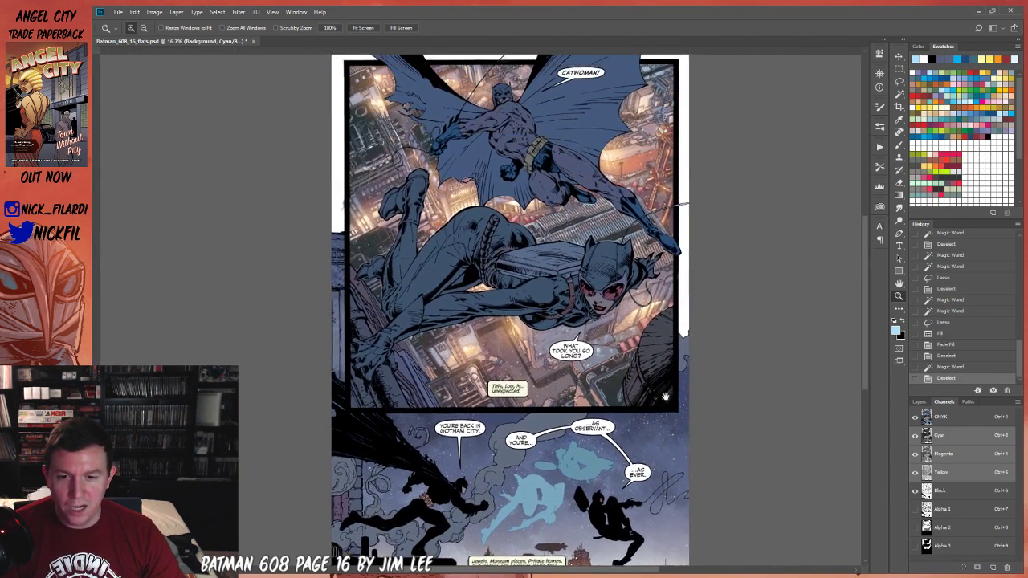
scroll(658, 340, "down", 1)
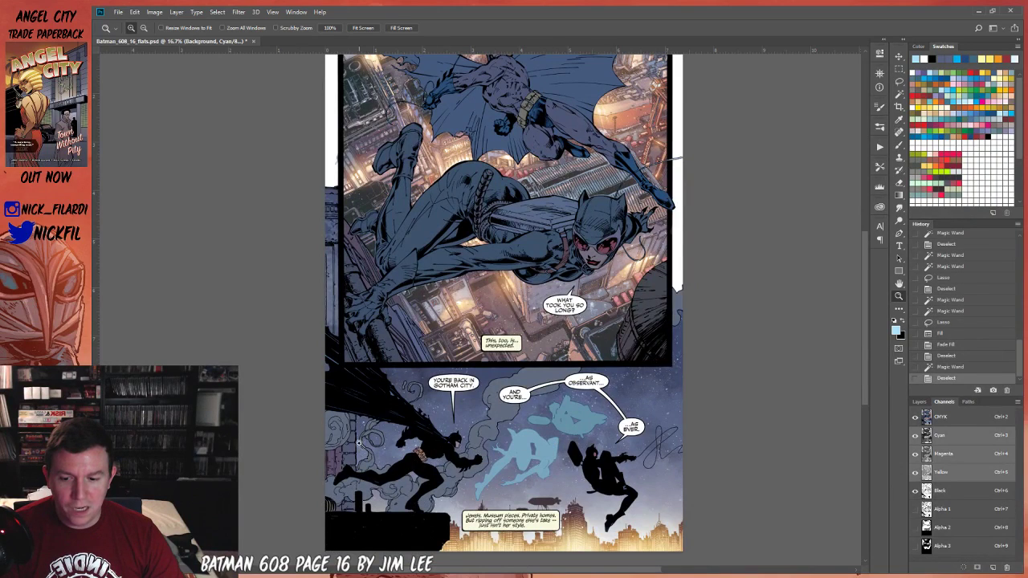
Lasso the smoke swirls on both sides of the brick wall below Batman's cape.
scroll(359, 443, "up", 4)
key("l")
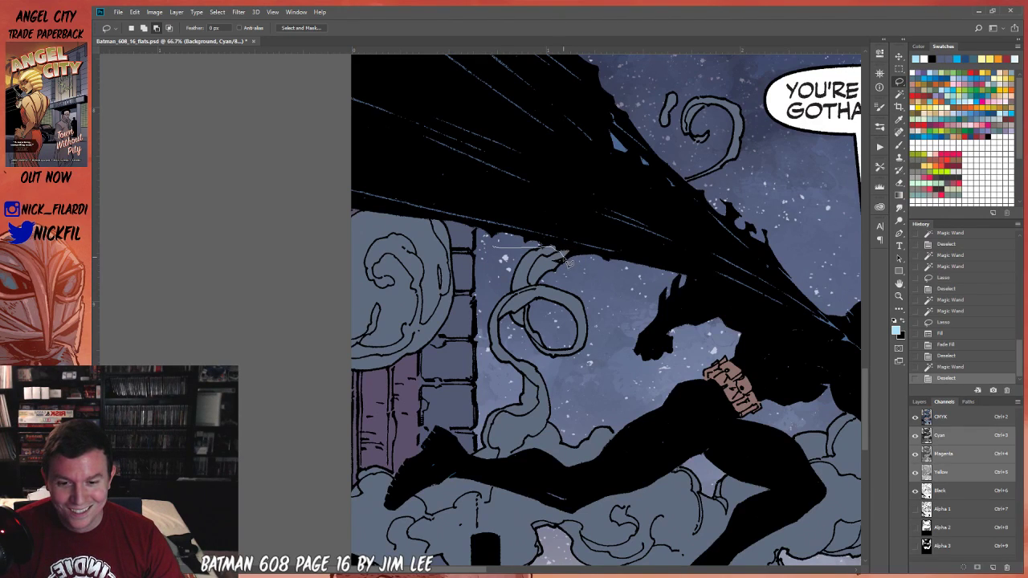
mouse_move(586, 259)
left_mouse_down()
mouse_move(602, 399)
mouse_move(526, 430)
mouse_move(480, 297)
mouse_move(486, 271)
mouse_move(546, 249)
left_mouse_up()
mouse_move(418, 272)
left_mouse_down()
mouse_move(507, 214)
mouse_move(497, 220)
left_mouse_up()
mouse_move(452, 173)
left_mouse_down()
mouse_move(415, 299)
mouse_move(431, 323)
mouse_move(508, 307)
mouse_move(537, 274)
left_mouse_up()
mouse_move(538, 235)
left_mouse_down()
mouse_move(536, 191)
mouse_move(525, 175)
mouse_move(458, 168)
left_mouse_up()
left_click_drag(406, 202, 406, 205)
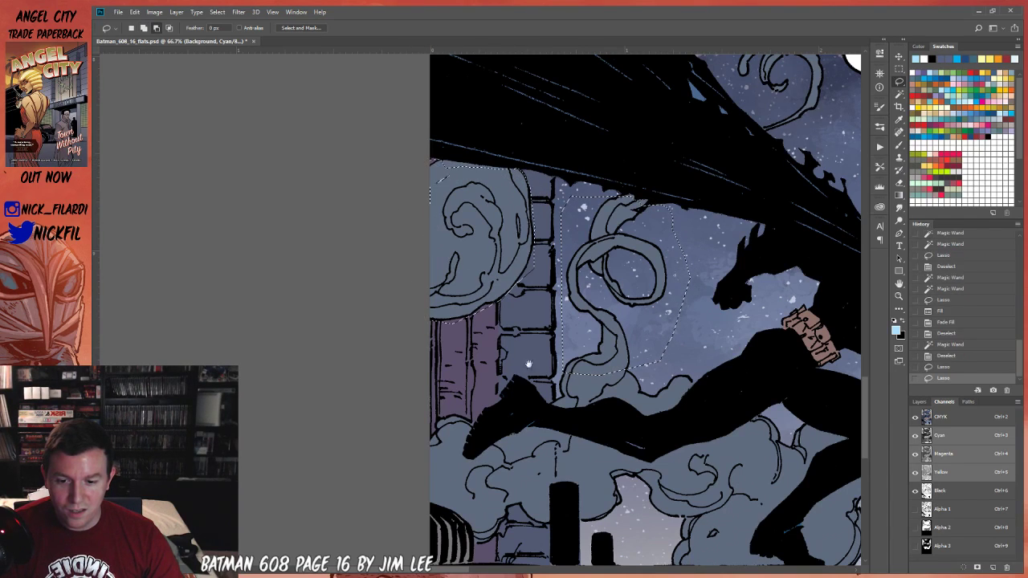
Add the smoke around Batman's trailing leg and above the rooftop ledge to the lasso selection.
left_click_drag(443, 409, 329, 193)
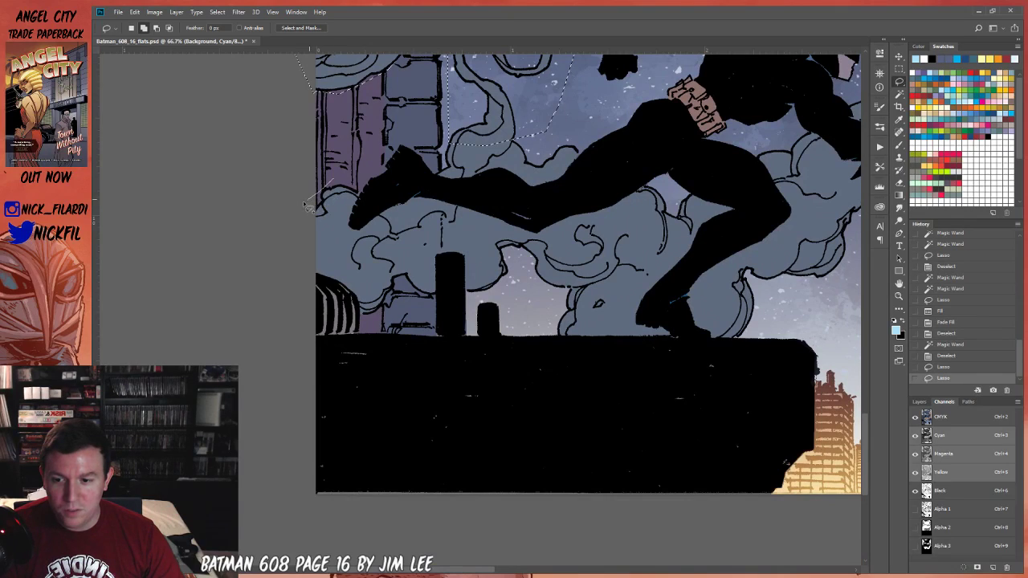
mouse_move(334, 234)
left_mouse_down()
mouse_move(359, 204)
mouse_move(353, 188)
left_mouse_up()
mouse_move(329, 241)
left_mouse_down()
mouse_move(373, 239)
mouse_move(382, 218)
mouse_move(459, 209)
mouse_move(501, 261)
mouse_move(502, 241)
mouse_move(556, 243)
mouse_move(608, 211)
mouse_move(584, 225)
mouse_move(616, 217)
mouse_move(647, 189)
mouse_move(676, 186)
mouse_move(700, 207)
left_mouse_up()
mouse_move(697, 245)
left_mouse_down()
mouse_move(574, 340)
mouse_move(506, 294)
mouse_move(363, 303)
mouse_move(361, 283)
mouse_move(329, 244)
left_mouse_up()
left_click_drag(592, 206, 406, 294)
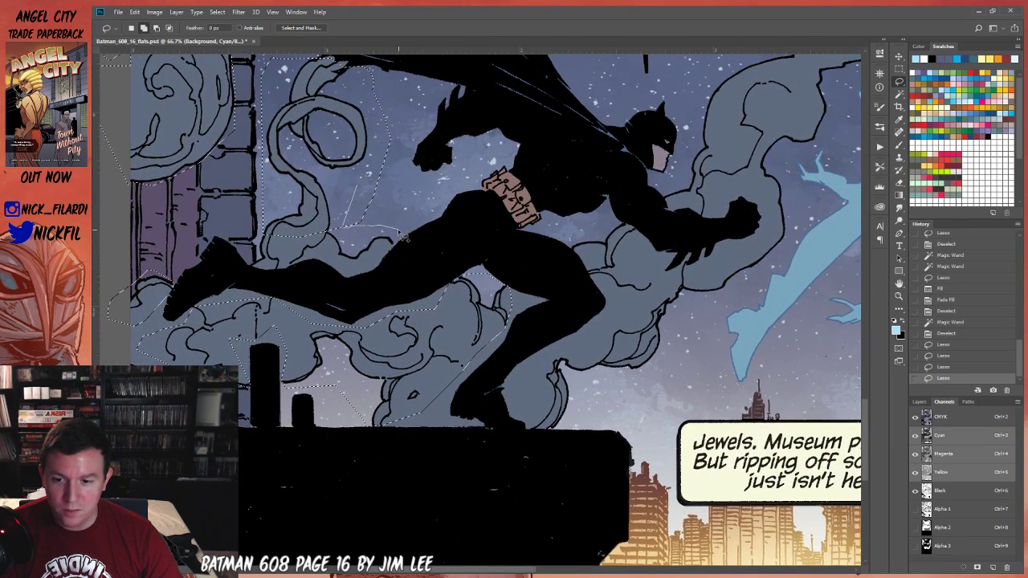
mouse_move(401, 253)
left_mouse_down()
mouse_move(358, 270)
mouse_move(316, 255)
mouse_move(273, 275)
mouse_move(252, 269)
mouse_move(265, 263)
mouse_move(257, 239)
mouse_move(281, 228)
mouse_move(334, 254)
left_mouse_up()
Add the smoke in front of Batman's bent front leg, down to the ledge, to the lasso selection.
left_click_drag(534, 235, 302, 223)
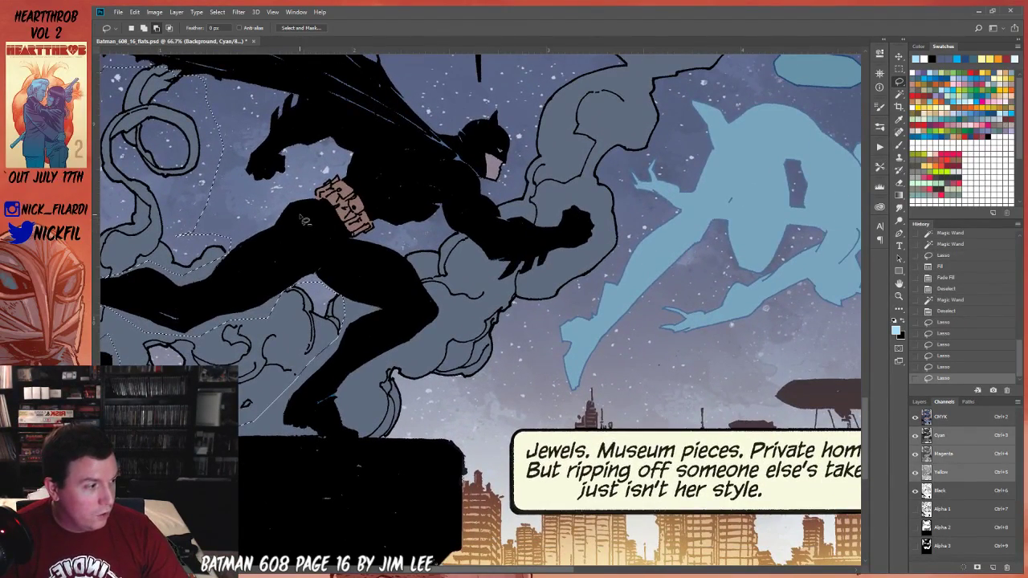
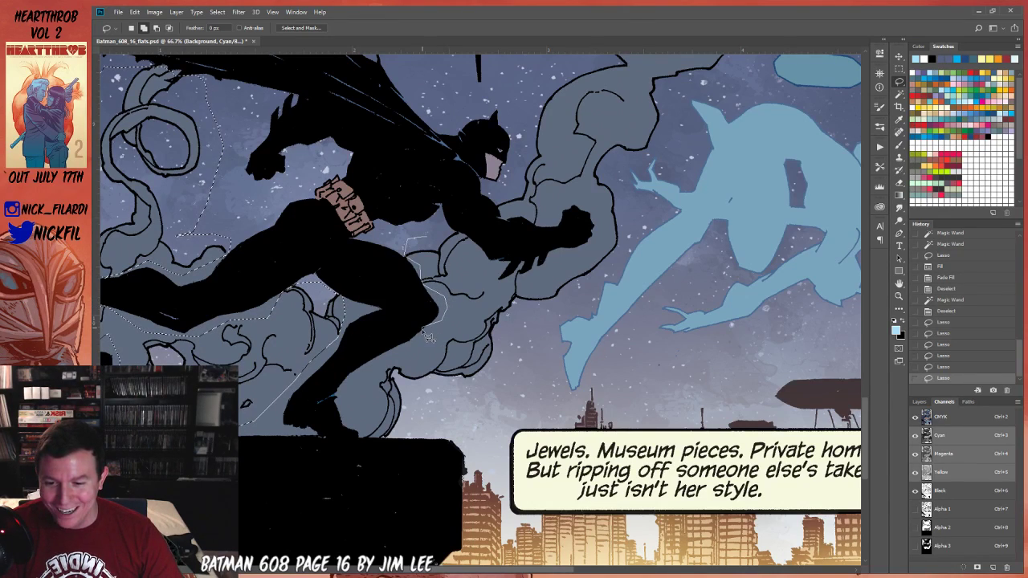
left_click(358, 392)
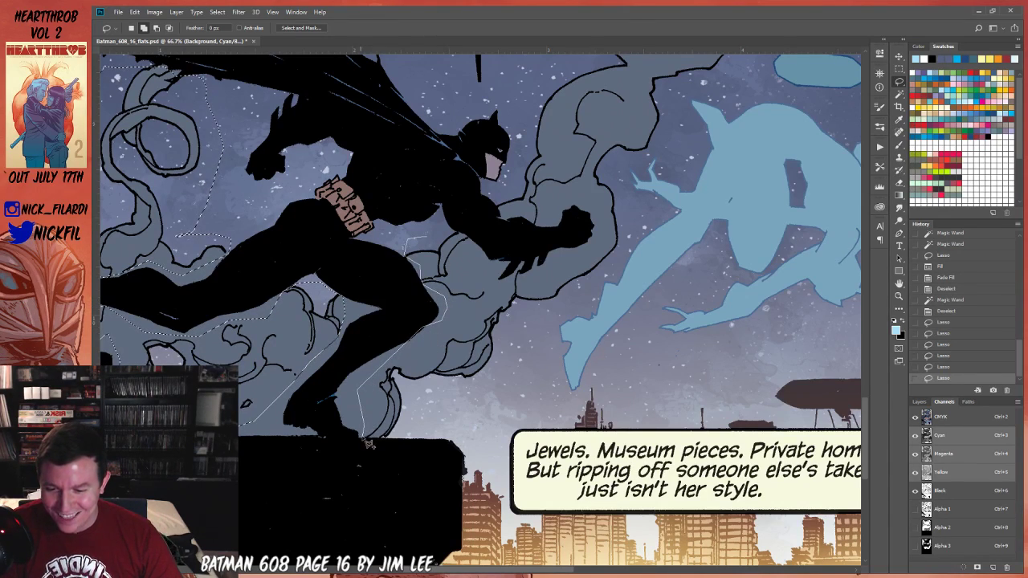
left_click(390, 444)
left_click(522, 377)
left_click(522, 304)
left_click(440, 231)
left_click(415, 265)
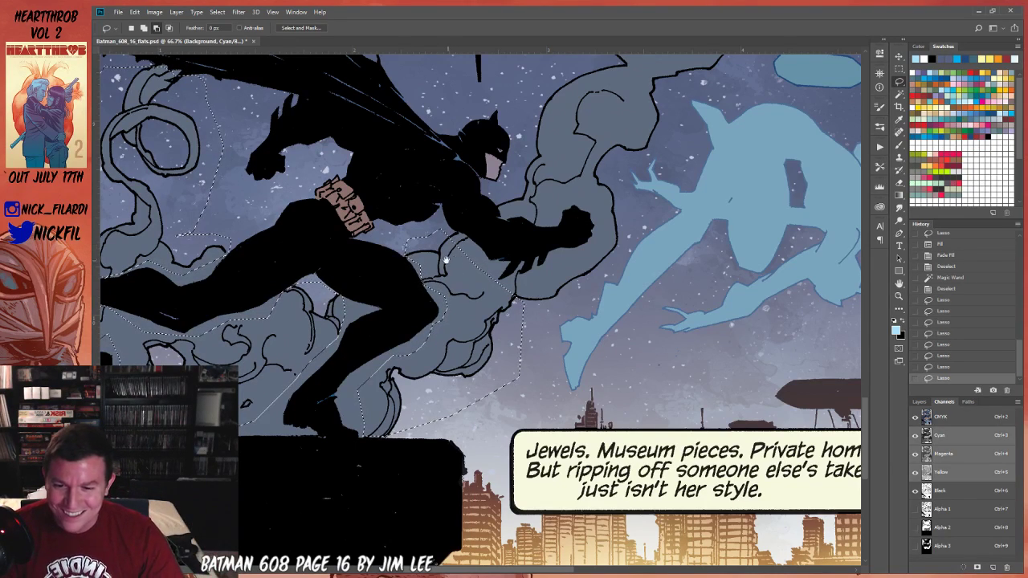
Add the smoke around Batman's forward arm and fist to the lasso selection.
scroll(409, 281, "up", 2)
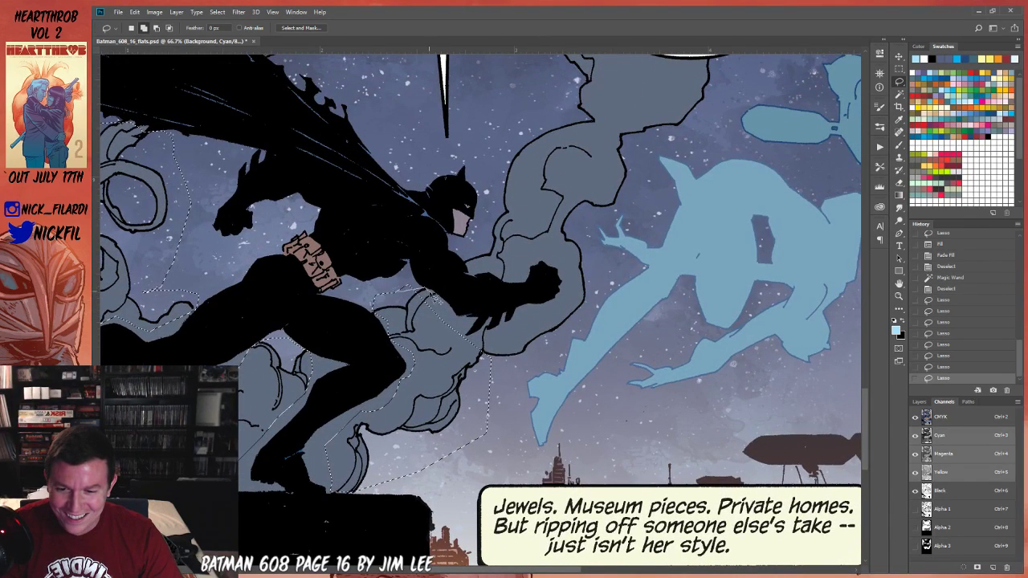
mouse_move(442, 337)
left_mouse_down()
mouse_move(486, 340)
mouse_move(467, 357)
mouse_move(494, 329)
mouse_move(490, 343)
mouse_move(506, 357)
mouse_move(566, 323)
mouse_move(549, 323)
mouse_move(593, 291)
mouse_move(582, 319)
mouse_move(530, 367)
mouse_move(474, 391)
left_mouse_up()
scroll(419, 245, "up", 3)
scroll(419, 245, "right", 3)
left_click_drag(418, 211, 380, 368)
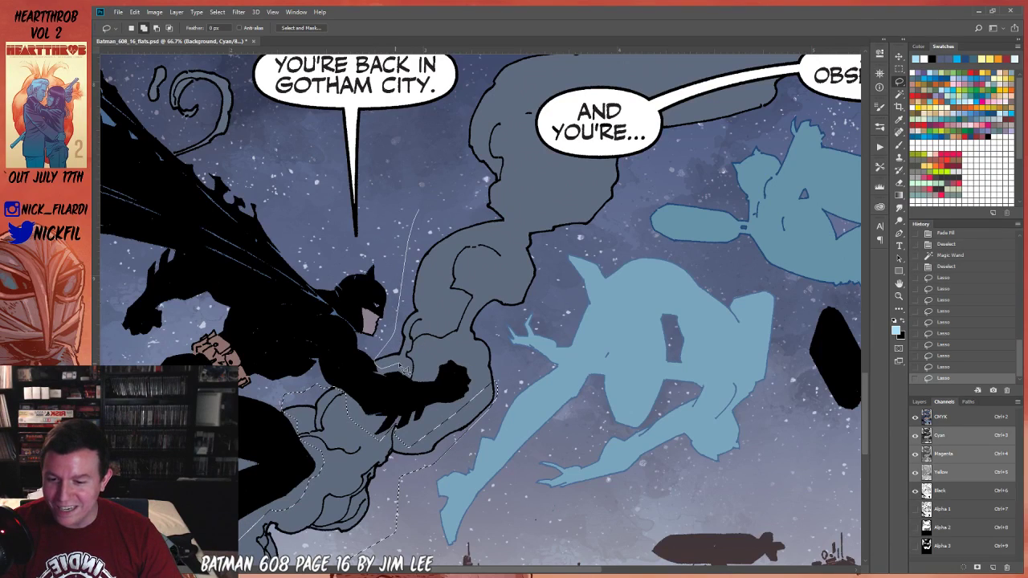
mouse_move(485, 393)
left_mouse_down()
mouse_move(484, 316)
mouse_move(496, 329)
mouse_move(543, 305)
mouse_move(555, 268)
mouse_move(530, 217)
mouse_move(429, 205)
left_mouse_up()
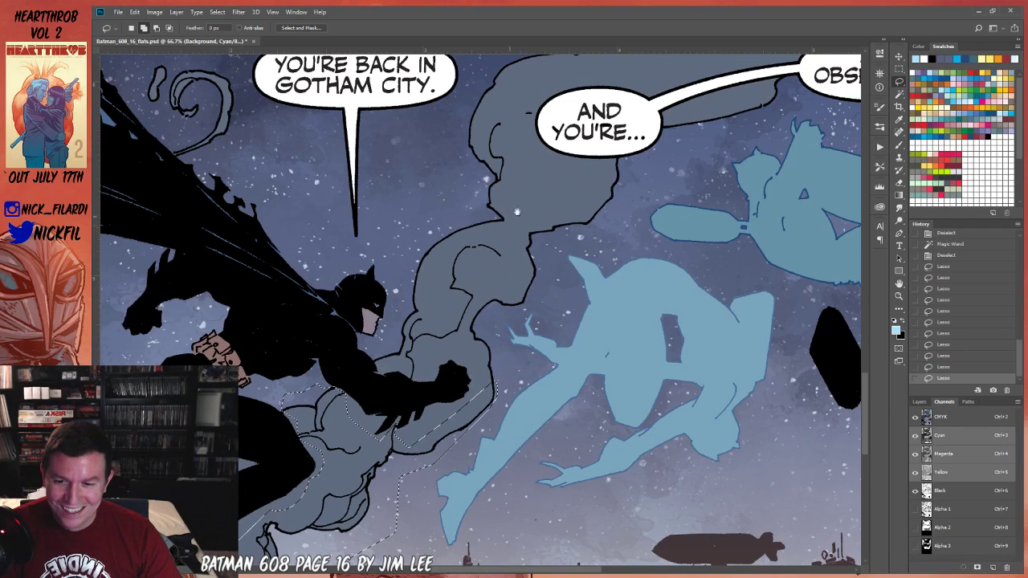
Add the smoke column rising from Batman's fist past the speech balloons to the panel's upper border to the lasso selection.
left_click_drag(506, 217, 468, 408)
mouse_move(472, 245)
left_mouse_down()
mouse_move(445, 395)
mouse_move(488, 324)
mouse_move(472, 241)
left_mouse_up()
mouse_move(481, 366)
left_mouse_down()
mouse_move(572, 350)
mouse_move(590, 356)
mouse_move(607, 387)
mouse_move(594, 409)
mouse_move(498, 454)
mouse_move(482, 367)
left_mouse_up()
mouse_move(385, 349)
left_mouse_down()
mouse_move(552, 368)
mouse_move(647, 357)
left_mouse_up()
mouse_move(399, 243)
left_mouse_down()
mouse_move(364, 277)
mouse_move(377, 332)
mouse_move(387, 328)
mouse_move(405, 365)
mouse_move(449, 363)
mouse_move(483, 329)
mouse_move(437, 247)
left_mouse_up()
mouse_move(722, 249)
left_mouse_down()
mouse_move(318, 289)
mouse_move(329, 345)
mouse_move(478, 321)
mouse_move(407, 325)
mouse_move(496, 322)
left_mouse_up()
left_click_drag(568, 392, 457, 236)
mouse_move(389, 276)
left_mouse_down()
mouse_move(392, 297)
mouse_move(496, 265)
mouse_move(514, 240)
mouse_move(503, 231)
mouse_move(441, 342)
mouse_move(315, 423)
left_mouse_up()
mouse_move(409, 256)
left_mouse_down()
mouse_move(451, 270)
mouse_move(486, 251)
mouse_move(467, 243)
mouse_move(421, 252)
mouse_move(451, 262)
mouse_move(451, 249)
mouse_move(552, 299)
mouse_move(525, 346)
left_mouse_up()
Narrow the lassoed smoke area to its black line art with the Magic Wand on the Black channel.
key("z")
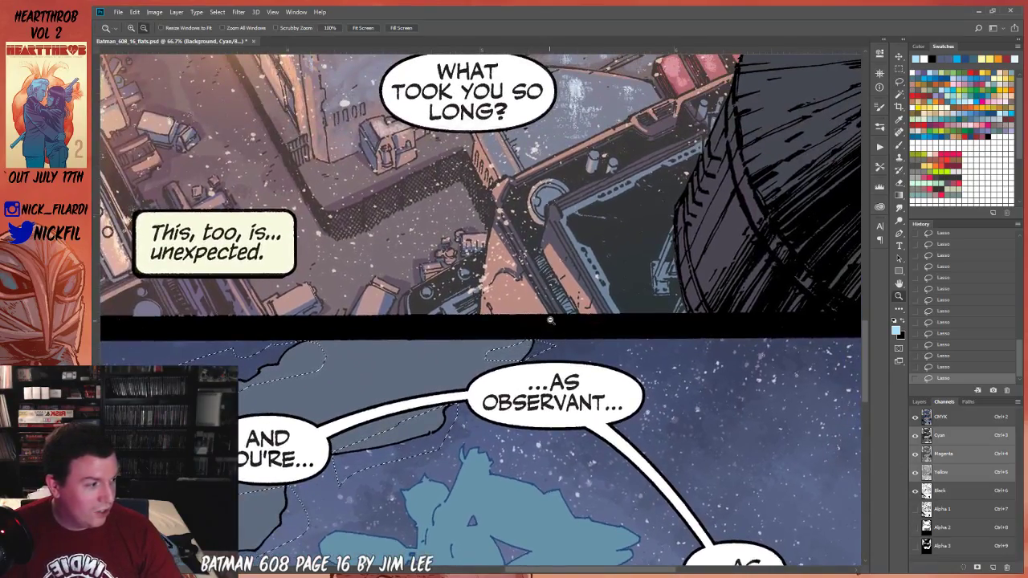
left_click(530, 348, "alt")
scroll(548, 351, "left", 3)
scroll(548, 351, "down", 2)
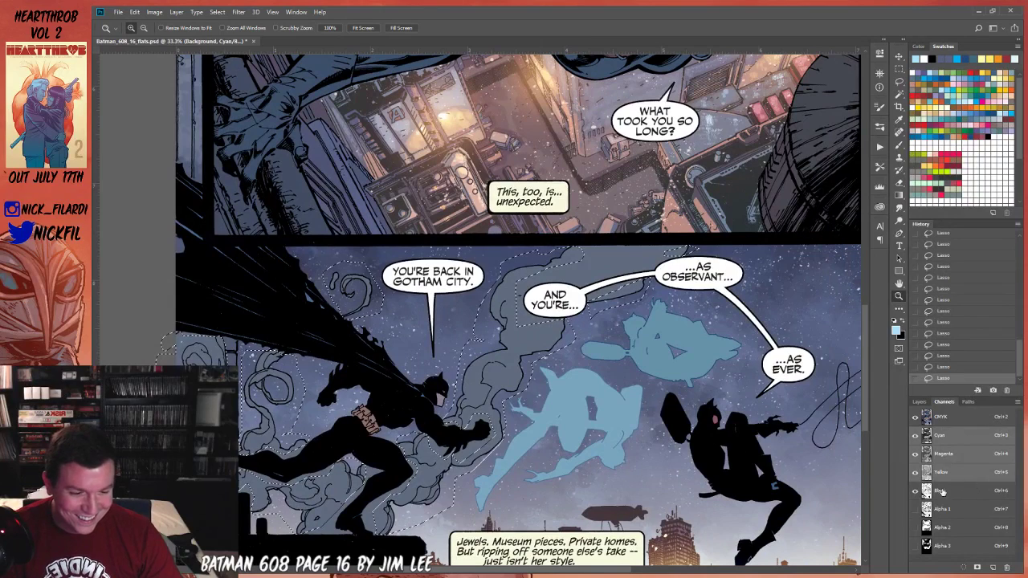
left_click(942, 490)
key("w")
left_click(582, 352)
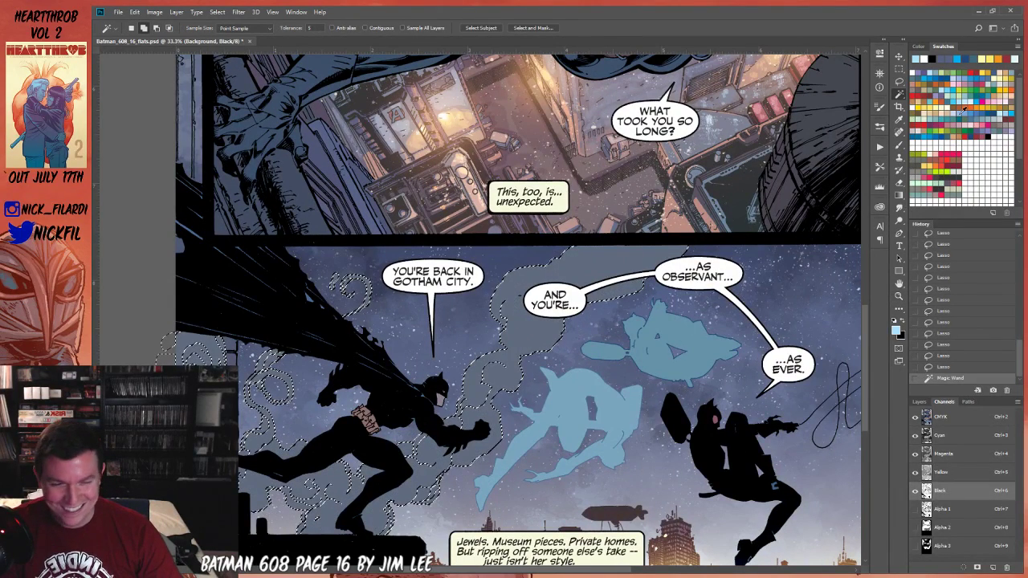
Fill the selected smoke line art with the default foreground colour on the Black channel, fade the fill and deselect.
left_click(917, 77)
key("alt+BackSpace")
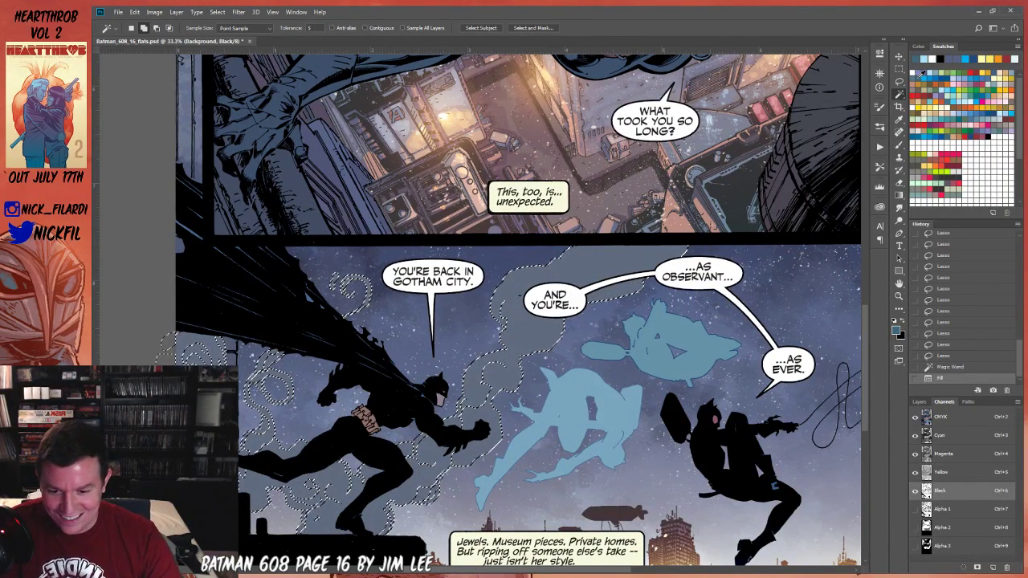
key("d")
key("alt+BackSpace")
key("ctrl+shift+f")
key("Return")
key("ctrl+alt+space")
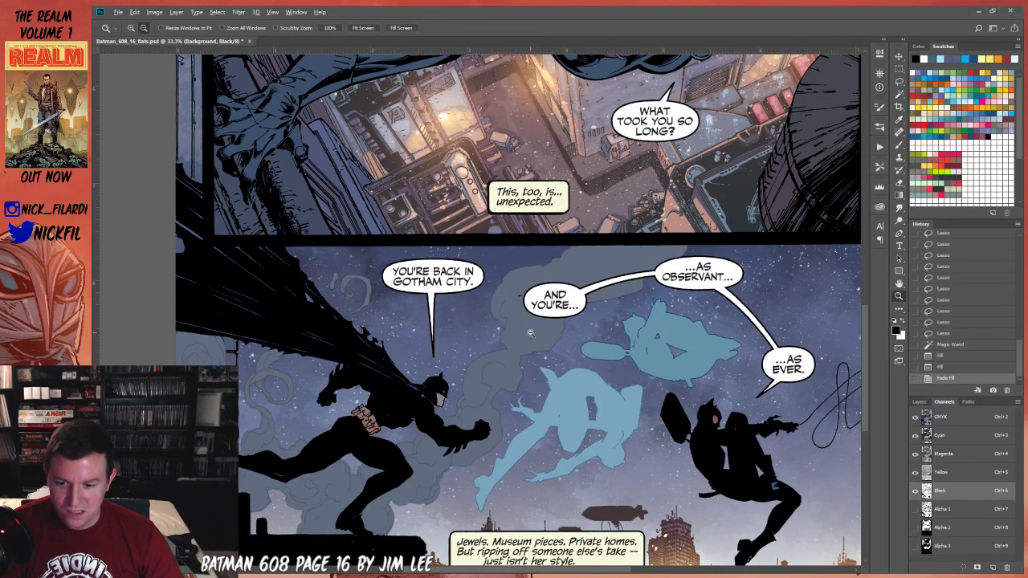
left_click(529, 332)
key("ctrl+d")
scroll(478, 326, "down", 3)
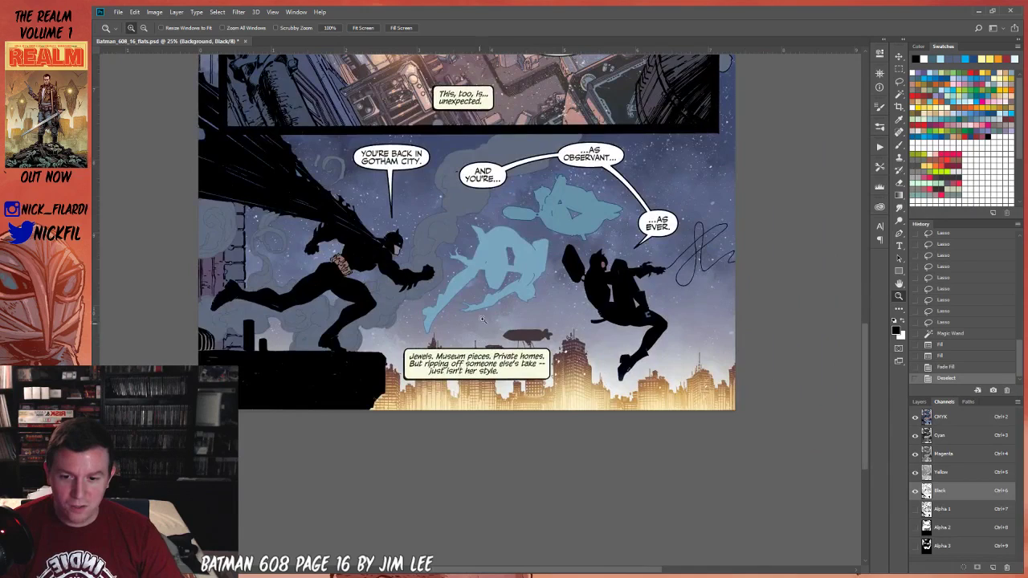
Select the bottom panel's smoke with the Magic Wand, targeting only the Cyan, Magenta and Yellow channels.
left_click(478, 326, "alt")
key("w")
left_click(371, 305)
key("ctrl+d")
left_click(941, 417)
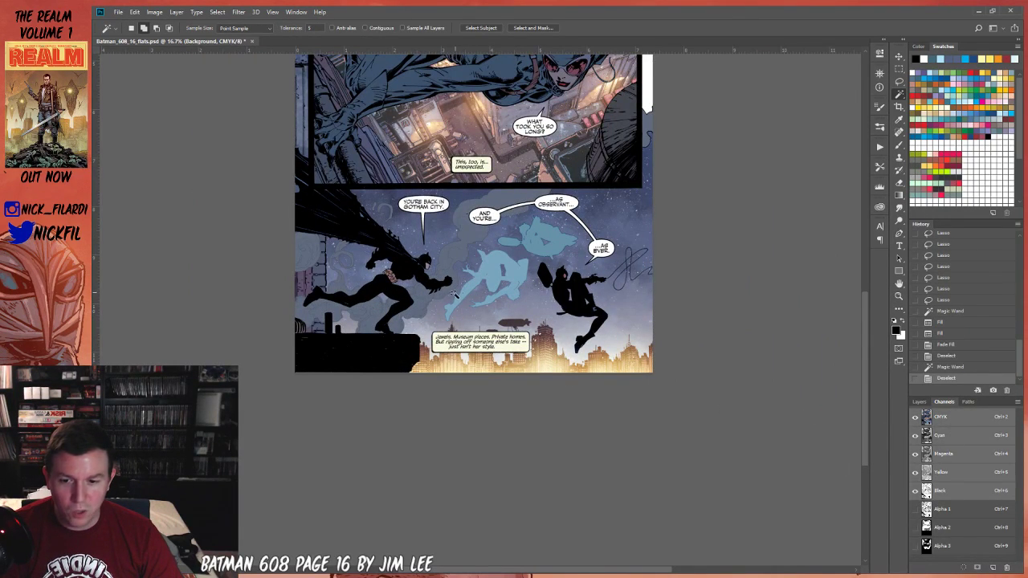
left_click(495, 286)
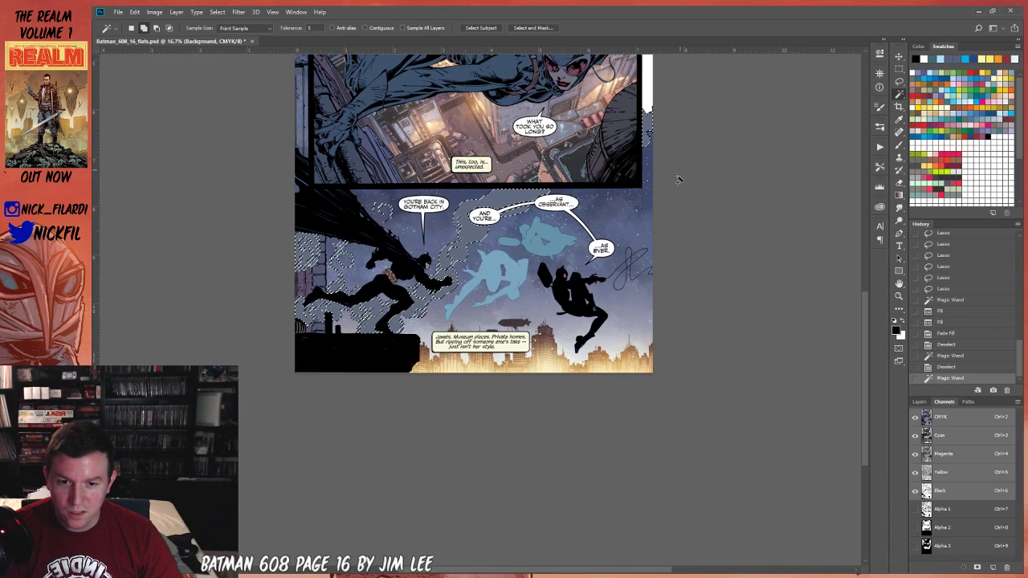
left_click(950, 491, "shift")
key("ctrl+d")
left_click(472, 233)
key("g")
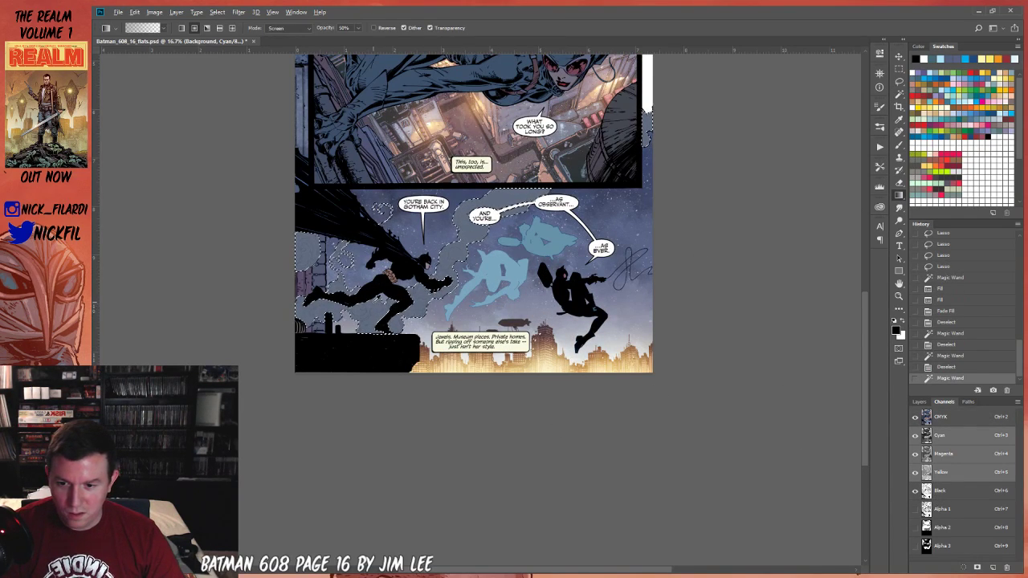
Try two Screen-mode gradients over the selected smoke in the bottom panel.
left_click(277, 28)
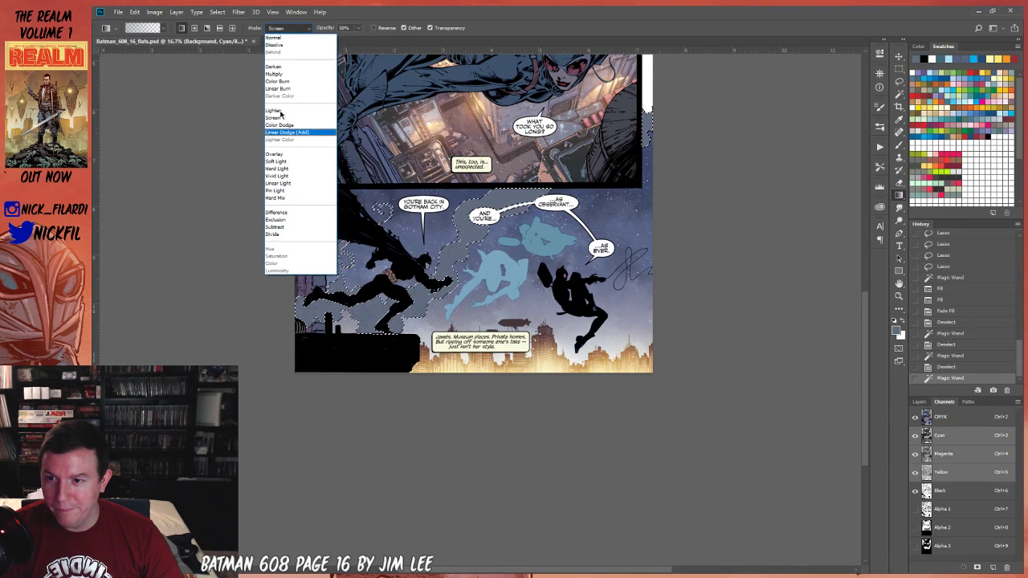
left_click(274, 122)
left_click_drag(380, 424, 381, 425)
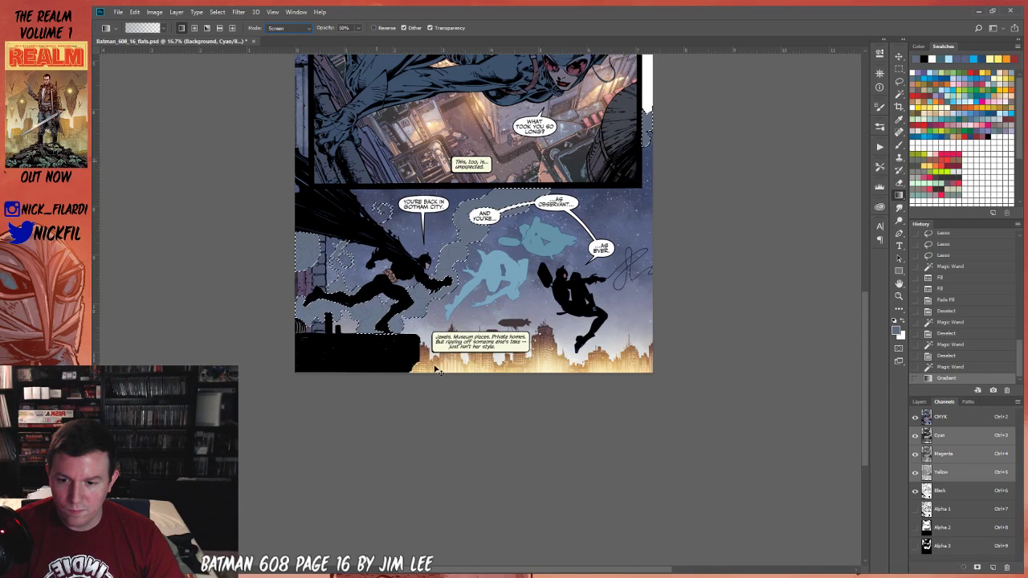
left_click_drag(382, 422, 382, 422)
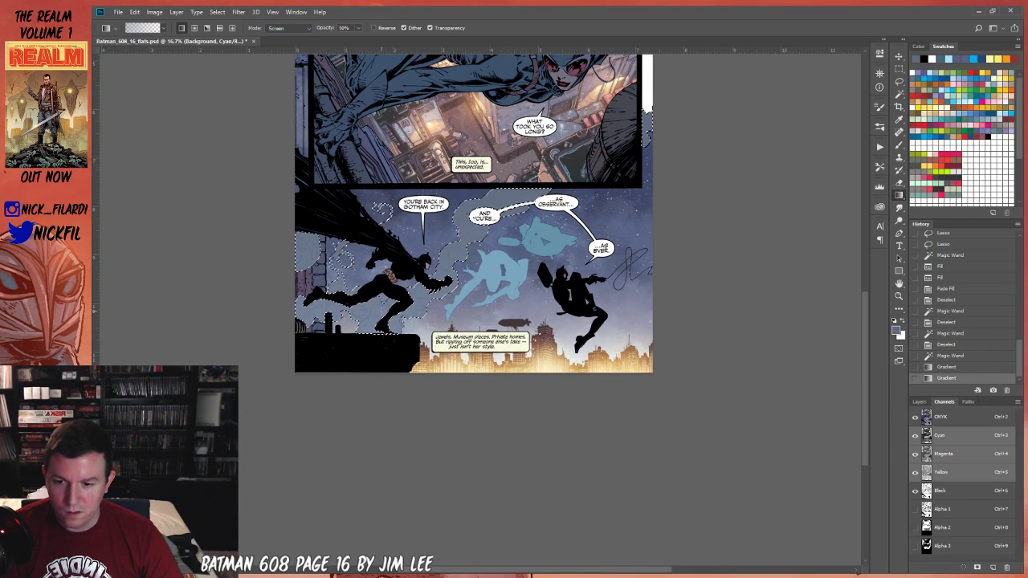
Inspect the smoke outlines around Batman's legs and roll the history back to before the gradients.
key("z")
left_click(379, 312)
left_click(379, 312)
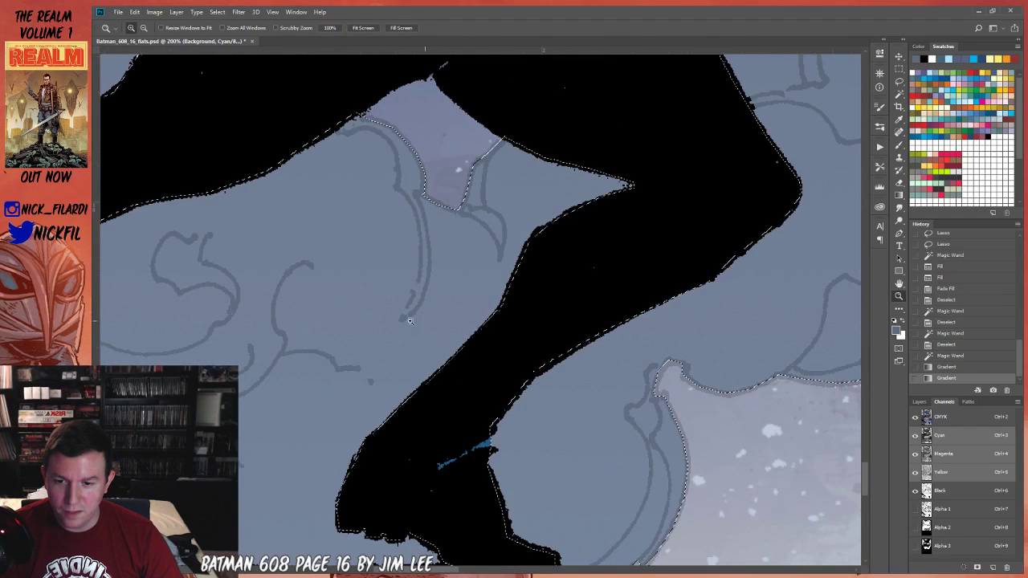
left_click(950, 355)
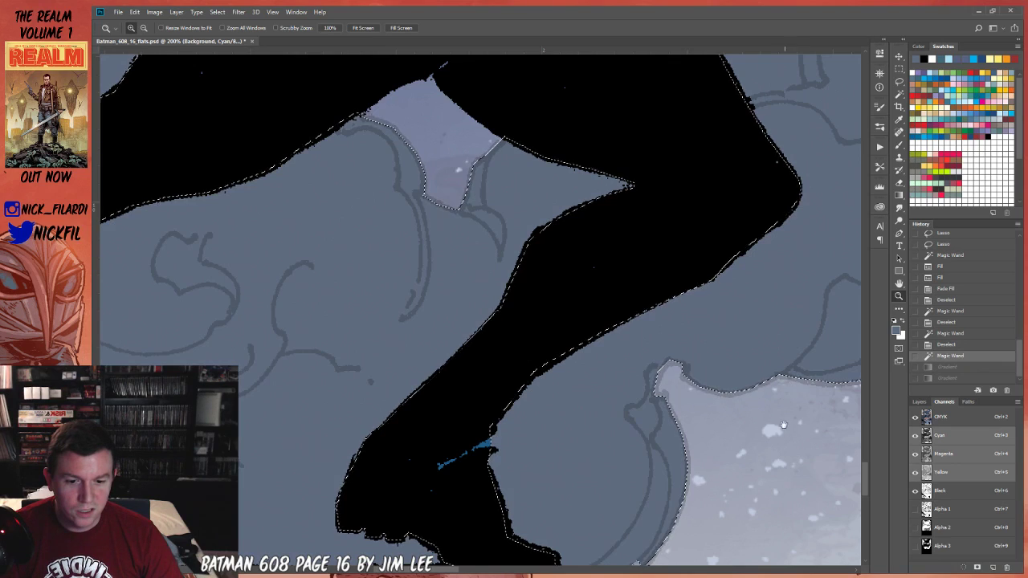
left_click_drag(791, 426, 518, 358)
left_click_drag(674, 251, 631, 388)
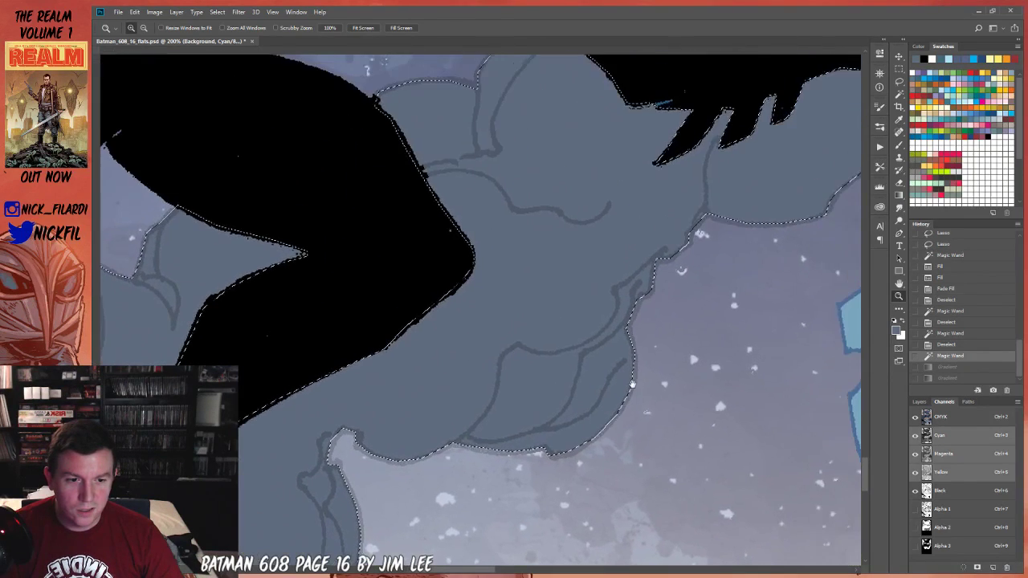
left_click(950, 333)
key("b")
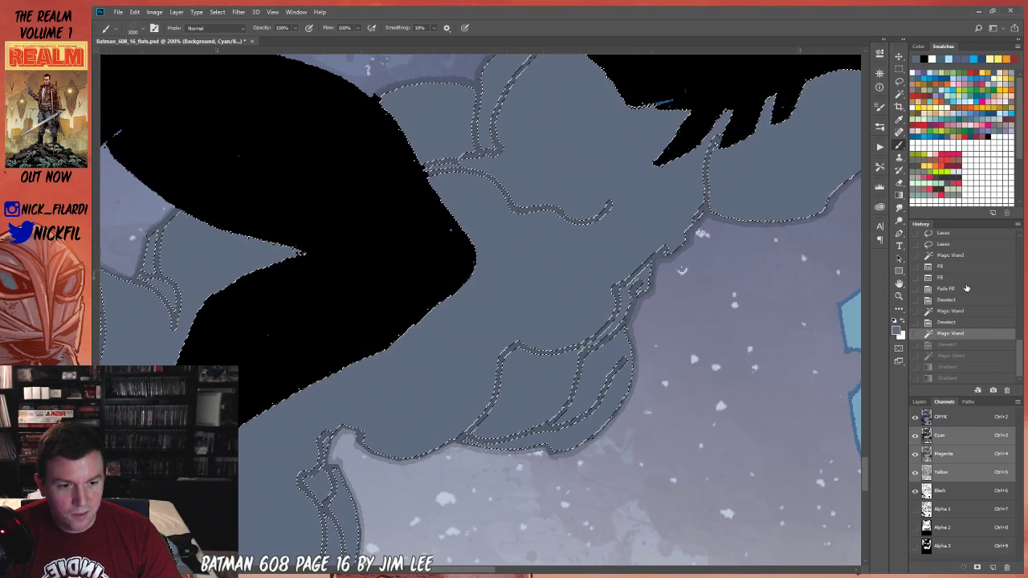
Return to the faded-fill state, fill the smoke line art with the slate smoke colour in the Cyan, Magenta and Yellow channels, and deselect.
left_click(948, 288)
key("alt+BackSpace")
key("z")
left_click(417, 391, "alt")
left_click(417, 387, "alt")
key("ctrl+d")
Try selecting the smoke with the Magic Wand in the Cyan, Magenta and Yellow channels and check its outlines up close.
key("w")
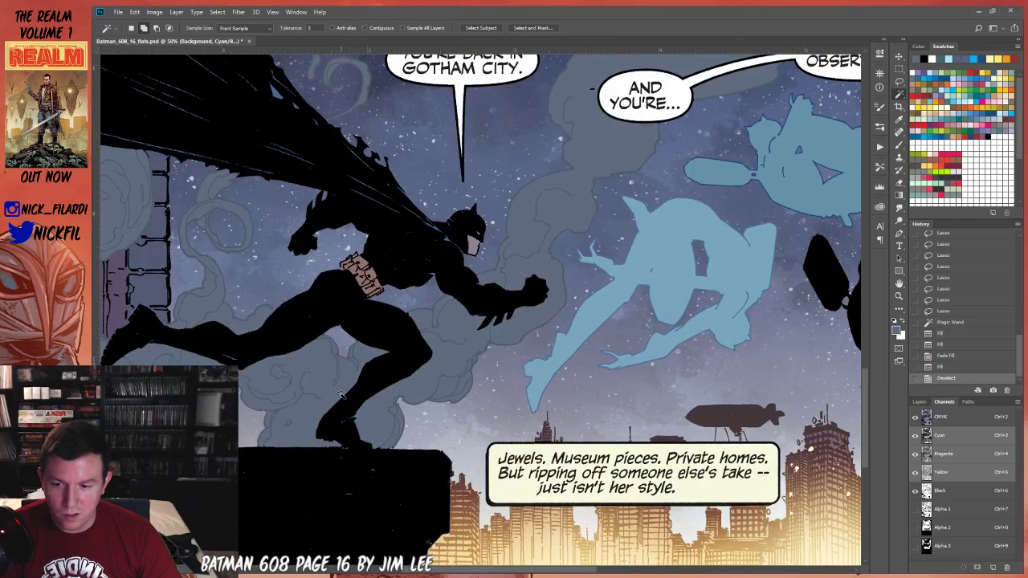
scroll(426, 386, "left", 3)
left_click(492, 371)
key("z")
left_click_drag(427, 376, 475, 439)
key("w")
left_click(464, 299, "alt")
key("z")
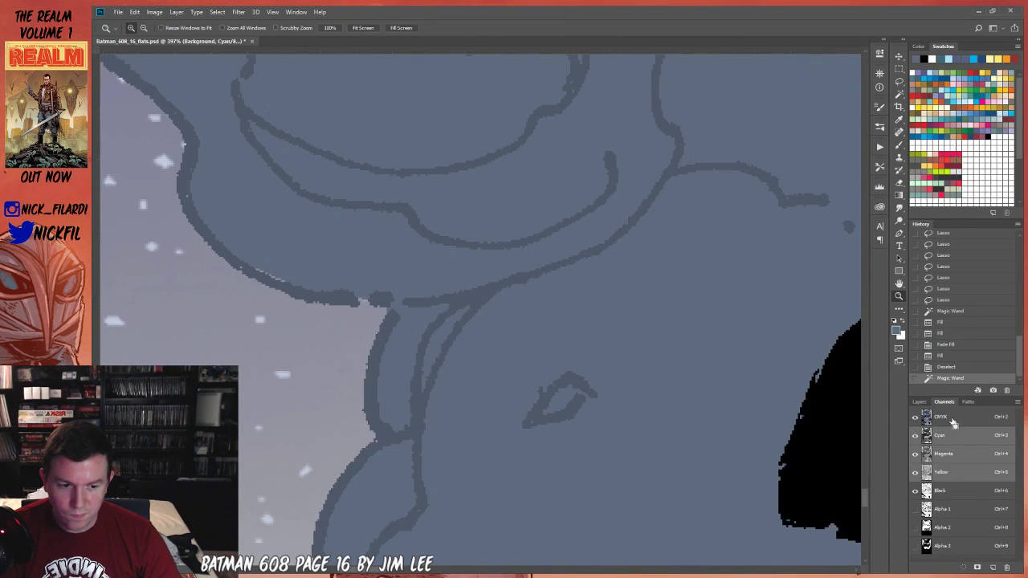
Select the smoke inside its outlines using the CMYK composite, and target the Cyan, Magenta and Yellow channels for editing.
key("ctrl+2")
key("ctrl+minus")
key("ctrl+minus")
key("ctrl+minus")
key("ctrl+minus")
key("ctrl+minus")
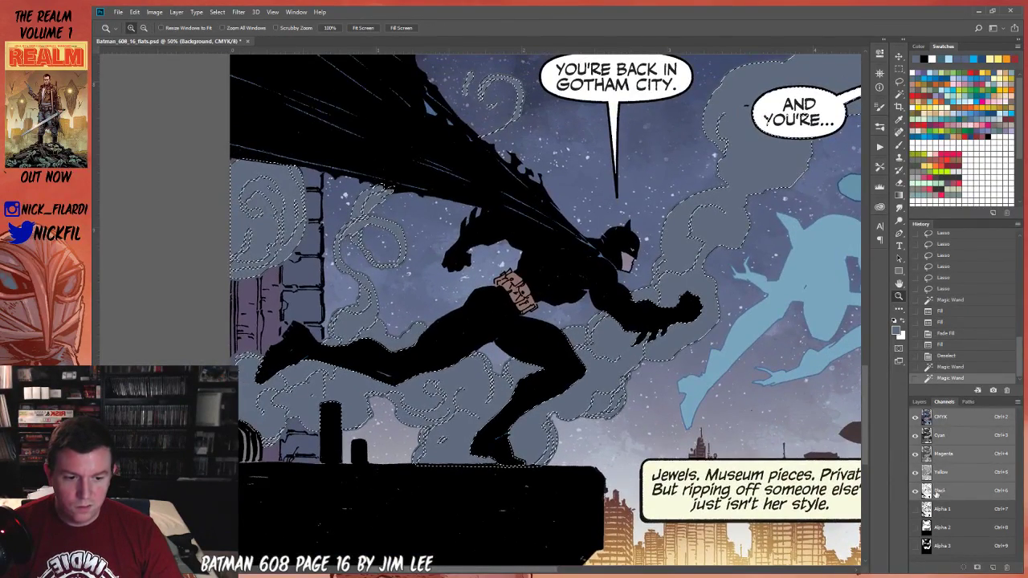
key("ctrl+3")
key("ctrl+minus")
key("ctrl+minus")
Hide the selection edges, lighten the smoke with two upward Screen-mode gradients from the ledge, and deselect.
key("g")
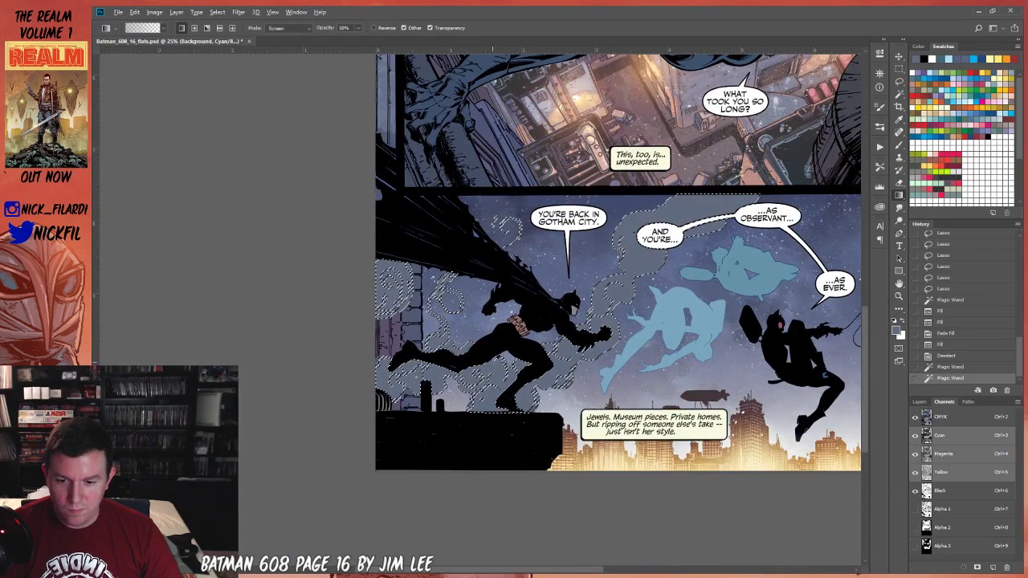
key("ctrl+h")
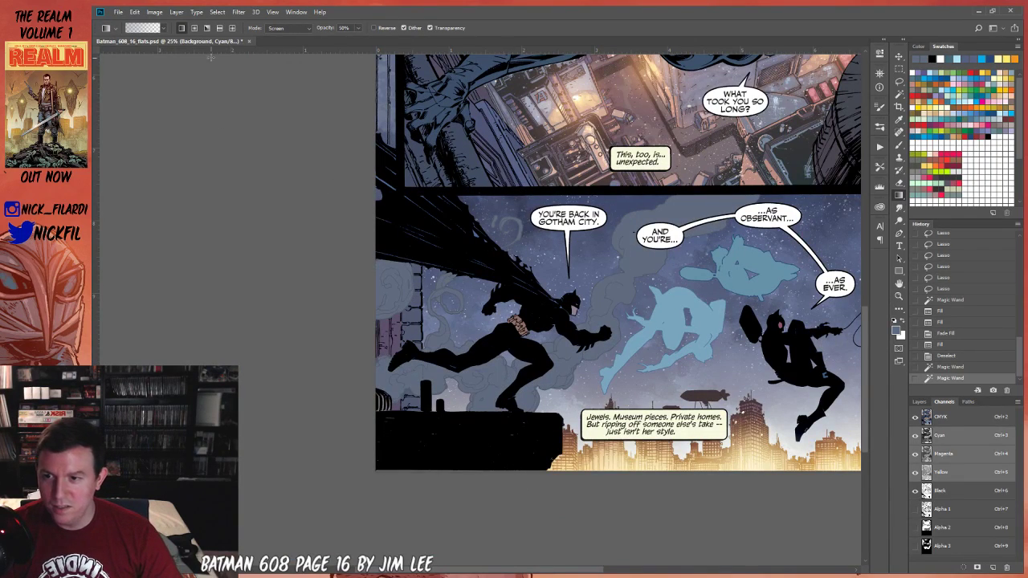
left_click(278, 28)
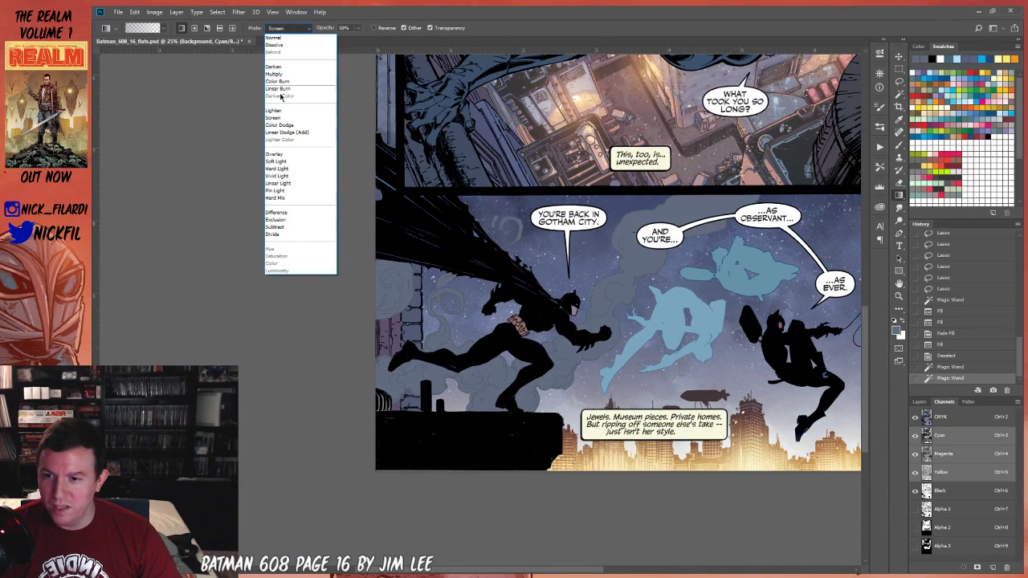
left_click(273, 118)
left_click_drag(497, 430, 497, 269)
left_click_drag(493, 475, 491, 273)
key("ctrl+d")
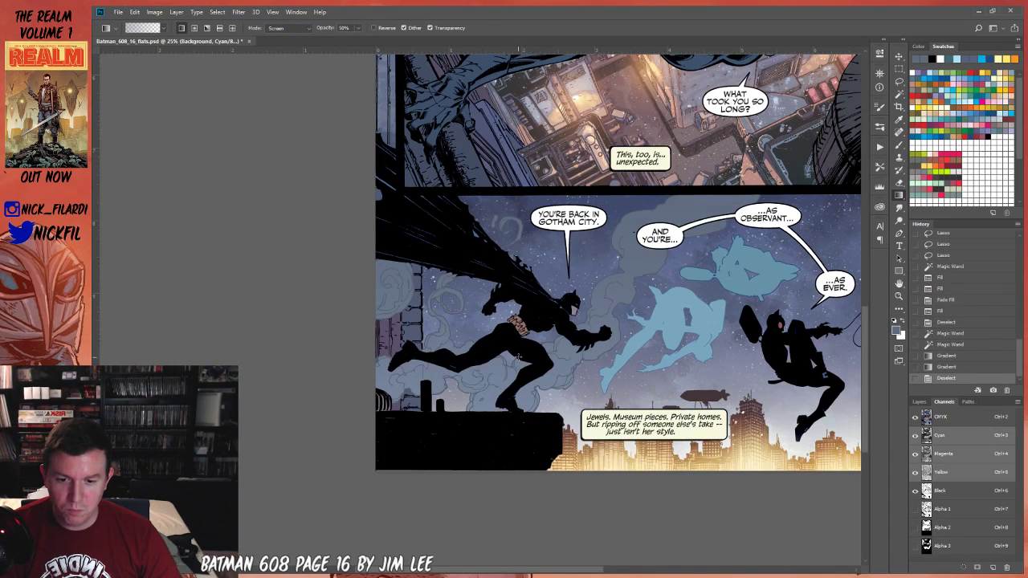
Check the lightened smoke against the page above and save the file.
key("z")
left_click(595, 353, "alt")
left_click_drag(674, 350, 472, 365)
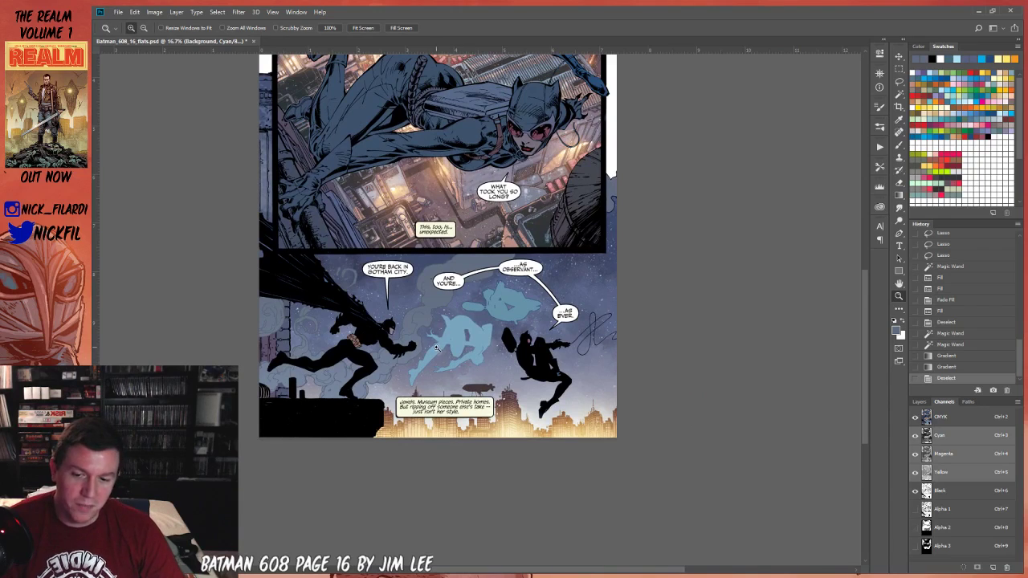
left_click_drag(543, 282, 655, 437)
key("ctrl+s")
left_click_drag(634, 479, 735, 456)
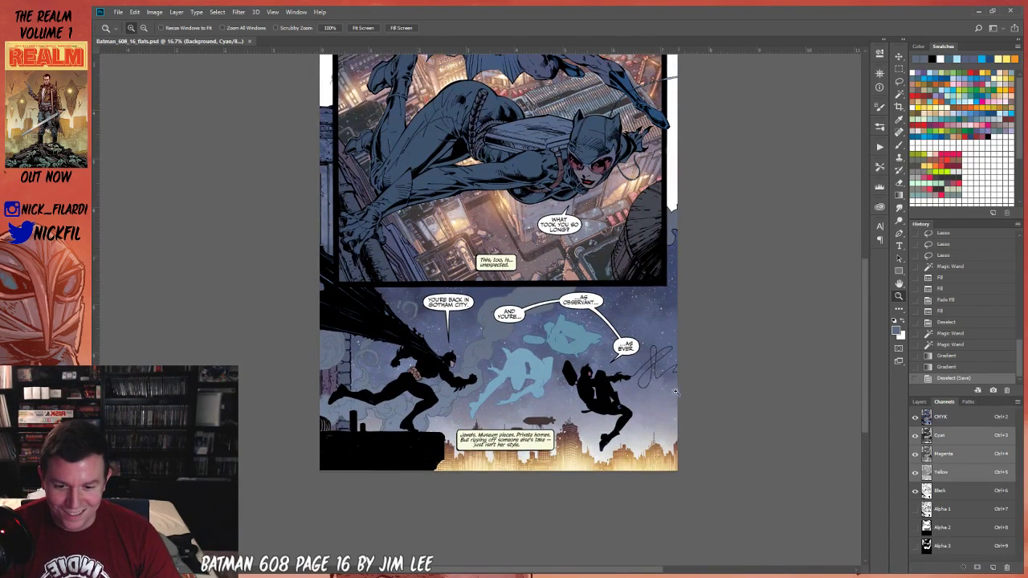
Review the colours of the bottom panel's figures and the large Batman and Catwoman panel across the page.
left_click_drag(631, 368, 577, 378)
left_click(541, 394)
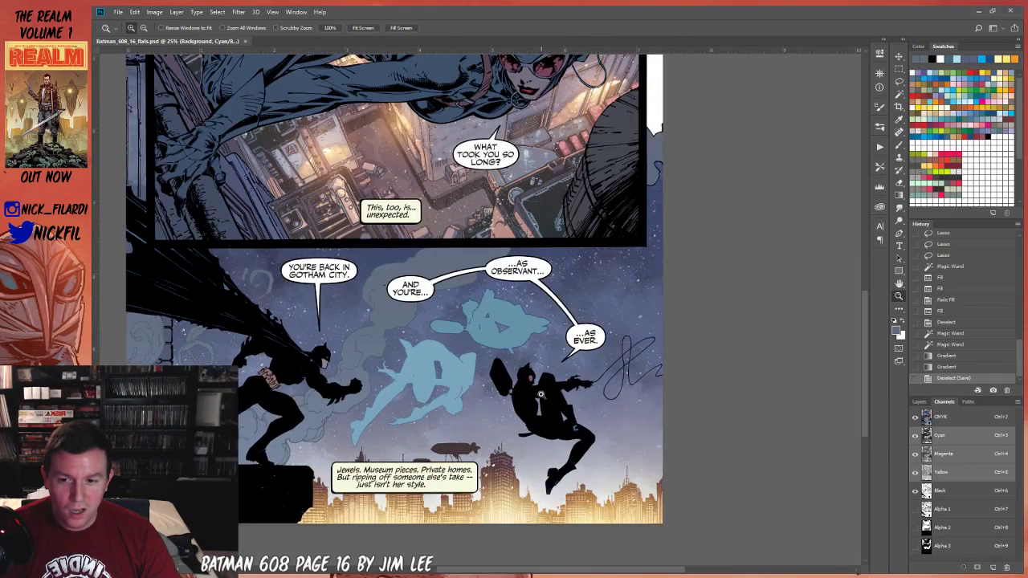
left_click(541, 394)
left_click_drag(510, 249, 553, 505)
left_click_drag(659, 211, 708, 352)
left_click_drag(592, 343, 579, 311)
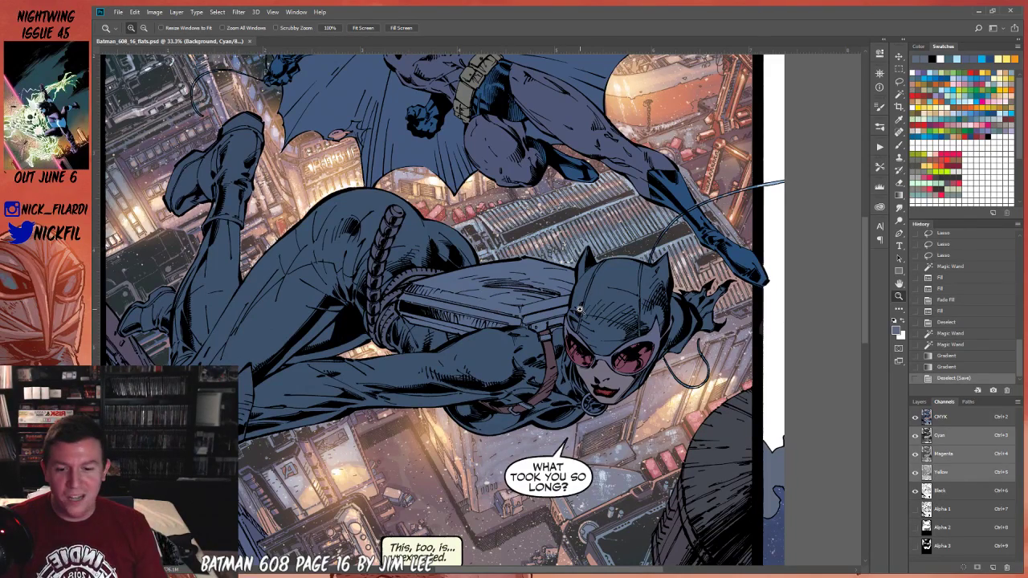
left_click(518, 329, "alt")
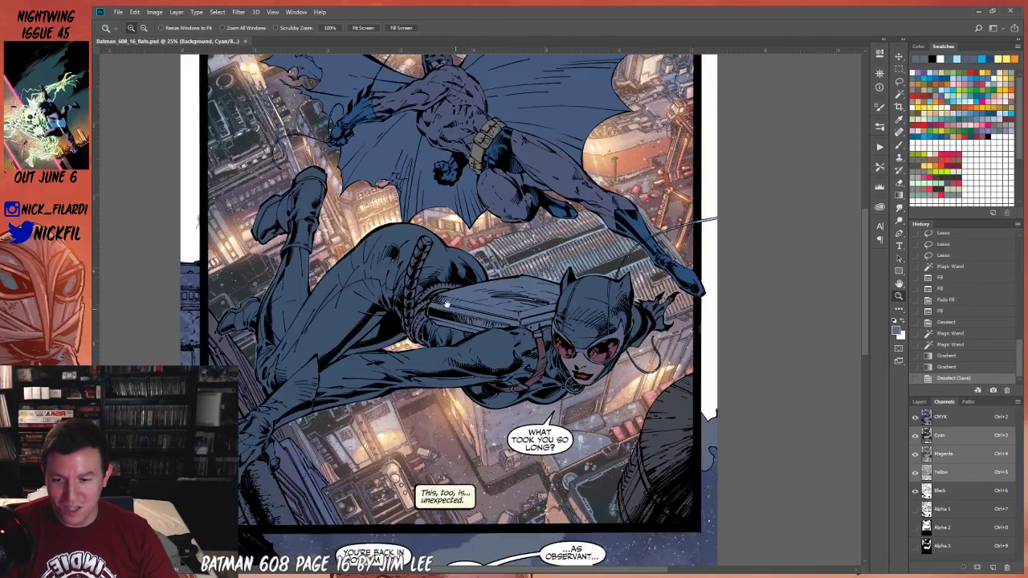
left_click_drag(464, 313, 519, 271)
left_click(425, 355, "alt")
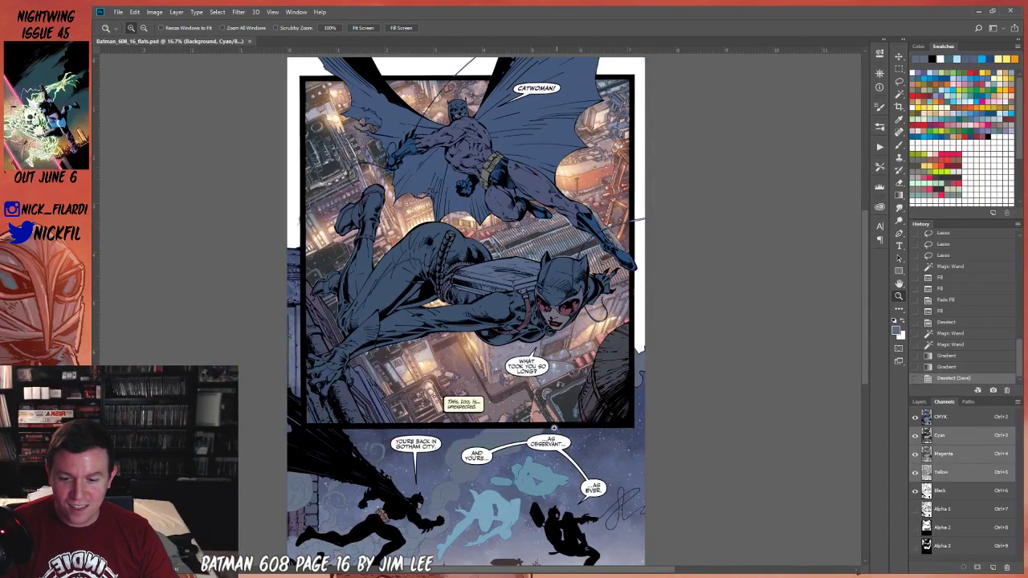
left_click_drag(566, 414, 602, 264)
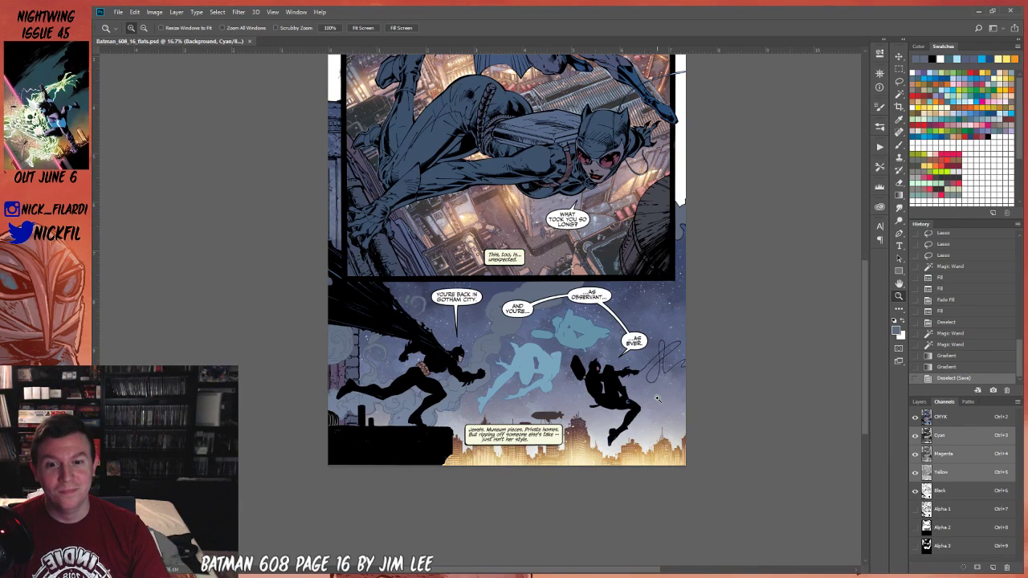
left_click_drag(553, 119, 558, 148)
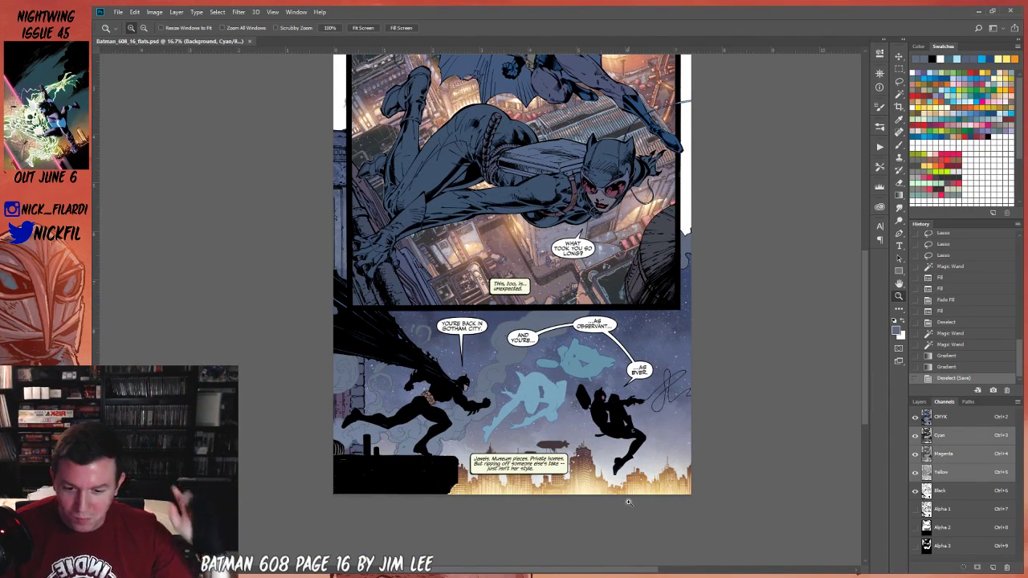
left_click_drag(563, 244, 569, 400)
left_click(526, 271)
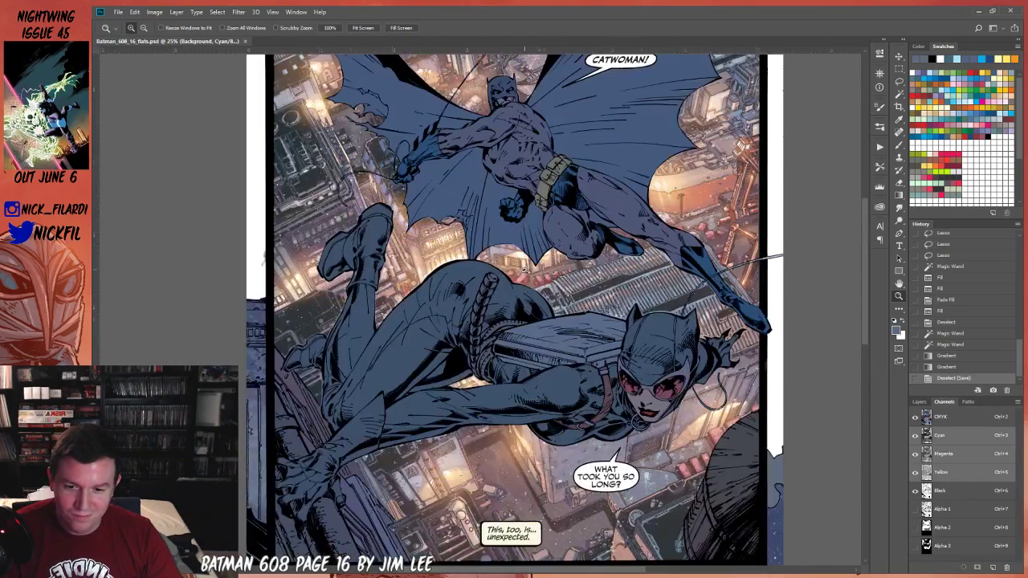
left_click(525, 272)
left_click_drag(525, 271, 470, 225)
key("w")
left_click(344, 281)
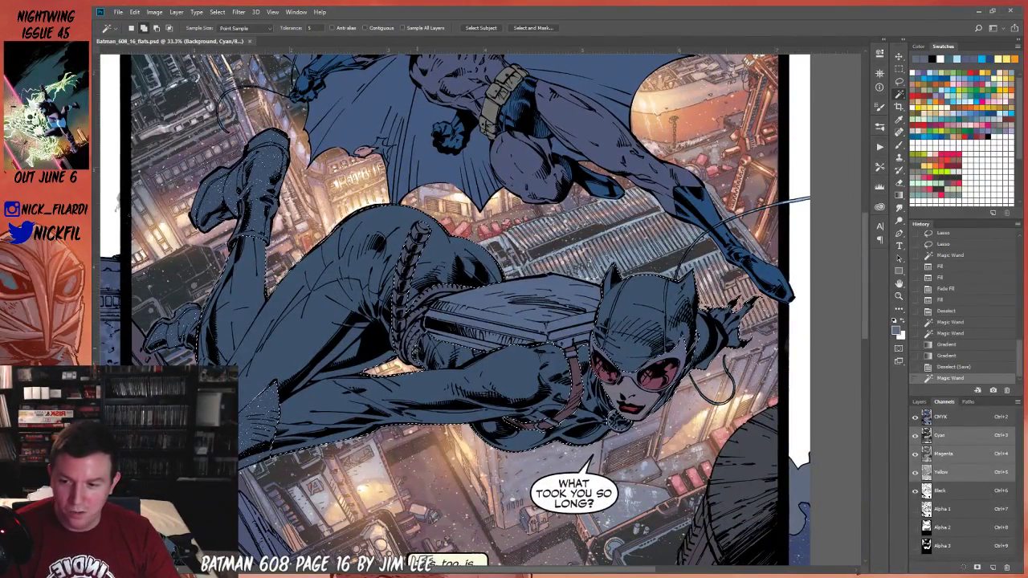
key("ctrl+d")
Select the white figure silhouettes in the Alpha 2 channel and return to the CMYK composite.
left_click(944, 527)
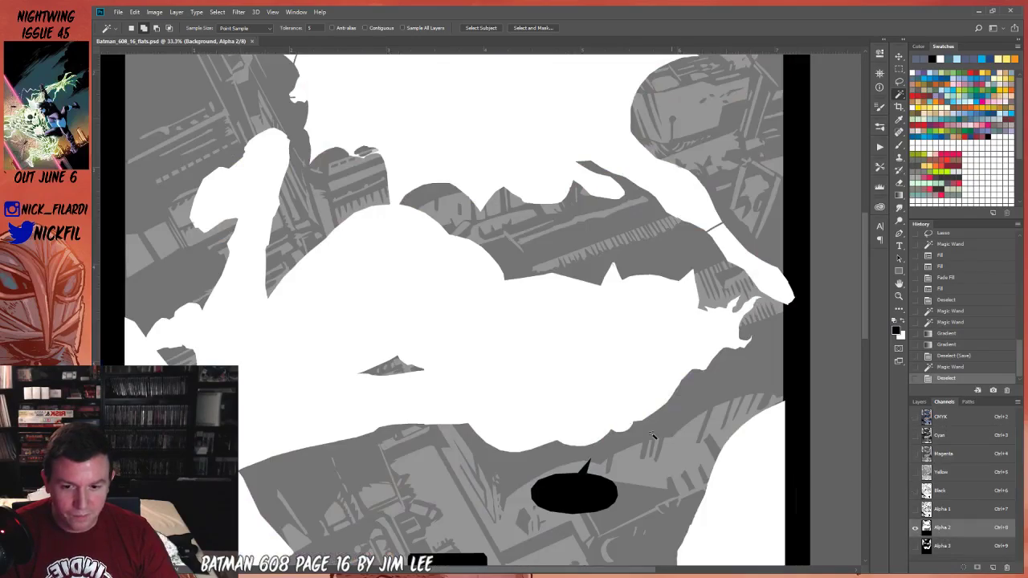
left_click(527, 338)
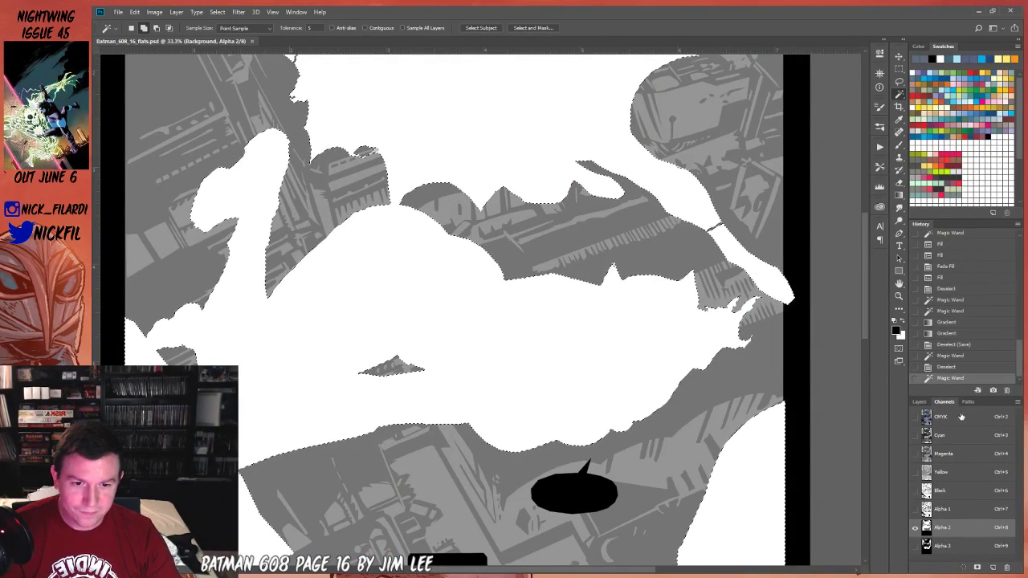
key("ctrl+2")
key("z")
left_click(615, 309, "alt")
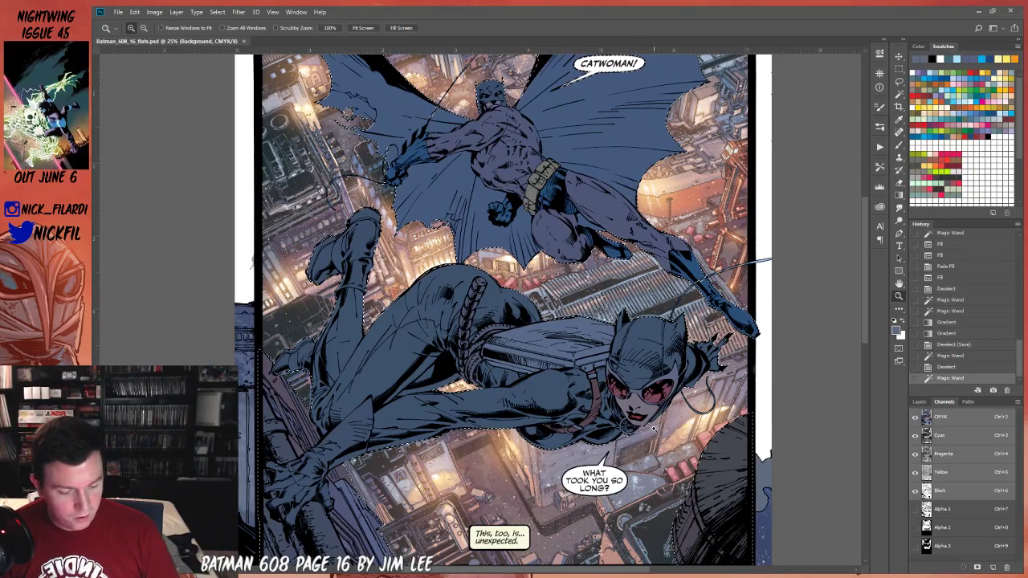
Clear the selection and examine the colours of Batman and Catwoman in the large panel, close up and at reduced size.
left_click(898, 284)
left_click_drag(593, 191, 656, 383)
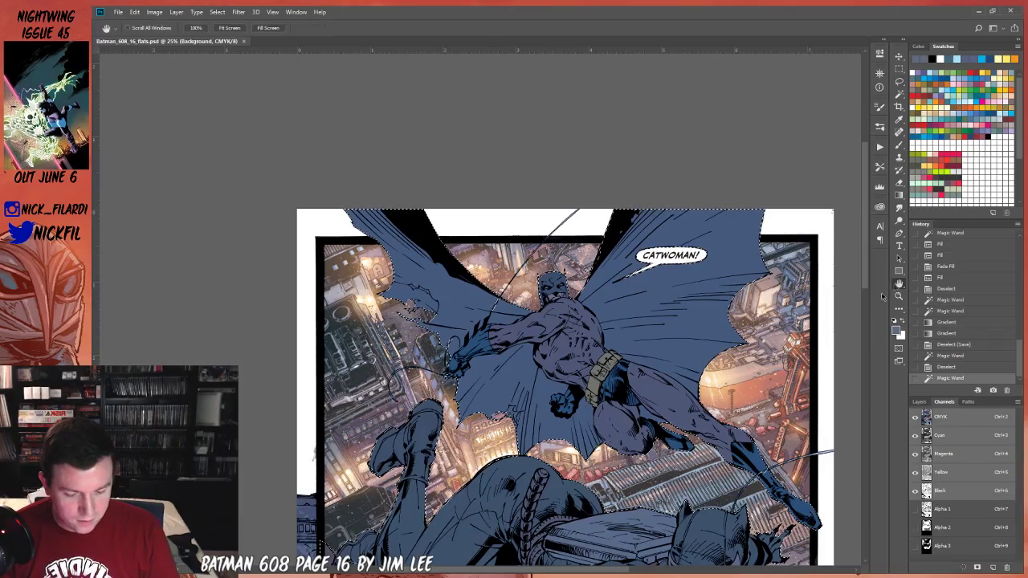
left_click_drag(648, 432, 680, 341)
key("ctrl+plus")
key("z")
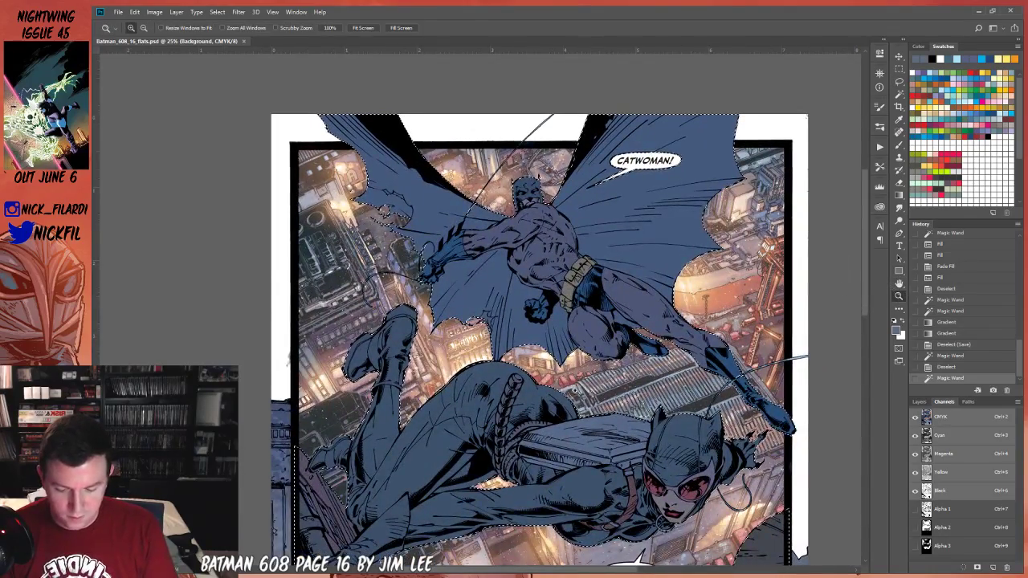
left_click(561, 272)
left_click(898, 285)
left_click_drag(516, 351, 645, 427)
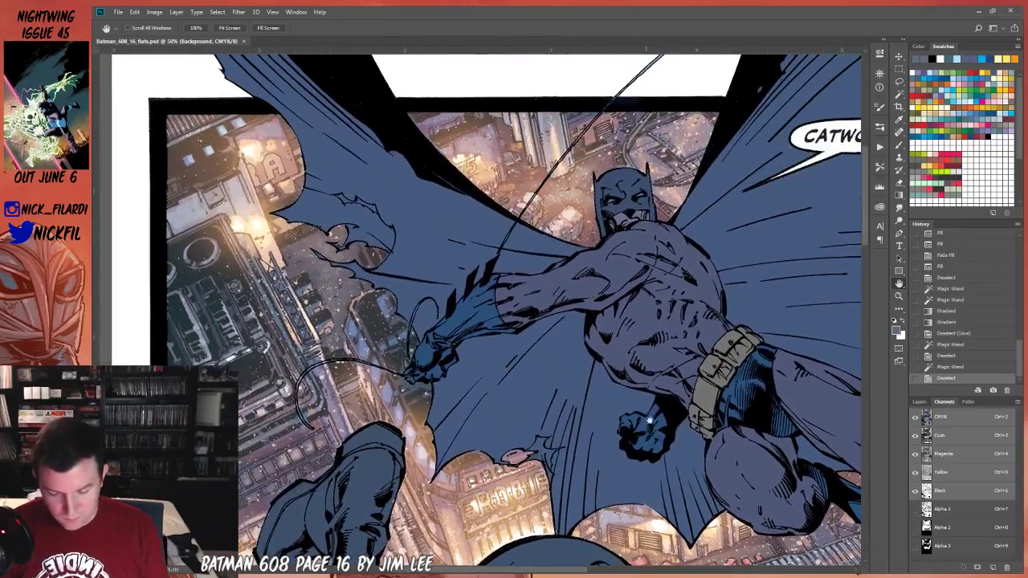
left_click(899, 296)
key("ctrl+minus")
key("ctrl+minus")
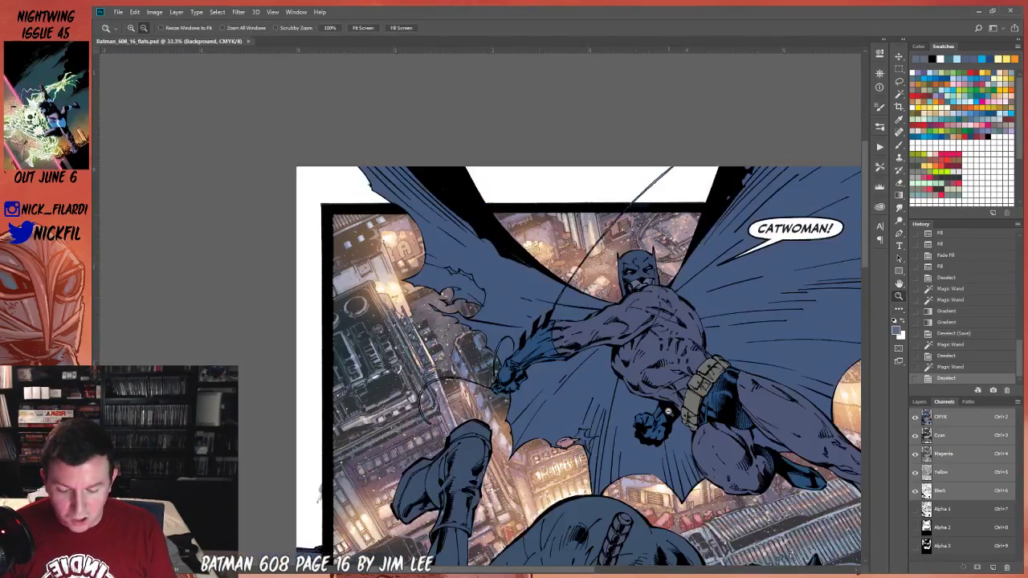
left_click(899, 284)
left_click_drag(763, 465, 623, 313)
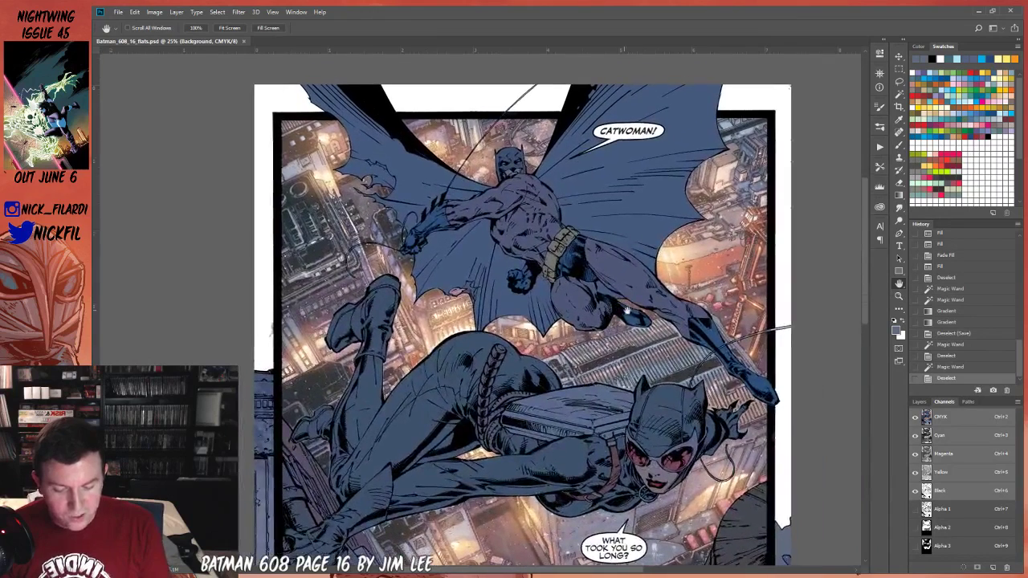
left_click(896, 326)
left_click(551, 176)
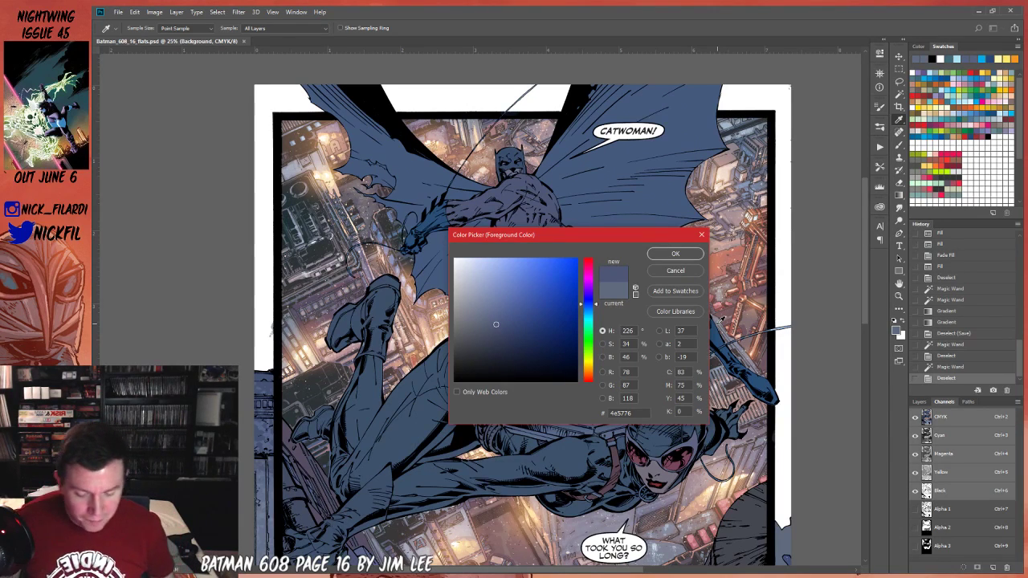
left_click(683, 274)
key("h")
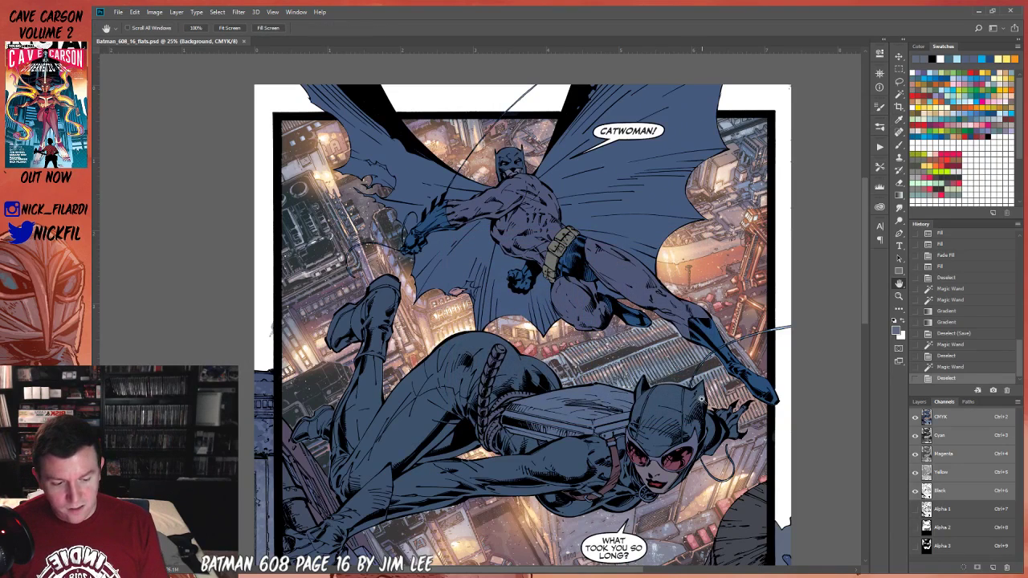
Try selecting the figures' flat colours with the Magic Wand, in the composite and with only Cyan, Magenta and Yellow targeted.
left_click(898, 295)
left_click(643, 408, "alt")
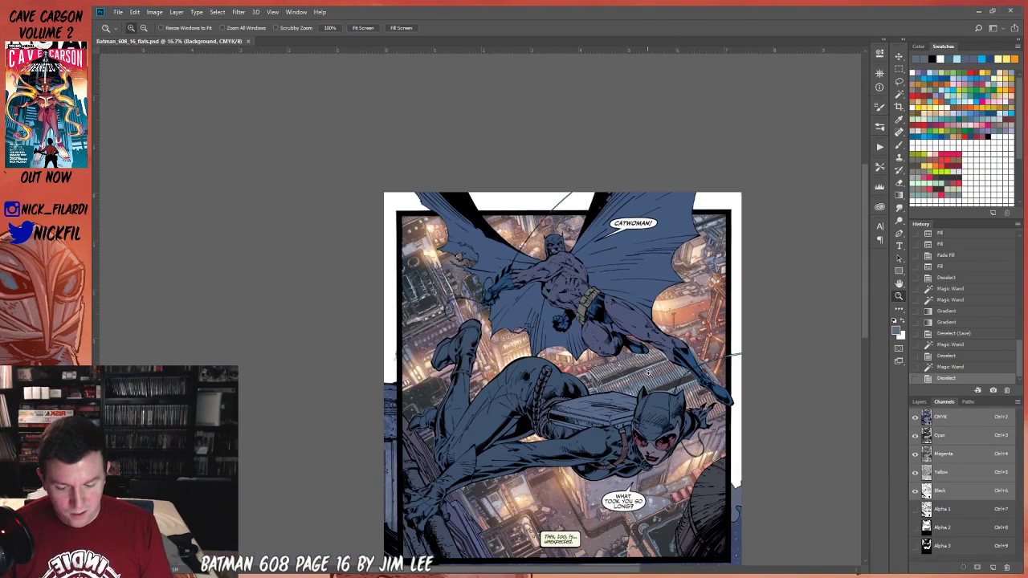
left_click(899, 94)
left_click(628, 320)
left_click(578, 305)
left_click(837, 379)
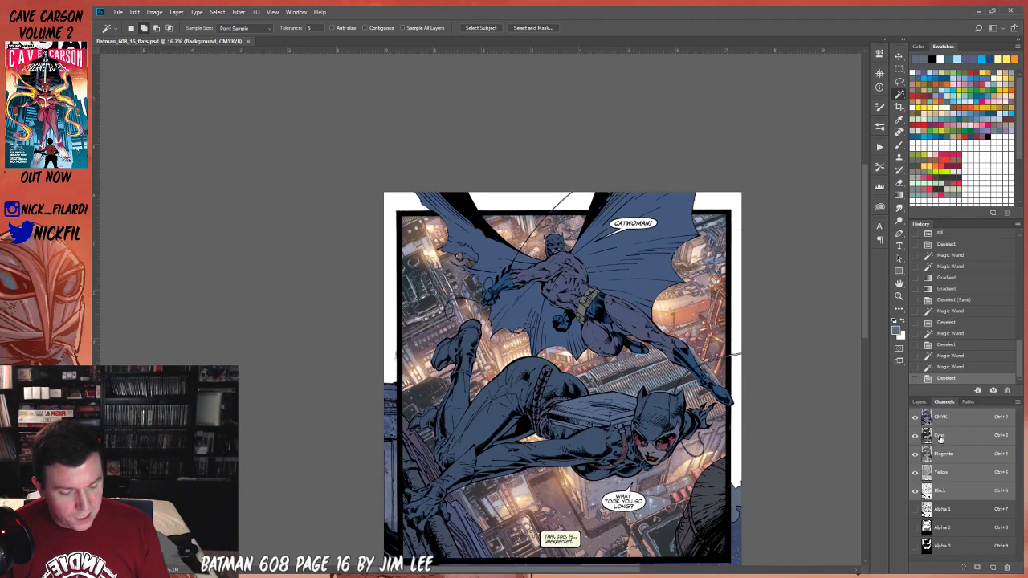
left_click(914, 490)
left_click(598, 439)
left_click(634, 442)
left_click(554, 406)
key("ctrl+d")
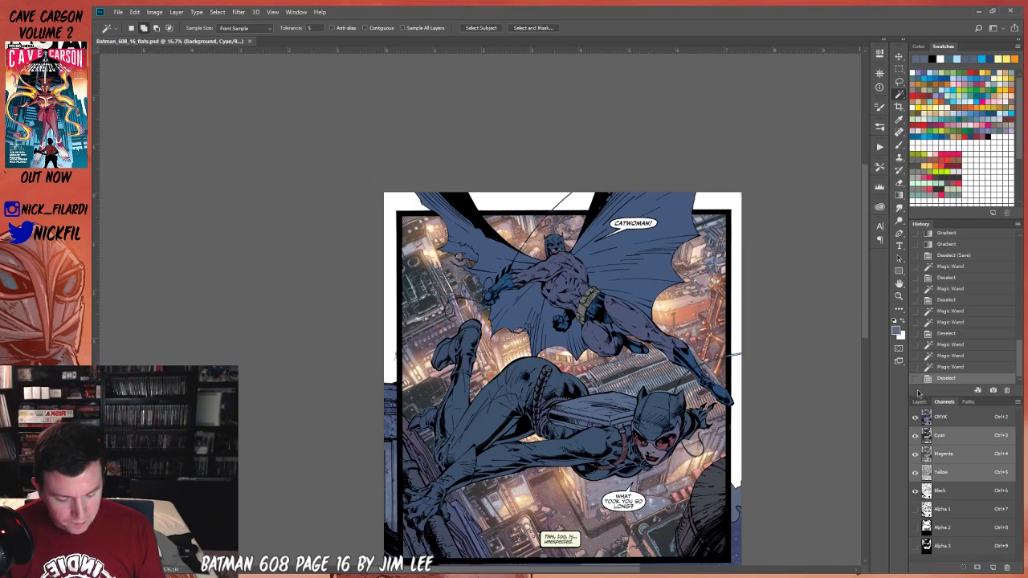
Check the Alpha 3 mask, select the white figure silhouettes in Alpha 2, and return to the CMYK composite.
left_click(943, 546)
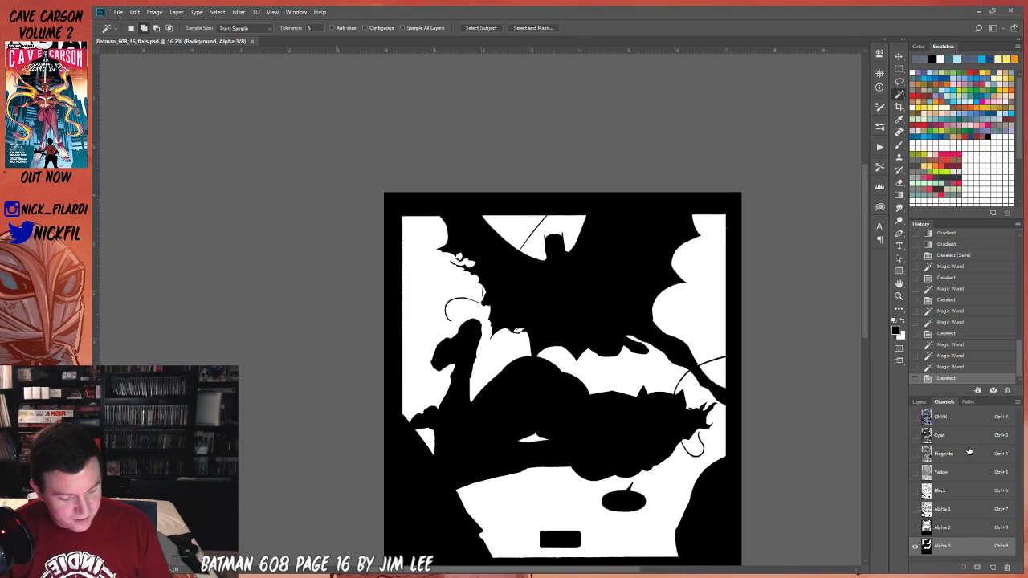
left_click(942, 528)
left_click(674, 418)
key("space")
left_click_drag(802, 408, 770, 271)
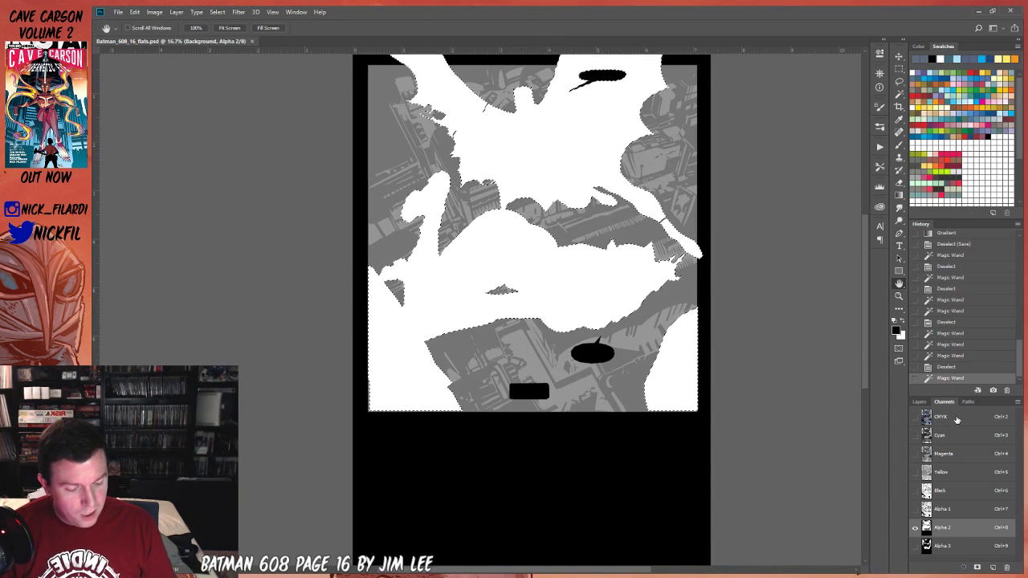
key("ctrl+2")
left_click_drag(680, 297, 683, 404)
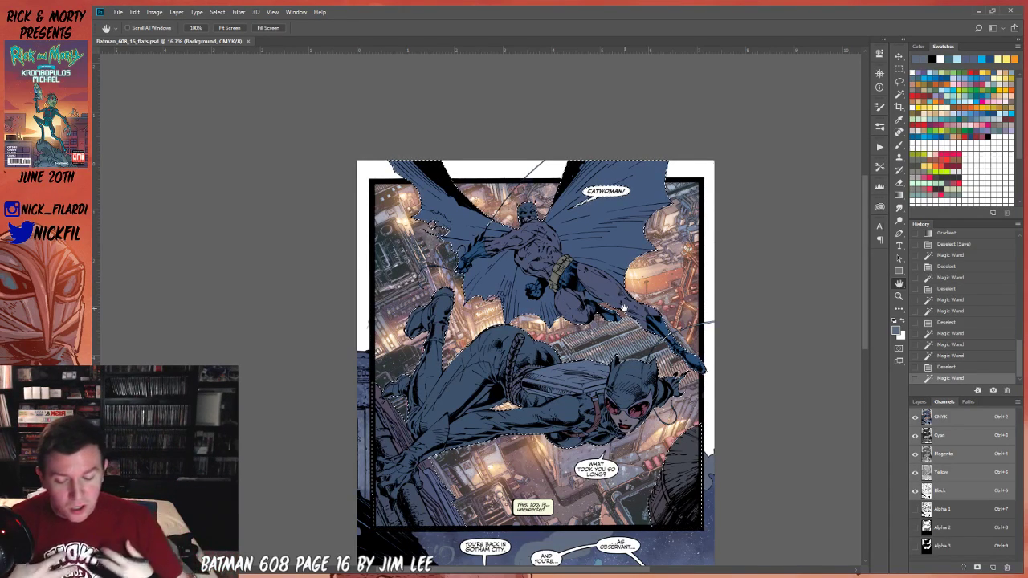
left_click_drag(607, 293, 635, 373)
Drop the figure selection and inspect Batman's body and cape close up, followed by the whole large panel.
left_click(898, 297)
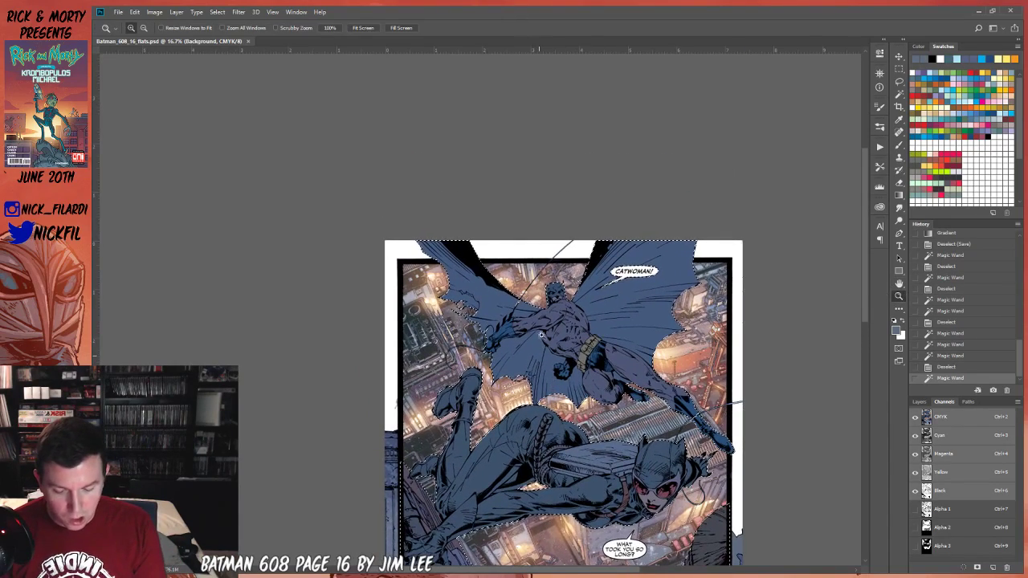
left_click(560, 318)
left_click(560, 318)
left_click(562, 319)
key("ctrl+d")
left_click(899, 82)
left_click(898, 285)
left_click_drag(678, 404, 601, 347)
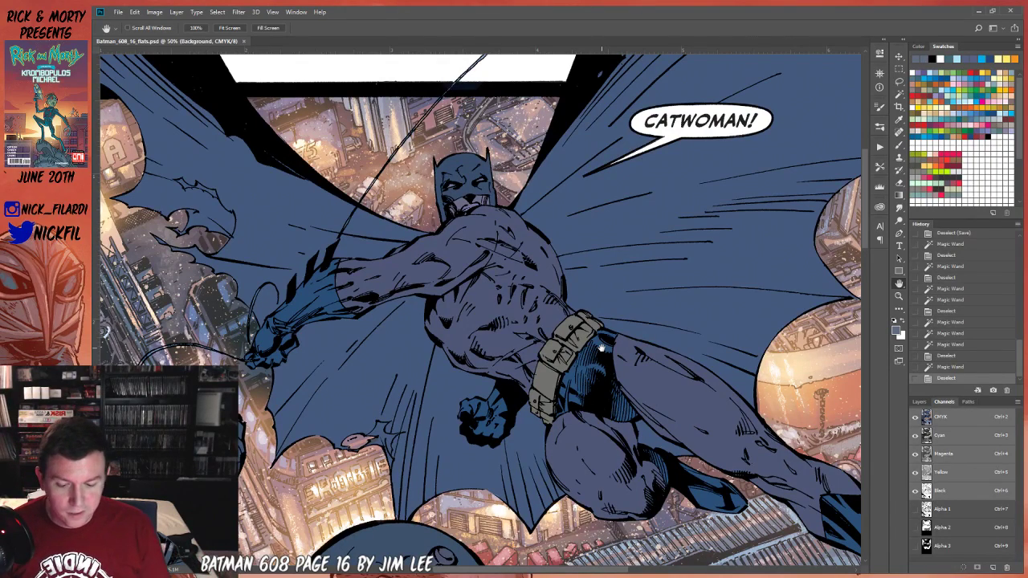
left_click_drag(526, 348, 628, 384)
left_click(898, 295)
left_click(619, 433, "alt")
left_click(624, 433, "alt")
left_click(623, 432, "alt")
left_click(899, 282)
left_click_drag(726, 448, 588, 209)
left_click_drag(679, 317, 688, 361)
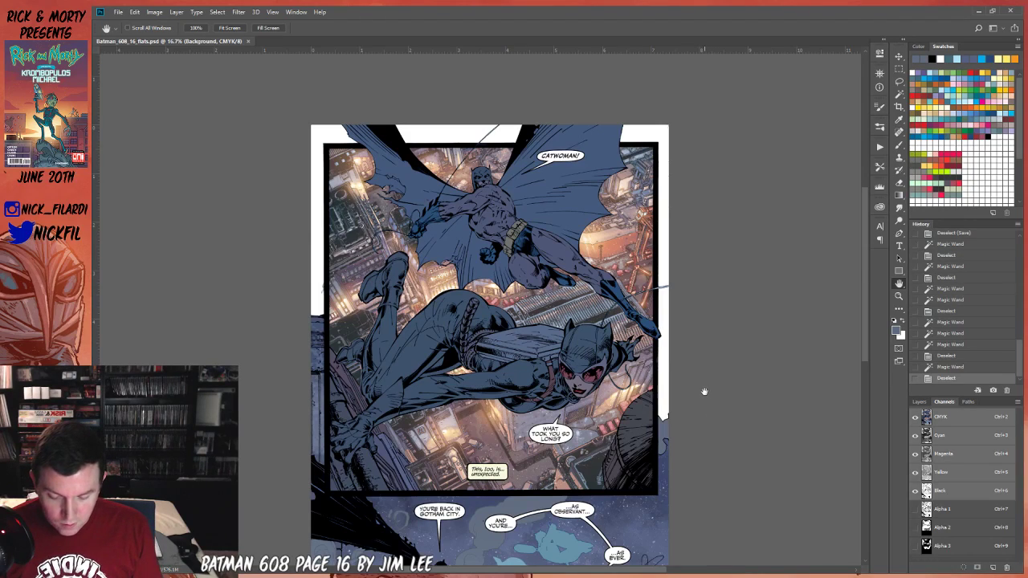
Set the Pencil to a hard round tip in Normal mode at 100% opacity and sample the blue near Batman's thigh.
left_click(898, 145)
key("shift+b")
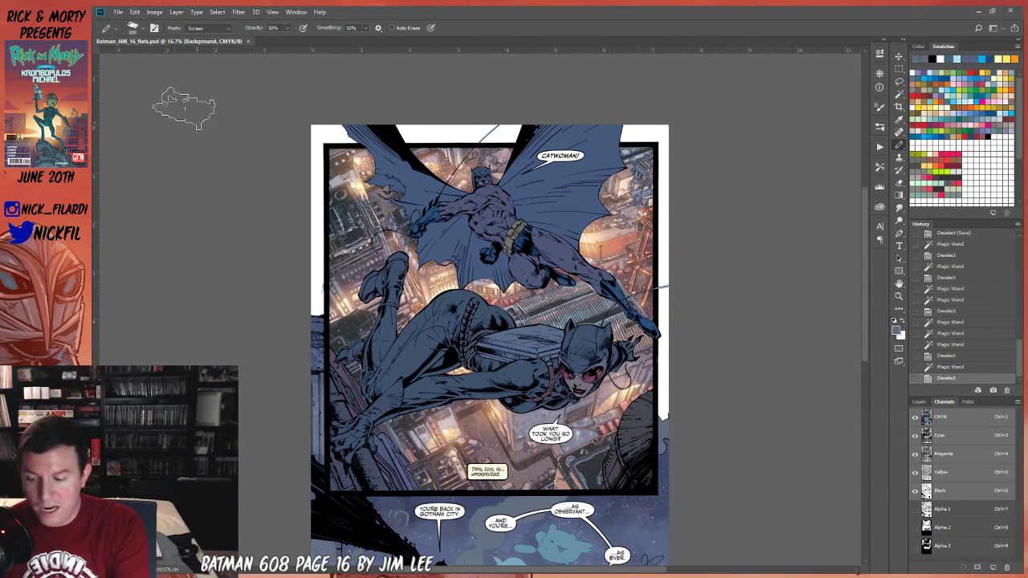
left_click(133, 28)
left_click(161, 137)
left_click(732, 303)
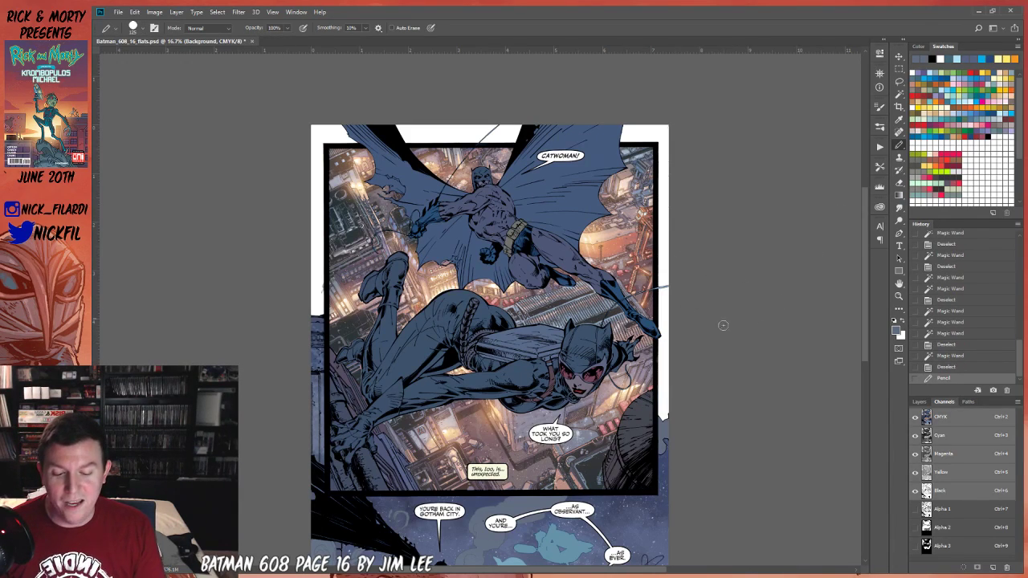
left_click(517, 259, "alt")
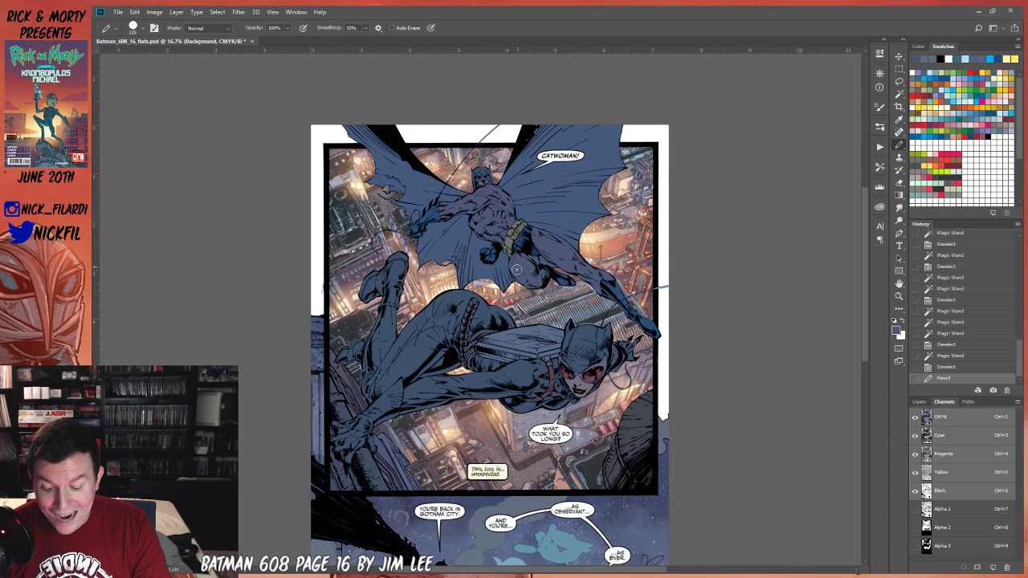
Examine how the whole page reads at thumbnail size and compare the large panel with the bottom one.
scroll(513, 268, "down", 5)
scroll(517, 276, "up", 3)
scroll(518, 276, "down", 4)
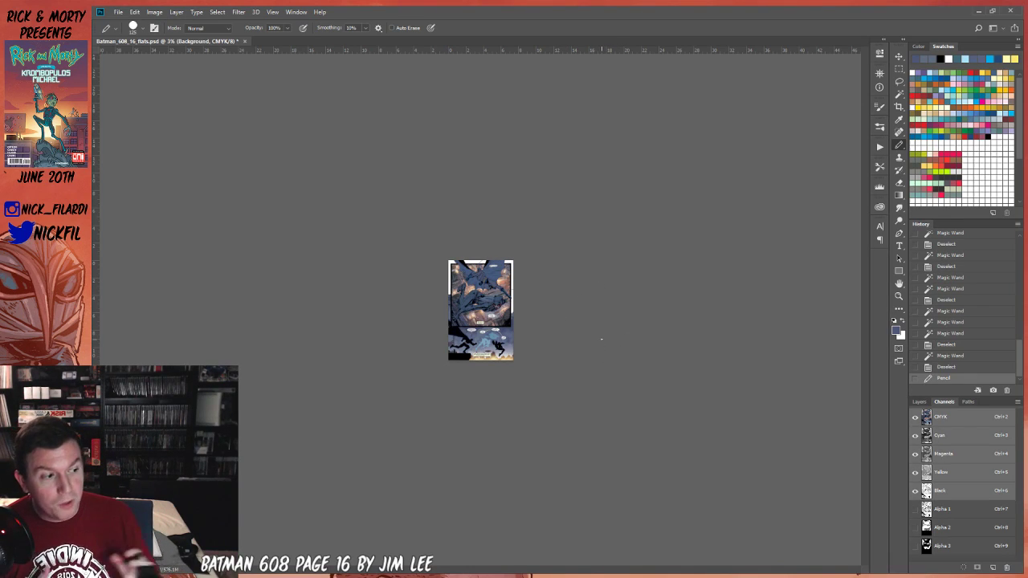
scroll(560, 319, "up", 5)
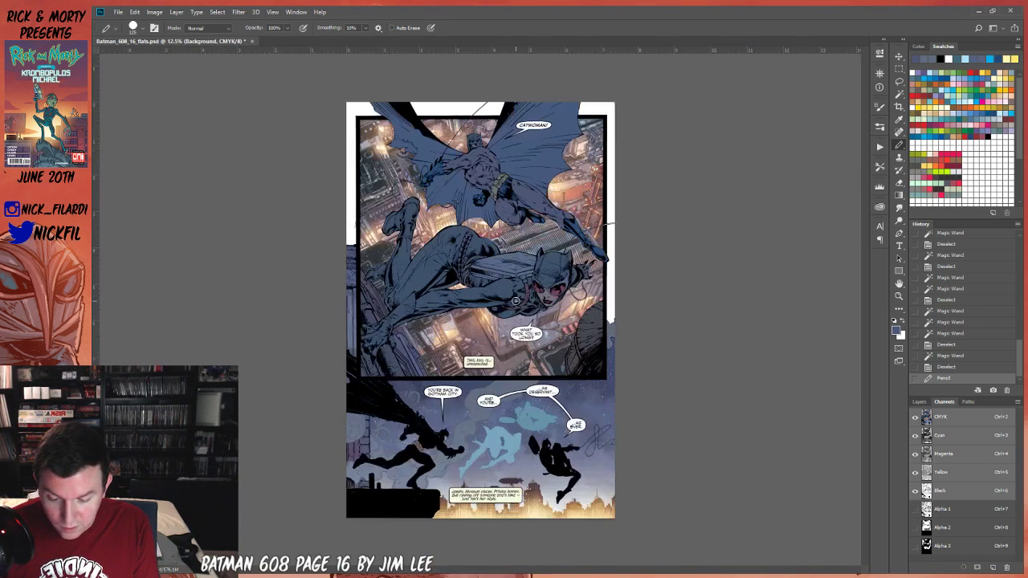
left_click(679, 249)
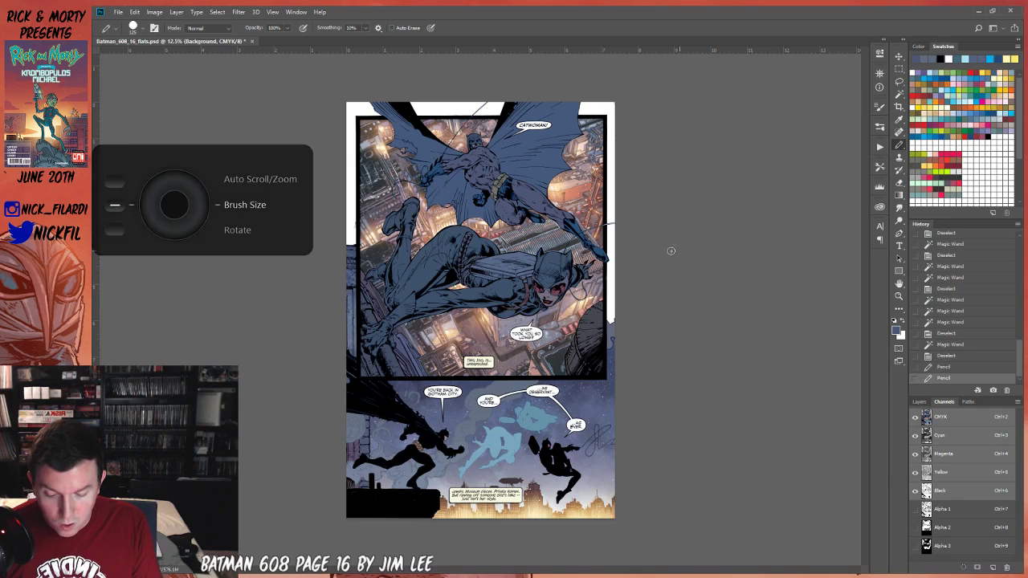
left_click(898, 283)
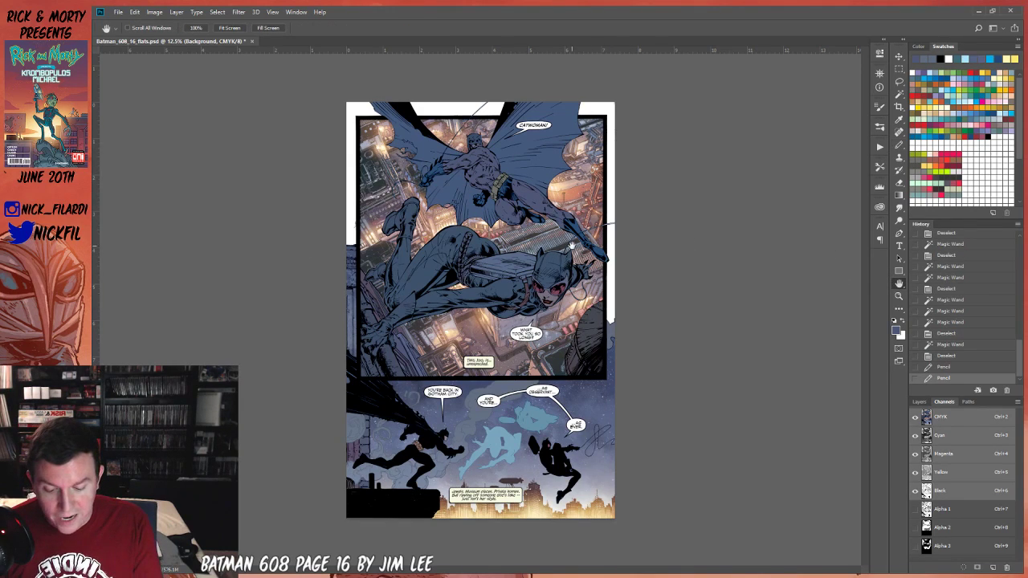
left_click(898, 294)
left_click(490, 193)
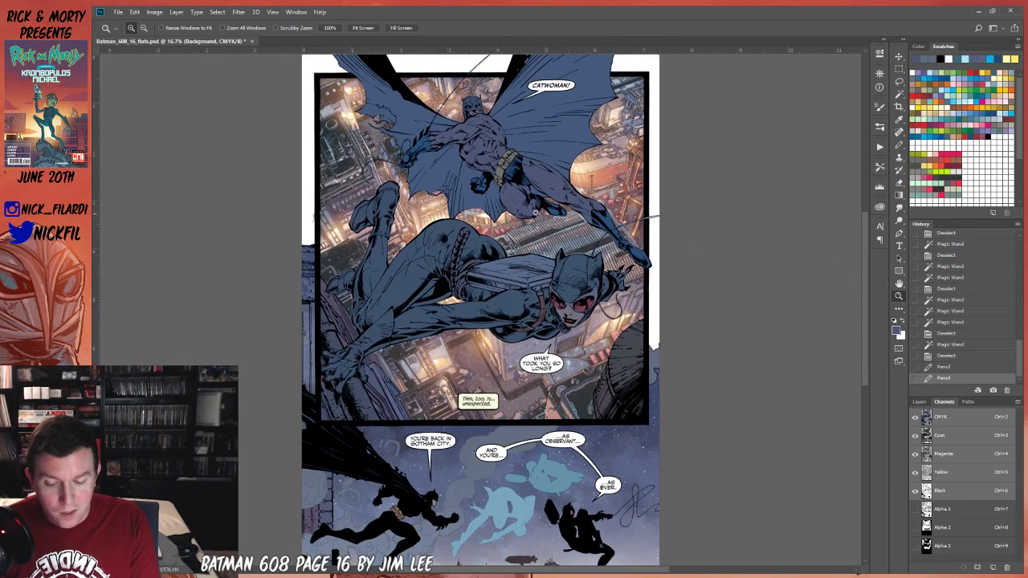
left_click(898, 284)
left_click_drag(557, 220, 586, 345)
key("ctrl+r")
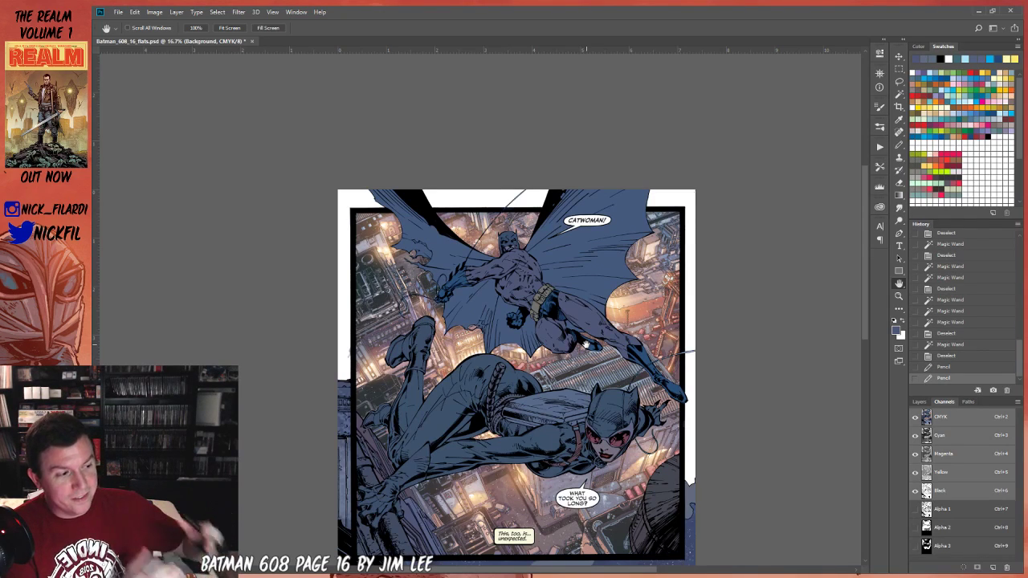
Choose bright cyan as the foreground color and lasso the highlight shapes along Batman's shoulder and outstretched arm in the large panel.
left_click(898, 145)
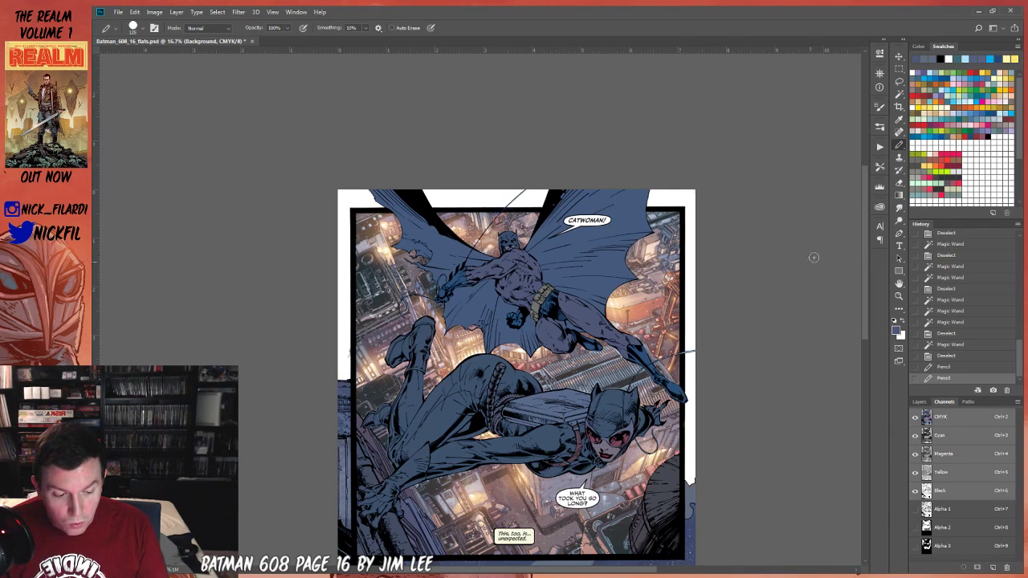
left_click(898, 296)
left_click(521, 277)
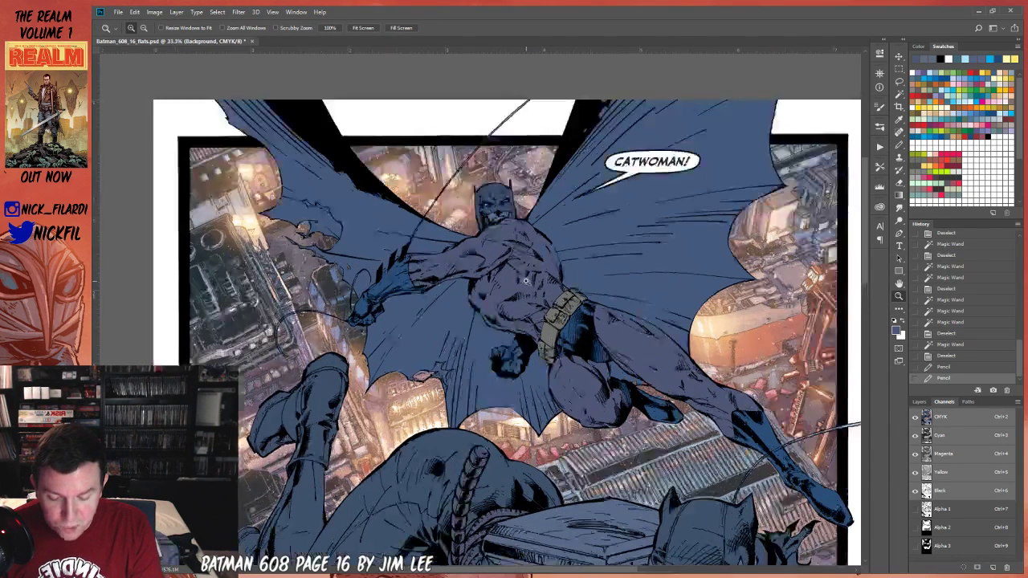
left_click(927, 73)
left_click(899, 81)
mouse_move(495, 237)
left_mouse_down()
mouse_move(509, 230)
mouse_move(481, 242)
mouse_move(524, 246)
mouse_move(504, 229)
mouse_move(536, 224)
mouse_move(494, 251)
mouse_move(473, 247)
mouse_move(498, 262)
mouse_move(485, 233)
left_mouse_up()
mouse_move(431, 258)
left_mouse_down()
mouse_move(411, 270)
mouse_move(425, 258)
left_mouse_up()
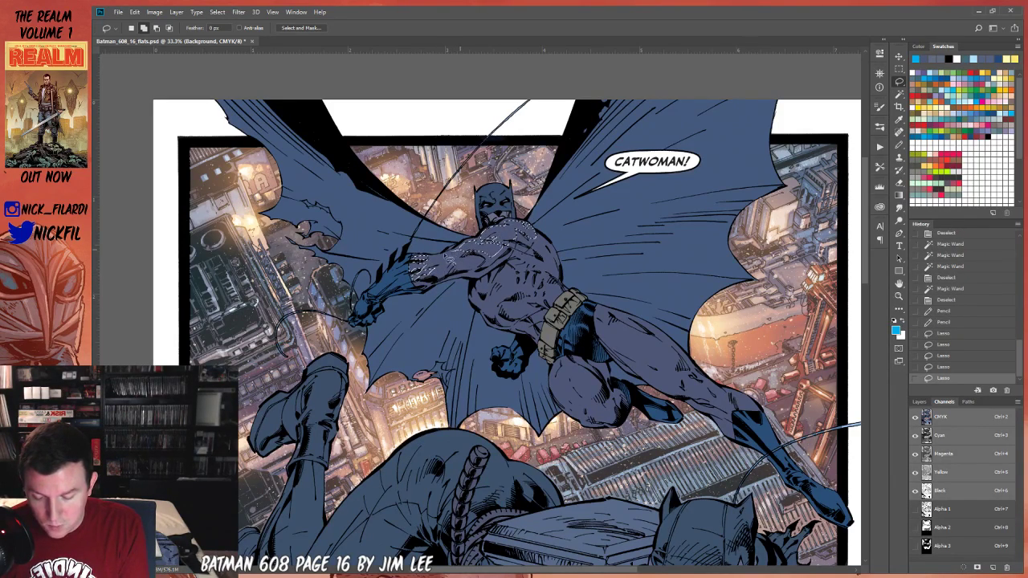
left_click_drag(425, 259, 419, 265)
Add lassoed highlight shapes across Batman's upper arm, chest and abdomen to the selection.
left_click_drag(497, 247, 551, 261)
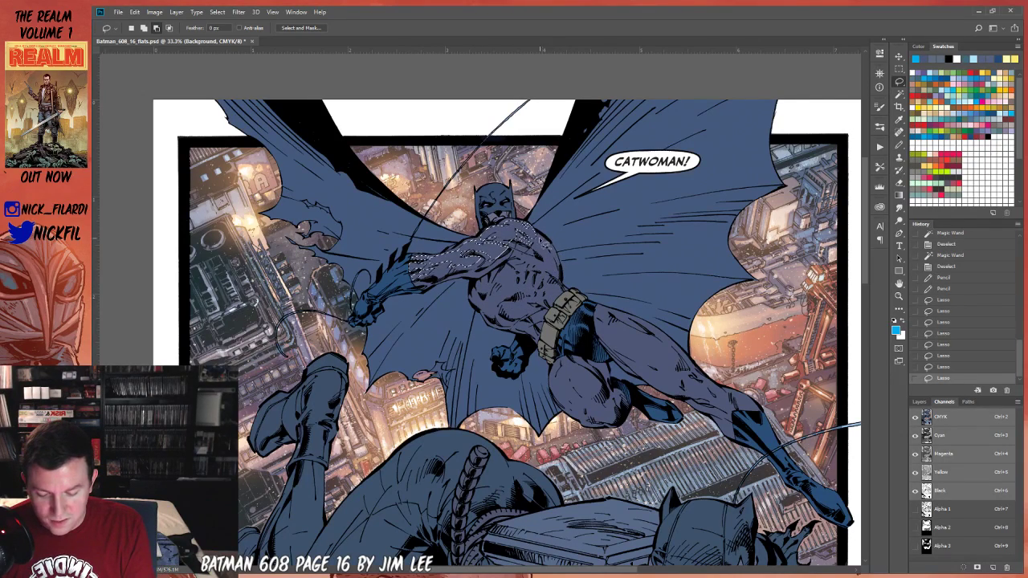
left_click_drag(554, 256, 552, 246)
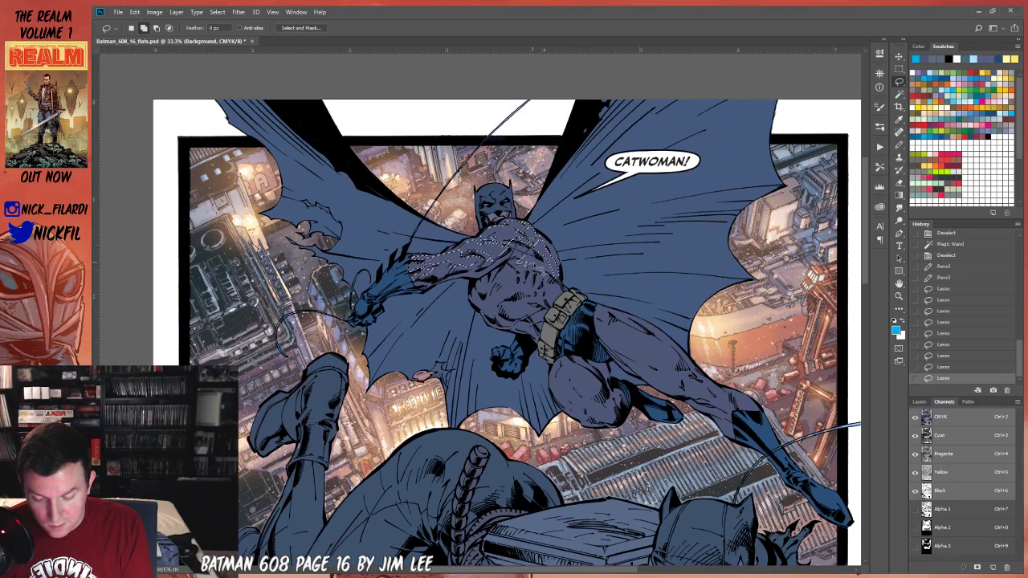
mouse_move(543, 250)
left_mouse_down()
mouse_move(525, 244)
mouse_move(499, 273)
left_mouse_up()
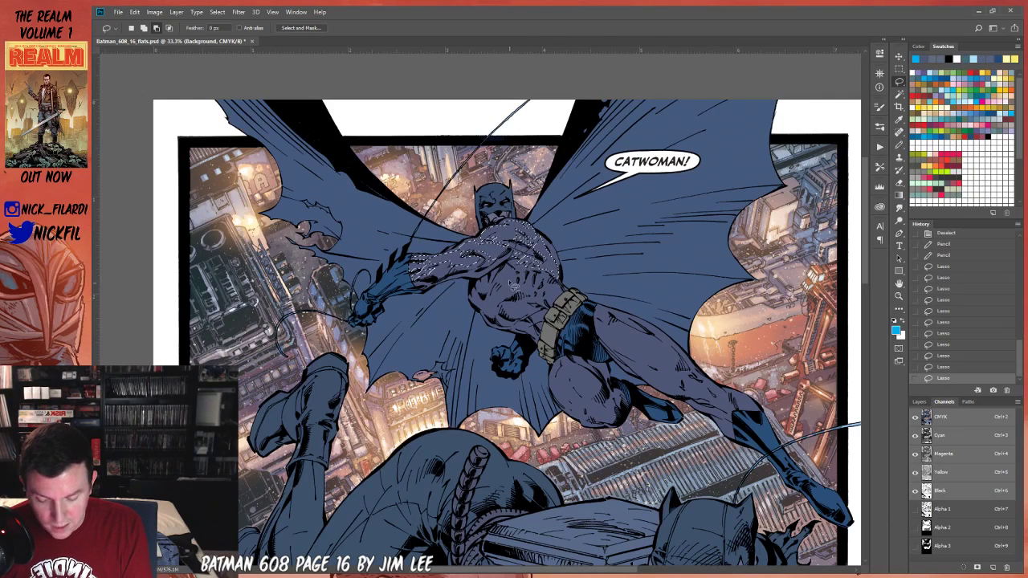
mouse_move(490, 310)
left_mouse_down()
mouse_move(505, 326)
mouse_move(537, 298)
mouse_move(514, 282)
mouse_move(498, 293)
mouse_move(485, 278)
left_mouse_up()
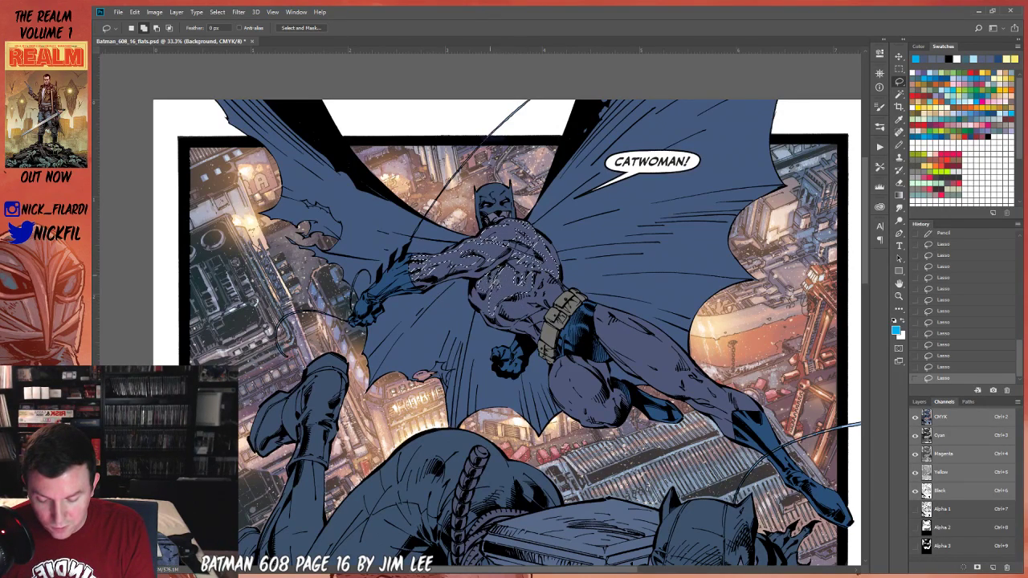
left_click_drag(484, 313, 498, 318)
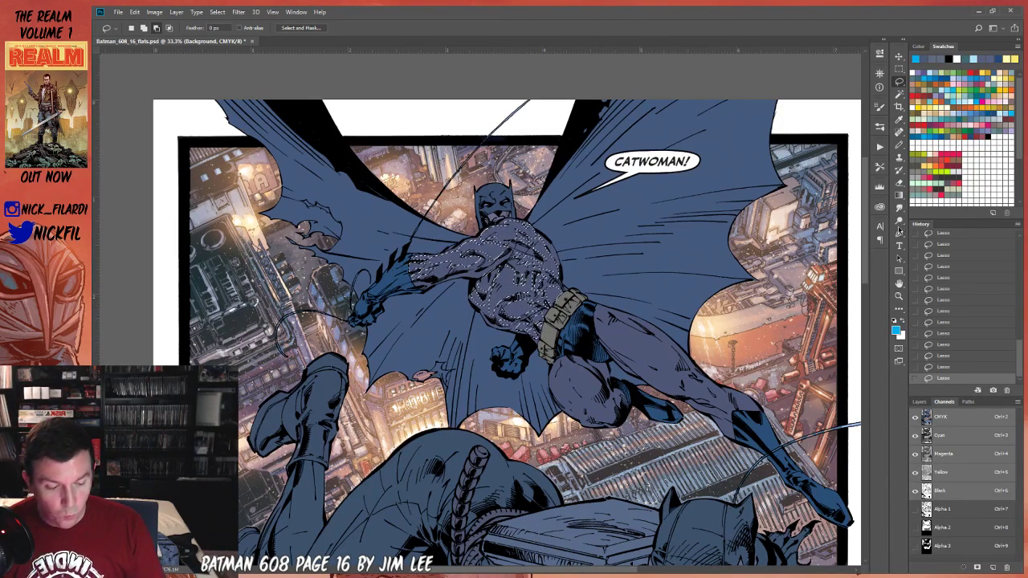
Add lassoed highlight shapes on Batman's bent thigh and along his extended leg to the selection.
key("space")
left_click_drag(568, 398, 524, 343)
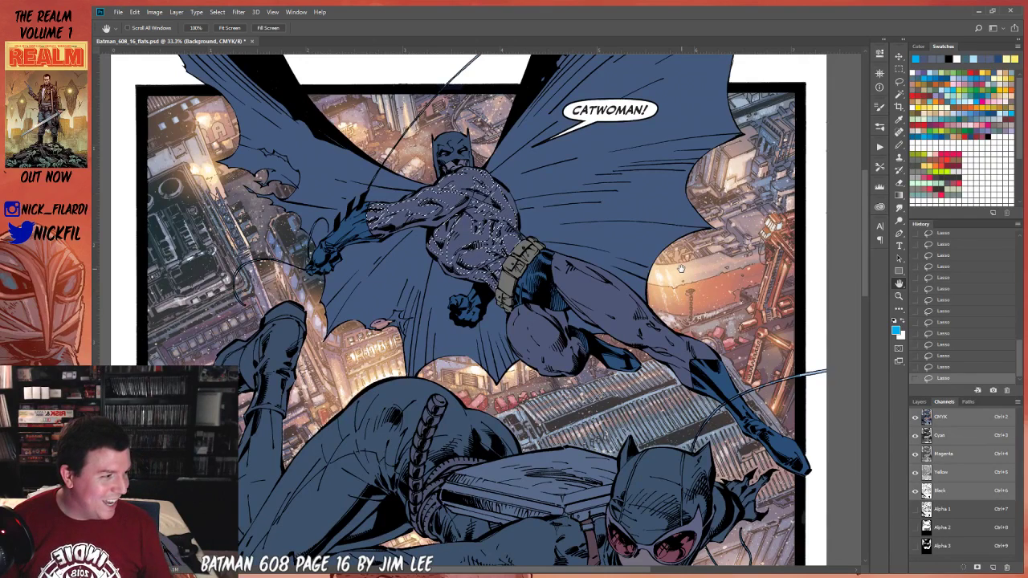
key("l")
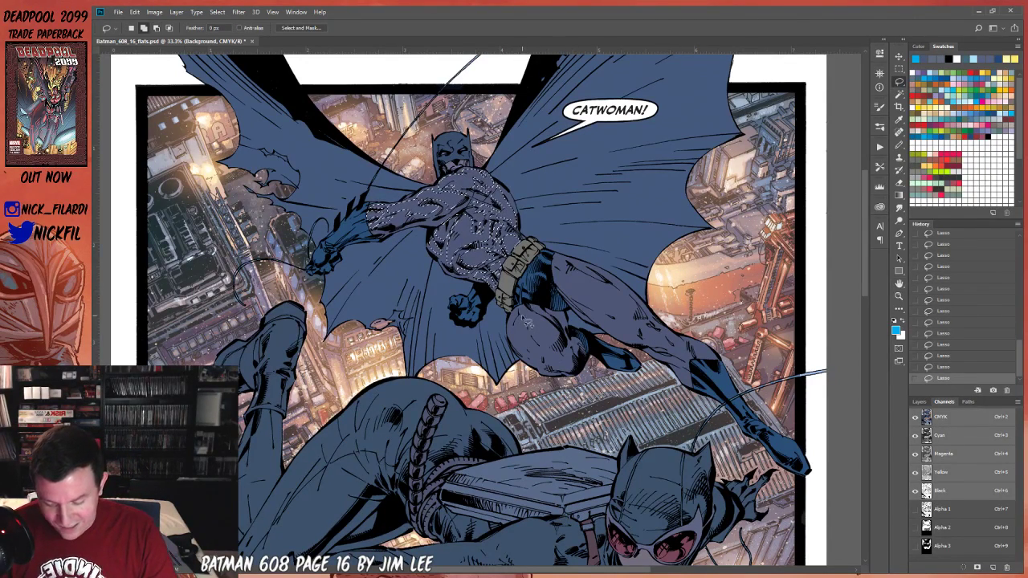
left_click_drag(519, 345, 546, 363)
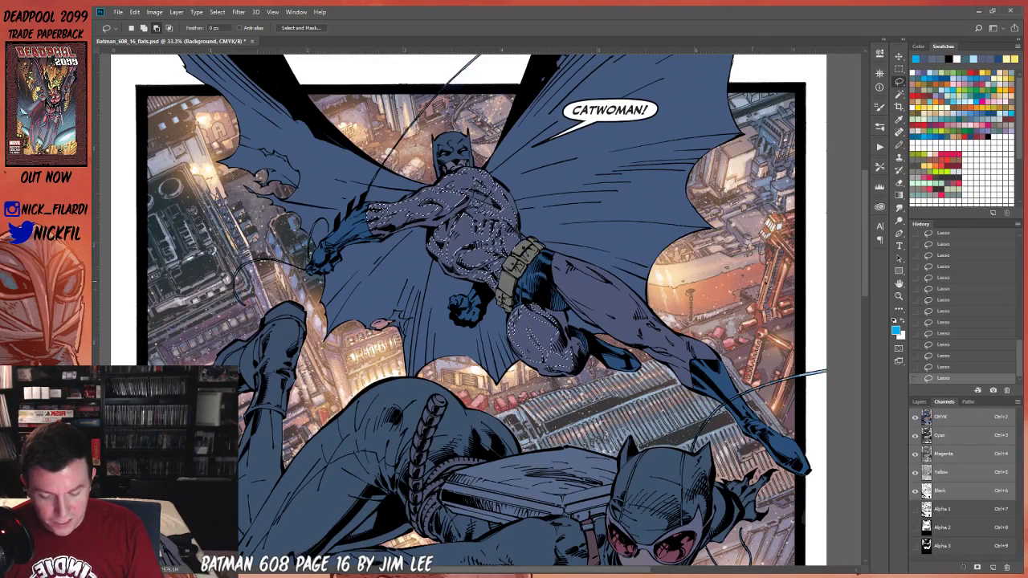
key("h")
left_click_drag(604, 378, 531, 442)
key("l")
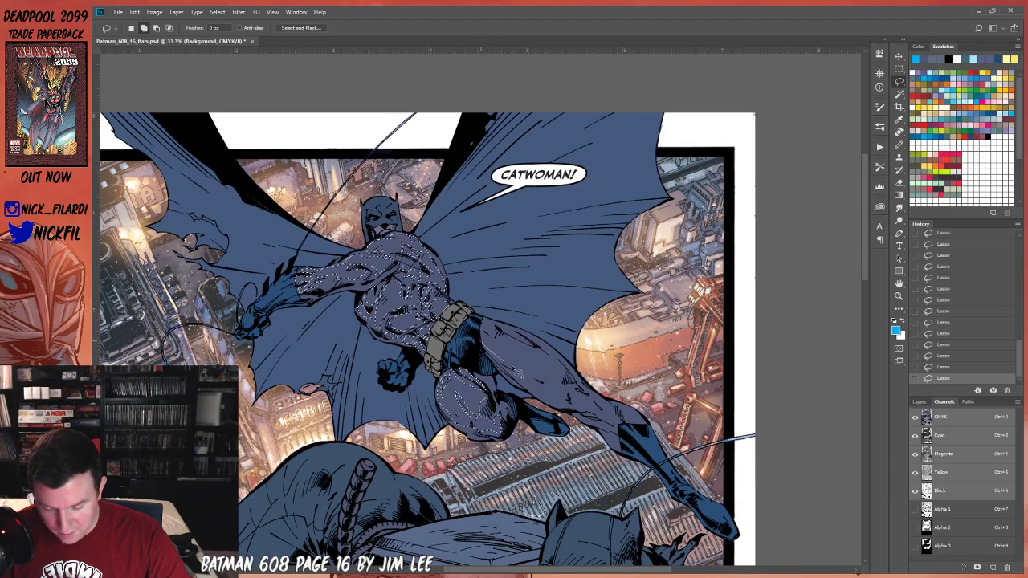
mouse_move(488, 337)
left_mouse_down()
mouse_move(534, 349)
mouse_move(570, 379)
mouse_move(514, 371)
mouse_move(492, 333)
left_mouse_up()
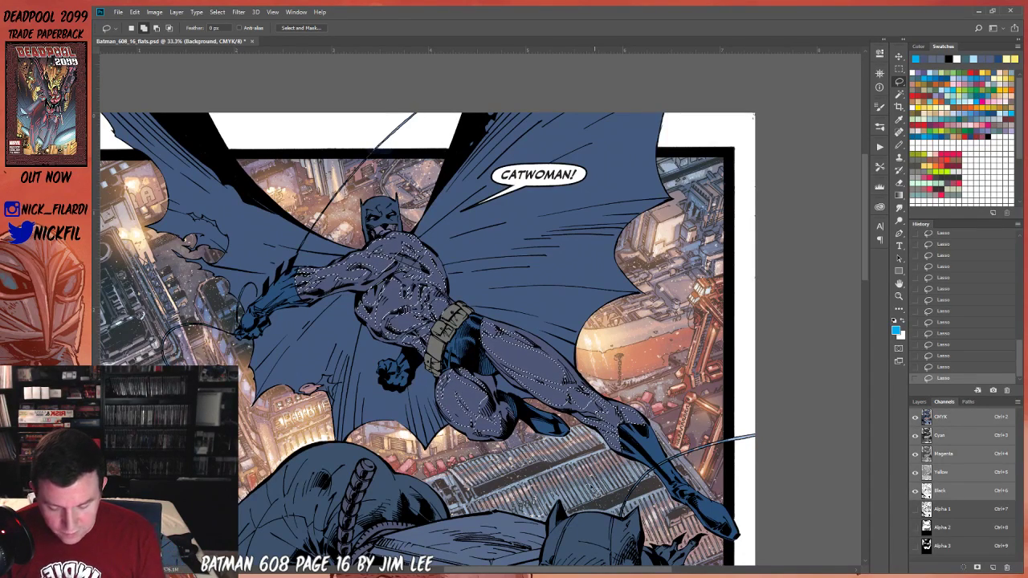
Extend the lasso selection with highlight shapes on Batman's belt, trunks, clenched fist, outstretched glove and cowl.
key("h")
mouse_move(475, 363)
left_mouse_down()
mouse_move(597, 365)
mouse_move(560, 419)
mouse_move(539, 387)
left_mouse_up()
left_click(898, 83)
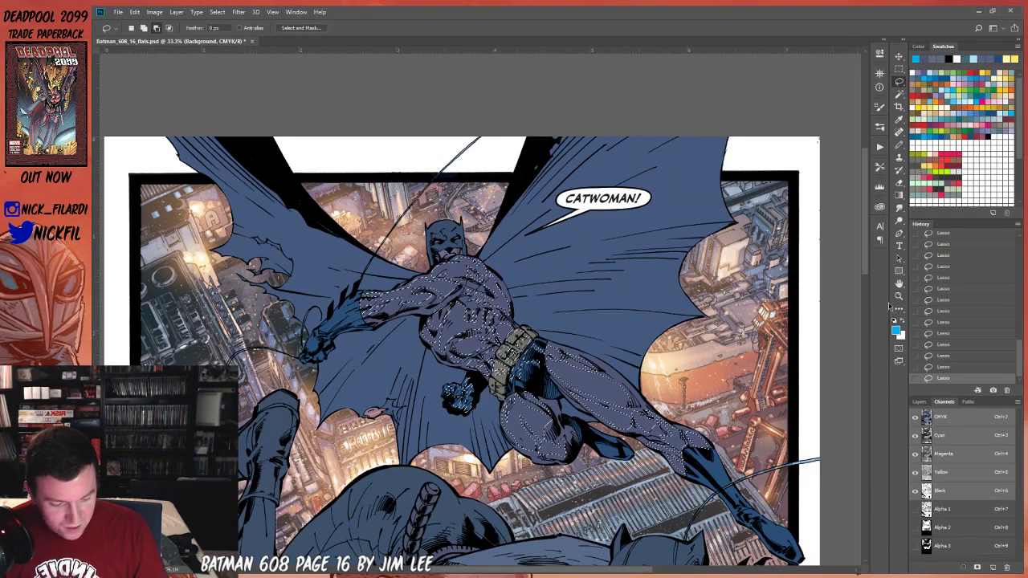
key("space")
mouse_move(542, 389)
left_mouse_down()
mouse_move(671, 399)
mouse_move(715, 436)
left_mouse_up()
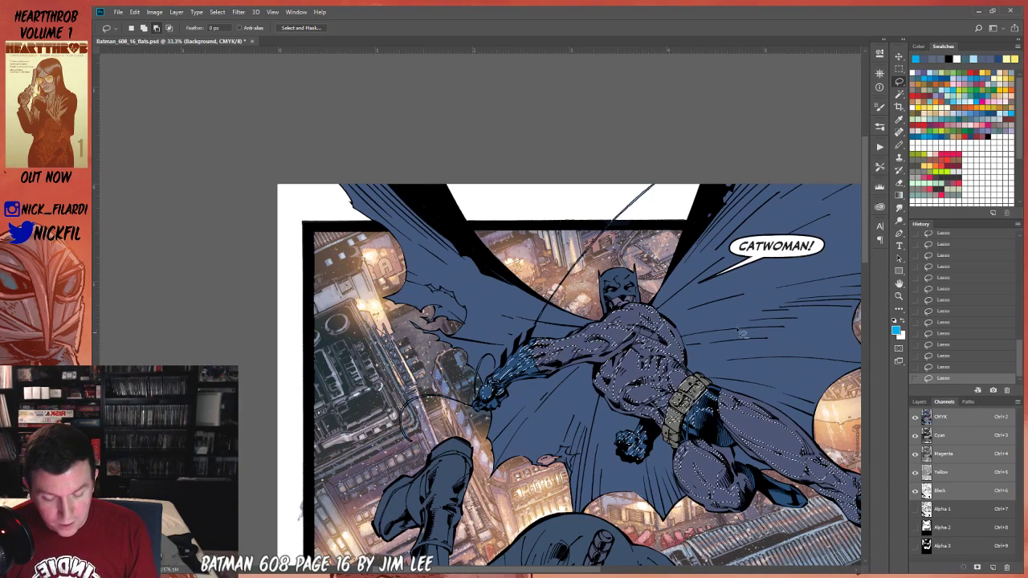
key("space")
mouse_move(740, 310)
left_mouse_down()
mouse_move(734, 302)
mouse_move(619, 367)
left_mouse_up()
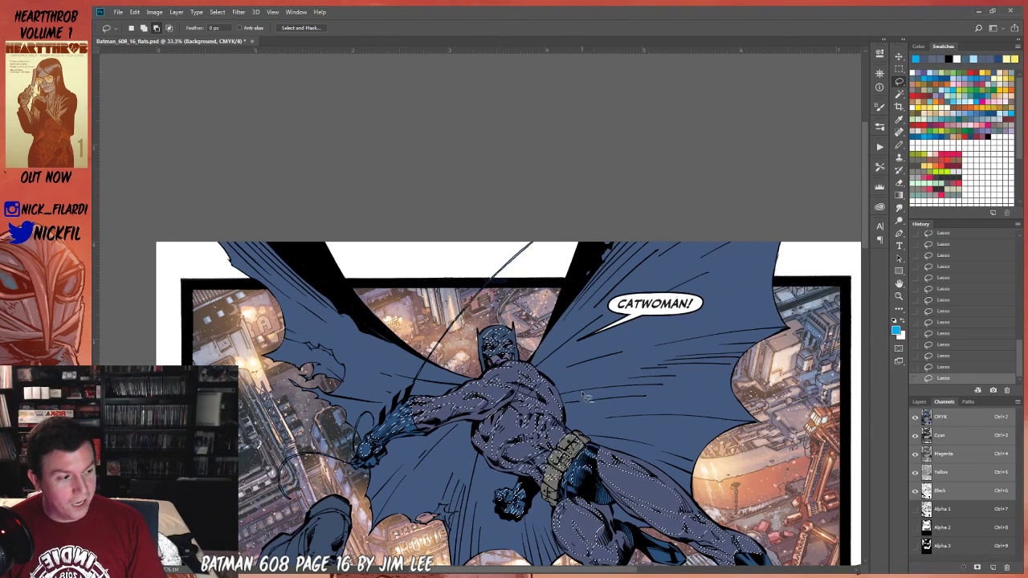
Add lassoed highlight shapes on Batman's extended boot and his rear boot to the selection.
key("space")
left_click_drag(584, 407, 546, 225)
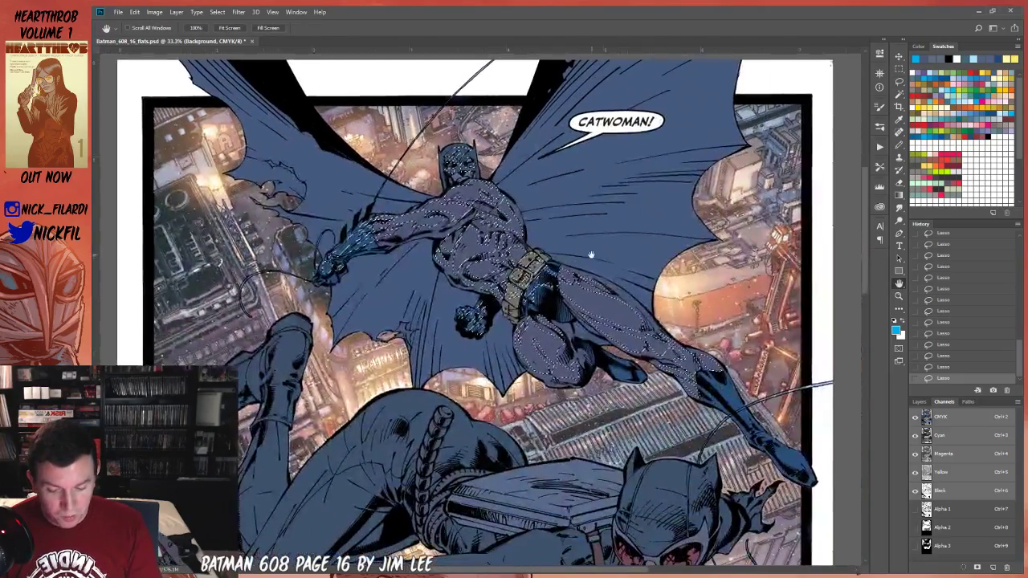
left_click_drag(612, 464, 478, 506)
left_click_drag(576, 416, 574, 395)
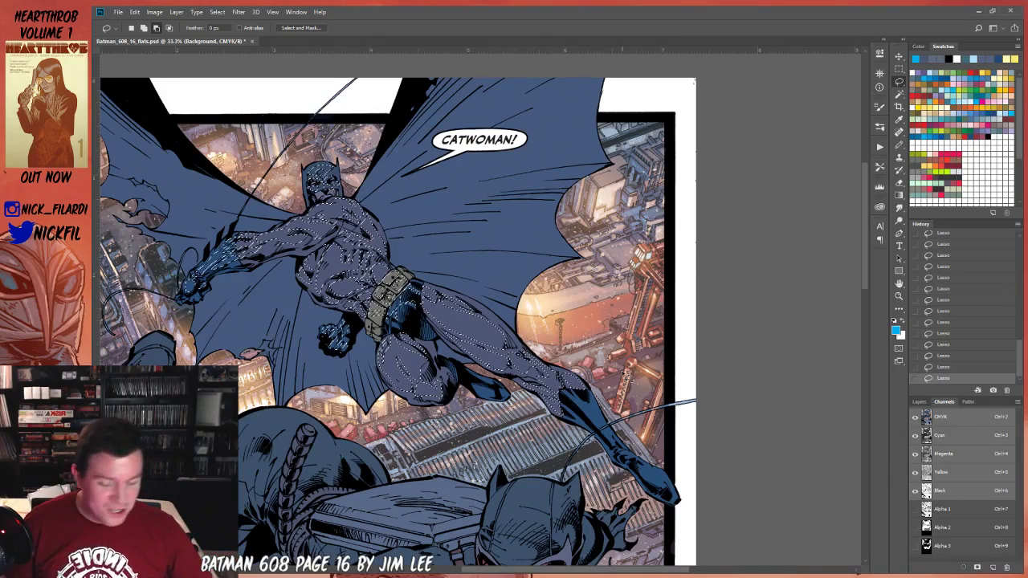
key("h")
left_click_drag(625, 376, 591, 298)
key("l")
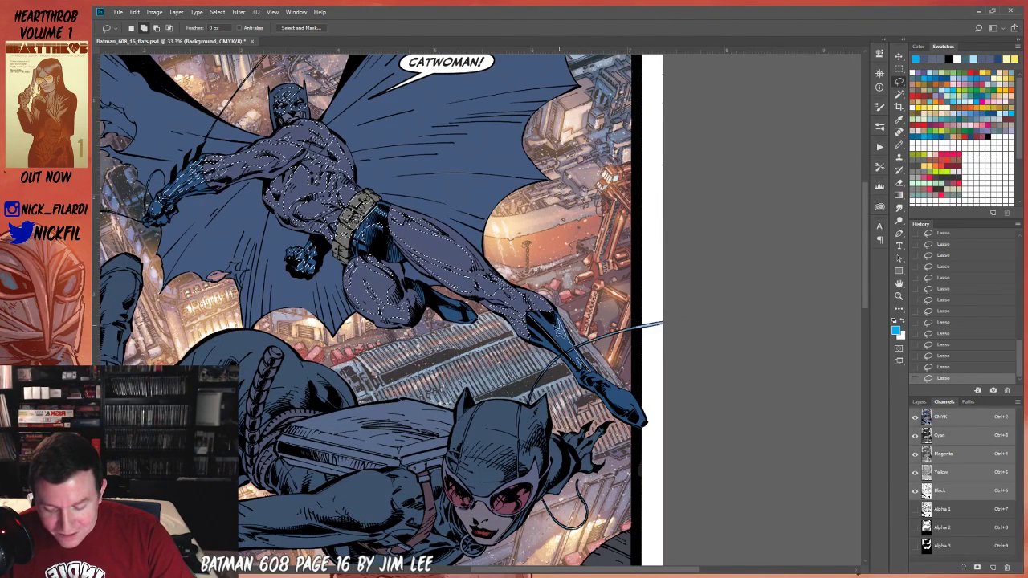
left_click_drag(532, 313, 529, 305)
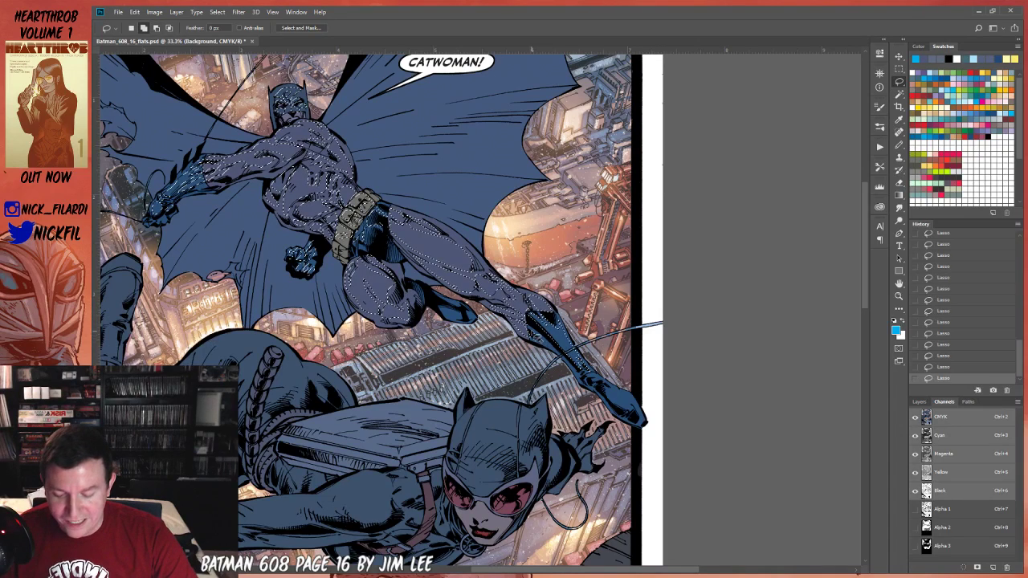
mouse_move(584, 373)
left_mouse_down()
mouse_move(634, 387)
mouse_move(631, 407)
mouse_move(648, 423)
mouse_move(782, 449)
left_mouse_up()
key("space")
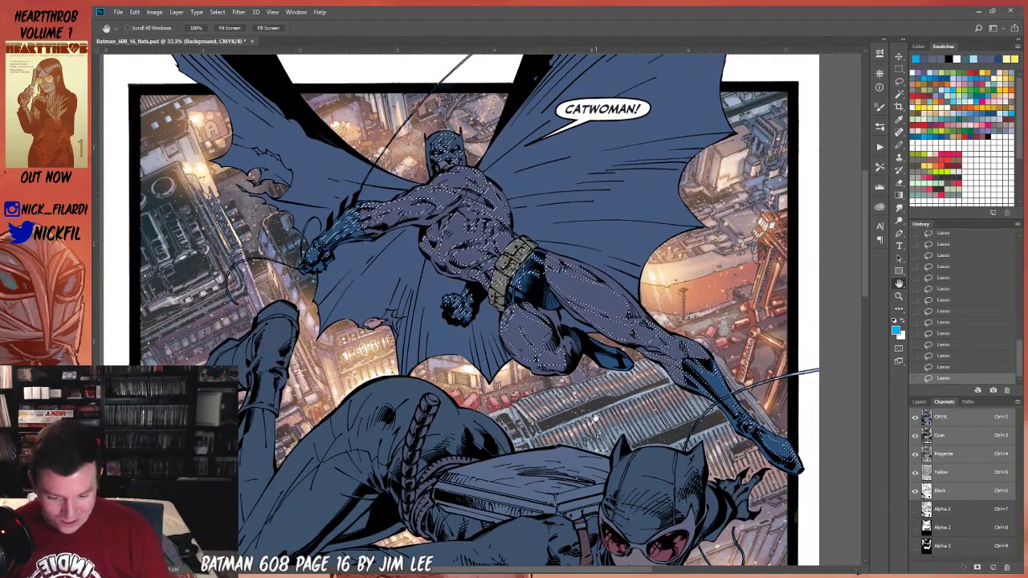
key("l")
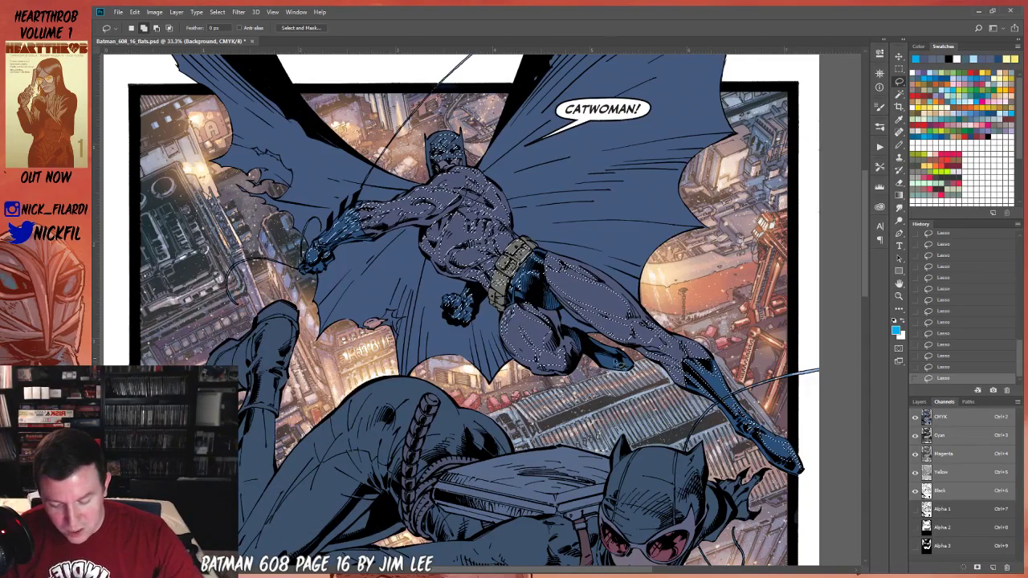
Fill the selected highlights with cyan, fade the fill to Screen mode at 39% opacity, and drop the selection.
key("z")
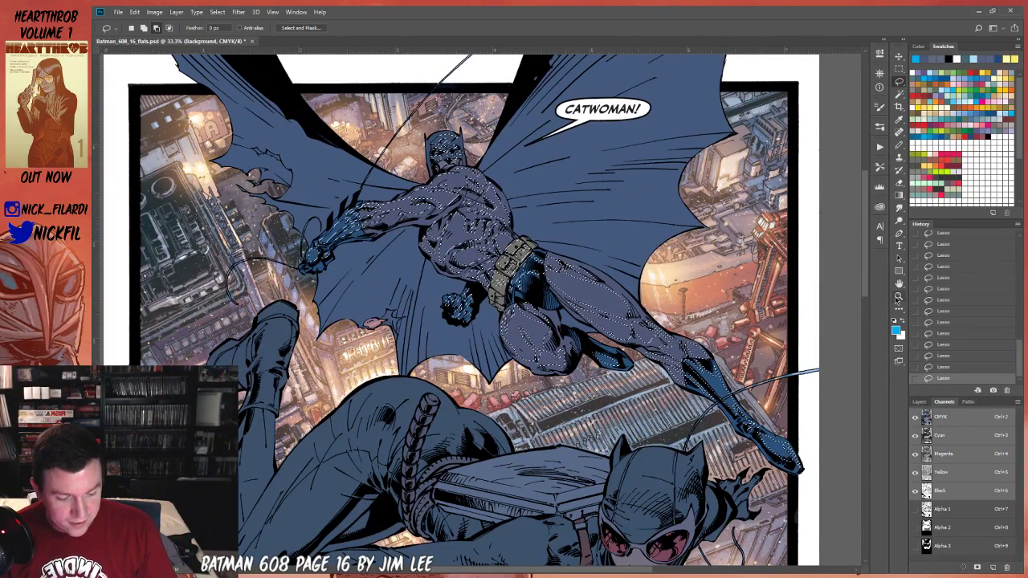
key("ctrl+minus")
key("h")
left_click_drag(579, 354, 568, 412)
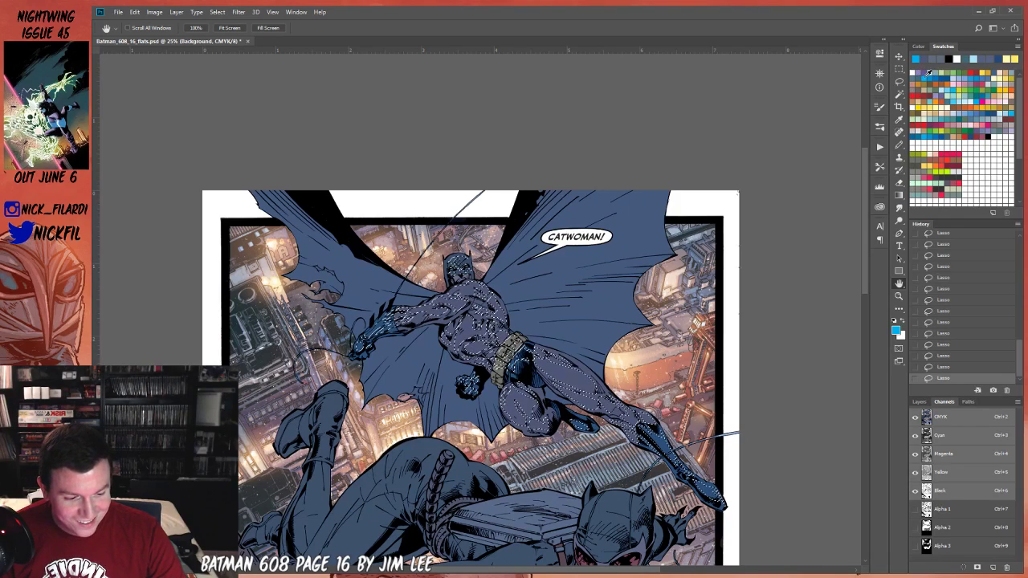
key("alt+BackSpace")
key("ctrl+shift+f")
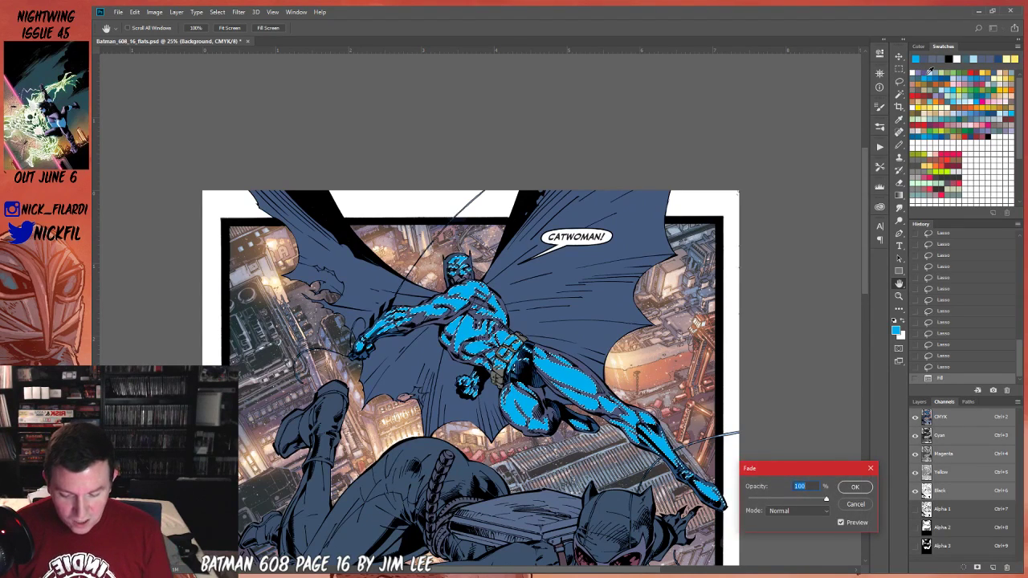
left_click(794, 511)
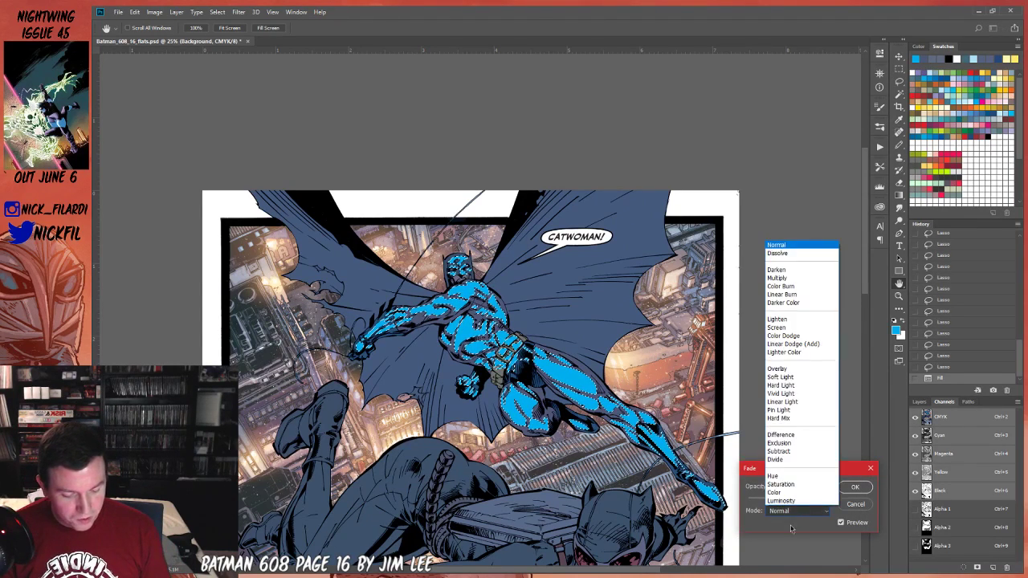
left_click(787, 322)
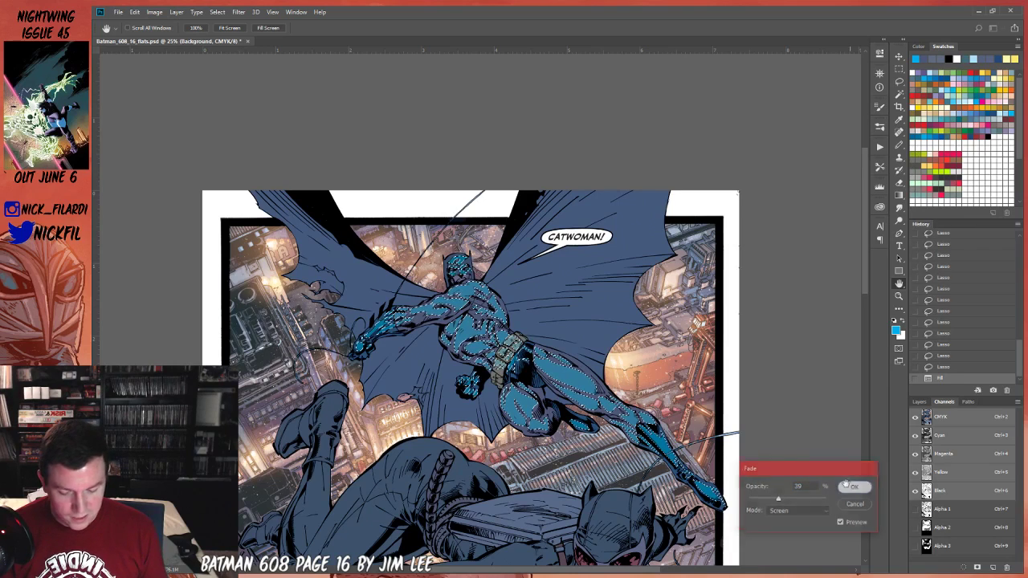
key("Return")
key("ctrl+d")
Check Batman's highlights up close, choose a light blue as the foreground color, and create a new layer above Layer 2.
left_click_drag(663, 533, 767, 508)
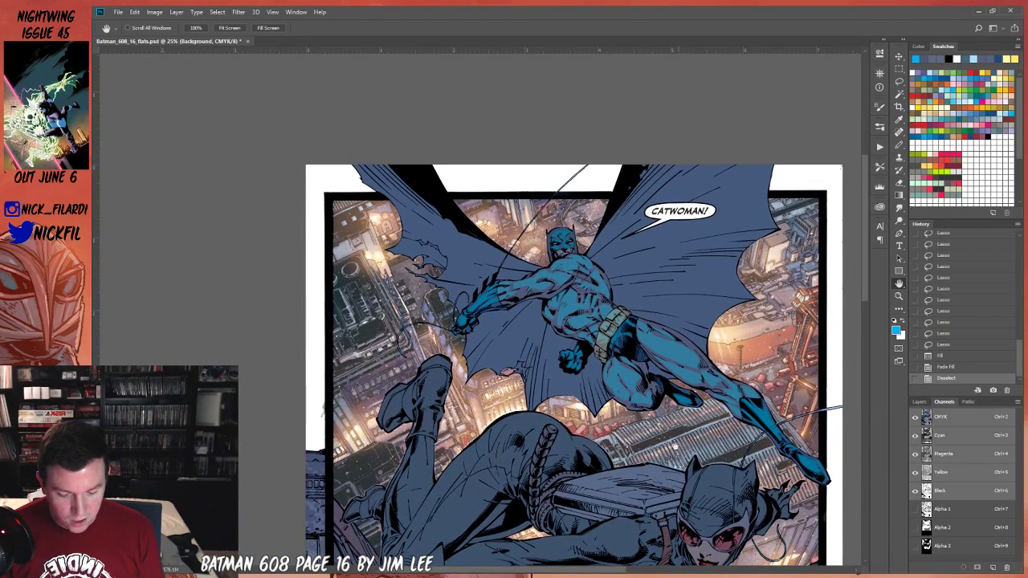
scroll(679, 448, "up", 3)
left_click(898, 295)
left_click(542, 352)
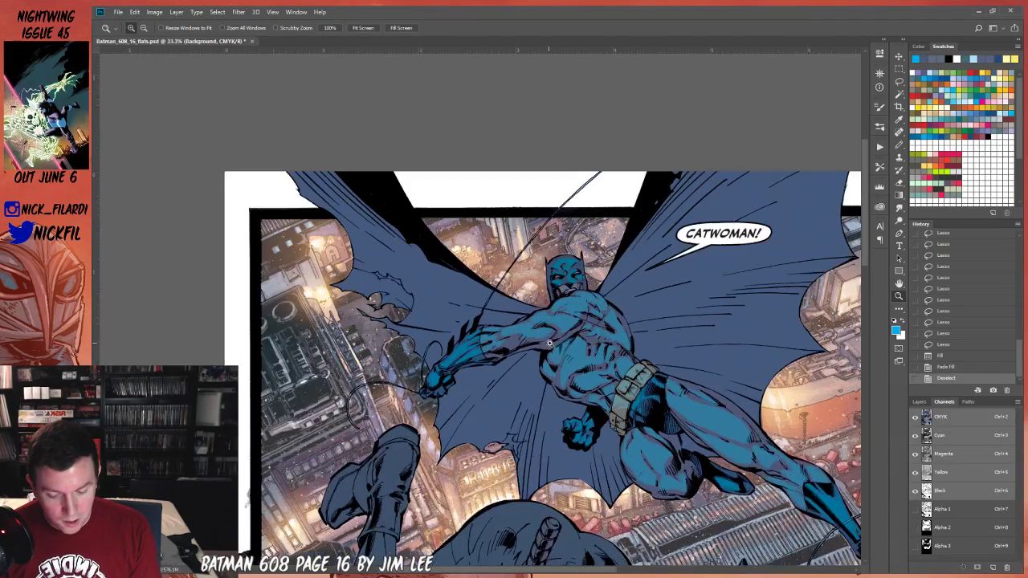
left_click(898, 282)
left_click_drag(759, 350, 561, 395)
left_click(916, 71)
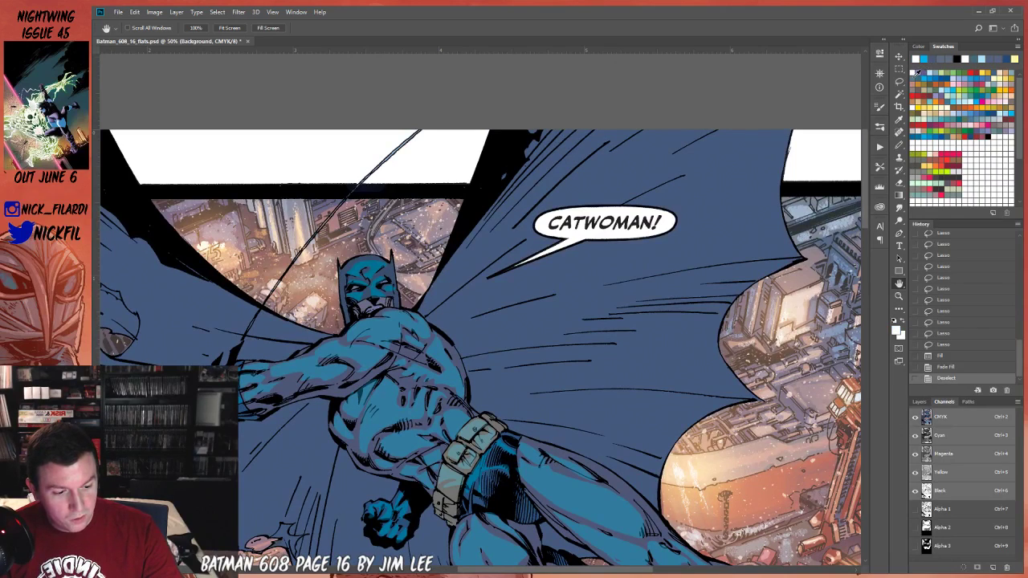
left_click(939, 71)
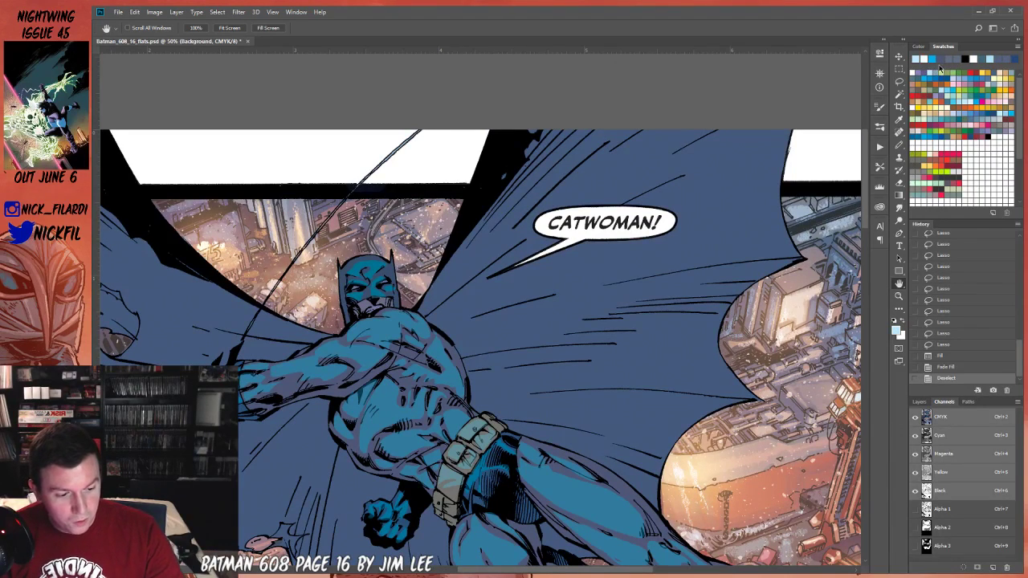
left_click(920, 402)
left_click(956, 466)
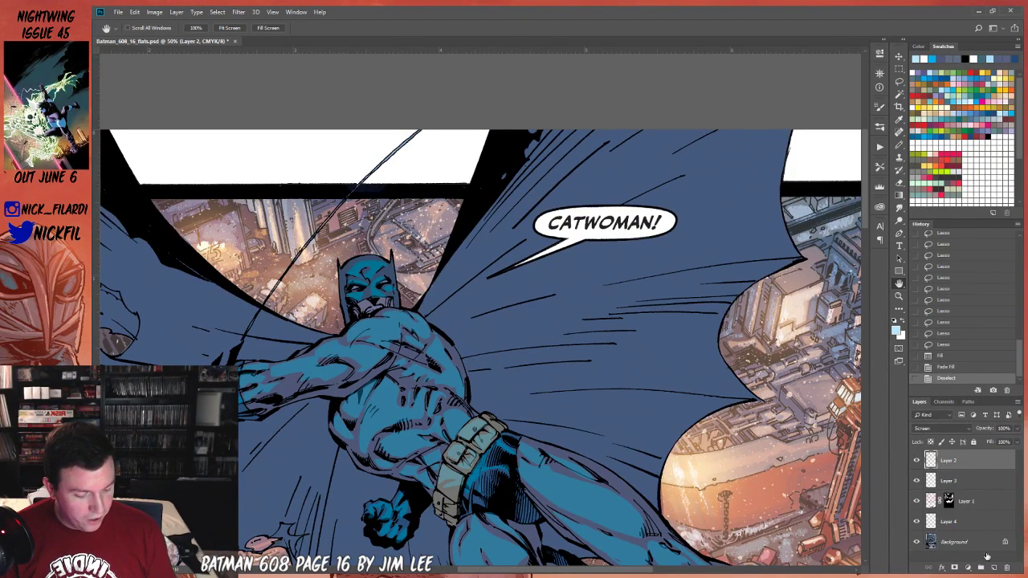
left_click(994, 568)
Sketch a slanted cylinder outline in light blue with the Pencil over the cape beside Batman, below the "CATWOMAN!" balloon.
left_click(900, 81)
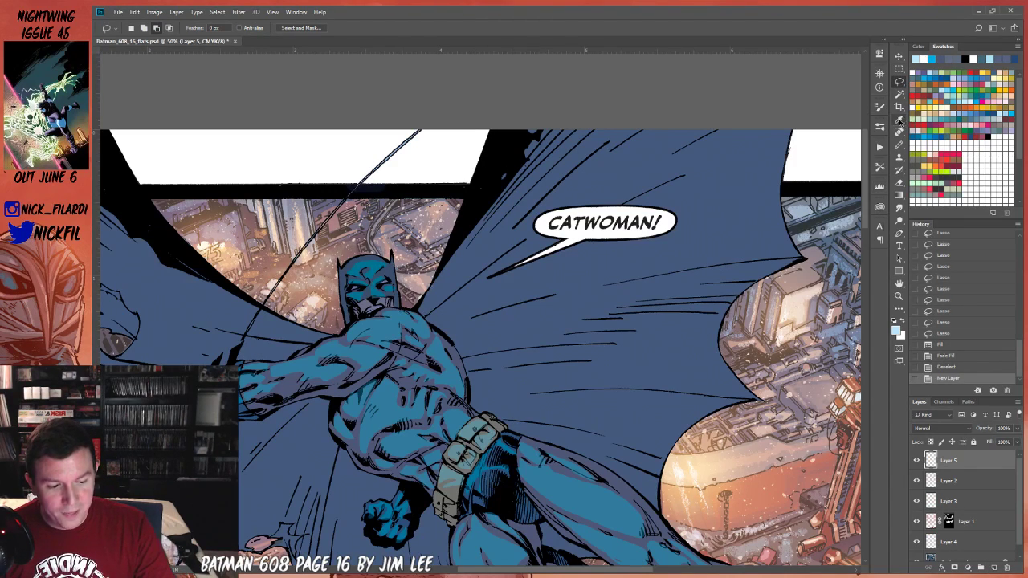
left_click(899, 146)
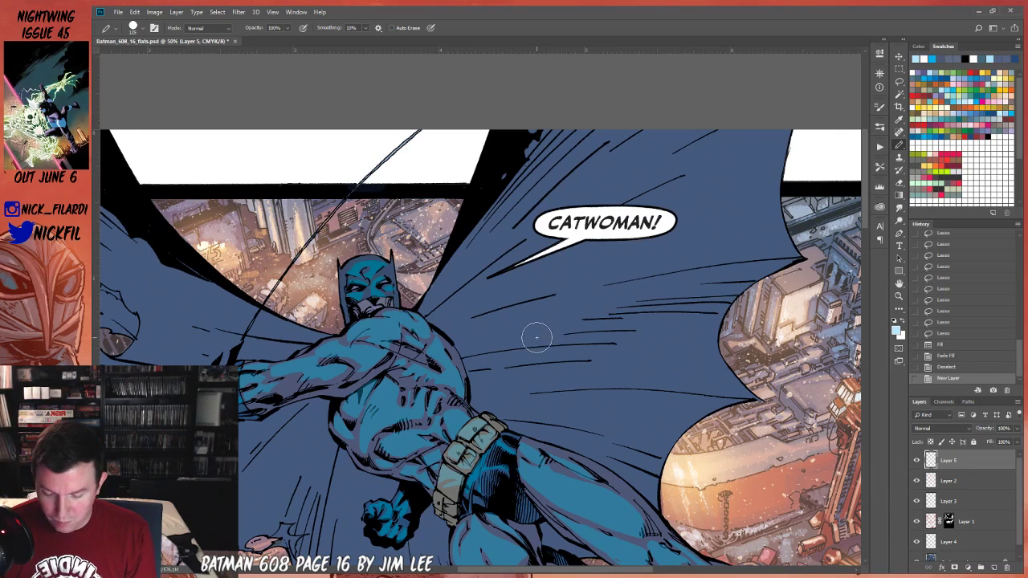
mouse_move(480, 331)
left_mouse_down()
mouse_move(623, 263)
mouse_move(647, 322)
left_mouse_up()
mouse_move(480, 331)
left_mouse_down()
mouse_move(501, 376)
mouse_move(493, 337)
left_mouse_up()
left_click_drag(501, 376, 647, 323)
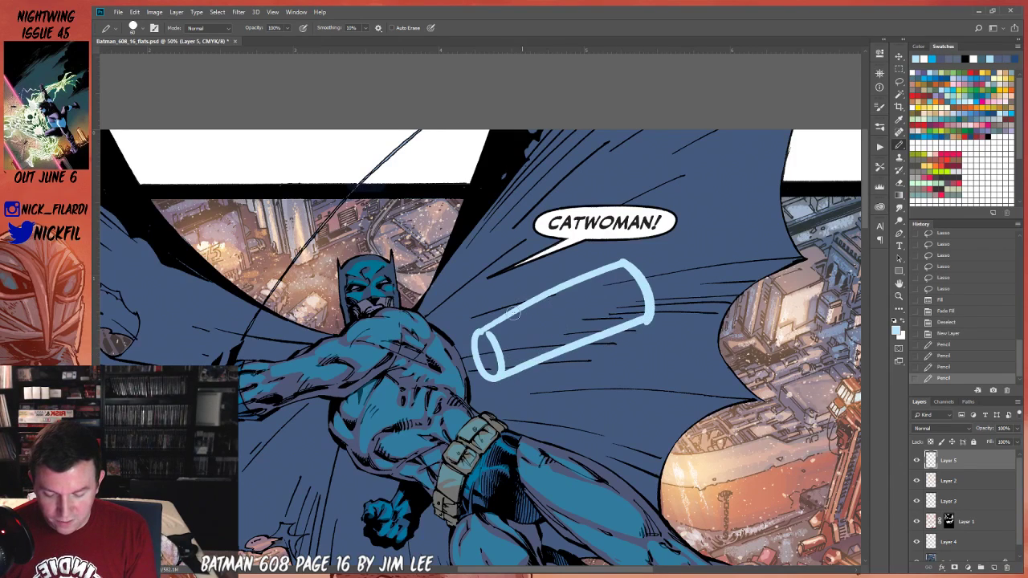
Sketch small bumps along the cylinder's upper edge, an arrow pointing down at it and a highlight line along its body in light blue.
mouse_move(522, 308)
left_mouse_down()
mouse_move(531, 280)
mouse_move(598, 253)
mouse_move(605, 279)
mouse_move(575, 283)
left_mouse_up()
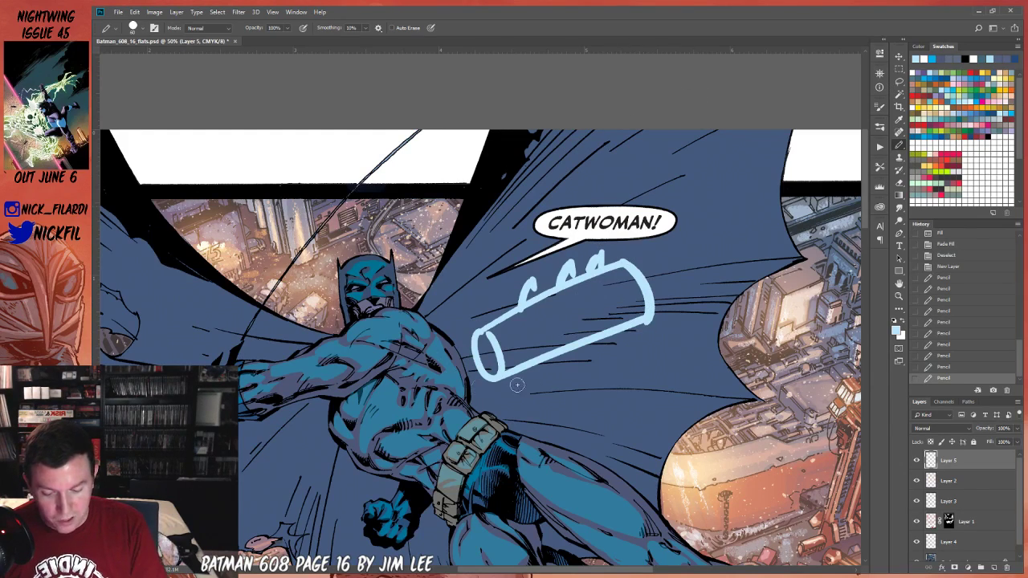
left_click_drag(646, 132, 613, 258)
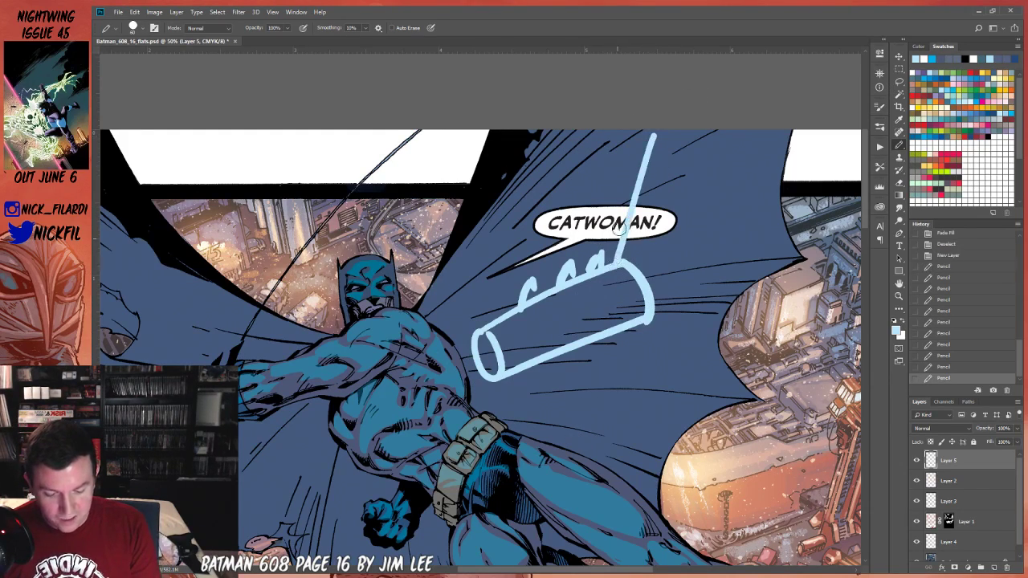
key("ctrl+z")
left_click_drag(663, 130, 634, 231)
left_click_drag(629, 164, 634, 235)
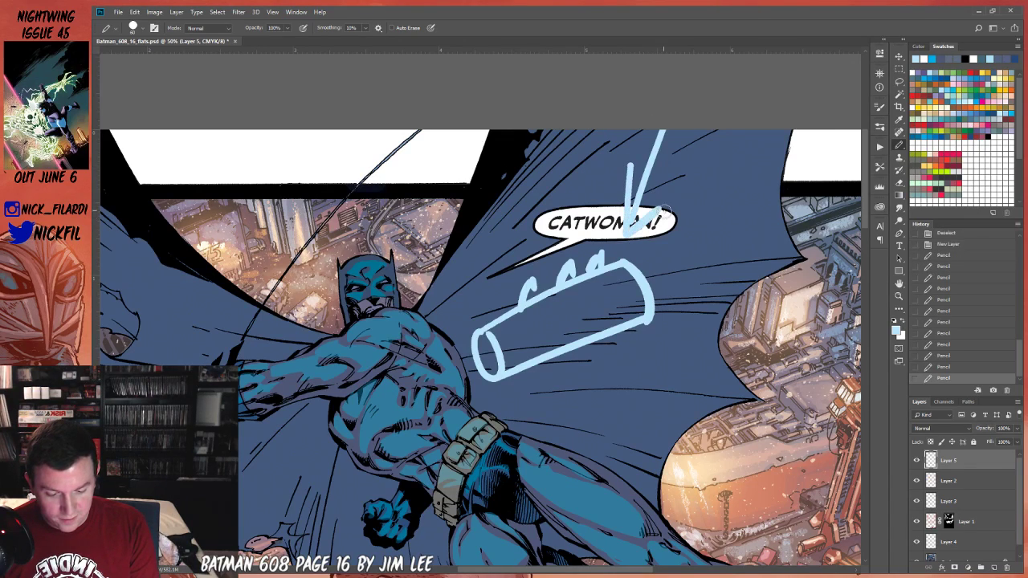
left_click_drag(619, 279, 511, 330)
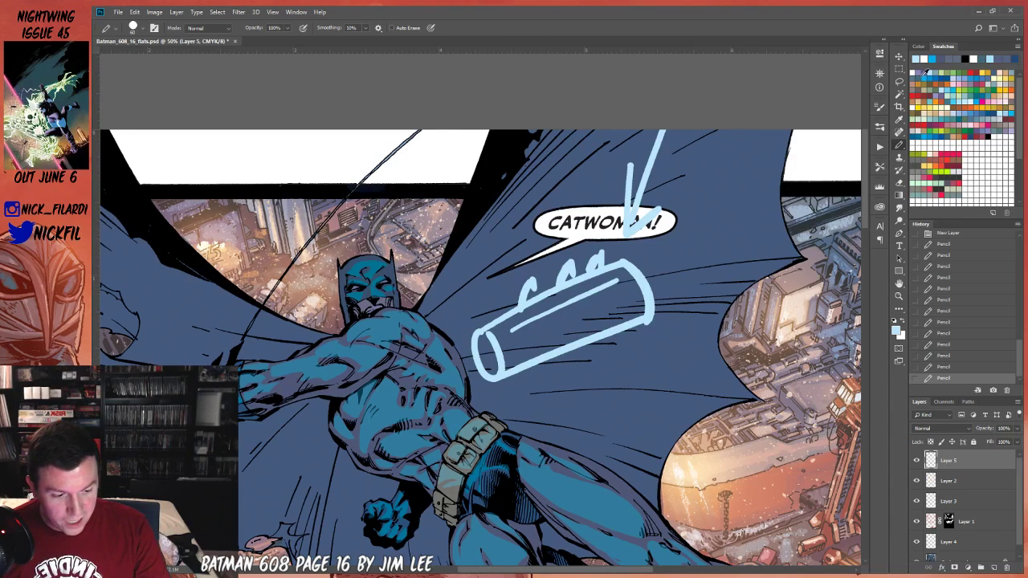
mouse_move(509, 348)
left_mouse_down()
mouse_move(635, 296)
mouse_move(518, 346)
left_mouse_up()
key("ctrl+z")
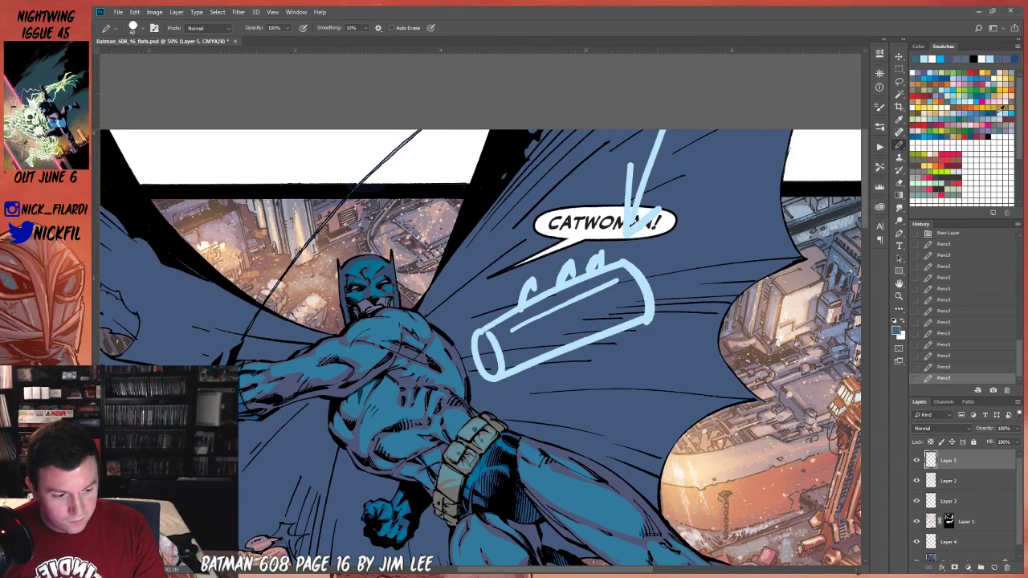
Paint red and blended brownish bands along the cylinder's body with the Pencil, alternating between 50% and 100% opacity and sampling colours from the drawing.
left_click(977, 71)
mouse_move(586, 312)
left_mouse_down()
mouse_move(628, 296)
mouse_move(511, 351)
mouse_move(640, 295)
mouse_move(510, 349)
mouse_move(624, 309)
mouse_move(521, 355)
mouse_move(585, 340)
mouse_move(520, 363)
mouse_move(642, 293)
mouse_move(538, 349)
mouse_move(642, 306)
mouse_move(508, 365)
mouse_move(533, 306)
mouse_move(621, 275)
mouse_move(511, 330)
mouse_move(636, 279)
left_mouse_up()
left_click(577, 343, "alt")
key("5")
key("0")
left_click(559, 321, "alt")
key("5")
left_click(507, 332, "alt")
left_click(546, 331, "alt")
key("0")
mouse_move(508, 353)
left_mouse_down()
mouse_move(638, 303)
mouse_move(522, 350)
left_mouse_up()
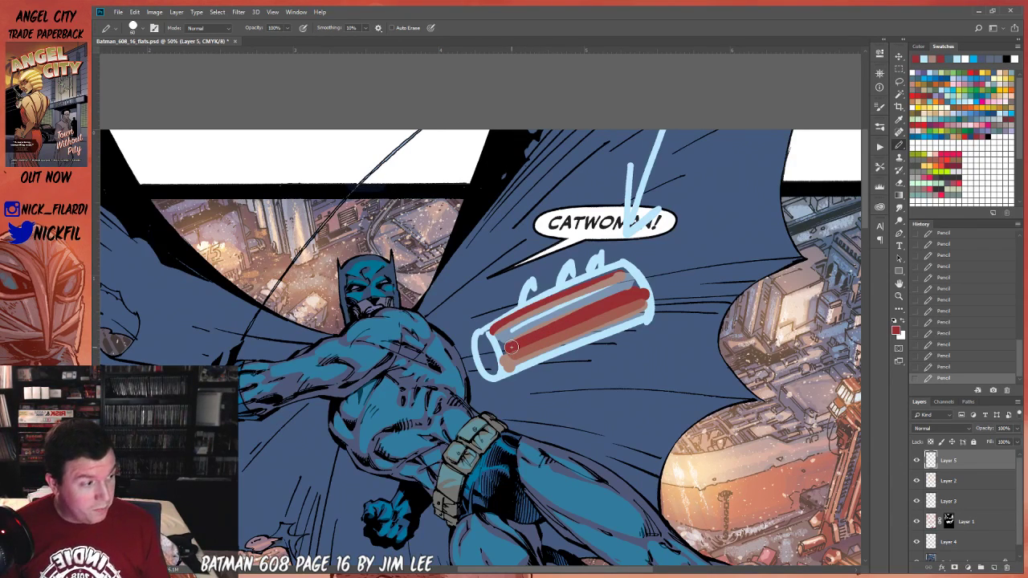
Lasso the cylinder's body inside its outline and fill the selection with solid red.
key("l")
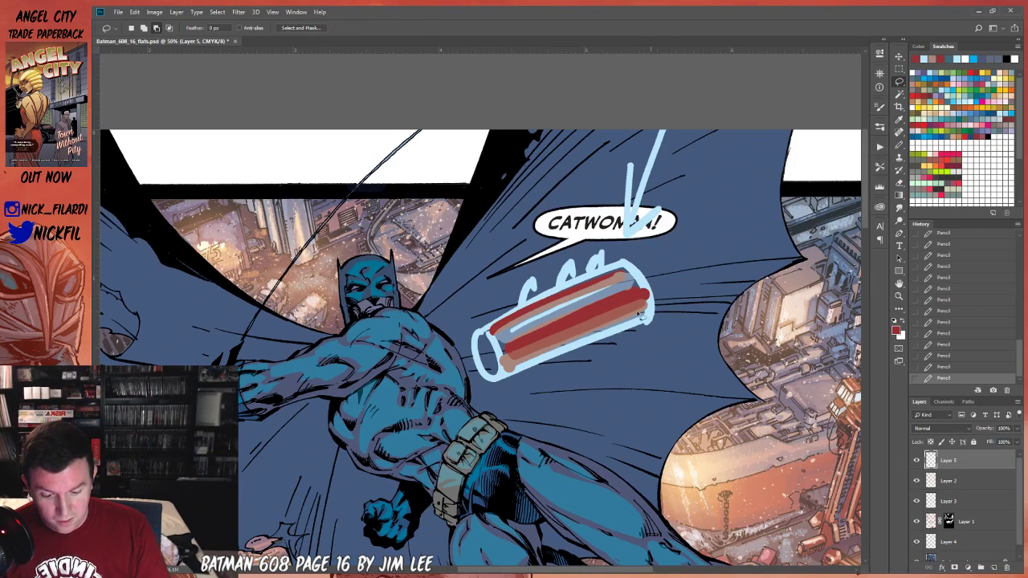
mouse_move(504, 375)
left_mouse_down()
mouse_move(645, 322)
mouse_move(640, 281)
left_mouse_up()
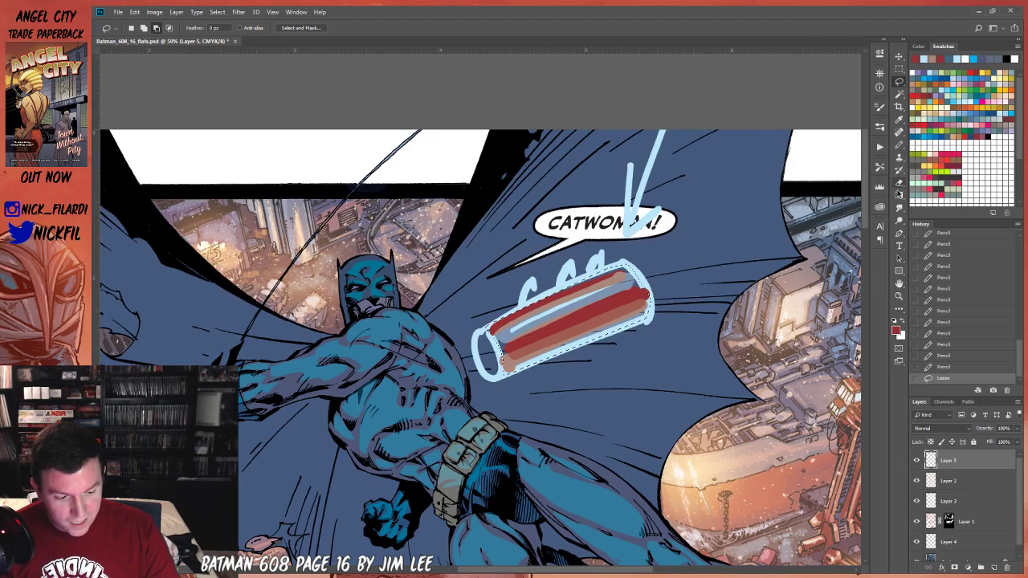
key("alt+BackSpace")
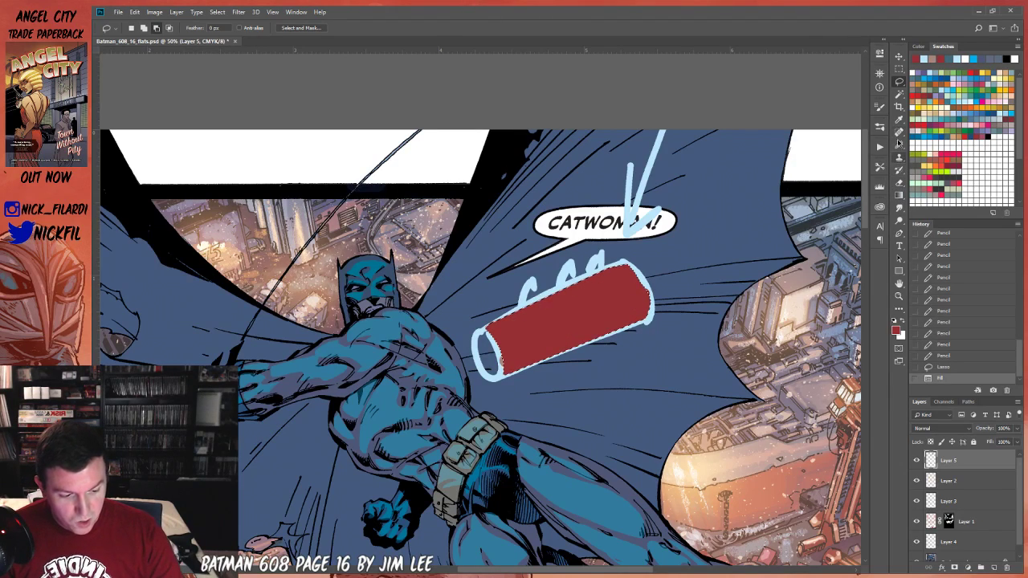
Shade the selected cylinder body with 50% linear gradients in Normal mode, using light blue from the upper edge and a sampled red over it.
left_click(898, 194)
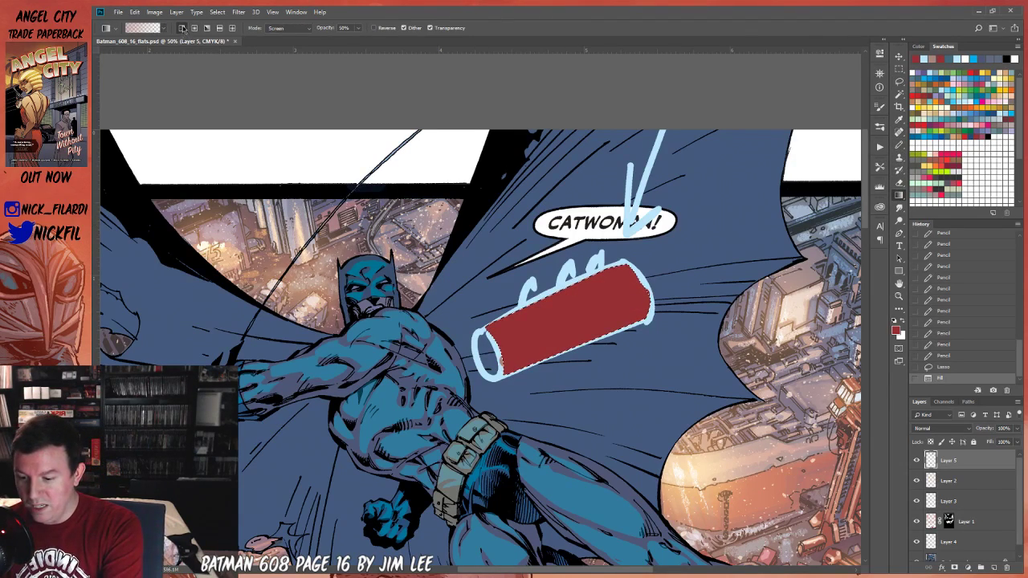
left_click(285, 30)
left_click(299, 39)
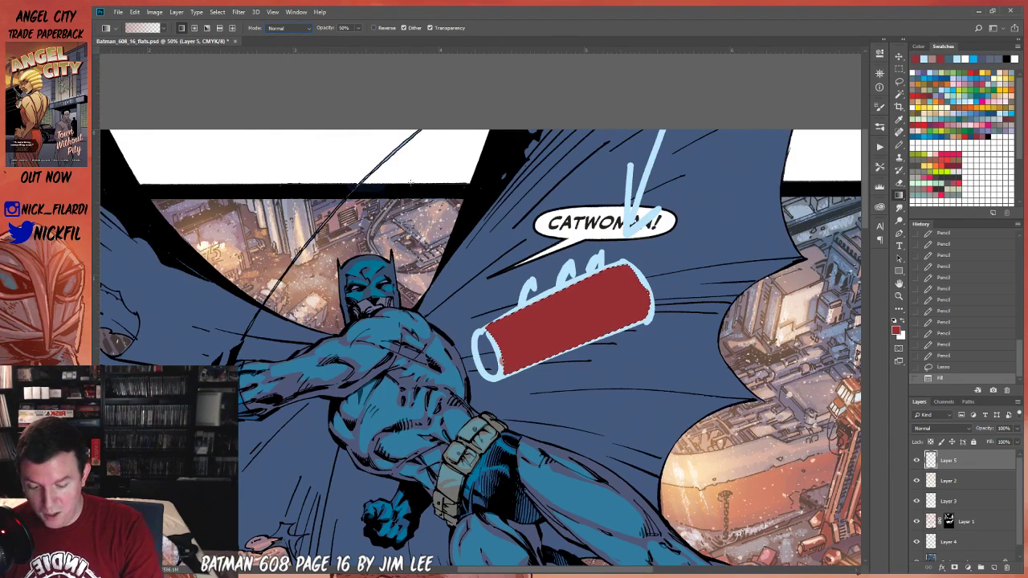
key("x")
left_click_drag(584, 272, 596, 424)
left_click_drag(563, 277, 585, 444)
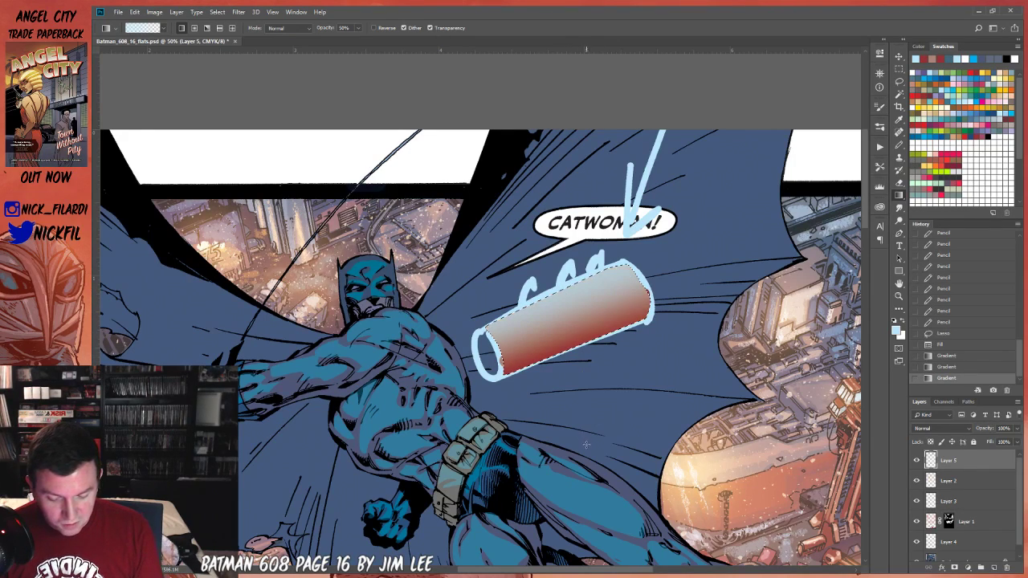
left_click(586, 322, "alt")
left_click_drag(563, 310, 581, 375)
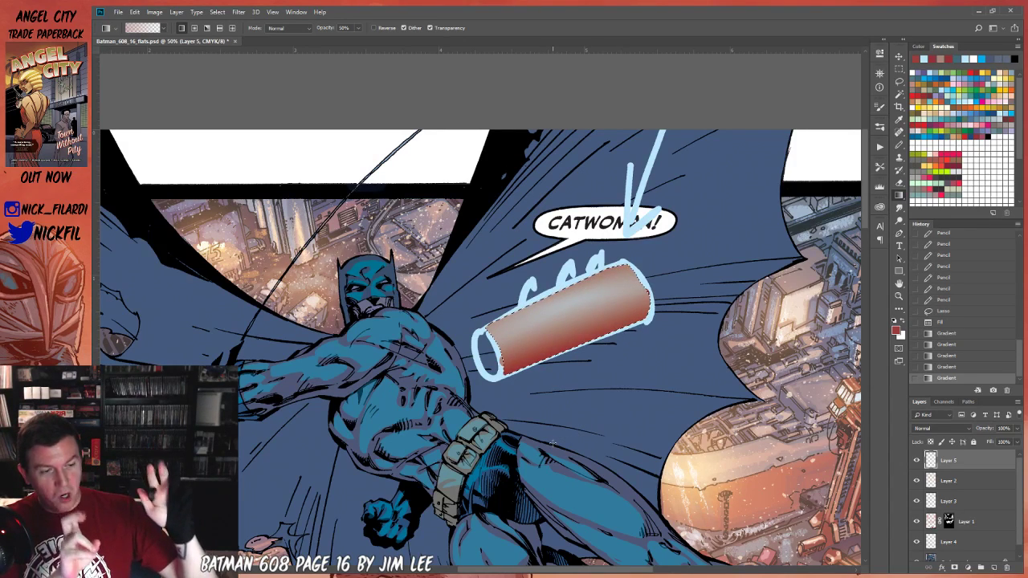
Set the Pencil to Screen mode, dab light highlights along the cylinder's upper side and its lower far end, and clear the selection.
key("b")
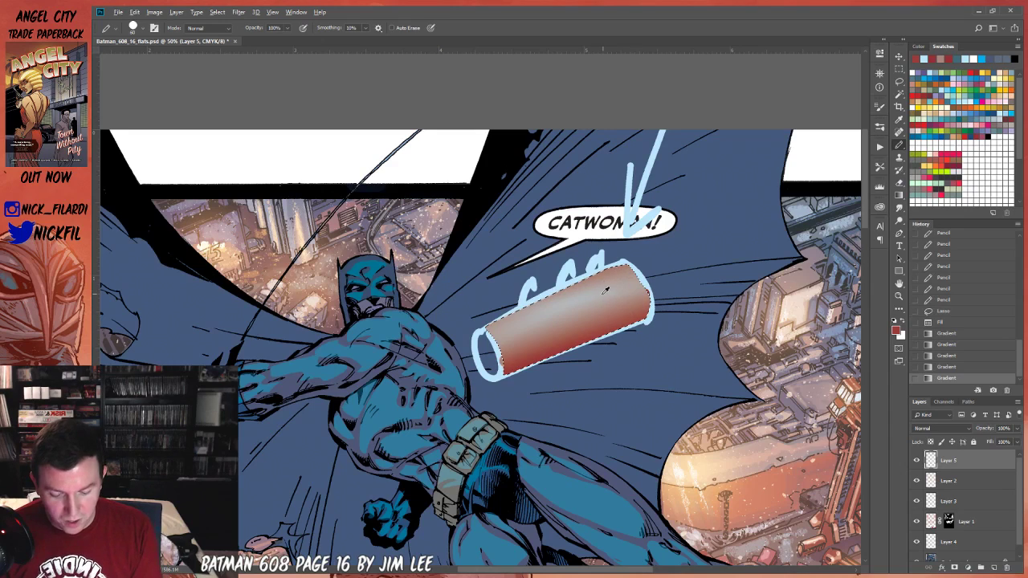
key("x")
left_click(206, 29)
left_click(208, 127)
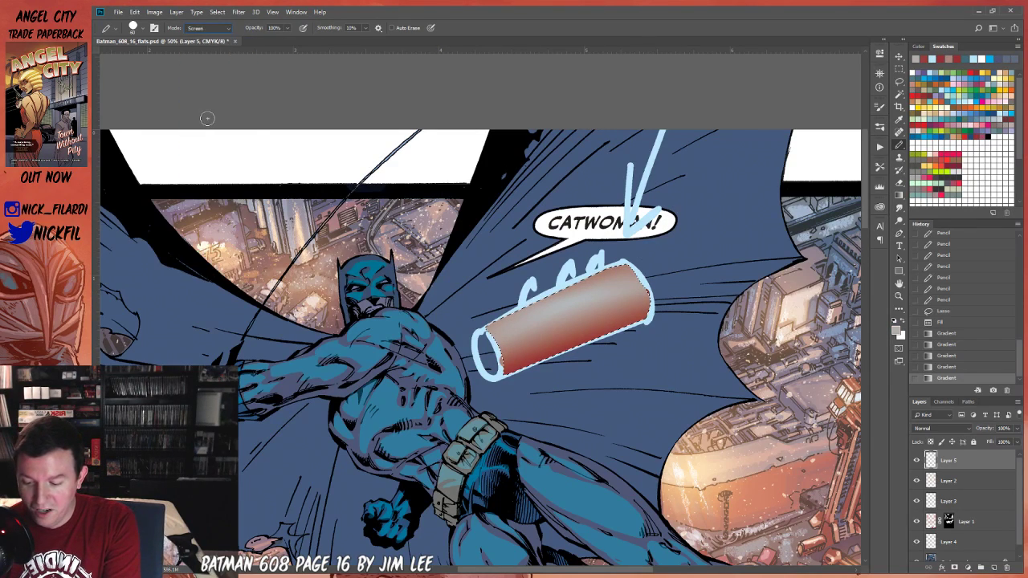
left_click(596, 290)
left_click(602, 287)
left_click(607, 285)
left_click(612, 283)
left_click(615, 280)
left_click(621, 278)
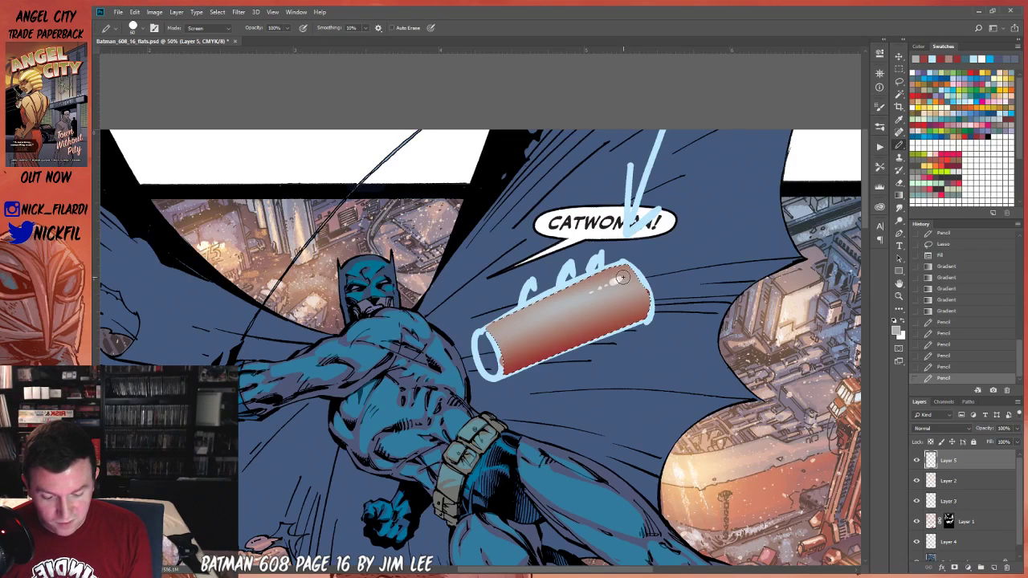
left_click(585, 300, "shift")
left_click(509, 330, "shift")
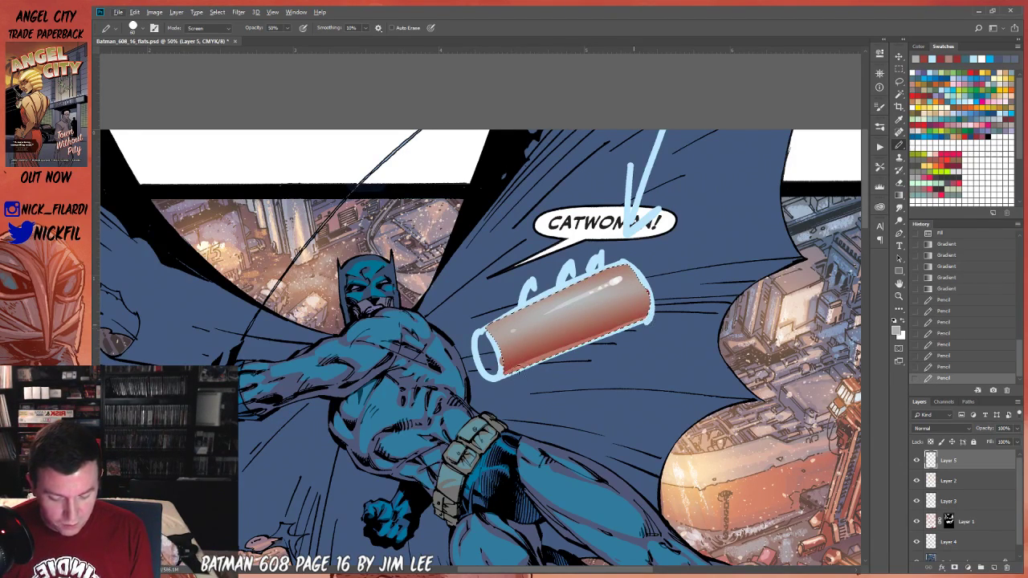
left_click(640, 319)
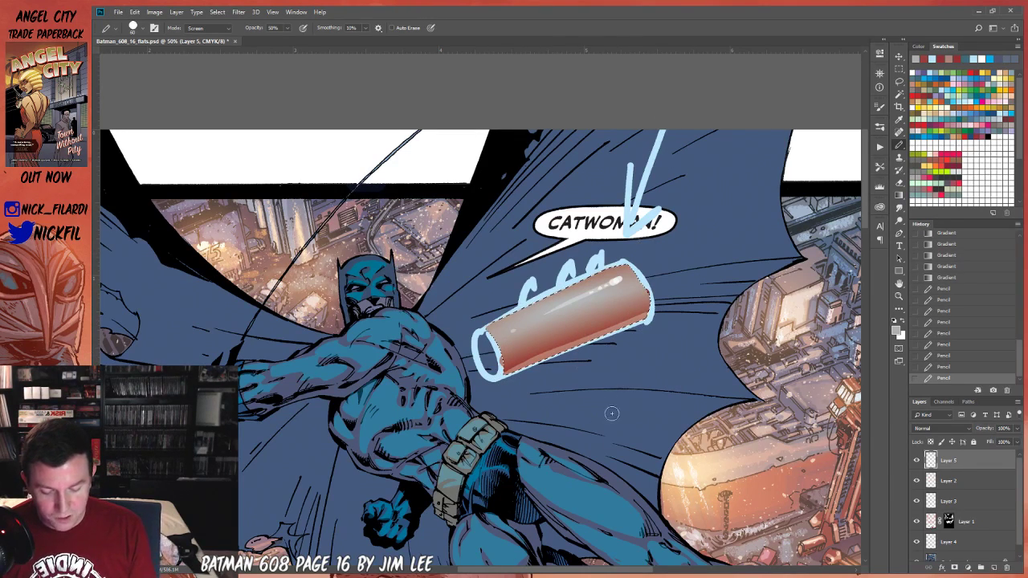
key("ctrl+d")
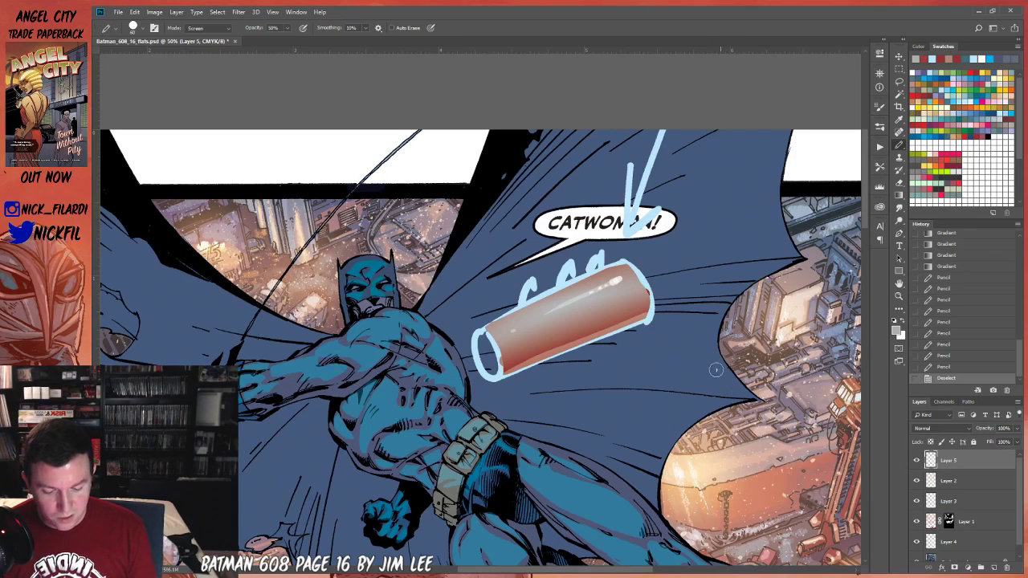
Lasso around the cylinder sketch and the arrow, delete Layer 5 and clear the selection.
left_click(898, 296)
left_click(584, 406, "alt")
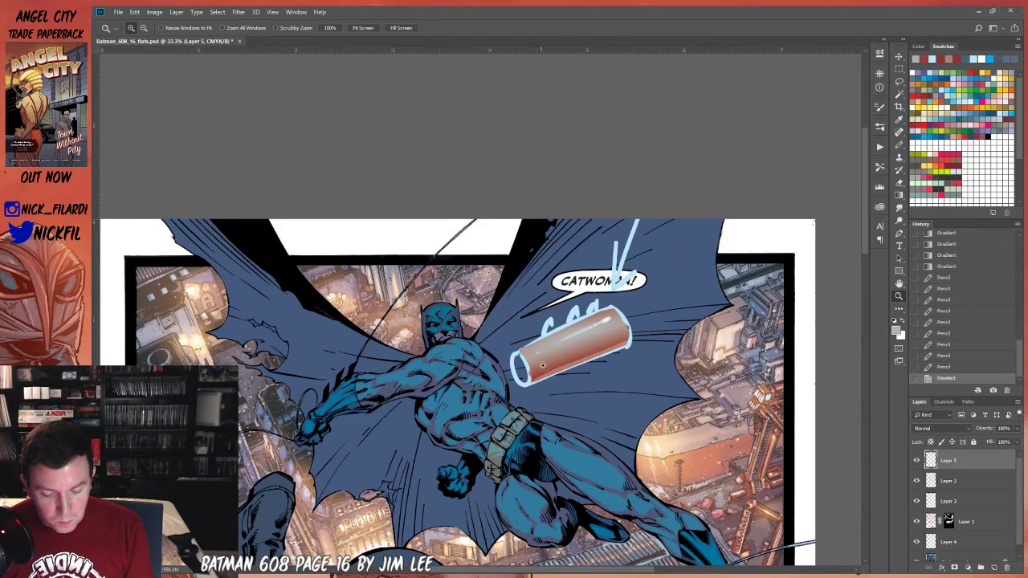
key("l")
mouse_move(521, 406)
left_mouse_down()
mouse_move(657, 339)
mouse_move(594, 301)
mouse_move(510, 341)
left_mouse_up()
mouse_move(623, 217)
left_mouse_down()
mouse_move(593, 299)
mouse_move(650, 229)
left_mouse_up()
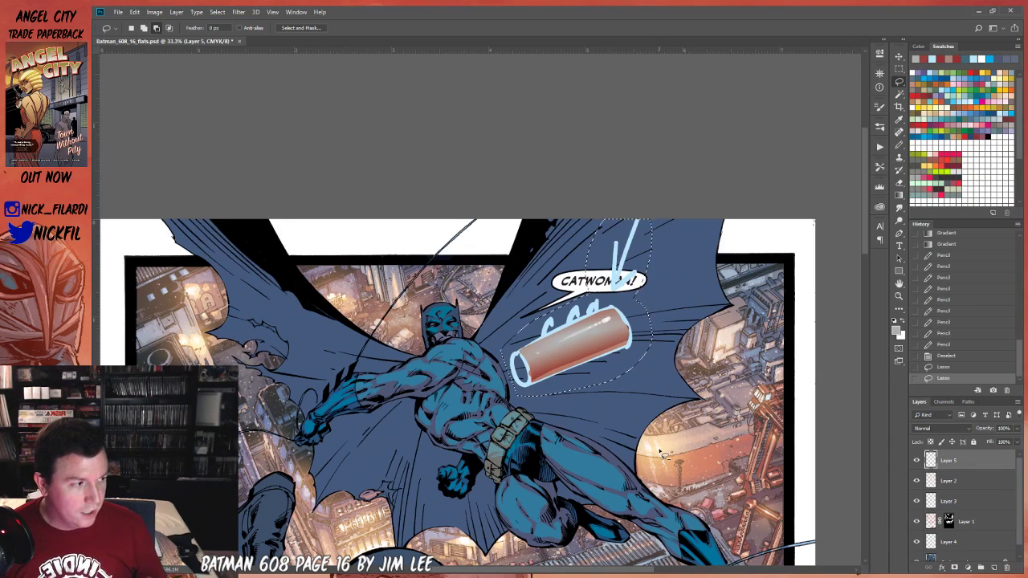
mouse_move(967, 464)
left_mouse_down()
mouse_move(964, 521)
mouse_move(1007, 568)
left_mouse_up()
left_click(898, 295)
key("ctrl+d")
Examine Batman's figure and cape against the city background, and compare them with the page as a whole.
left_click(445, 388)
left_click(898, 282)
left_click_drag(436, 405, 610, 376)
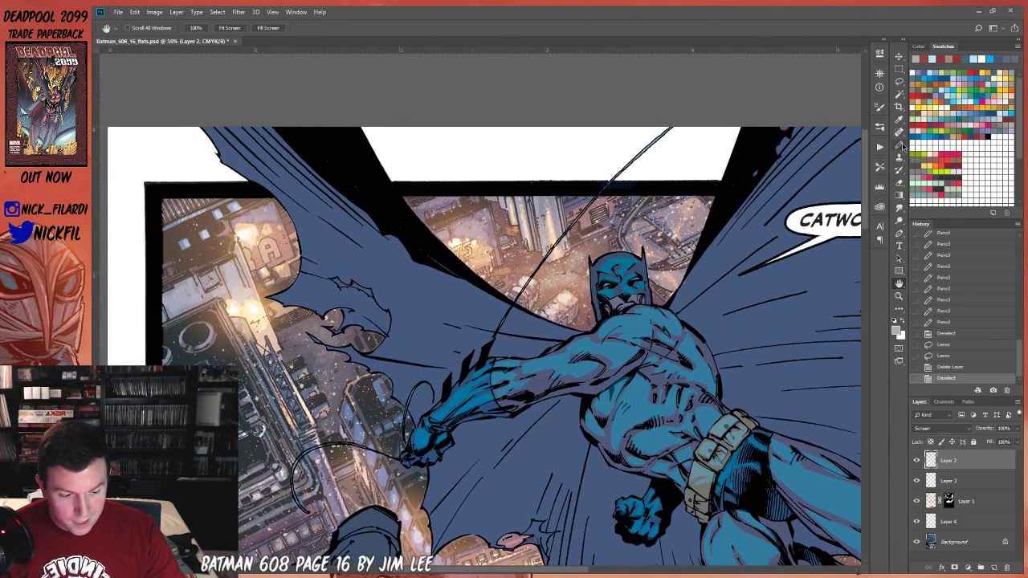
left_click_drag(733, 416, 598, 334)
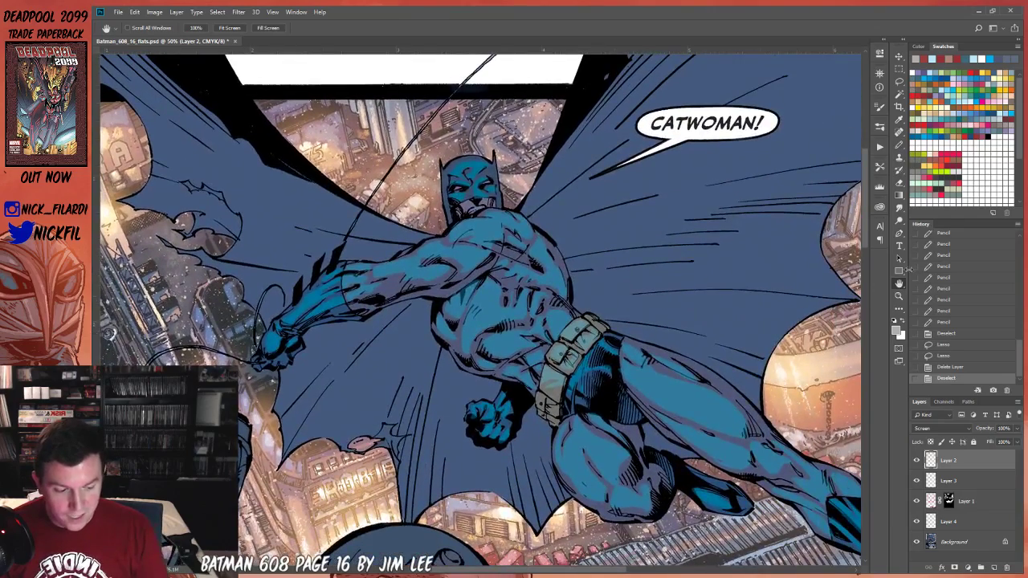
left_click(899, 295)
left_click(576, 407, "alt")
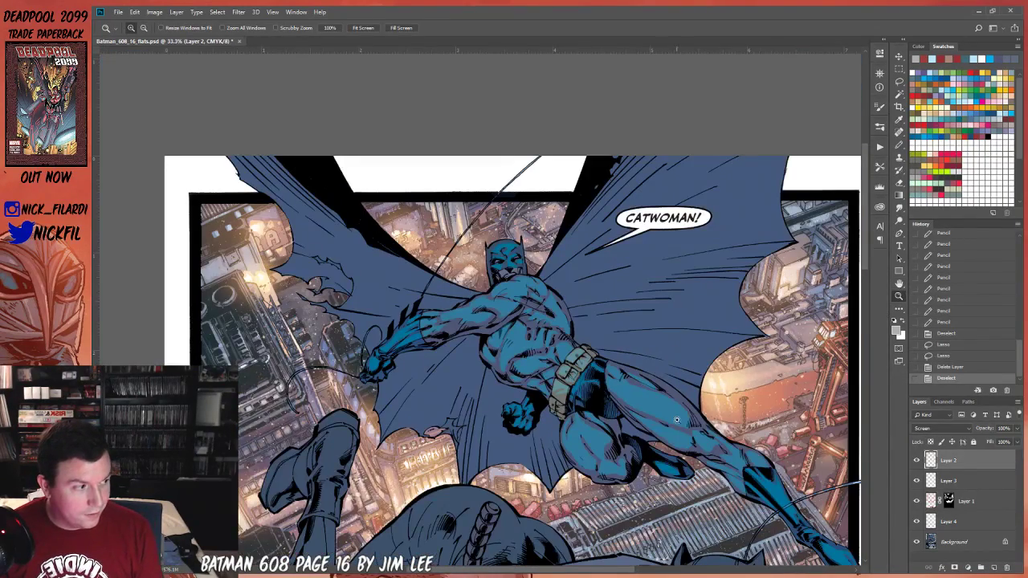
left_click(898, 283)
left_click_drag(690, 400, 650, 393)
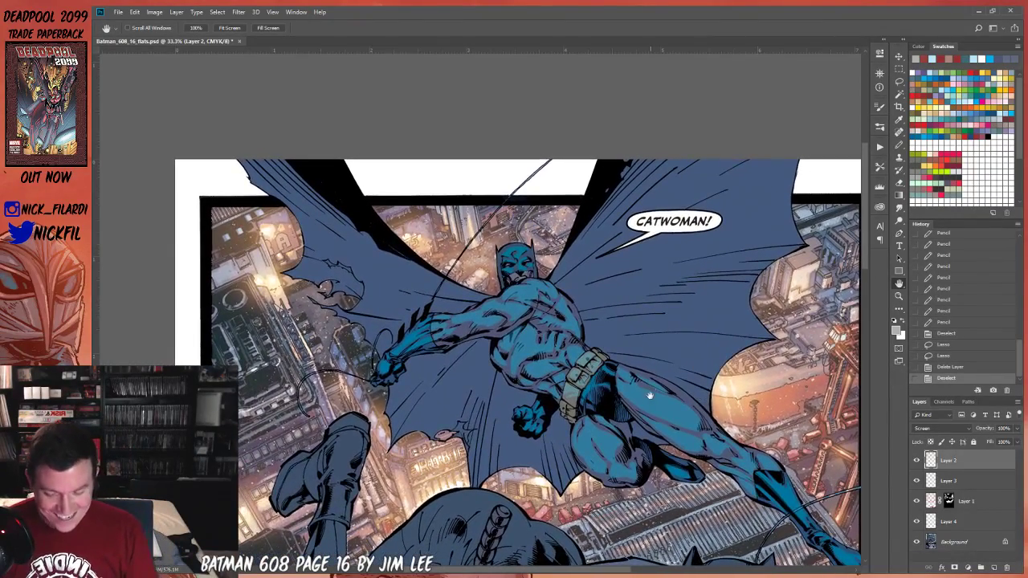
left_click(899, 83)
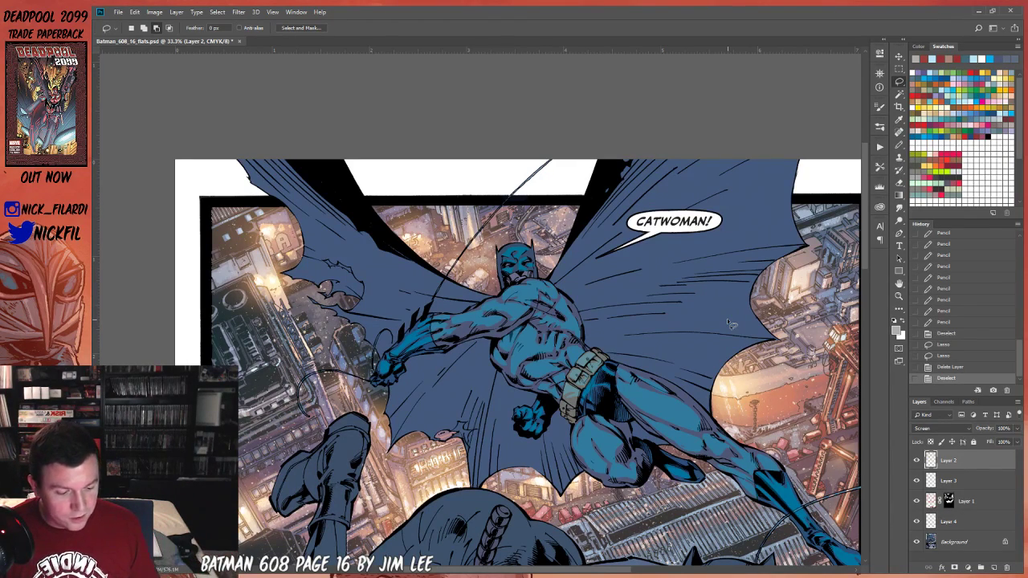
left_click(898, 283)
mouse_move(511, 366)
left_mouse_down()
mouse_move(561, 322)
mouse_move(563, 393)
left_mouse_up()
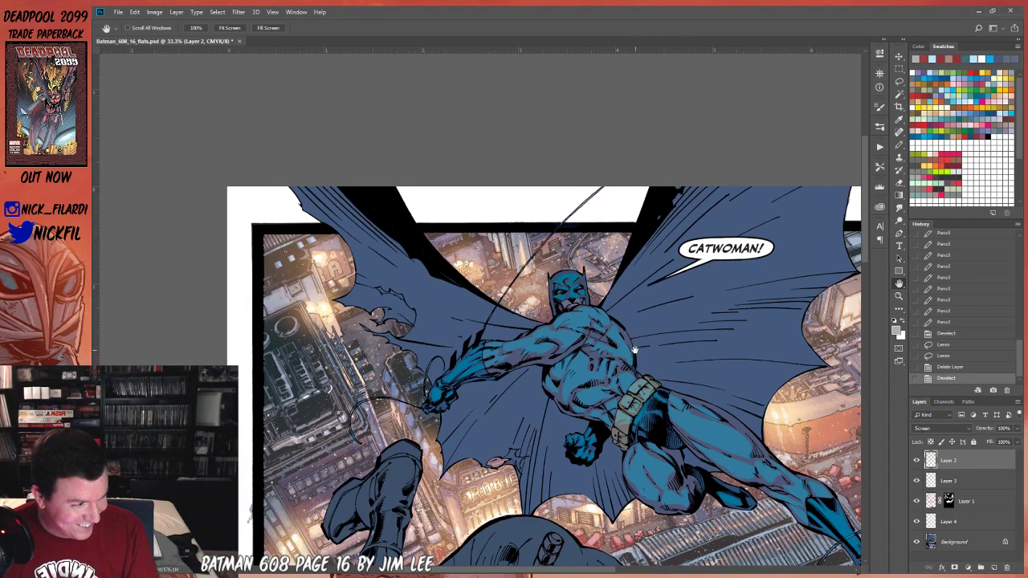
left_click_drag(634, 350, 627, 405)
key("l")
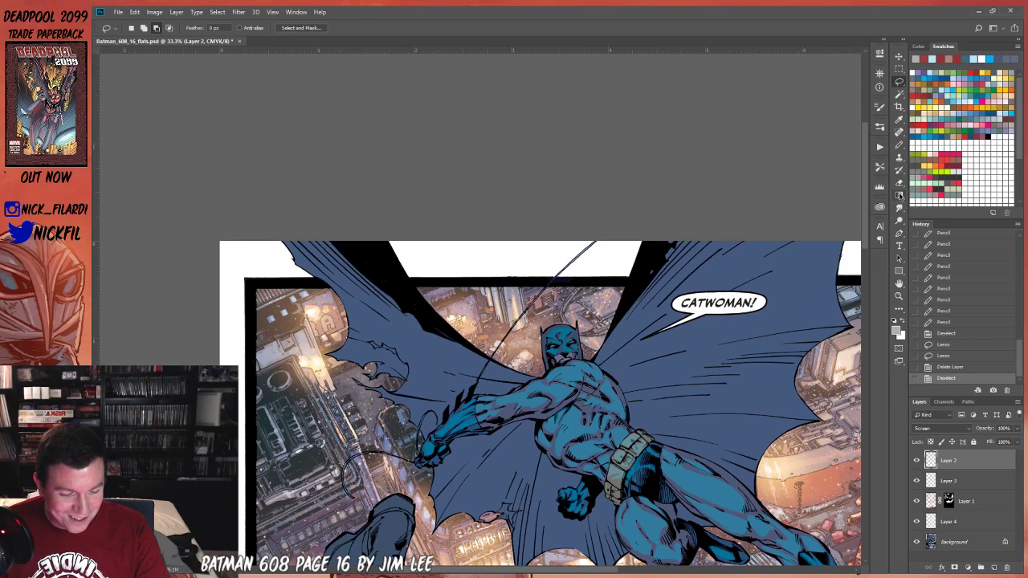
left_click(899, 145)
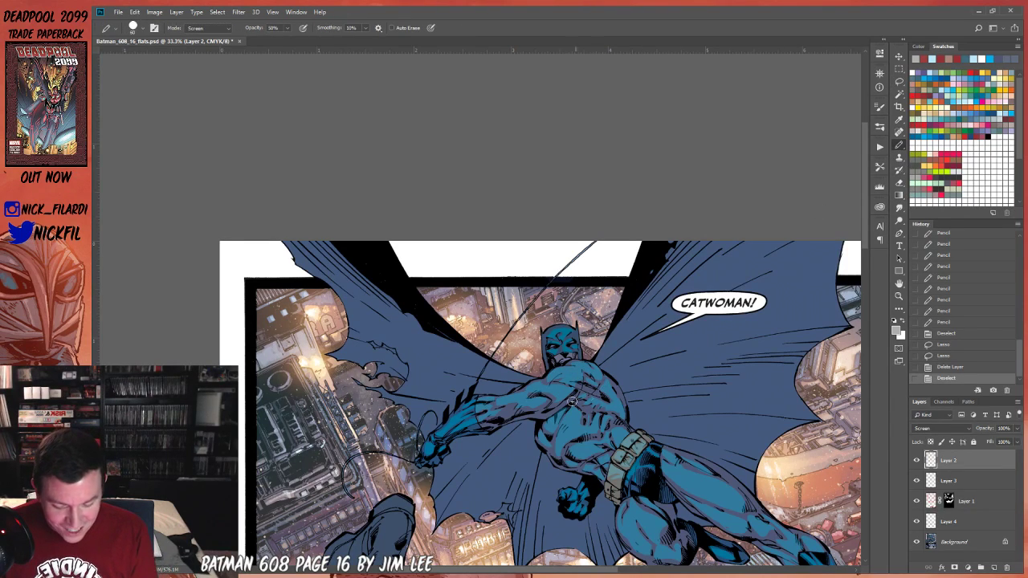
left_click(898, 282)
left_click_drag(680, 454, 646, 386)
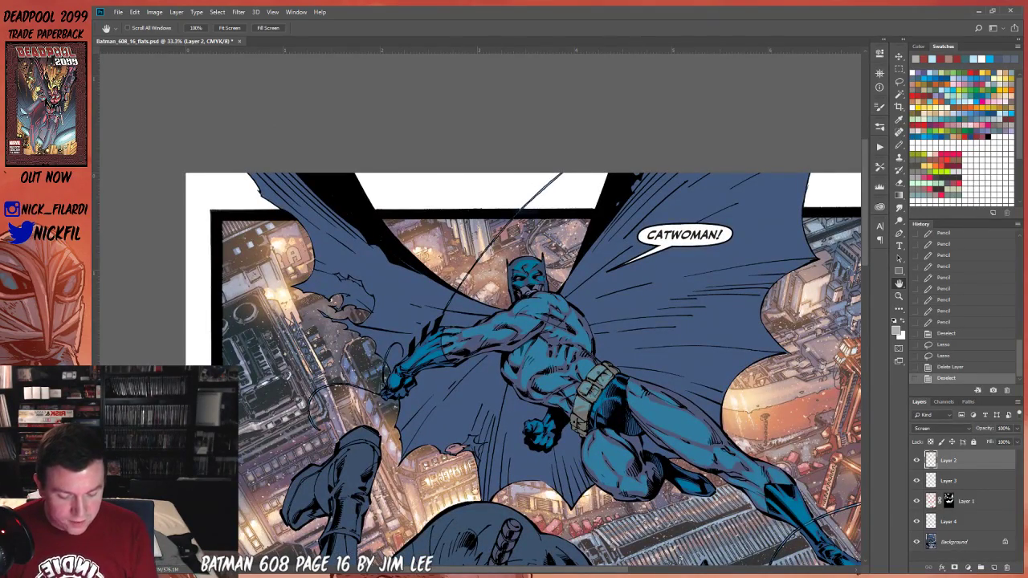
left_click_drag(693, 421, 651, 356)
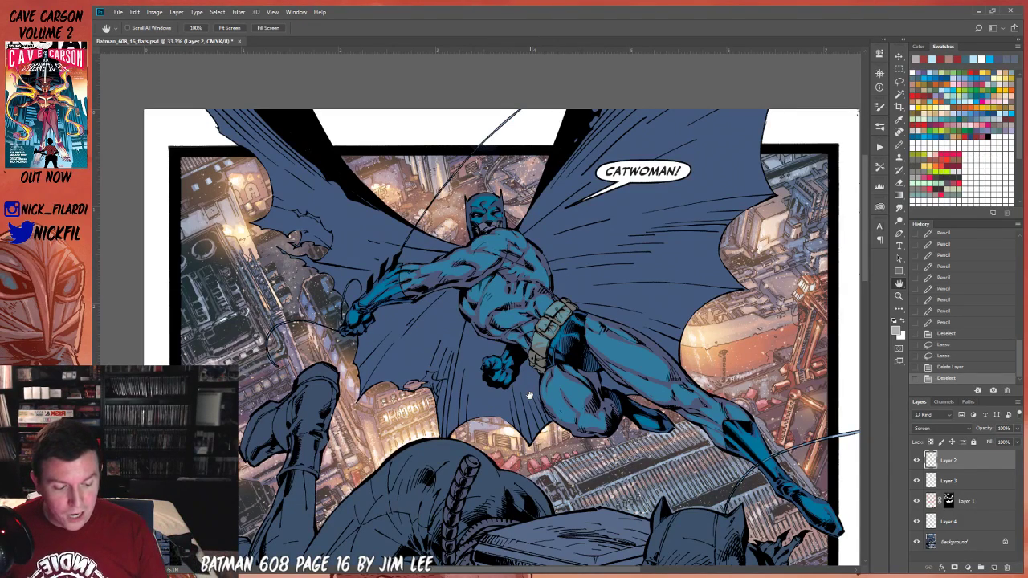
left_click_drag(540, 372, 589, 426)
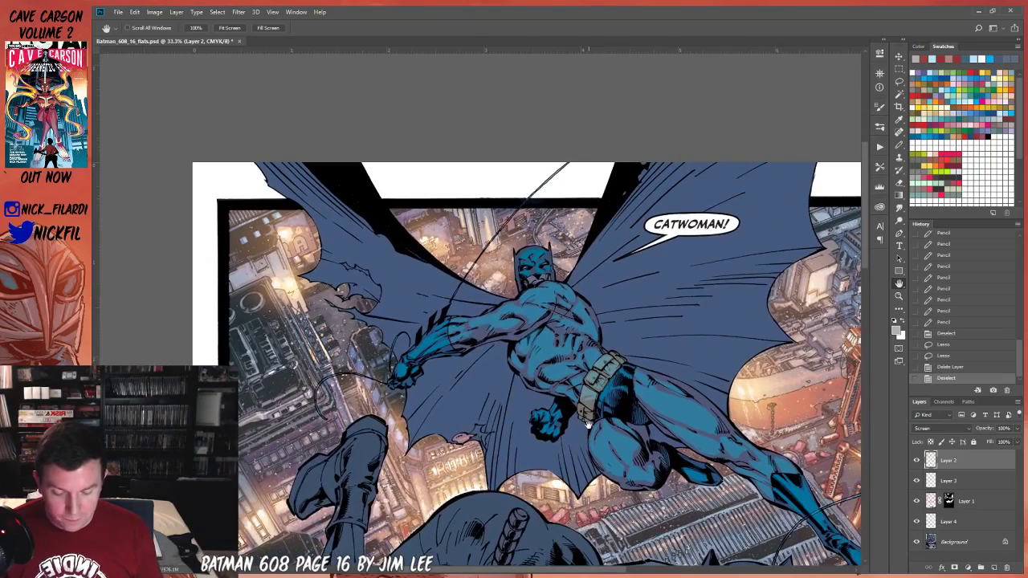
left_click_drag(697, 470, 586, 368)
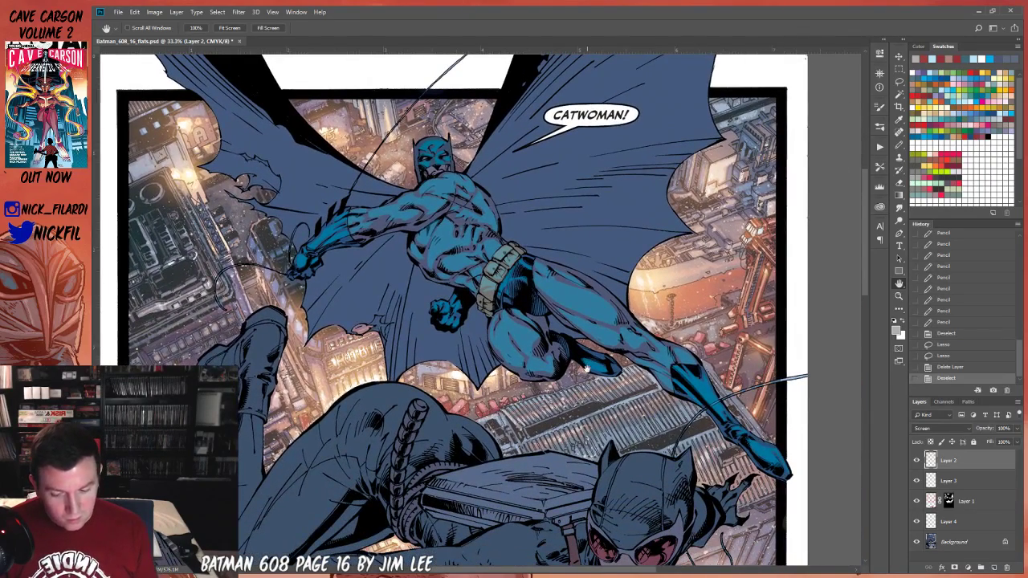
left_click(899, 294)
left_click(631, 388, "alt")
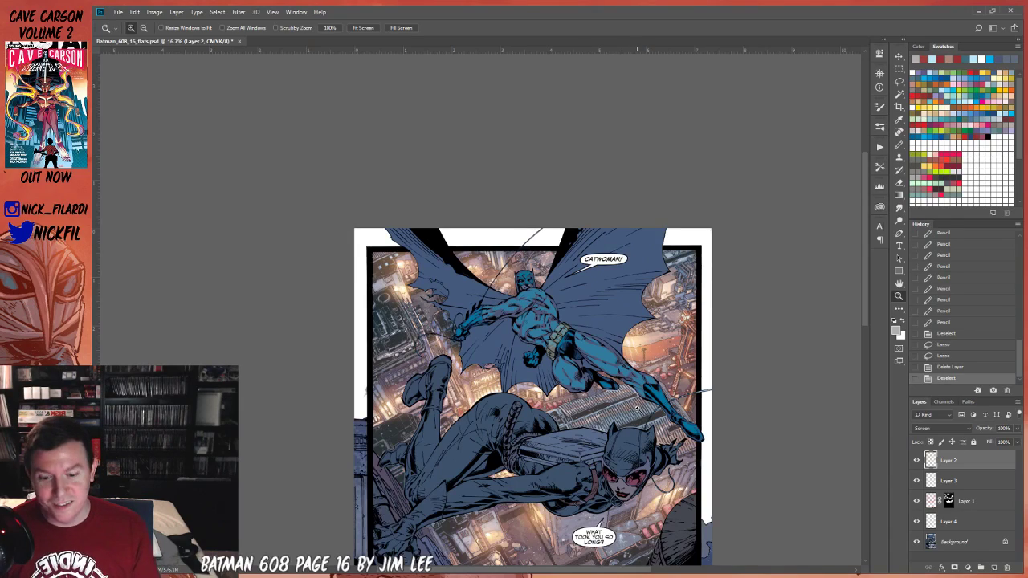
left_click(534, 341)
key("h")
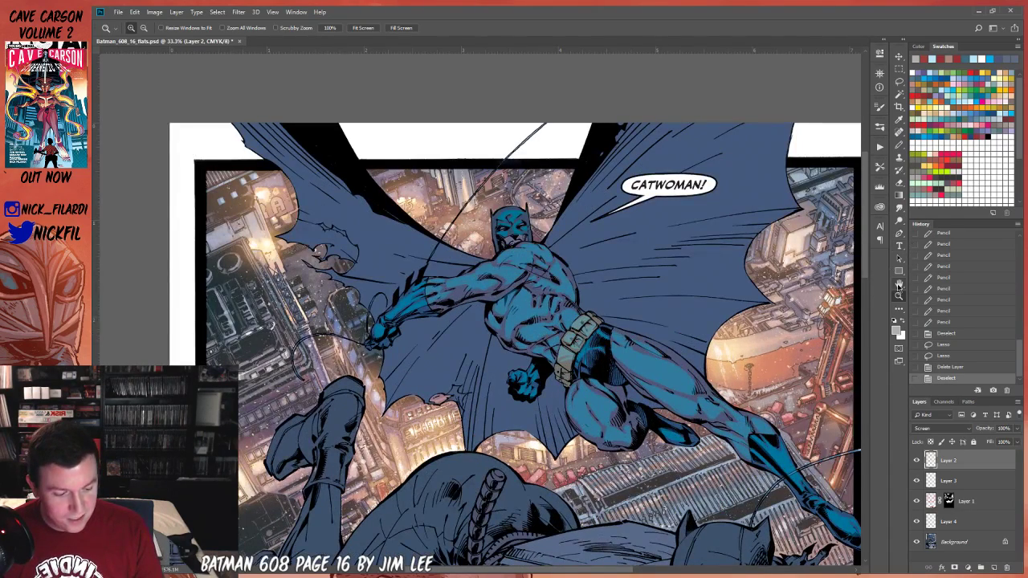
Try to pencil highlights in Screen mode over Batman's chest on Layer 2, using a blue sampled from his suit.
left_click_drag(811, 479, 676, 447)
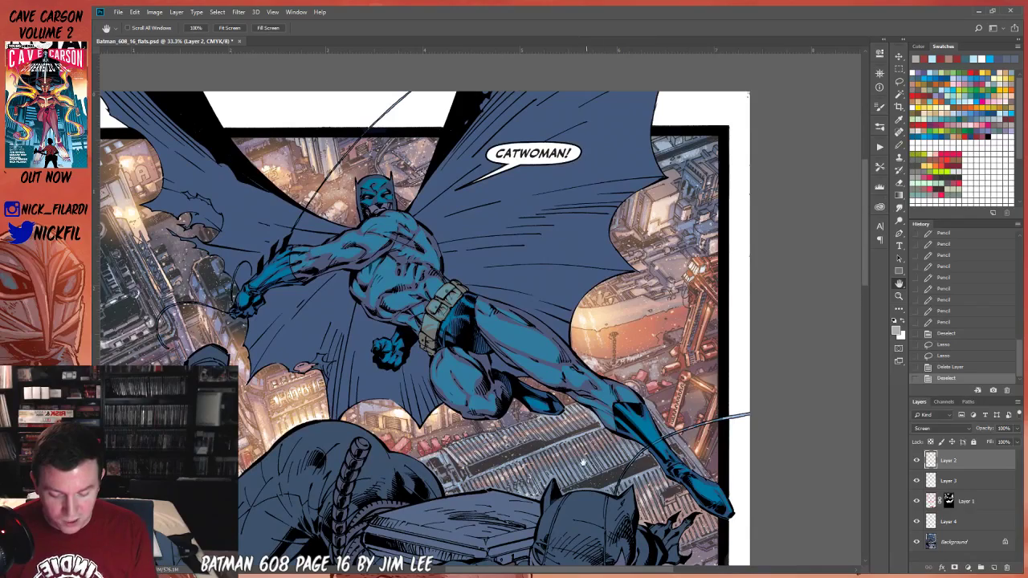
left_click_drag(505, 404, 611, 475)
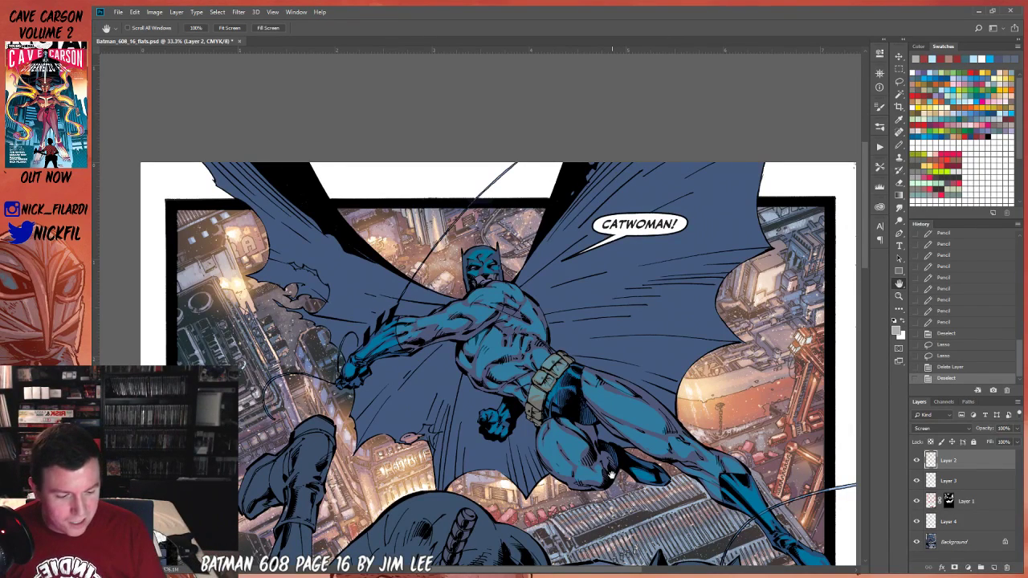
left_click_drag(612, 475, 664, 467)
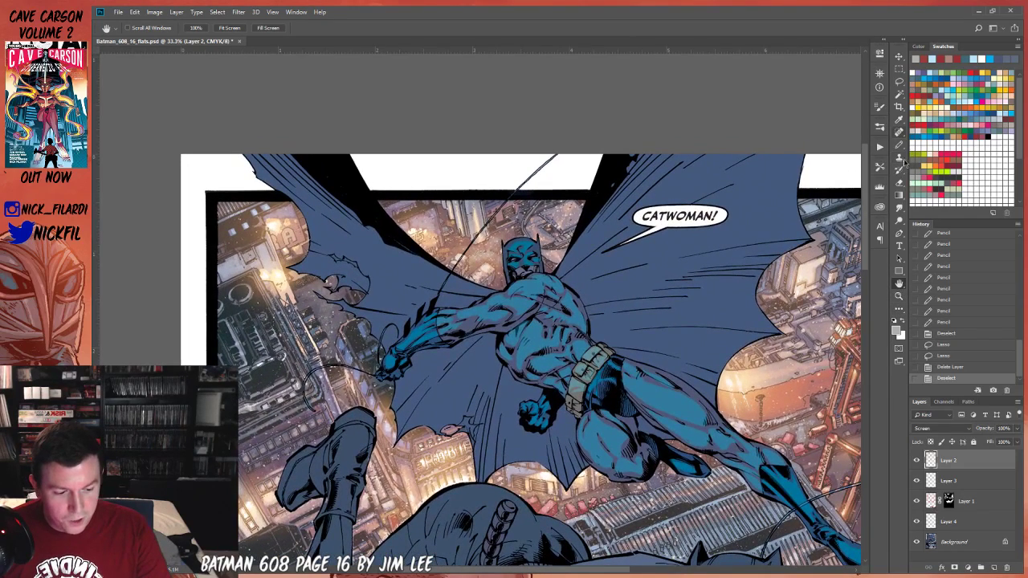
left_click(898, 145)
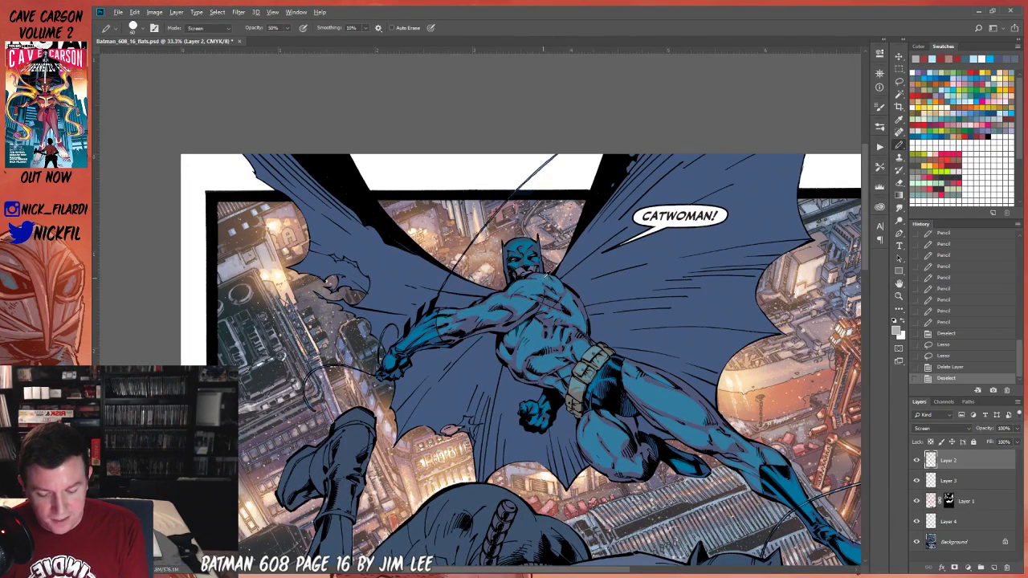
left_click(546, 276, "alt")
mouse_move(546, 280)
left_mouse_down()
mouse_move(551, 316)
mouse_move(526, 283)
mouse_move(545, 284)
mouse_move(501, 315)
mouse_move(495, 299)
mouse_move(538, 301)
mouse_move(516, 303)
mouse_move(529, 302)
mouse_move(469, 339)
mouse_move(469, 312)
mouse_move(494, 316)
mouse_move(518, 297)
mouse_move(578, 305)
mouse_move(569, 296)
mouse_move(558, 296)
mouse_move(564, 330)
mouse_move(548, 301)
mouse_move(570, 320)
left_mouse_up()
mouse_move(570, 319)
left_mouse_down()
mouse_move(578, 319)
mouse_move(533, 347)
left_mouse_up()
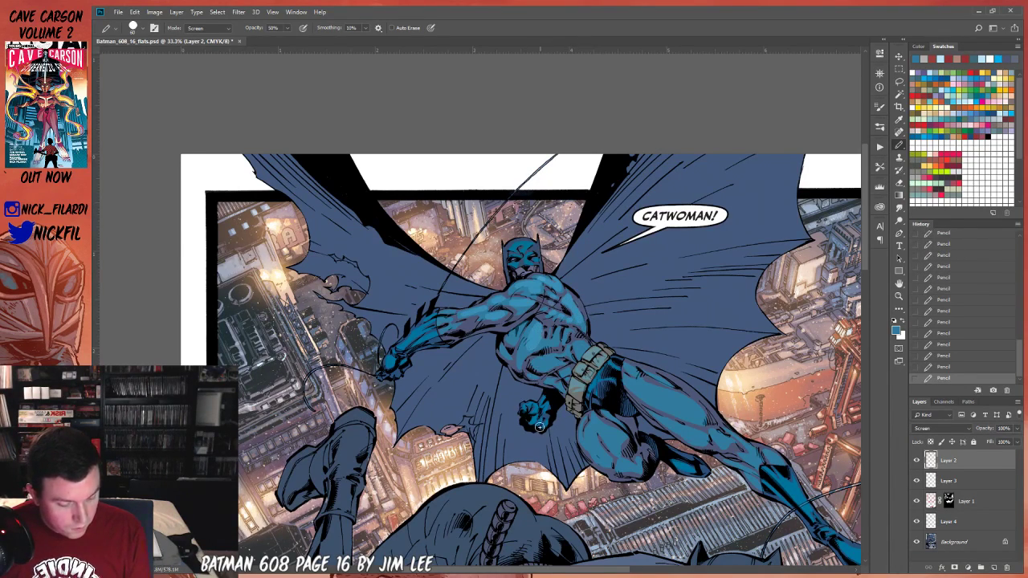
Compare the figure with Layer 2 hidden and shown, then lasso around Batman's torso and clear the layer's strokes there.
left_click(916, 460)
left_click(916, 460)
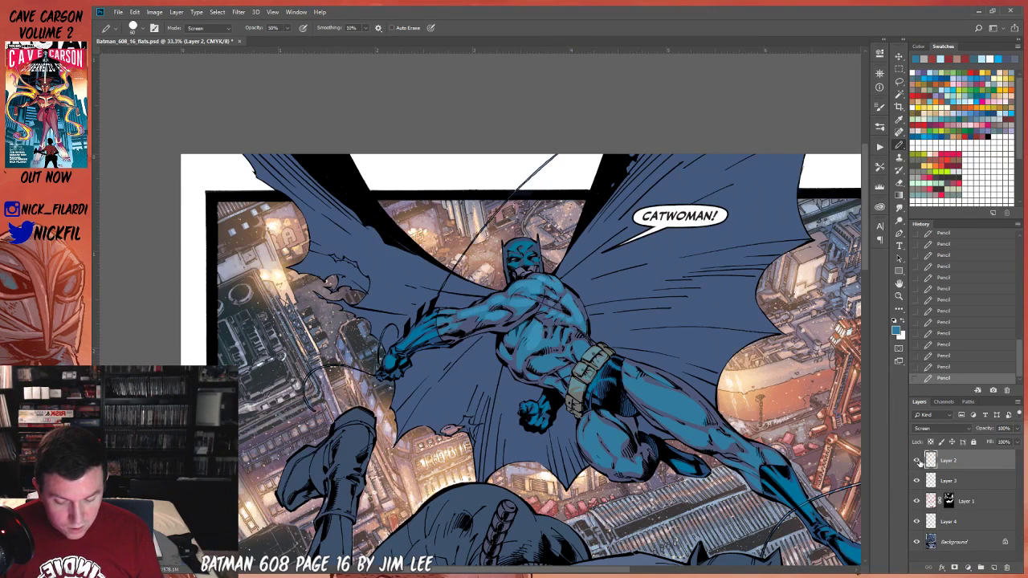
left_click(917, 461)
left_click(917, 461)
key("l")
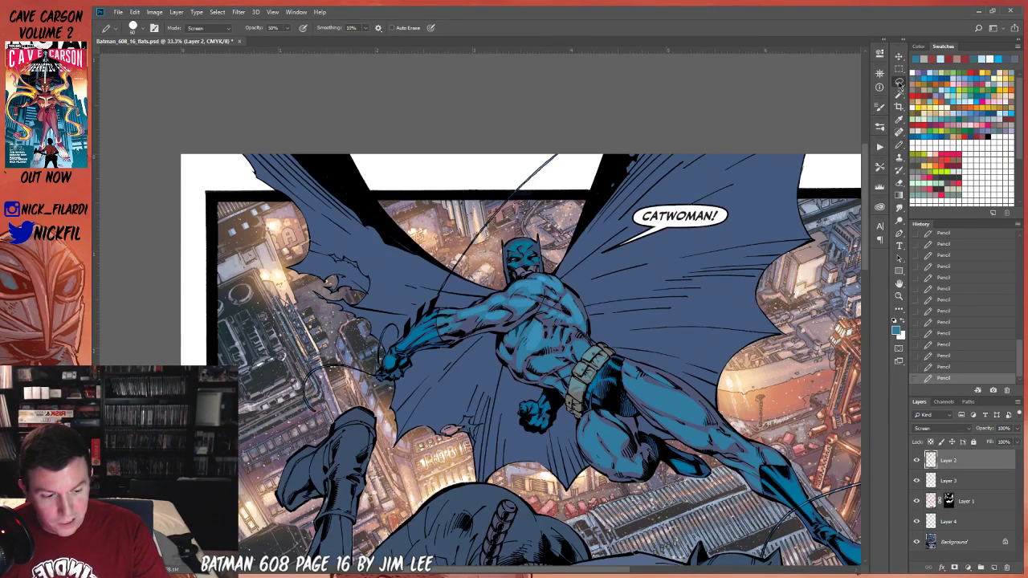
mouse_move(506, 293)
left_mouse_down()
mouse_move(474, 374)
mouse_move(548, 233)
left_mouse_up()
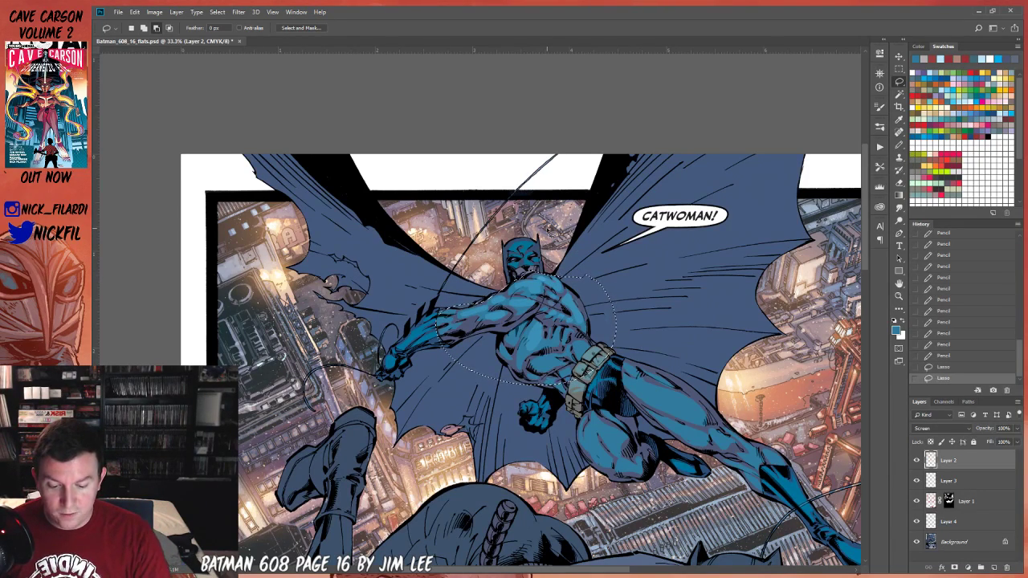
key("Delete")
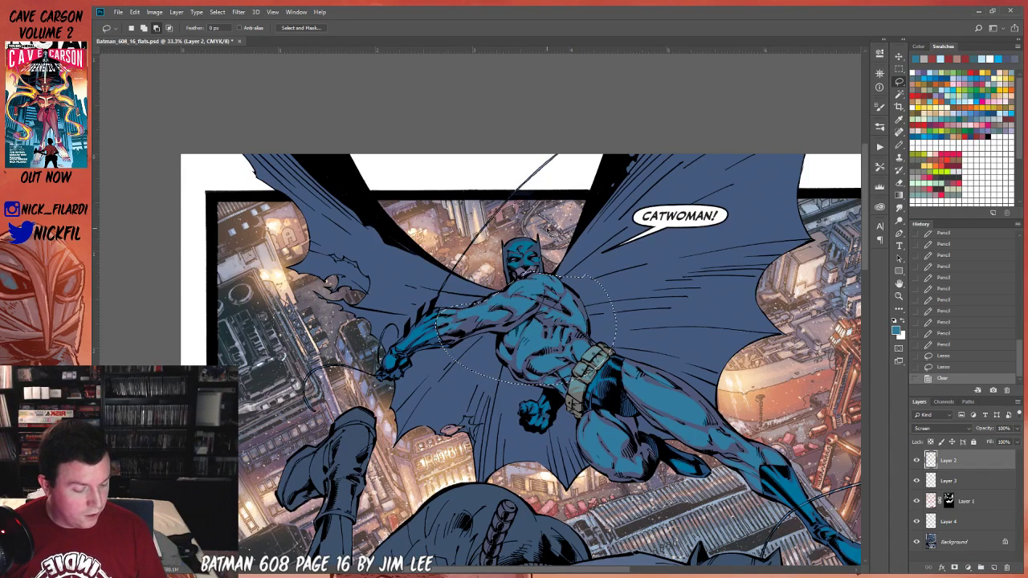
Target only the Cyan, Magenta and Yellow channels of the Background layer, keep Black visible, and clear the selection.
left_click(948, 541)
left_click(943, 401)
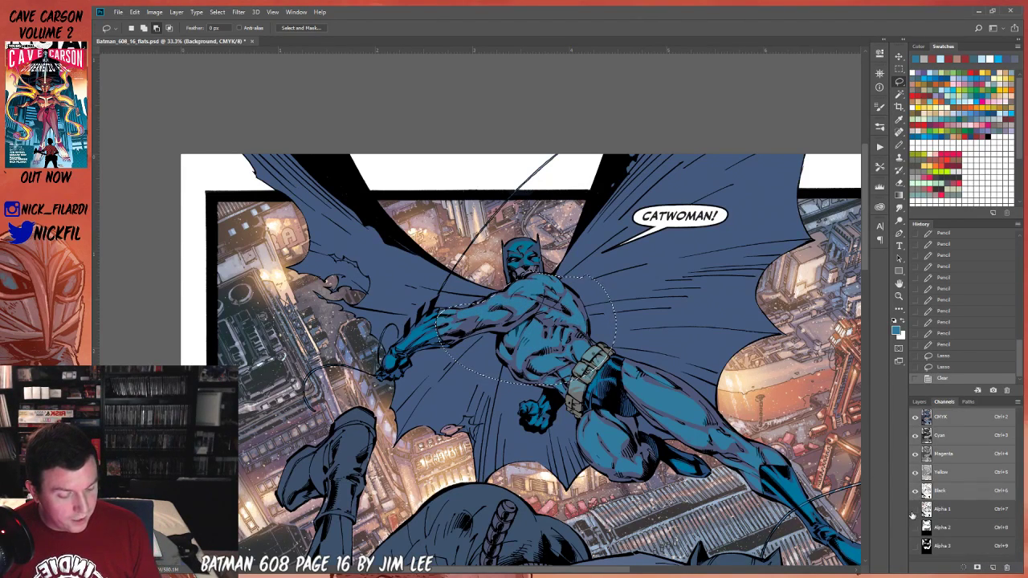
left_click(915, 491)
left_click(915, 491)
key("ctrl+d")
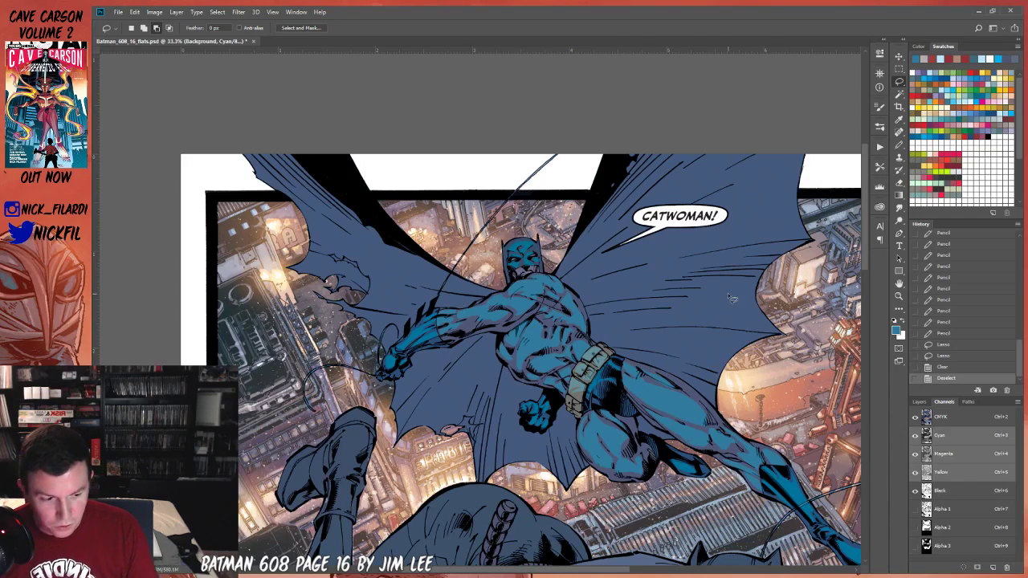
Brush bright cyan highlights over Batman's shoulder and upper chest with the textured 50 px tip, in Normal mode at 50% opacity.
left_click(933, 70)
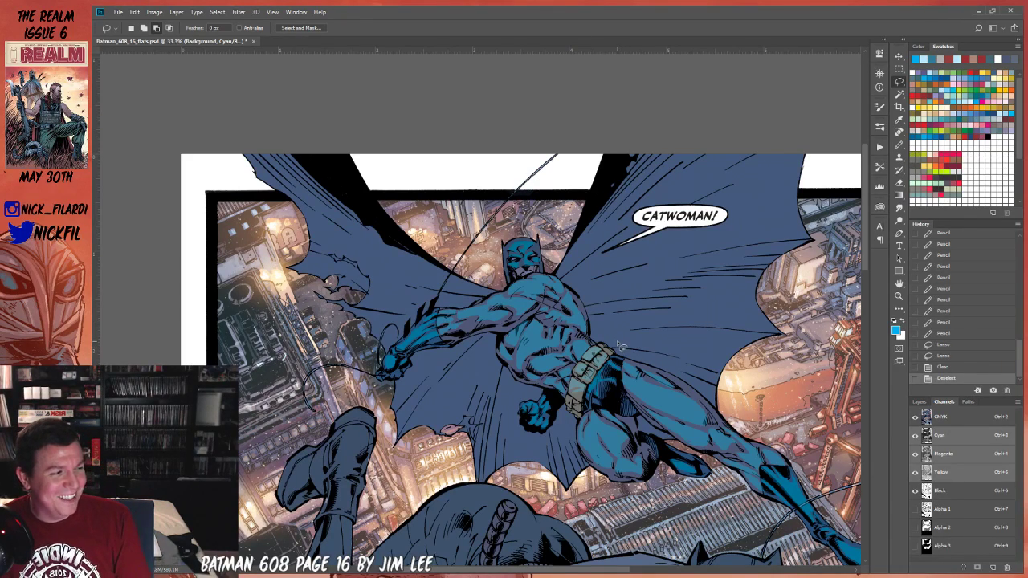
mouse_move(530, 286)
left_mouse_down()
mouse_move(514, 295)
mouse_move(551, 299)
mouse_move(569, 283)
mouse_move(554, 279)
mouse_move(567, 299)
mouse_move(554, 279)
left_mouse_up()
key("ctrl+d")
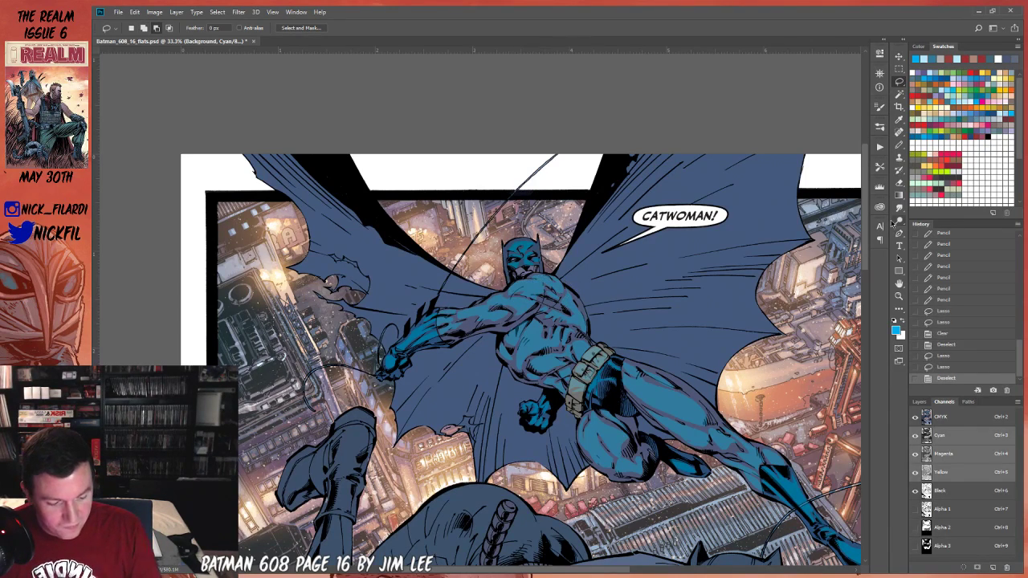
left_click(899, 145)
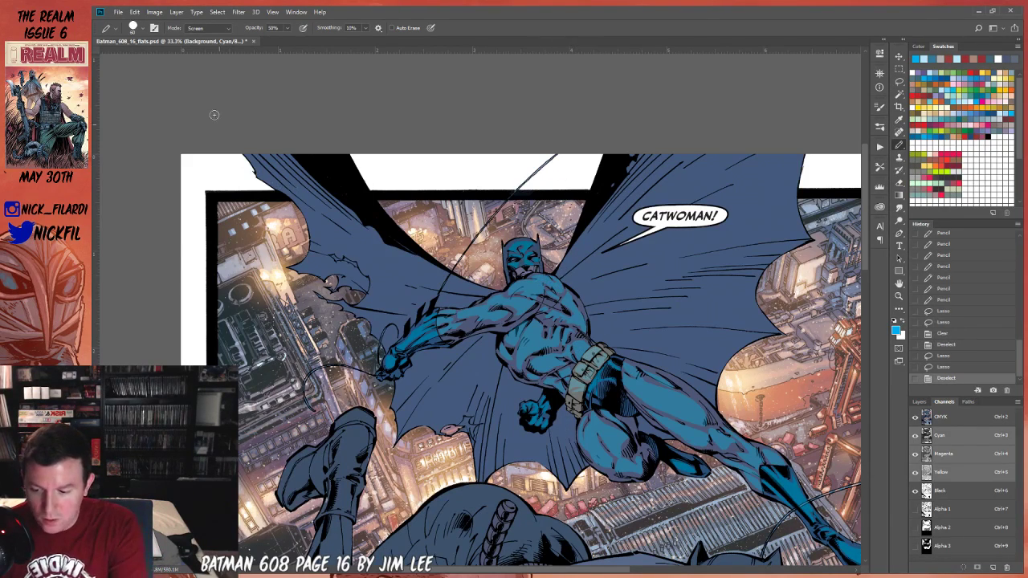
left_click(199, 29)
left_click(131, 31)
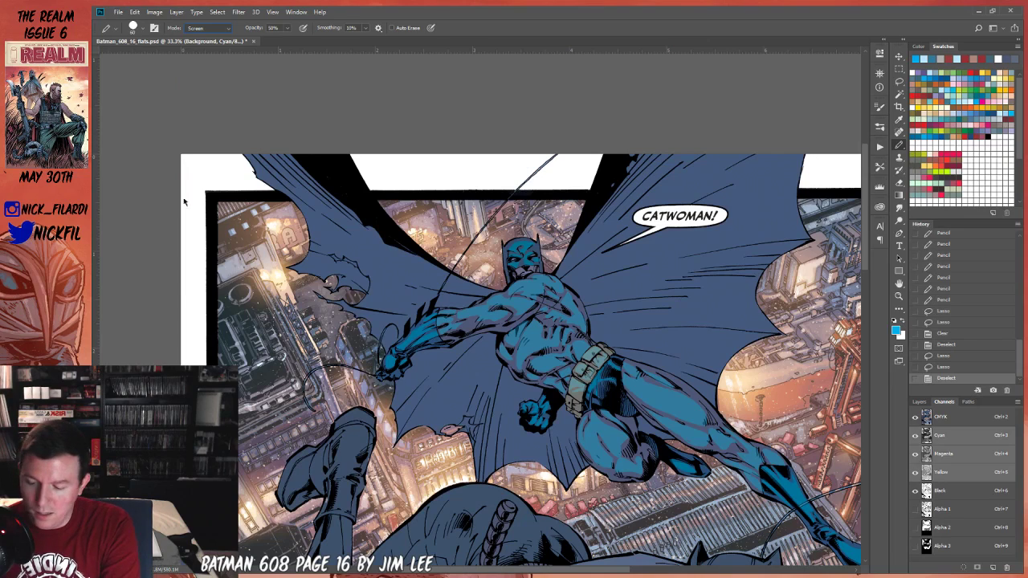
left_click(131, 30)
key("b")
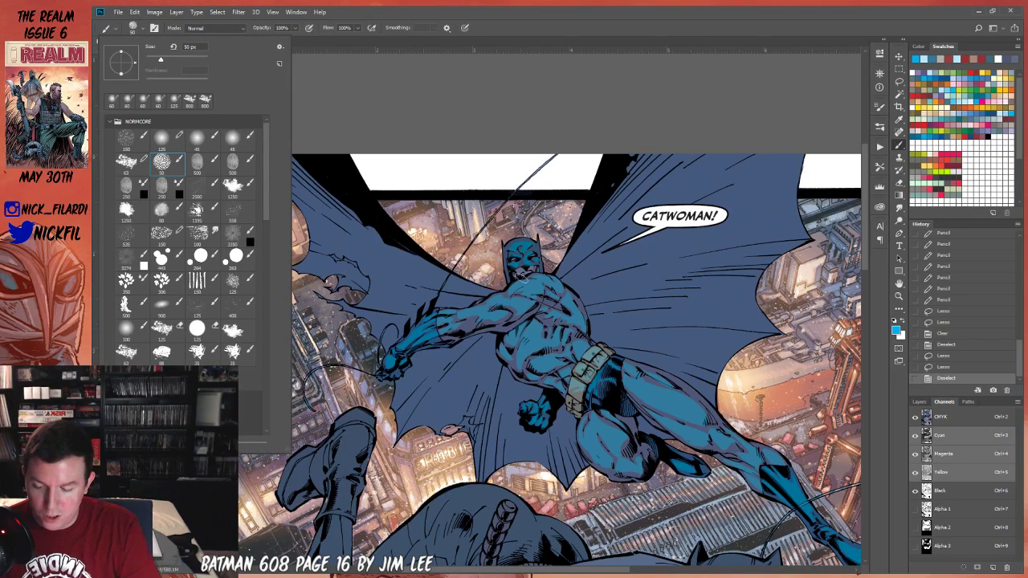
left_click(547, 282)
key("5")
mouse_move(556, 281)
left_mouse_down()
mouse_move(521, 289)
mouse_move(511, 317)
left_mouse_up()
left_click(523, 294)
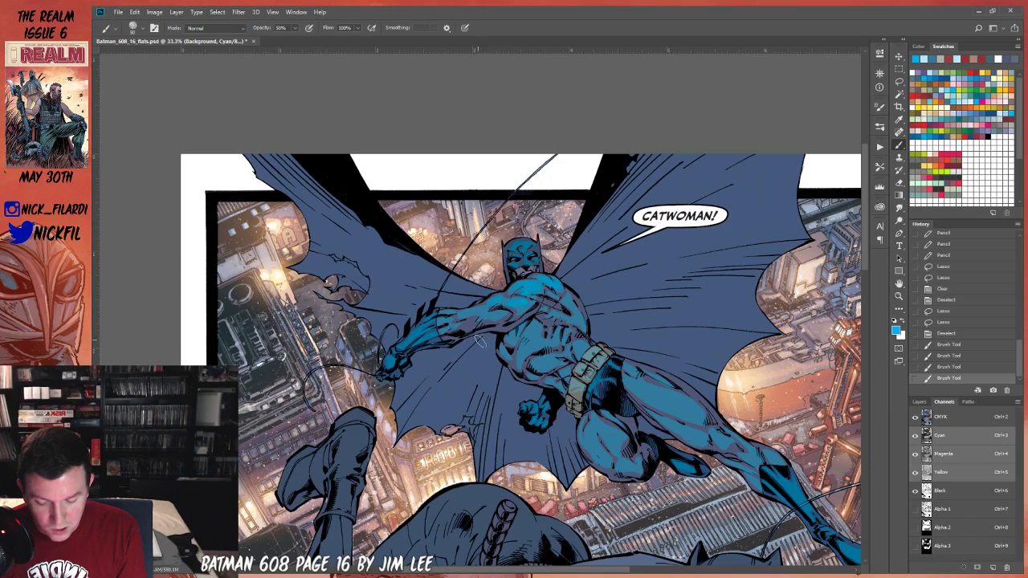
Dab bright cyan highlights along Batman's outstretched arm towards the forearm.
left_click(470, 316)
left_click(457, 323)
left_click(452, 321)
left_click(453, 321)
left_click(450, 327)
left_click(448, 331)
Dab bright cyan highlights down the side of Batman's chest and ribs.
left_click(575, 321)
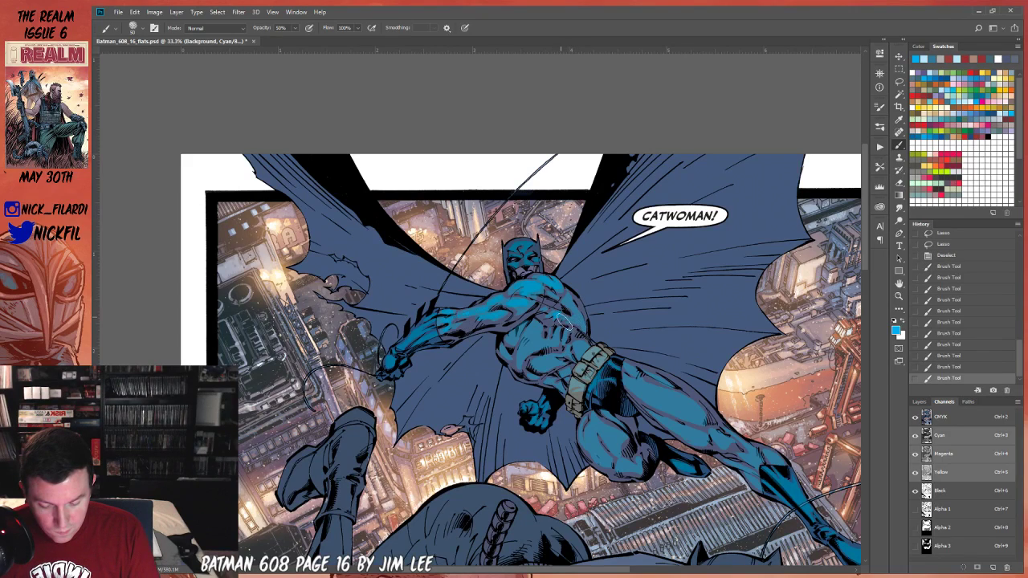
left_click(574, 308)
left_click(576, 320)
left_click(578, 341)
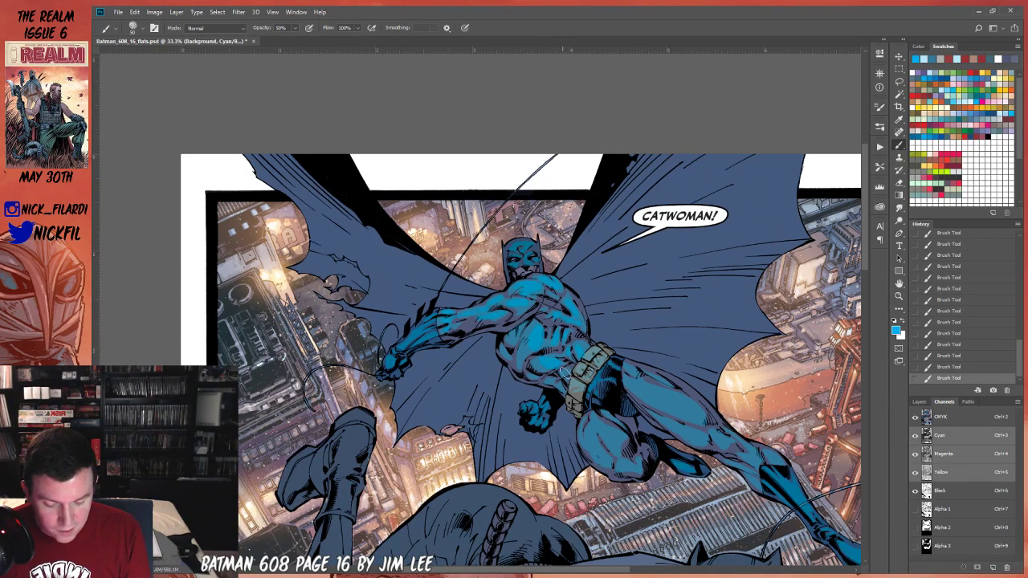
Brush bright cyan highlights over Batman's bent leg and outstretched thigh.
key("h")
mouse_move(678, 415)
left_mouse_down()
mouse_move(556, 349)
mouse_move(659, 326)
left_mouse_up()
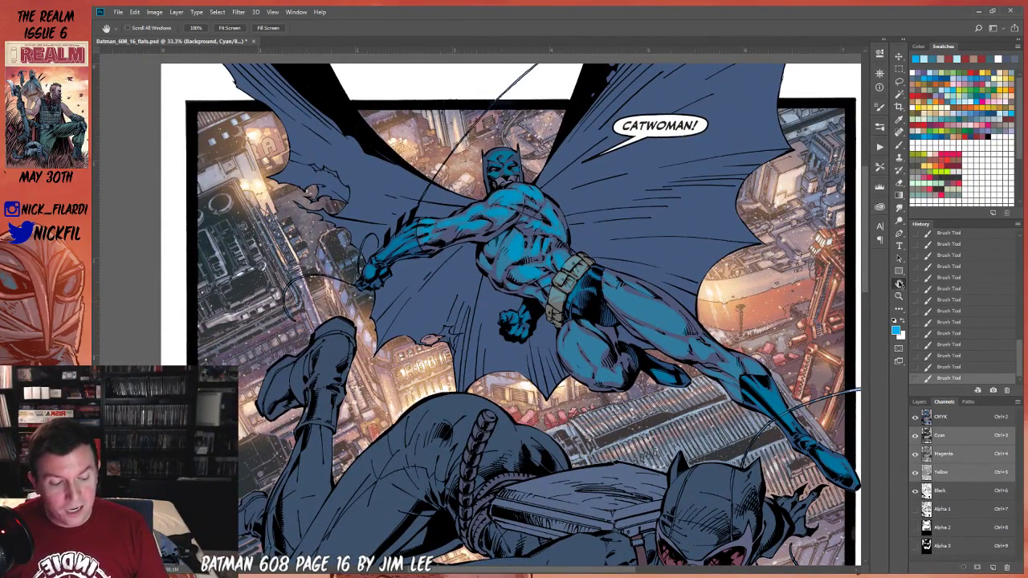
mouse_move(737, 377)
left_mouse_down()
mouse_move(645, 383)
mouse_move(647, 404)
left_mouse_up()
key("b")
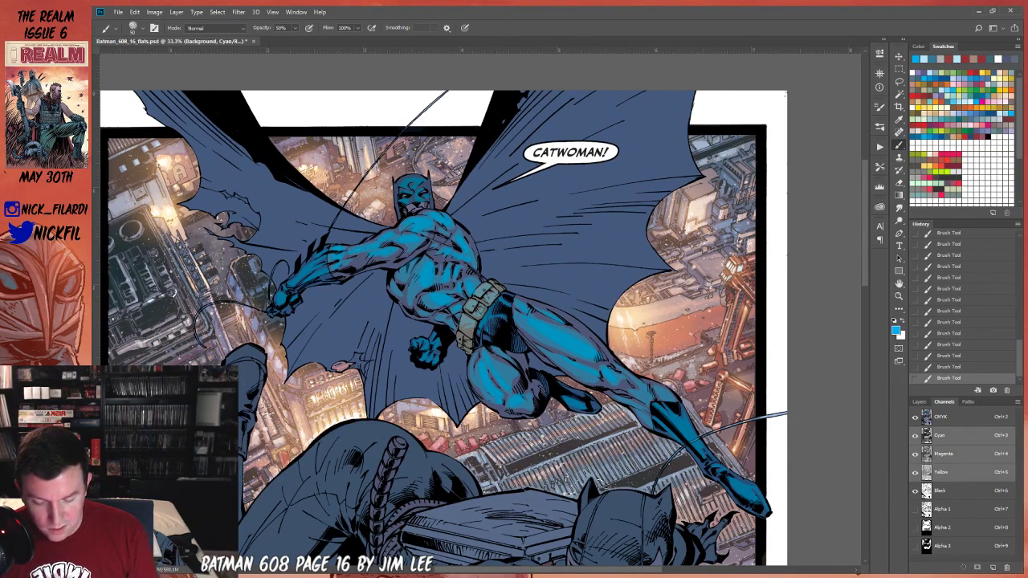
key("h")
left_click_drag(491, 338, 577, 394)
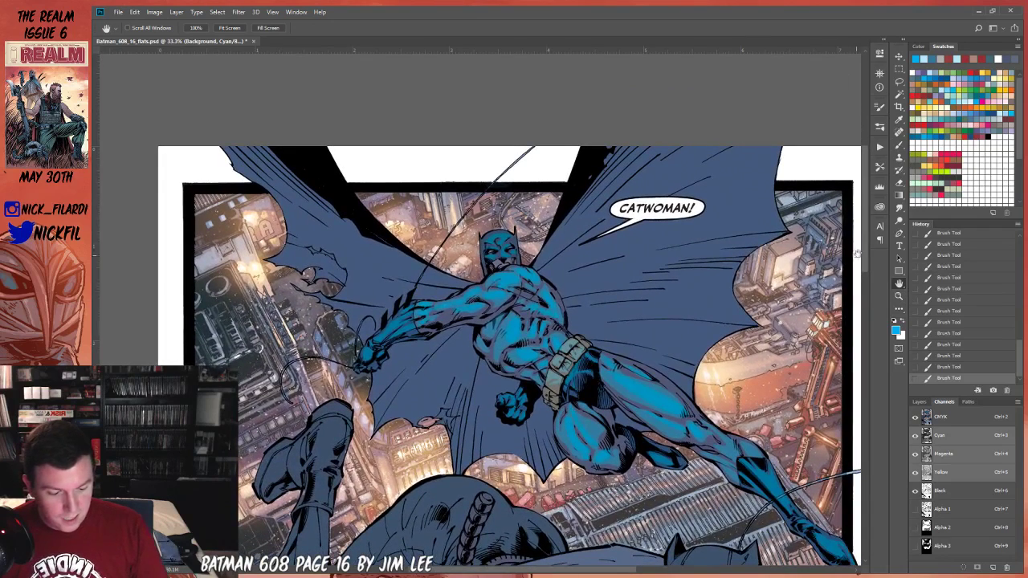
Brush a muted dark blue at 50% opacity over Batman's outstretched thigh to shade it.
left_click(899, 146)
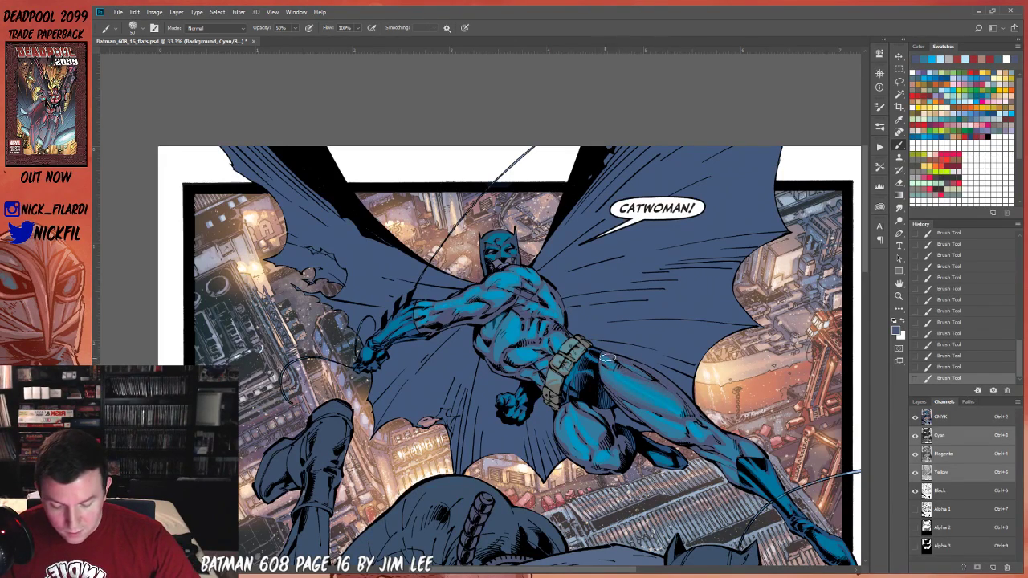
left_click(898, 282)
left_click_drag(688, 447, 581, 376)
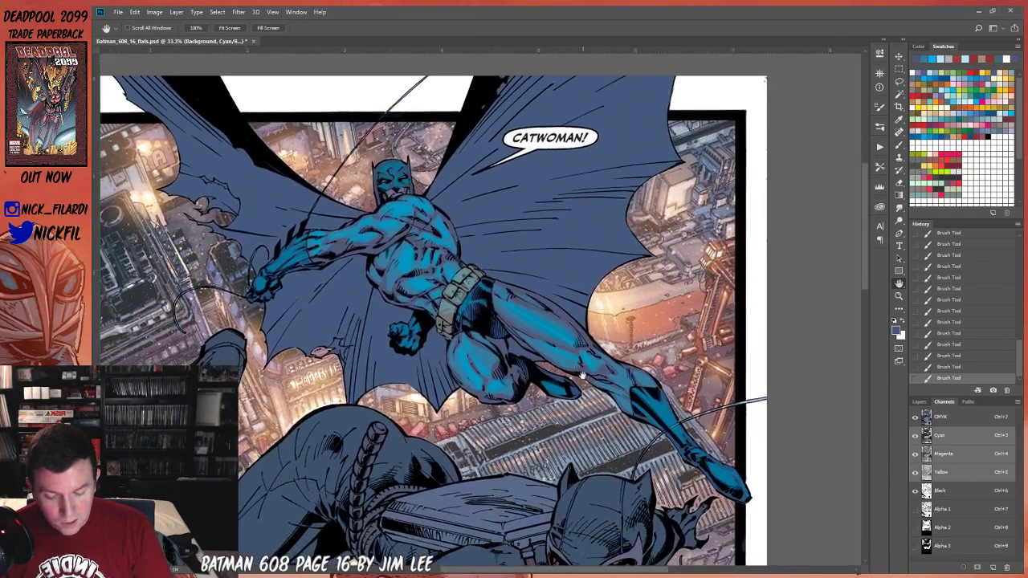
left_click(896, 144)
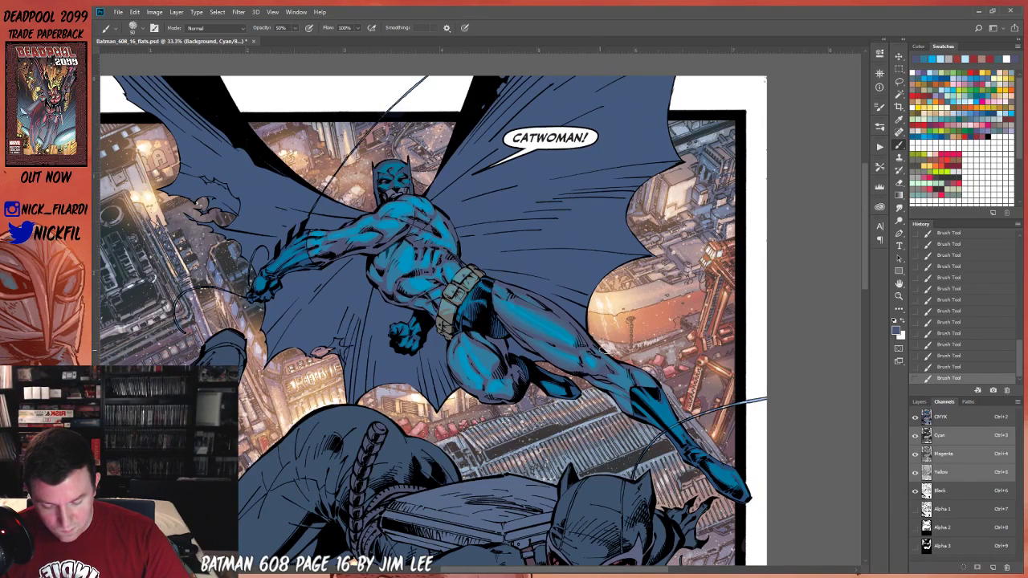
Lasso Batman's outstretched thigh, shade it with muted blue gradients, and clear the selection.
left_click(898, 81)
mouse_move(498, 285)
left_mouse_down()
mouse_move(572, 376)
mouse_move(601, 384)
mouse_move(584, 341)
mouse_move(493, 285)
mouse_move(639, 411)
left_mouse_up()
key("g")
left_click_drag(564, 321, 574, 370)
key("ctrl+d")
Blend the shading around the outstretched leg's thigh and knee with sampled blue brush strokes, alternating 100% and 50% opacity.
left_click(898, 146)
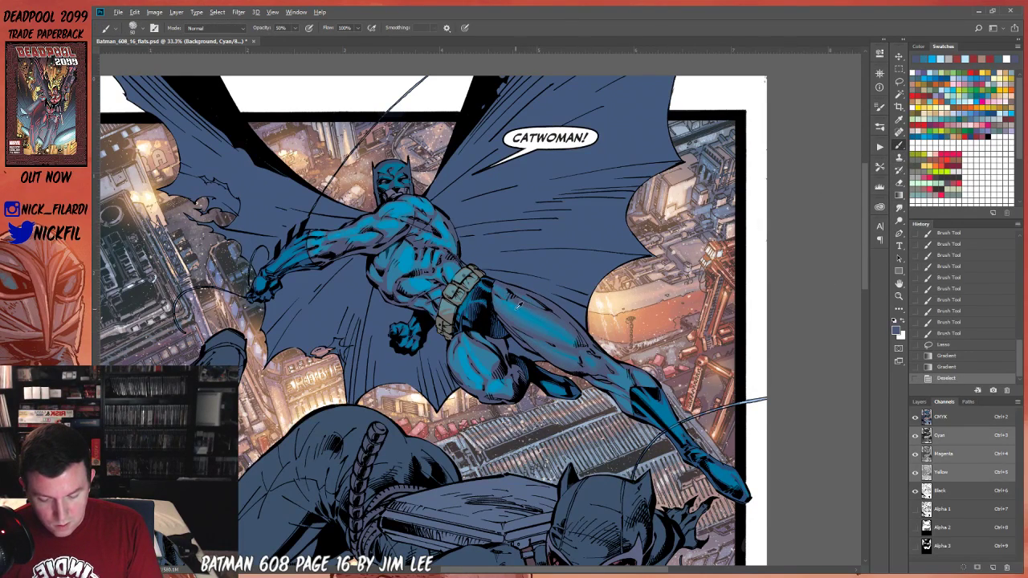
key("0")
mouse_move(594, 353)
left_mouse_down()
mouse_move(584, 371)
mouse_move(599, 369)
left_mouse_up()
key("0")
key("5")
left_click(600, 356, "alt")
key("5")
key("0")
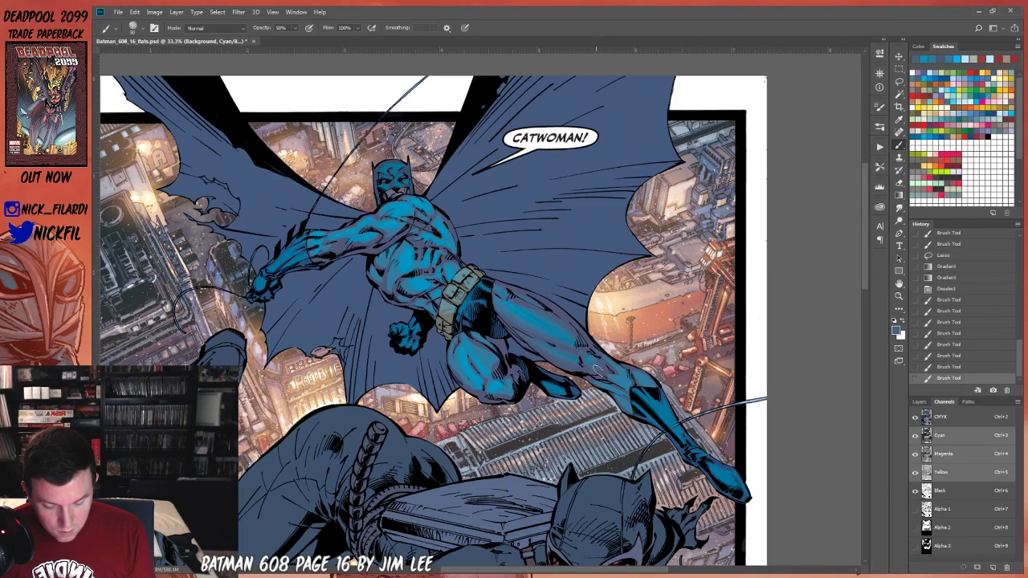
Lasso Batman's abdomen, shade it from its edges with 50% muted blue gradients in Normal mode, and clear the selection.
key("space")
mouse_move(630, 207)
left_mouse_down()
mouse_move(676, 260)
mouse_move(737, 282)
mouse_move(763, 318)
left_mouse_up()
key("l")
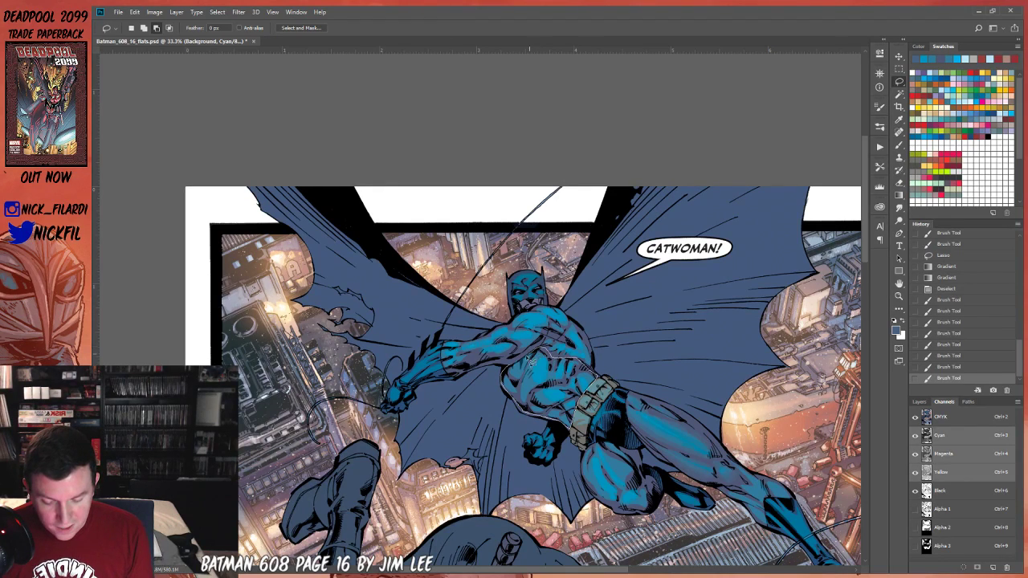
left_click_drag(511, 367, 571, 423)
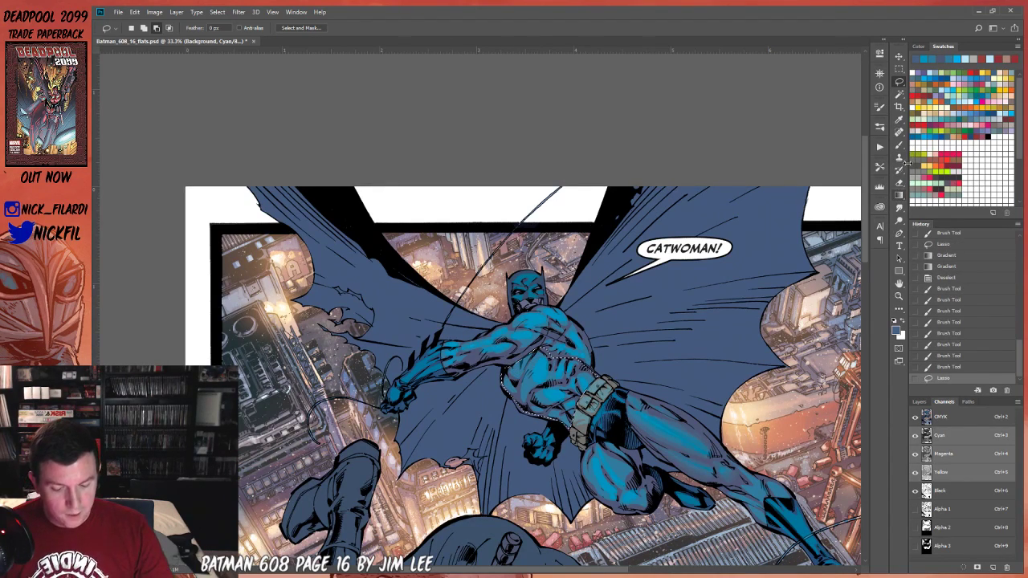
left_click(898, 194)
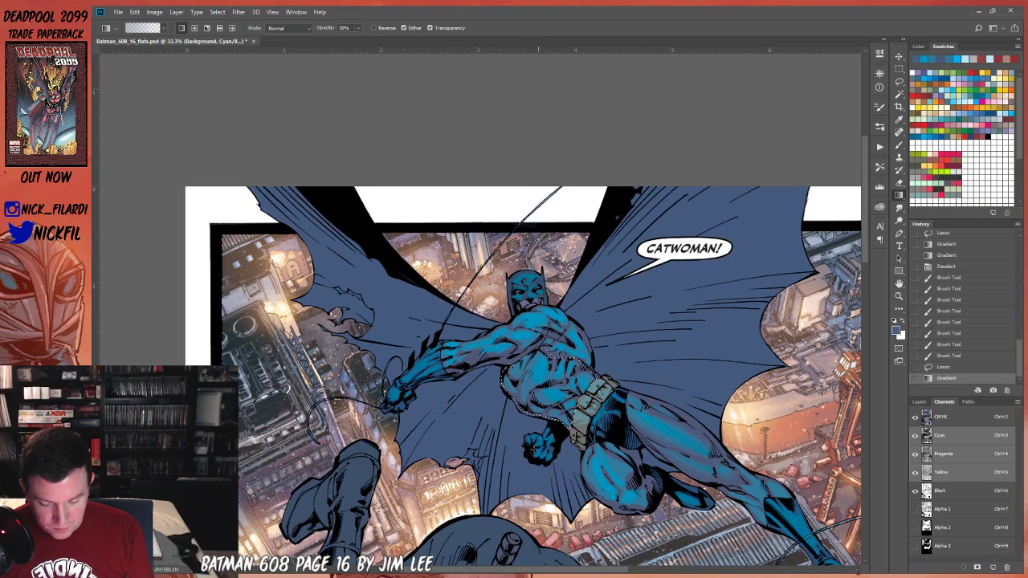
mouse_move(550, 421)
left_mouse_down()
mouse_move(555, 392)
mouse_move(544, 384)
left_mouse_up()
left_click_drag(601, 341, 584, 351)
left_click_drag(561, 393, 554, 373)
key("ctrl+d")
Refine the shadows across Batman's abdomen with muted blue brush strokes, ending at 50% opacity.
left_click(900, 154)
left_click(900, 145)
mouse_move(510, 379)
left_mouse_down()
mouse_move(526, 380)
mouse_move(549, 331)
mouse_move(533, 371)
mouse_move(543, 390)
mouse_move(561, 377)
mouse_move(580, 387)
mouse_move(593, 374)
mouse_move(572, 391)
mouse_move(560, 377)
mouse_move(554, 386)
mouse_move(573, 365)
mouse_move(562, 384)
left_mouse_up()
key("0")
key("5")
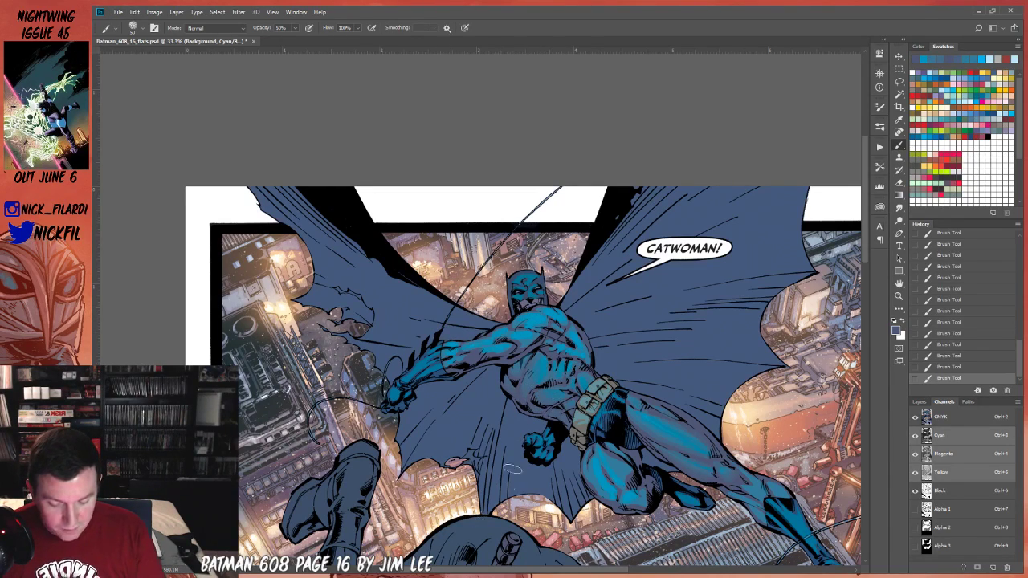
left_click(898, 282)
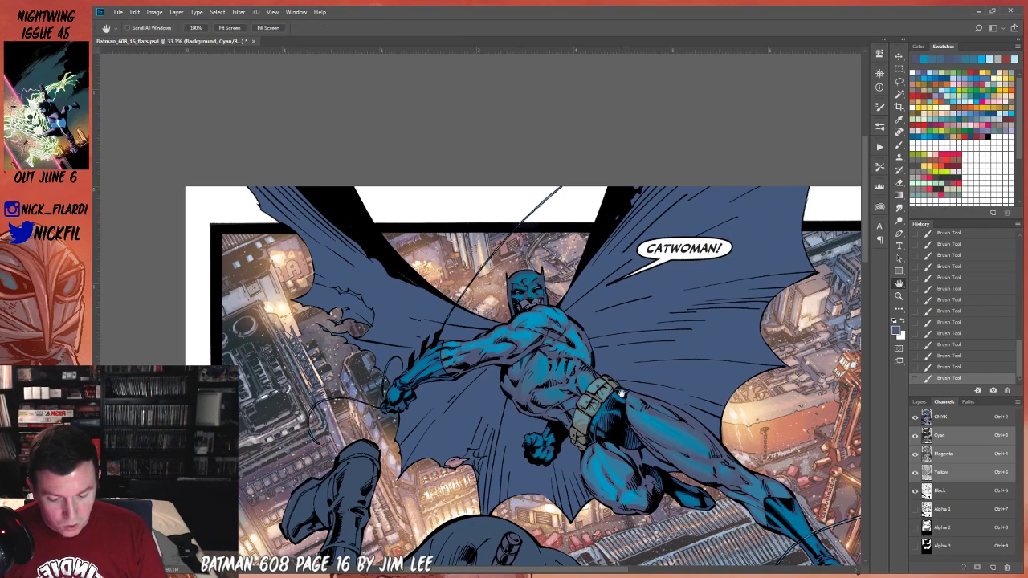
left_click_drag(630, 393, 603, 403)
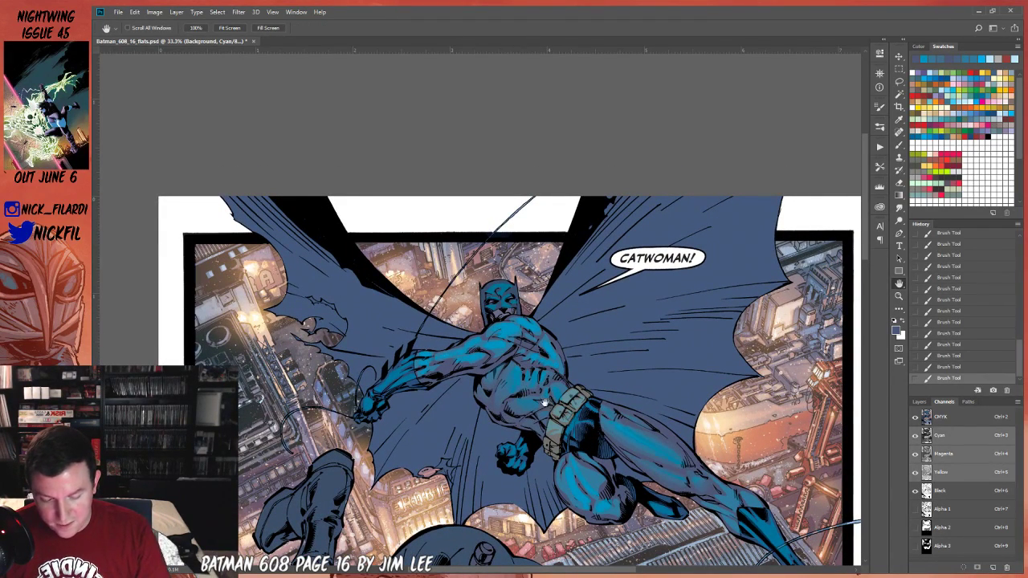
Choose the bright cyan swatch, make the composite CMYK channel active, and return to the layer list.
left_click(926, 73)
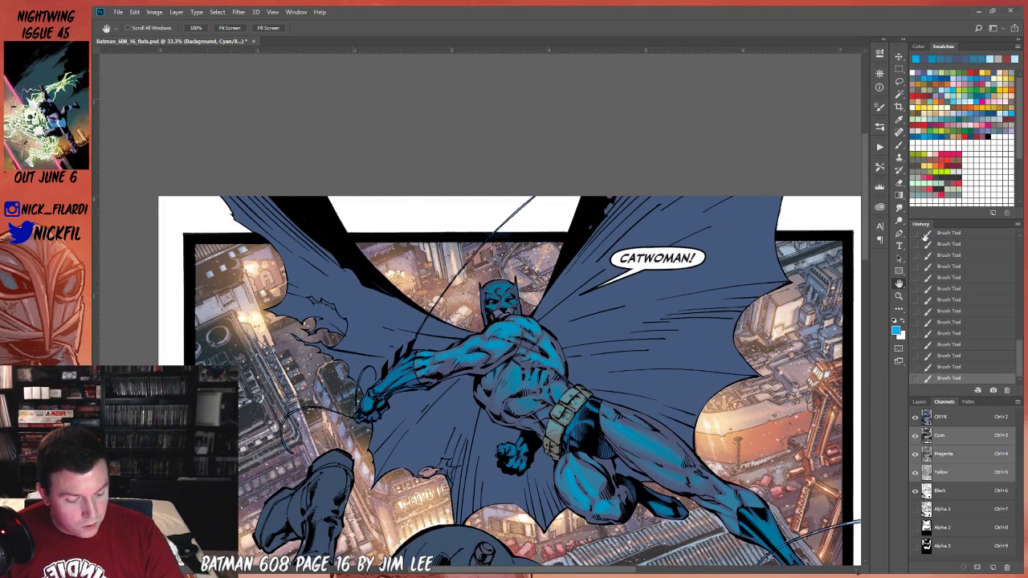
left_click(955, 417)
left_click(919, 401)
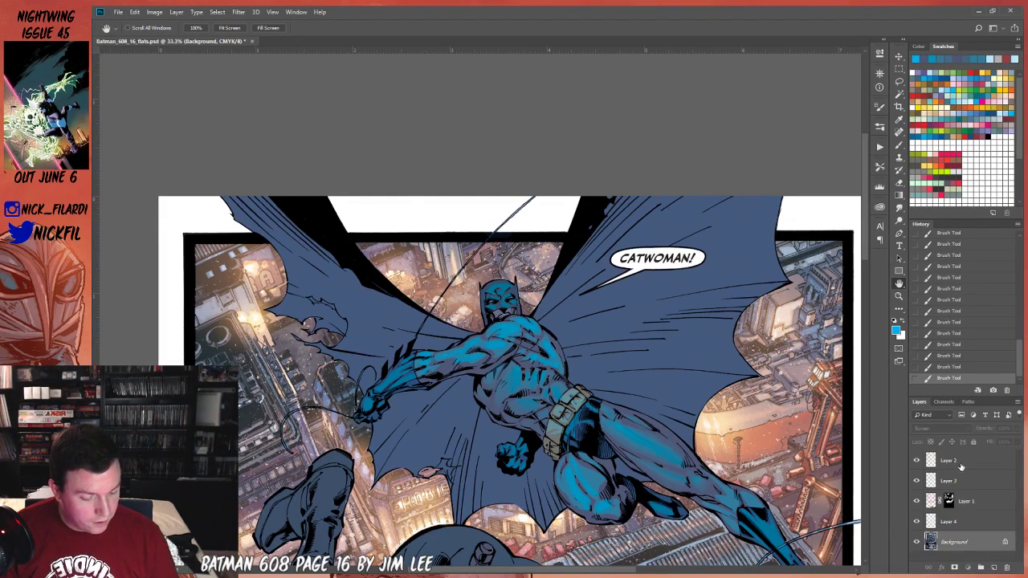
Add a layer above Layer 2 and outline the lit planes of Batman's shoulder, chest and abdomen with light blue Pencil strokes at 100% opacity.
left_click(961, 465)
left_click(994, 567)
left_click(957, 95)
left_click(898, 145)
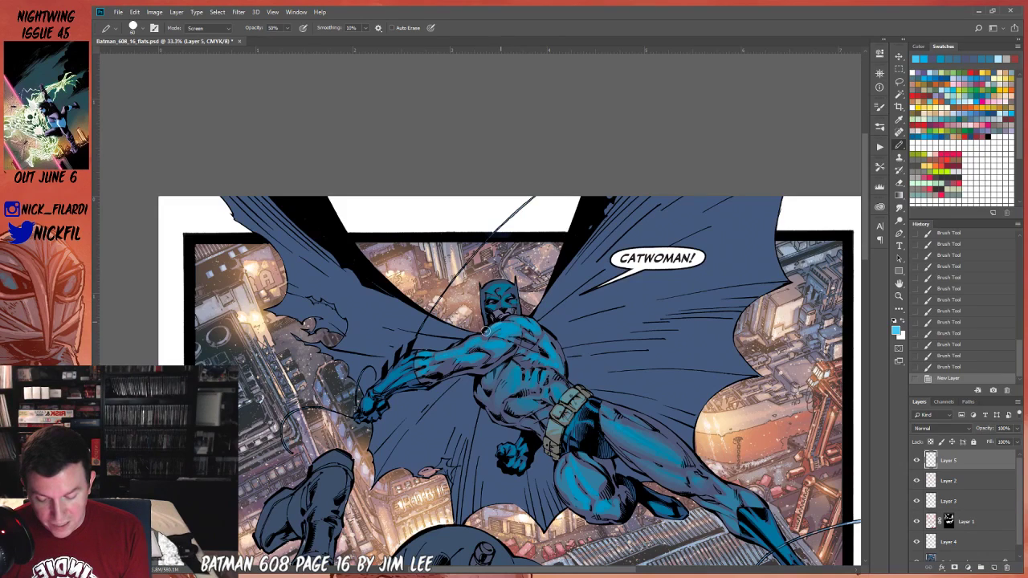
key("0")
mouse_move(494, 332)
left_mouse_down()
mouse_move(498, 319)
mouse_move(472, 337)
mouse_move(485, 355)
mouse_move(548, 334)
mouse_move(507, 318)
left_mouse_up()
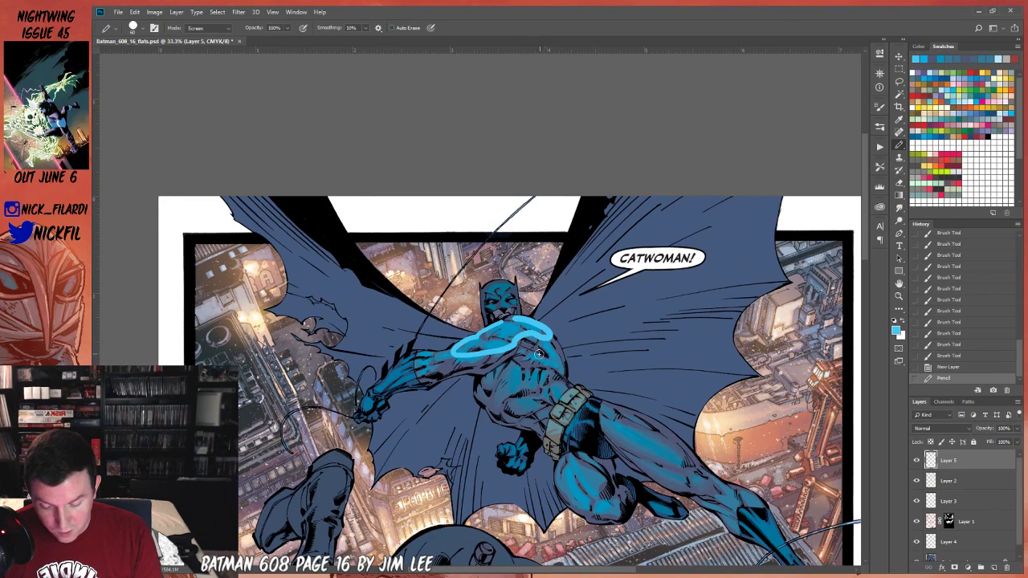
mouse_move(535, 357)
left_mouse_down()
mouse_move(562, 360)
mouse_move(554, 337)
mouse_move(548, 372)
mouse_move(513, 362)
mouse_move(512, 372)
mouse_move(549, 424)
mouse_move(565, 396)
mouse_move(552, 371)
mouse_move(511, 354)
left_mouse_up()
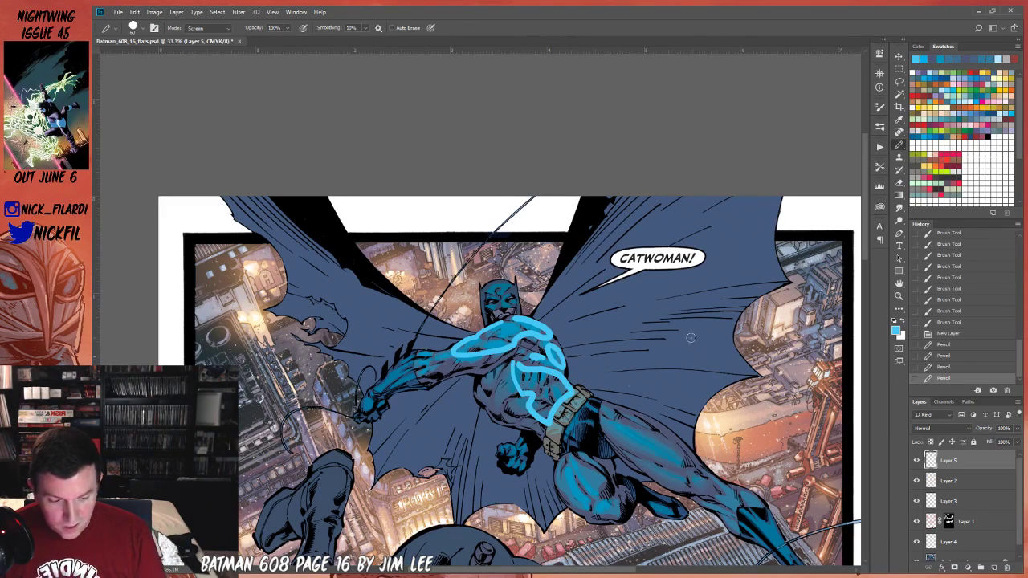
Outline the shadow side of Batman's torso in orange and sketch an orange three-dimensional box on the cape beside it.
left_click(970, 102)
mouse_move(507, 367)
left_mouse_down()
mouse_move(521, 408)
mouse_move(542, 423)
mouse_move(538, 438)
mouse_move(497, 421)
mouse_move(485, 375)
left_mouse_up()
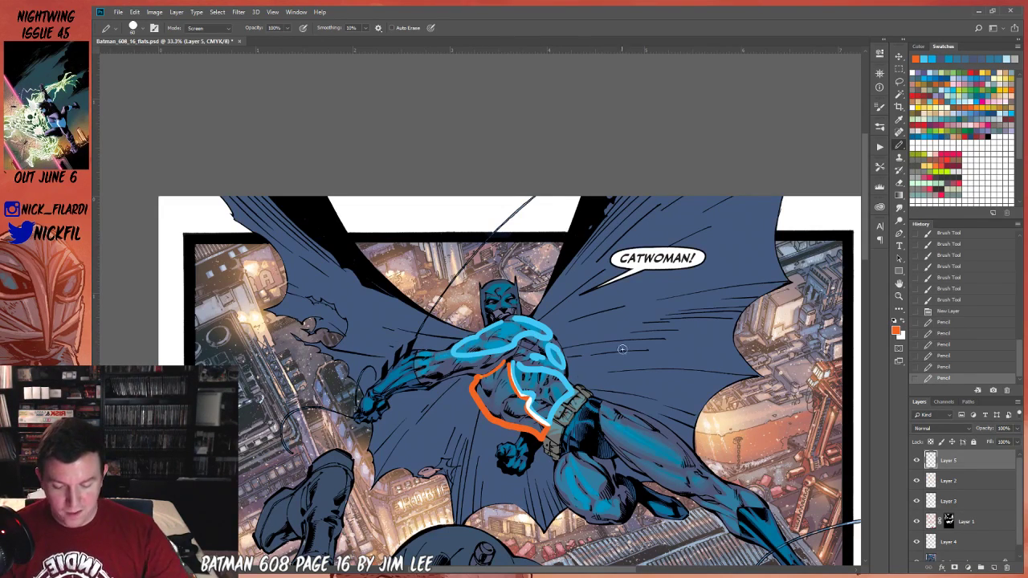
left_click_drag(578, 336, 622, 380)
left_click(595, 324)
mouse_move(595, 325)
left_mouse_down()
mouse_move(639, 365)
mouse_move(594, 323)
left_mouse_up()
left_click_drag(623, 382, 640, 365)
mouse_move(595, 322)
left_mouse_down()
mouse_move(630, 311)
mouse_move(665, 367)
mouse_move(640, 385)
left_mouse_up()
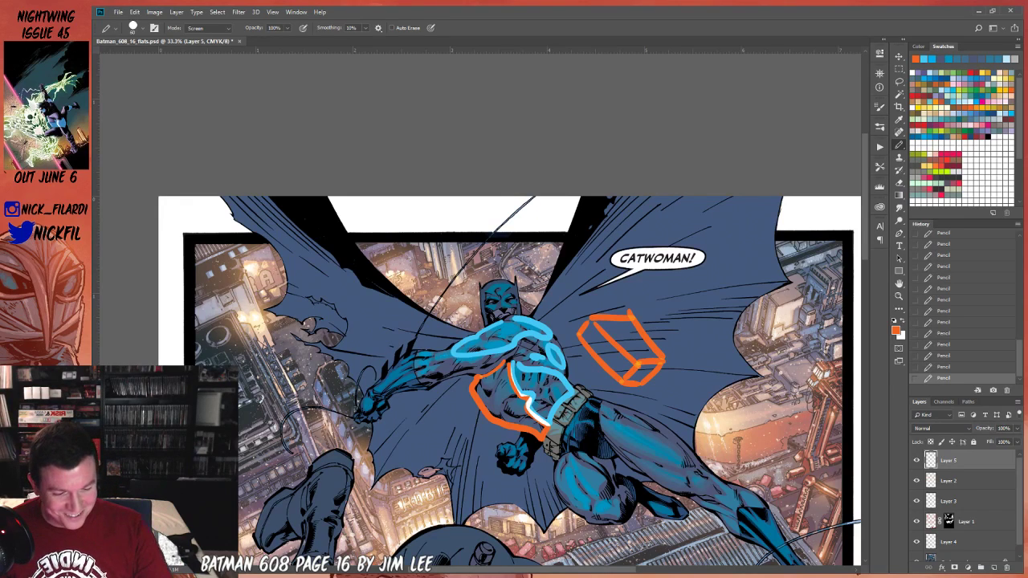
Delete the layer holding the light blue and orange guide sketches and clear the lasso selection.
left_click(898, 81)
mouse_move(661, 316)
left_mouse_down()
mouse_move(516, 296)
mouse_move(679, 368)
mouse_move(681, 320)
left_mouse_up()
mouse_move(969, 461)
left_mouse_down()
mouse_move(980, 464)
mouse_move(979, 546)
mouse_move(1005, 568)
left_mouse_up()
key("ctrl+d")
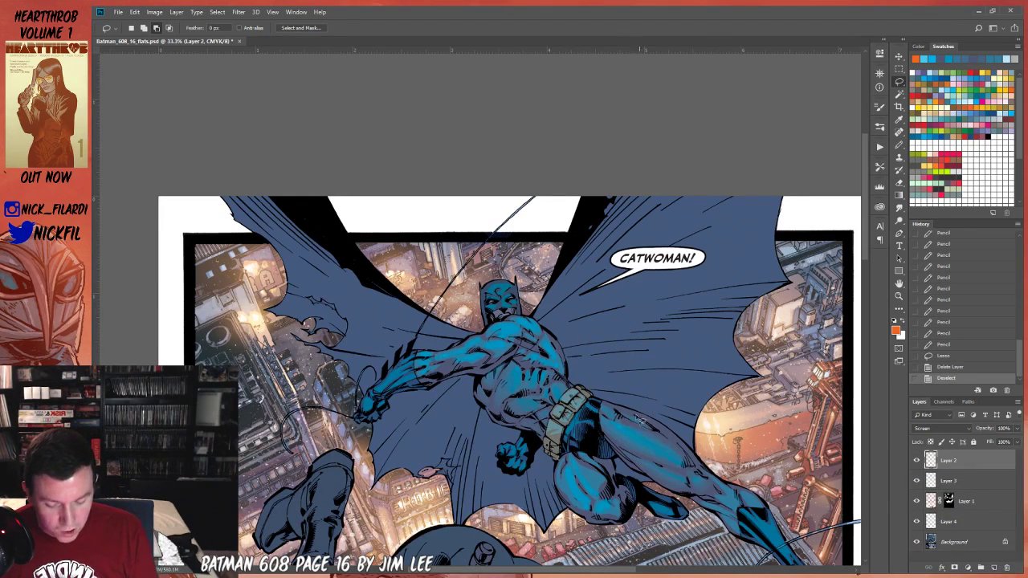
Paint abdomen highlights on Layer 2 with a sampled blue, using the Pencil in Screen mode at 100% opacity.
left_click(900, 145)
left_click(519, 367, "alt")
left_click(206, 29)
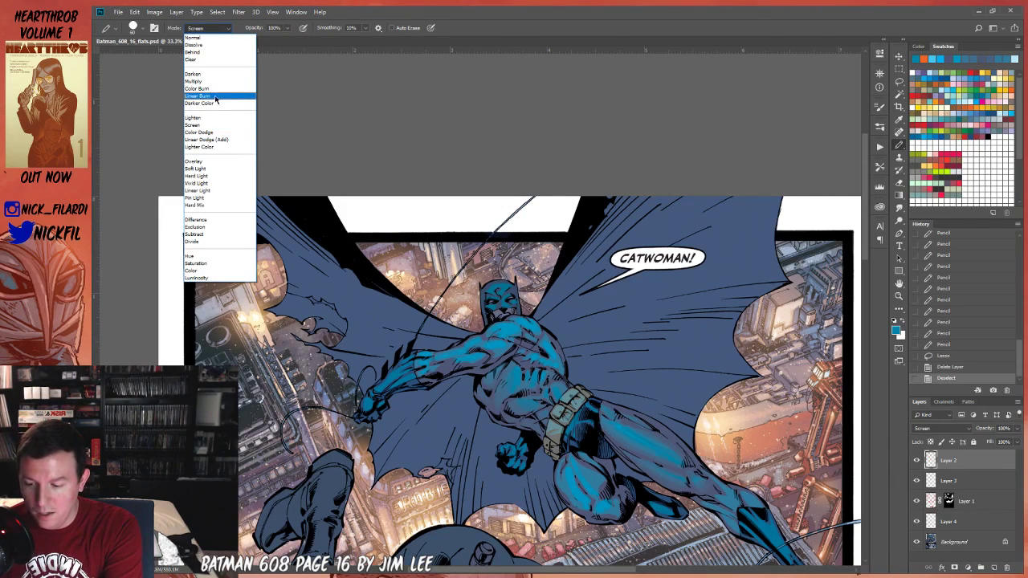
left_click(215, 122)
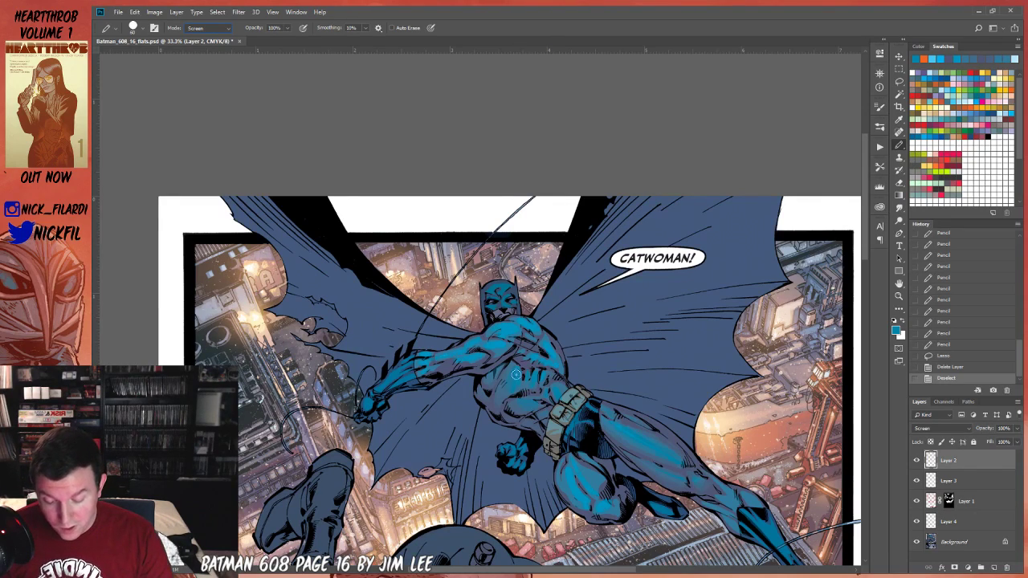
left_click_drag(512, 367, 551, 429)
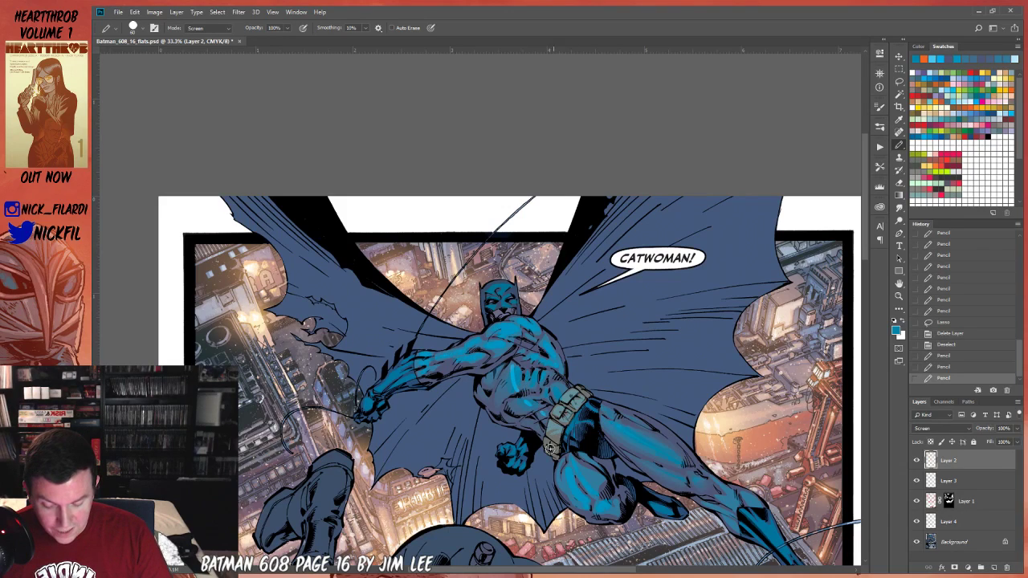
Blend the abdomen highlights on Layer 2 with Pencil strokes at 50% opacity in Normal mode.
key("5")
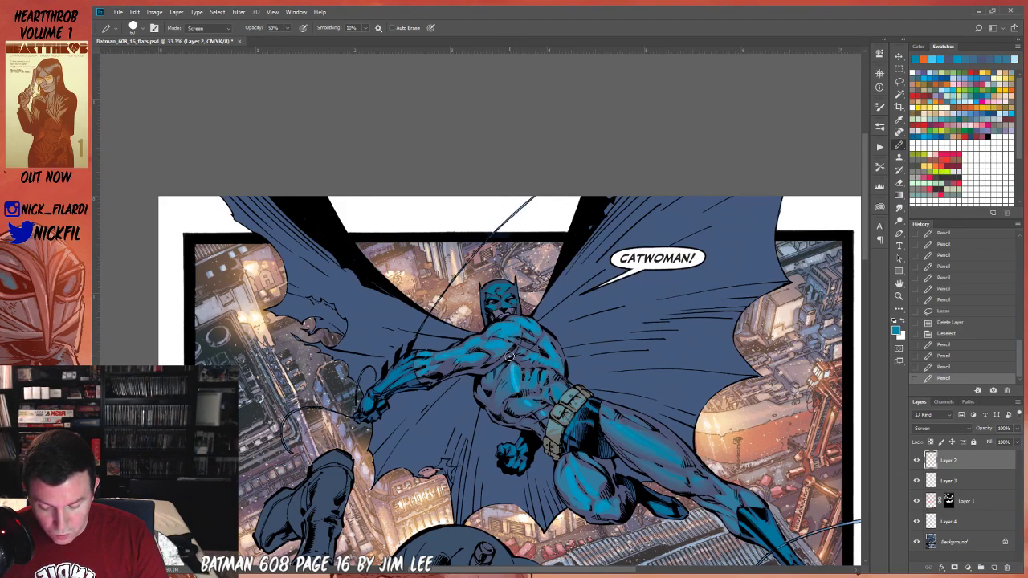
left_click(206, 29)
left_click(211, 38)
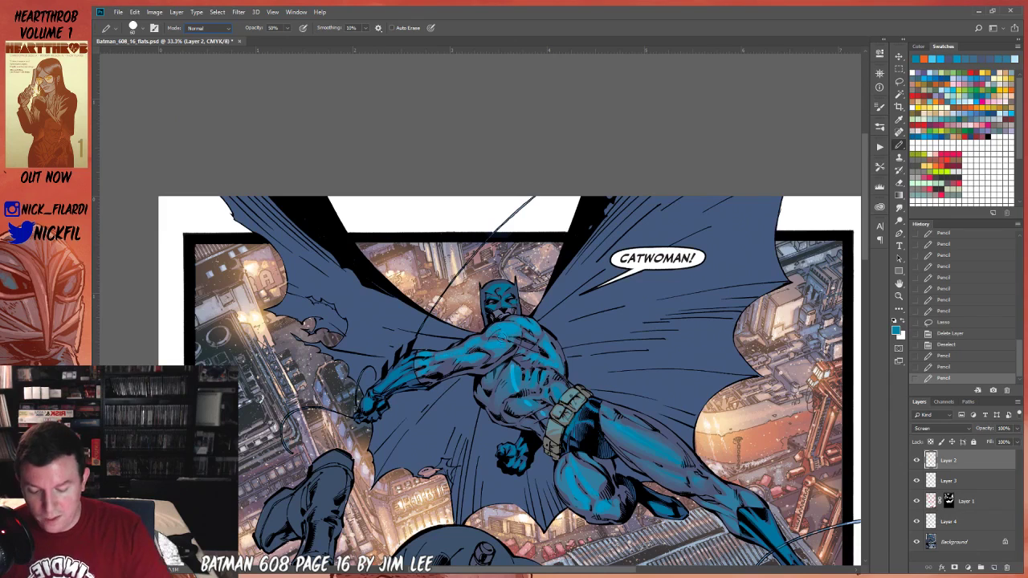
left_click_drag(514, 367, 514, 385)
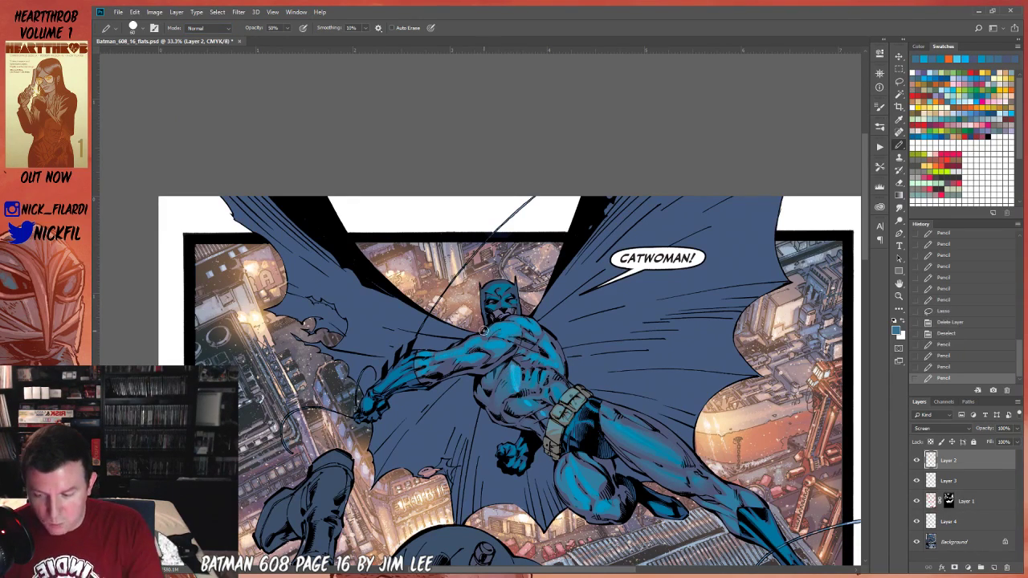
left_click(214, 30)
left_click(215, 37)
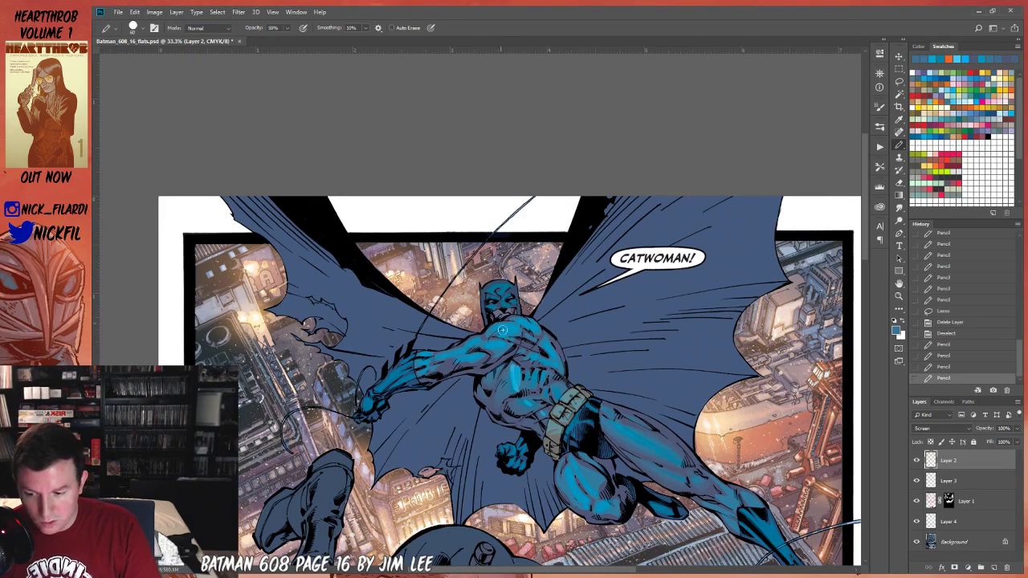
left_click(205, 30)
left_click(211, 39)
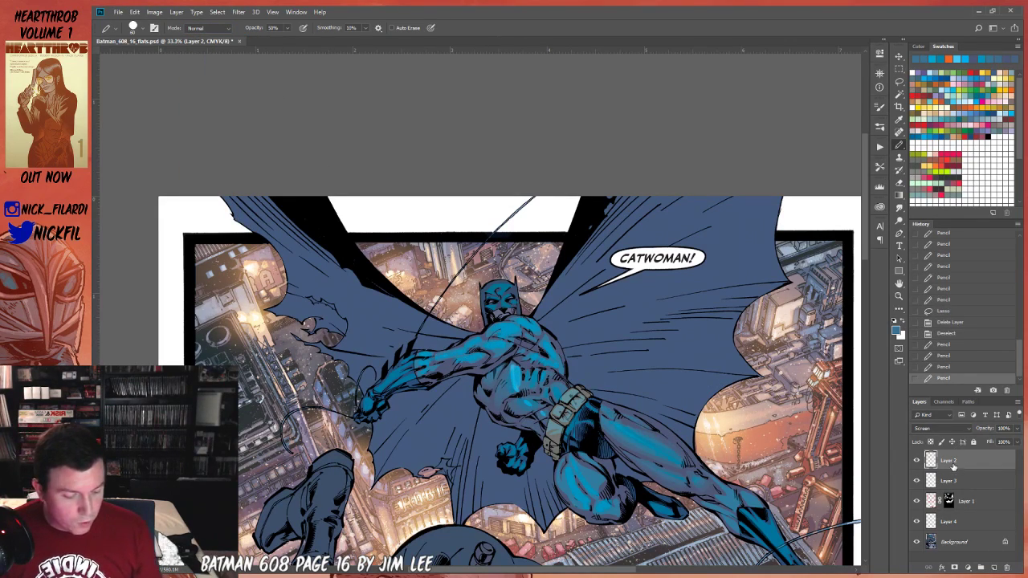
Lasso Batman's abdomen and erase the misplaced Pencil strokes from Layer 2.
left_click(899, 81)
mouse_move(557, 386)
left_mouse_down()
mouse_move(513, 353)
mouse_move(552, 438)
left_mouse_up()
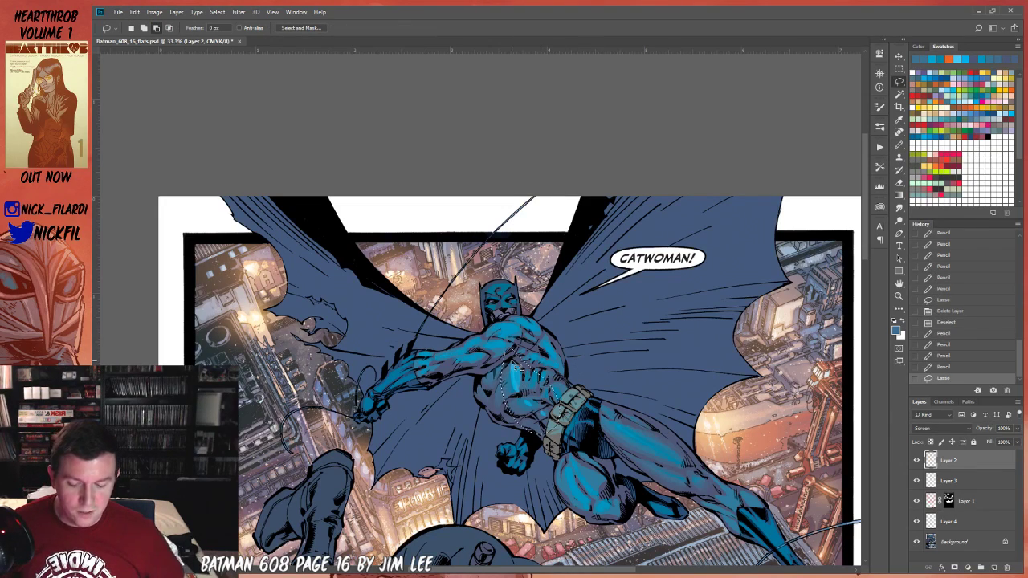
key("Delete")
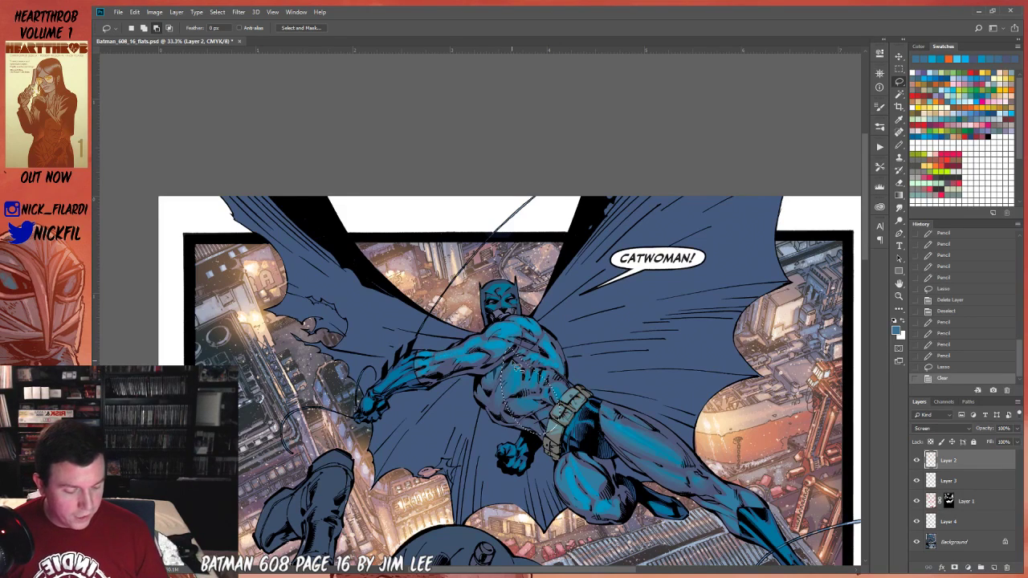
Target only the Background's cyan, magenta and yellow channels, keep the black line art visible, and clear the selection.
left_click(952, 543)
left_click(944, 402)
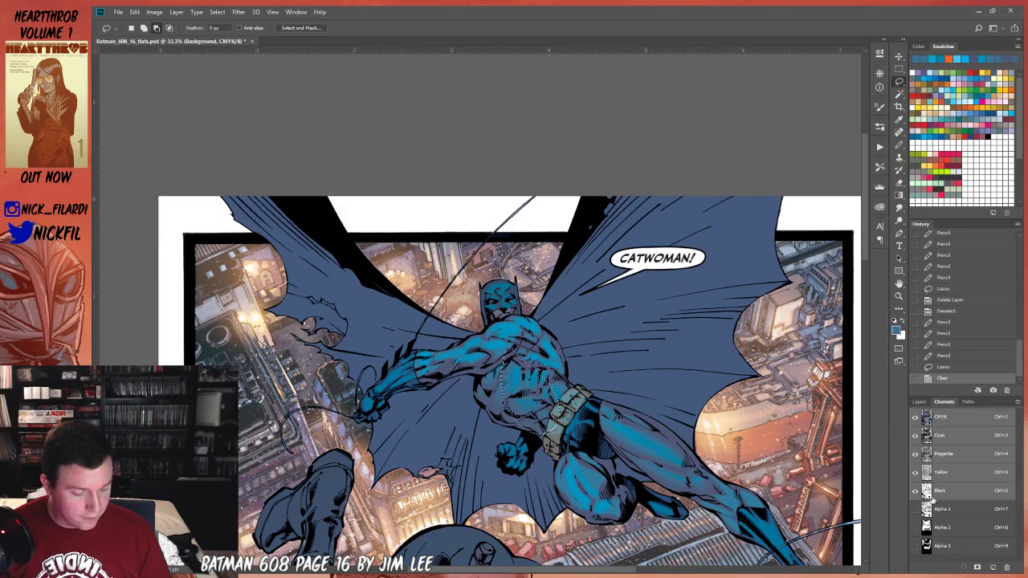
left_click(937, 491)
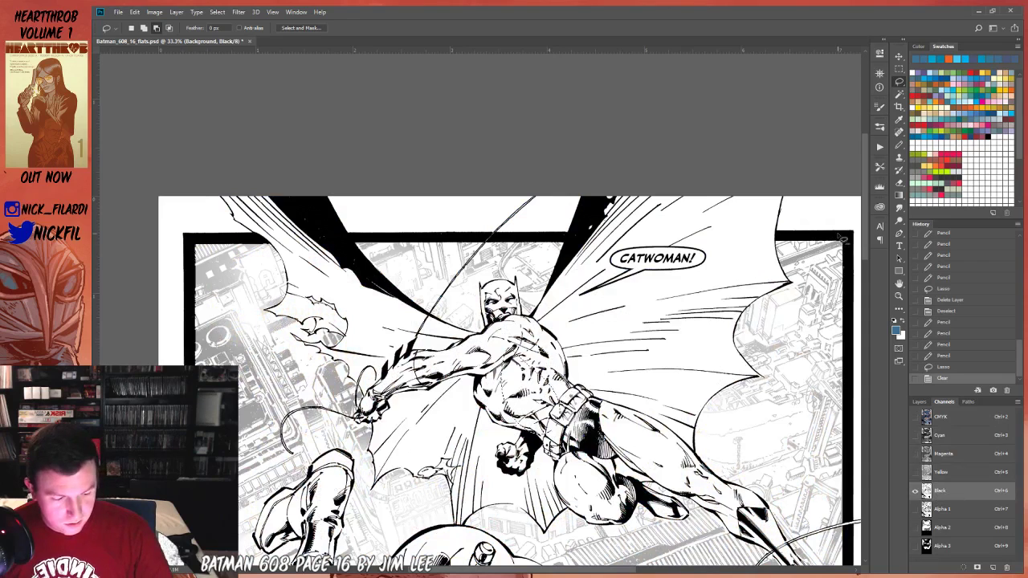
left_click(940, 417)
left_click(915, 491)
key("ctrl+d")
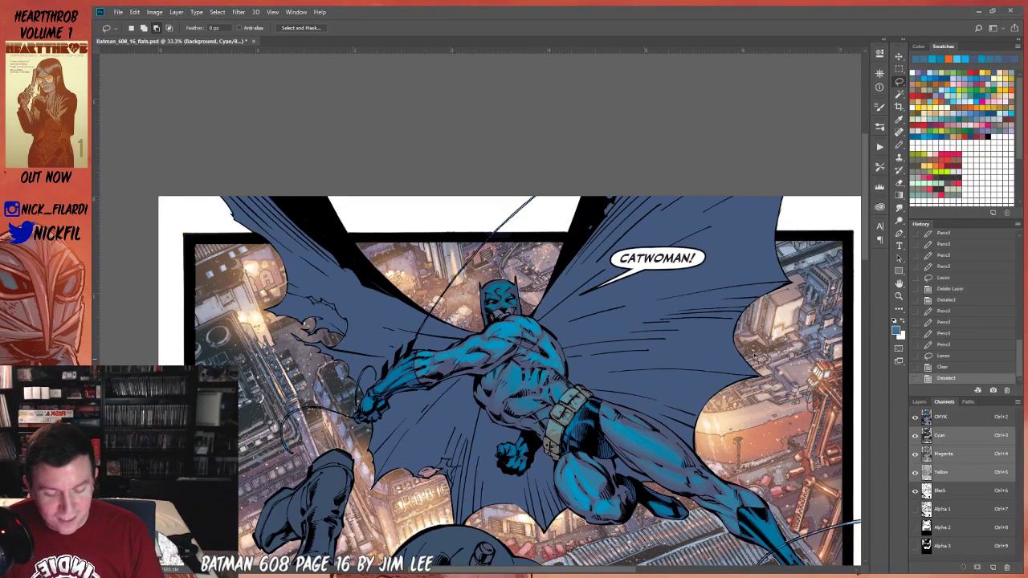
Paint blue highlights over Batman's abdomen and chest with the Pencil in Screen mode at 50% opacity.
key("b")
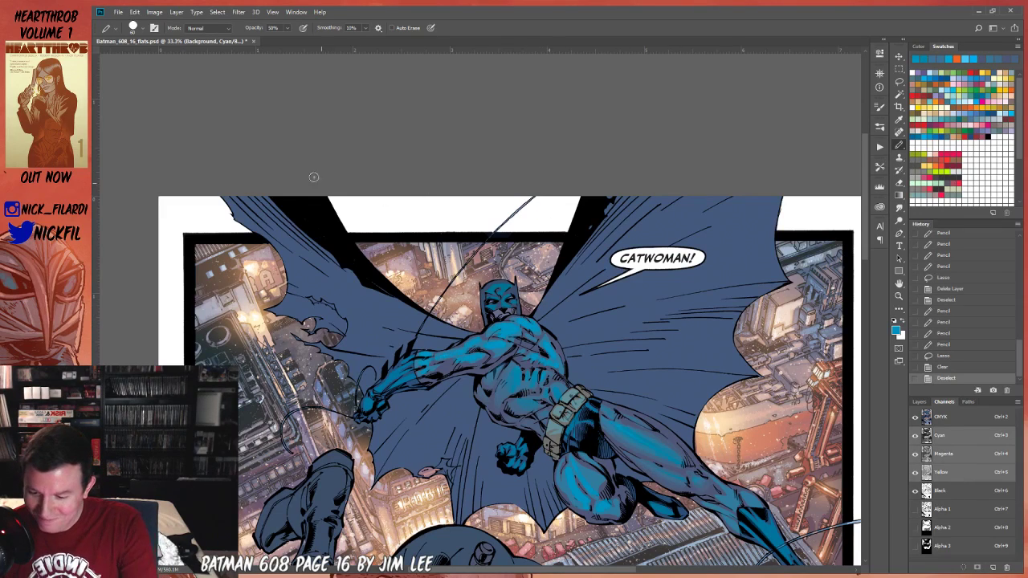
left_click(209, 30)
left_click(211, 121)
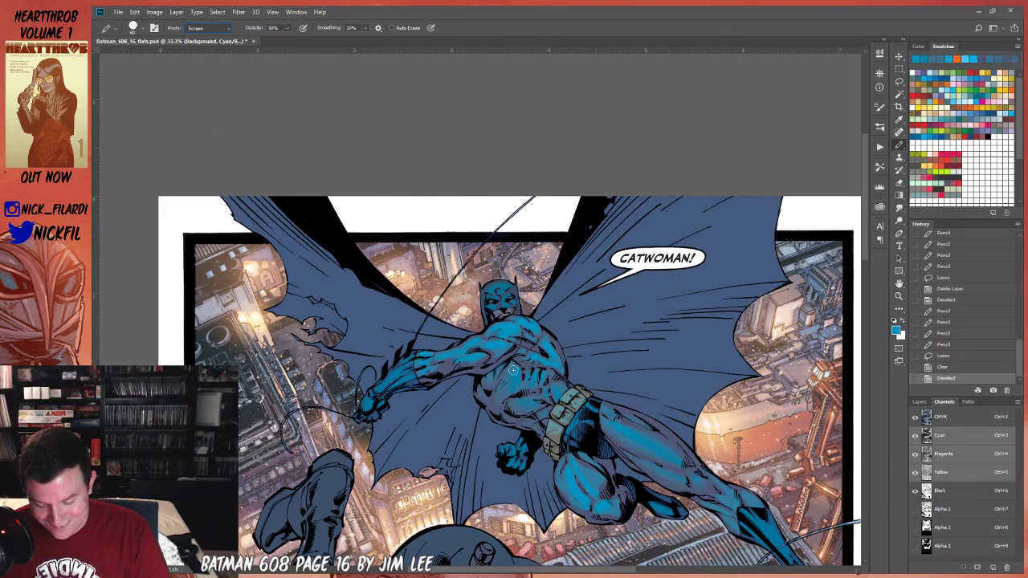
mouse_move(517, 383)
left_mouse_down()
mouse_move(549, 422)
mouse_move(565, 379)
mouse_move(539, 400)
mouse_move(526, 380)
mouse_move(552, 380)
mouse_move(548, 356)
mouse_move(558, 363)
left_mouse_up()
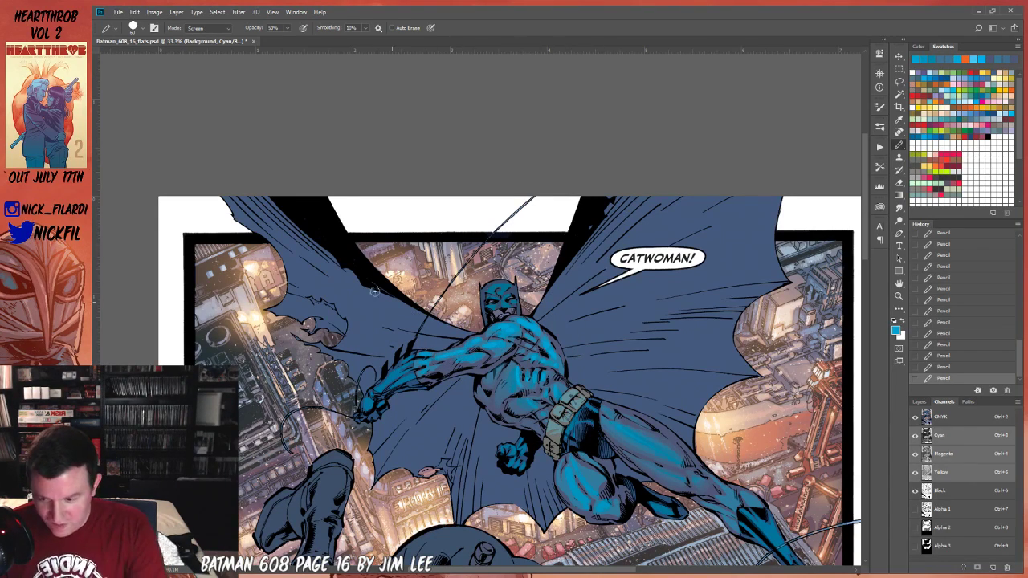
Blend the abdomen's highlights and shadows with the textured 50 px Brush in Normal mode, alternating 50% and 100% opacity.
left_click(133, 27)
key("b")
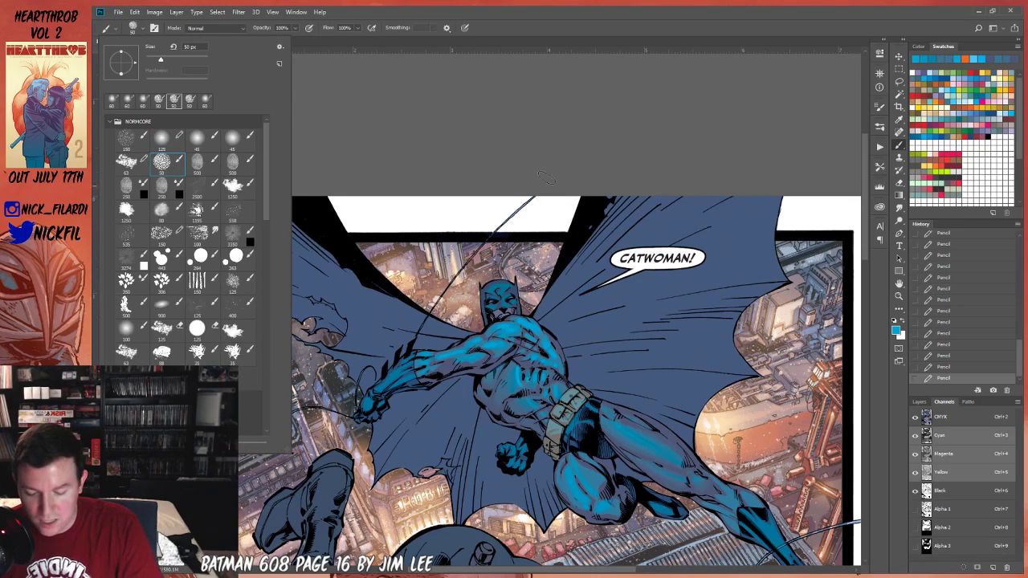
key("5")
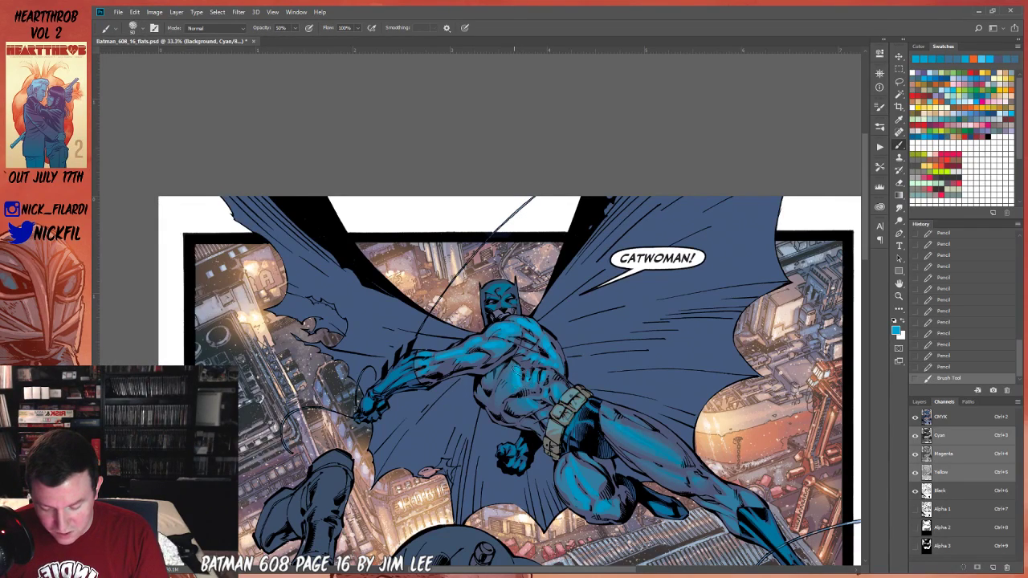
left_click_drag(517, 358, 519, 368)
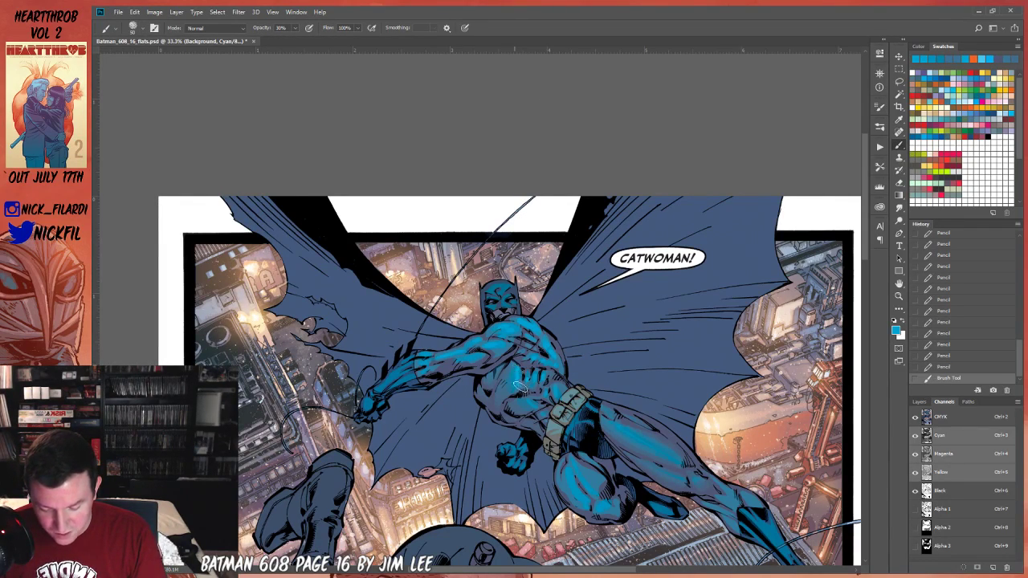
mouse_move(535, 411)
left_mouse_down()
mouse_move(509, 383)
mouse_move(513, 391)
mouse_move(522, 378)
mouse_move(504, 406)
mouse_move(520, 434)
mouse_move(530, 410)
mouse_move(546, 406)
mouse_move(543, 420)
mouse_move(561, 399)
left_mouse_up()
key("0")
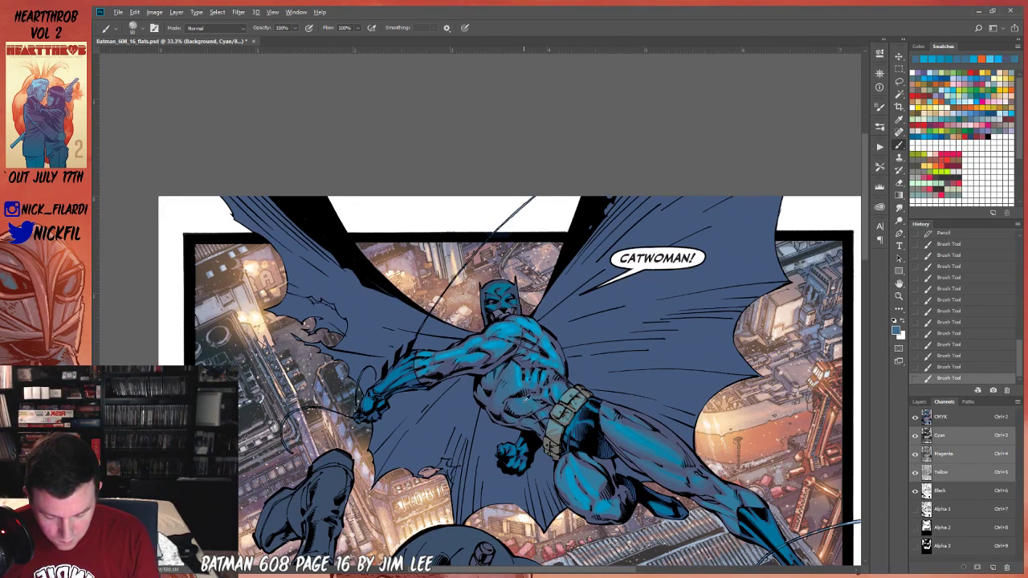
key("5")
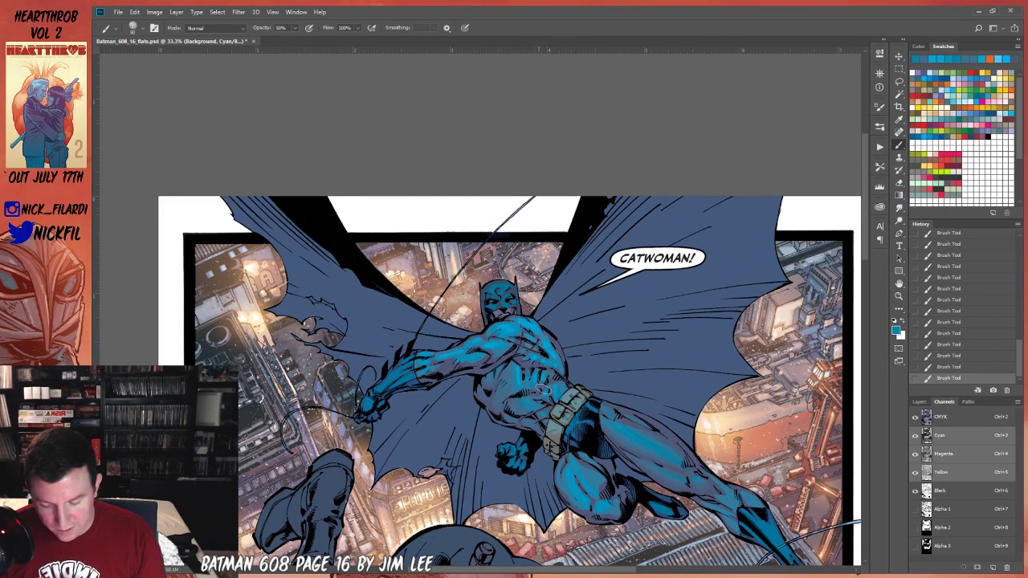
Sample the bright cyan on Batman's shoulder and blend it into the shoulder and chest with 50% opacity brush strokes.
key("h")
mouse_move(554, 399)
left_mouse_down()
mouse_move(579, 323)
mouse_move(632, 418)
left_mouse_up()
key("b")
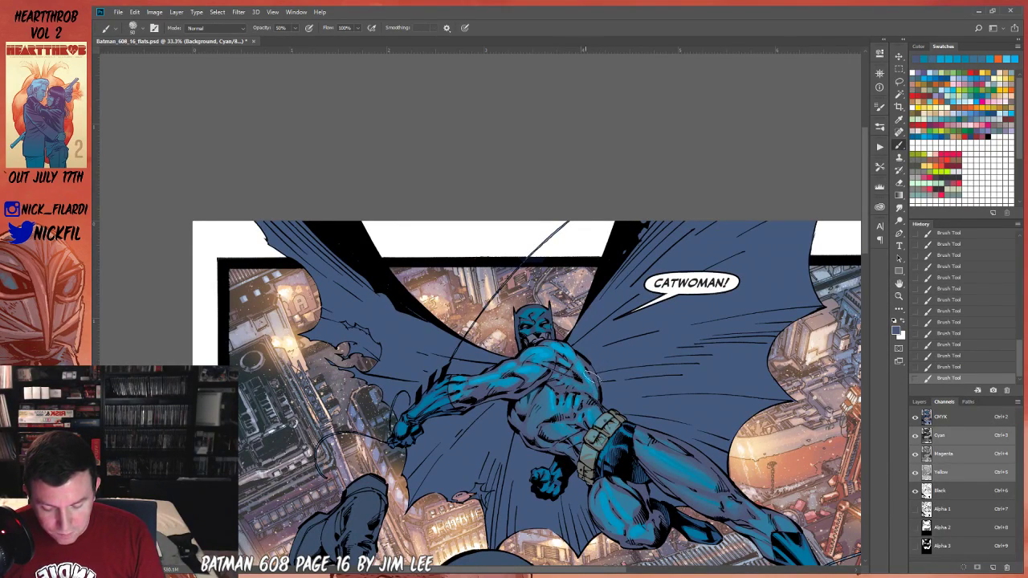
left_click(565, 362, "alt")
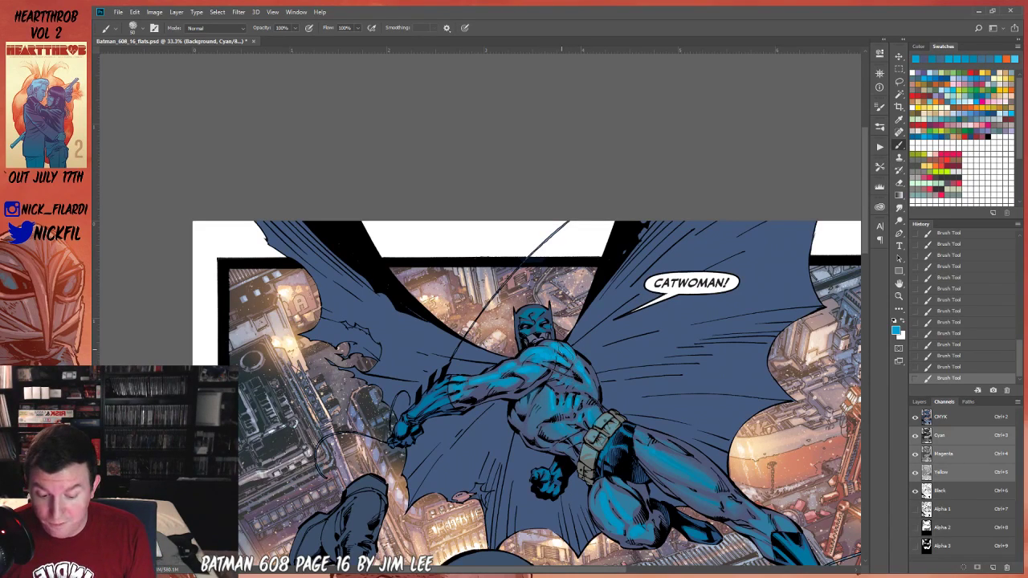
key("5")
left_click_drag(551, 367, 555, 377)
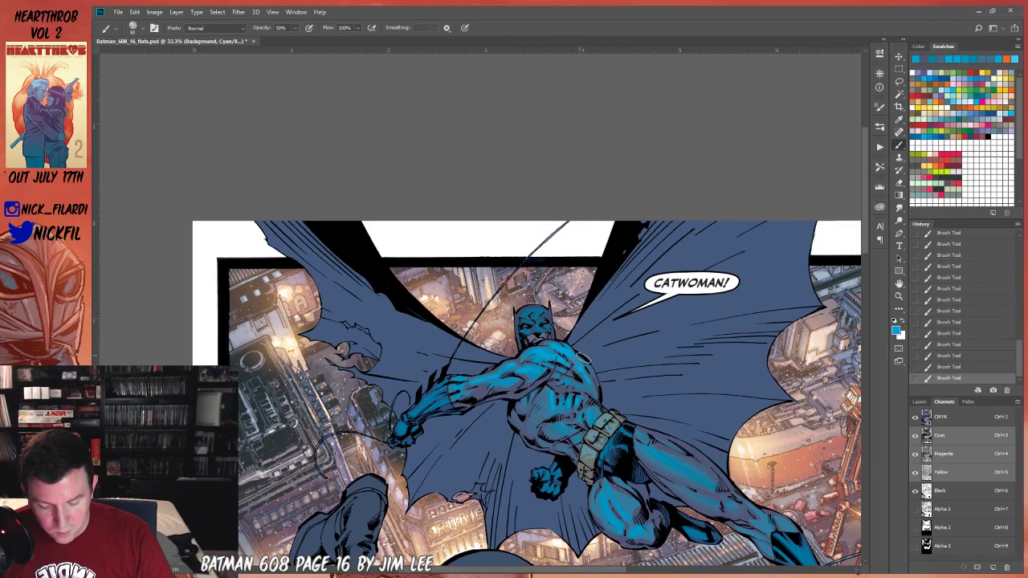
Paint pale blue highlights over Batman's shoulder, arm and abdomen with the Pencil in Screen mode.
left_click(899, 282)
mouse_move(535, 406)
left_mouse_down()
mouse_move(513, 377)
mouse_move(536, 413)
mouse_move(529, 404)
left_mouse_up()
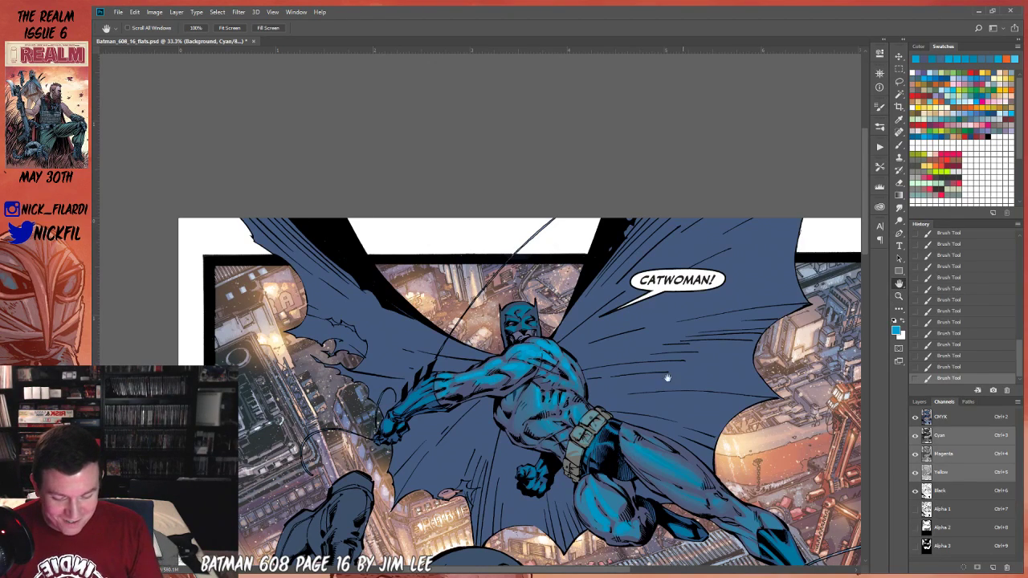
left_click_drag(697, 363, 749, 372)
left_click(899, 145)
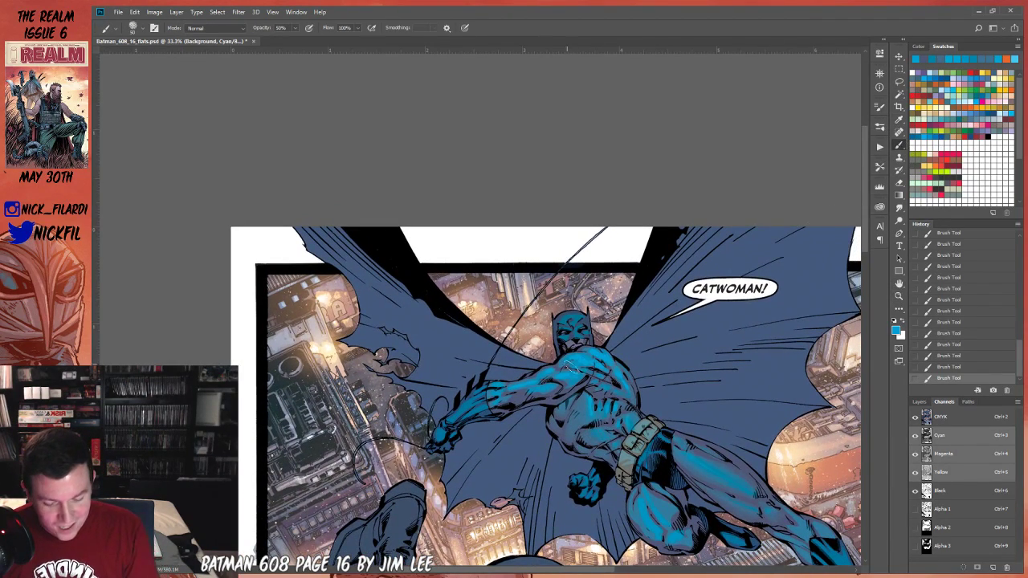
left_click(212, 28)
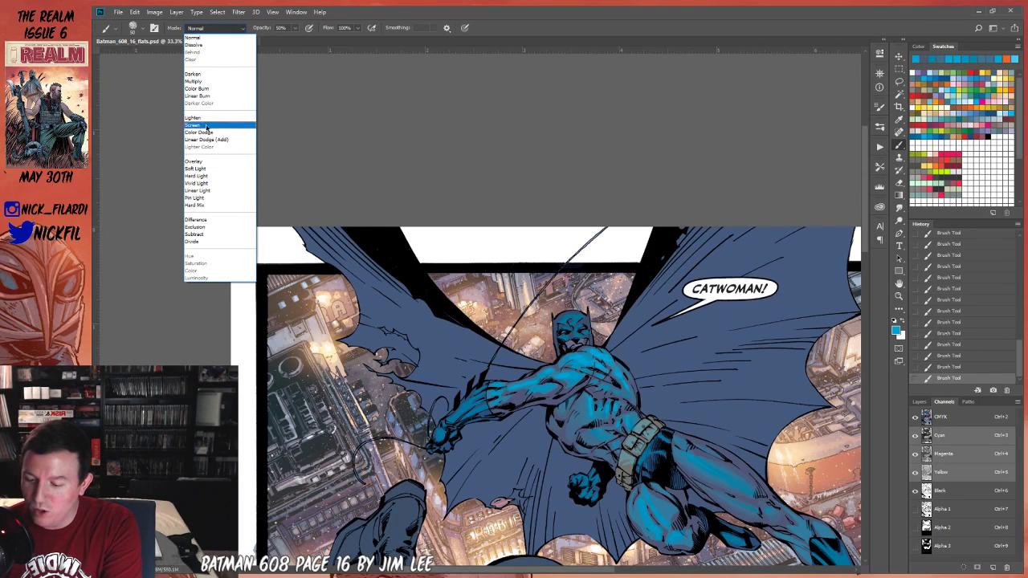
left_click(209, 128)
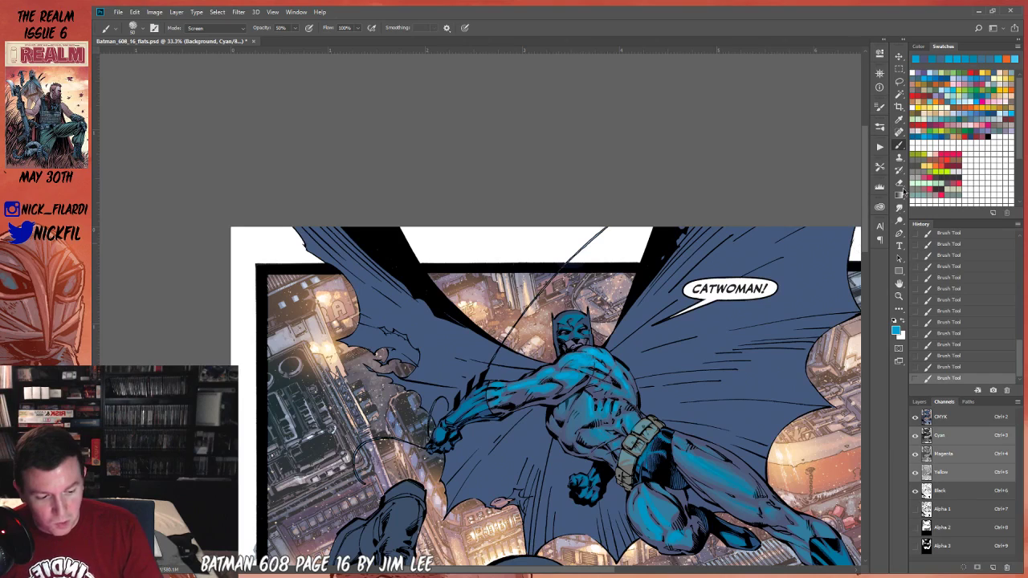
key("shift+b")
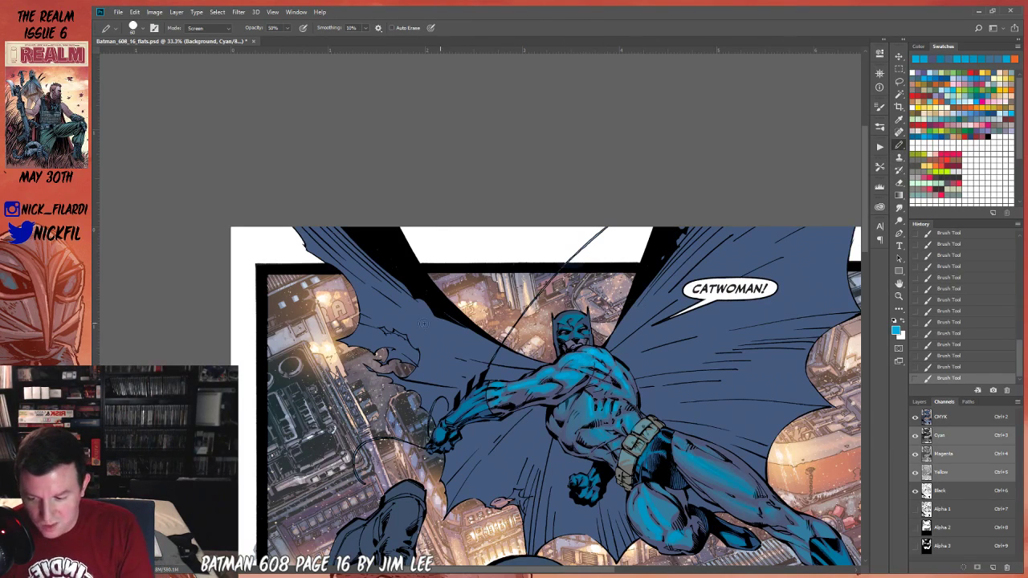
left_click(595, 352)
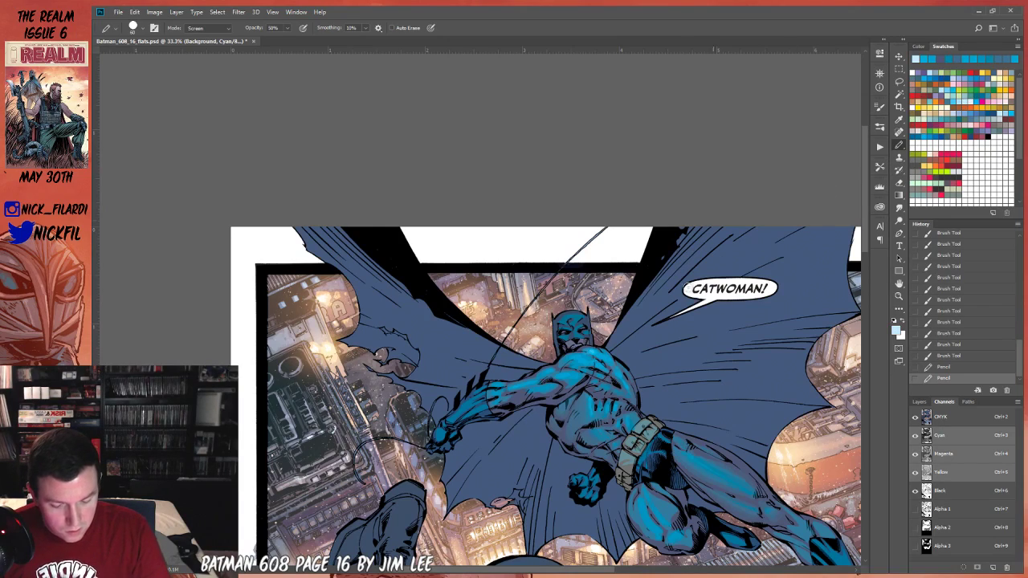
mouse_move(592, 350)
left_mouse_down()
mouse_move(615, 360)
mouse_move(602, 351)
mouse_move(602, 374)
mouse_move(580, 358)
mouse_move(589, 400)
mouse_move(608, 360)
mouse_move(596, 361)
mouse_move(626, 376)
mouse_move(615, 369)
mouse_move(634, 394)
left_mouse_up()
mouse_move(558, 368)
left_mouse_down()
mouse_move(565, 378)
mouse_move(584, 358)
left_mouse_up()
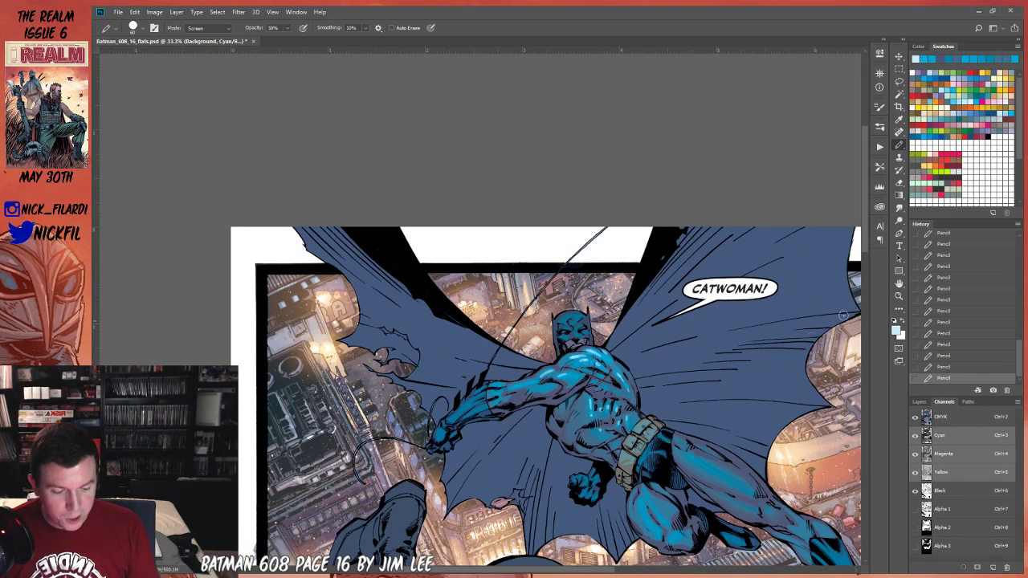
Outline Batman's bent leg, from thigh to knee, with the Lasso.
left_click(898, 282)
left_click_drag(546, 425, 569, 399)
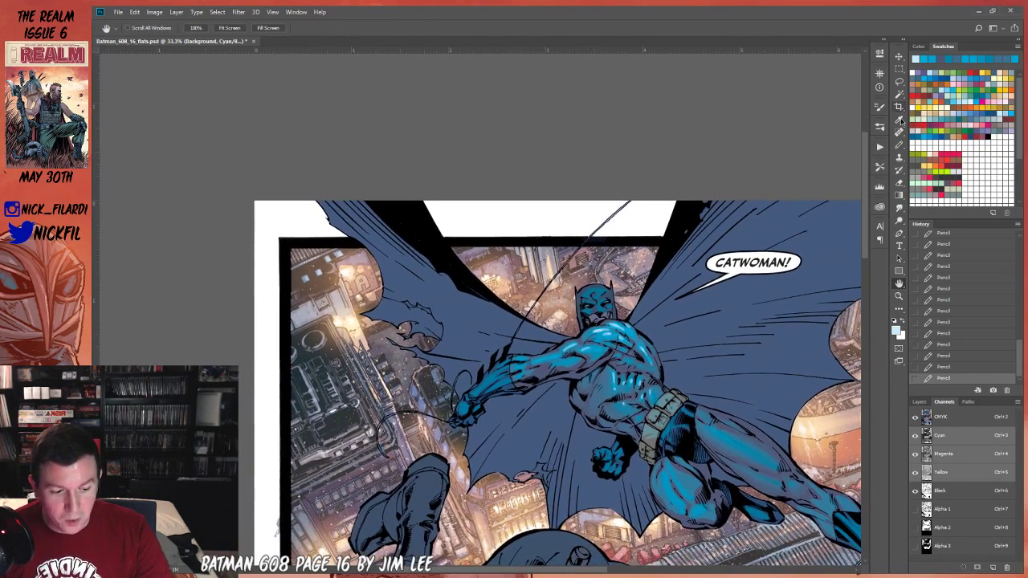
left_click(898, 145)
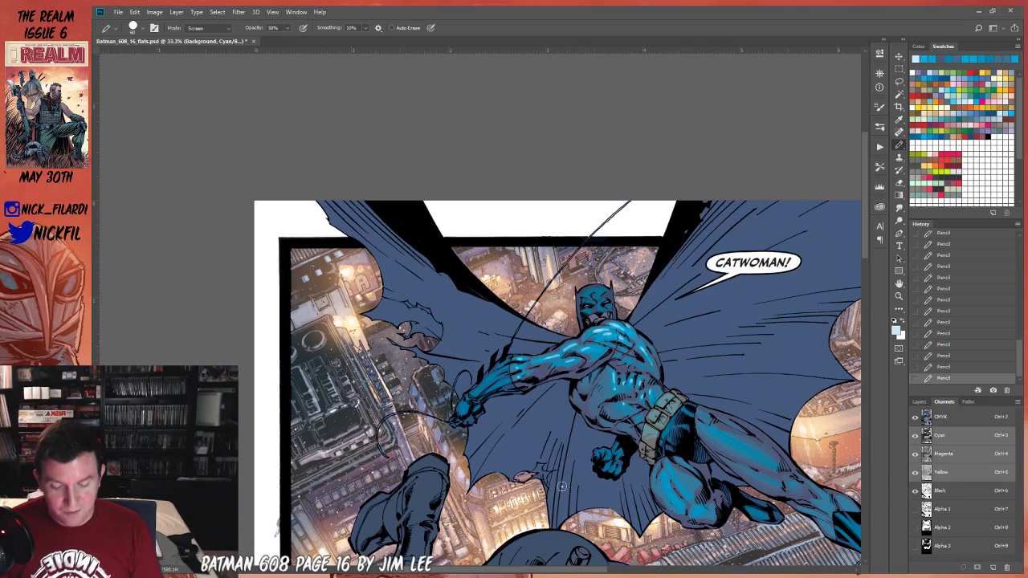
left_click(898, 282)
left_click_drag(707, 417, 636, 395)
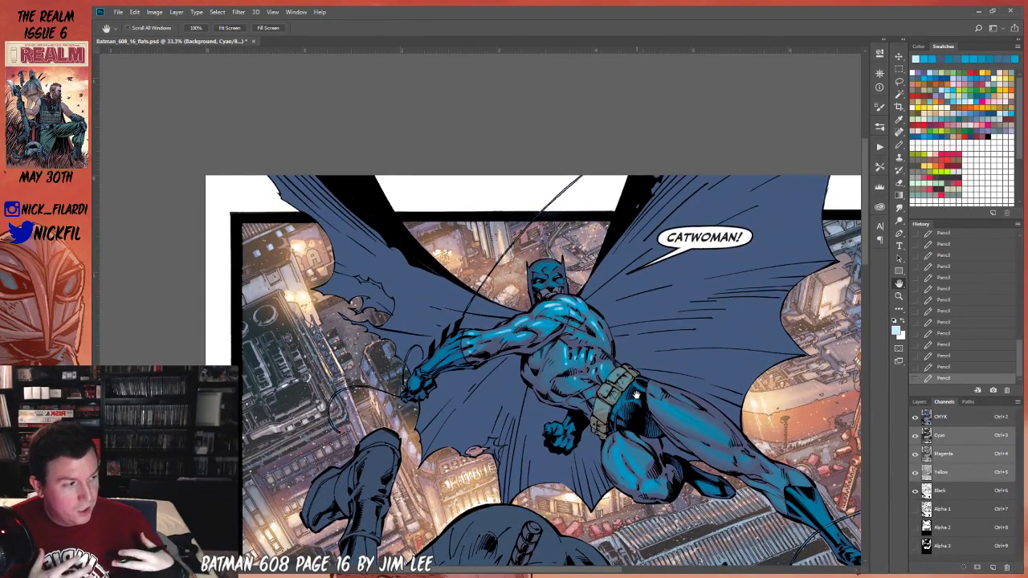
left_click_drag(721, 456, 638, 392)
left_click(899, 81)
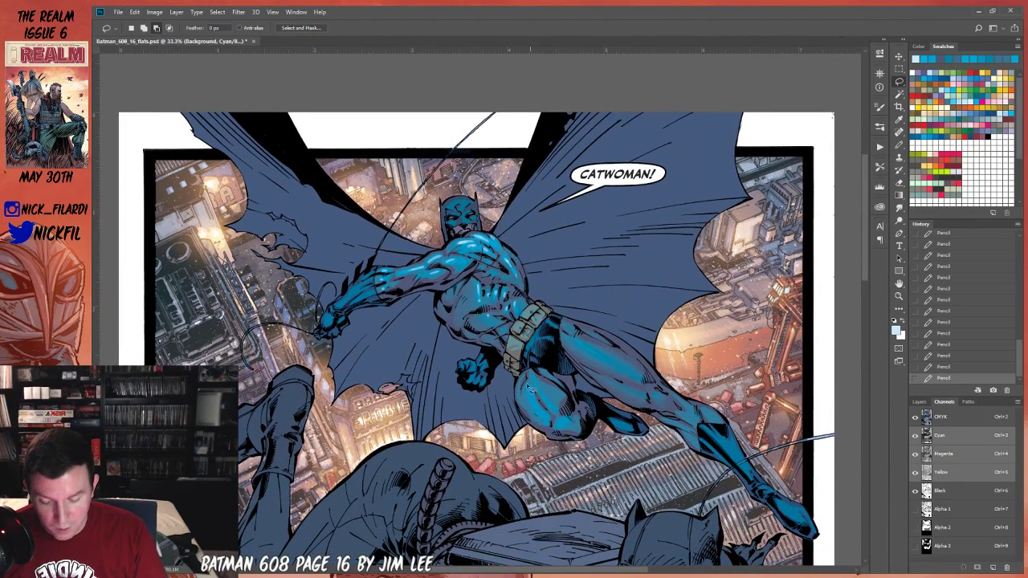
mouse_move(560, 442)
left_mouse_down()
mouse_move(591, 427)
mouse_move(572, 385)
mouse_move(533, 371)
mouse_move(518, 402)
mouse_move(561, 440)
left_mouse_up()
Sample the cape's muted blue, shade the selected bent leg with Normal-mode gradients, and clear the selection.
key("g")
key("d")
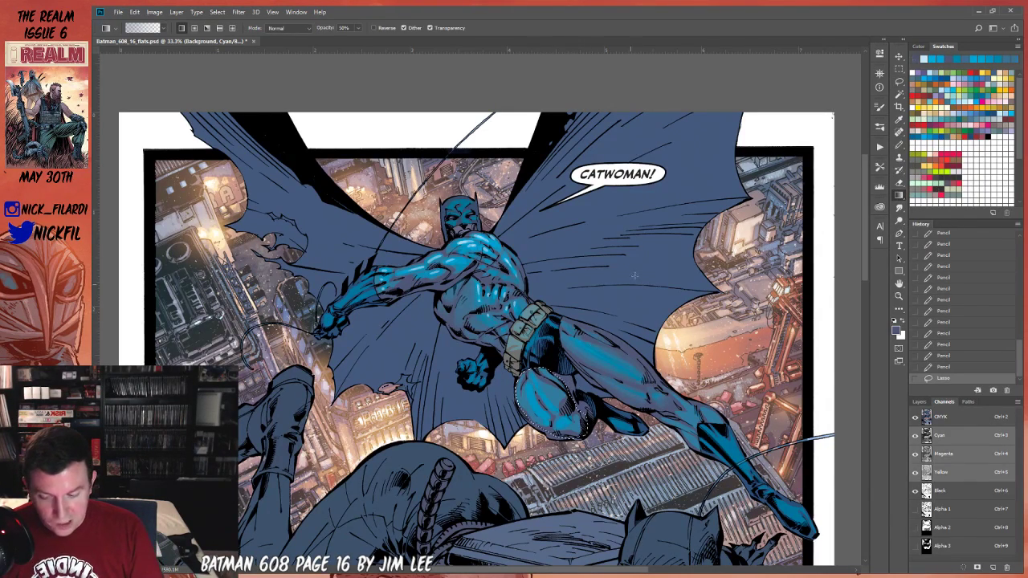
left_click(288, 28)
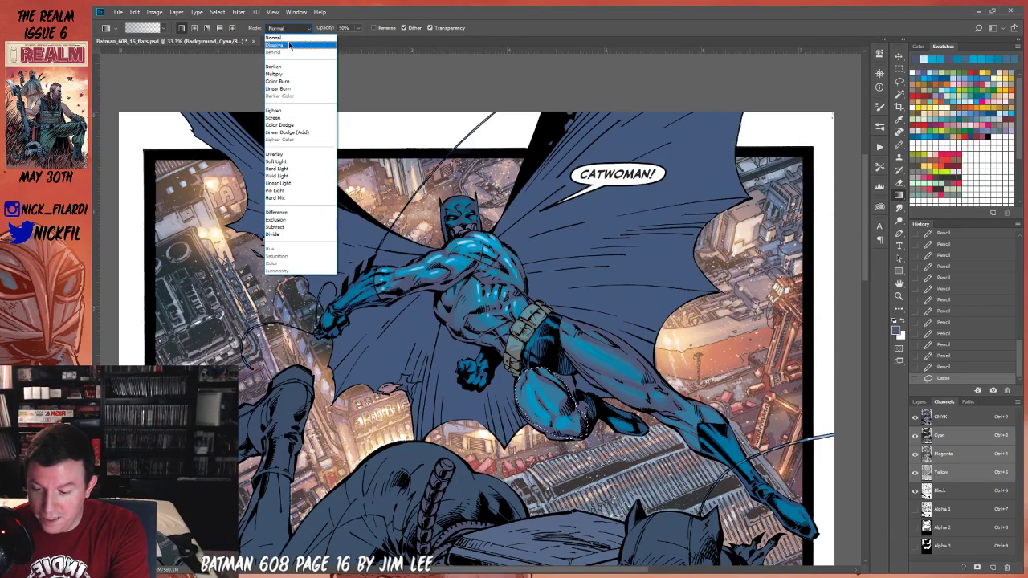
left_click(289, 39)
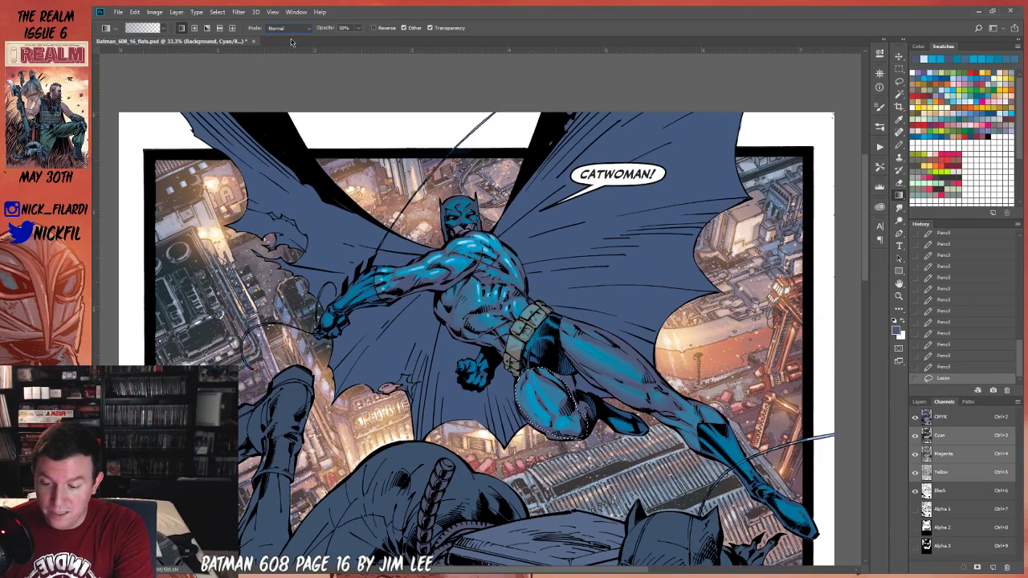
mouse_move(533, 340)
left_mouse_down()
mouse_move(533, 398)
mouse_move(554, 425)
mouse_move(578, 433)
left_mouse_up()
key("ctrl+d")
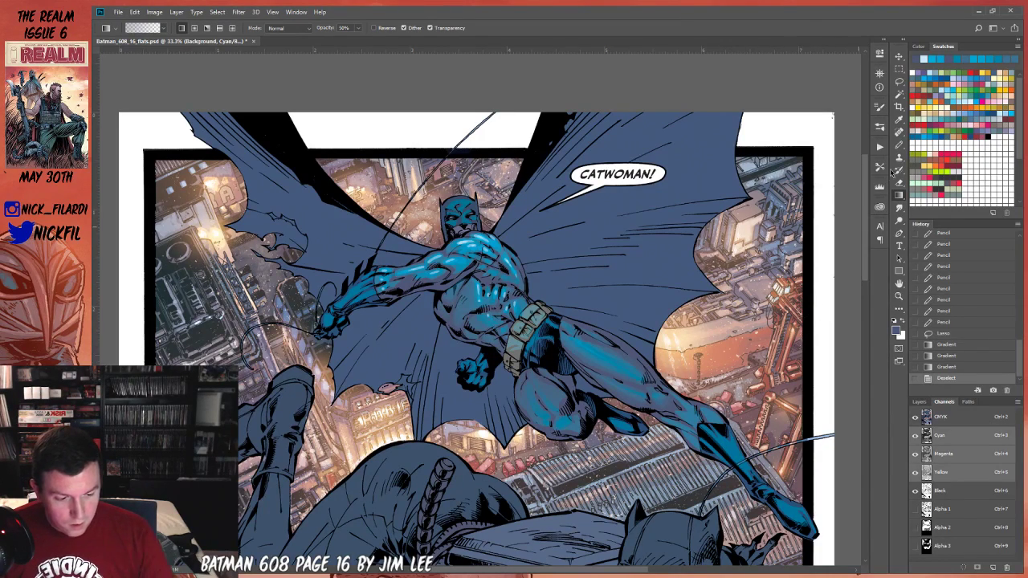
Paint muted blue shadows along Batman's extended leg with the Pencil in Normal mode.
left_click(898, 144)
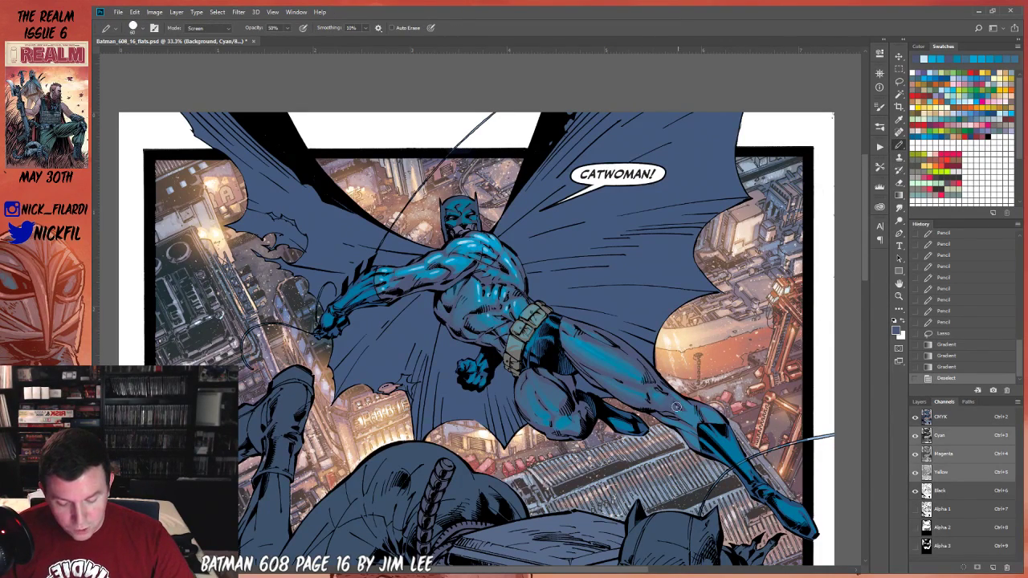
left_click(207, 28)
left_click(215, 31)
mouse_move(669, 391)
left_mouse_down()
mouse_move(700, 419)
mouse_move(725, 423)
mouse_move(695, 435)
mouse_move(698, 450)
mouse_move(714, 430)
left_mouse_up()
Sample the light blue on Batman's shoulder and paint highlights along the thigh of his extended leg with the Pencil.
key("space")
left_click_drag(506, 424, 553, 482)
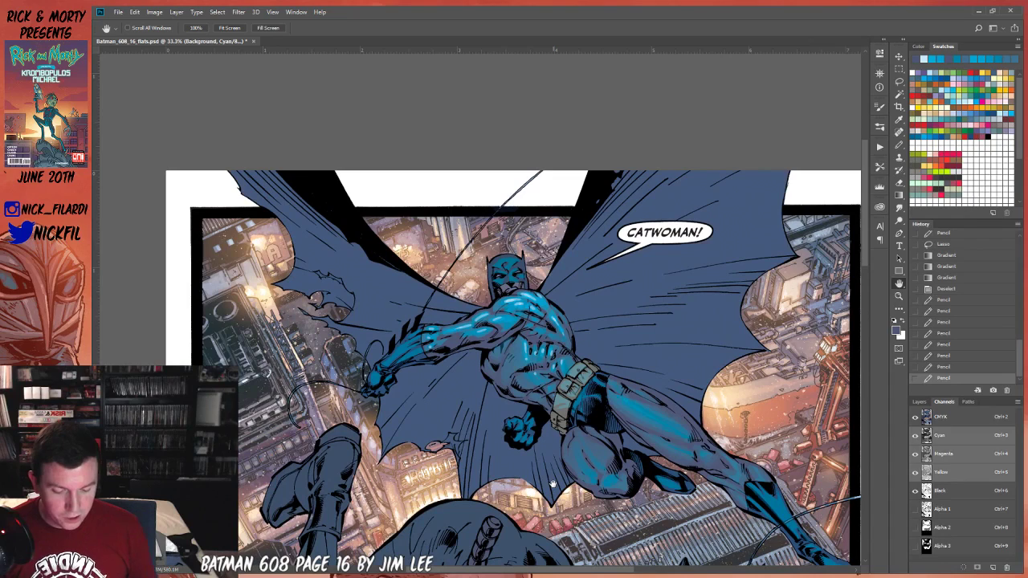
key("b")
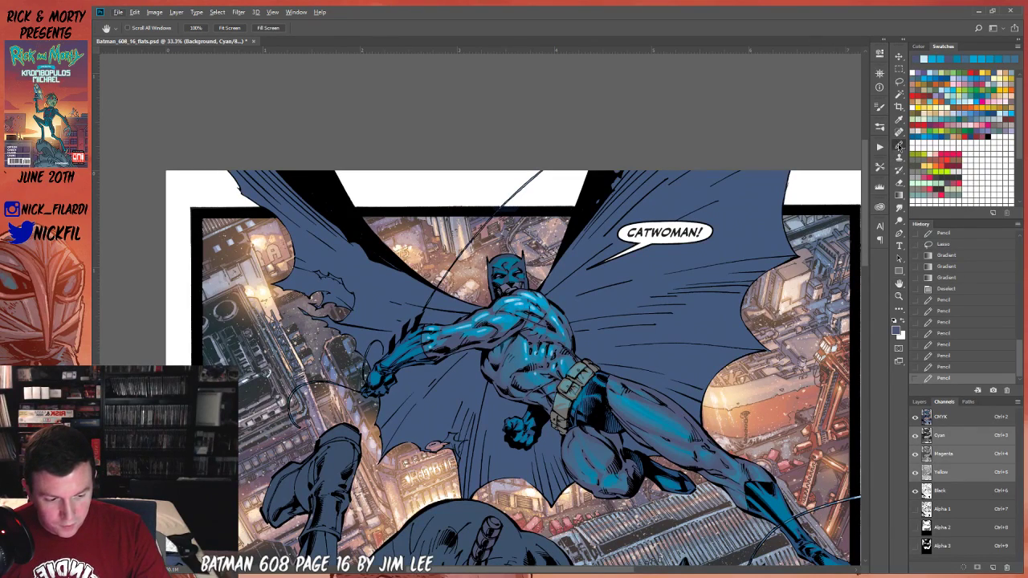
left_click(526, 342)
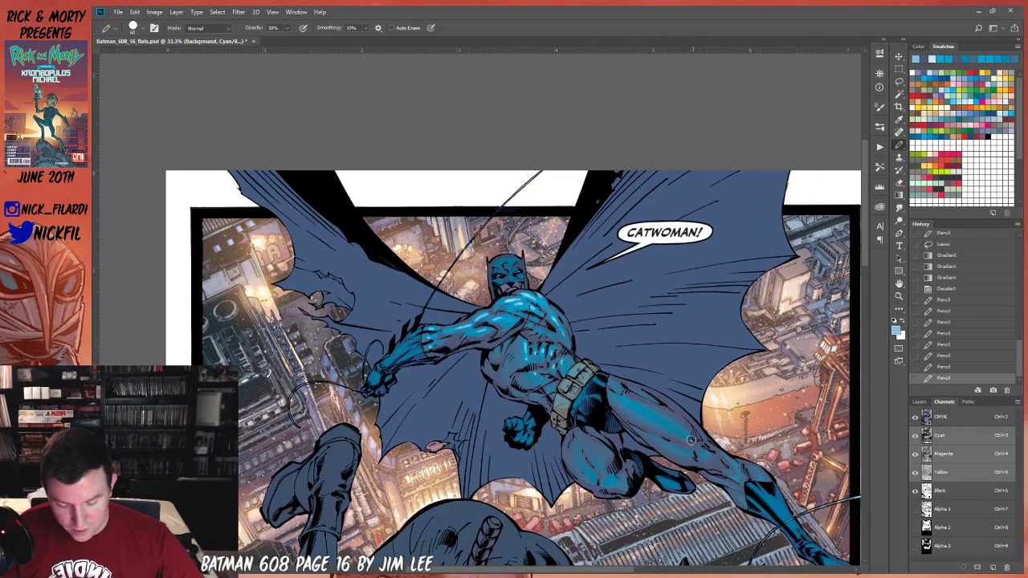
left_click(654, 418)
left_click(663, 424)
left_click(678, 432)
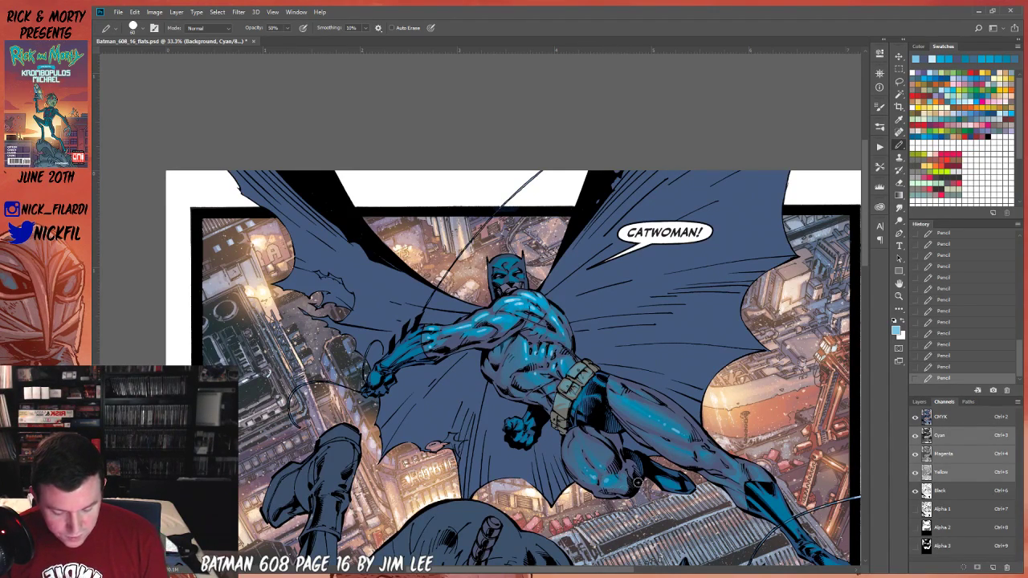
Build a loose combined Lasso selection around Batman's arm, torso and legs.
left_click(899, 296)
left_click(572, 425, "alt")
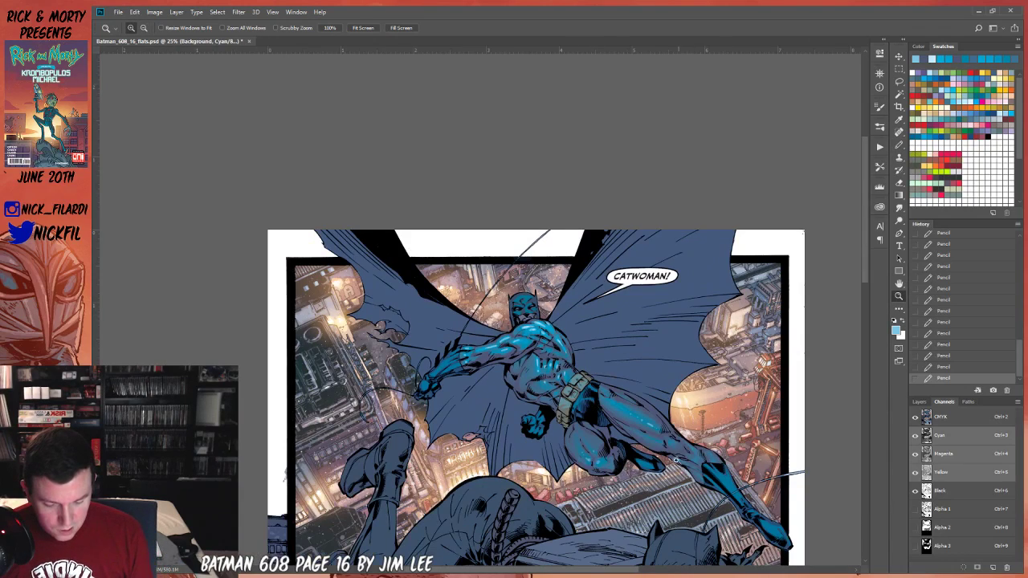
left_click(574, 466, "alt")
left_click(596, 456, "alt")
left_click(584, 456)
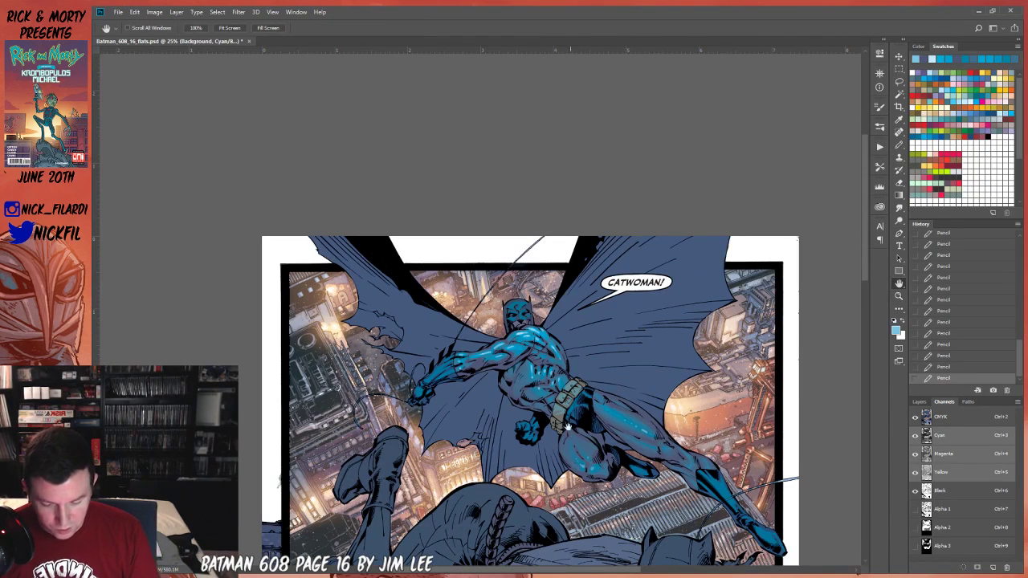
left_click_drag(815, 336, 823, 309)
key("l")
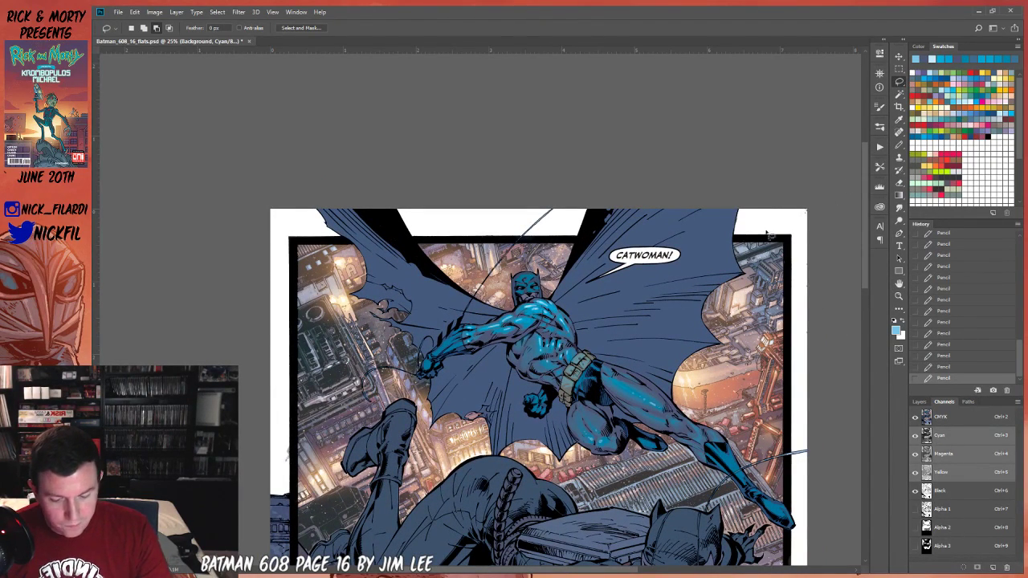
mouse_move(469, 343)
left_mouse_down()
mouse_move(569, 371)
mouse_move(533, 406)
mouse_move(565, 391)
mouse_move(589, 341)
mouse_move(580, 297)
mouse_move(532, 305)
left_mouse_up()
left_click_drag(508, 315, 470, 321)
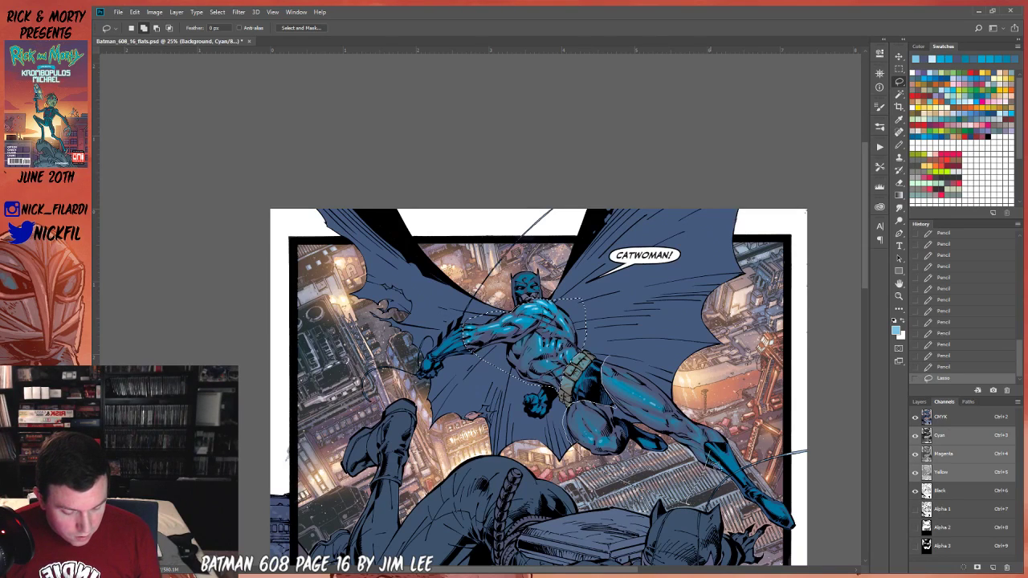
mouse_move(709, 451)
left_mouse_down()
mouse_move(695, 405)
mouse_move(680, 406)
mouse_move(635, 363)
left_mouse_up()
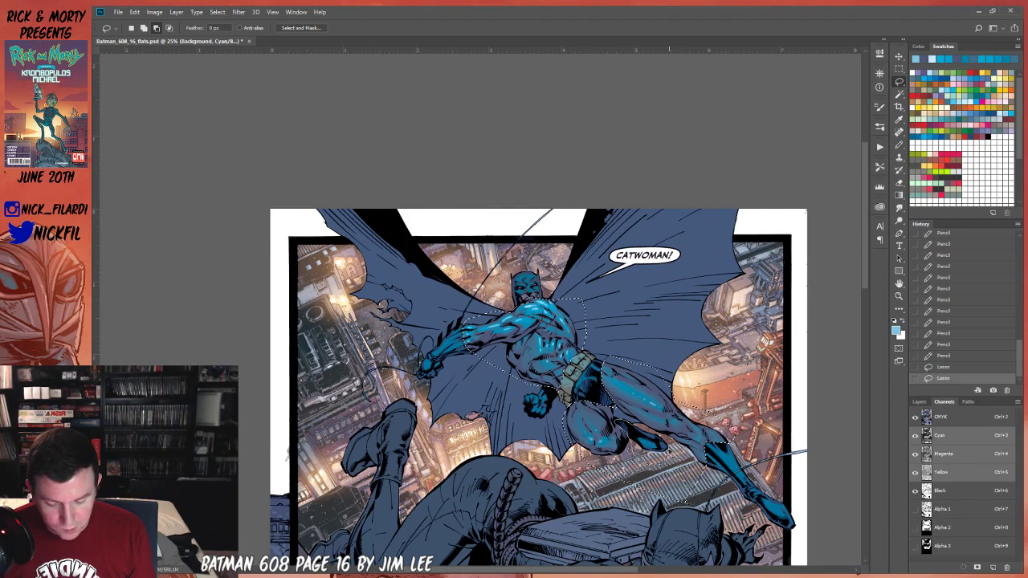
Trim the surrounding areas from the selection with the Magic Wand using Alpha 2, and target only cyan, magenta and yellow with black visible.
key("w")
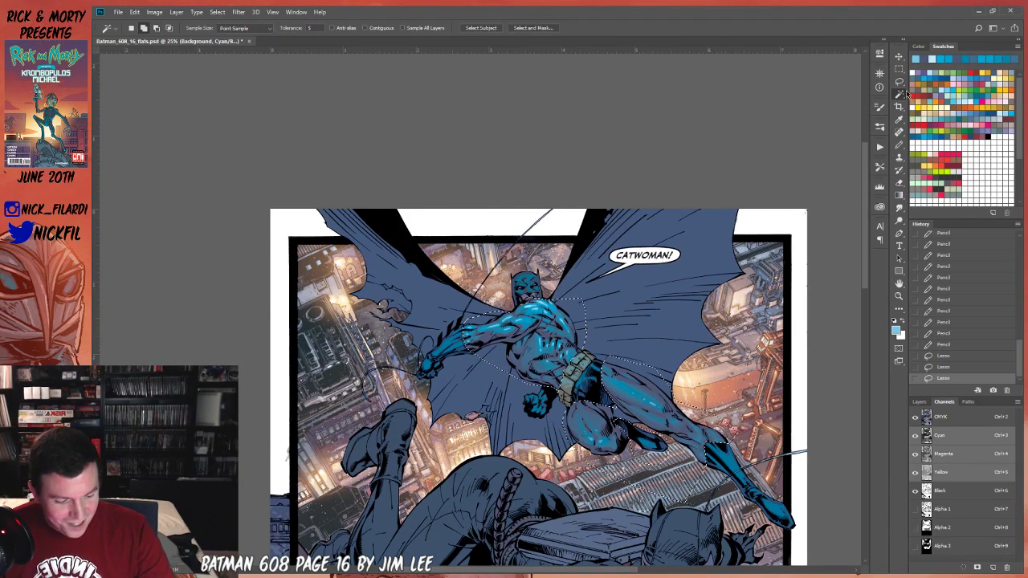
left_click(943, 527)
left_click(659, 480, "alt")
left_click(661, 467, "alt")
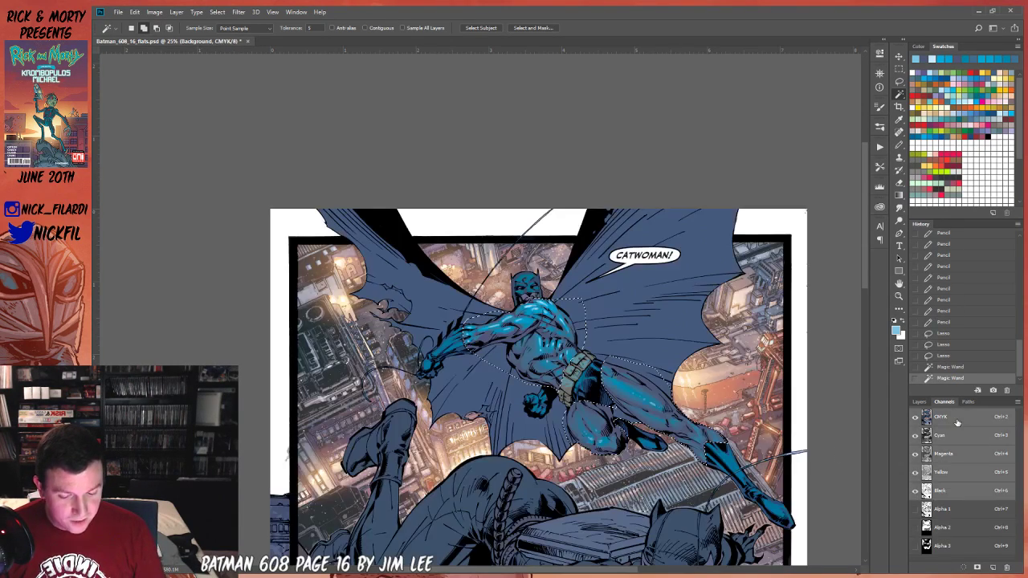
left_click(956, 420)
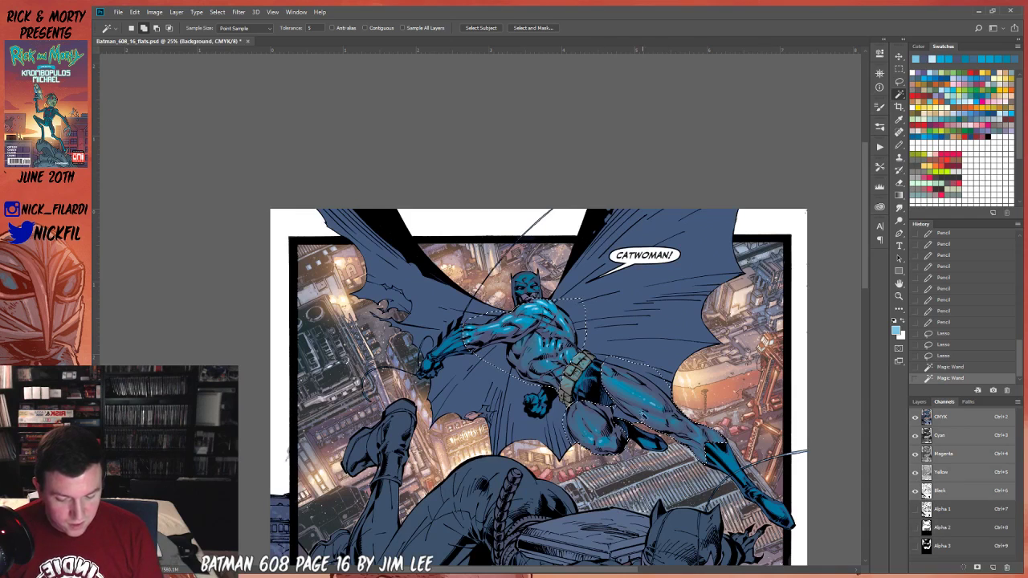
left_click(580, 313, "alt")
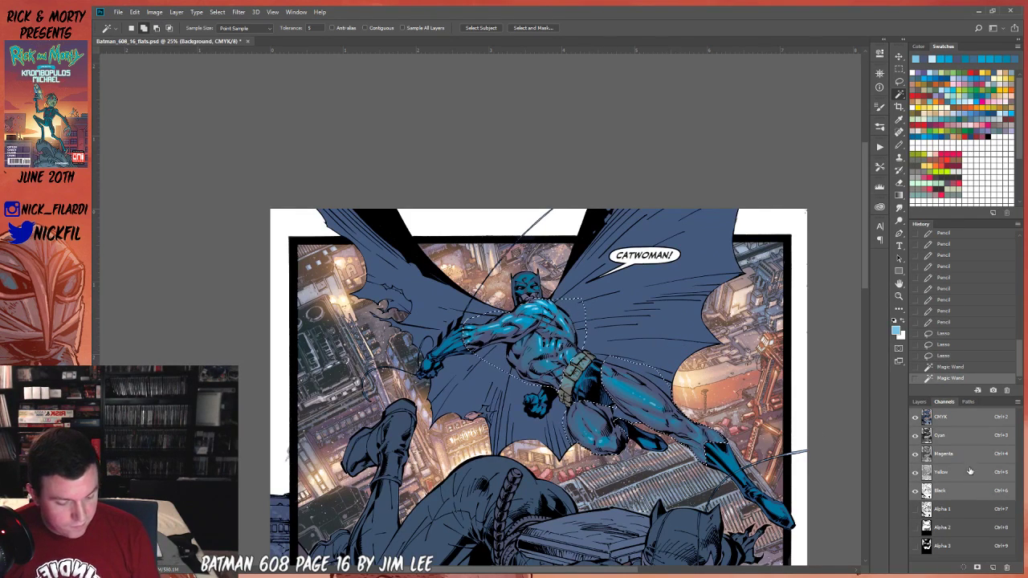
left_click(944, 491, "shift")
left_click(915, 490)
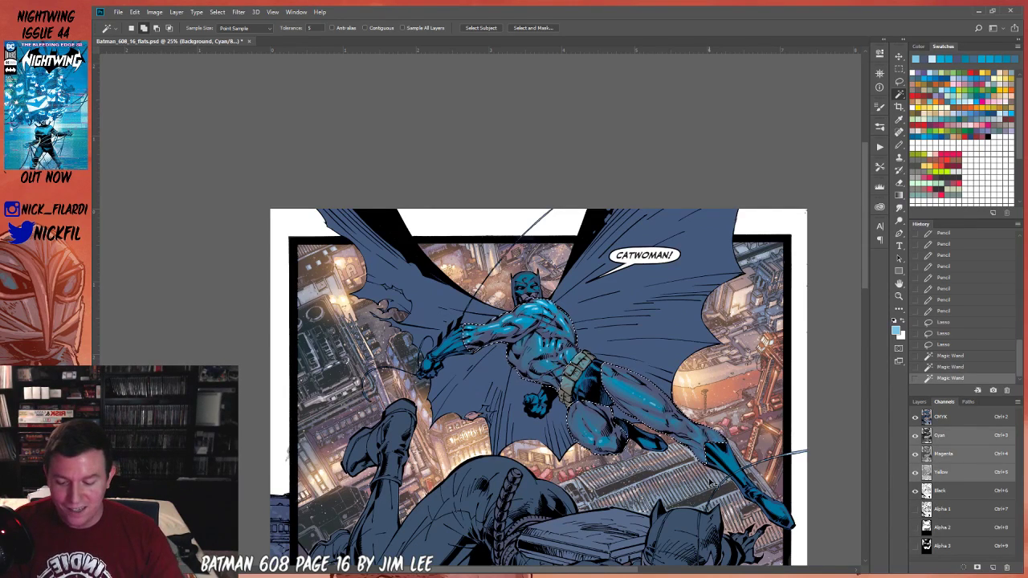
left_click(933, 417)
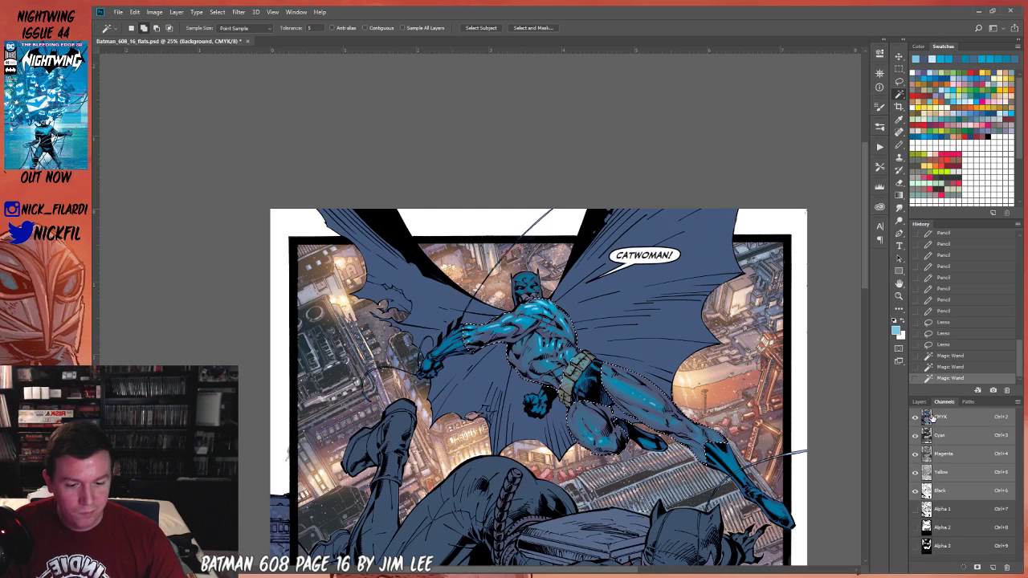
key("ctrl+u")
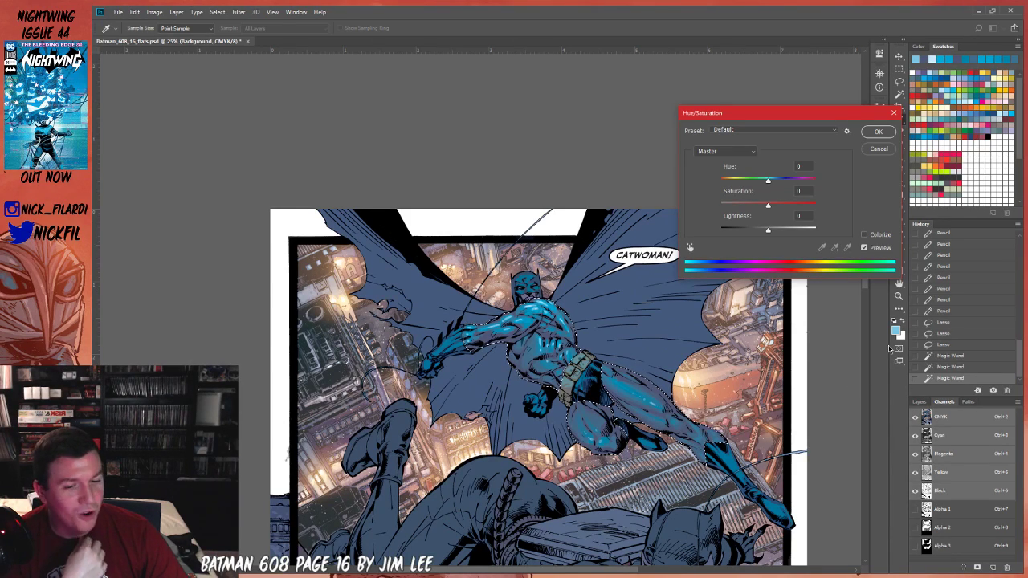
left_click_drag(749, 207, 754, 207)
left_click(881, 149)
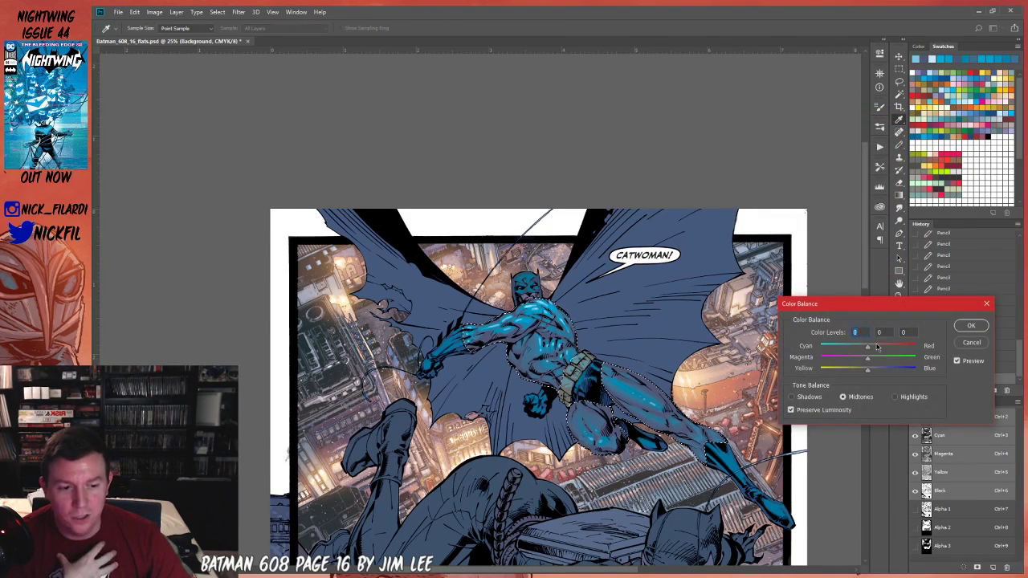
left_click(879, 348)
left_click_drag(856, 371, 853, 371)
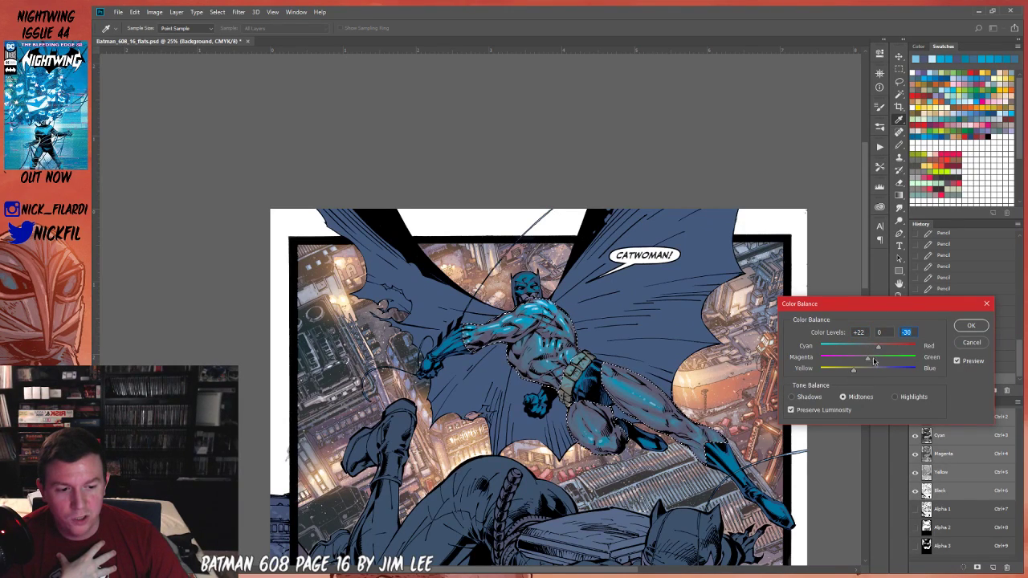
left_click(972, 342)
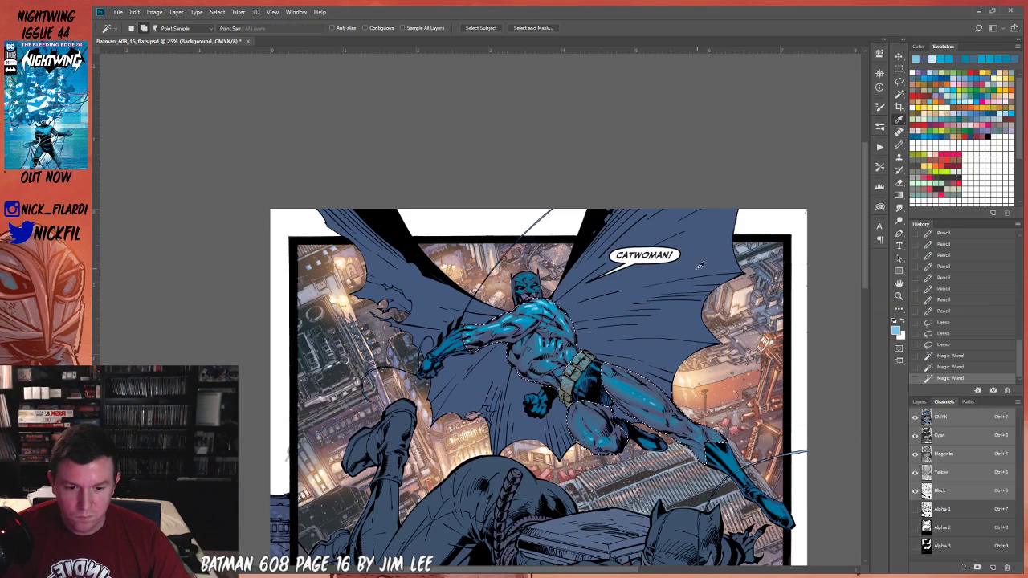
Try recolouring the selected Batman suit with Color Balance, using green +5 in the shadows and red +32, yellow -24 in the highlights.
key("ctrl+b")
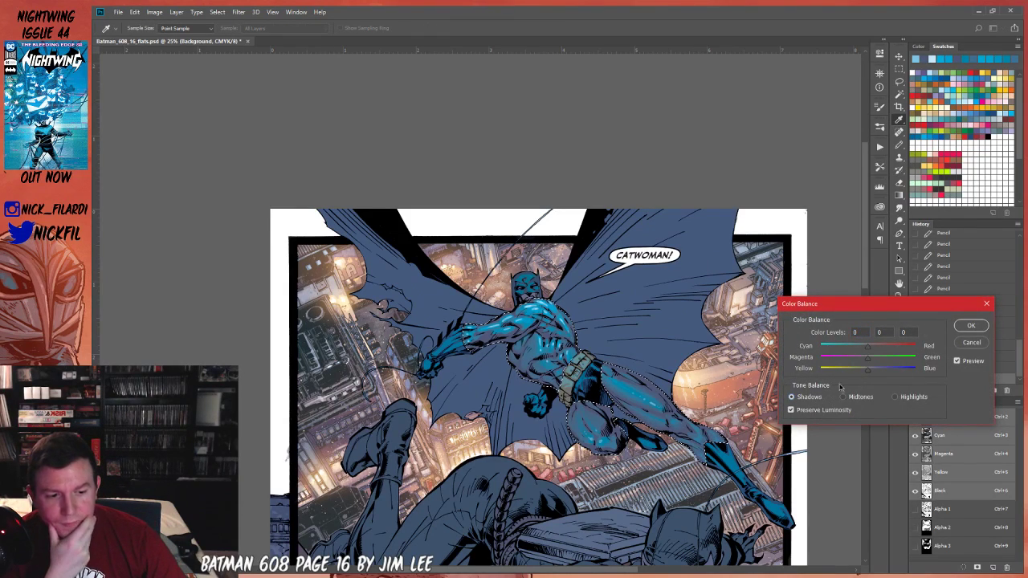
mouse_move(867, 362)
left_mouse_down()
mouse_move(887, 364)
mouse_move(867, 373)
left_mouse_up()
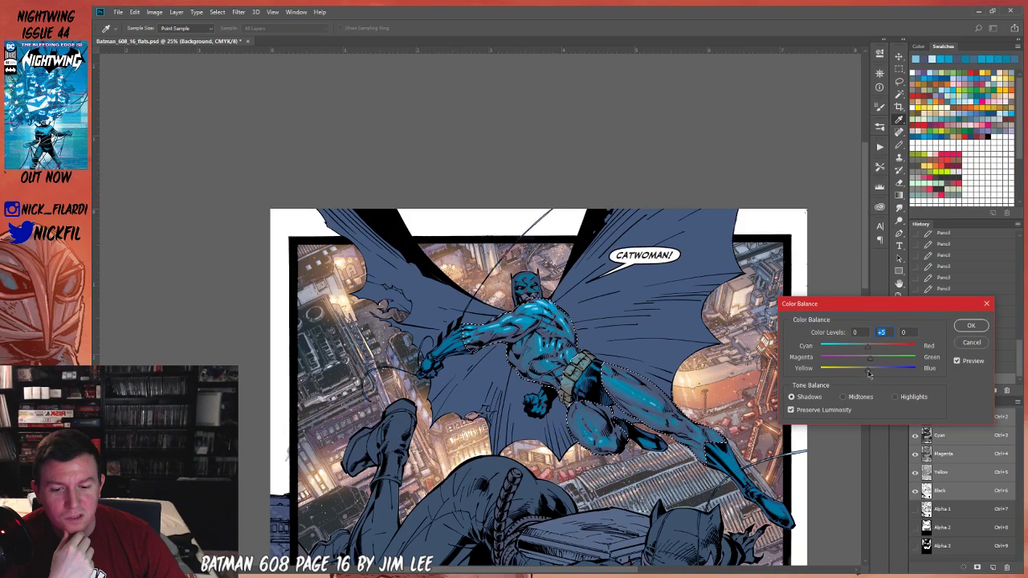
left_click(965, 326)
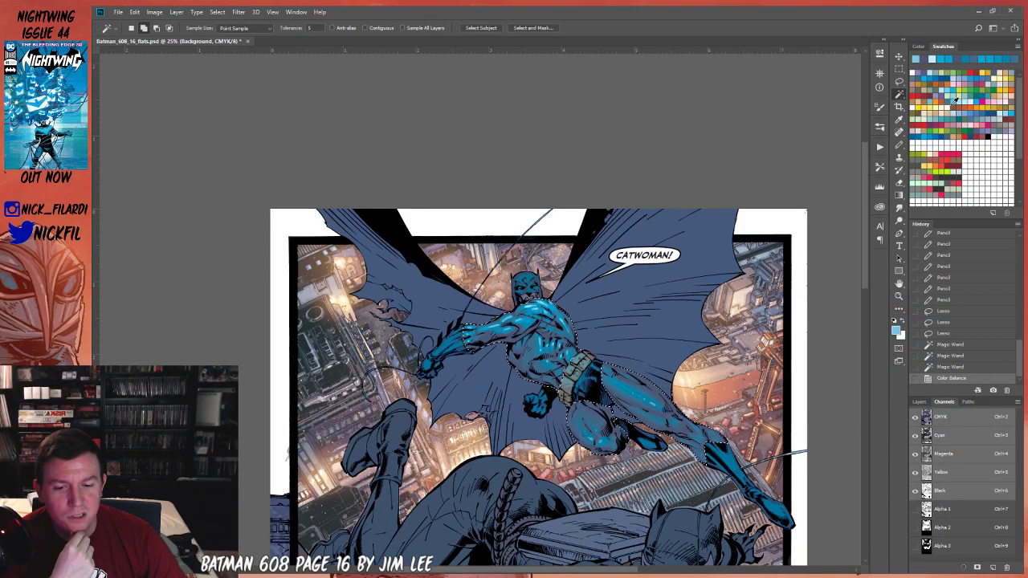
key("ctrl+b")
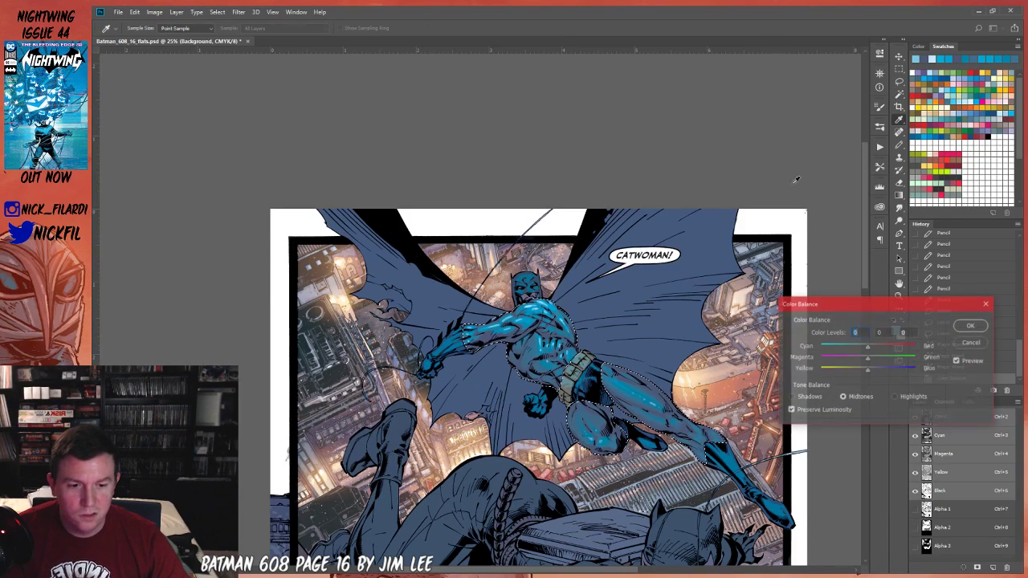
left_click(907, 396)
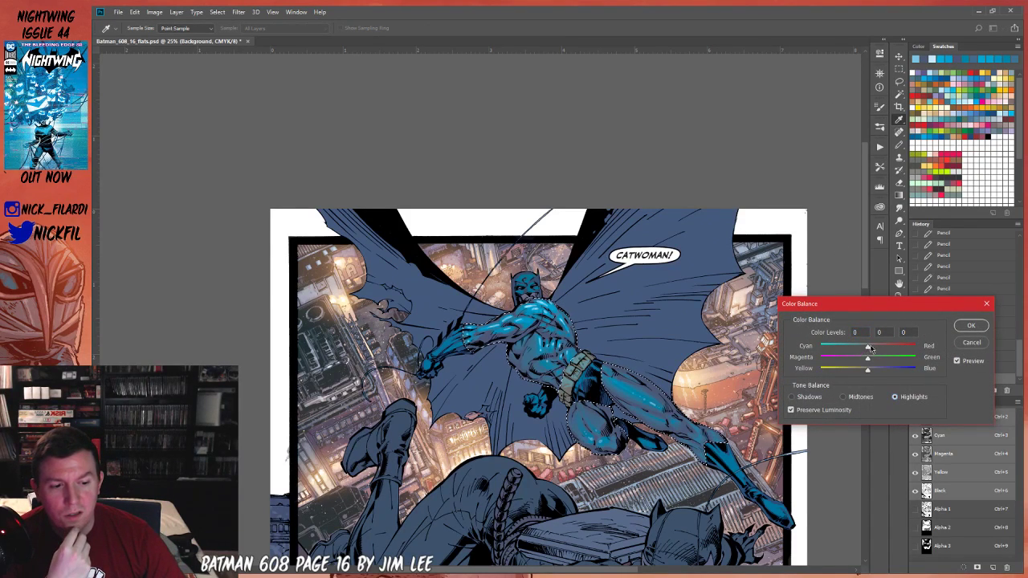
left_click_drag(869, 347, 856, 371)
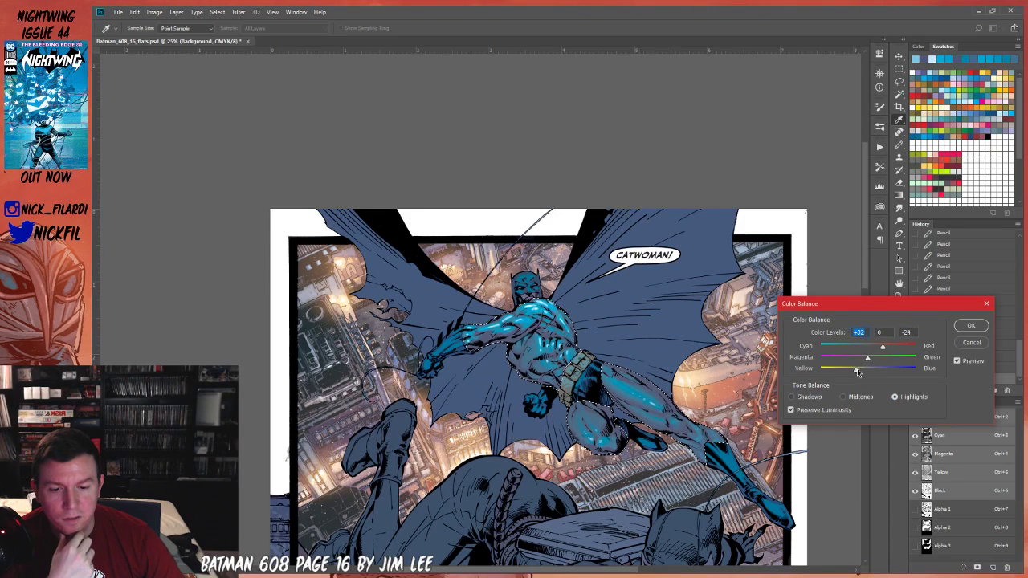
left_click(971, 326)
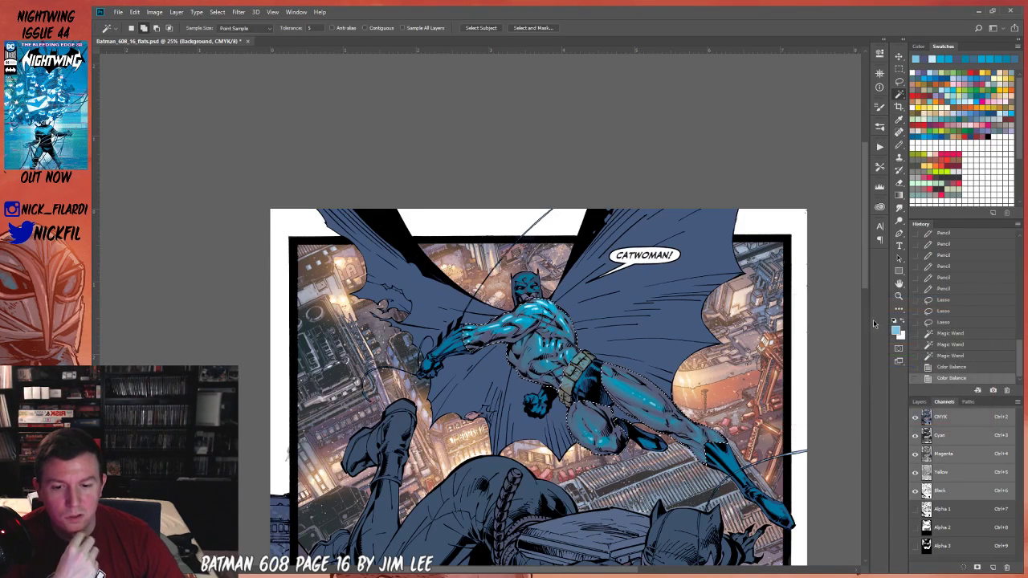
Try Hue/Saturation on the suit with saturation -22 and hue +44, and revert the history to the last Magic Wand selection.
key("ctrl+u")
mouse_move(767, 204)
left_mouse_down()
mouse_move(746, 211)
mouse_move(757, 208)
left_mouse_up()
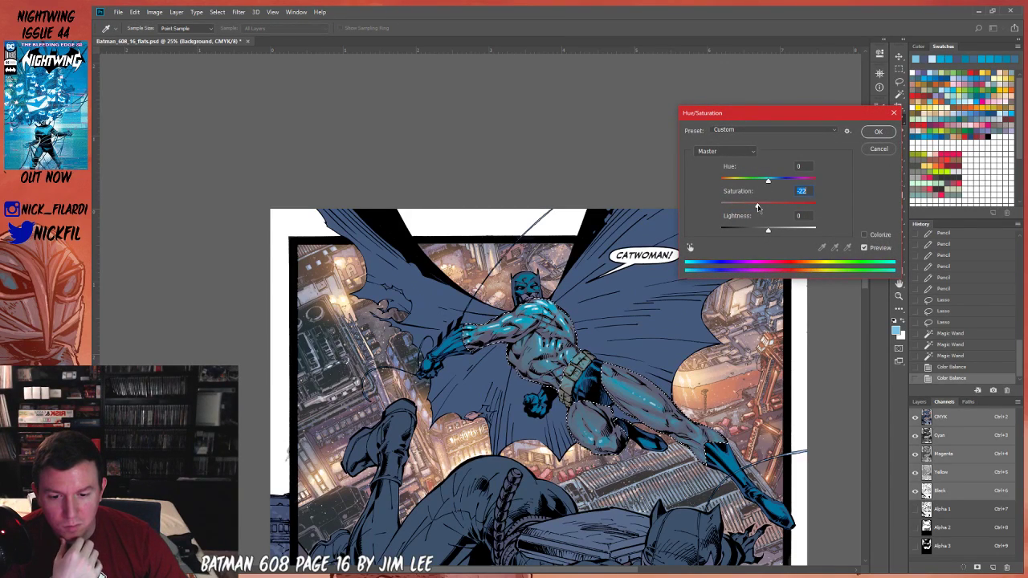
left_click(877, 132)
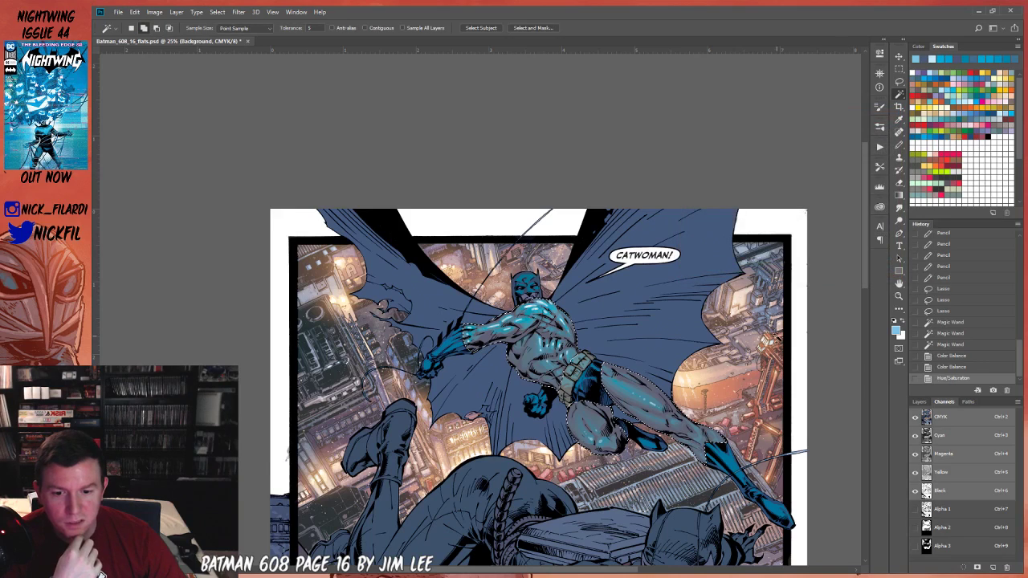
key("ctrl+u")
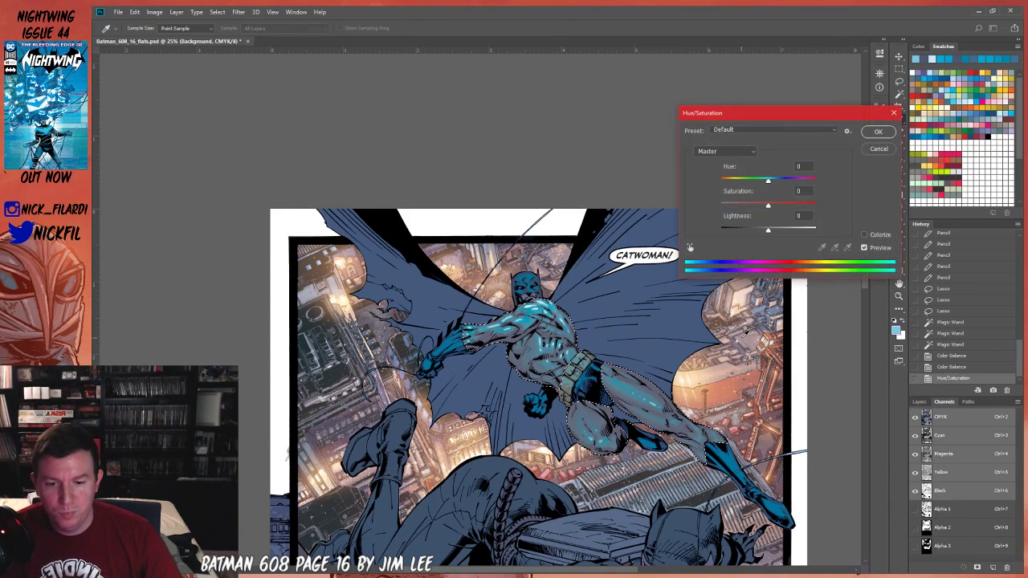
left_click_drag(768, 179, 790, 183)
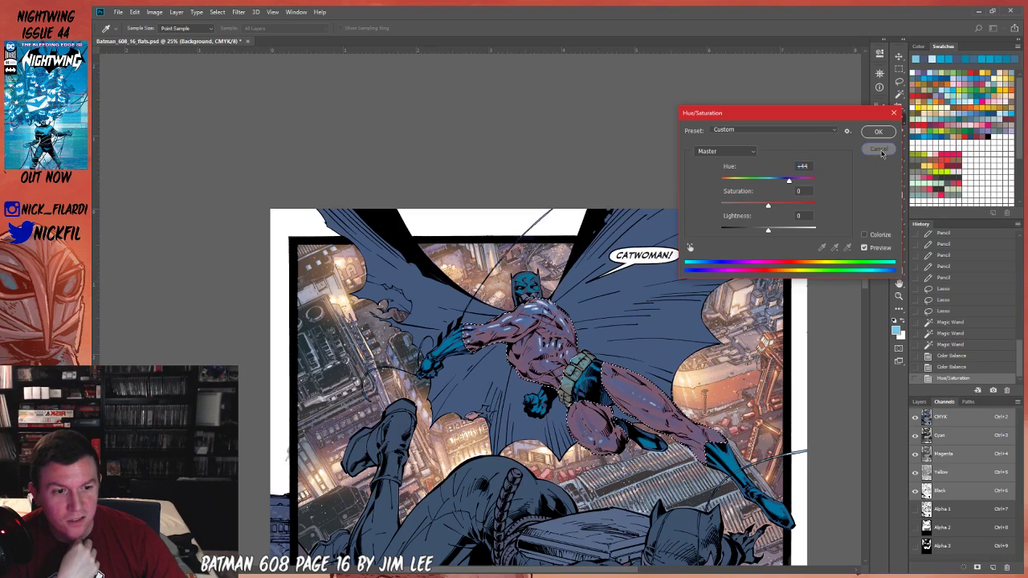
left_click(881, 151)
left_click(951, 344)
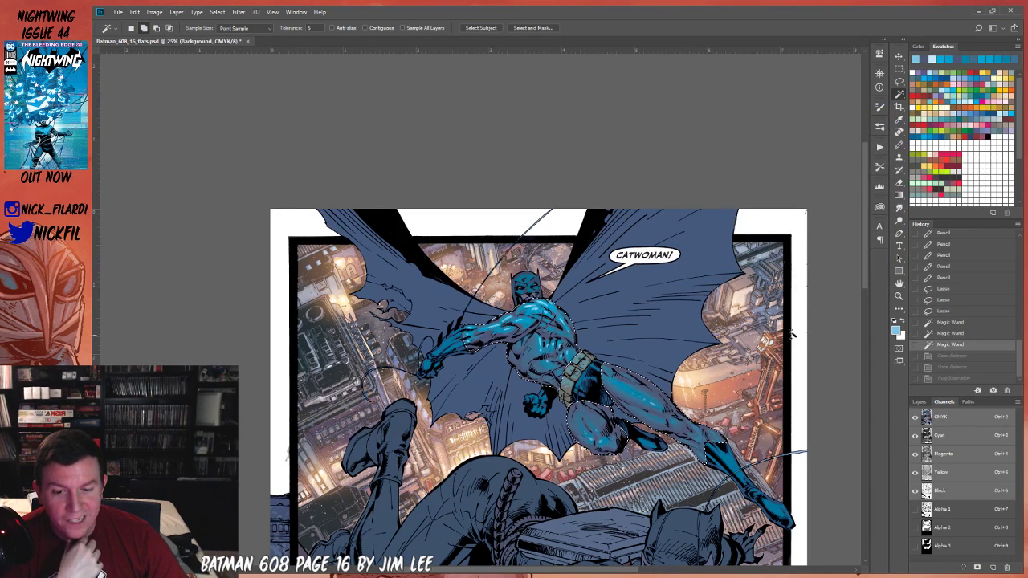
Try Color Balance on the suit with midtones at red +29 and highlights at green +30, cancelling each adjustment.
key("ctrl+b")
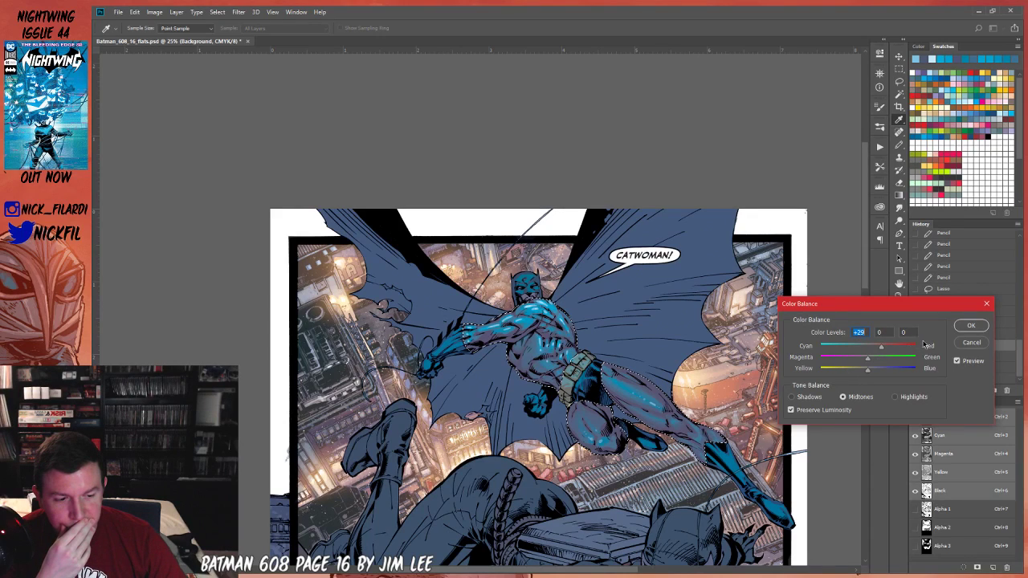
left_click(969, 344)
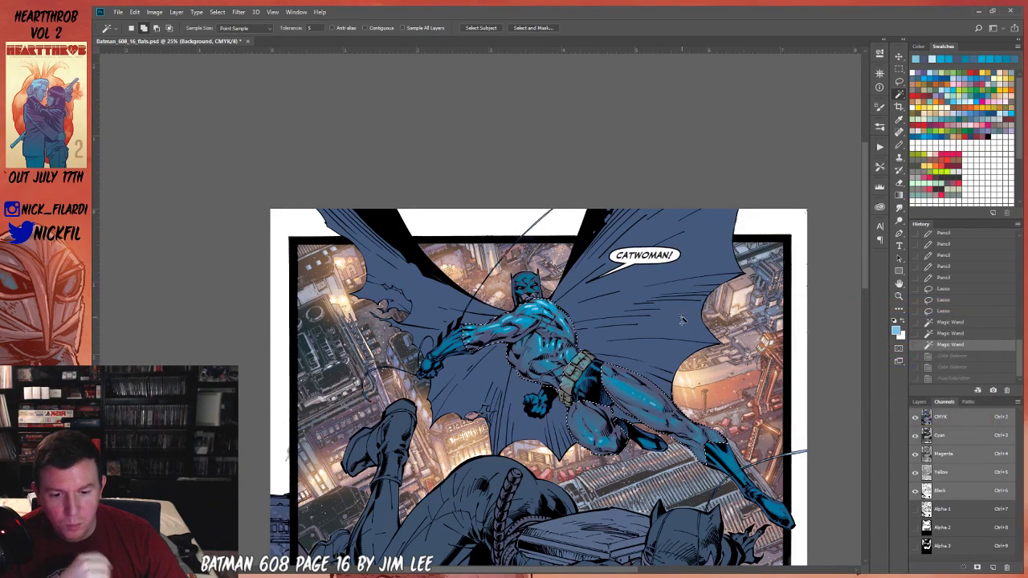
key("z")
left_click(656, 453, "alt")
left_click_drag(656, 454, 561, 367)
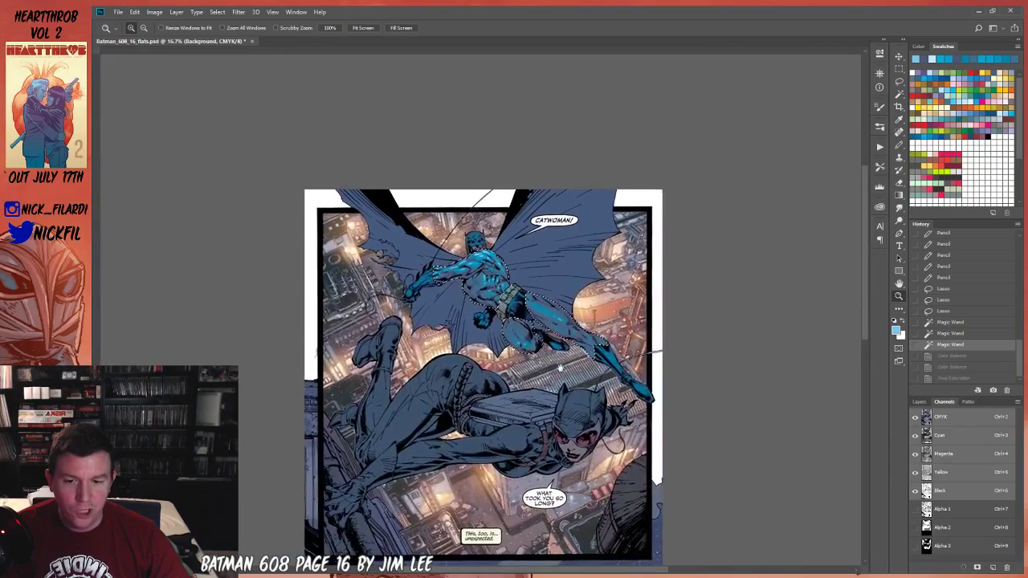
left_click(529, 402, "alt")
left_click(530, 402, "alt")
left_click(530, 402)
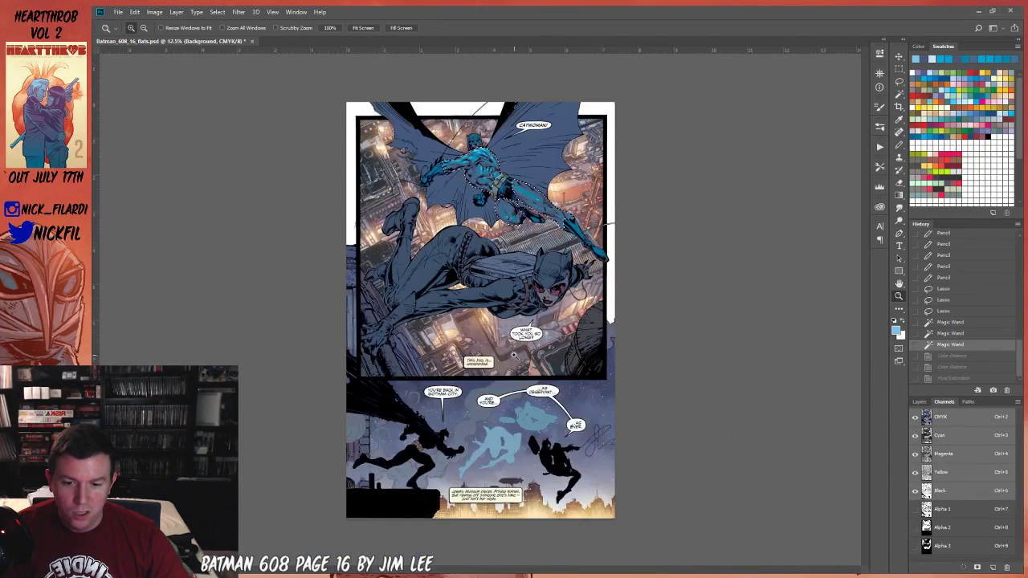
left_click(525, 399)
left_click(526, 400)
left_click_drag(581, 174, 656, 479)
key("ctrl+b")
left_click(901, 397)
mouse_move(868, 361)
left_mouse_down()
mouse_move(887, 361)
mouse_move(848, 362)
mouse_move(882, 359)
left_mouse_up()
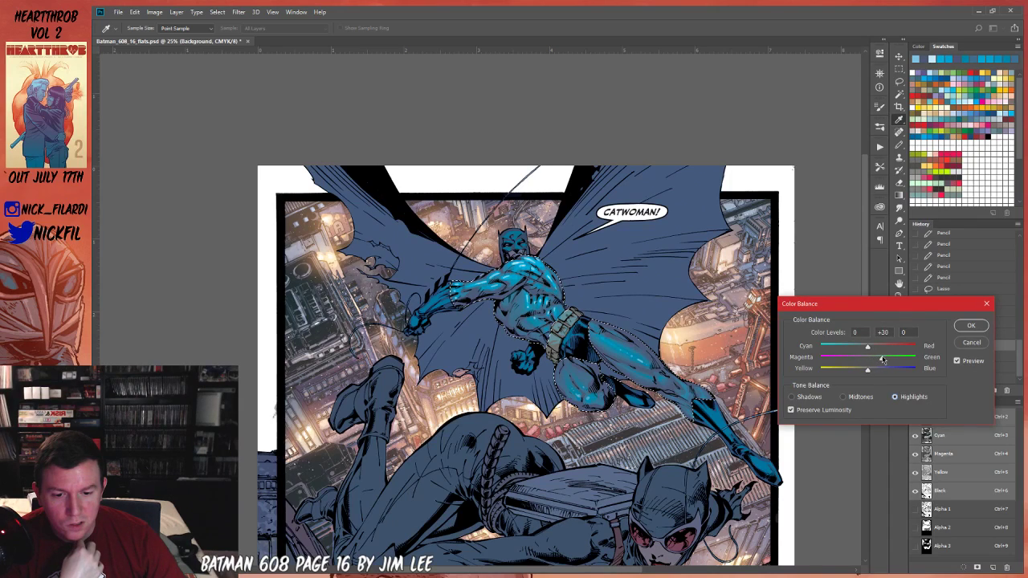
left_click(971, 342)
Try desaturating the selected suit to -17 with Hue/Saturation, and cancel the adjustment.
key("z")
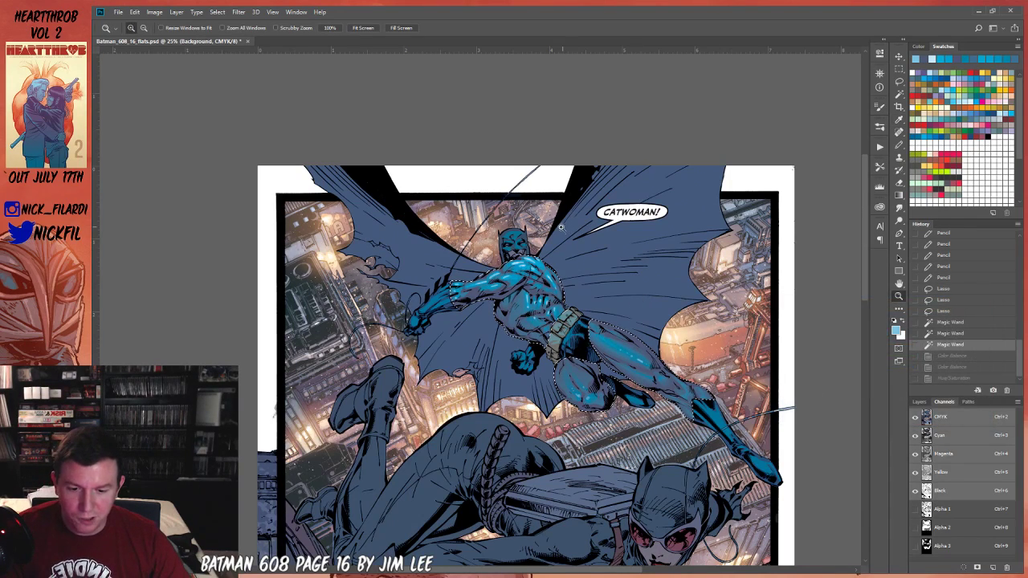
left_click(542, 271)
key("ctrl+u")
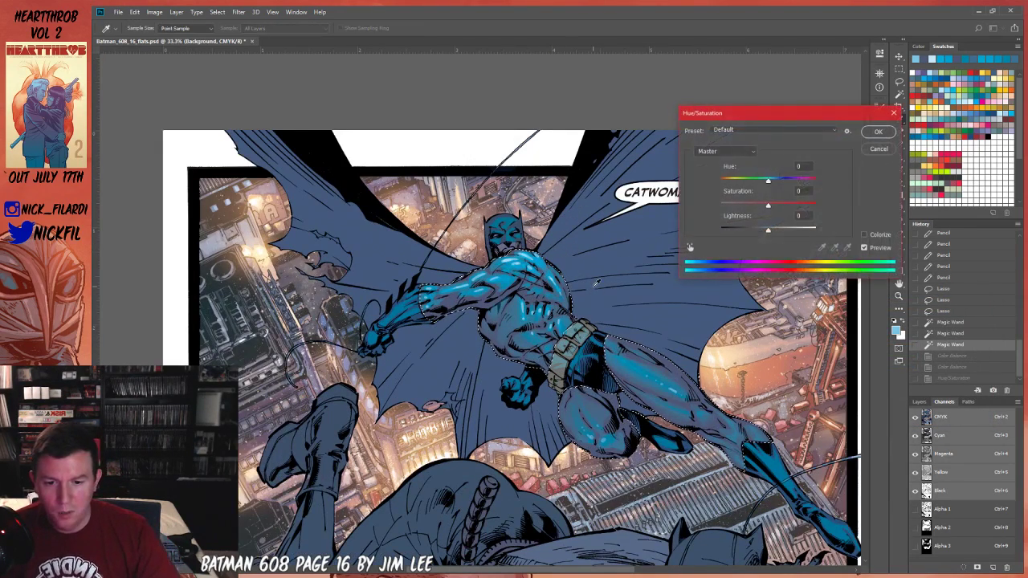
left_click_drag(762, 208, 760, 207)
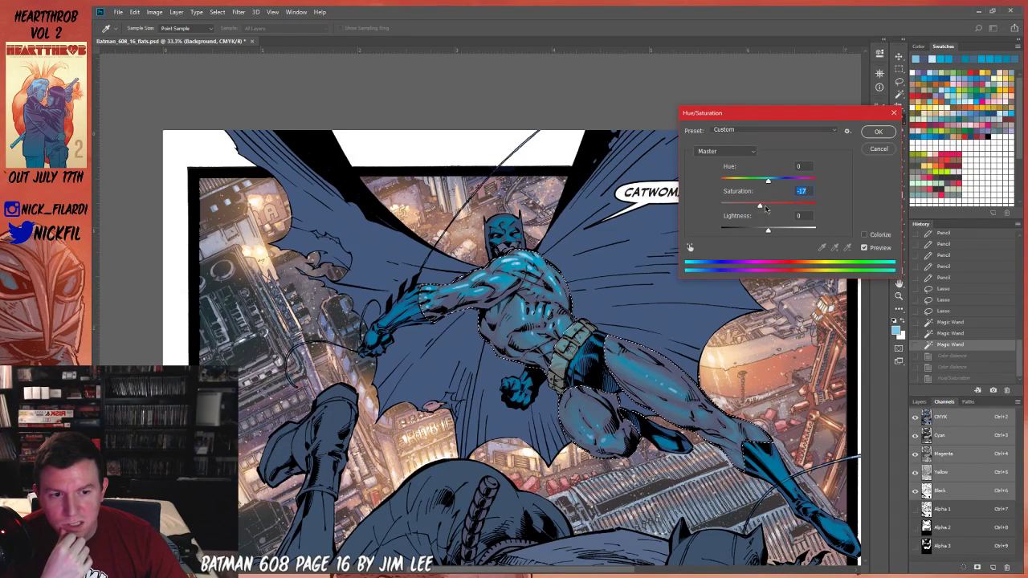
left_click(875, 150)
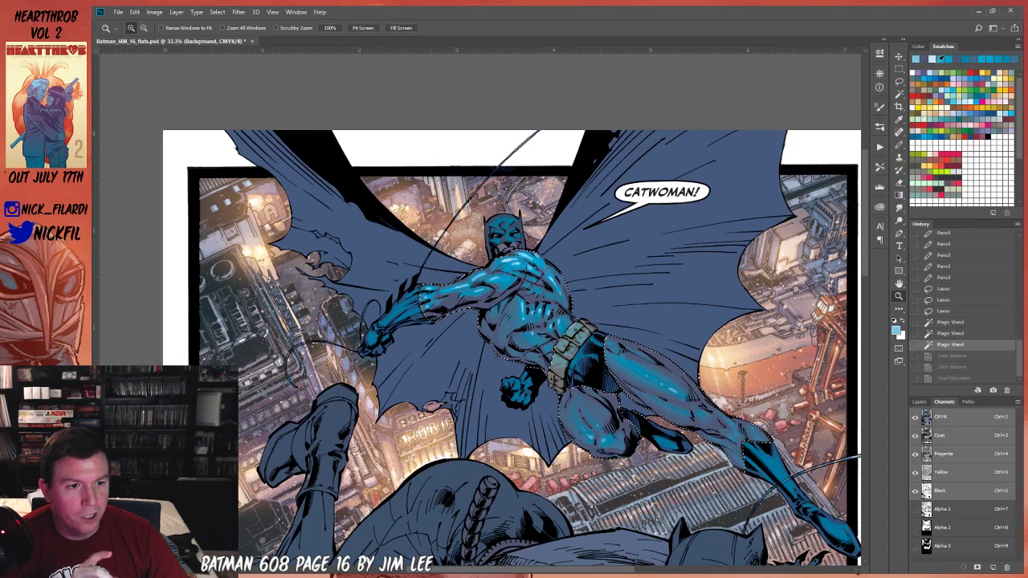
Fill the selected suit with a muted teal swatch on only cyan, magenta and yellow, fade the fill to 33% Normal, and deselect.
left_click(938, 72)
left_click(935, 110)
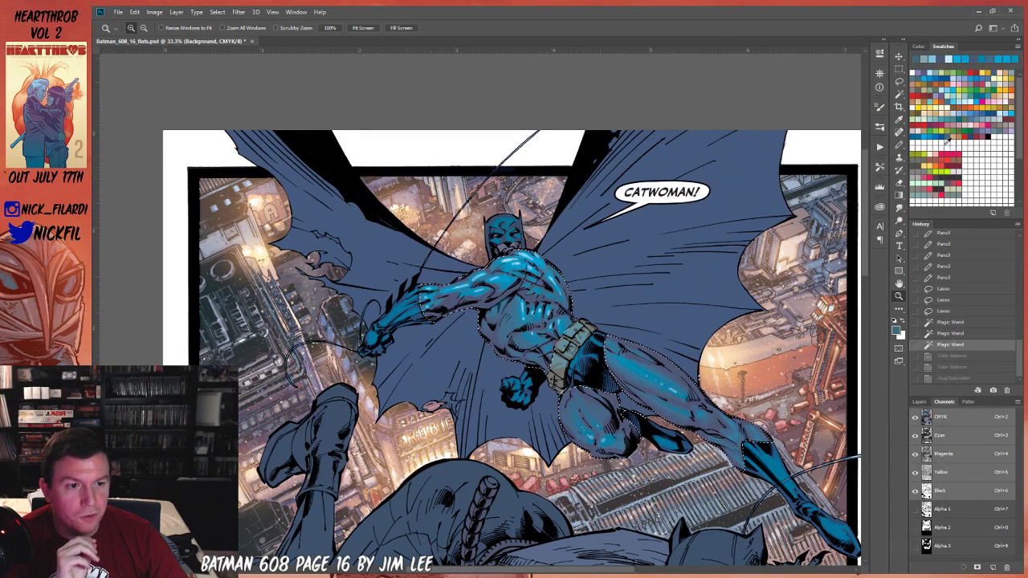
left_click(914, 491)
left_click(914, 491)
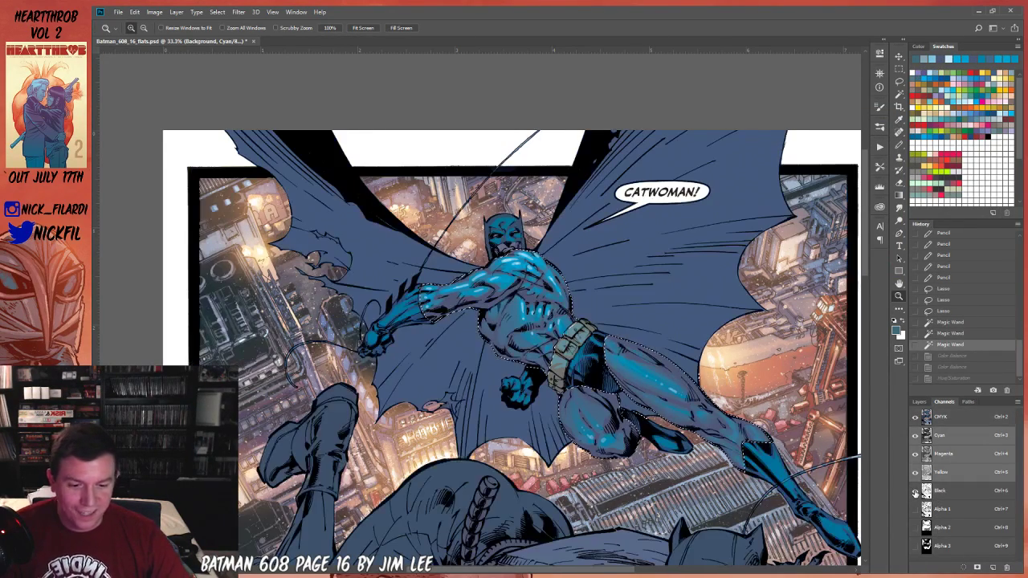
key("alt+BackSpace")
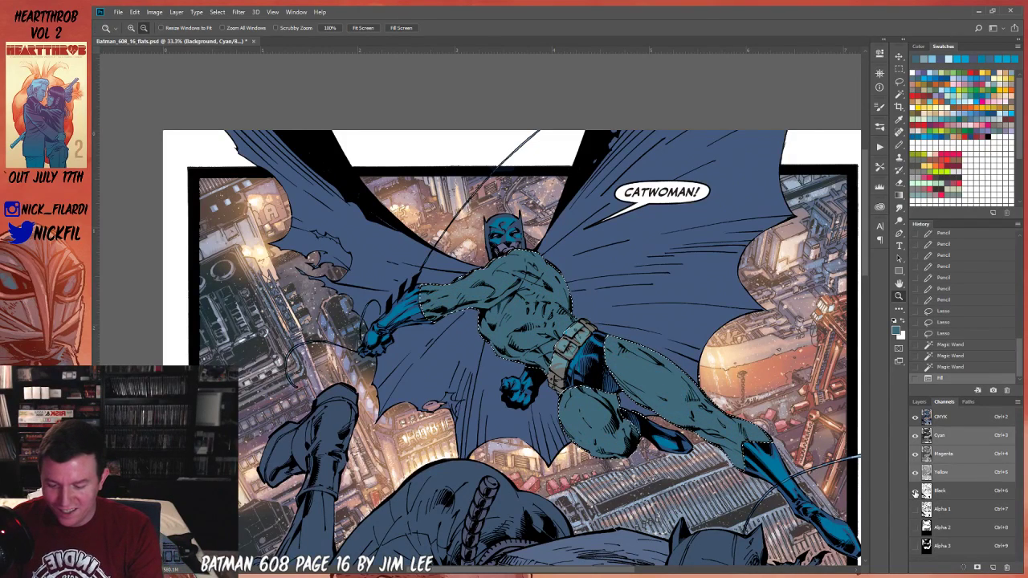
key("ctrl+shift+f")
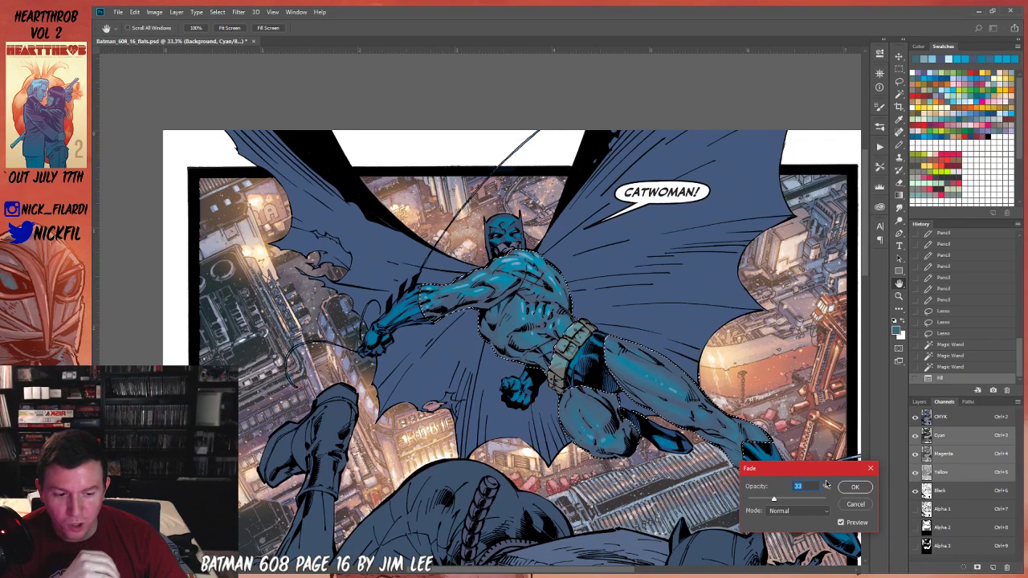
left_click(855, 486)
key("z")
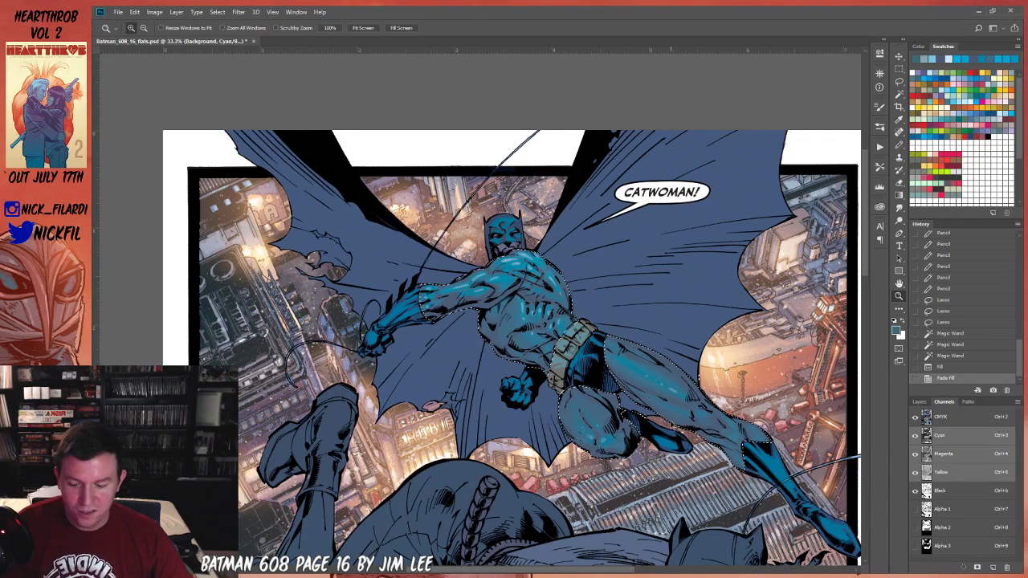
left_click(565, 311, "alt")
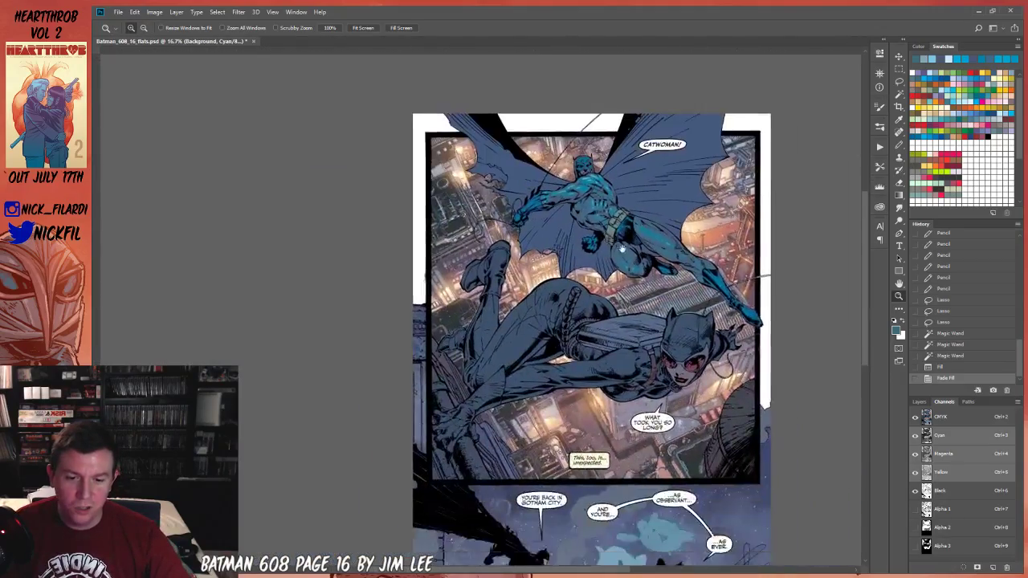
left_click(586, 217)
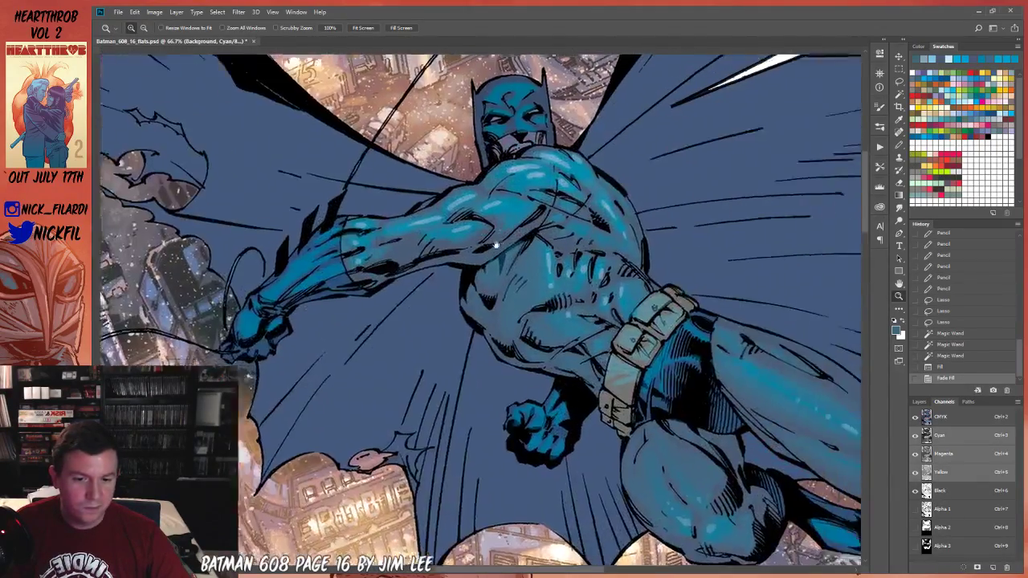
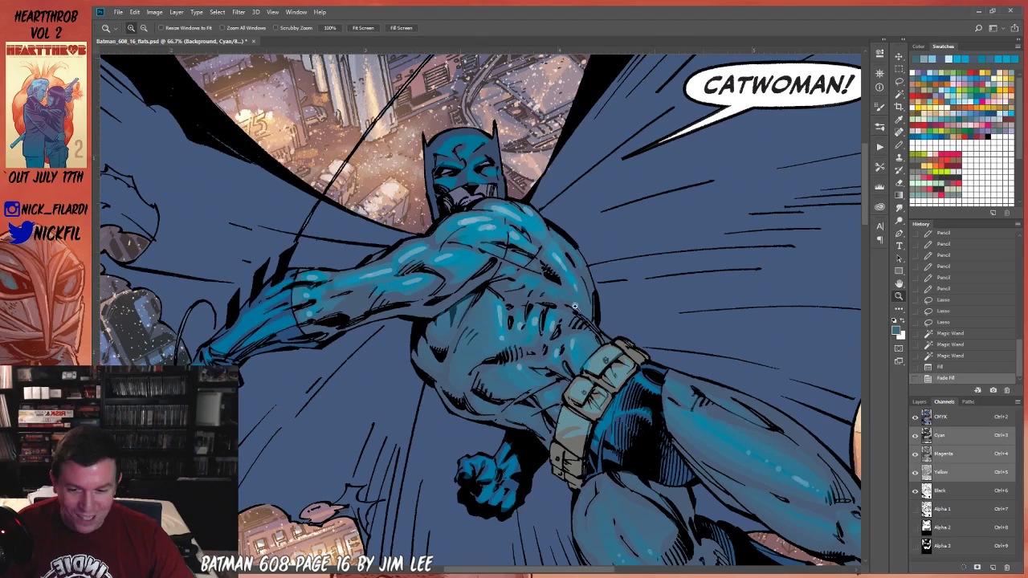
left_click(525, 280, "alt")
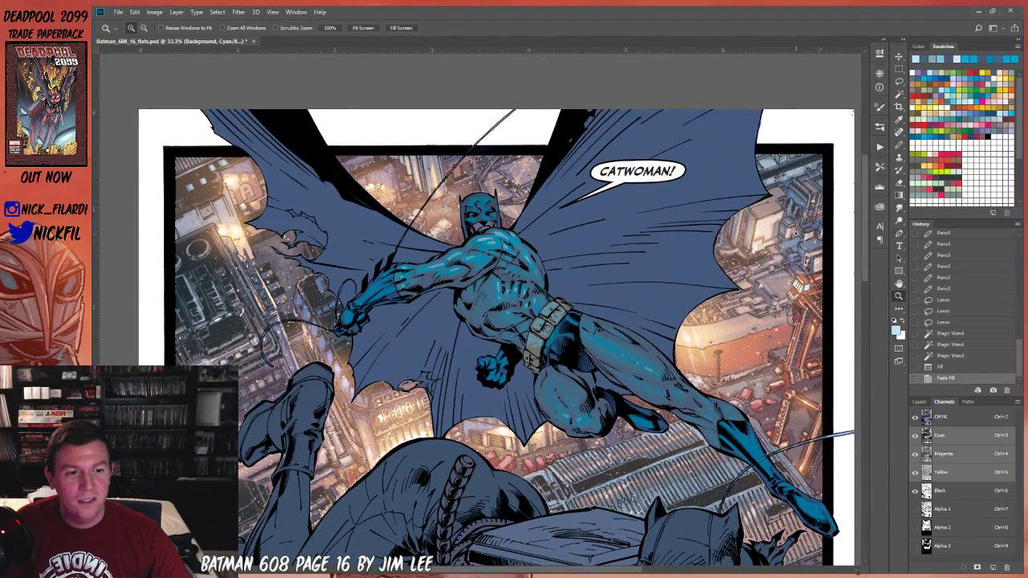
Cast a soft pale yellow glow from above onto Batman's upper body with radial gradients in Screen mode, redoing the first one longer.
key("g")
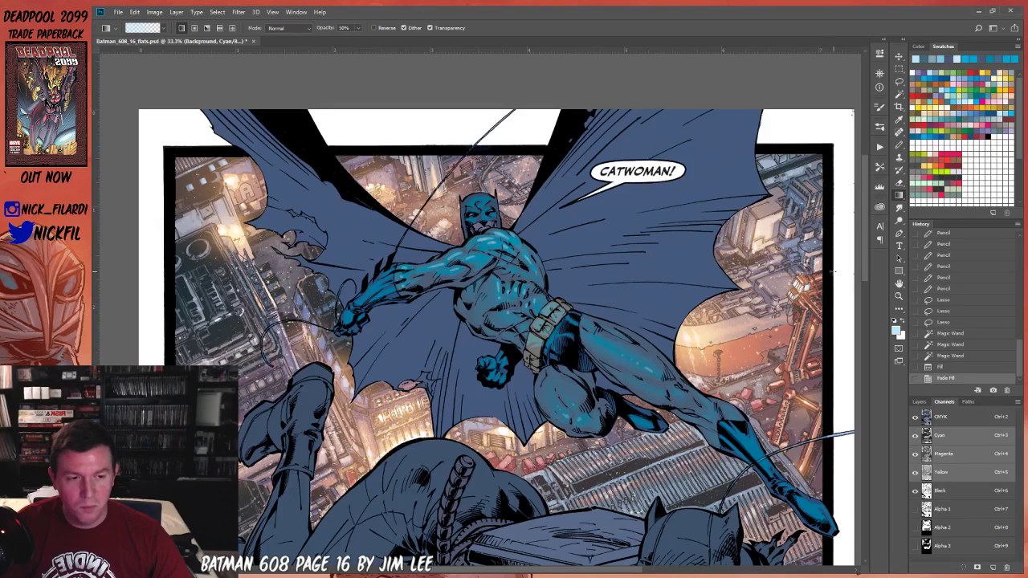
left_click(946, 104)
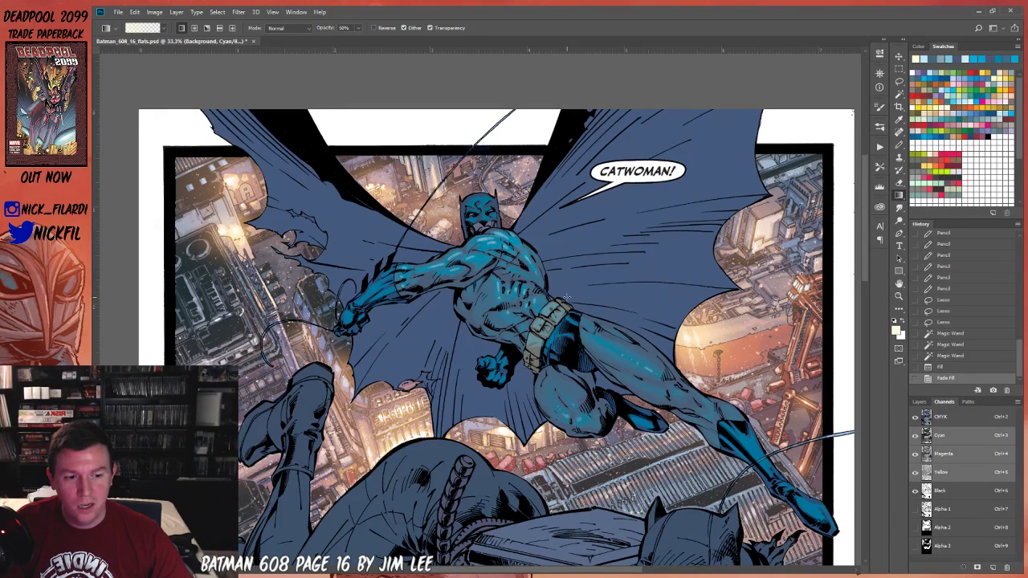
left_click(273, 27)
left_click(293, 120)
mouse_move(508, 147)
left_mouse_down()
mouse_move(528, 279)
mouse_move(506, 326)
left_mouse_up()
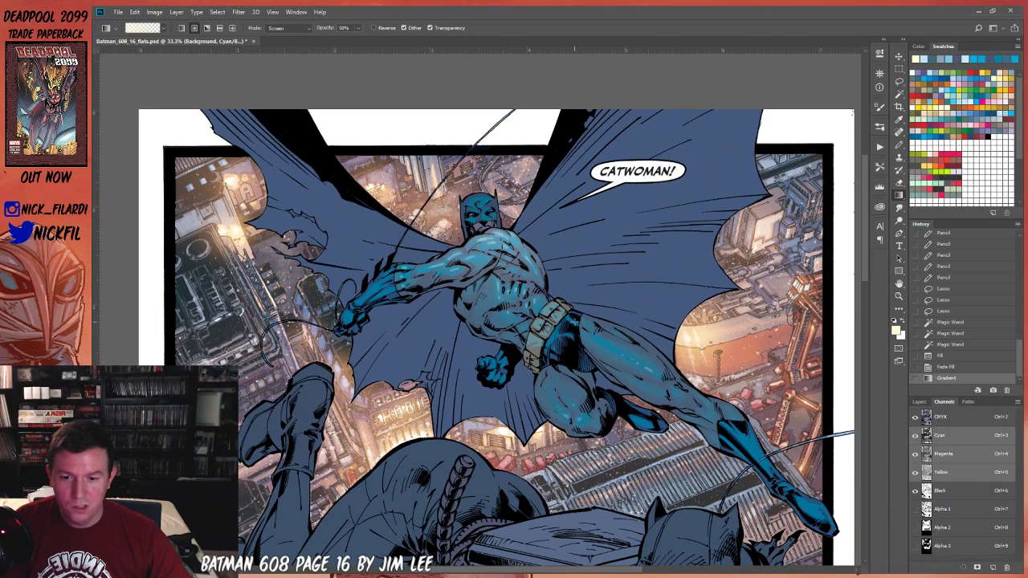
key("ctrl+z")
left_click_drag(509, 145, 510, 371)
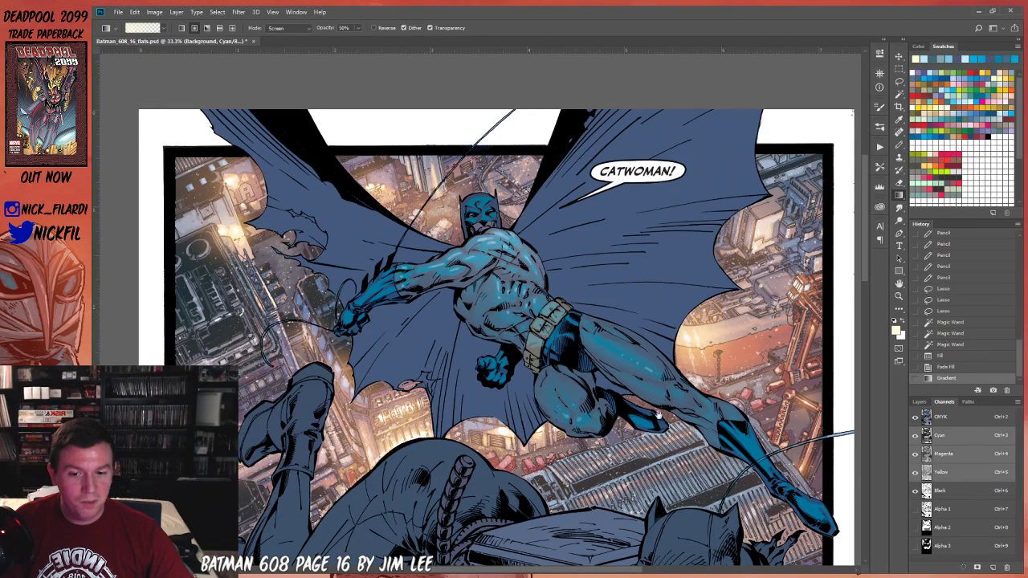
left_click_drag(649, 405, 574, 325)
left_click_drag(457, 50, 447, 107)
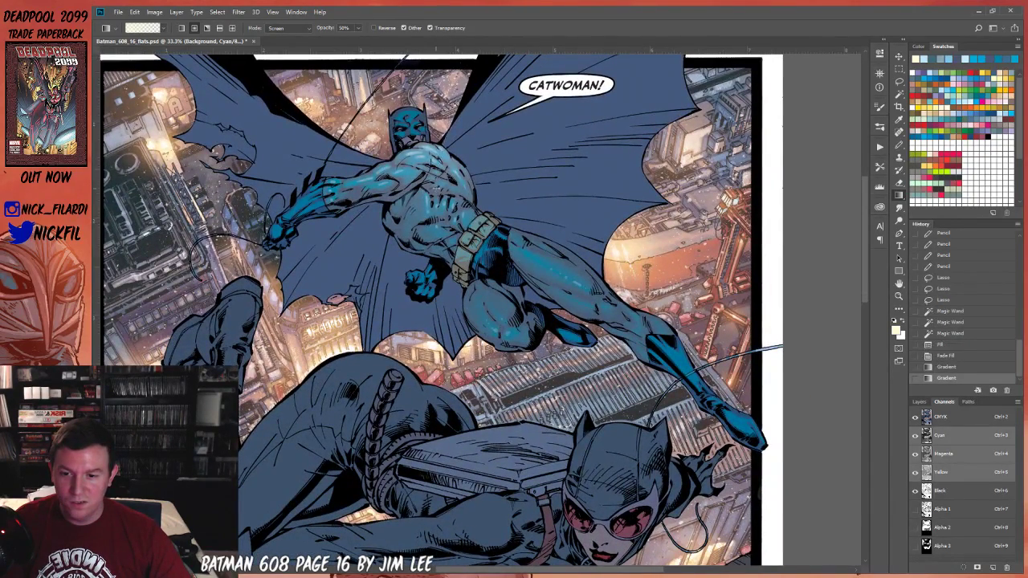
Deselect the suit, choose a soft brush preset from the NORMCORE set, and paint light touches along Batman's upper shoulder.
key("ctrl+d")
key("z")
left_click(432, 175, "alt")
left_click(510, 252)
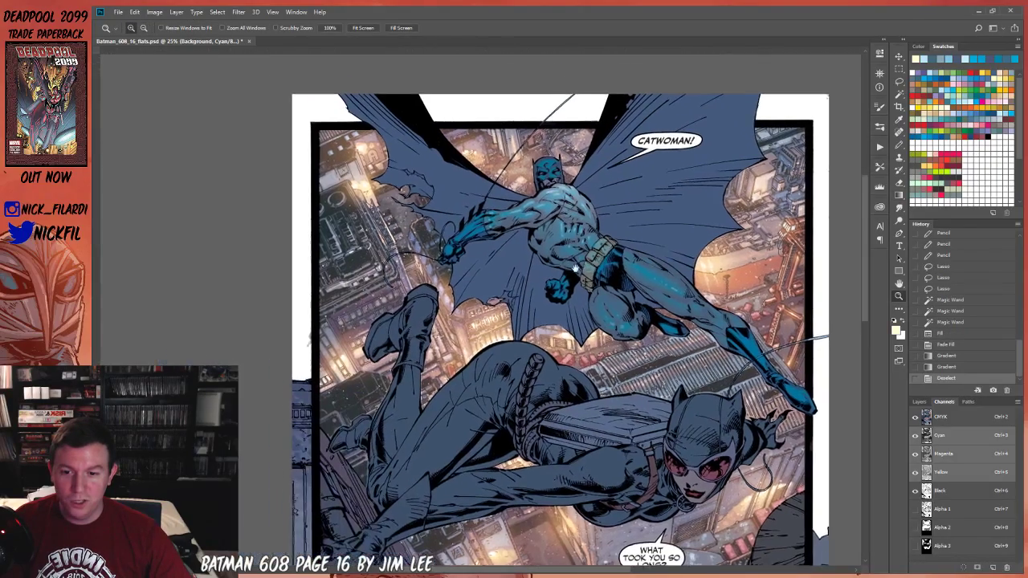
left_click(505, 363)
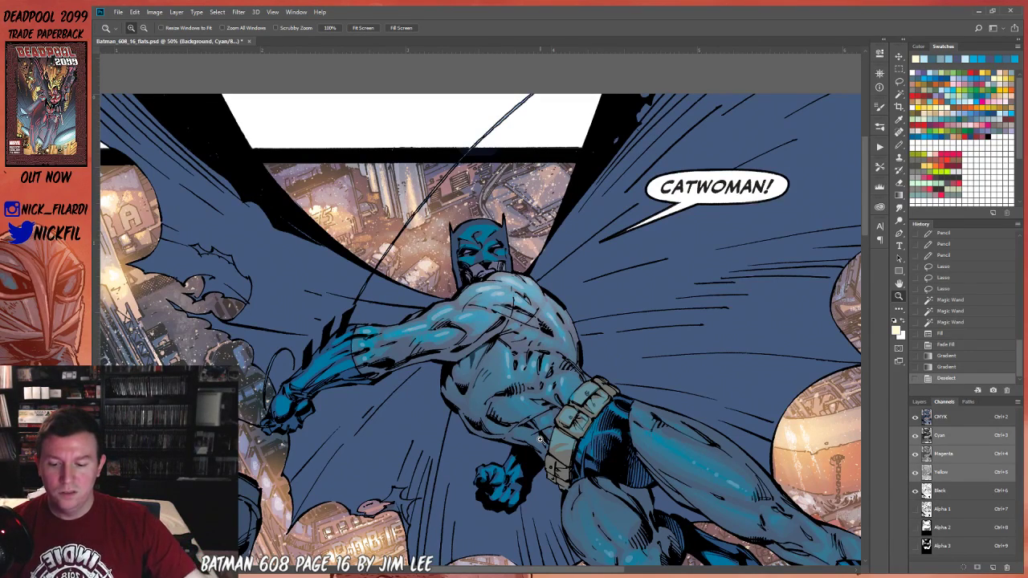
key("b")
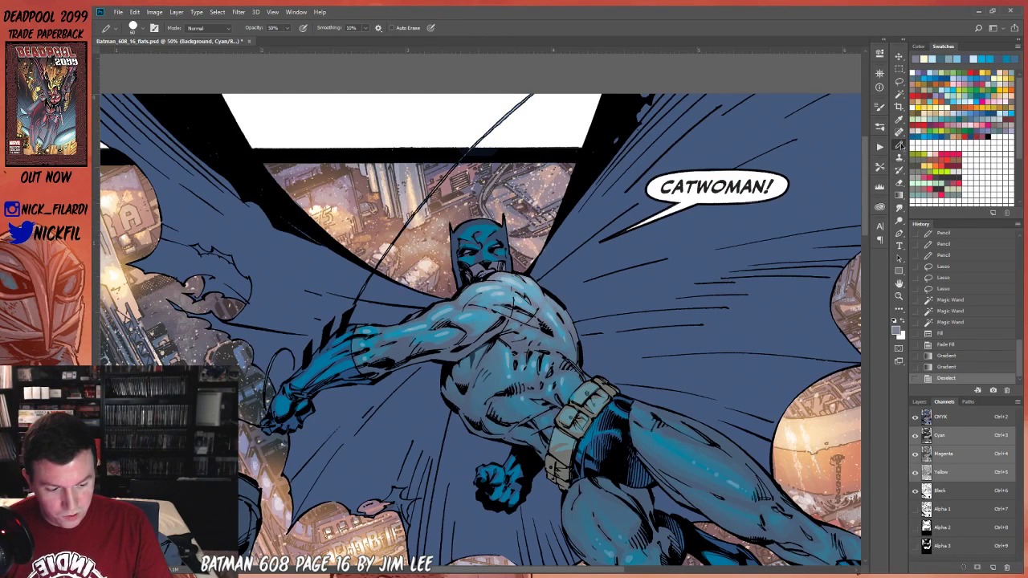
left_click(131, 28)
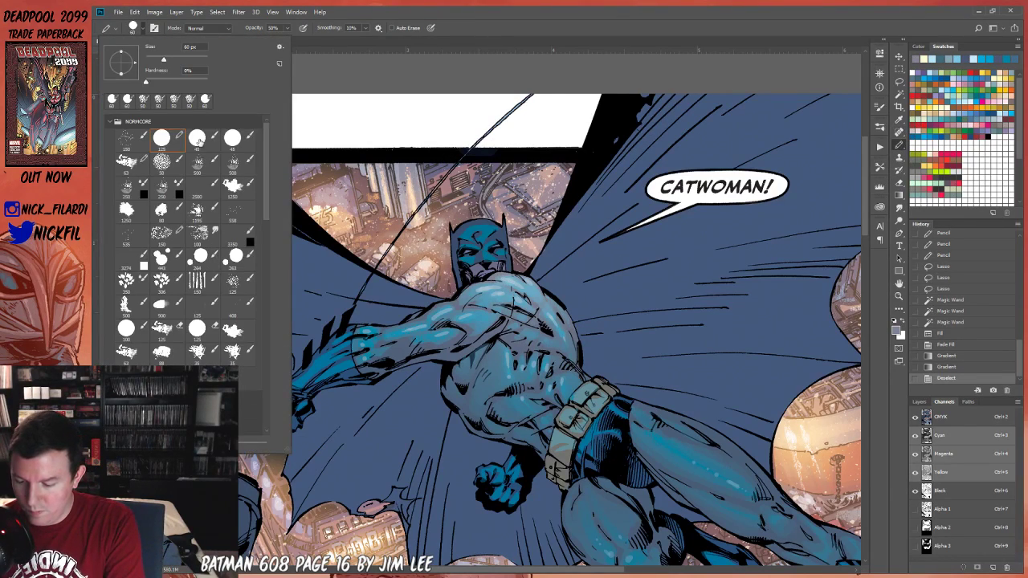
left_click(197, 140)
key("Return")
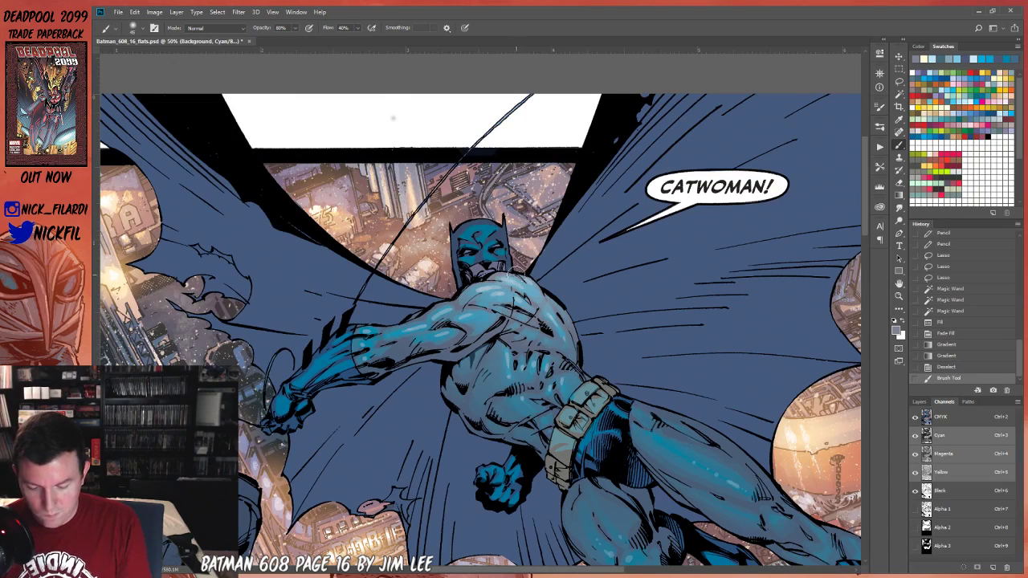
mouse_move(514, 276)
left_mouse_down()
mouse_move(531, 299)
mouse_move(546, 291)
left_mouse_up()
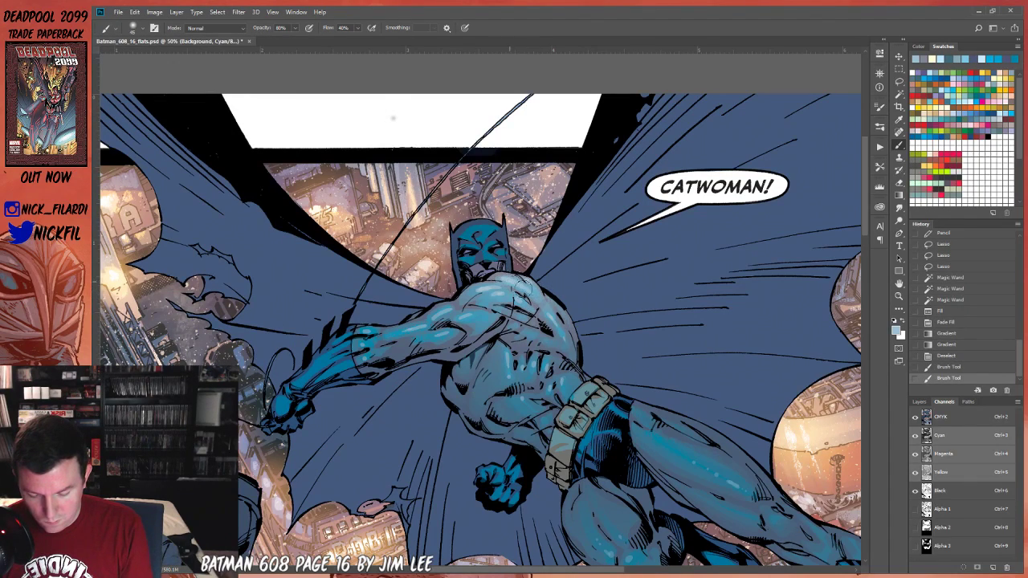
Lasso the light-facing planes of Batman's shoulder and upper arm, brighten them with light blue radial Screen gradients, and deselect.
left_click(899, 82)
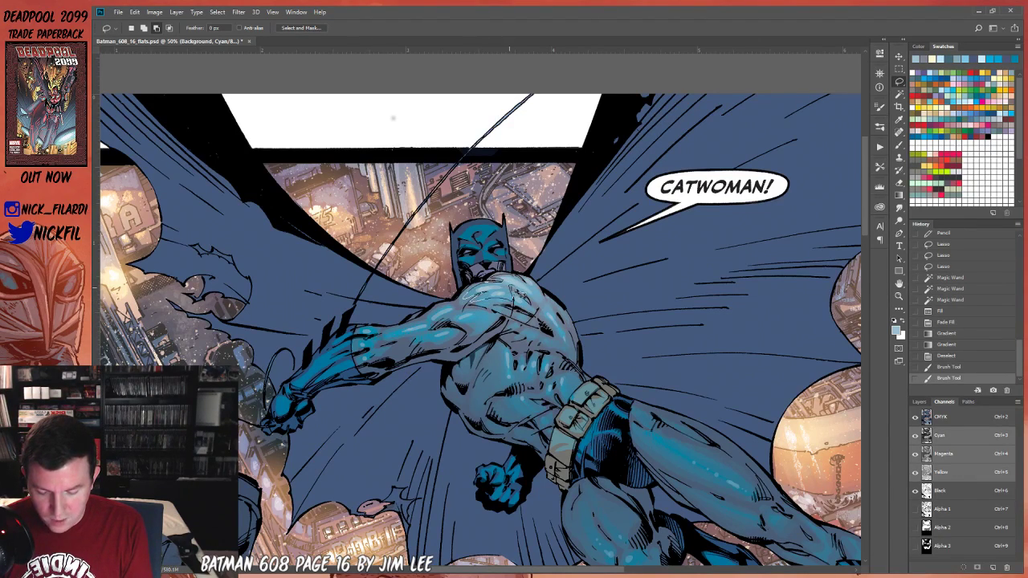
mouse_move(531, 296)
left_mouse_down()
mouse_move(520, 275)
mouse_move(477, 297)
mouse_move(546, 304)
mouse_move(520, 271)
left_mouse_up()
left_click_drag(534, 316, 517, 304)
mouse_move(454, 305)
left_mouse_down()
mouse_move(431, 322)
mouse_move(472, 329)
mouse_move(485, 315)
mouse_move(438, 317)
mouse_move(389, 341)
mouse_move(446, 318)
mouse_move(454, 340)
mouse_move(466, 325)
mouse_move(442, 334)
left_mouse_up()
key("g")
left_click_drag(512, 289, 474, 355)
left_click_drag(526, 273, 497, 298)
key("ctrl+d")
Lasso the outer edge of Batman's shoulder and upper back, lighten it with a light blue Screen gradient, and deselect.
left_click(899, 283)
left_click_drag(560, 404, 525, 309)
left_click(898, 81)
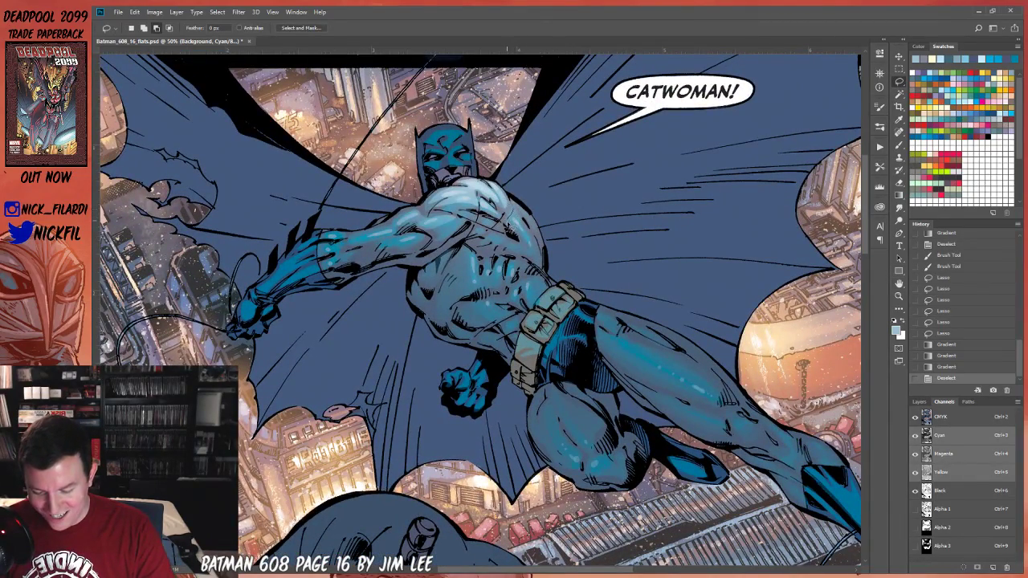
mouse_move(535, 210)
left_mouse_down()
mouse_move(536, 237)
mouse_move(522, 259)
mouse_move(494, 233)
mouse_move(521, 261)
mouse_move(493, 229)
mouse_move(530, 211)
left_mouse_up()
left_click(898, 192)
left_click_drag(513, 169, 522, 241)
key("ctrl+d")
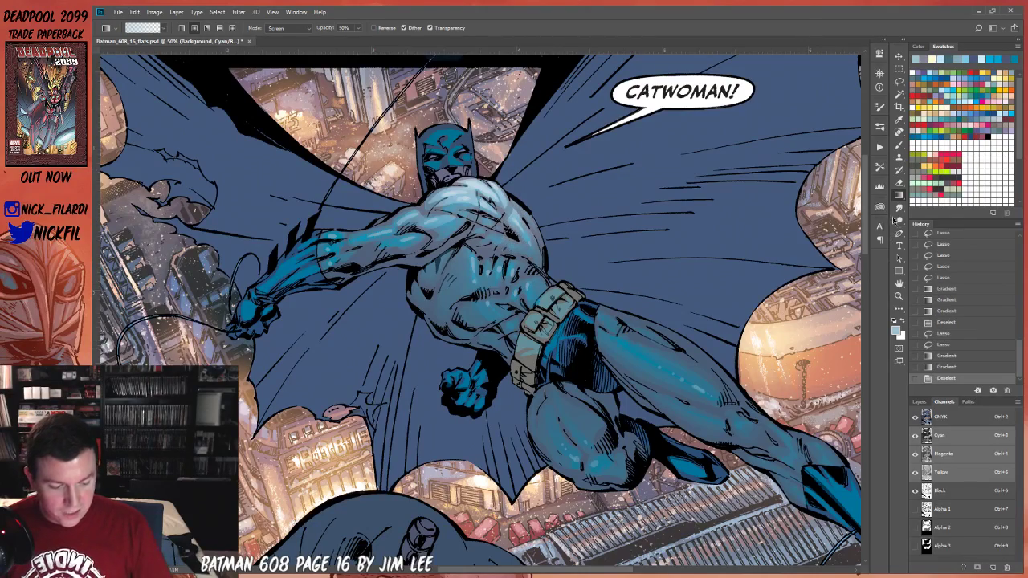
Lasso areas of Batman's chest and side, lighten them with a light blue Screen gradient, and deselect.
left_click(899, 282)
left_click_drag(515, 371, 572, 418)
key("l")
mouse_move(528, 300)
left_mouse_down()
mouse_move(539, 356)
mouse_move(575, 352)
mouse_move(589, 321)
mouse_move(529, 302)
left_mouse_up()
mouse_move(586, 358)
left_mouse_down()
mouse_move(575, 341)
mouse_move(599, 366)
mouse_move(591, 334)
mouse_move(546, 361)
mouse_move(565, 382)
mouse_move(531, 324)
left_mouse_up()
key("g")
left_click_drag(573, 387, 534, 316)
key("ctrl+d")
Examine the lightened torso within the whole panel and in close-up on the chest.
left_click(897, 294)
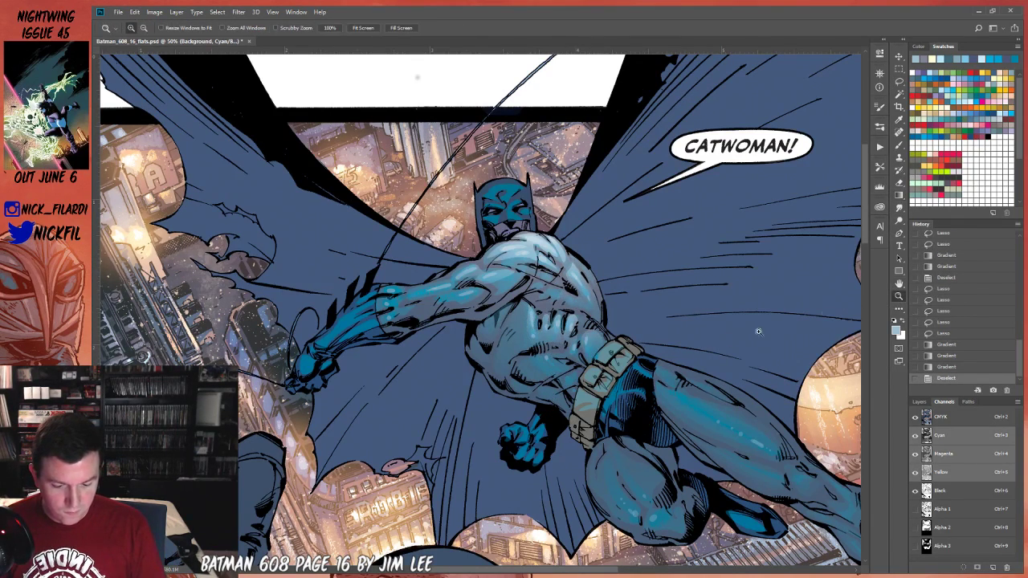
left_click(582, 405, "alt")
left_click(899, 282)
left_click_drag(709, 507, 659, 471)
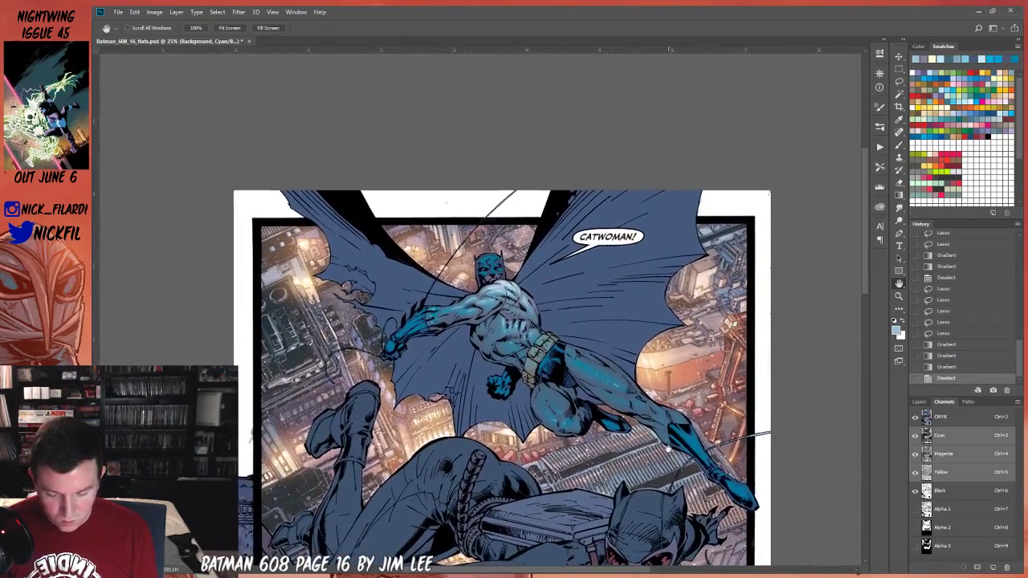
left_click(899, 295)
left_click_drag(480, 323, 531, 295)
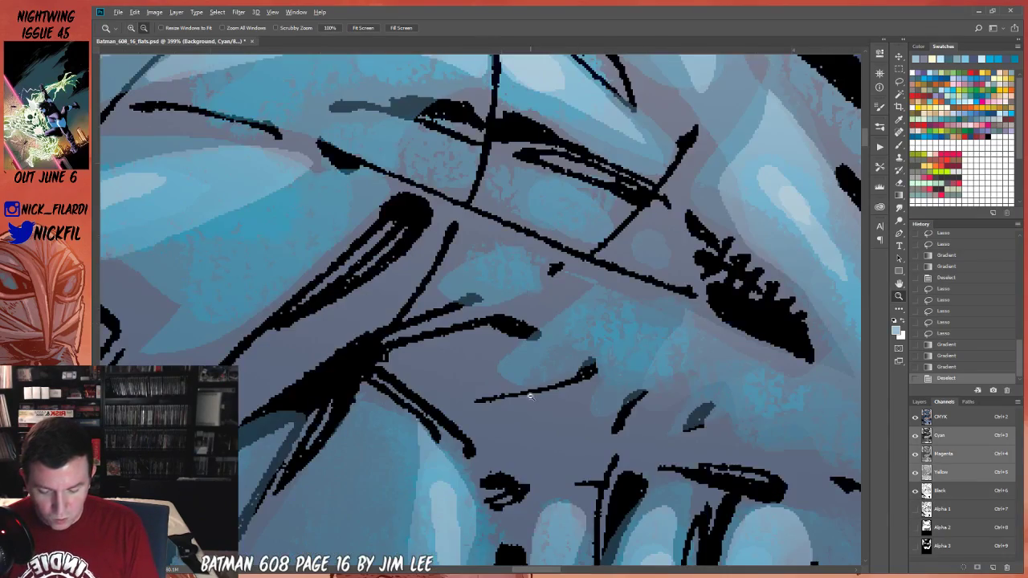
key("ctrl+minus")
key("ctrl+minus")
key("ctrl+minus")
key("ctrl+minus")
Choose a pale yellow swatch and lasso a rim-light strip along the underside of Batman's outstretched arm and fist.
left_click(898, 285)
left_click_drag(556, 438, 566, 286)
left_click(947, 102)
left_click(898, 81)
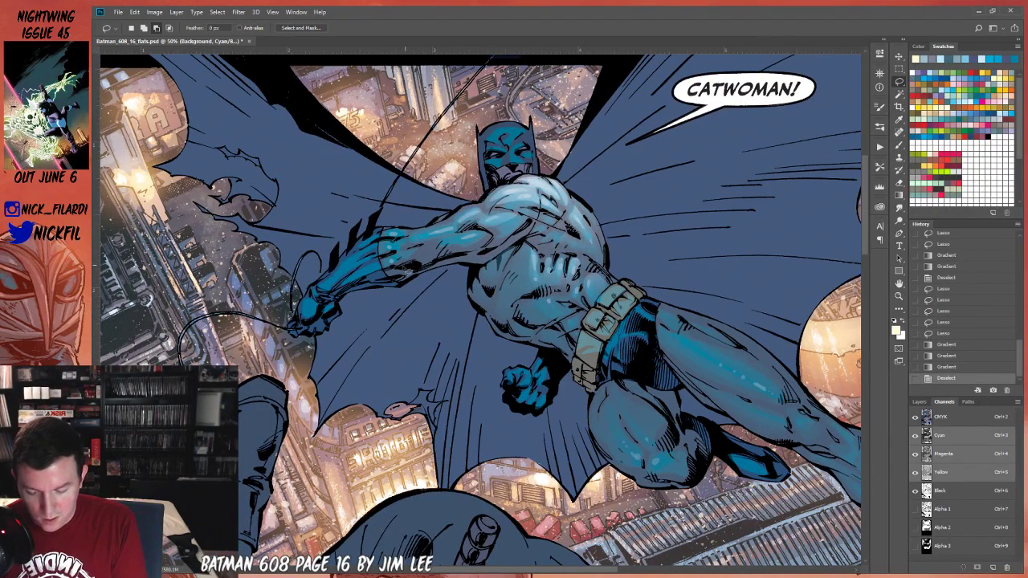
mouse_move(411, 273)
left_mouse_down()
mouse_move(533, 236)
mouse_move(488, 270)
mouse_move(457, 267)
mouse_move(339, 308)
mouse_move(350, 295)
mouse_move(400, 288)
mouse_move(334, 334)
mouse_move(351, 302)
left_mouse_up()
left_click_drag(328, 340, 309, 331)
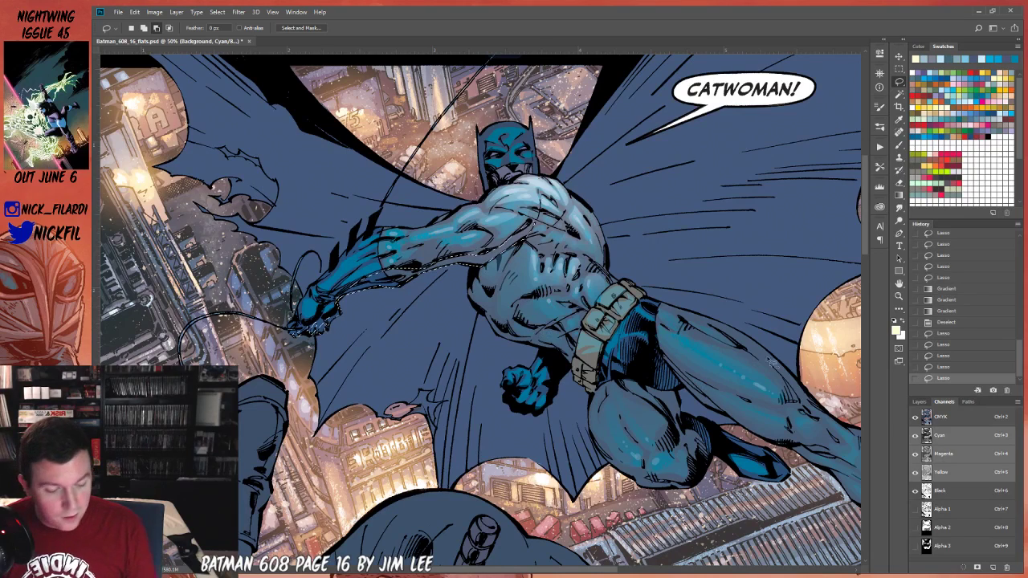
key("alt+Delete")
key("ctrl+d")
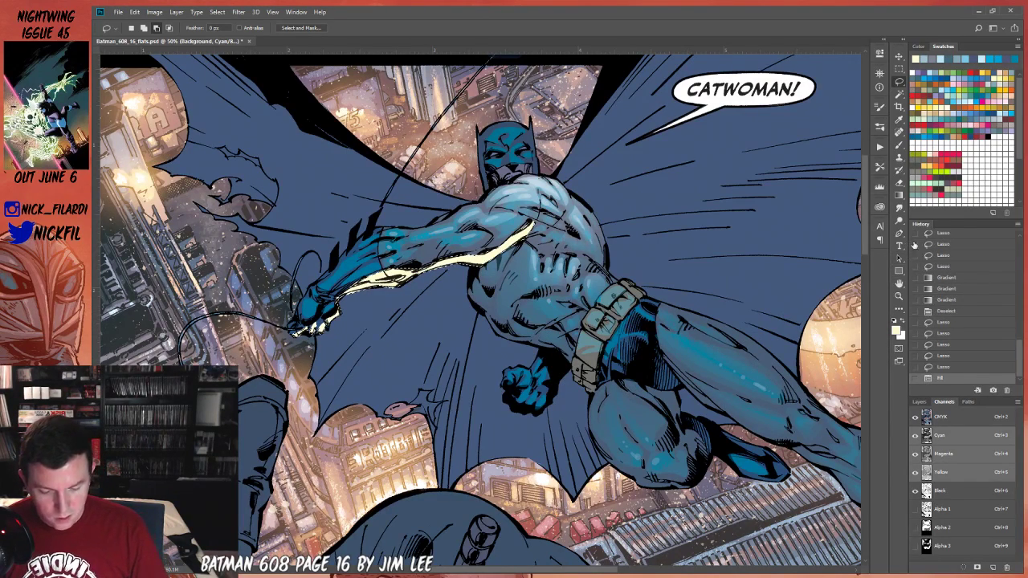
scroll(964, 321, "up", 1)
left_click(943, 367)
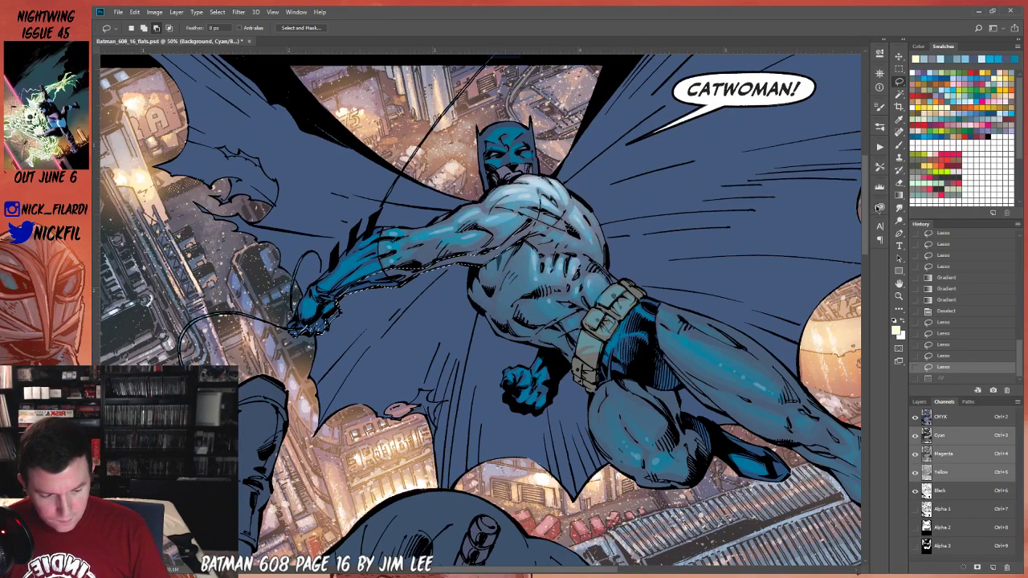
Exclude the cape from the underarm selection with the Magic Wand and fill the strip with pale yellow.
left_click(898, 93)
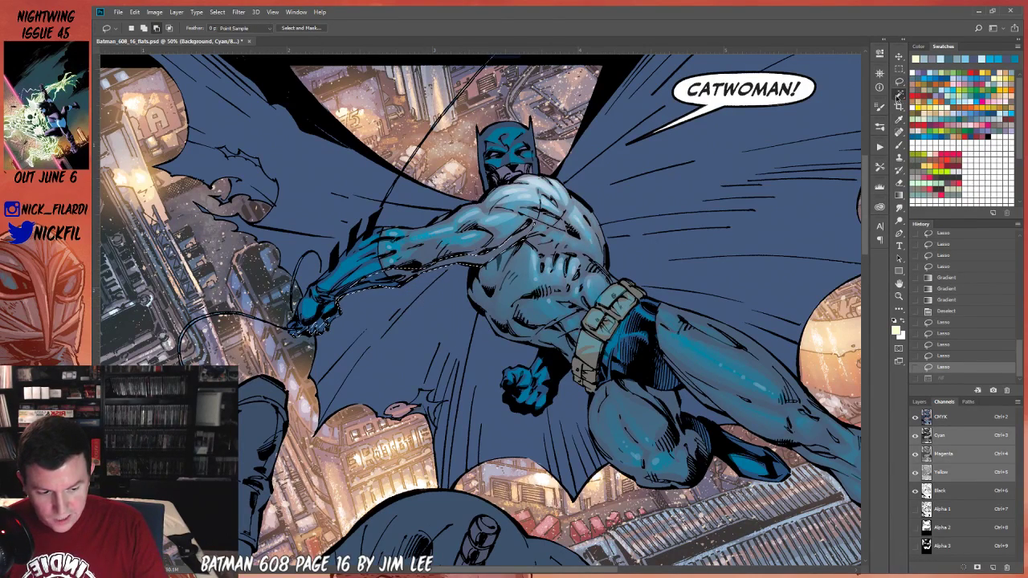
left_click(407, 311)
key("alt+BackSpace")
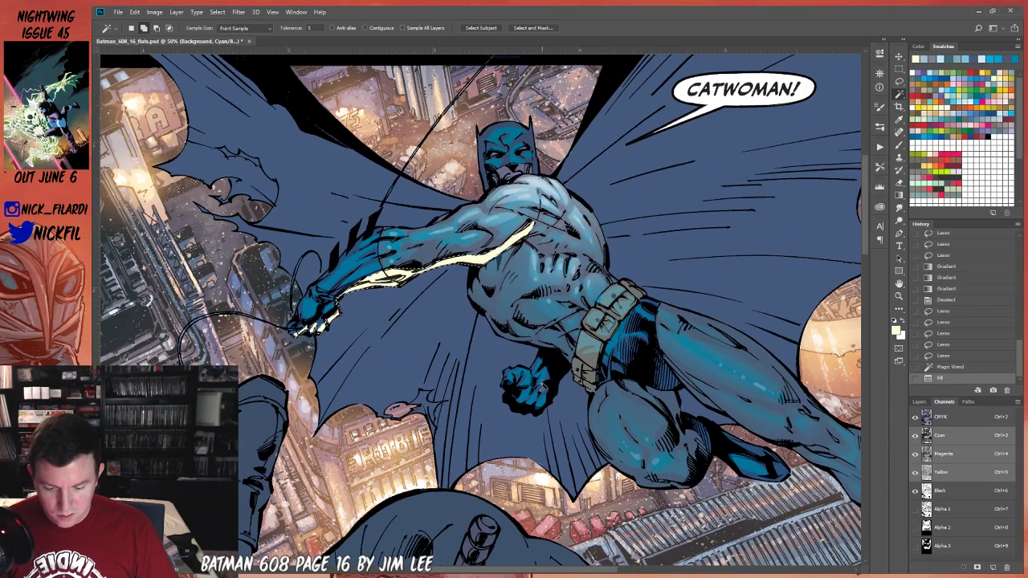
Soften the arm's pale yellow rim light with slate-blue radial gradients in Normal mode at 50% opacity.
key("z")
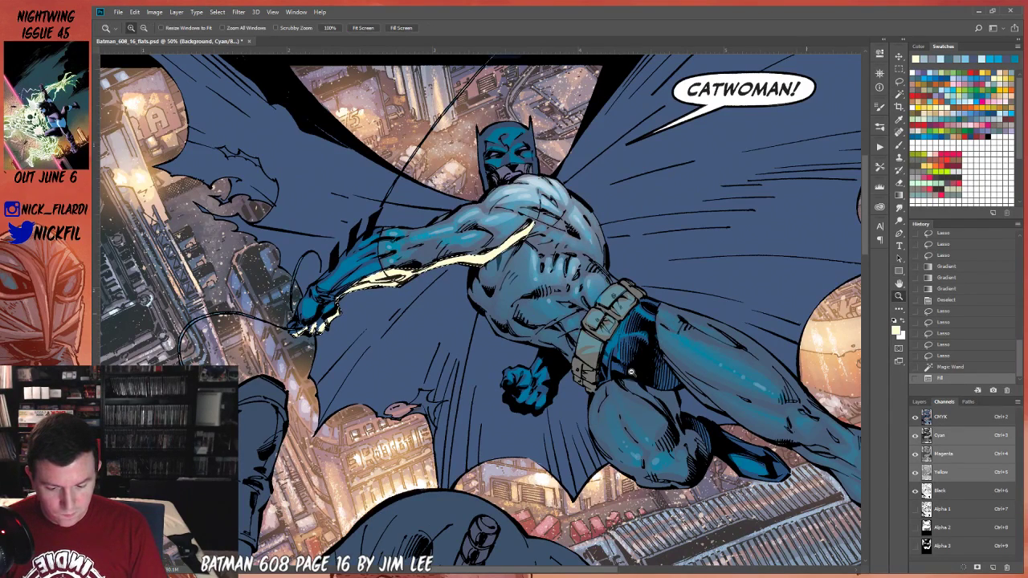
left_click(551, 382, "alt")
left_click(550, 382, "alt")
left_click(554, 382, "alt")
key("ctrl+d")
key("ctrl+z")
key("g")
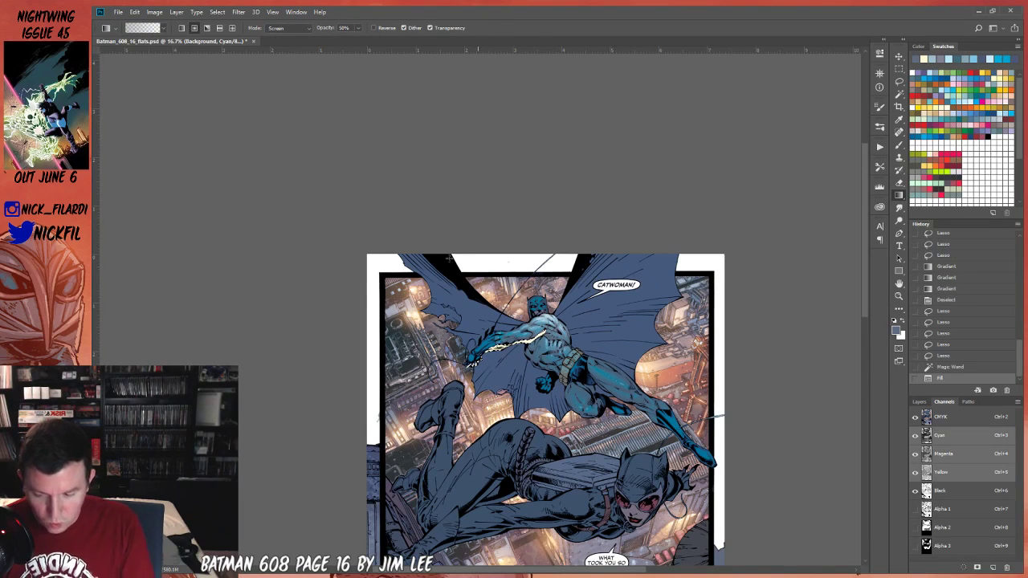
left_click(280, 28)
left_click(277, 36)
left_click_drag(473, 361, 543, 332)
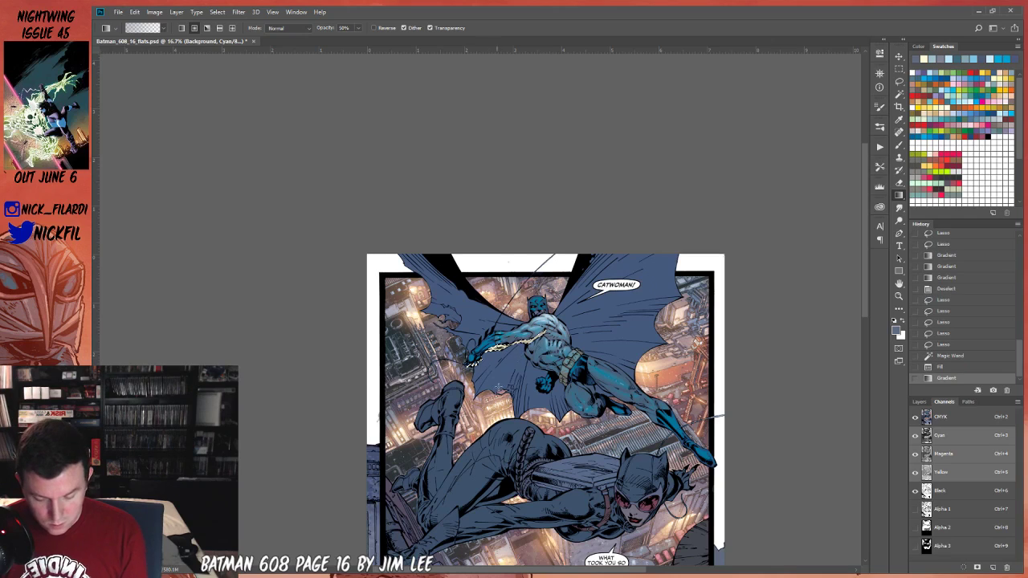
left_click_drag(481, 359, 530, 341)
key("ctrl+d")
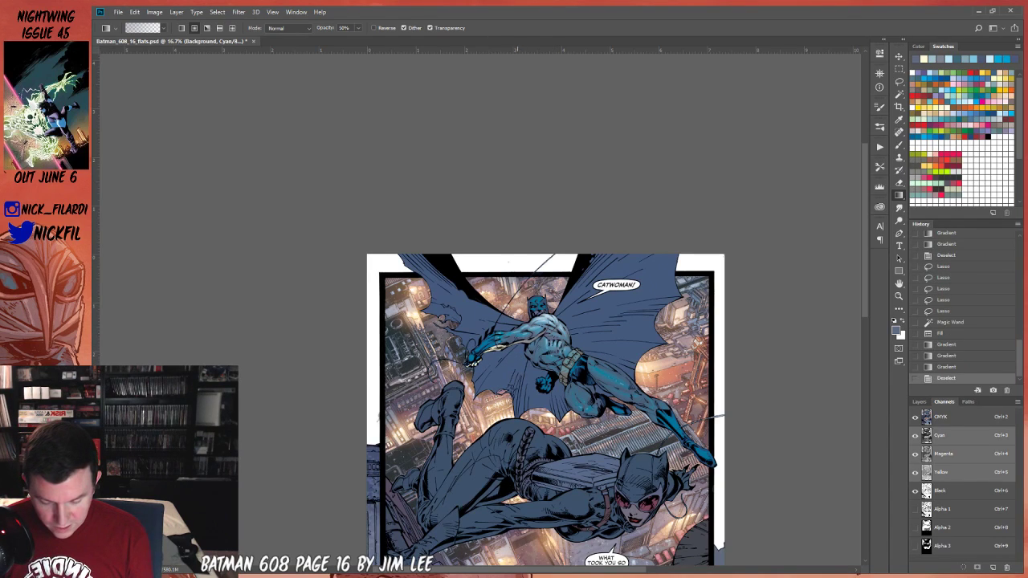
Examine the softened rim light on Batman's arm within the whole page and up closer, and clear the selection.
key("space")
left_click_drag(733, 447, 692, 363)
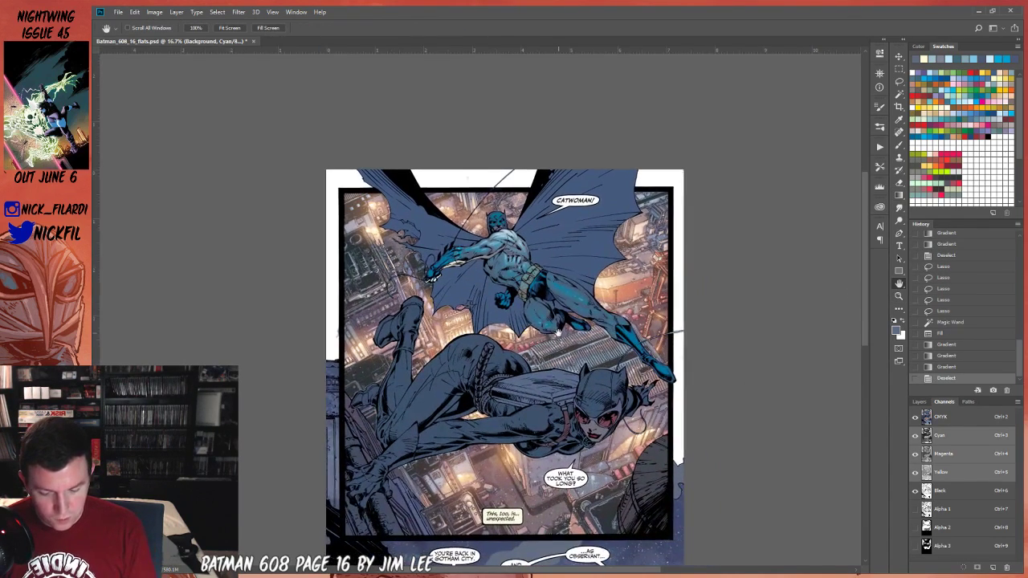
left_click(899, 295)
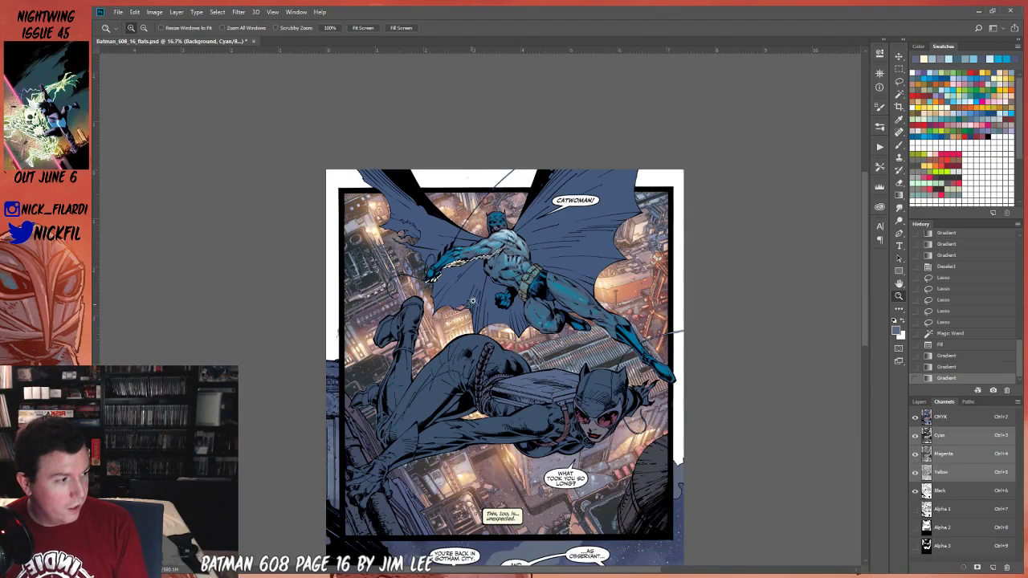
left_click(482, 297)
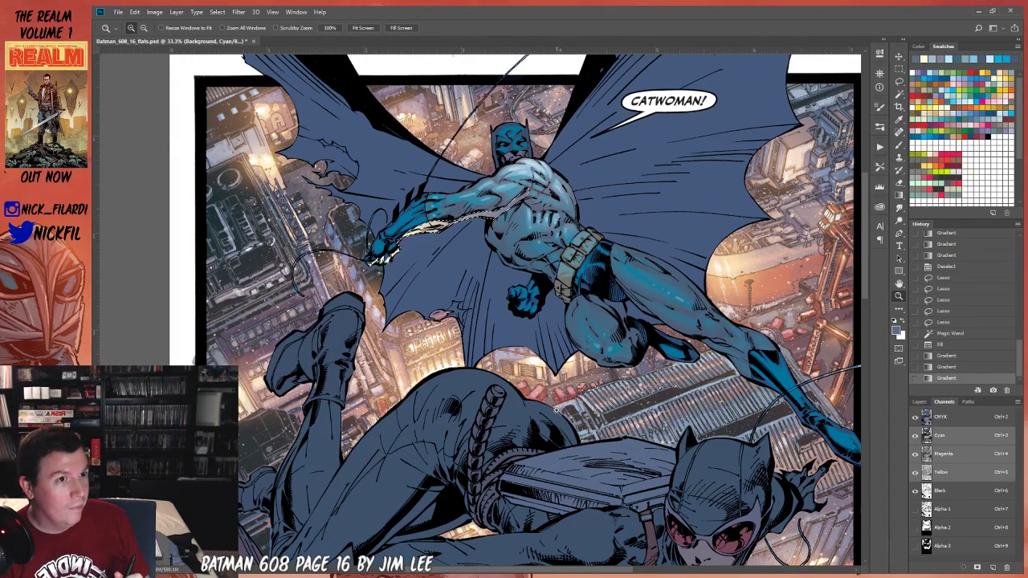
left_click(899, 283)
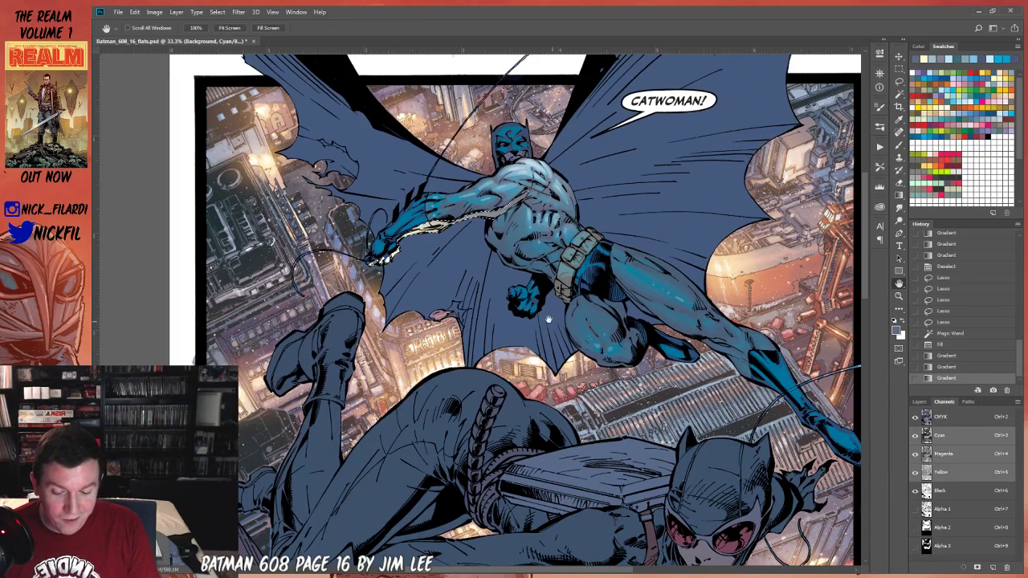
left_click_drag(555, 323, 622, 443)
left_click(898, 145)
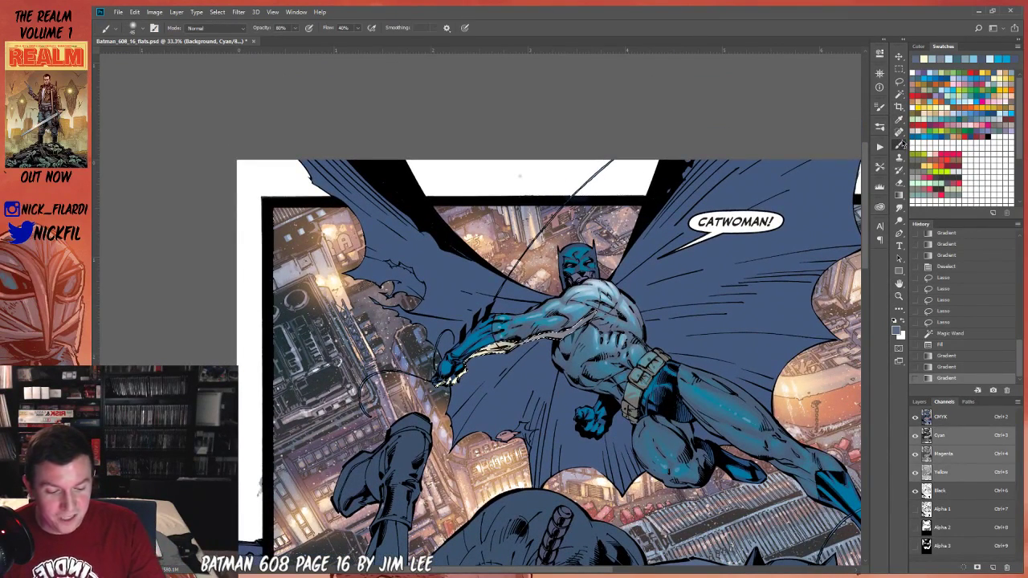
key("ctrl+d")
Lasso the underside of Batman's upper arm near the armpit, brighten it with a pale yellow Normal gradient, and deselect.
left_click(898, 82)
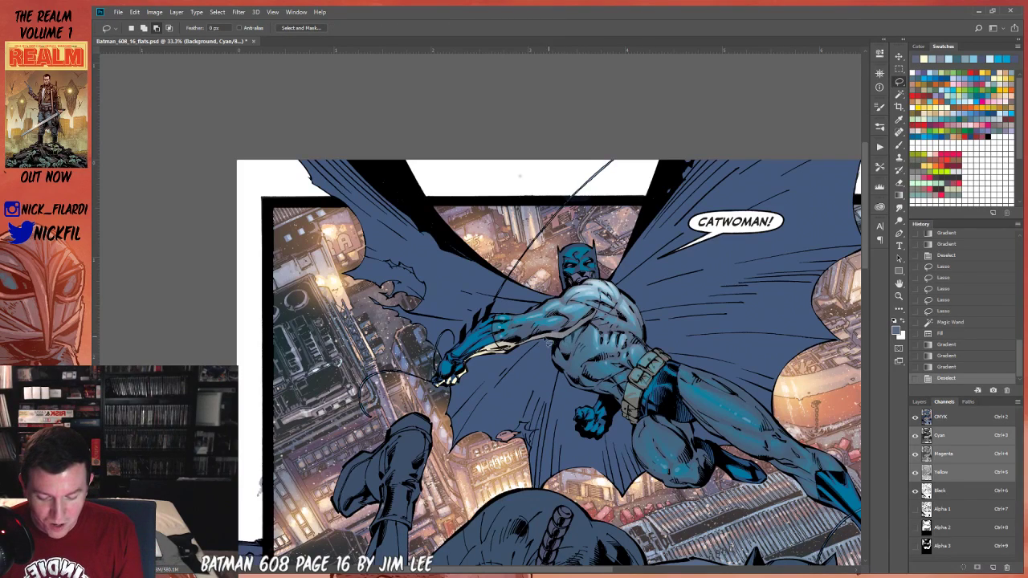
left_click_drag(567, 334, 581, 328)
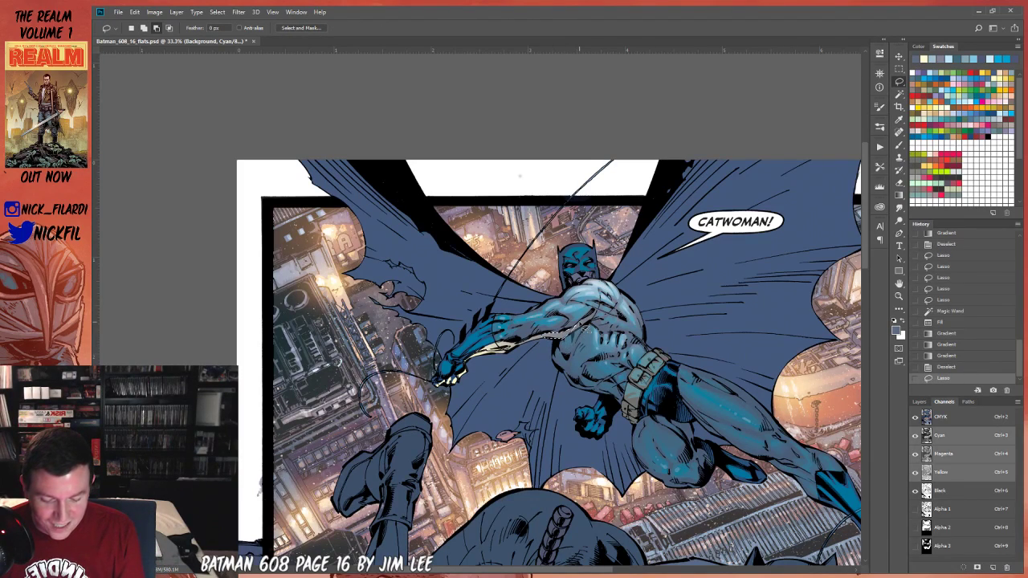
left_click(898, 195)
left_click(482, 351, "alt")
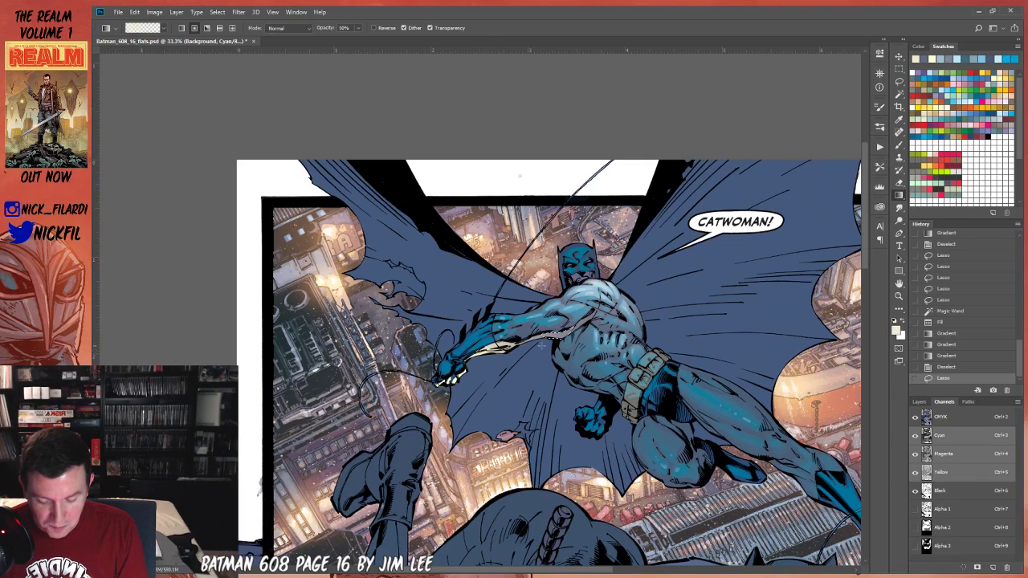
mouse_move(562, 333)
left_mouse_down()
mouse_move(529, 357)
mouse_move(582, 357)
left_mouse_up()
key("ctrl+d")
Lasso the lower edge of Batman's torso without the cape, add a pale yellow gradient as rim light, and deselect.
key("space")
left_click_drag(663, 432, 537, 392)
left_click(898, 145)
key("l")
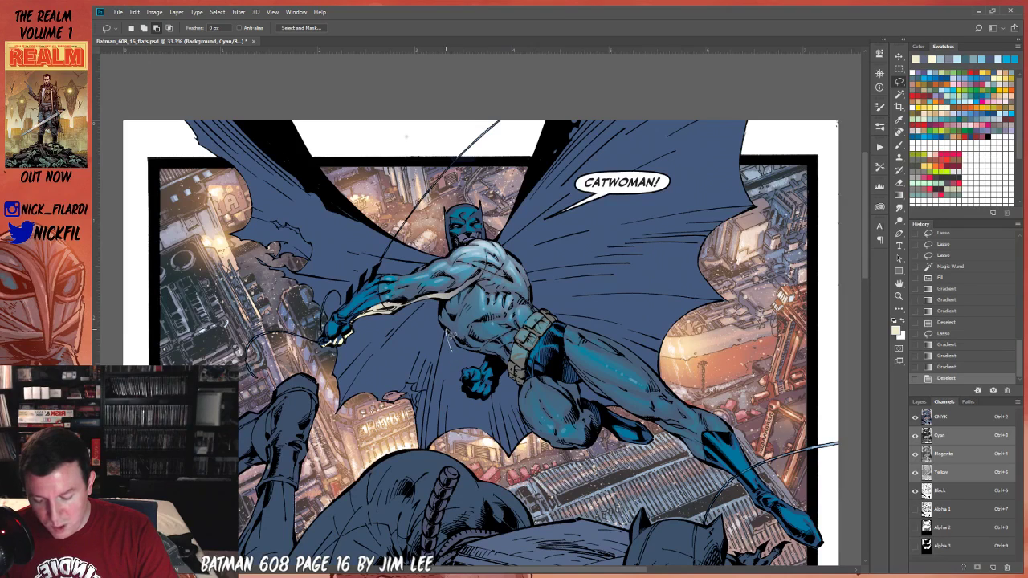
mouse_move(448, 336)
left_mouse_down()
mouse_move(480, 357)
mouse_move(498, 354)
mouse_move(482, 359)
left_mouse_up()
key("w")
left_click(508, 373)
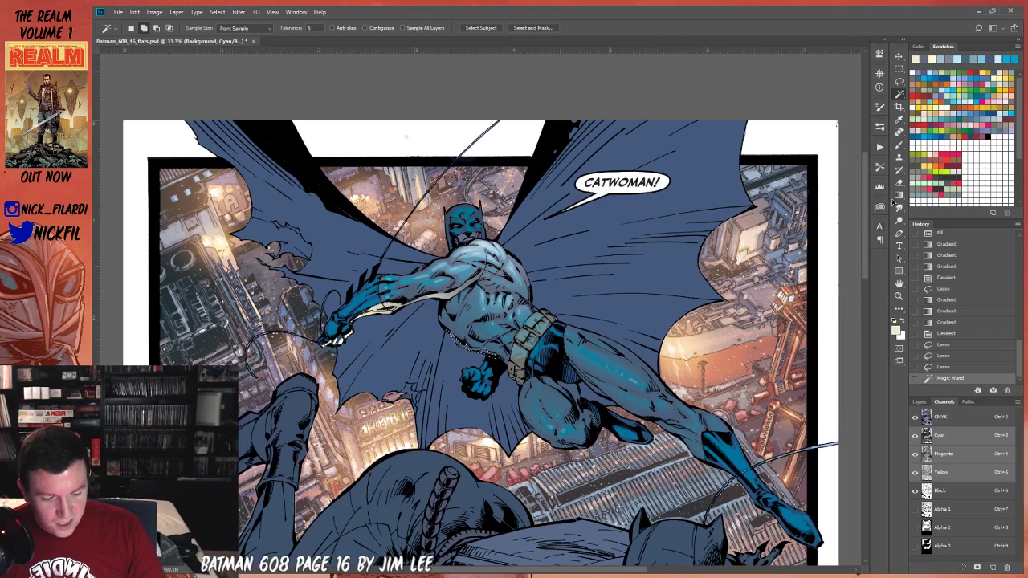
key("g")
left_click_drag(493, 357, 455, 335)
key("ctrl+d")
left_click(898, 296)
left_click(600, 410, "alt")
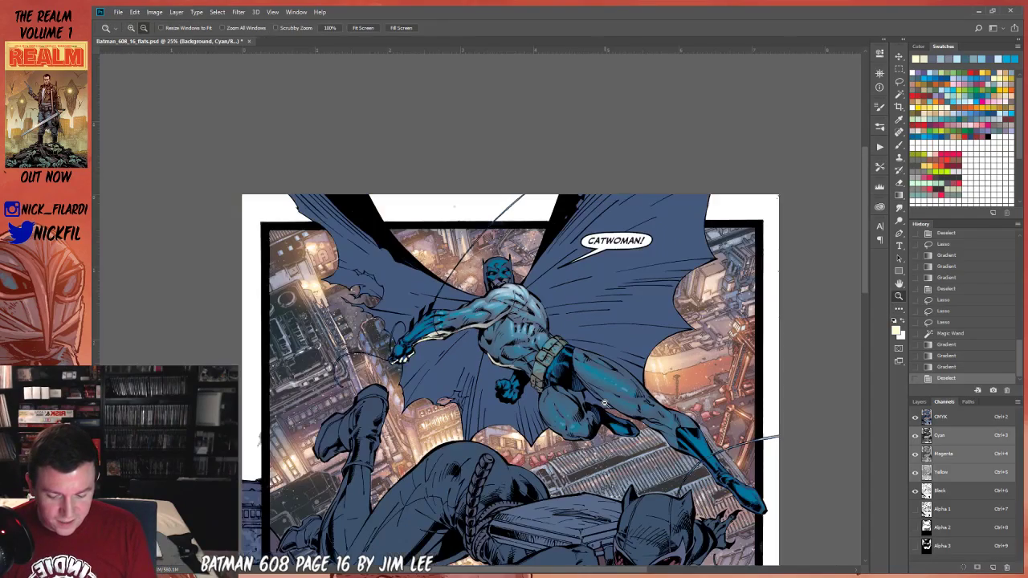
left_click(899, 283)
left_click_drag(646, 416, 641, 392)
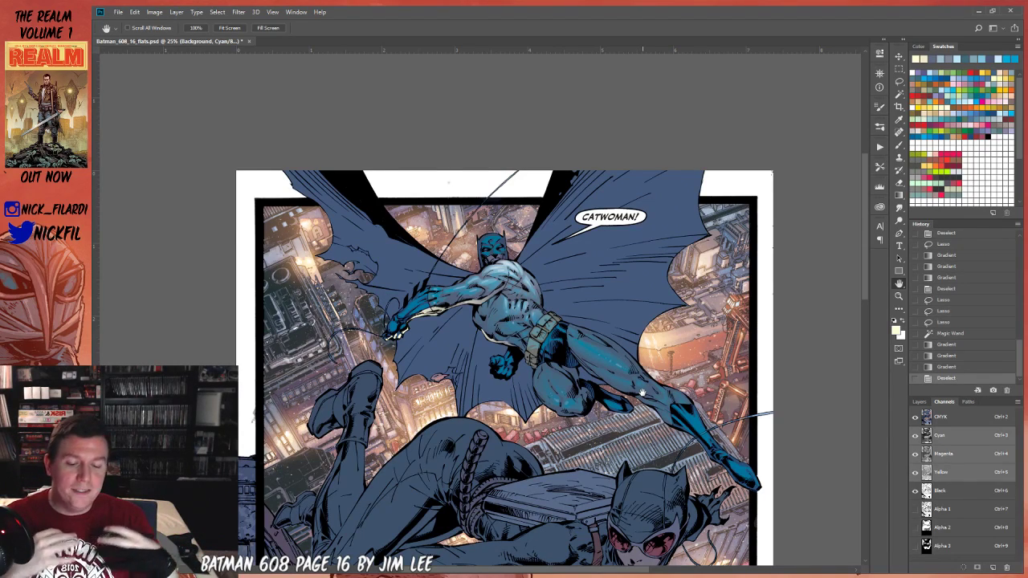
left_click(899, 296)
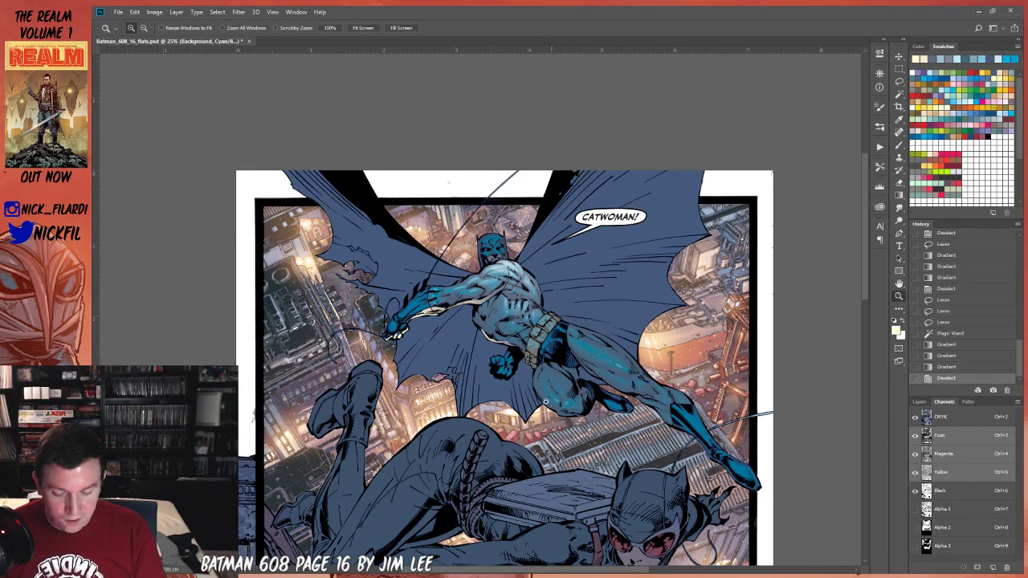
Lasso the lower edges of Batman's bent thigh, knee and rear boot as rim-light shapes.
left_click(531, 379)
left_click(900, 82)
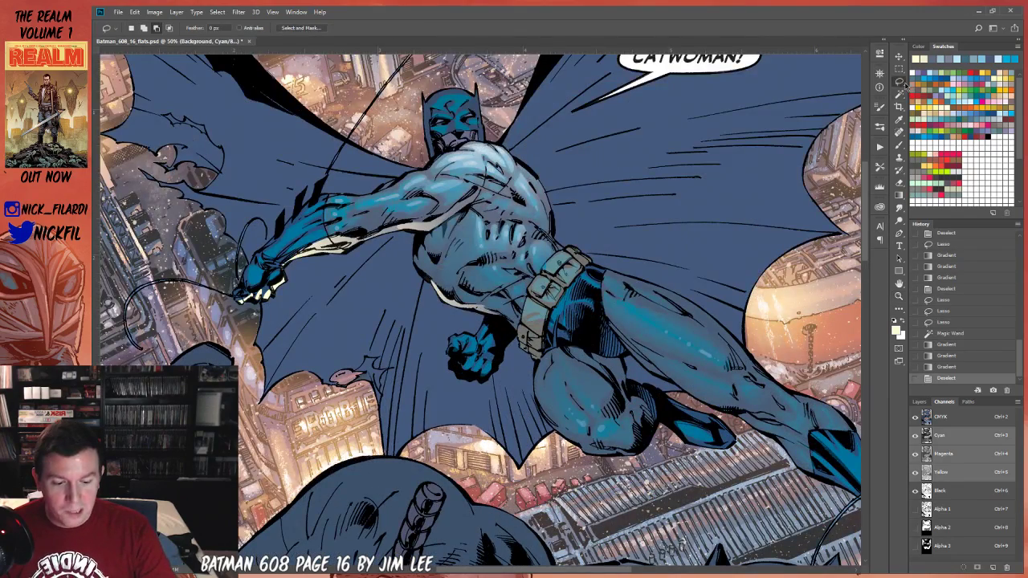
left_click(899, 284)
left_click_drag(728, 441, 583, 404)
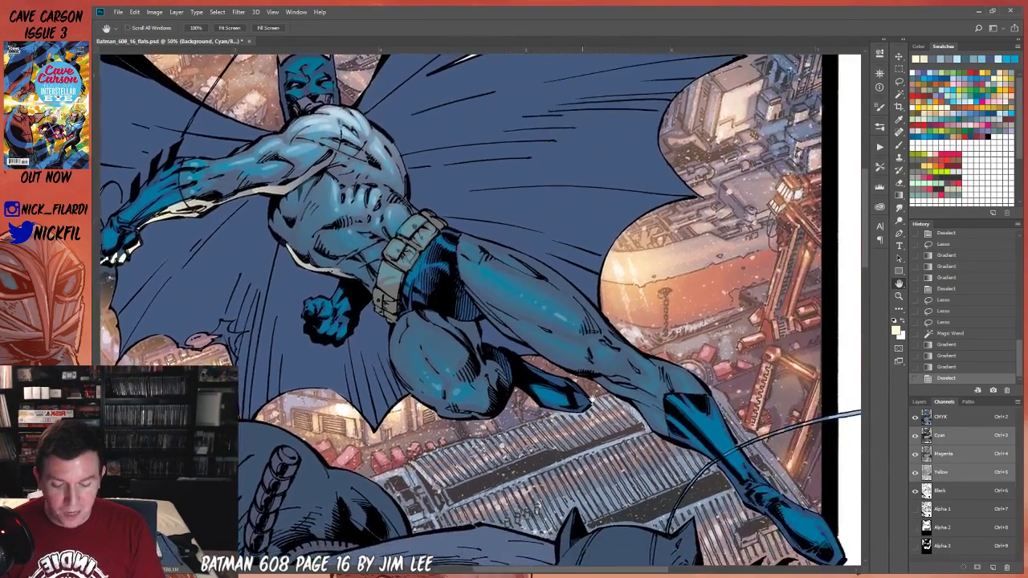
left_click(899, 284, "alt")
left_click_drag(657, 338, 619, 456)
left_click(899, 82)
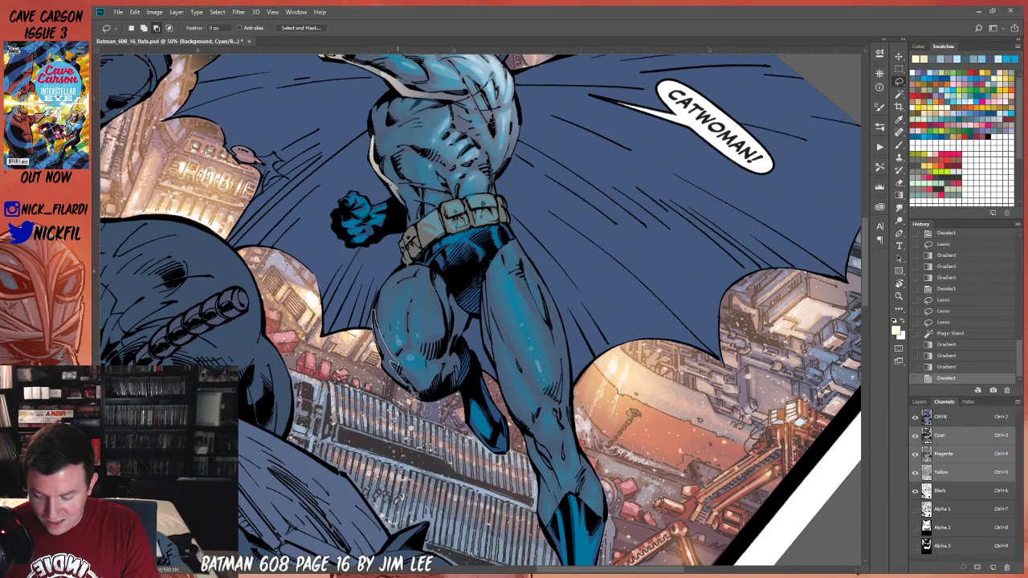
mouse_move(402, 376)
left_mouse_down()
mouse_move(380, 345)
mouse_move(411, 393)
left_mouse_up()
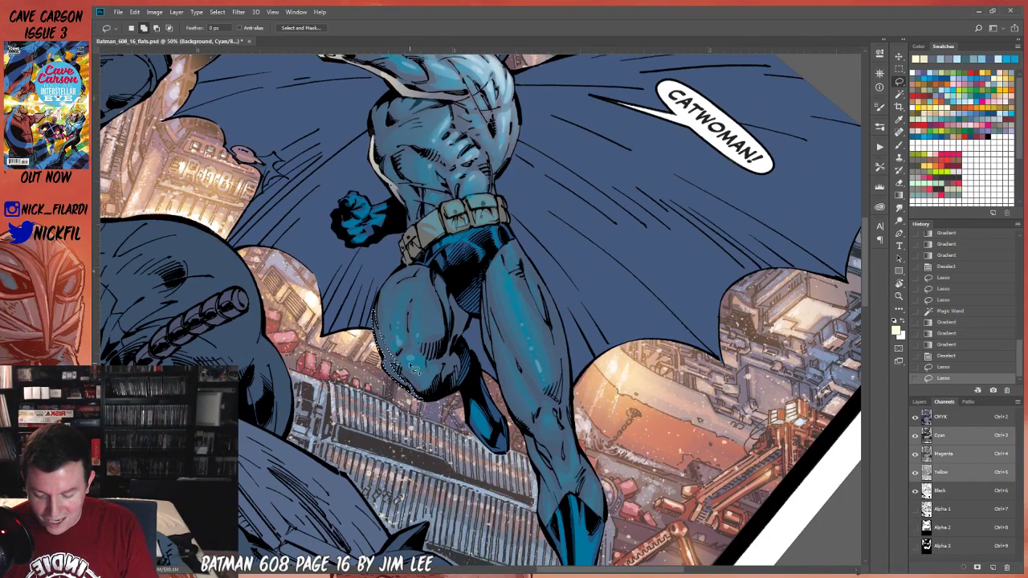
mouse_move(467, 418)
left_mouse_down()
mouse_move(495, 456)
mouse_move(469, 416)
left_mouse_up()
mouse_move(506, 460)
left_mouse_down()
mouse_move(523, 458)
mouse_move(487, 463)
mouse_move(482, 450)
mouse_move(492, 455)
left_mouse_up()
Add the underside of Batman's extended leg and its boot to the rim-light selection.
left_click(898, 283)
left_click_drag(805, 333, 797, 217)
left_click(899, 82)
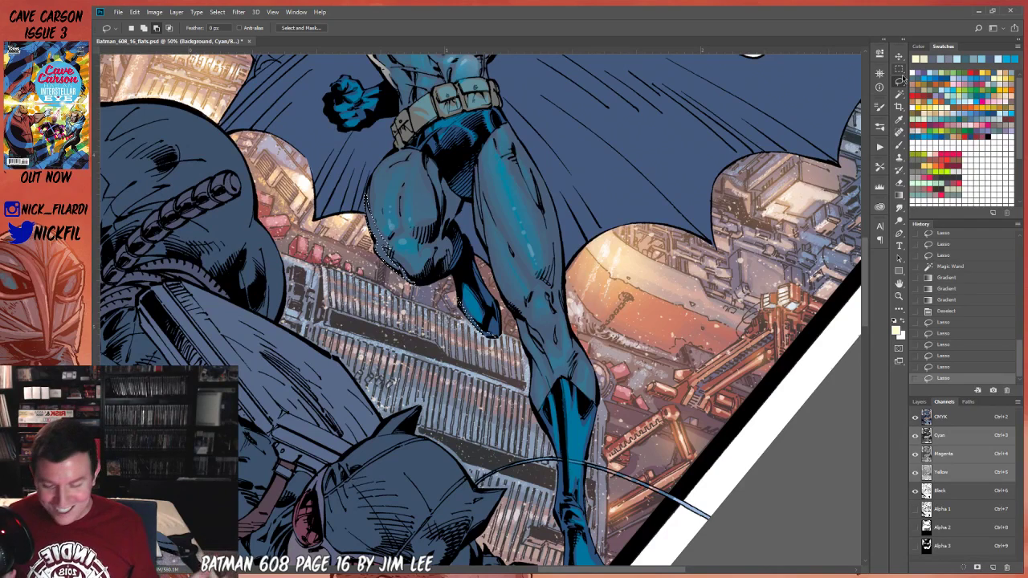
left_click(898, 297)
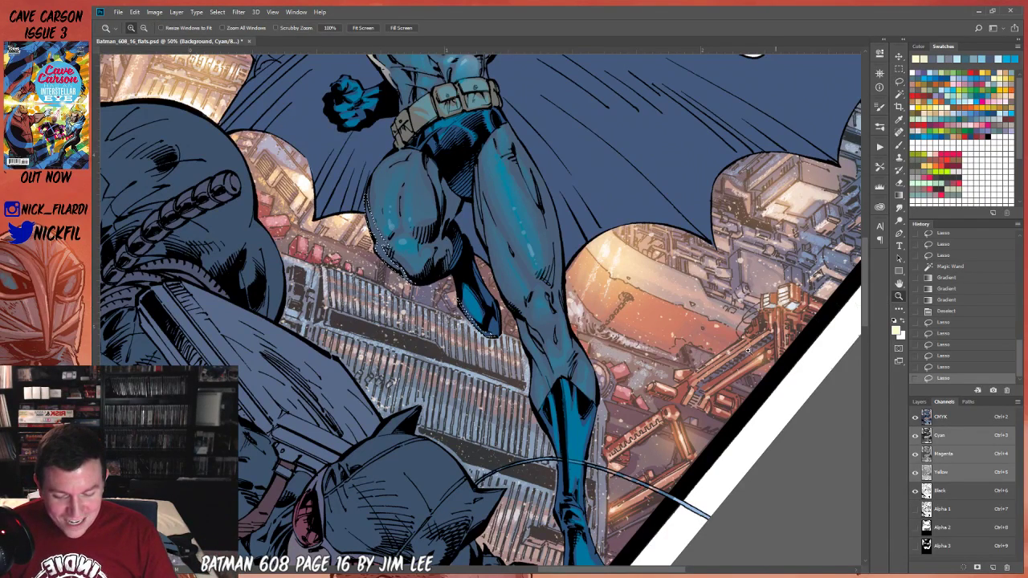
left_click(560, 436, "alt")
key("l")
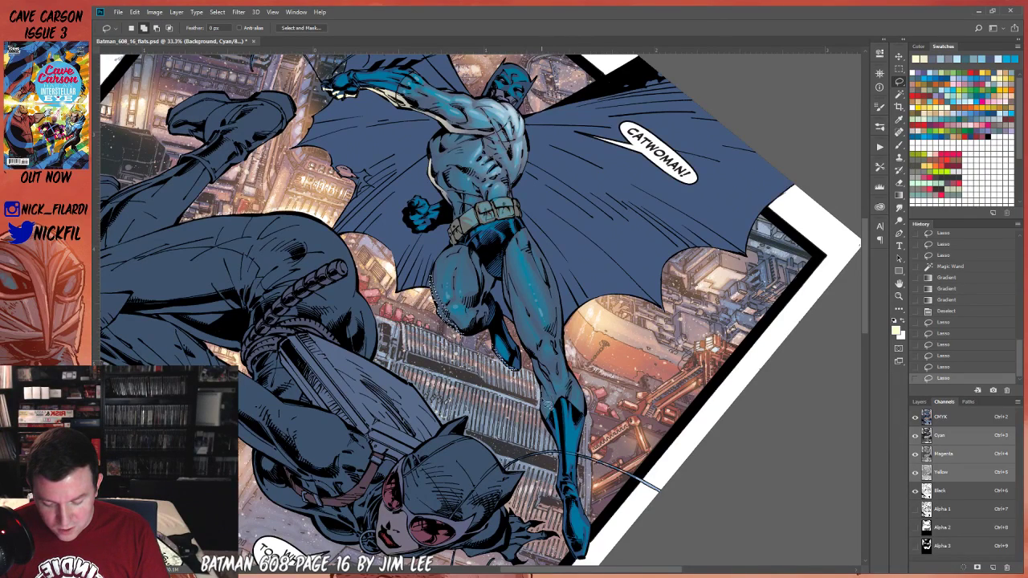
mouse_move(551, 406)
left_mouse_down()
mouse_move(583, 559)
mouse_move(567, 530)
mouse_move(550, 418)
left_mouse_up()
Fill the selected edges of both legs and boots with pale yellow gradients, raising the opacity to 100%, and deselect.
key("z")
left_click(708, 403, "alt")
key("r")
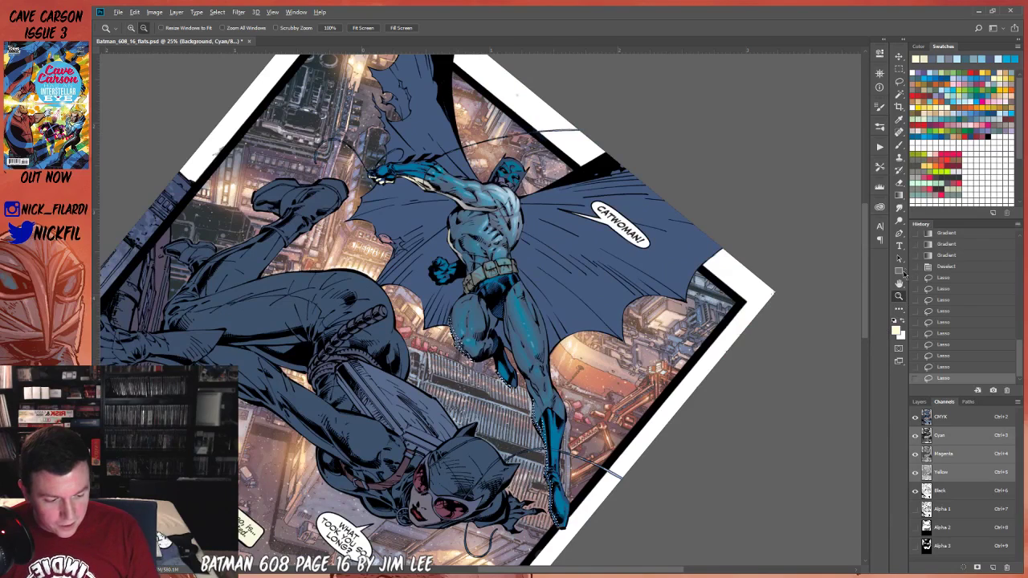
left_click_drag(837, 334, 726, 335)
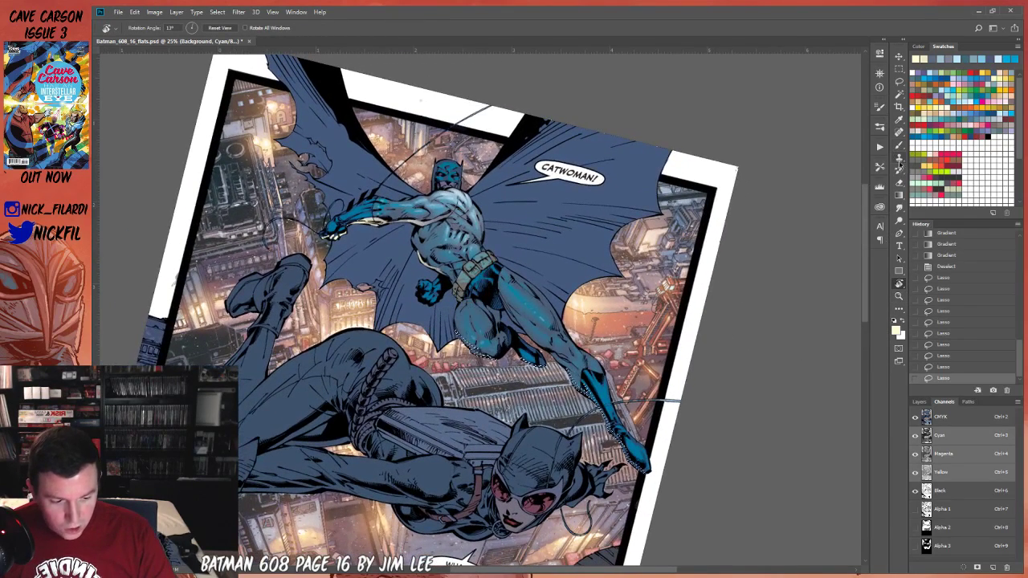
key("g")
left_click_drag(486, 358, 500, 396)
left_click_drag(480, 357, 487, 377)
key("0")
mouse_move(554, 376)
left_mouse_down()
mouse_move(602, 418)
mouse_move(620, 418)
left_mouse_up()
left_click_drag(628, 461, 634, 440)
left_click_drag(592, 406, 607, 396)
key("ctrl+d")
Try to shade Batman's torso with a soft 45 px slate-blue brush in Multiply mode, and undo the strokes.
left_click(899, 284)
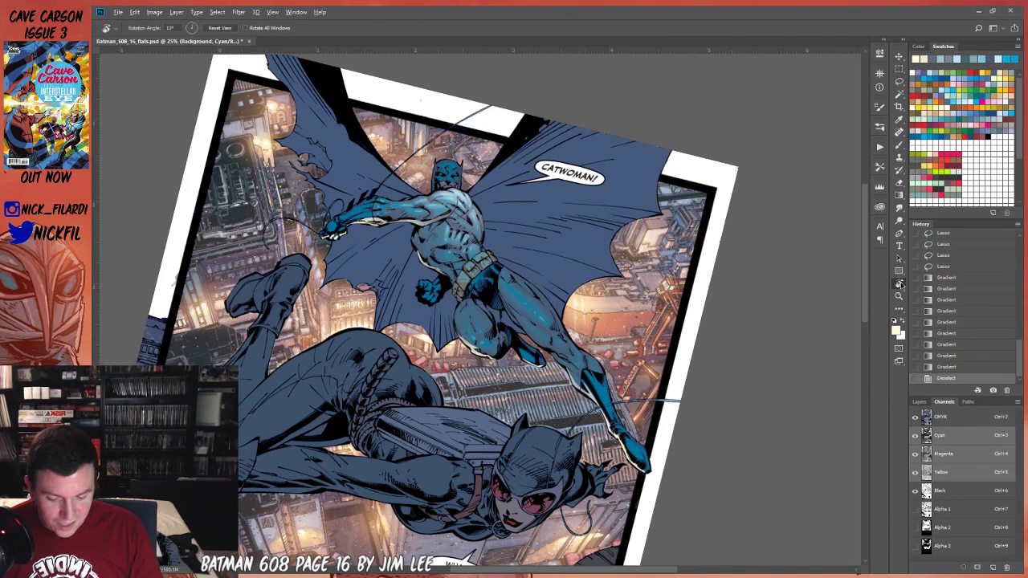
key("r")
left_click_drag(540, 376, 700, 387)
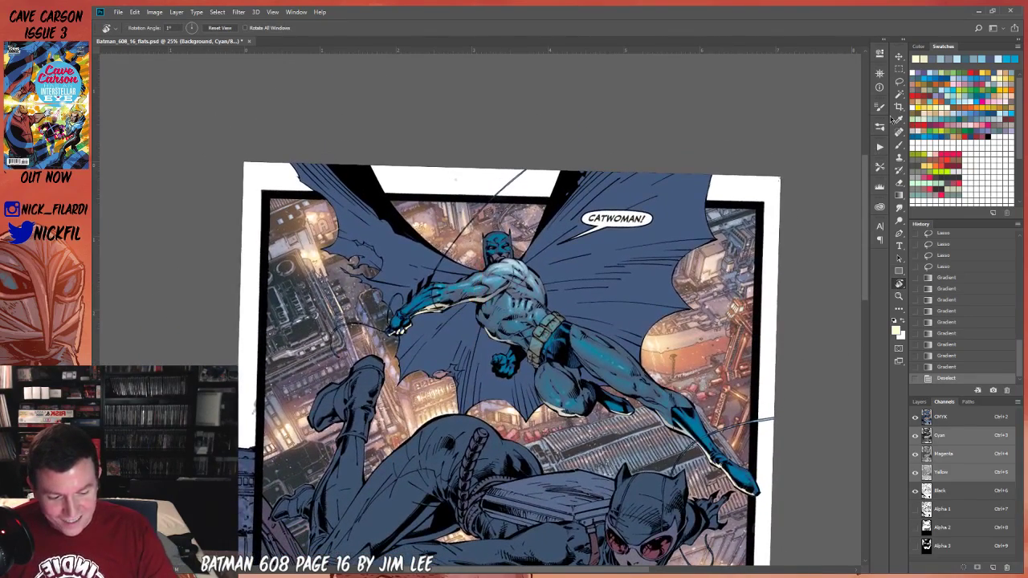
left_click(918, 75)
left_click(901, 136)
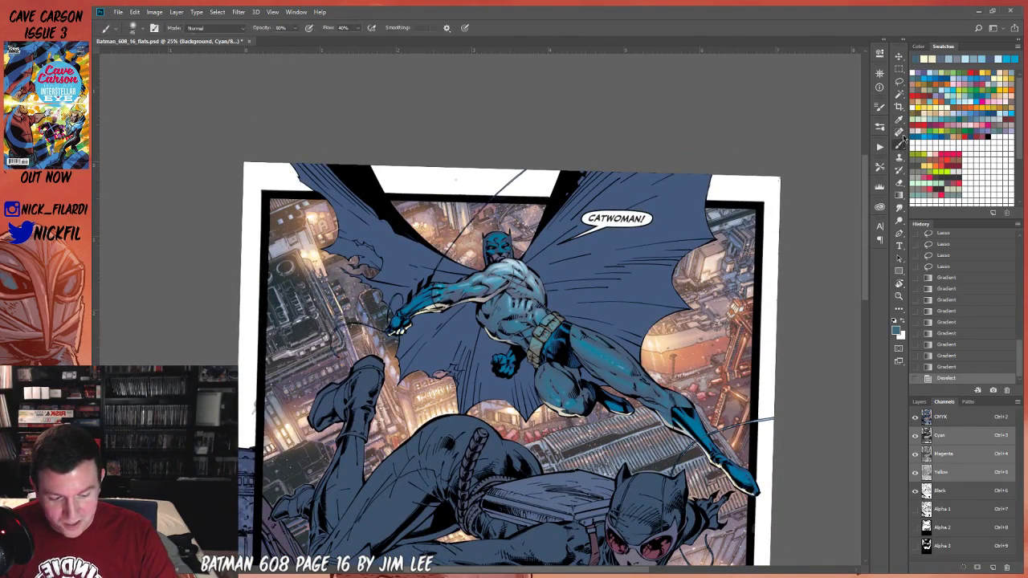
left_click(134, 28)
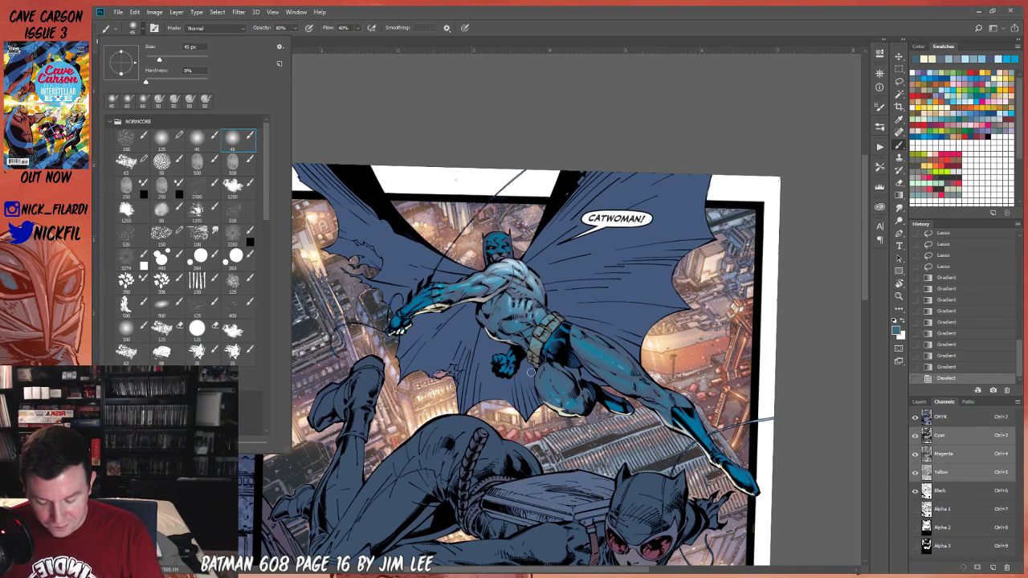
key("Return")
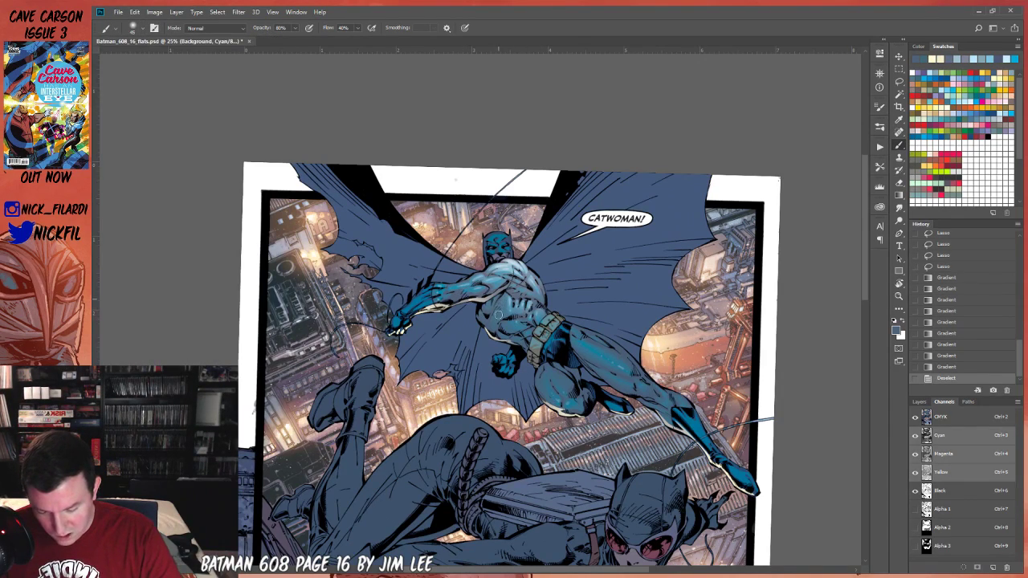
left_click(914, 491)
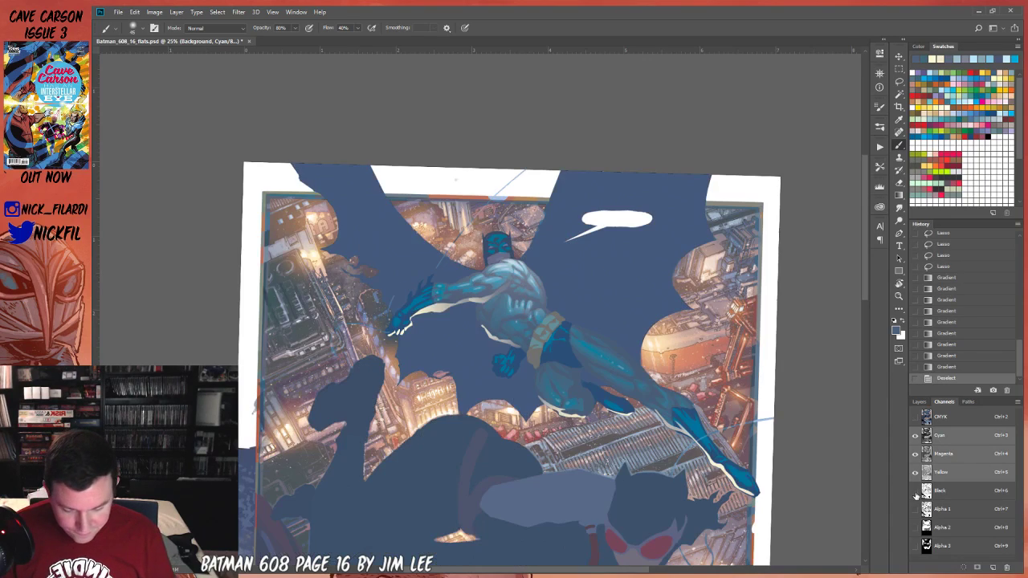
left_click(915, 491)
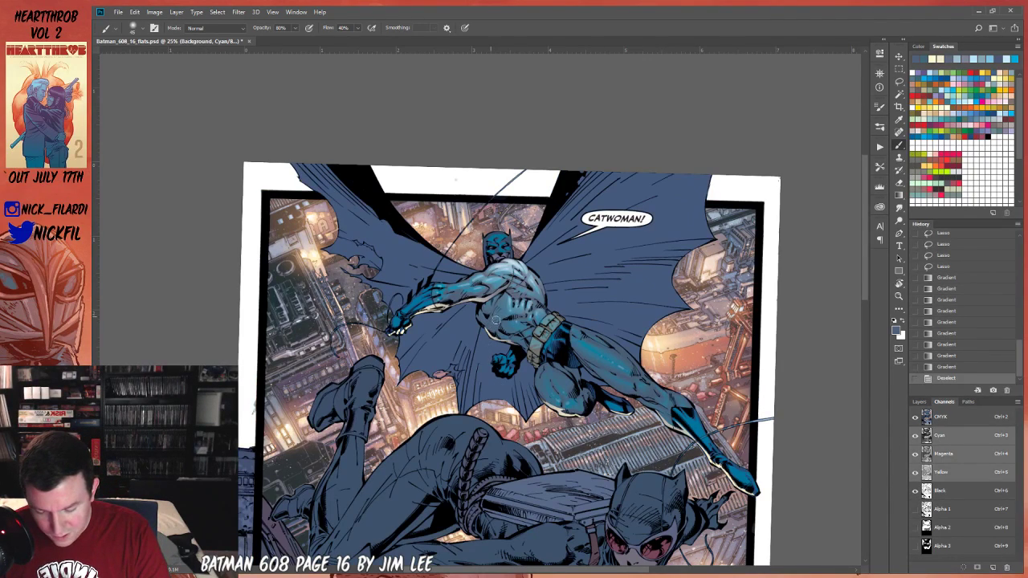
left_click(213, 28)
left_click(218, 80)
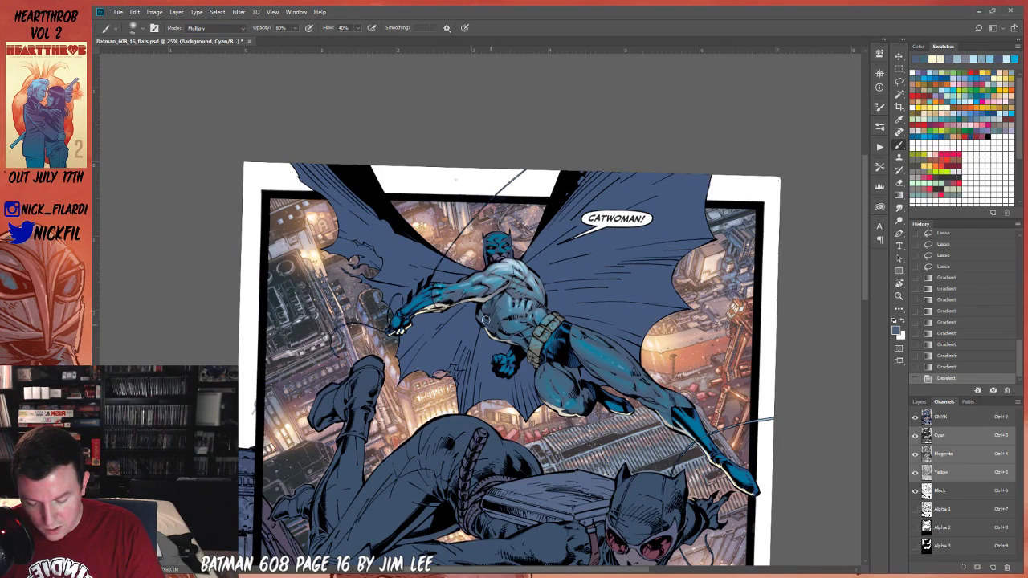
mouse_move(504, 329)
left_mouse_down()
mouse_move(520, 332)
mouse_move(518, 319)
left_mouse_up()
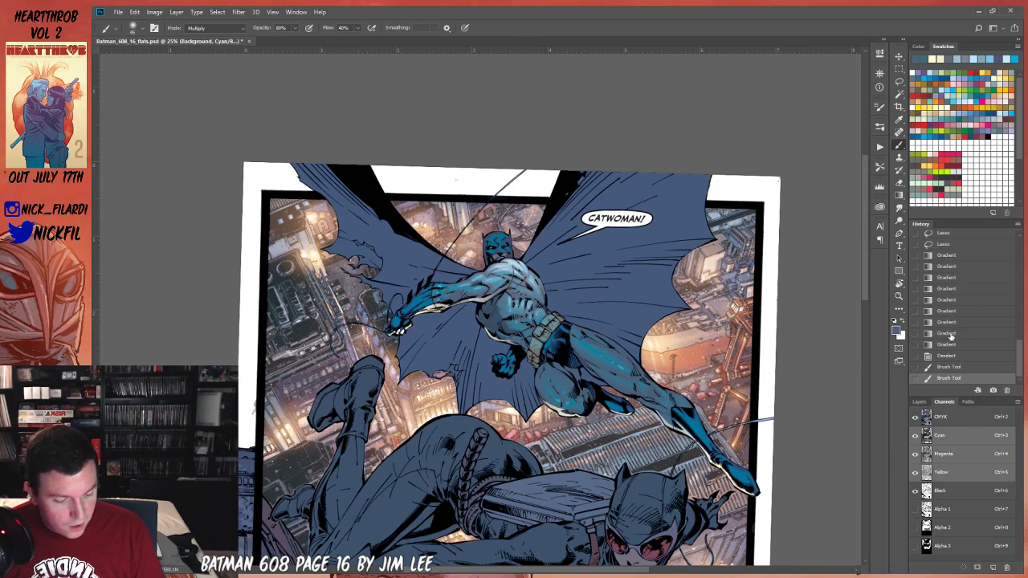
key("ctrl+z")
key("ctrl+z")
left_click(140, 29)
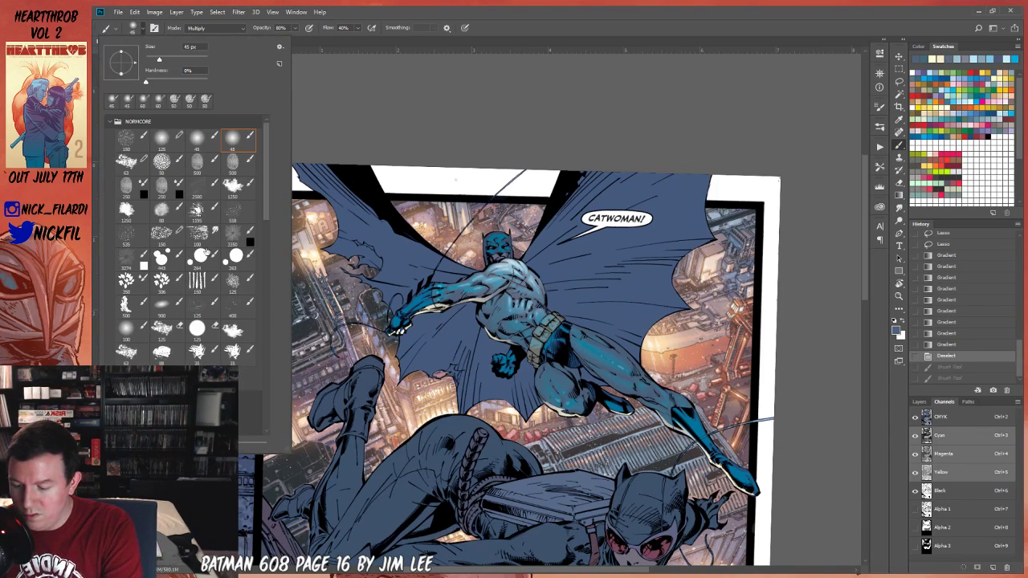
left_click(367, 104)
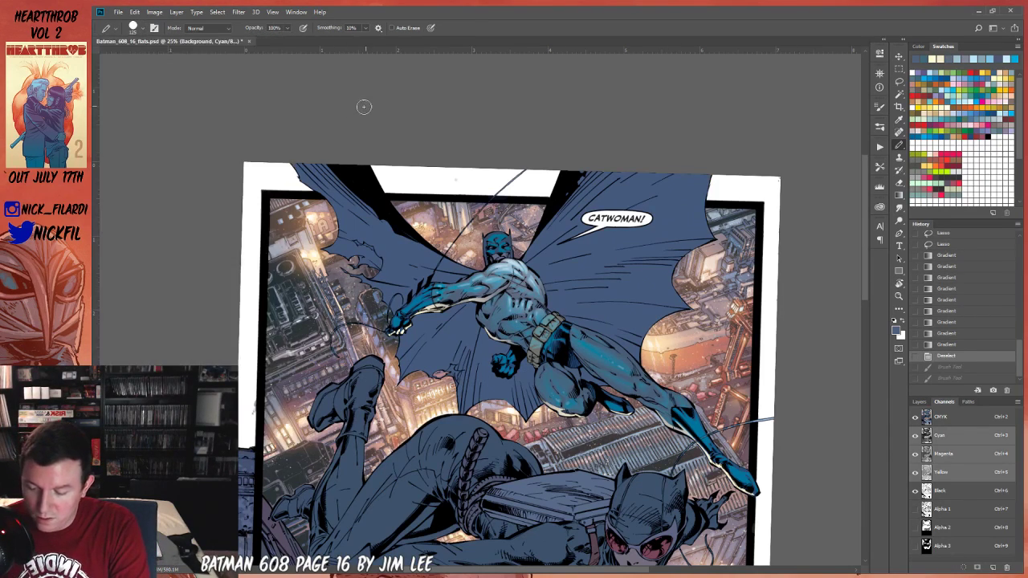
Lasso shadow shapes along the undersides of Batman's arm, chest and abdominal muscles.
left_click(900, 80)
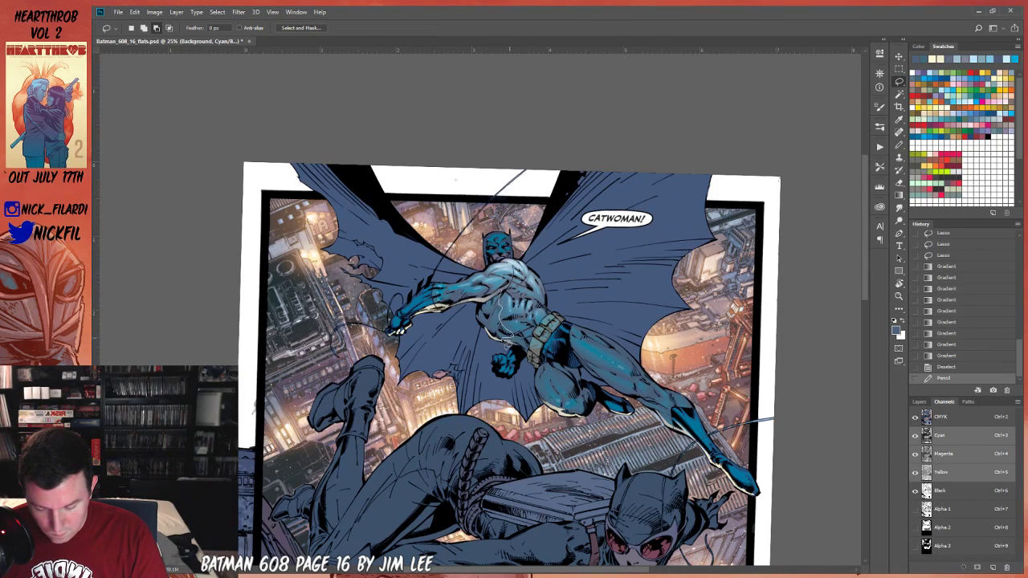
left_click_drag(485, 310, 482, 329)
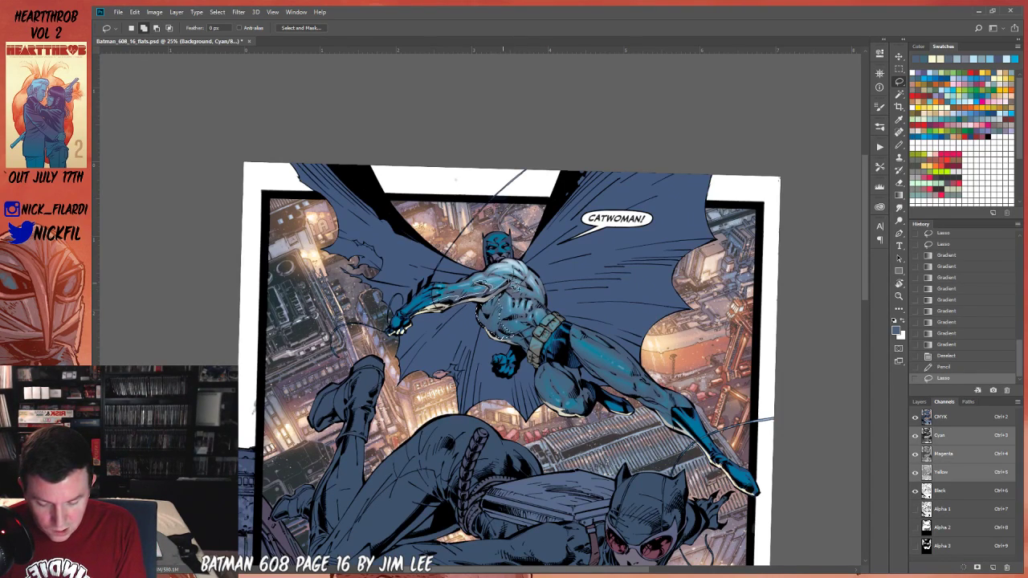
mouse_move(494, 265)
left_mouse_down()
mouse_move(522, 261)
mouse_move(546, 280)
left_mouse_up()
mouse_move(489, 297)
left_mouse_down()
mouse_move(509, 289)
mouse_move(526, 317)
mouse_move(553, 304)
mouse_move(530, 314)
left_mouse_up()
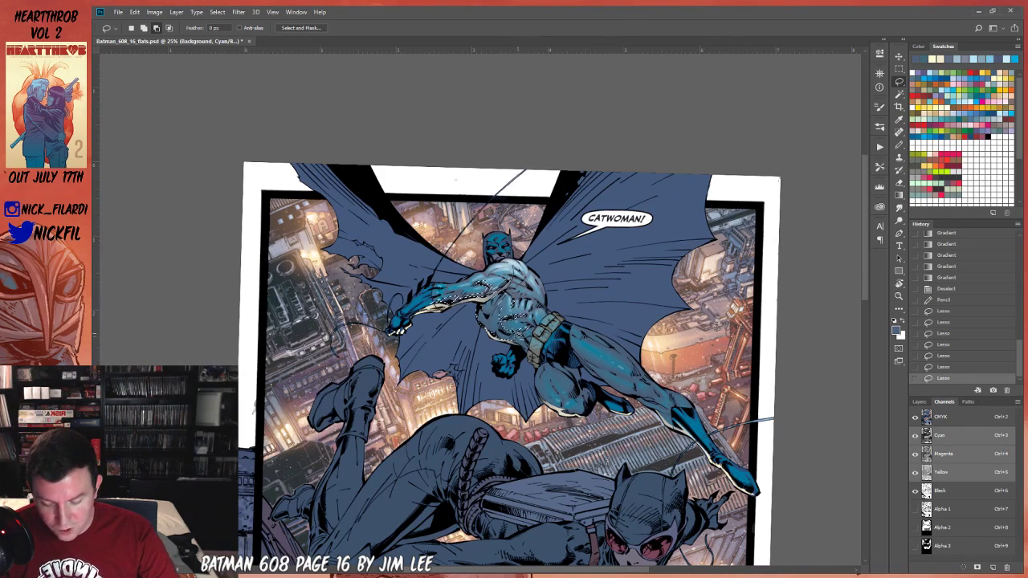
left_click_drag(528, 353, 528, 334)
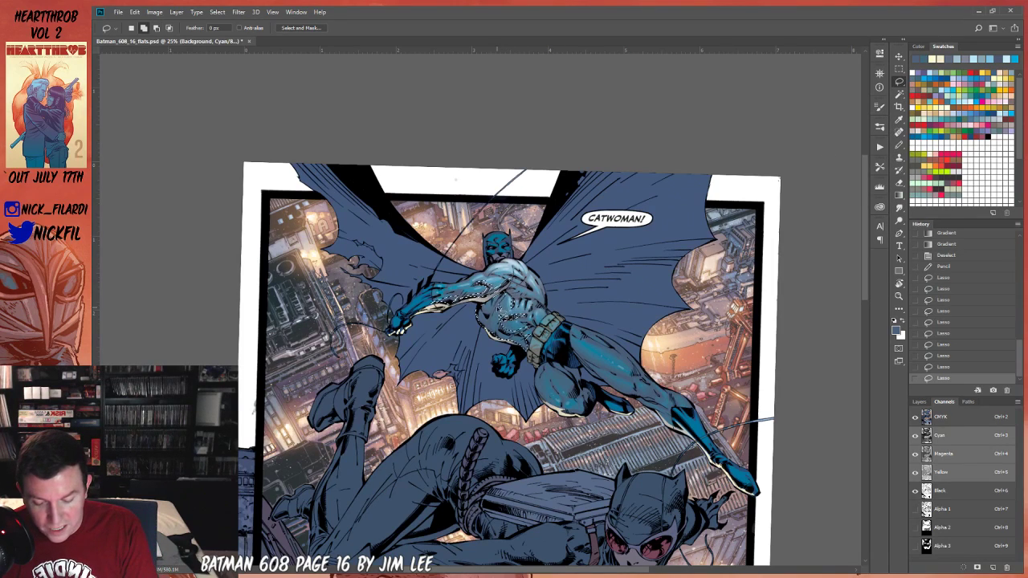
left_click_drag(501, 314, 520, 272)
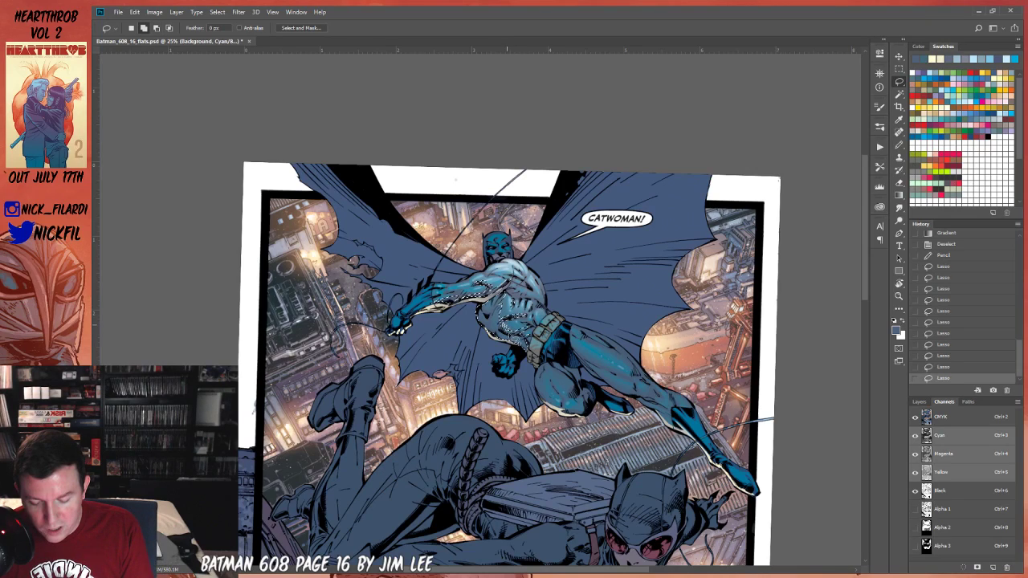
Darken the selected arm and torso shadows with slate-blue radial gradients in Multiply mode at 100% opacity, and deselect.
left_click(898, 195)
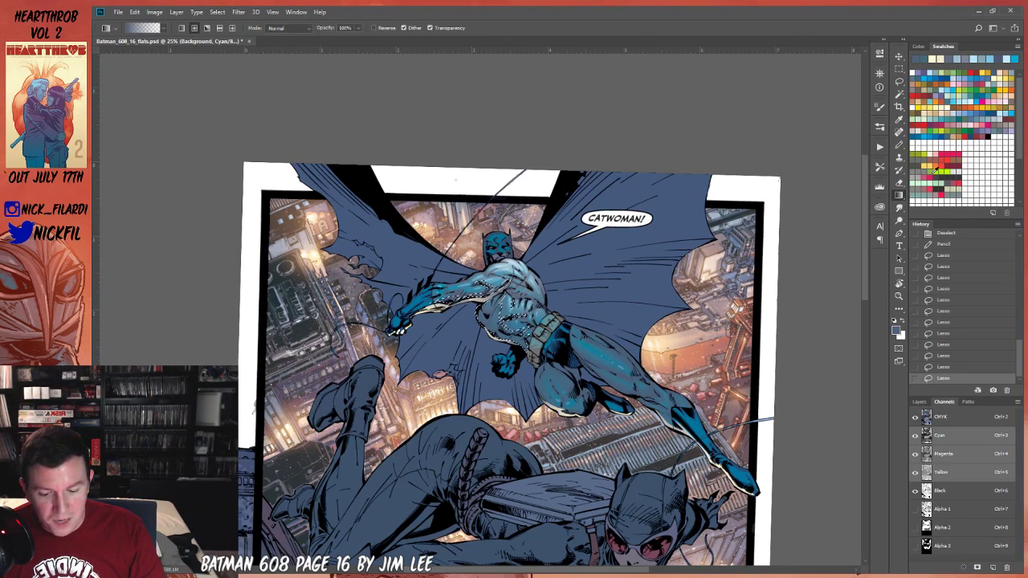
left_click_drag(468, 353, 533, 259)
key("ctrl+z")
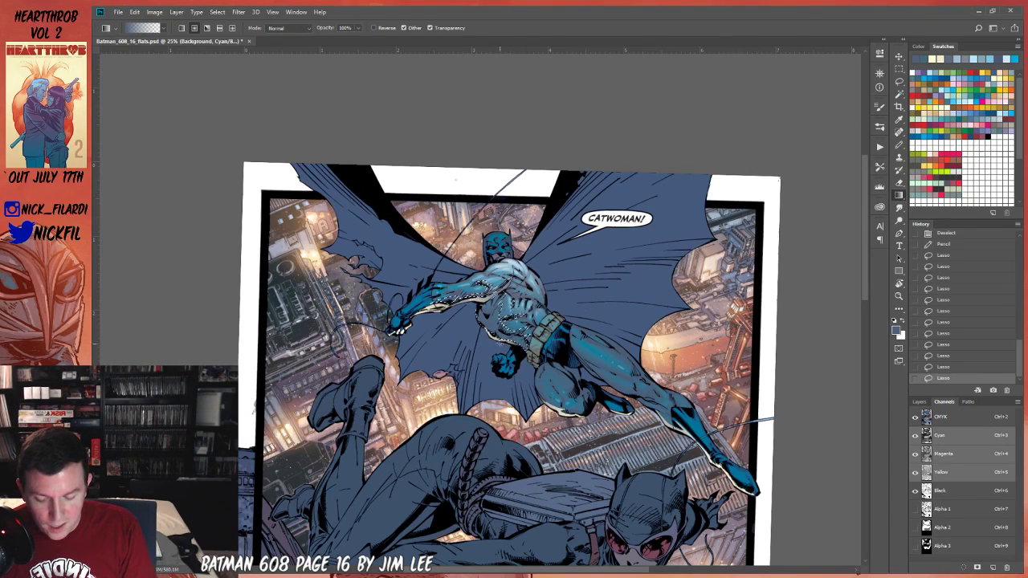
left_click(281, 28)
left_click(301, 82)
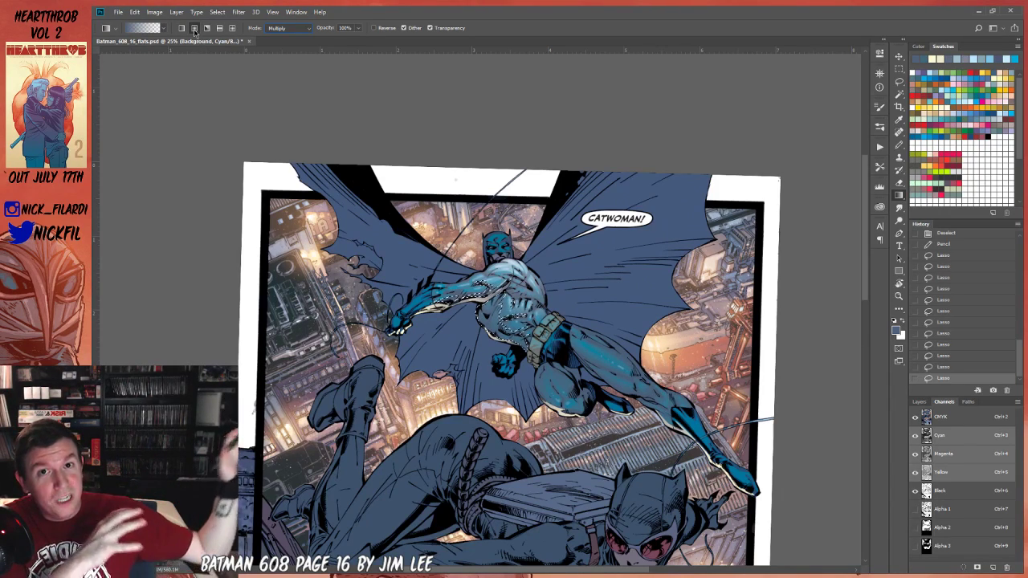
left_click_drag(461, 377, 462, 378)
key("ctrl+d")
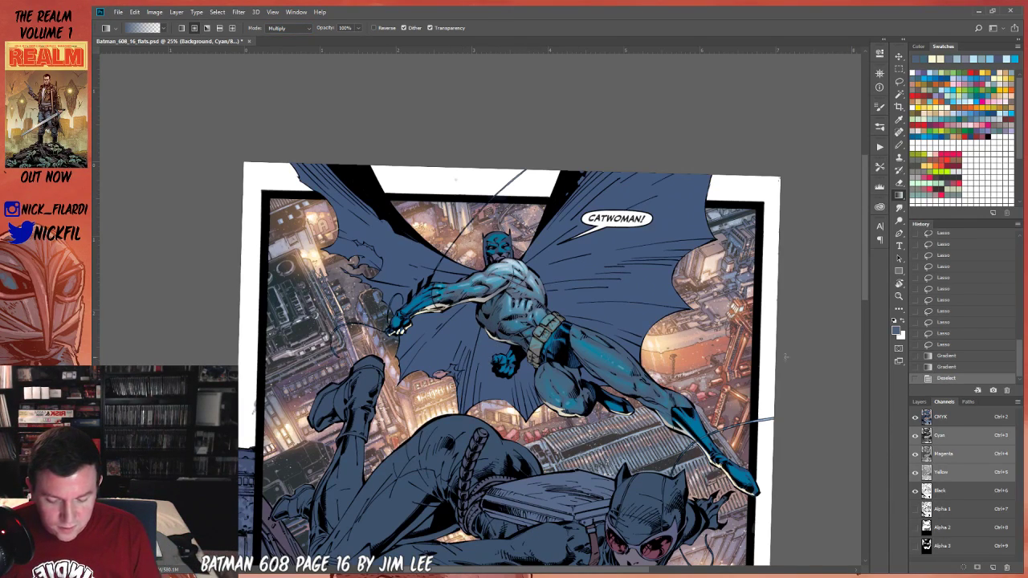
Blend the torso shading with pencil strokes in sampled blues at 50% and 30% opacity, and touch up the shoulder highlight in white.
left_click(899, 283)
mouse_move(785, 310)
left_mouse_down()
mouse_move(812, 357)
mouse_move(797, 360)
left_mouse_up()
left_click(899, 145)
key("5")
left_click(517, 369, "alt")
mouse_move(517, 366)
left_mouse_down()
mouse_move(517, 352)
mouse_move(514, 379)
mouse_move(540, 396)
mouse_move(531, 408)
left_mouse_up()
left_click(517, 366, "alt")
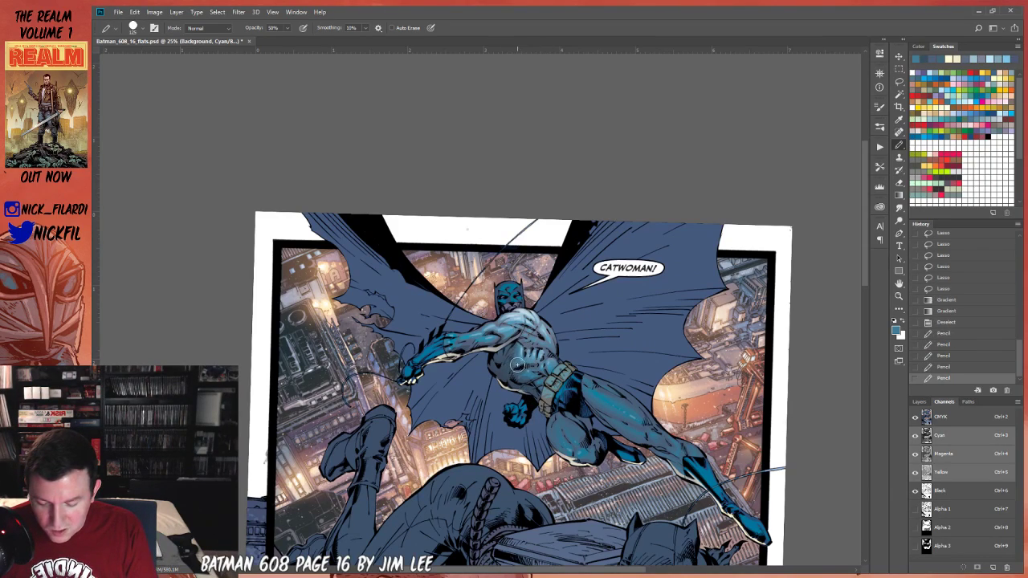
key("3")
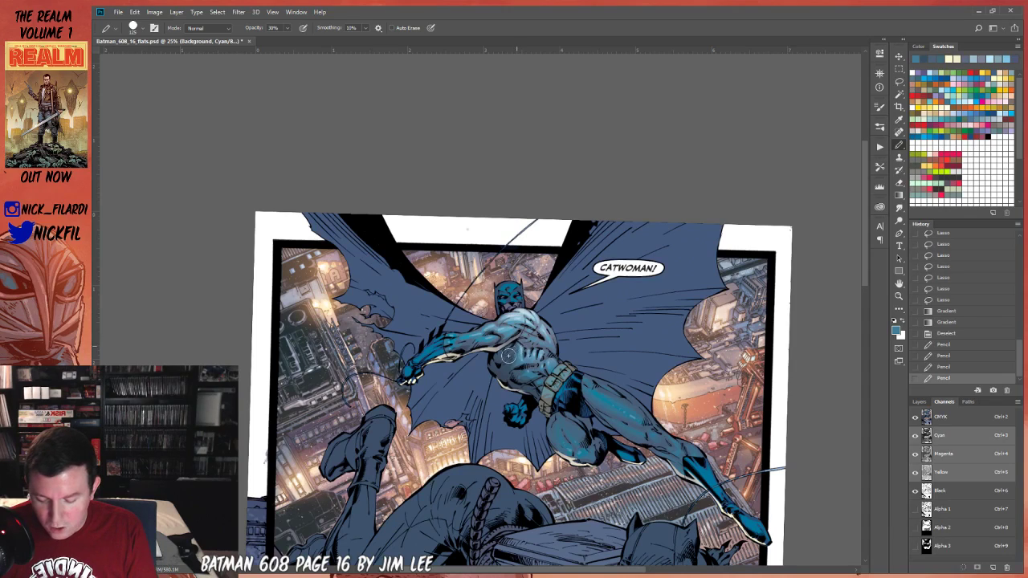
left_click_drag(513, 353, 506, 368)
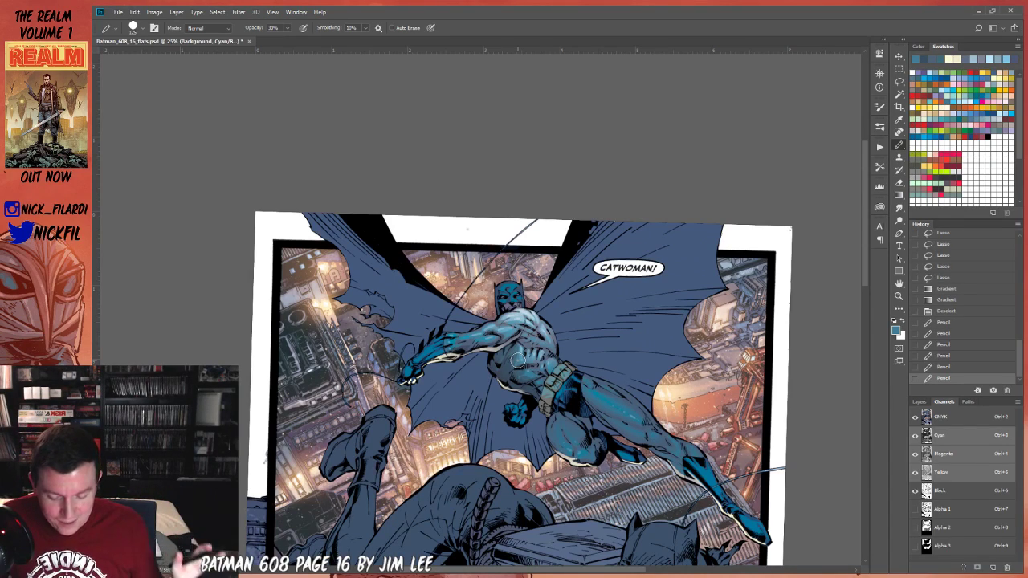
left_click(919, 139)
left_click_drag(533, 313, 506, 321)
Lasso the grey suit areas of Batman's arm, torso and legs into one selection.
key("space")
left_click_drag(700, 444, 673, 411)
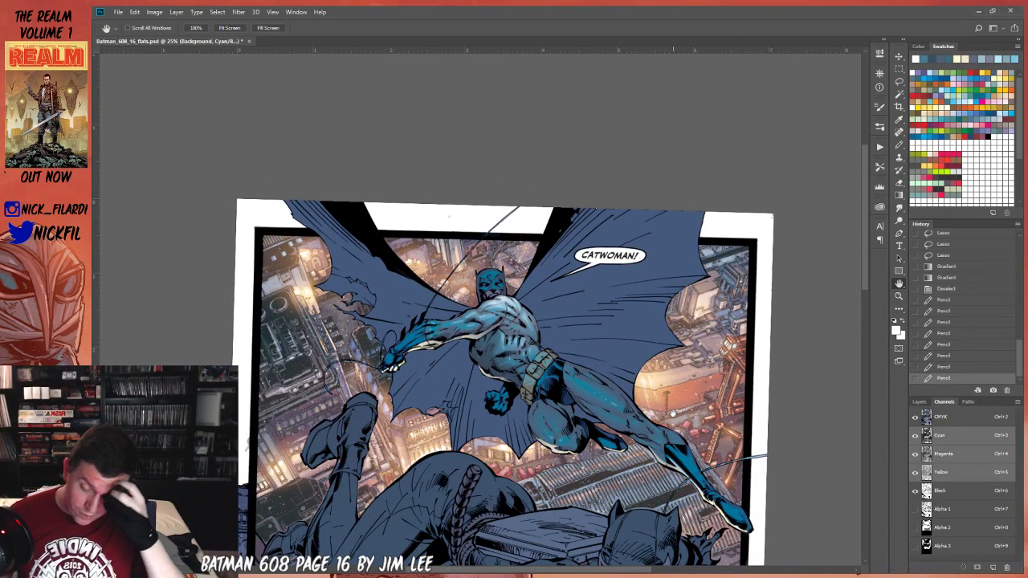
left_click(897, 80)
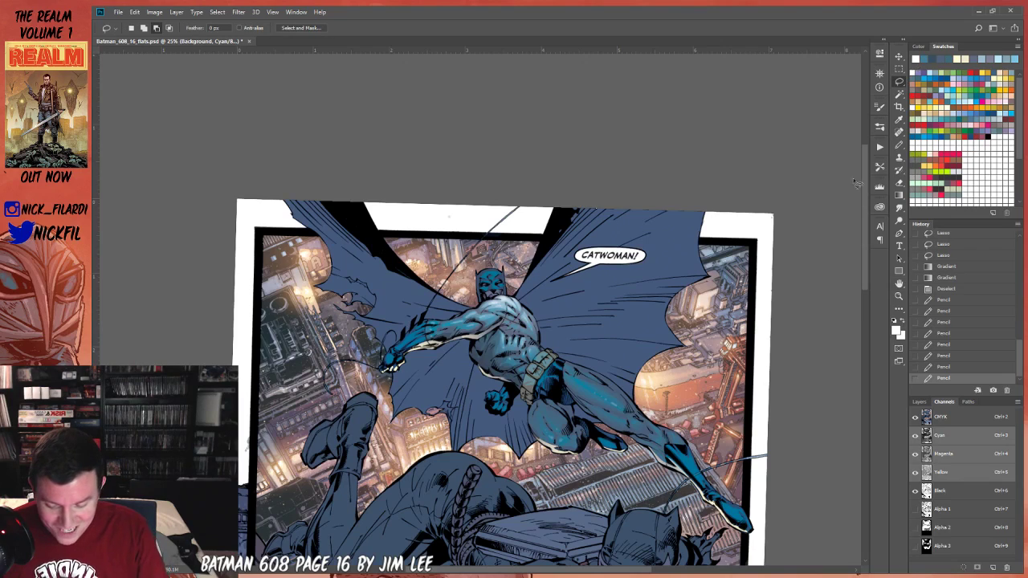
mouse_move(442, 323)
left_mouse_down()
mouse_move(436, 347)
mouse_move(453, 326)
mouse_move(440, 299)
mouse_move(475, 330)
mouse_move(485, 316)
mouse_move(512, 322)
mouse_move(503, 321)
mouse_move(475, 371)
mouse_move(542, 328)
mouse_move(522, 297)
mouse_move(474, 308)
mouse_move(526, 297)
left_mouse_up()
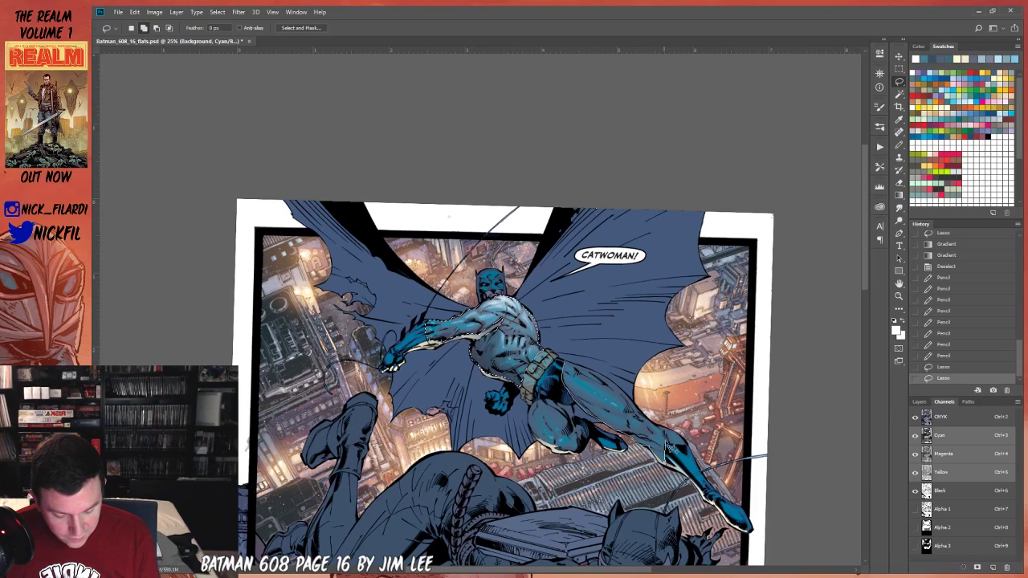
mouse_move(666, 434)
left_mouse_down()
mouse_move(625, 385)
mouse_move(568, 354)
left_mouse_up()
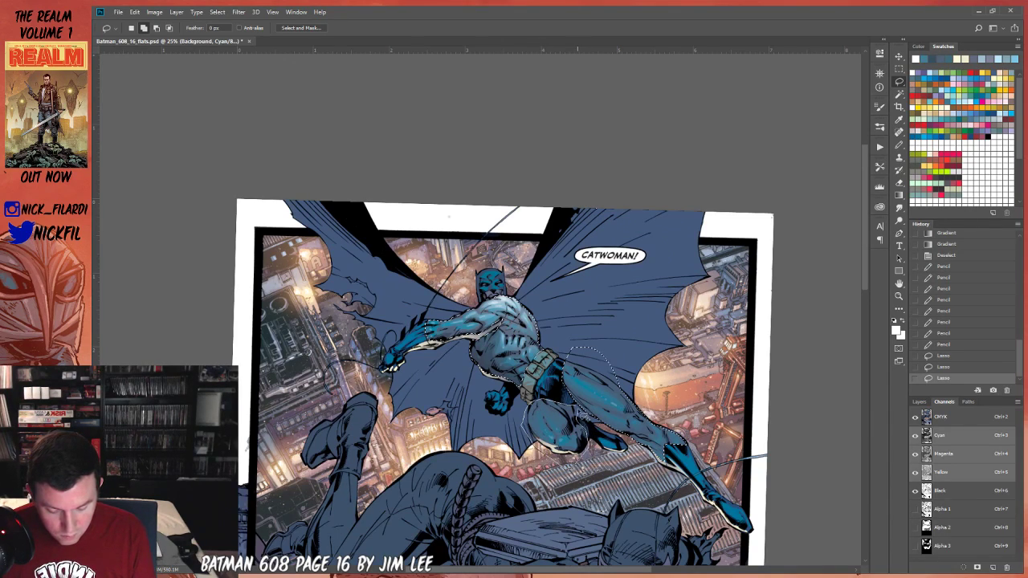
Subtract the cape, page margin and city background from the suit selection with the Magic Wand, using the Alpha 2 channel for the background.
key("w")
left_click(659, 324, "alt")
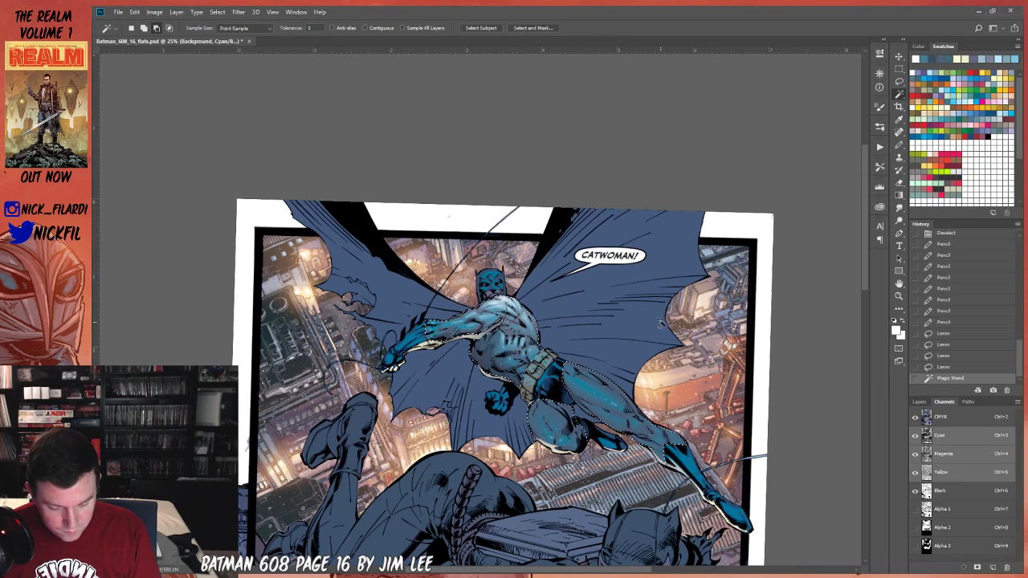
left_click(763, 446, "alt")
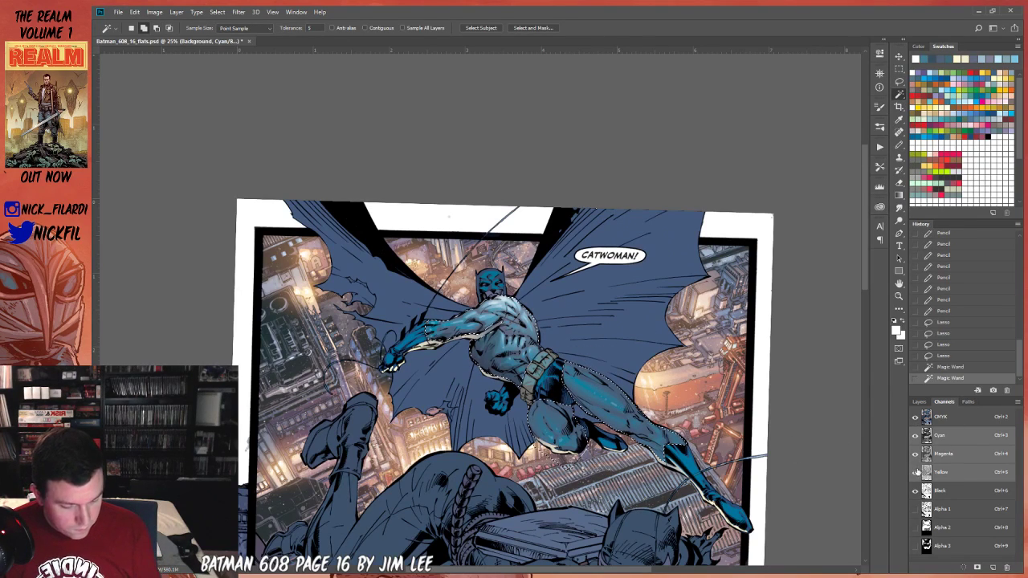
left_click(951, 527)
left_click(568, 462, "alt")
left_click(664, 496, "alt")
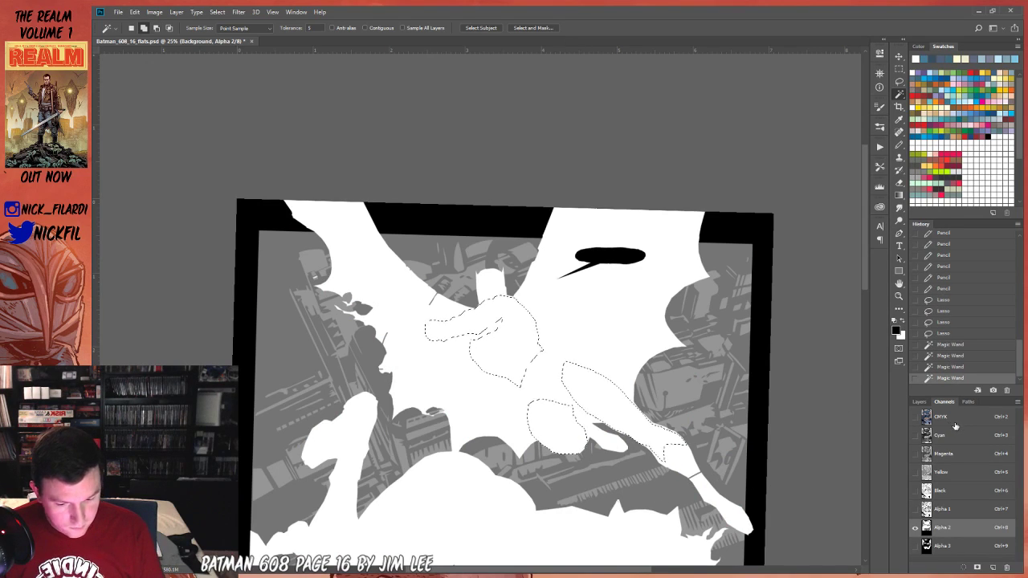
left_click(951, 419)
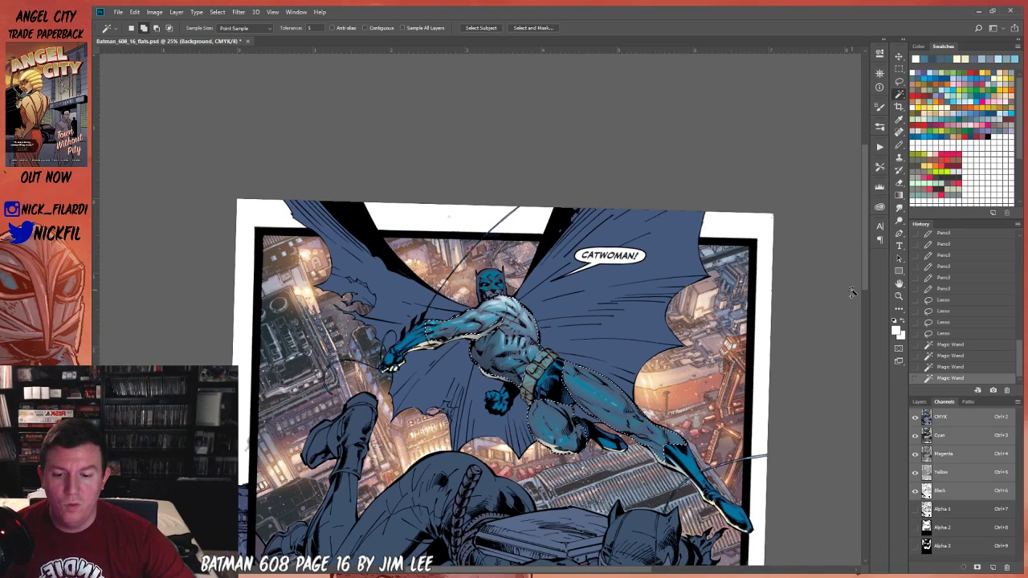
Desaturate the selected suit areas with a Hue/Saturation adjustment of -62 saturation.
key("ctrl+u")
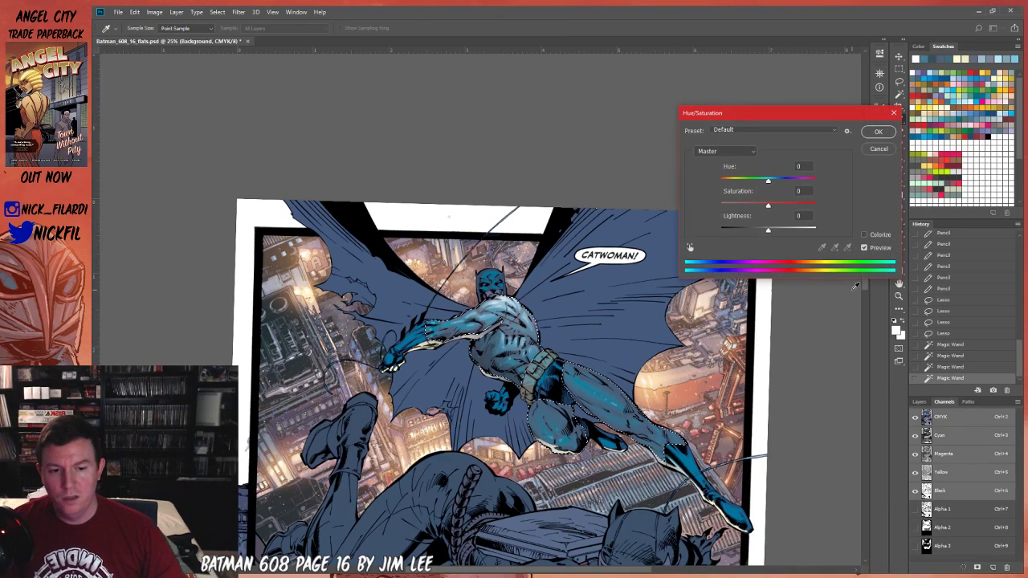
left_click(736, 206)
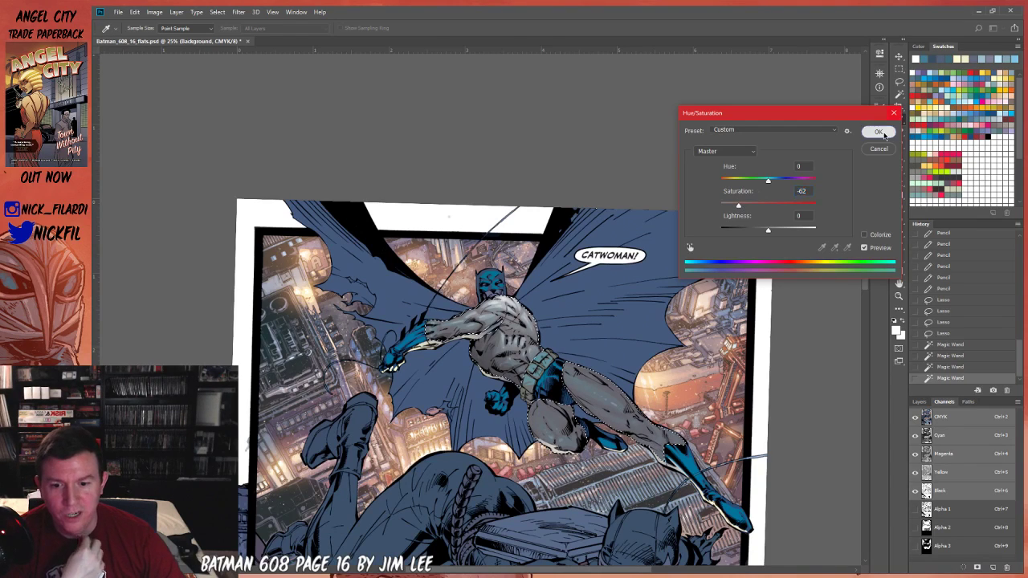
left_click(878, 132)
Cool the selected suit's midtones with a Color Balance of -34 cyan/red, 0 magenta/green and +19 yellow/blue.
key("ctrl+b")
left_click(852, 346)
left_click(877, 370)
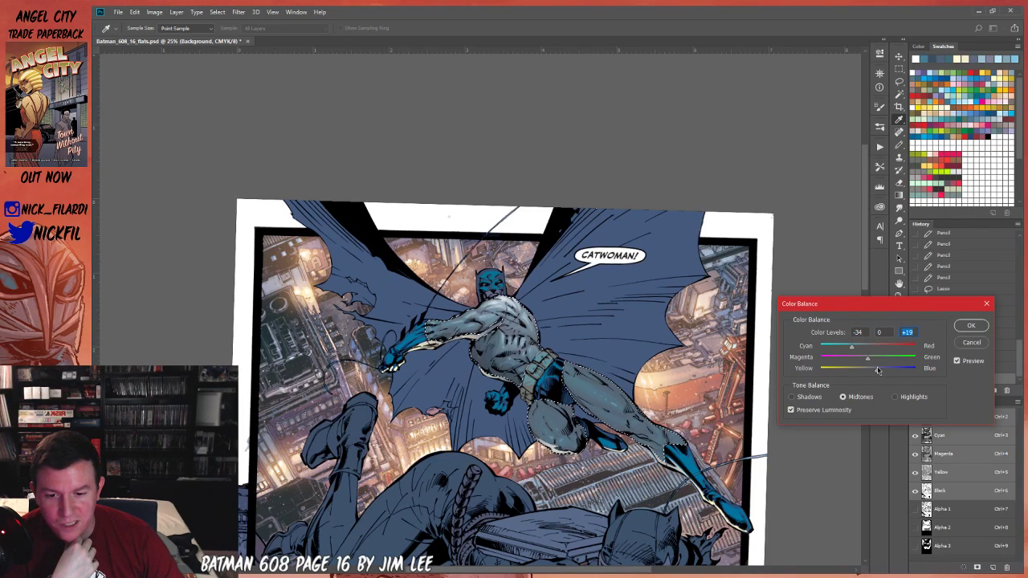
left_click(966, 326)
key("w")
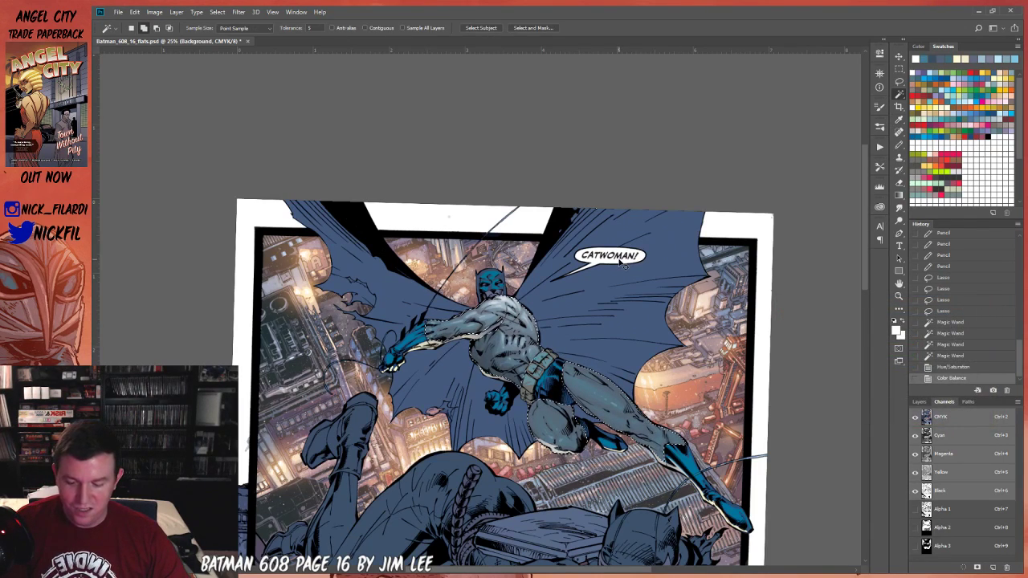
Examine the greyer Batman suit against the cape, Catwoman and the city at full-panel and closer views.
key("z")
left_click(525, 207, "alt")
left_click_drag(556, 276, 553, 231)
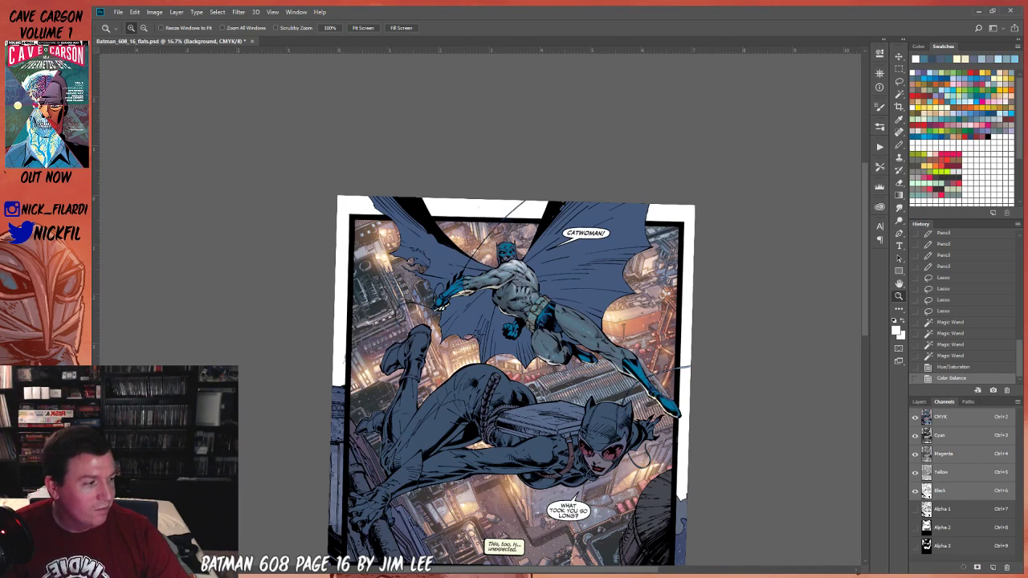
left_click(596, 278)
left_click_drag(612, 311, 650, 297)
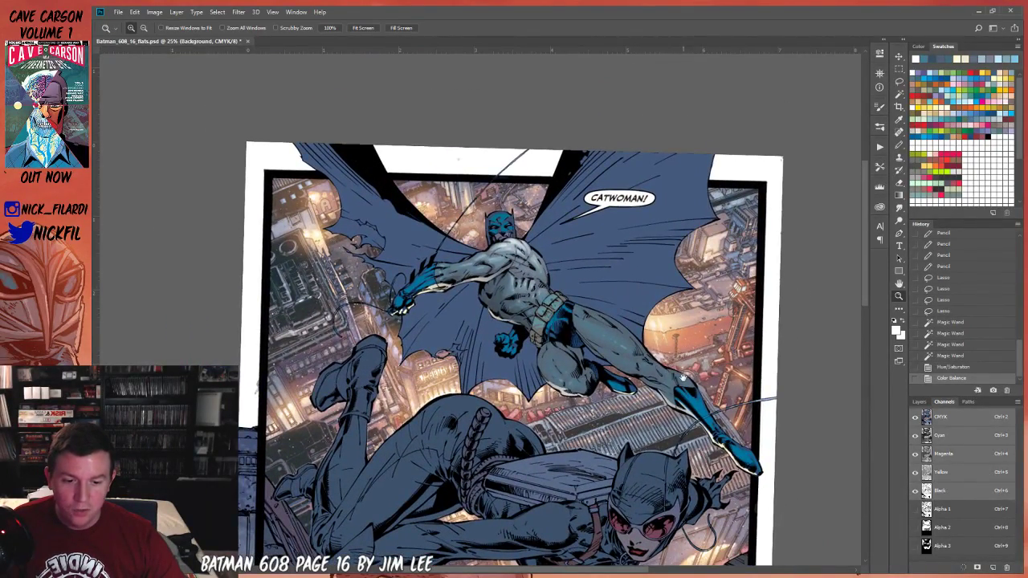
left_click_drag(682, 377, 597, 316)
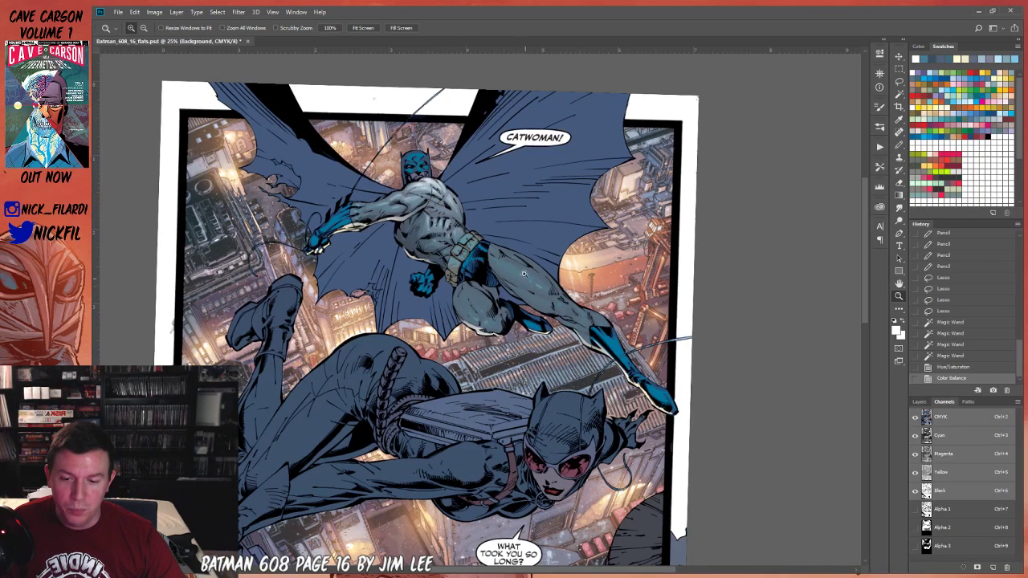
left_click_drag(502, 251, 596, 342)
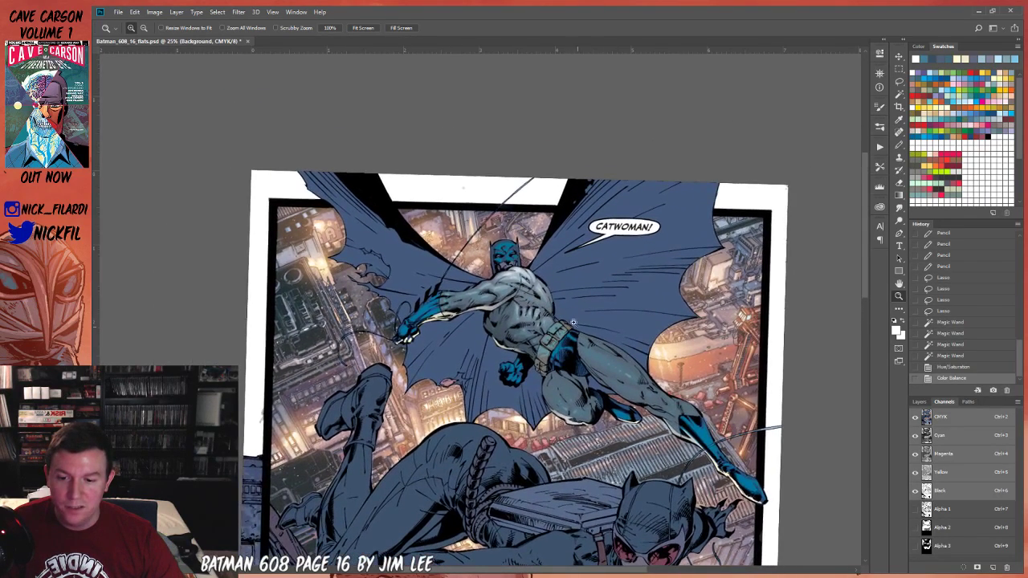
left_click(549, 280, "alt")
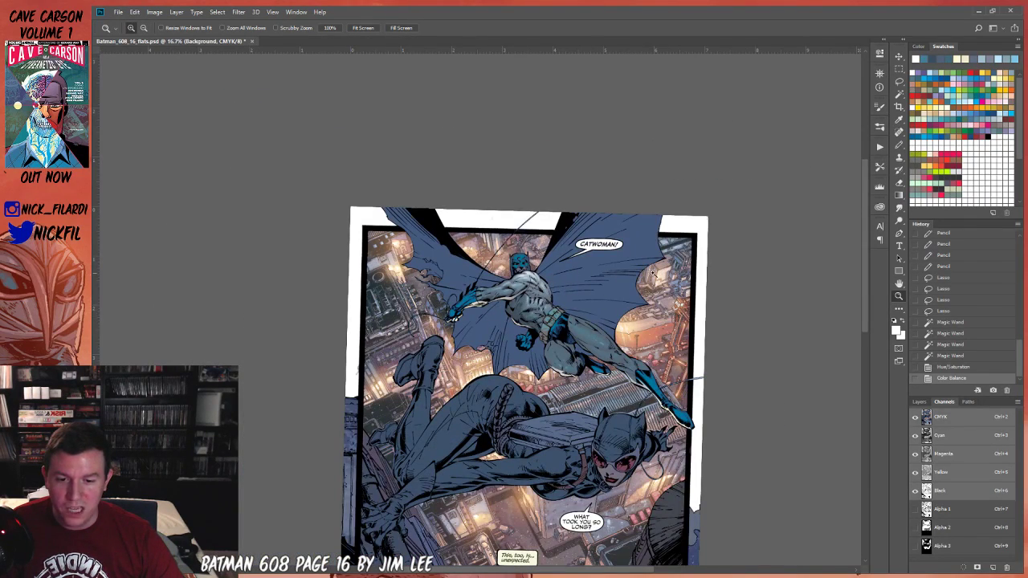
left_click(582, 247)
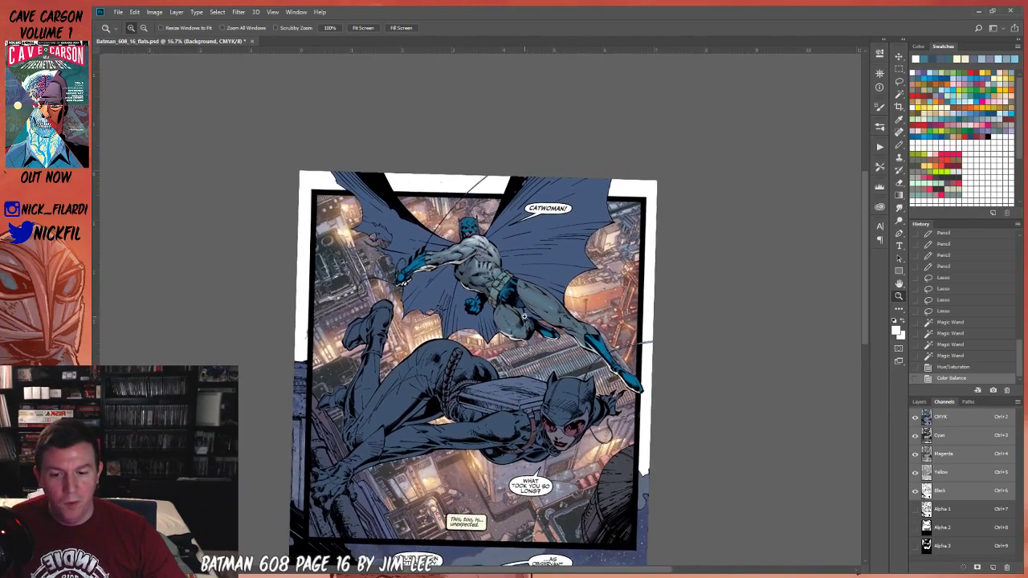
Isolate the Black channel and select all its non-white line art by subtracting white from a full-canvas selection with the Magic Wand.
left_click(502, 288)
left_click(506, 290)
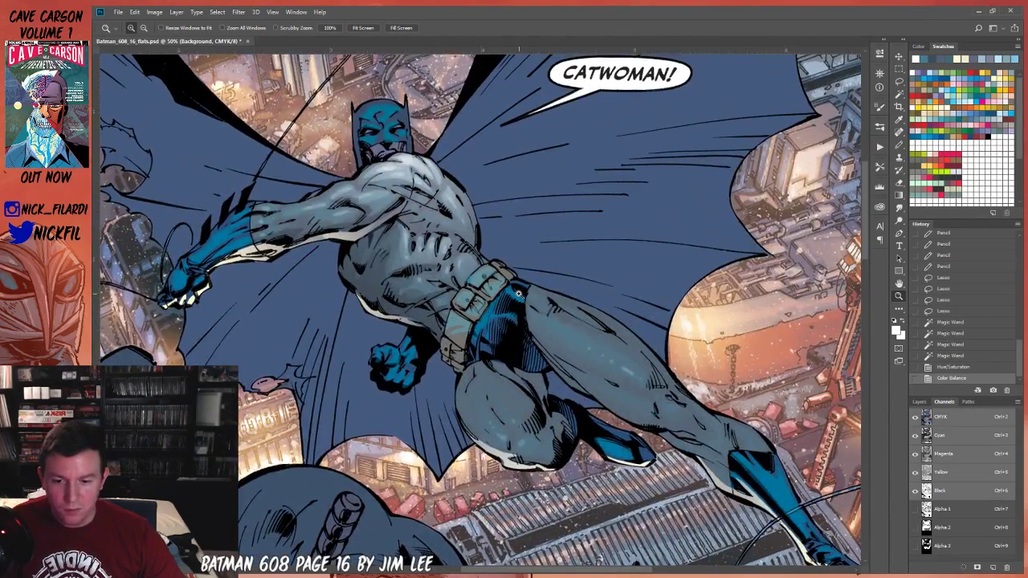
left_click(518, 294)
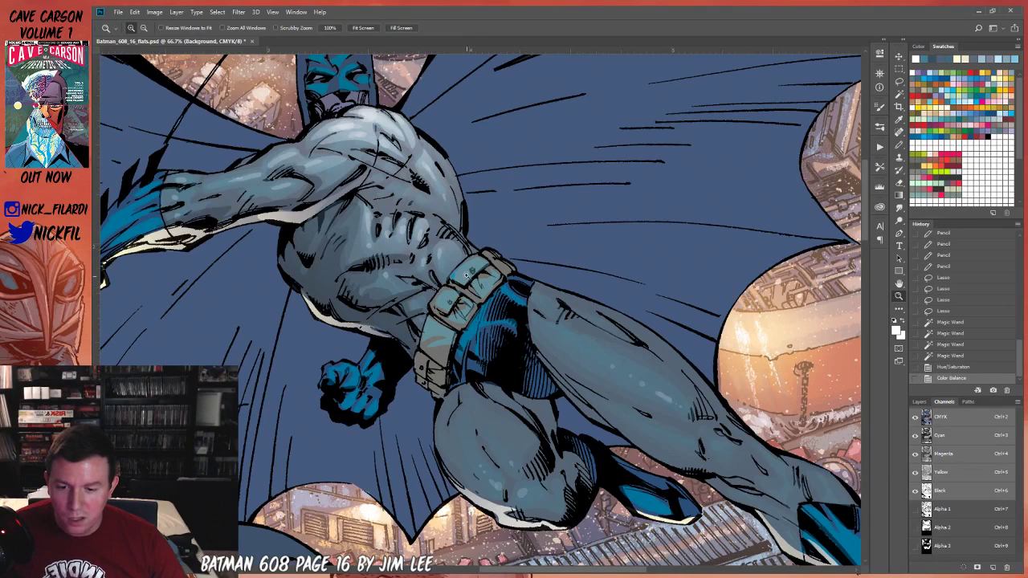
left_click(466, 276)
left_click(465, 273)
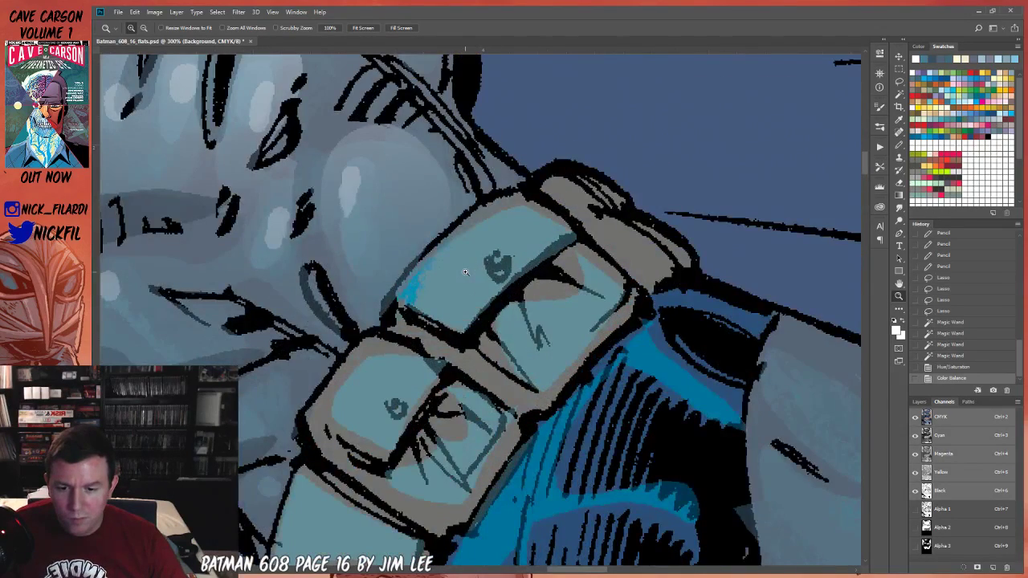
left_click(941, 490)
key("w")
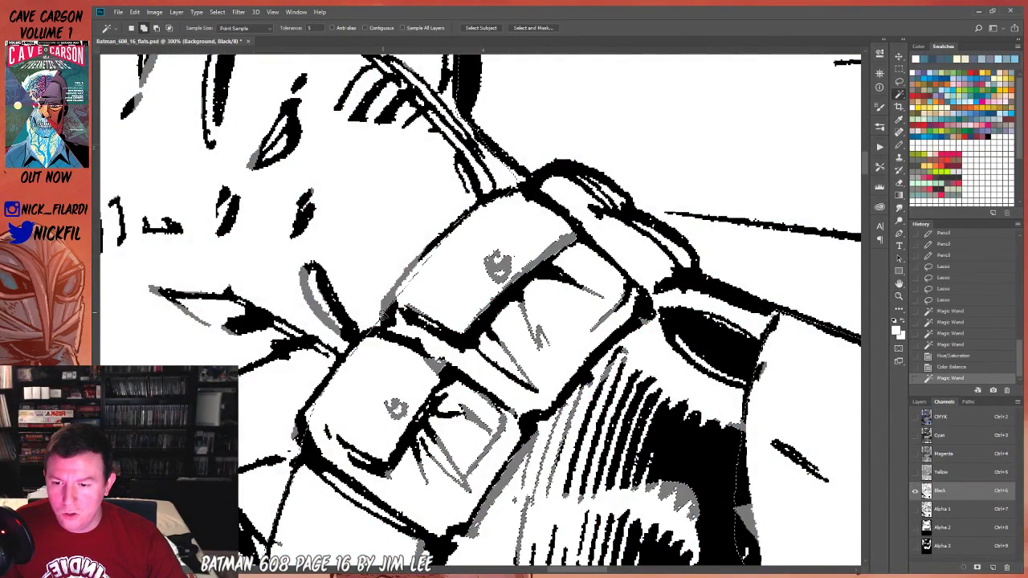
key("ctrl+minus")
key("ctrl+a")
left_click(402, 247)
Try to fill all the selected line art with black in the Black channel, undo the fill, and check the composite and layers.
key("z")
key("ctrl+minus")
key("ctrl+minus")
key("ctrl+minus")
key("ctrl+minus")
key("ctrl+minus")
scroll(482, 321, "down", 5)
key("b")
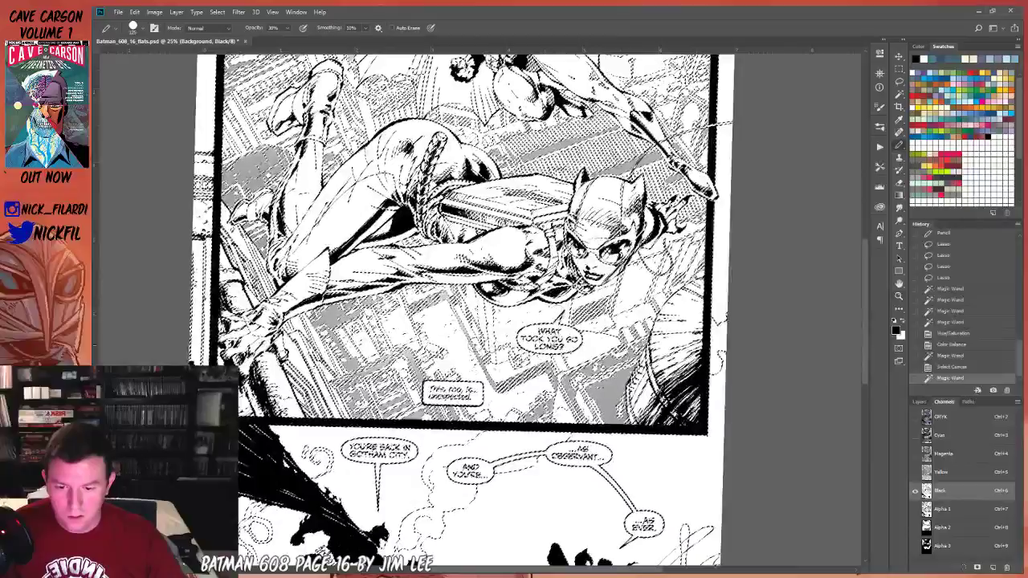
scroll(466, 309, "up", 5)
key("alt+BackSpace")
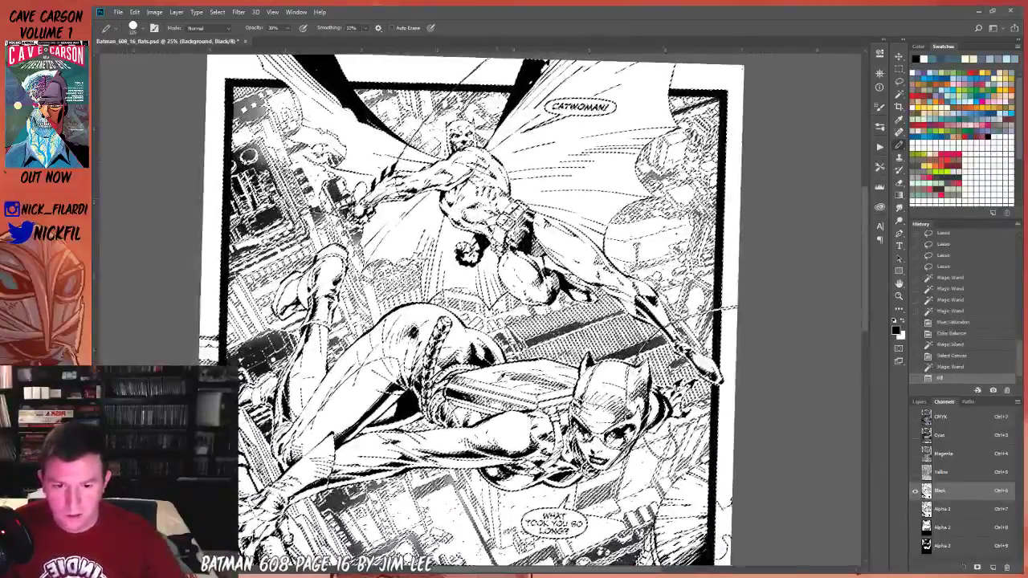
key("ctrl+z")
left_click(941, 416)
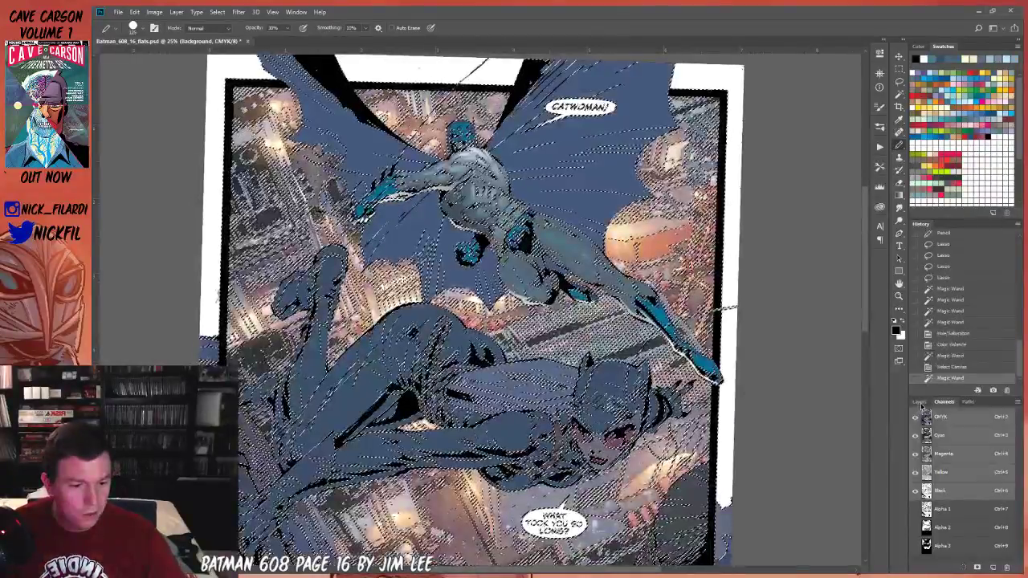
left_click(919, 402)
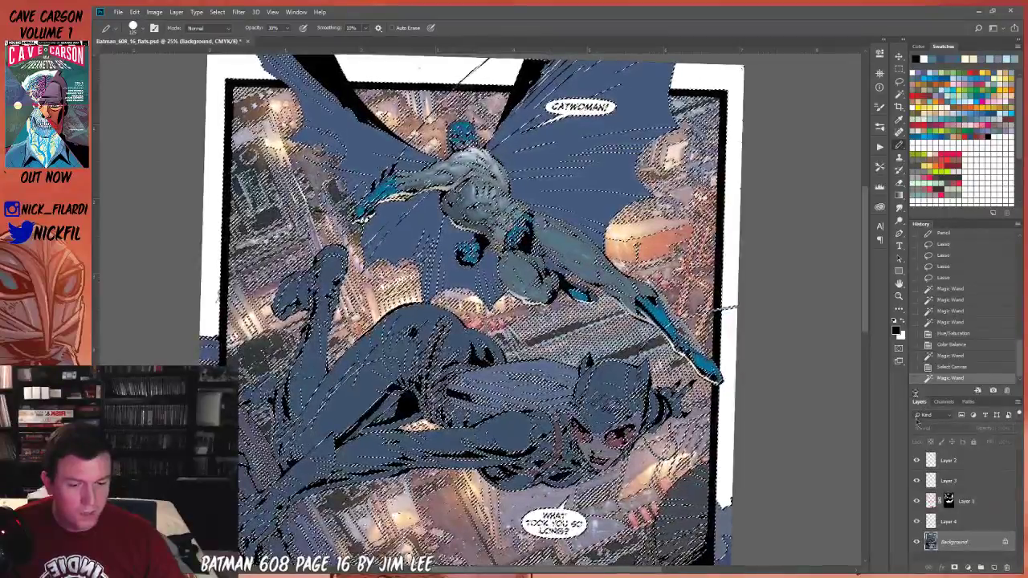
left_click(943, 401)
left_click(941, 490)
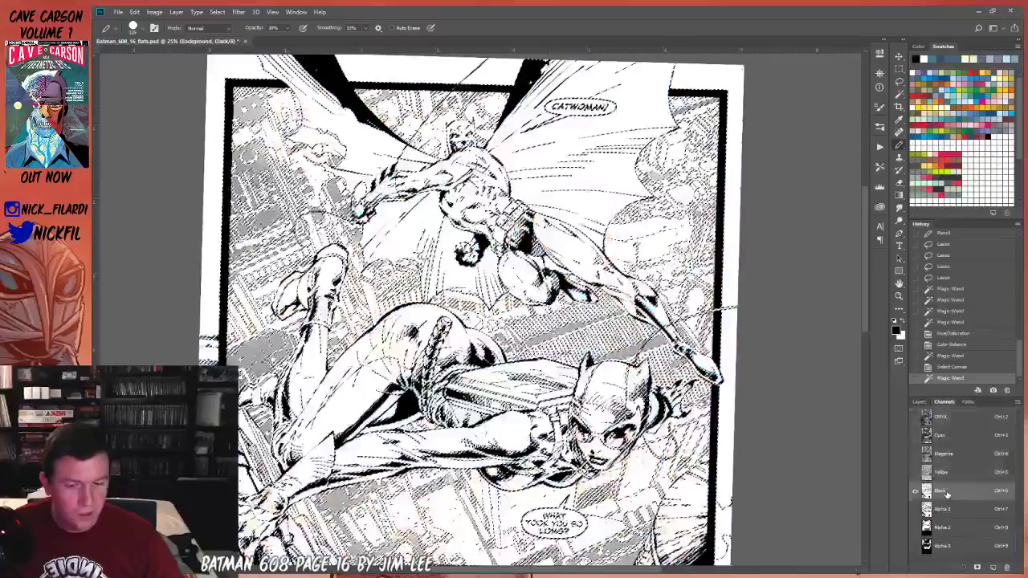
Paint the grey line art on Batman's torso and hips solid black in the Black channel with the Pencil at 100% opacity.
key("z")
left_click(448, 162)
left_click_drag(571, 271, 513, 351)
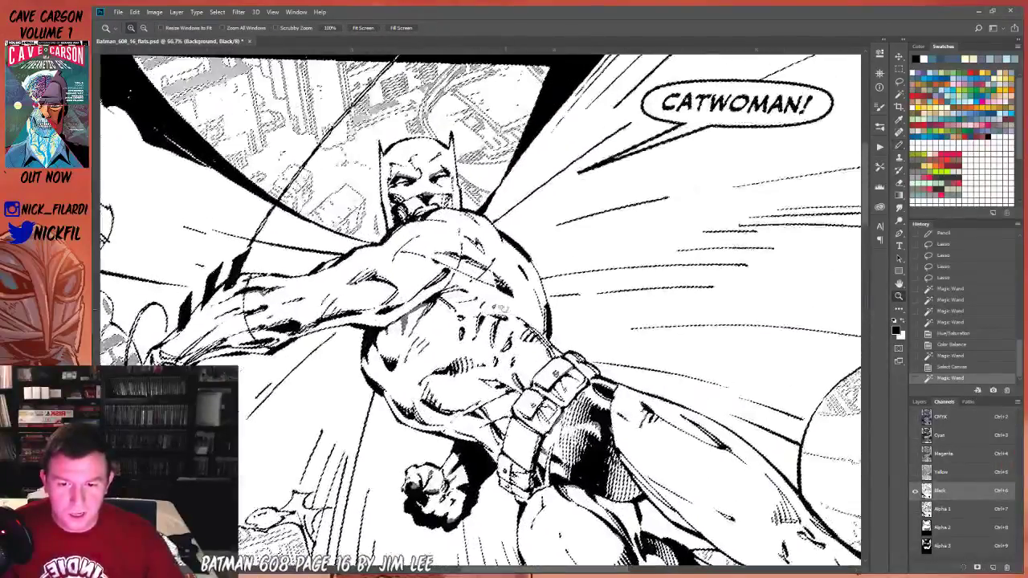
key("b")
key("0")
left_click(410, 309)
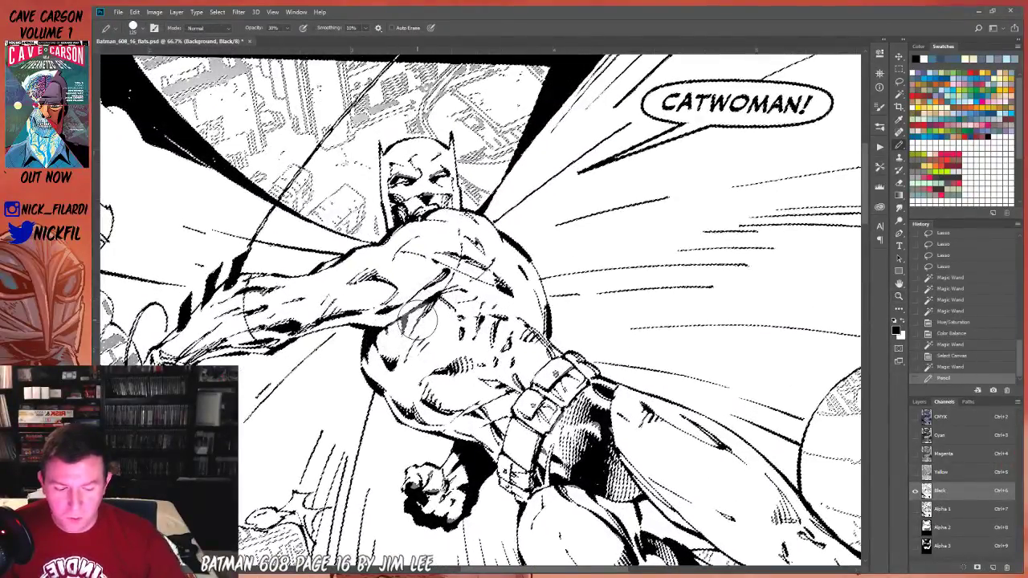
left_click(488, 409)
left_click(623, 433)
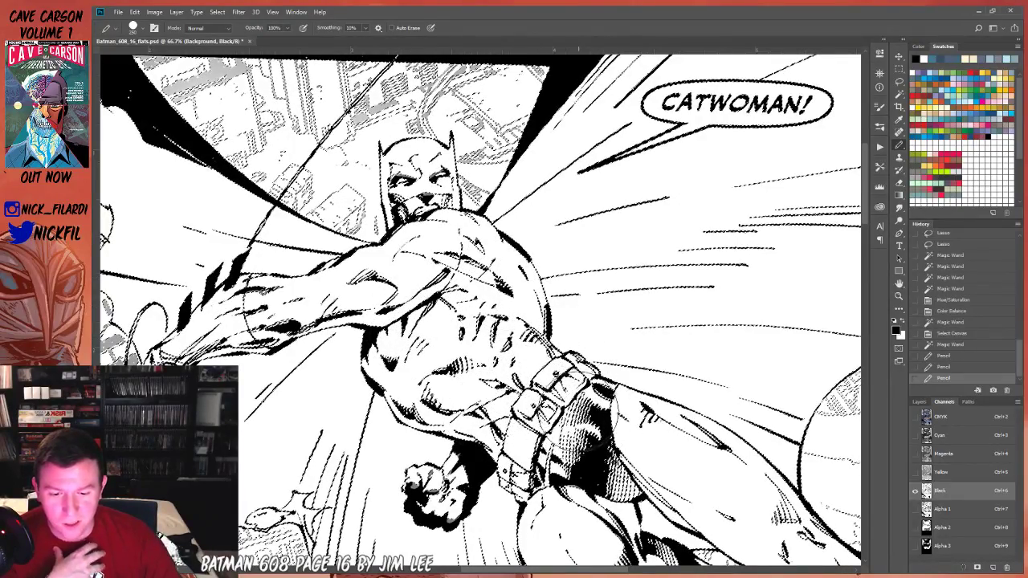
Blacken the remaining grey lines on Batman's arm, chest and shoulder with larger Pencil strokes.
left_click(417, 281)
left_click(397, 289)
left_click(380, 295)
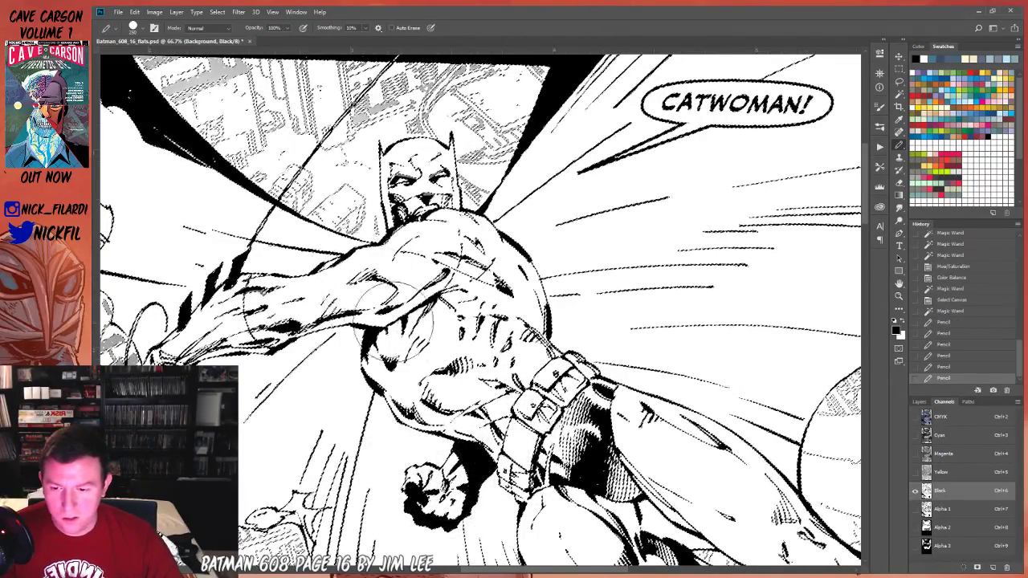
left_click(321, 323)
left_click(437, 309)
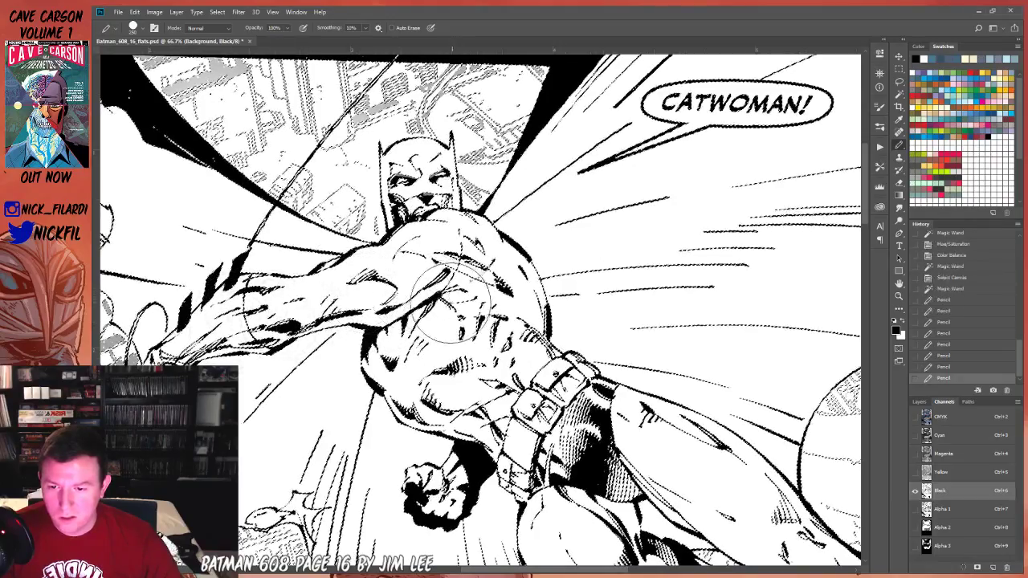
left_click(554, 297)
left_click_drag(554, 297, 541, 272)
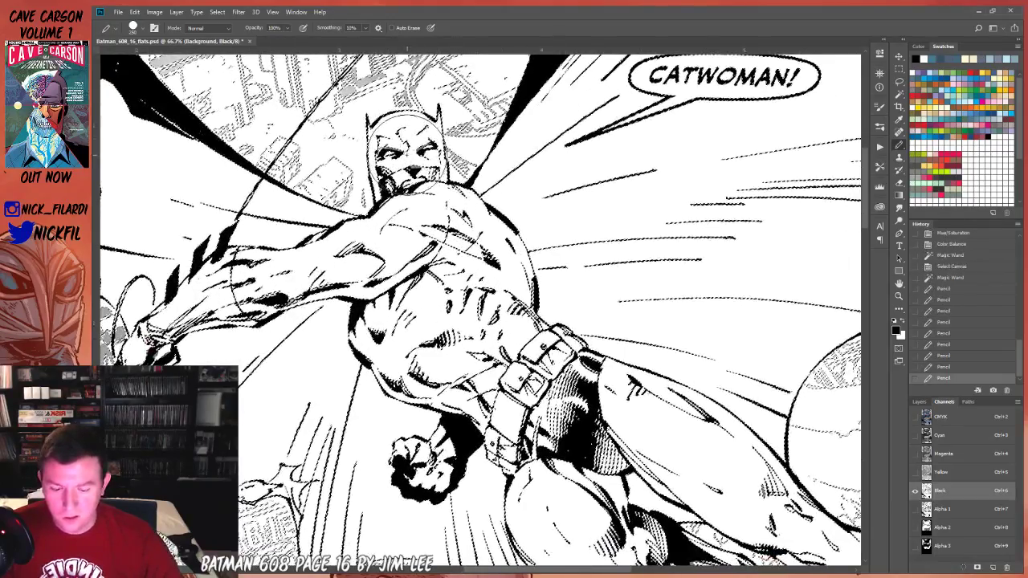
left_click(412, 225)
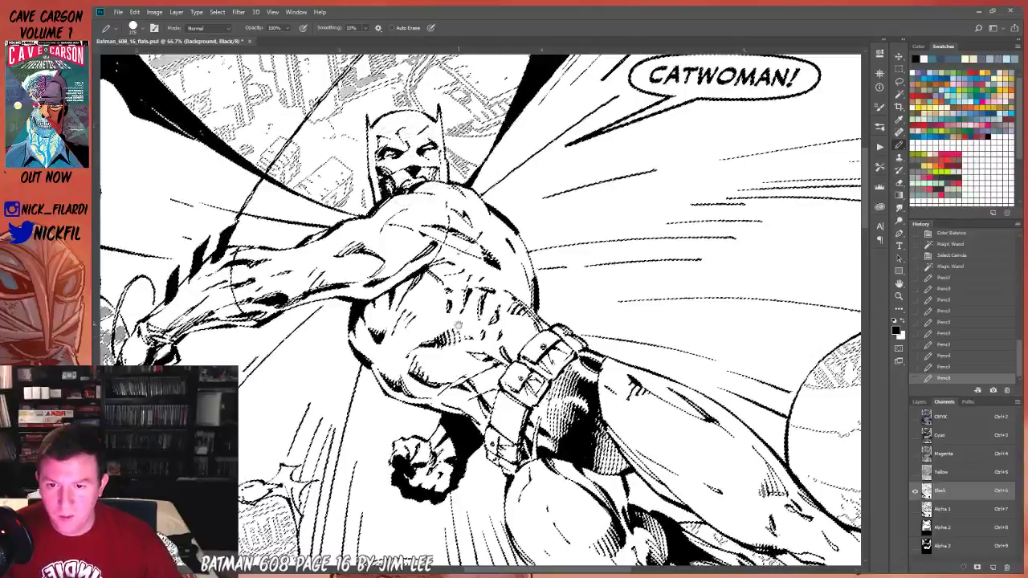
Remove the light grey background line art around Batman's extended boot from the selection with the Magic Wand.
left_click_drag(562, 449, 442, 225)
mouse_move(729, 351)
left_mouse_down()
mouse_move(508, 297)
mouse_move(578, 344)
mouse_move(514, 272)
left_mouse_up()
key("z")
left_click(514, 273)
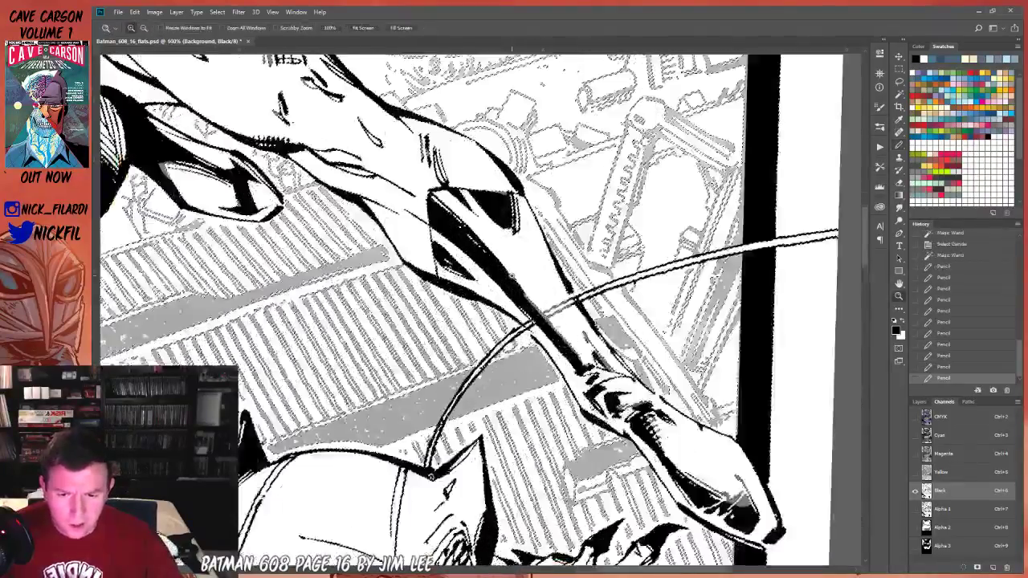
key("w")
left_click(516, 369)
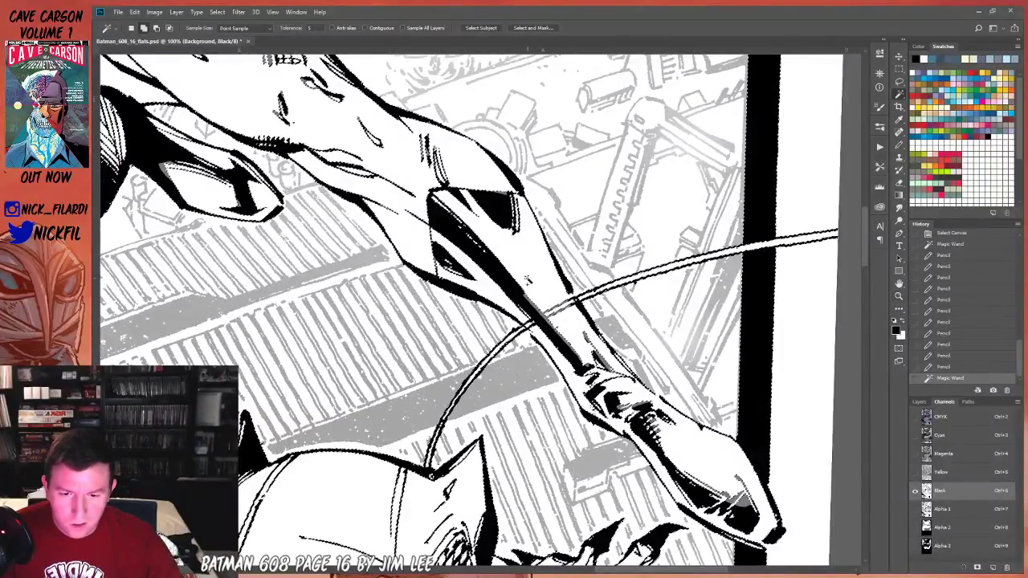
Paint the selected line art on Batman's extended boot and lower leg solid black with the Pencil in the Black channel.
key("b")
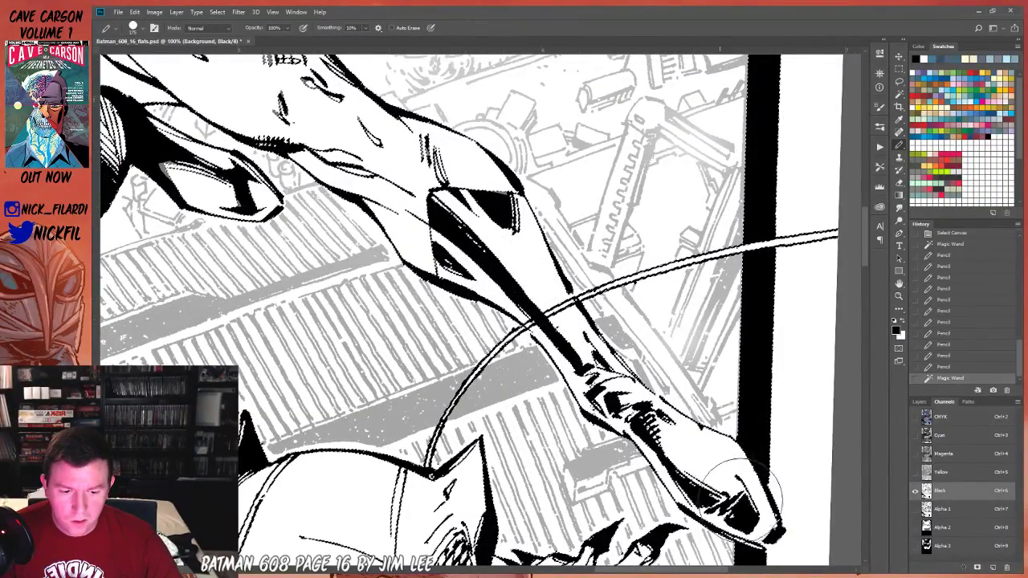
left_click_drag(729, 474, 723, 465)
key("z")
left_click_drag(493, 237, 728, 405)
key("b")
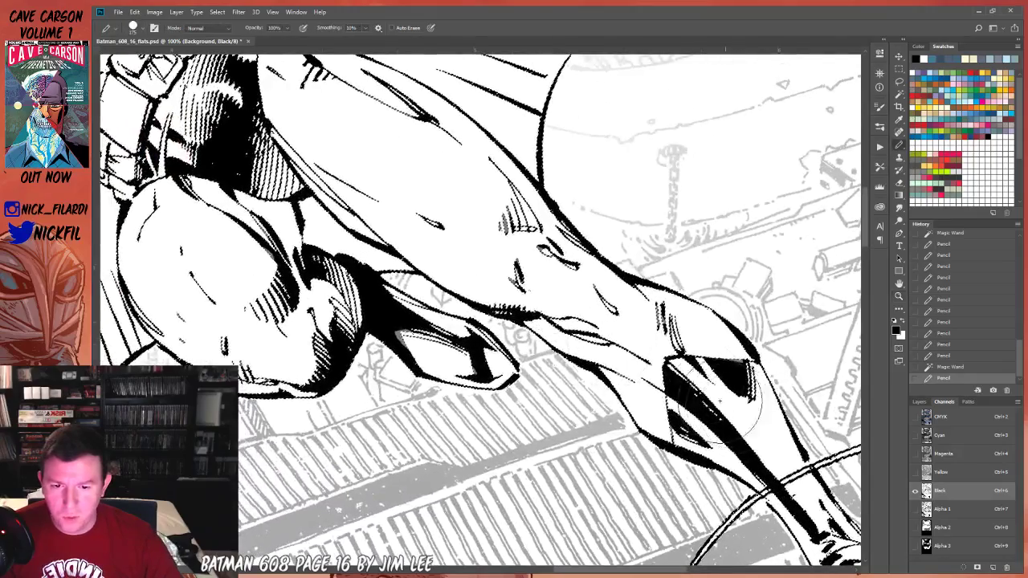
left_click_drag(435, 207, 401, 181)
left_click_drag(352, 144, 512, 286)
left_click_drag(419, 184, 497, 384)
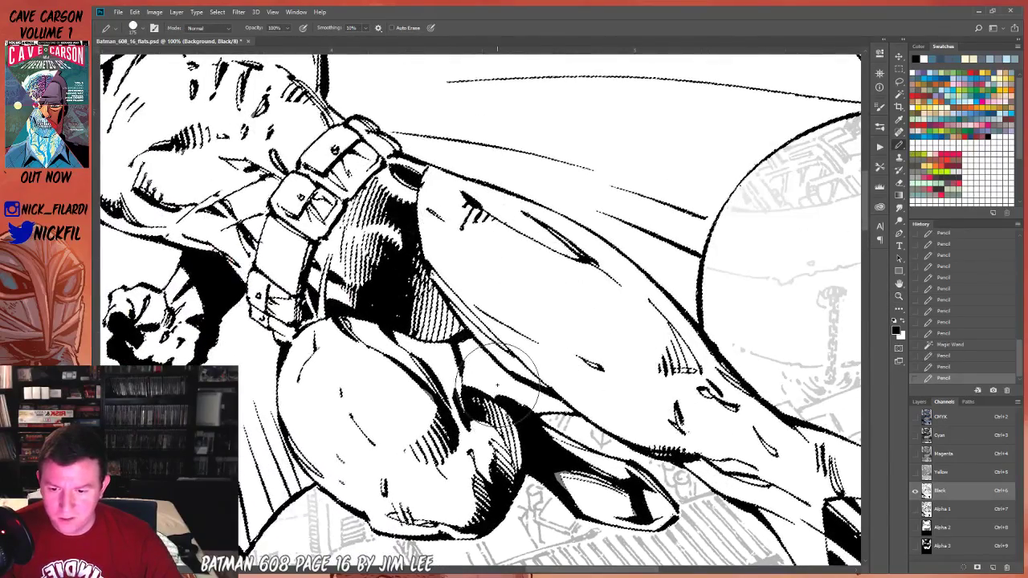
Blacken the remaining grey line art on Batman's thighs, bent leg and upper body with more Pencil strokes.
left_click_drag(481, 455, 491, 472)
mouse_move(595, 526)
left_mouse_down()
mouse_move(788, 497)
mouse_move(627, 415)
left_mouse_up()
left_click_drag(637, 362, 654, 371)
left_click_drag(399, 330, 621, 477)
mouse_move(590, 265)
left_mouse_down()
mouse_move(566, 217)
mouse_move(615, 418)
left_mouse_up()
mouse_move(369, 248)
left_mouse_down()
mouse_move(213, 279)
mouse_move(504, 285)
left_mouse_up()
left_click(348, 243, "alt")
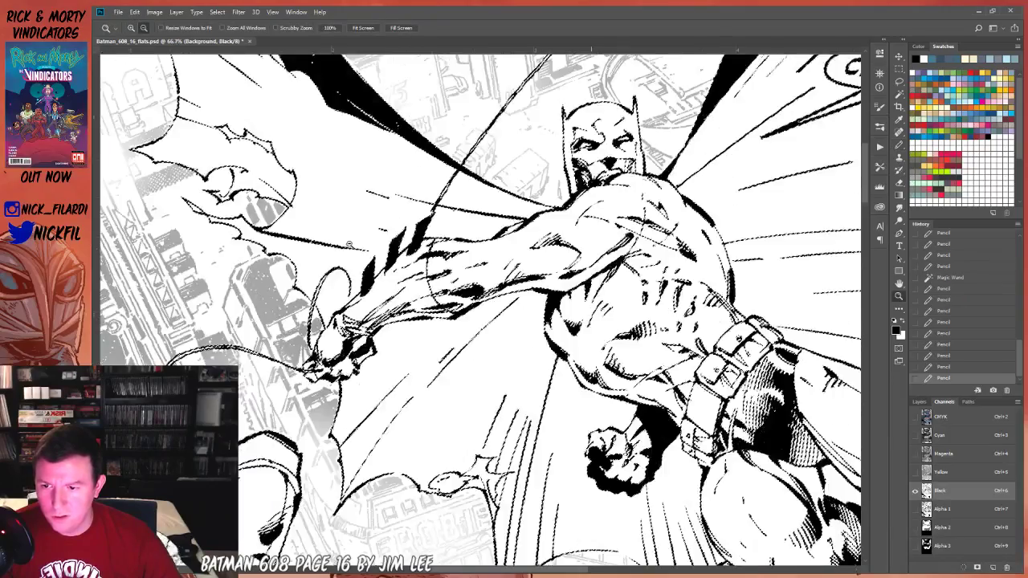
left_click(348, 243, "alt")
left_click_drag(549, 173, 467, 260)
left_click(467, 264, "ctrl")
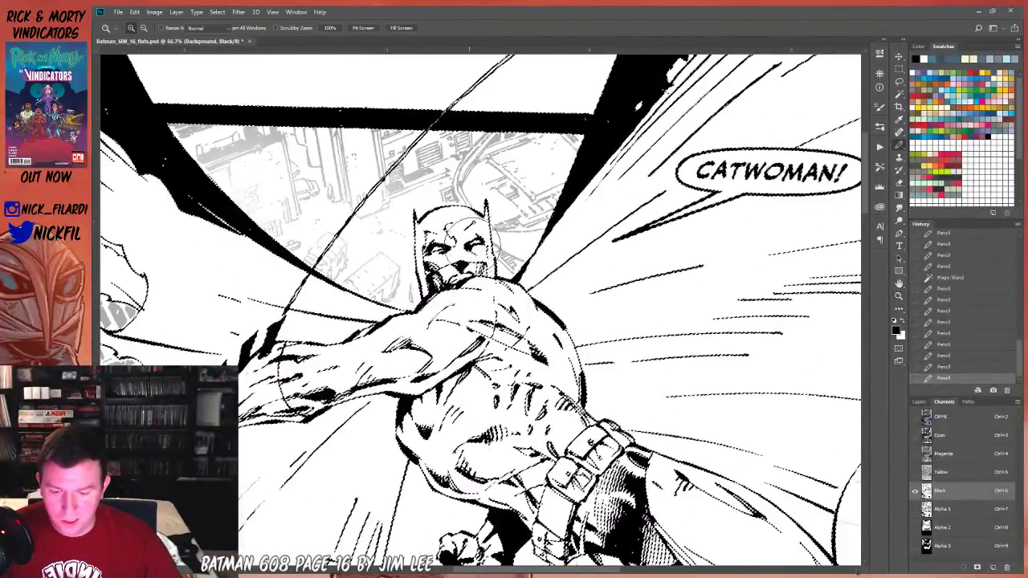
Deselect the line art and return to the CMYK composite with only Cyan, Magenta and Yellow active and Black kept visible.
key("ctrl+d")
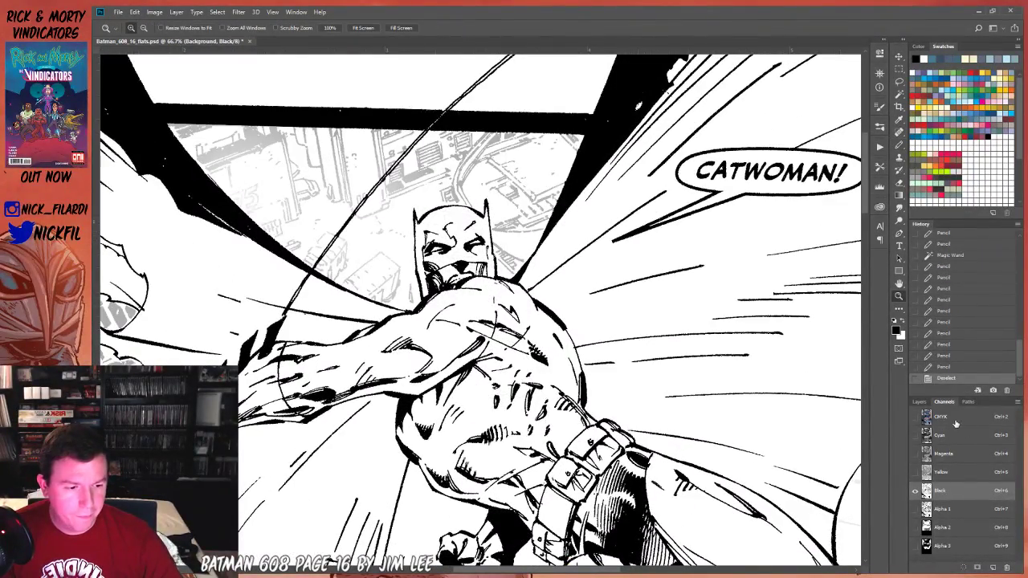
left_click(956, 422)
left_click(940, 490, "shift")
left_click(915, 490)
left_click(524, 387, "alt")
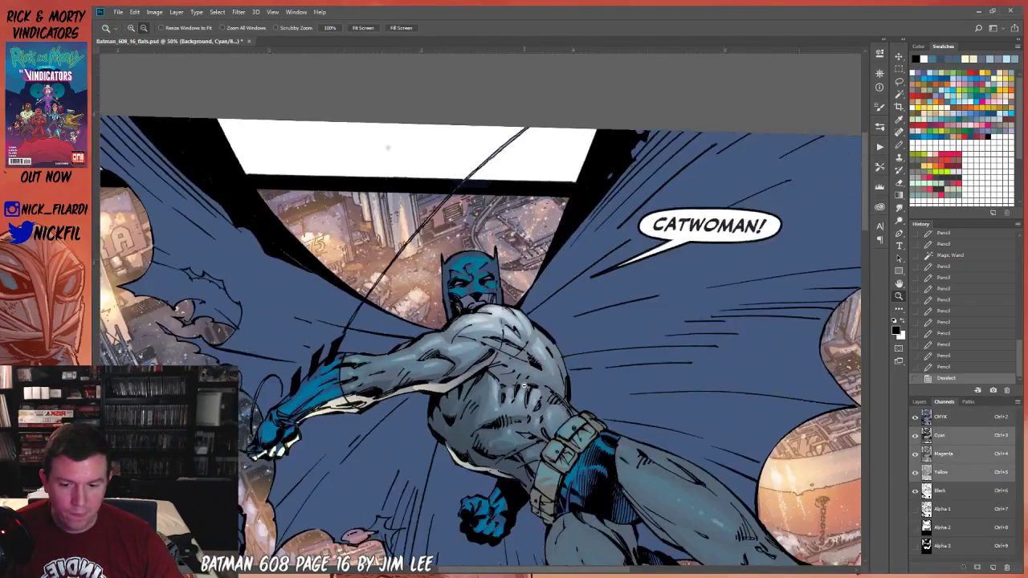
left_click(524, 387, "alt")
left_click(524, 387, "alt")
left_click_drag(635, 456, 615, 371)
left_click(523, 322, "ctrl")
left_click(523, 323, "ctrl")
left_click(523, 323)
left_click(522, 323)
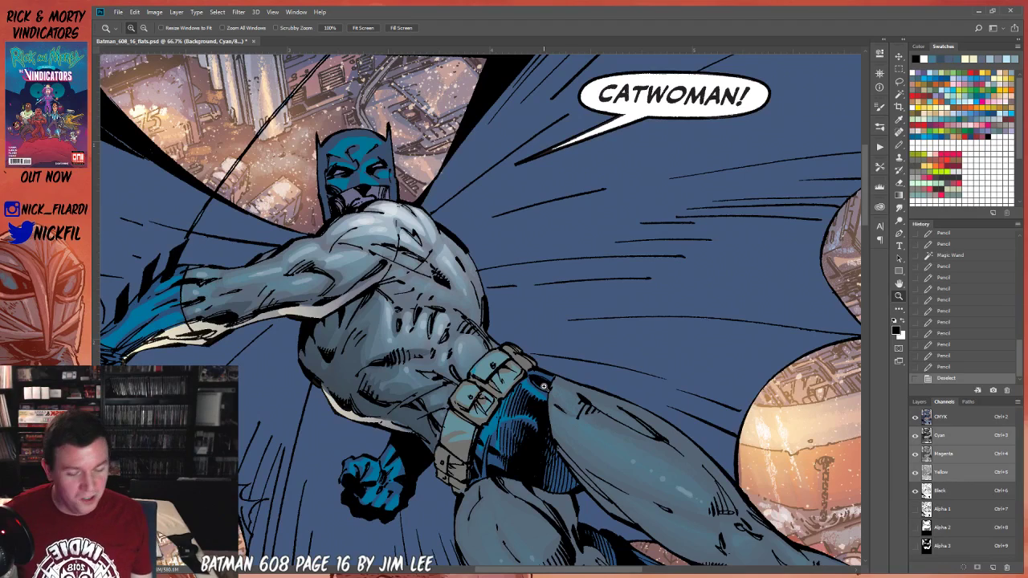
Select the lit faces of Batman's belt pouches and strap with additive Lasso outlines.
left_click(899, 283)
left_click_drag(632, 444, 688, 372)
left_click(898, 82)
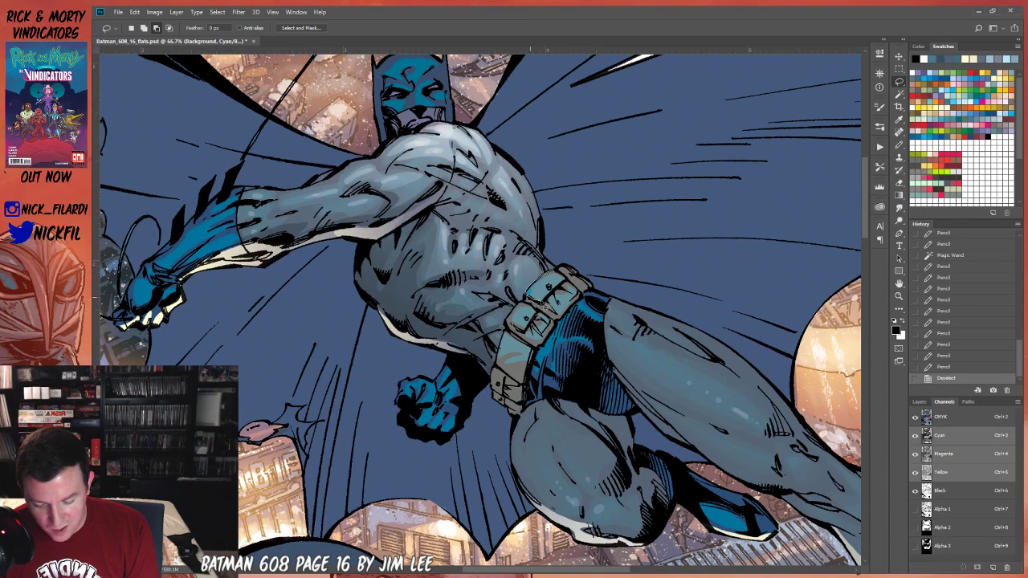
mouse_move(568, 281)
left_mouse_down()
mouse_move(571, 274)
mouse_move(586, 295)
mouse_move(574, 266)
left_mouse_up()
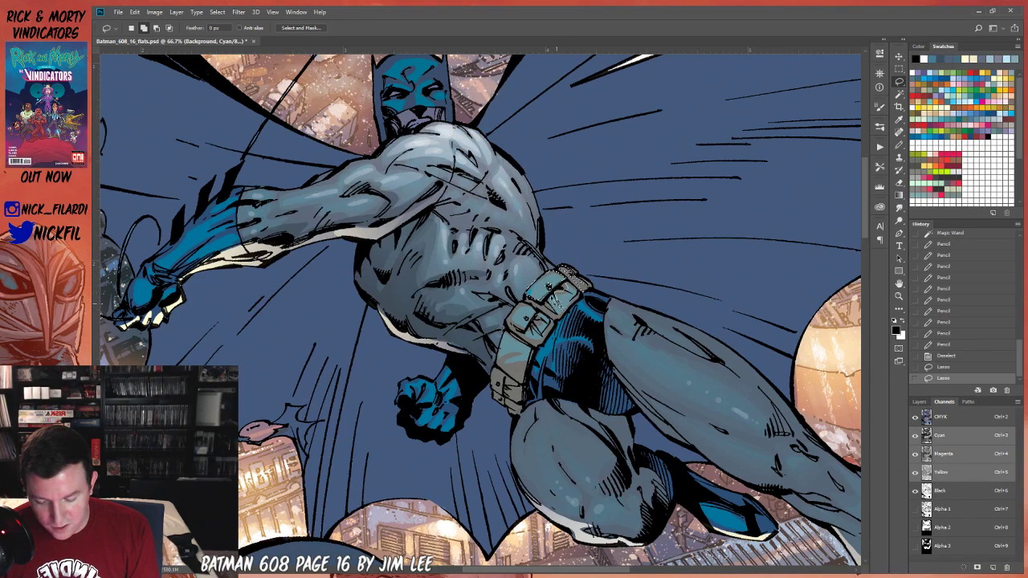
mouse_move(561, 312)
left_mouse_down()
mouse_move(589, 287)
mouse_move(562, 278)
left_mouse_up()
mouse_move(523, 308)
left_mouse_down()
mouse_move(531, 303)
mouse_move(517, 321)
mouse_move(553, 339)
mouse_move(555, 321)
left_mouse_up()
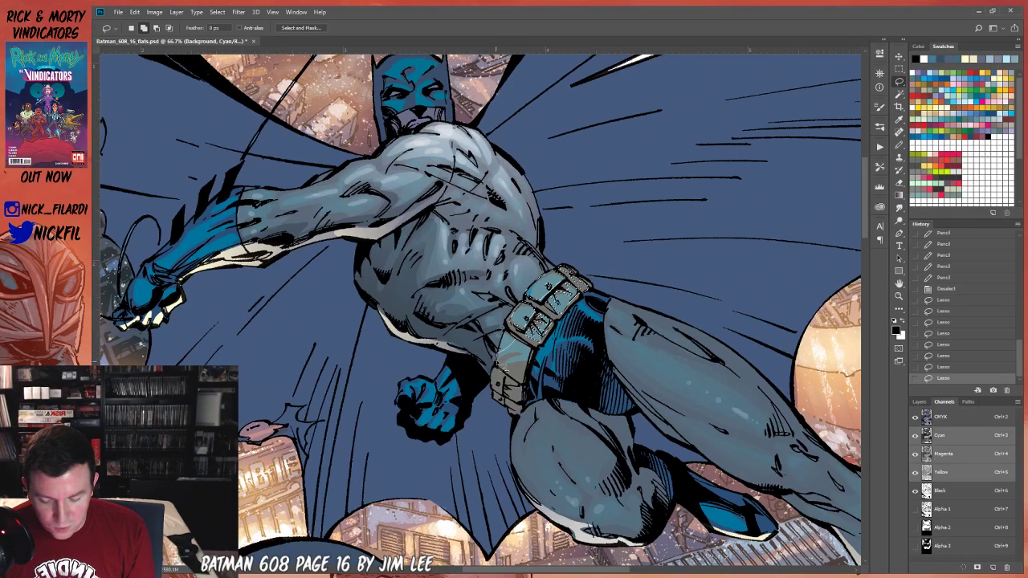
mouse_move(513, 353)
left_mouse_down()
mouse_move(522, 325)
mouse_move(554, 321)
left_mouse_up()
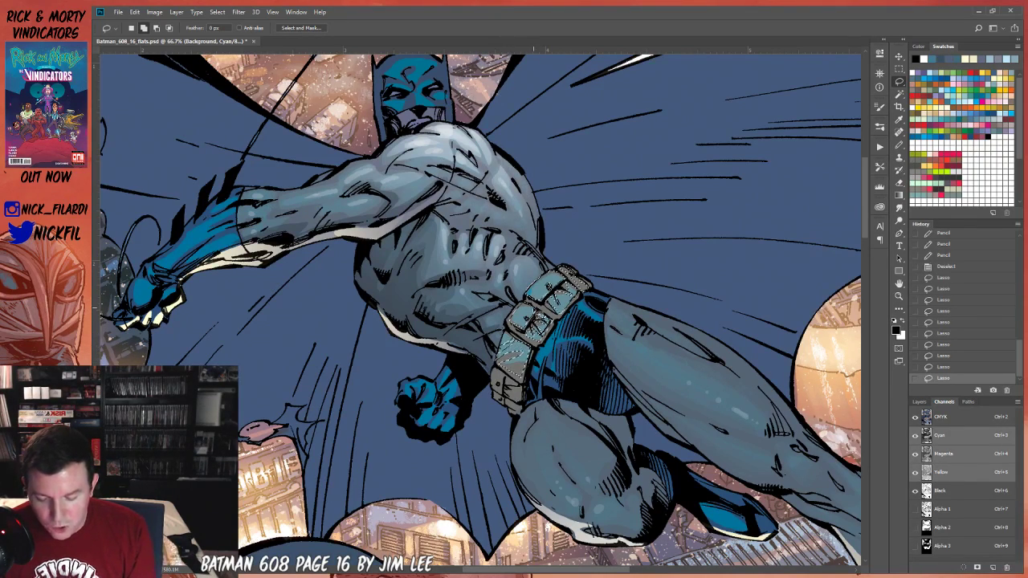
Set up the Gradient tool in Screen mode for lighting the selected belt areas.
left_click(899, 296)
key("ctrl+minus")
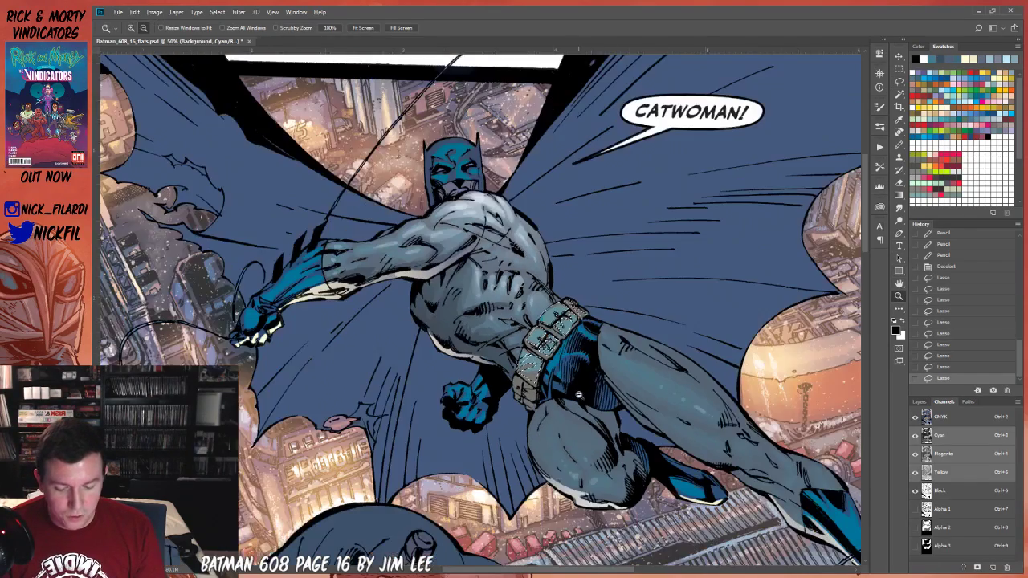
left_click(899, 195)
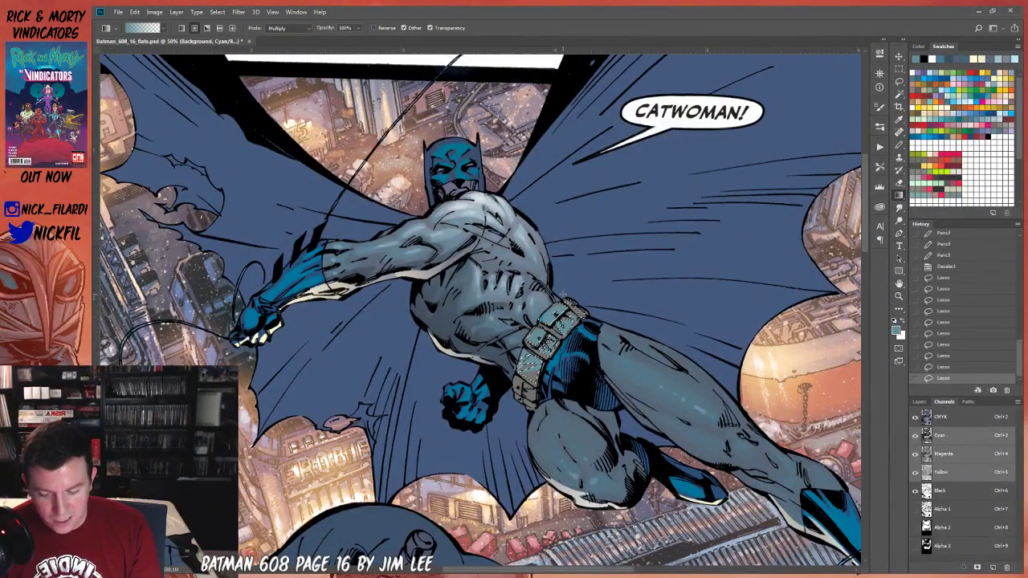
left_click(283, 28)
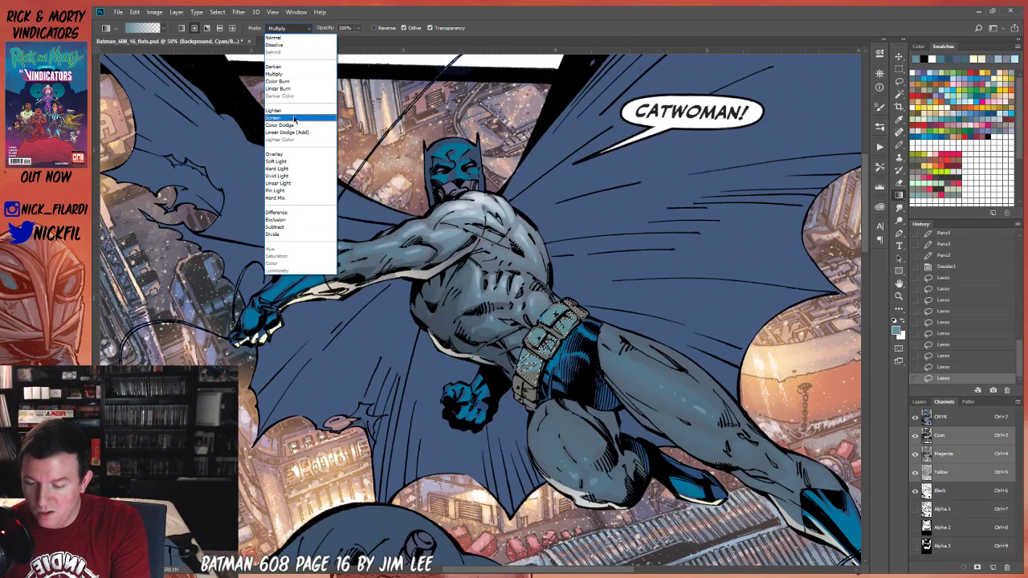
left_click(272, 117)
Try a teal Screen gradient over the selected belt areas, deselect, and step back to the Lasso selection.
left_click_drag(574, 315, 554, 323)
key("ctrl+d")
left_click(898, 283)
key("ctrl+minus")
left_click(946, 377)
left_click(946, 366)
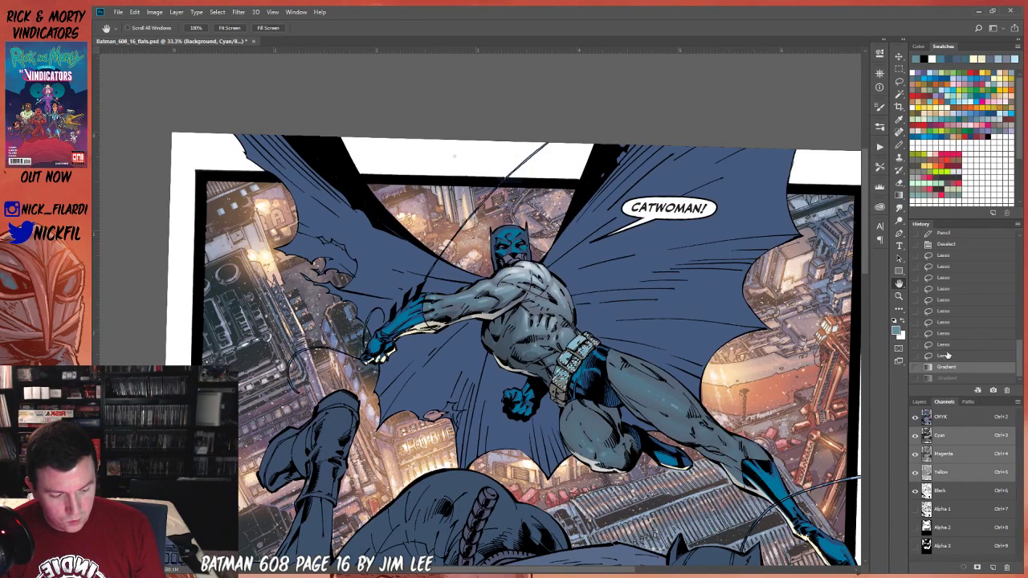
left_click(944, 355)
Lighten the selected belt areas with a pale yellow Screen gradient and deselect them.
left_click(973, 59)
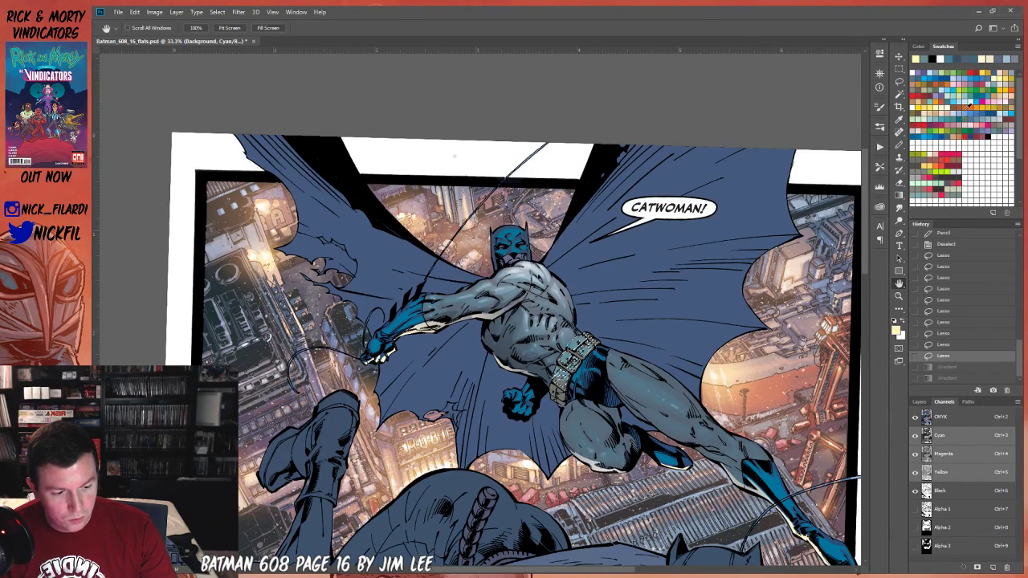
key("g")
left_click_drag(572, 356, 591, 337)
key("ctrl+d")
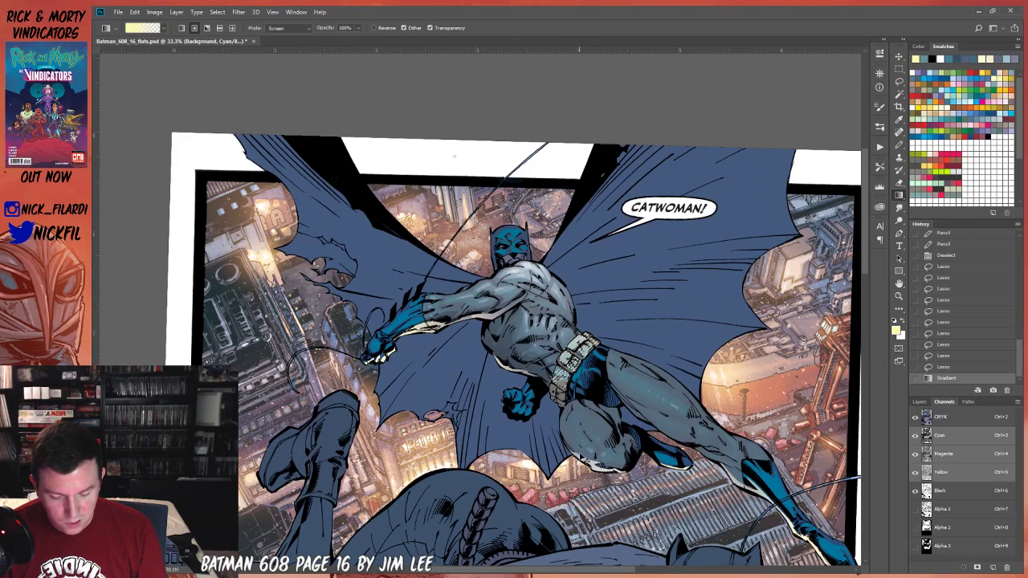
Touch up the end pouch of Batman's belt with grey using the Pencil.
left_click(898, 283)
left_click_drag(619, 395, 544, 364)
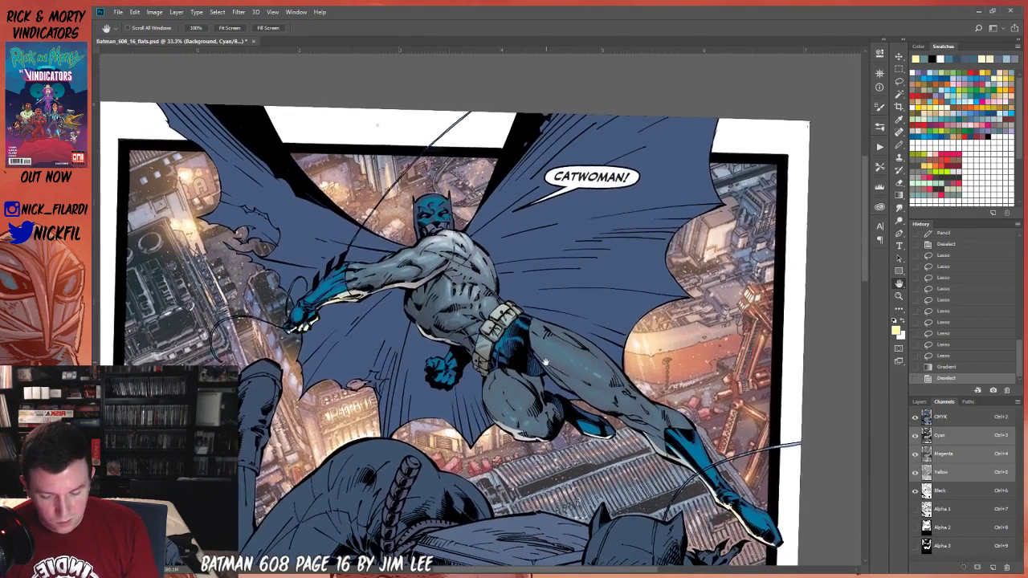
left_click(898, 145)
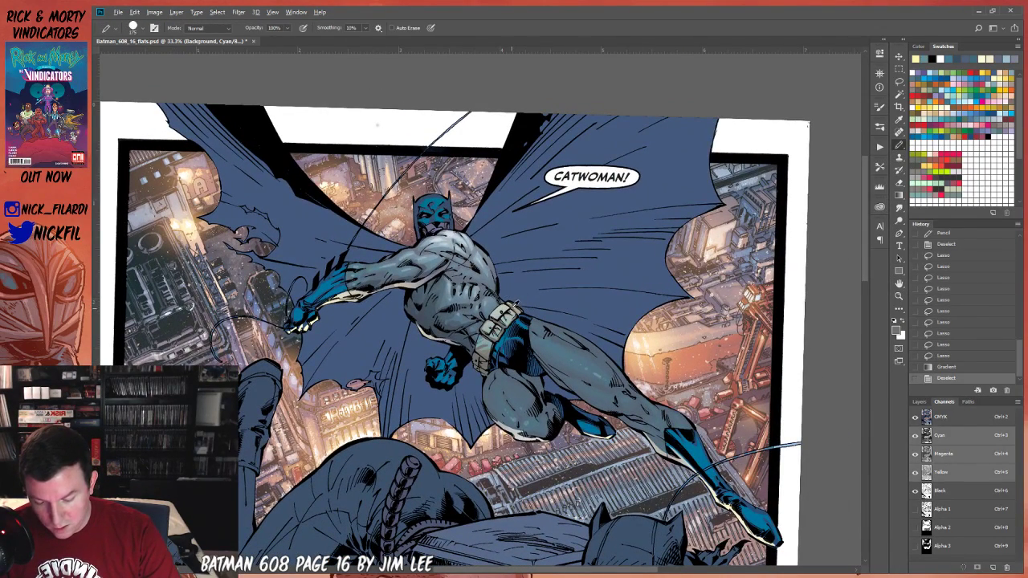
left_click_drag(512, 304, 520, 310)
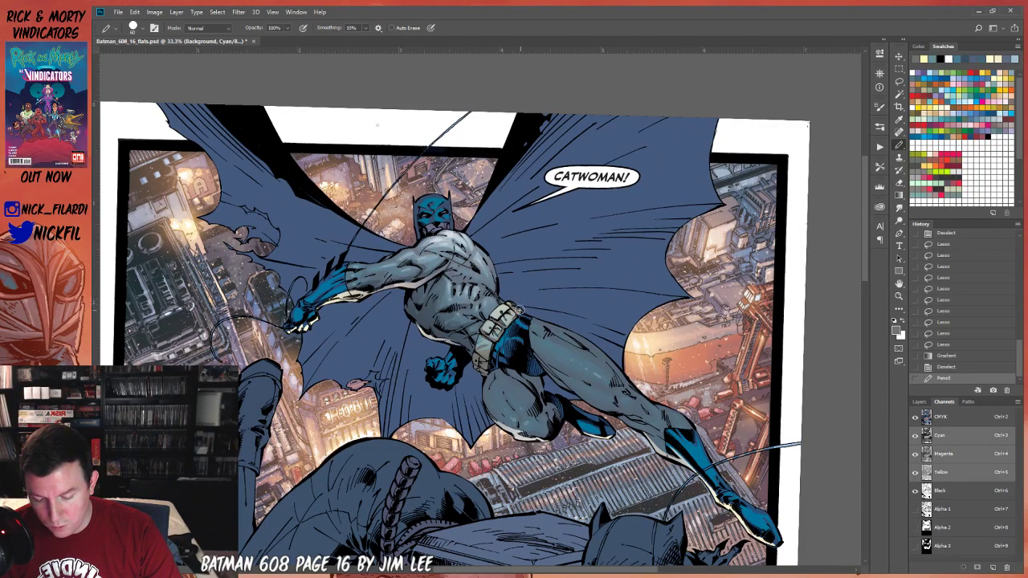
Touch up the suit edge beside the upper belt pouch with blue-grey Pencil strokes, and restore the Pencil to 100% opacity.
key("5")
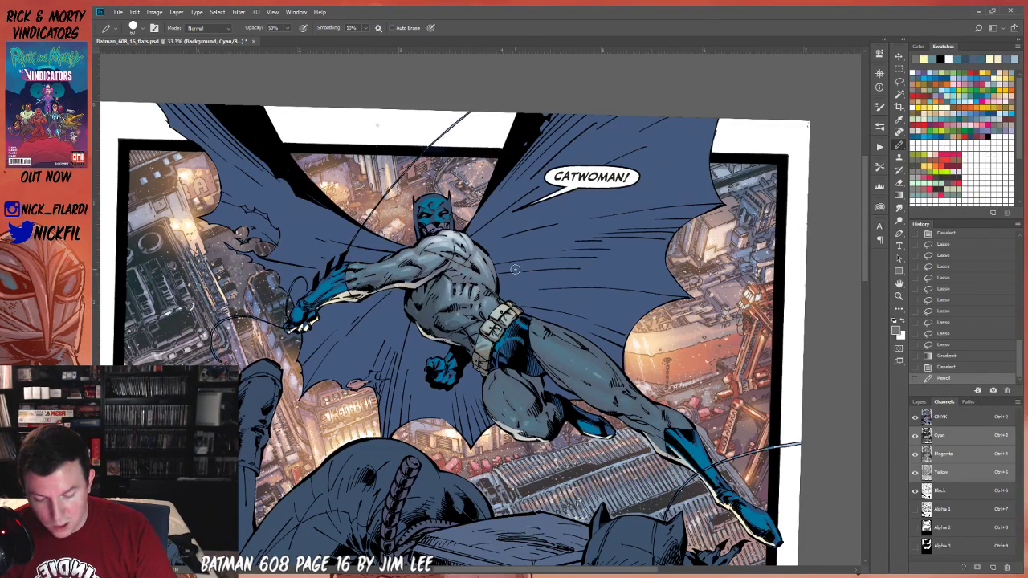
left_click(898, 296)
left_click_drag(505, 330, 509, 325)
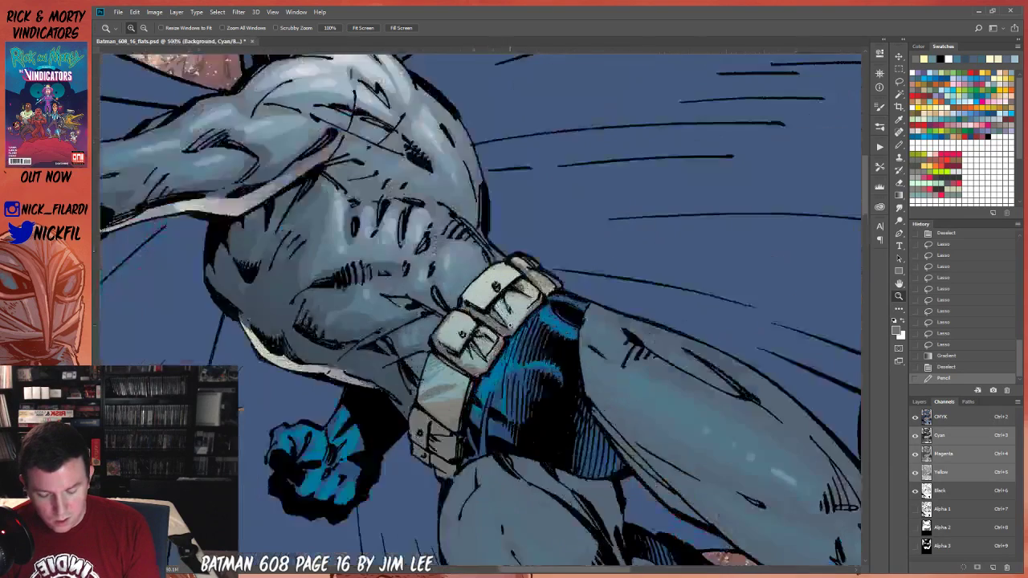
left_click(508, 325)
left_click(899, 134)
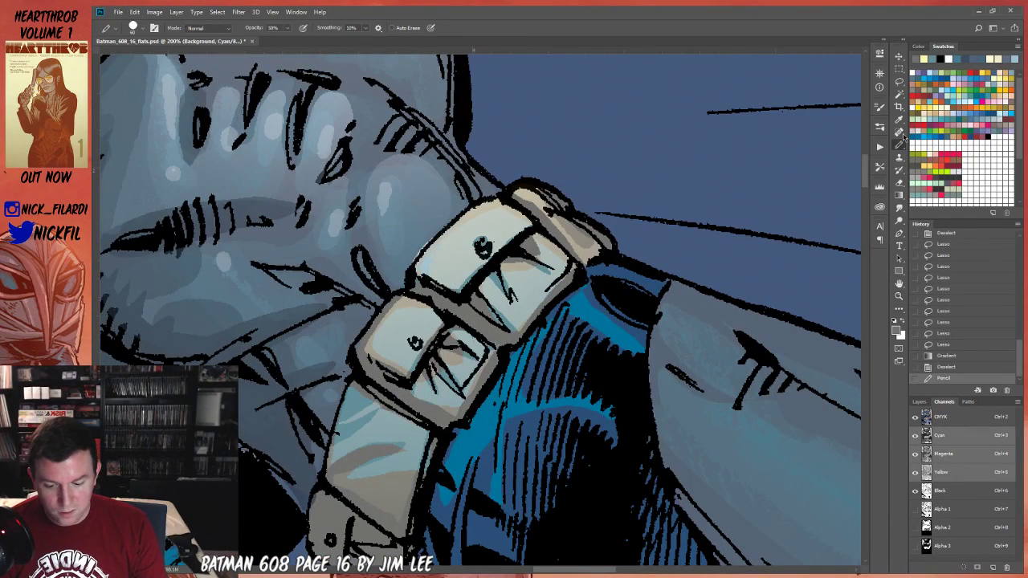
left_click_drag(421, 249, 408, 270)
left_click_drag(446, 222, 403, 278)
left_click_drag(428, 243, 408, 268)
key("0")
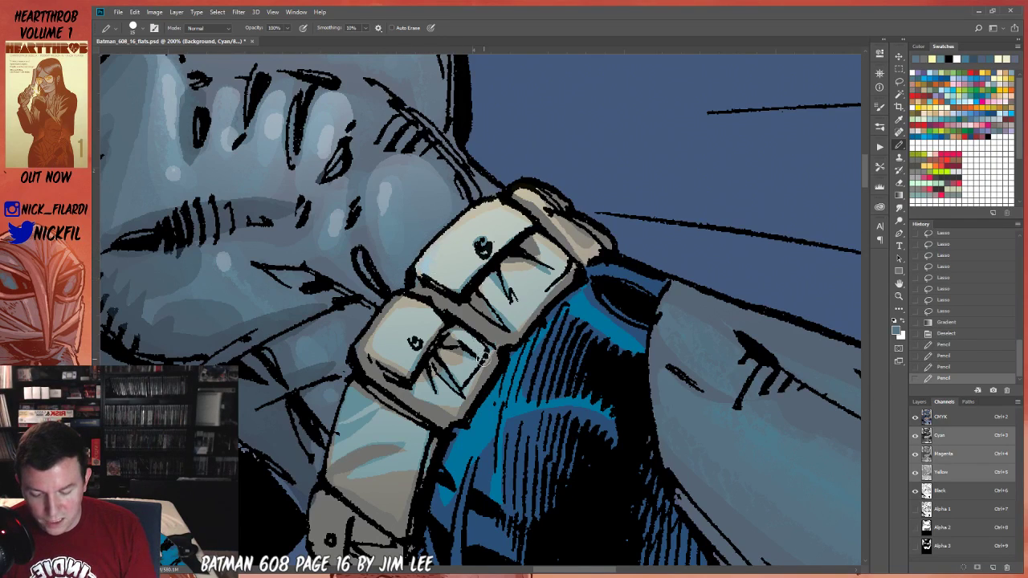
Sample the pale teal of the lower belt strap as the Pencil colour.
left_click(898, 295)
left_click(537, 430, "alt")
left_click(546, 411, "alt")
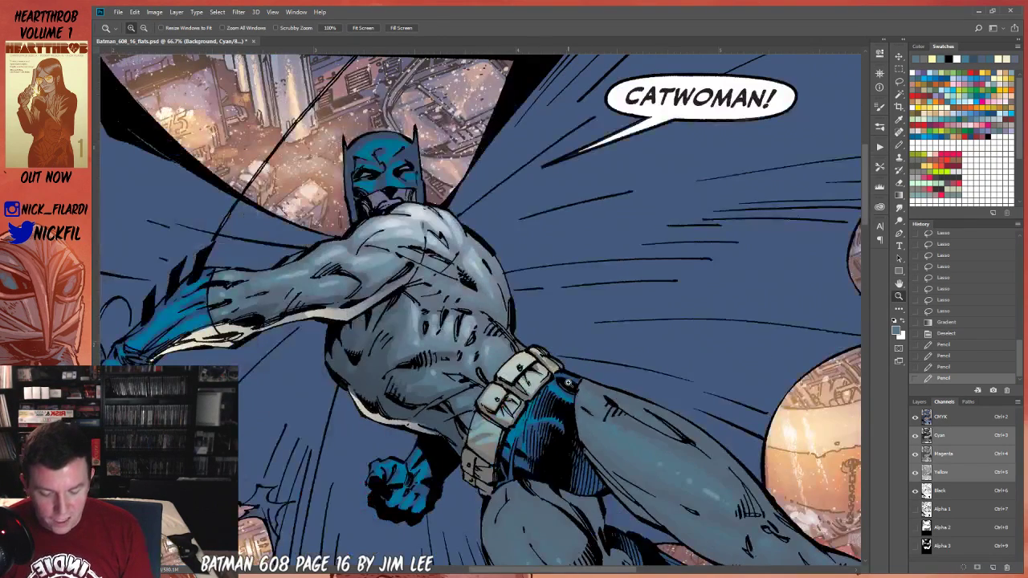
left_click(898, 282)
left_click_drag(516, 400, 520, 311)
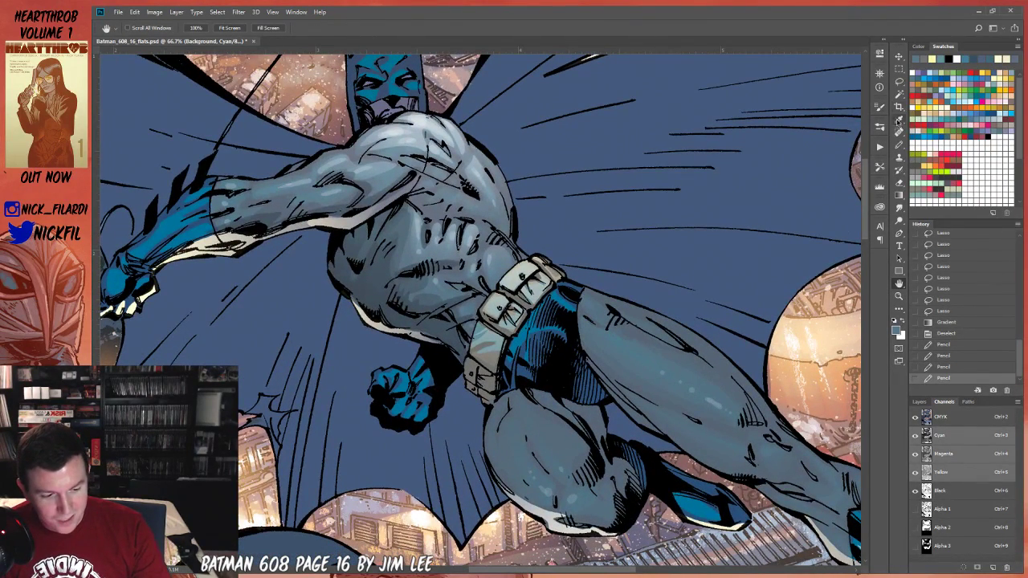
left_click(898, 145)
left_click(490, 331, "alt")
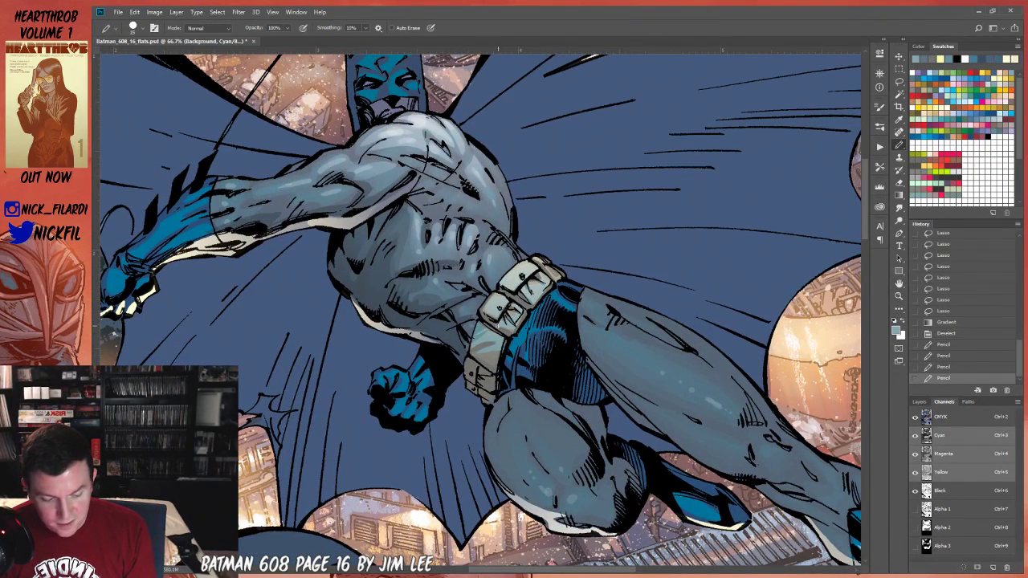
Compare the belt strap's teal and grey-brown colour values in the Color Picker, and close it without applying a change.
left_click(896, 330)
left_click_drag(612, 241, 720, 101)
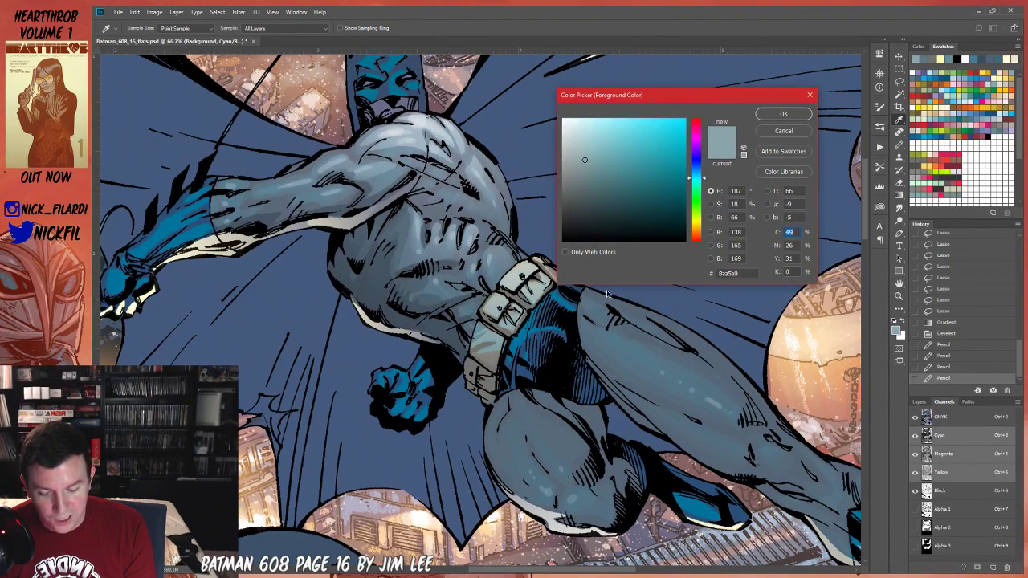
left_click(489, 331, "alt")
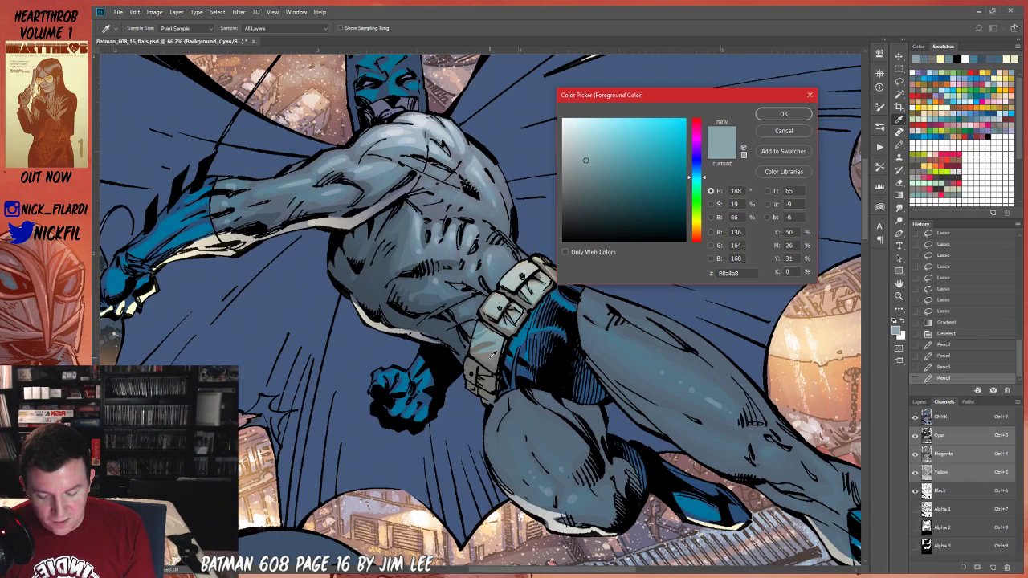
left_click(493, 353)
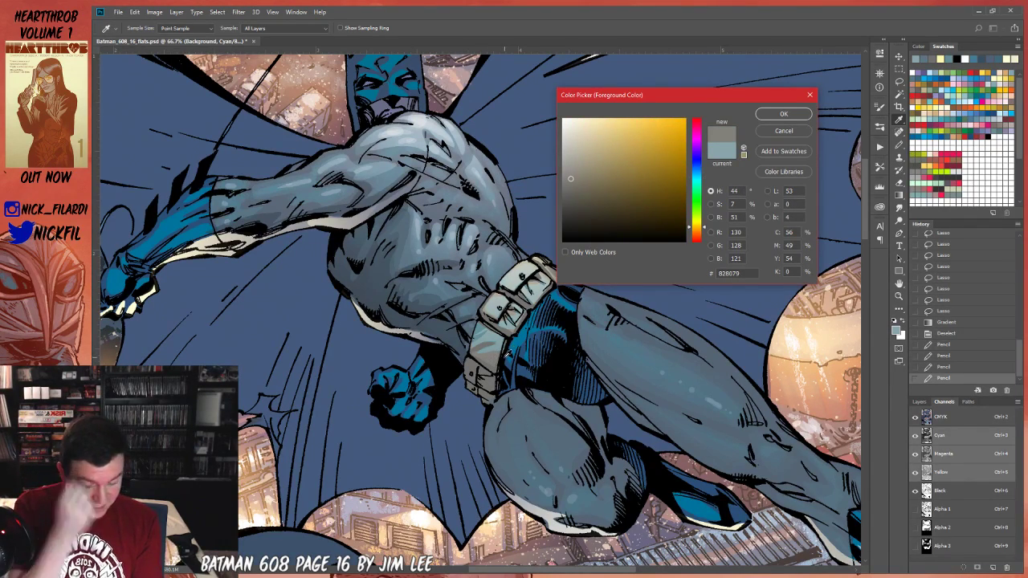
left_click(791, 130)
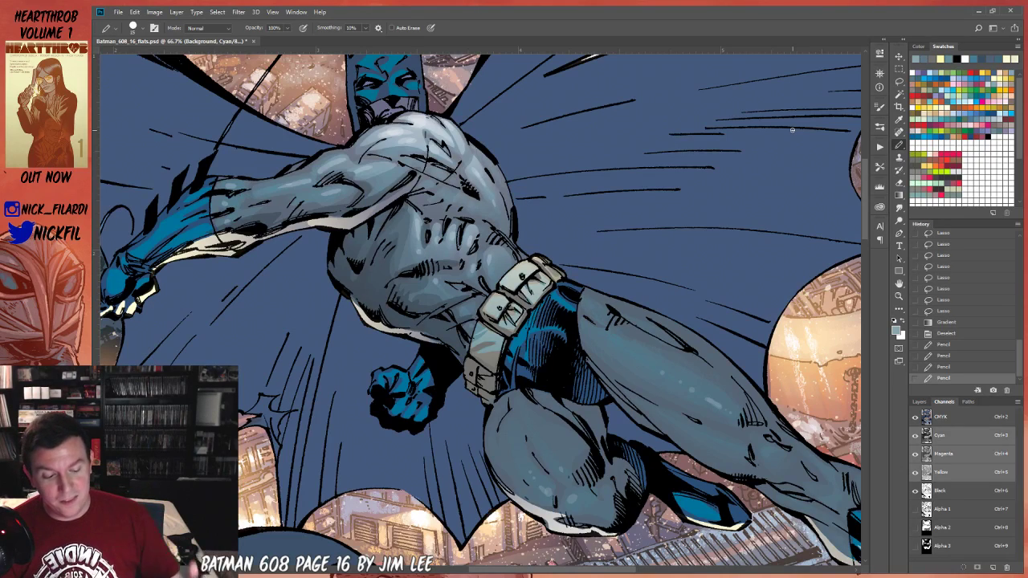
left_click(899, 283)
left_click_drag(597, 318, 559, 354)
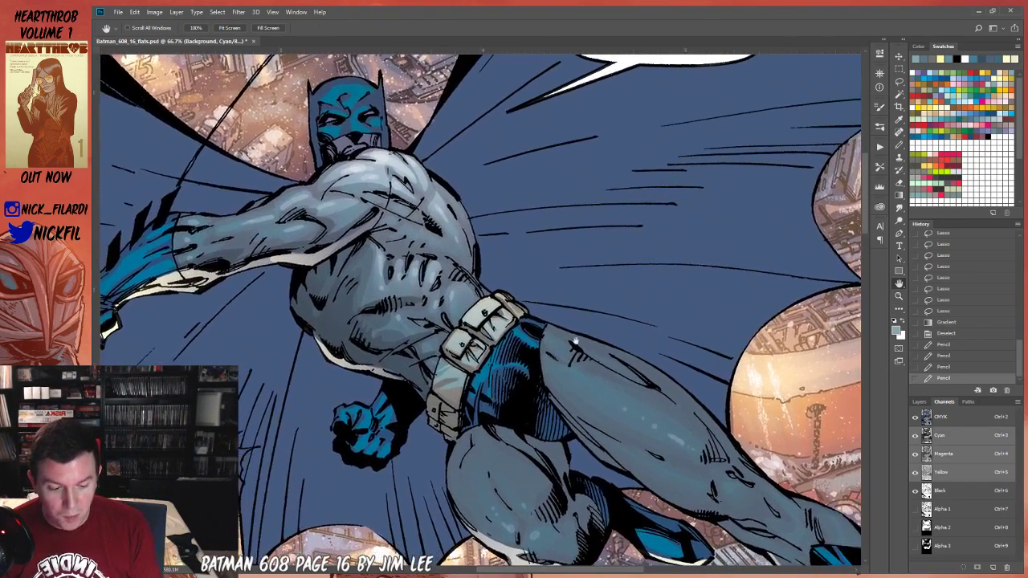
Sample the blue of Batman's trunks and lasso highlight shapes across the trunks below the belt.
left_click(899, 143)
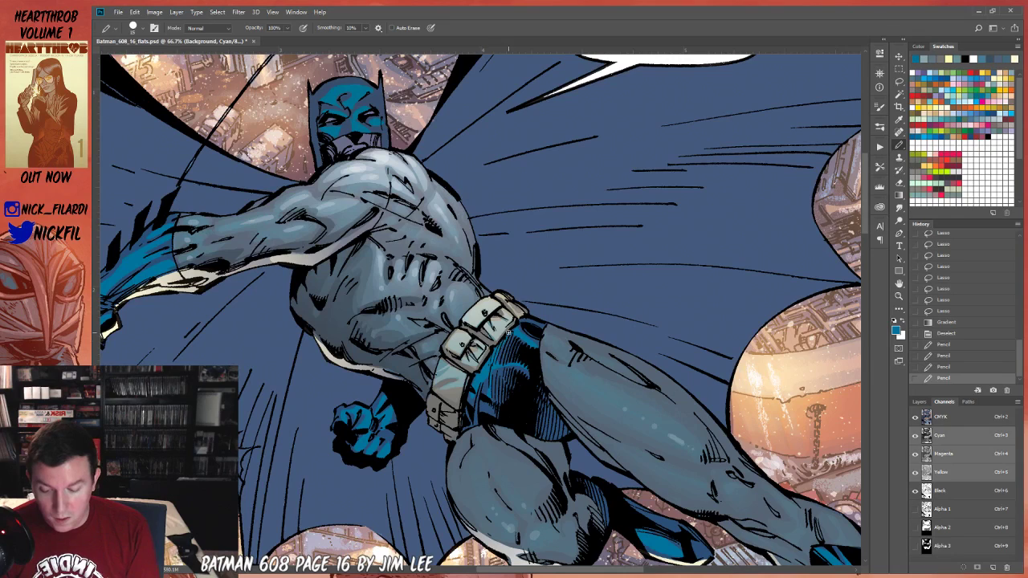
left_click(135, 28)
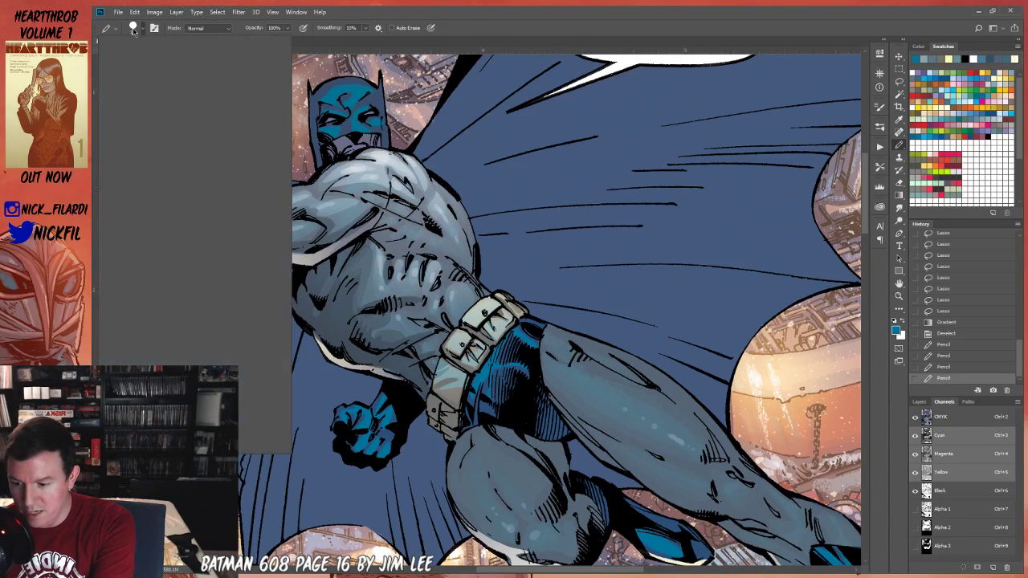
left_click(900, 81)
mouse_move(491, 359)
left_mouse_down()
mouse_move(472, 414)
mouse_move(534, 377)
mouse_move(501, 366)
mouse_move(498, 341)
mouse_move(539, 354)
mouse_move(530, 329)
mouse_move(541, 316)
left_mouse_up()
key("z")
left_click(550, 361, "alt")
key("g")
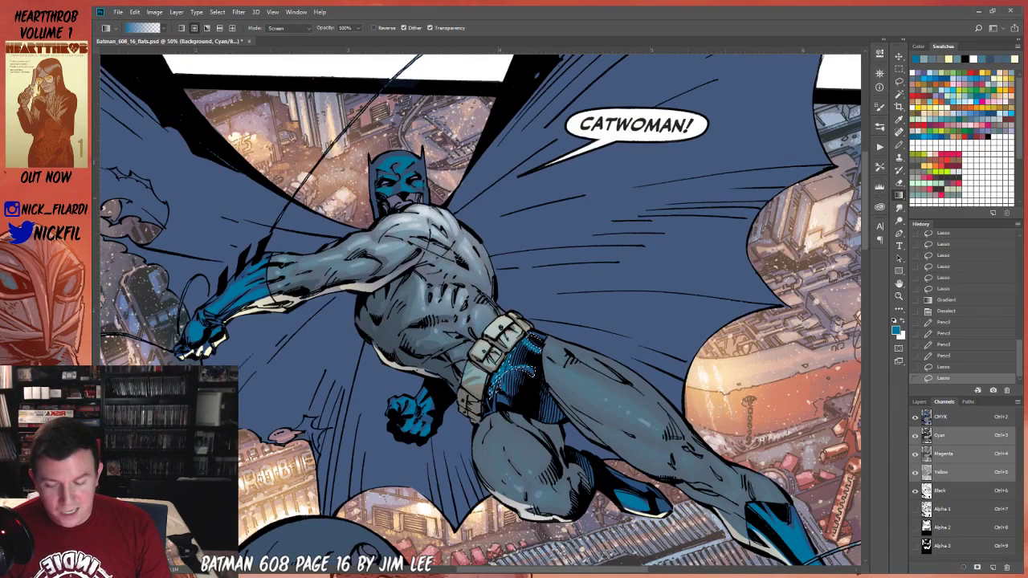
Try a Multiply gradient over the selected highlight shapes on the trunks.
left_click(288, 28)
left_click(296, 74)
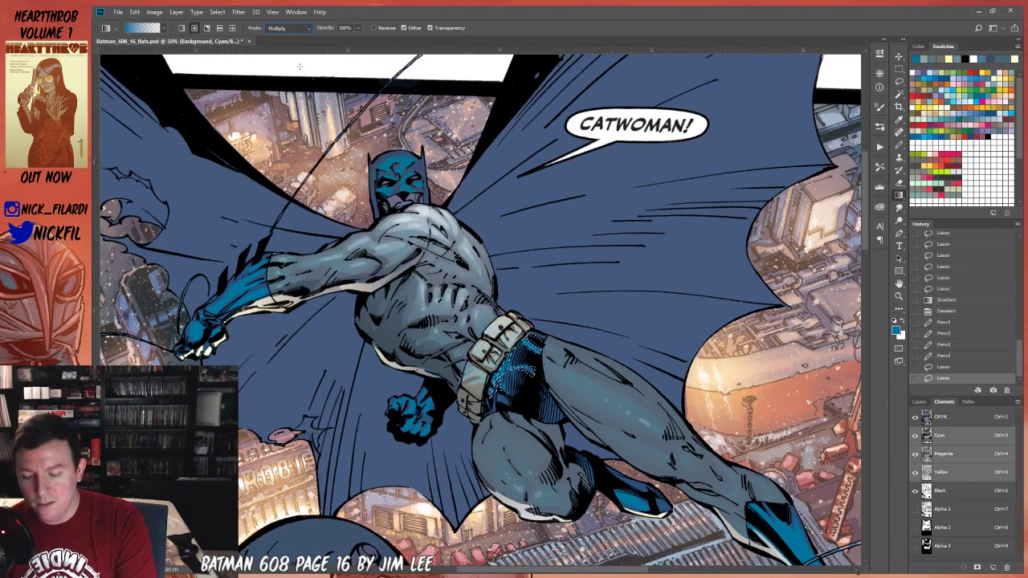
left_click_drag(533, 338, 523, 391)
key("ctrl+z")
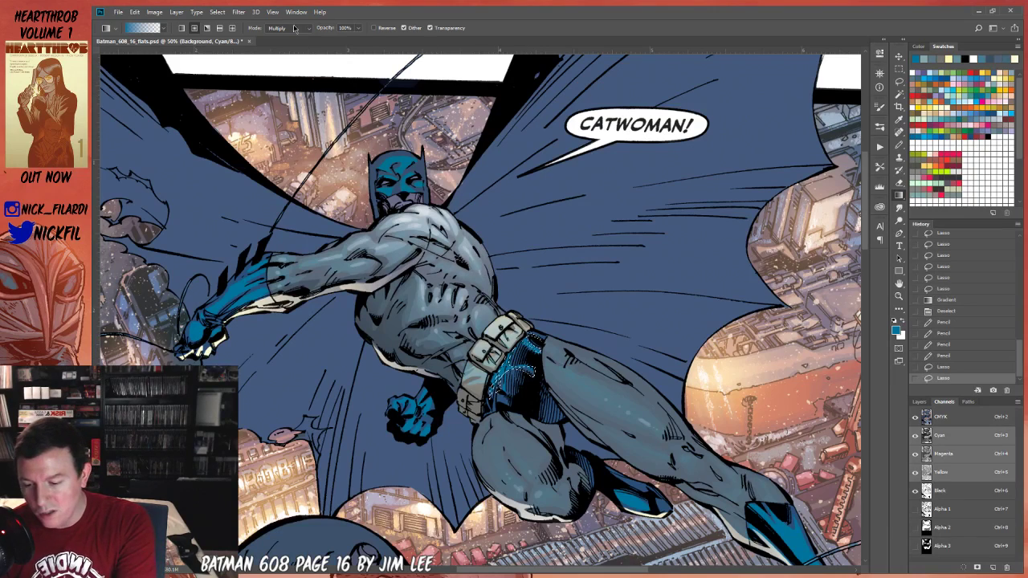
Lighten the selected trunk highlights with two blue Screen-mode gradients and deselect.
left_click(295, 28)
left_click(289, 118)
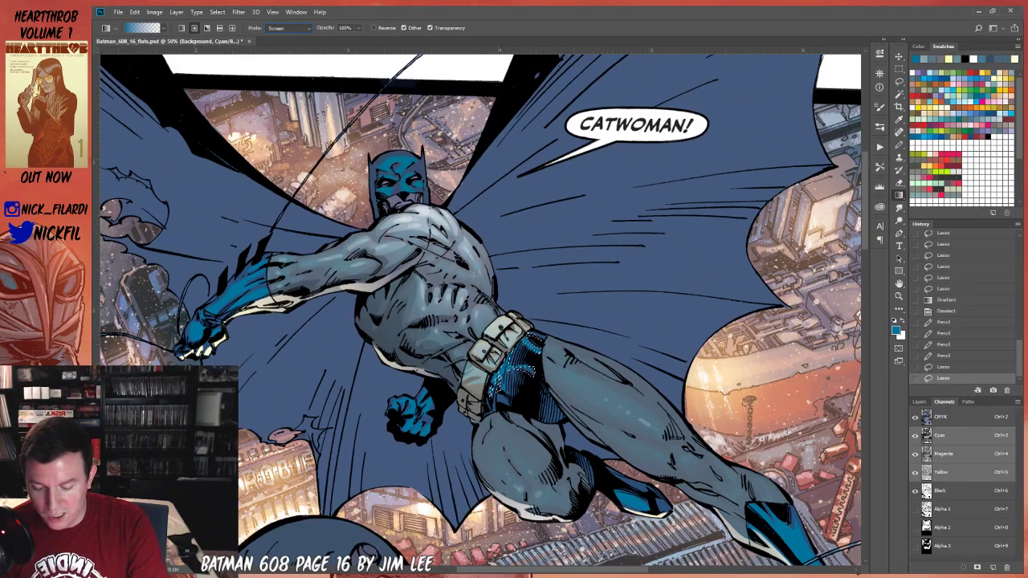
left_click_drag(532, 340, 496, 384)
left_click_drag(533, 344, 494, 389)
key("ctrl+d")
Lasso highlight shapes on the fingers and knuckles of Batman's clenched fist beside the belt.
left_click(900, 285)
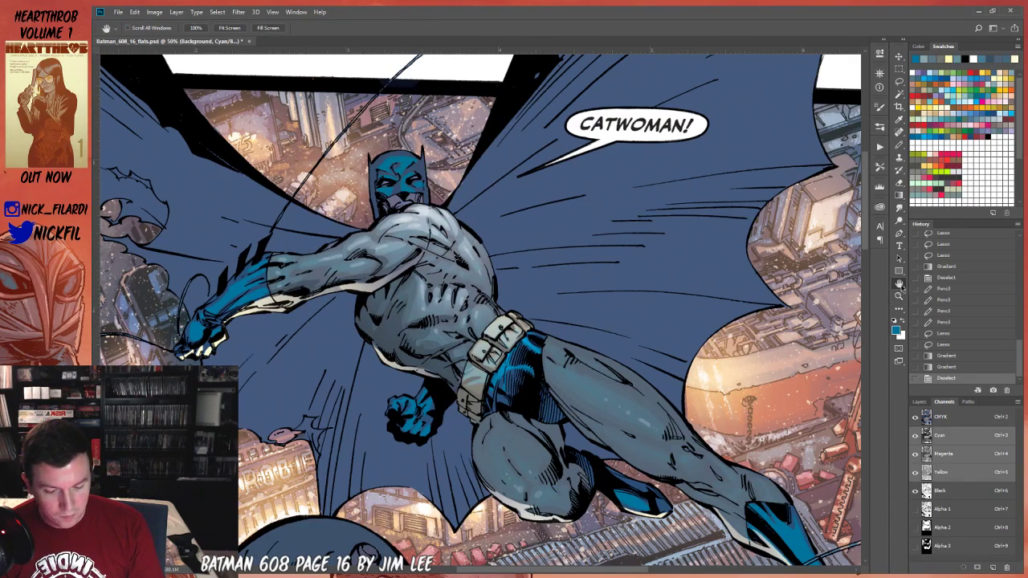
left_click_drag(531, 418, 666, 353)
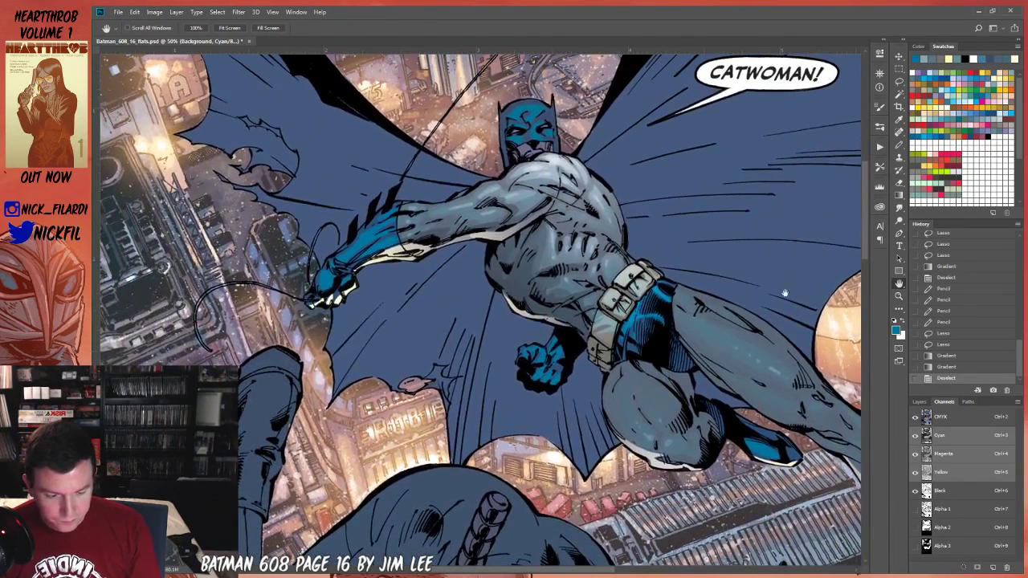
left_click(898, 81)
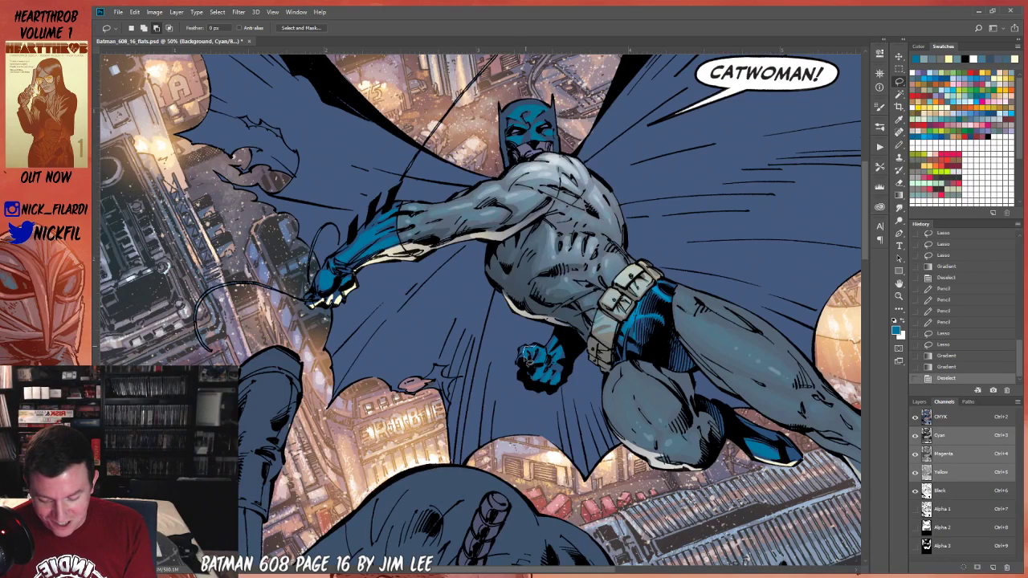
mouse_move(543, 364)
left_mouse_down()
mouse_move(575, 352)
mouse_move(528, 353)
mouse_move(543, 385)
mouse_move(532, 353)
left_mouse_up()
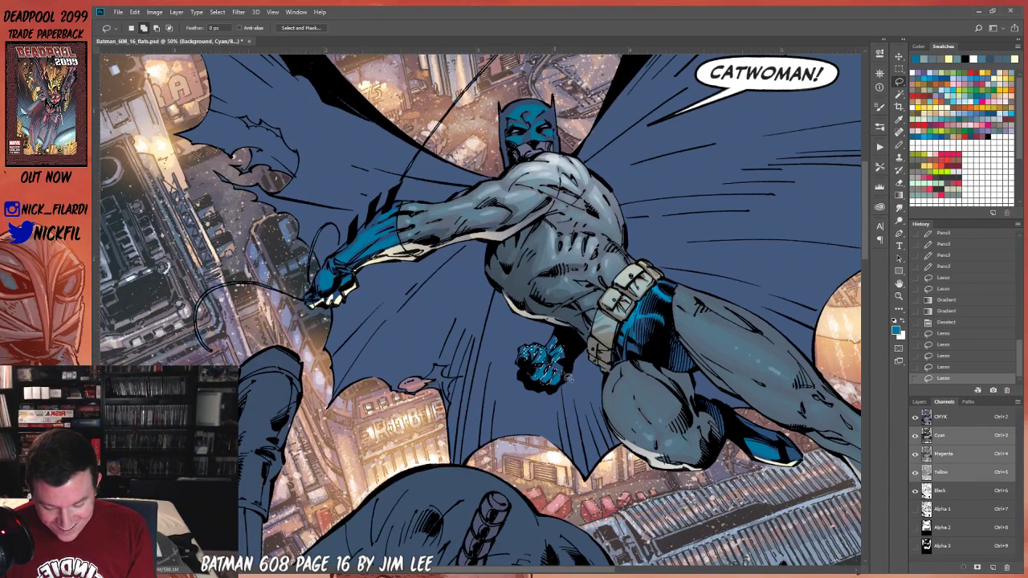
left_click_drag(559, 387, 567, 363)
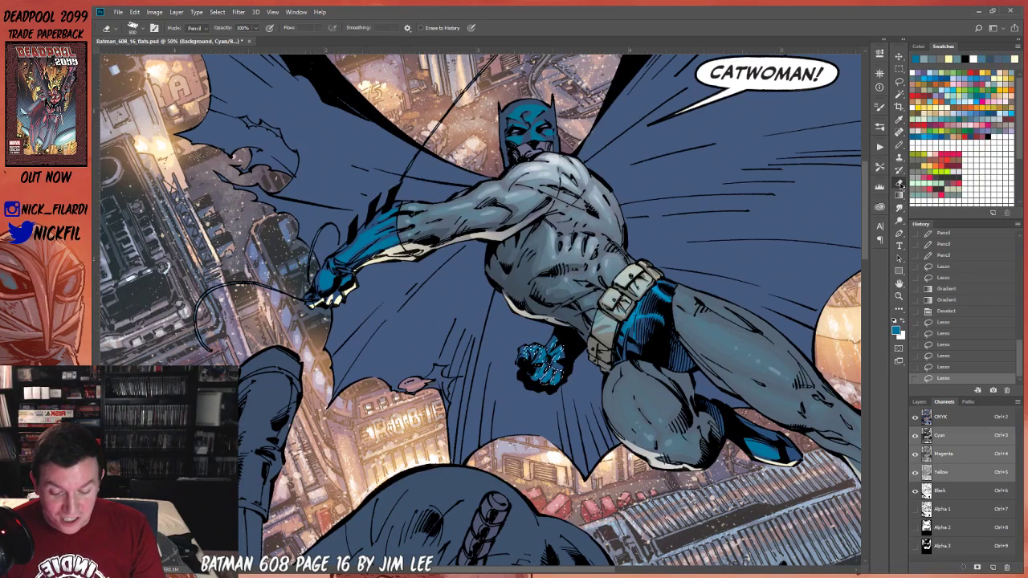
Lighten the selected fist highlights with two blue Screen-mode gradients and deselect.
left_click(899, 195)
left_click_drag(552, 427, 541, 354)
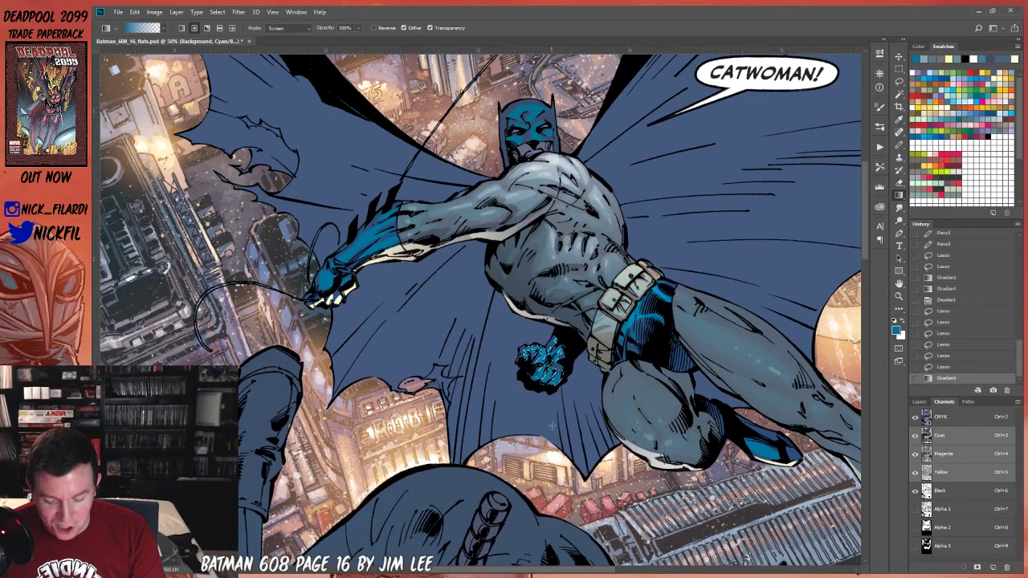
left_click_drag(554, 430, 543, 356)
key("ctrl+d")
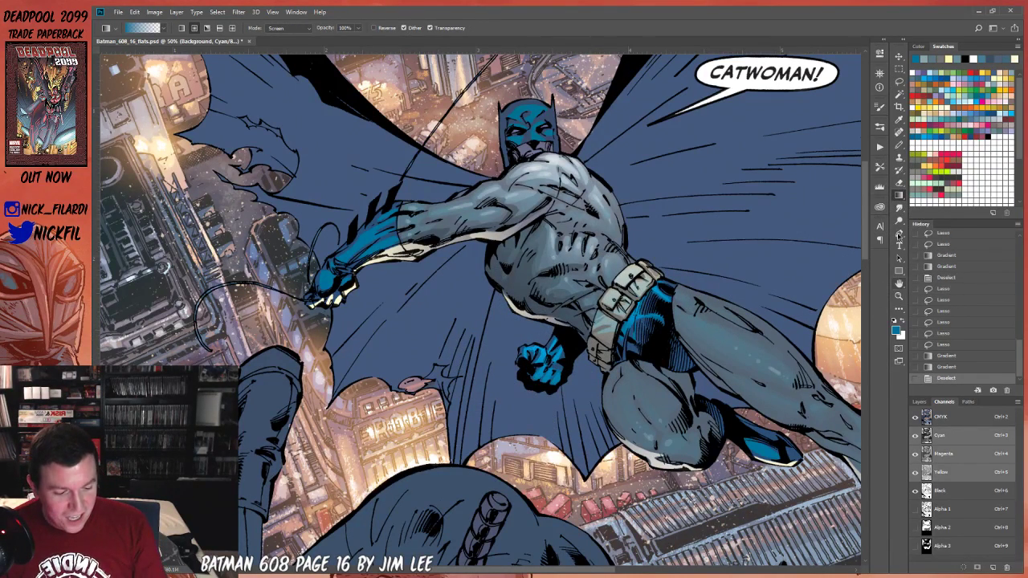
Paint out the stray speck in the white page margin above the panel with the Pencil in white.
left_click(898, 283)
scroll(611, 401, "down", 1)
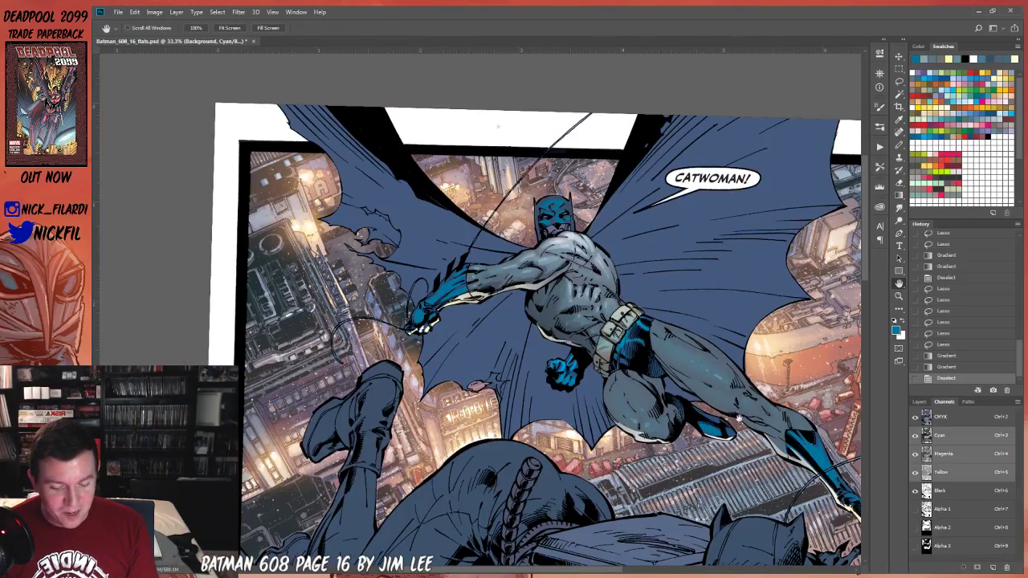
left_click_drag(678, 414, 641, 371)
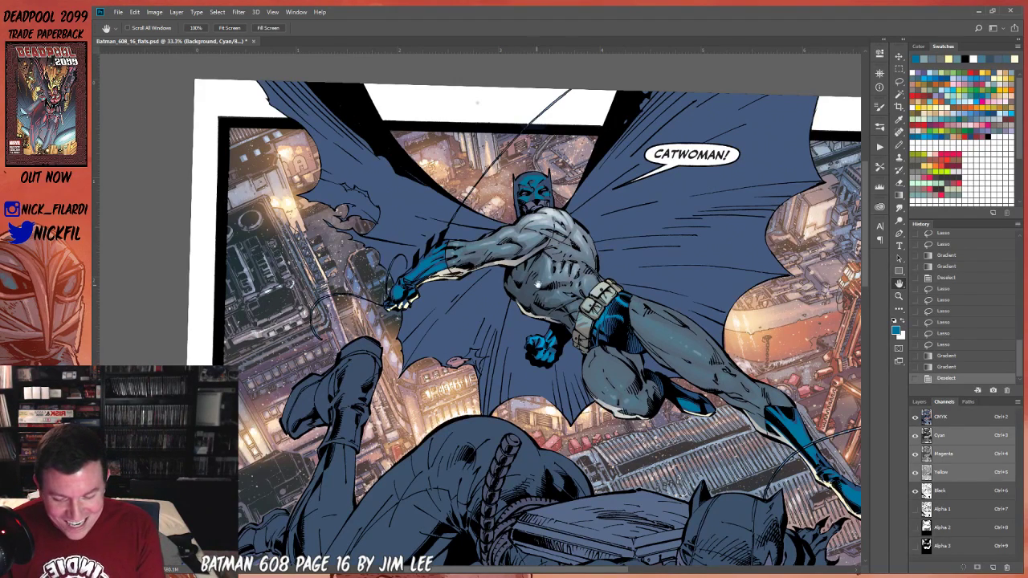
left_click_drag(543, 272, 584, 391)
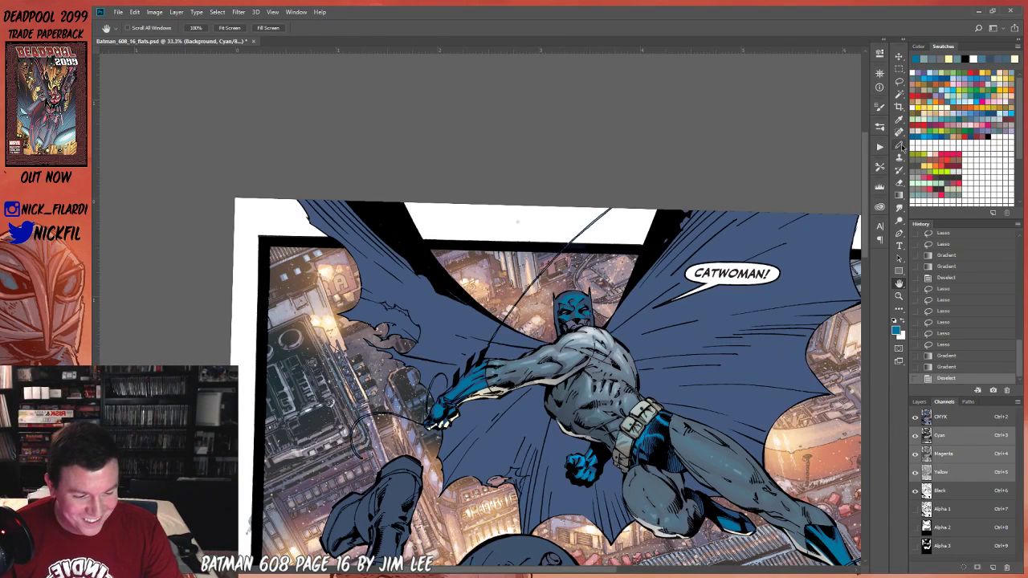
key("b")
left_click_drag(523, 219, 525, 206)
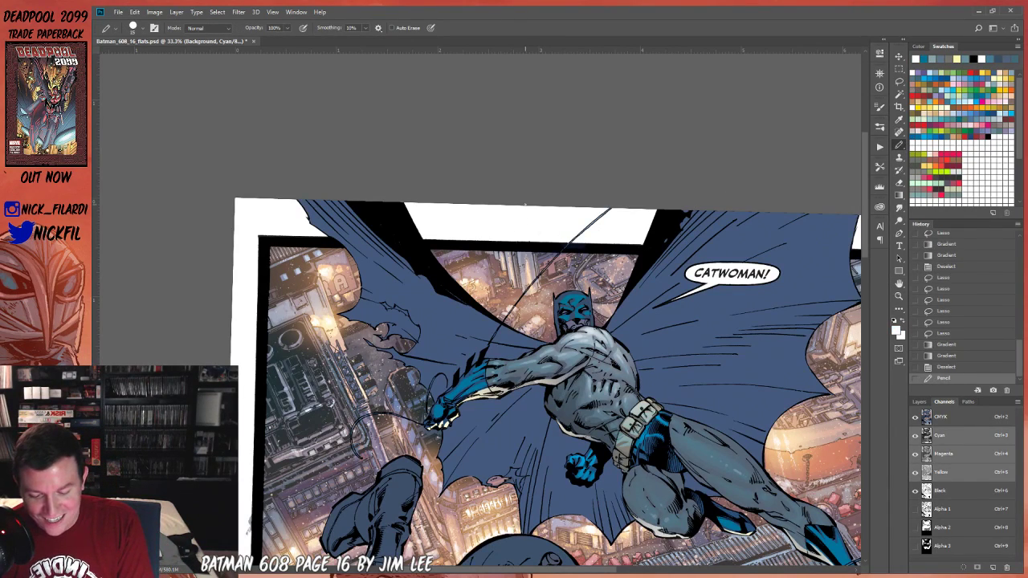
Lasso highlight shapes on the forehead and face of Batman's cowl.
key("space")
mouse_move(665, 388)
left_mouse_down()
mouse_move(586, 323)
mouse_move(672, 337)
mouse_move(668, 369)
left_mouse_up()
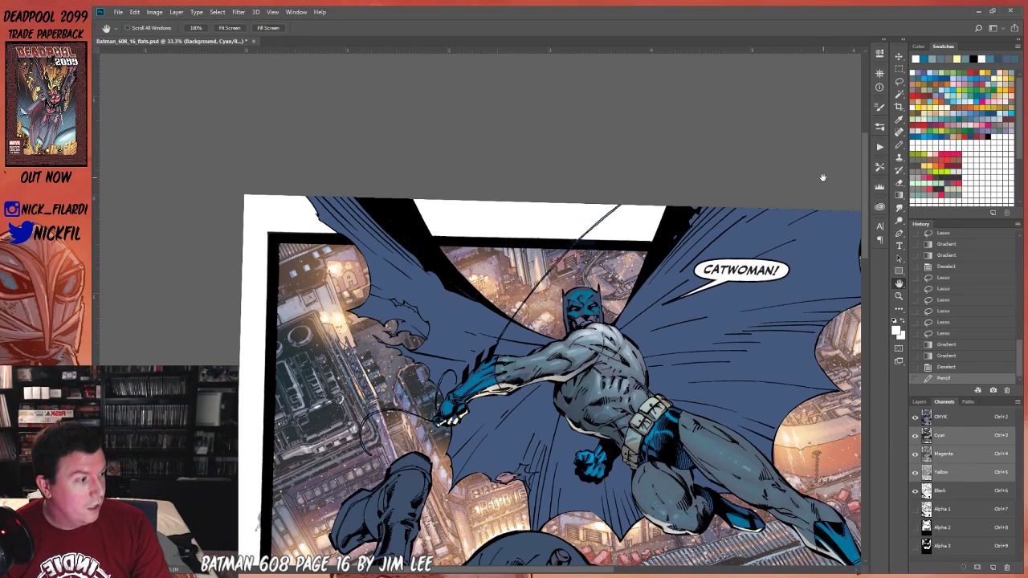
left_click_drag(725, 306, 664, 334)
key("l")
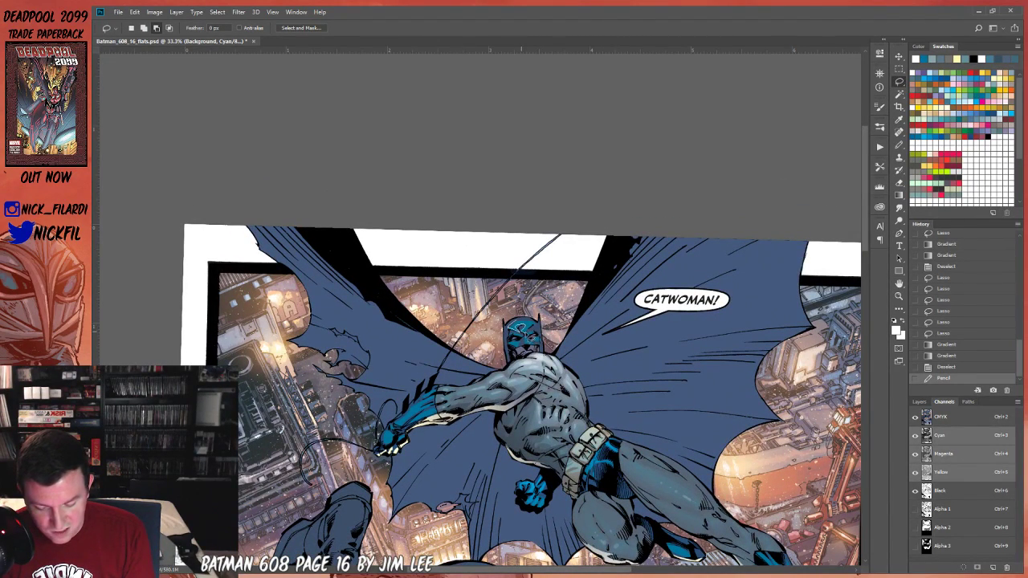
mouse_move(522, 325)
left_mouse_down()
mouse_move(542, 307)
mouse_move(546, 337)
mouse_move(529, 354)
mouse_move(548, 340)
left_mouse_up()
Sample the cowl's blue, lighten the selected cowl shapes with Screen-mode gradients, and deselect.
key("g")
left_click(526, 328, "alt")
left_click_drag(511, 328, 521, 370)
key("ctrl+d")
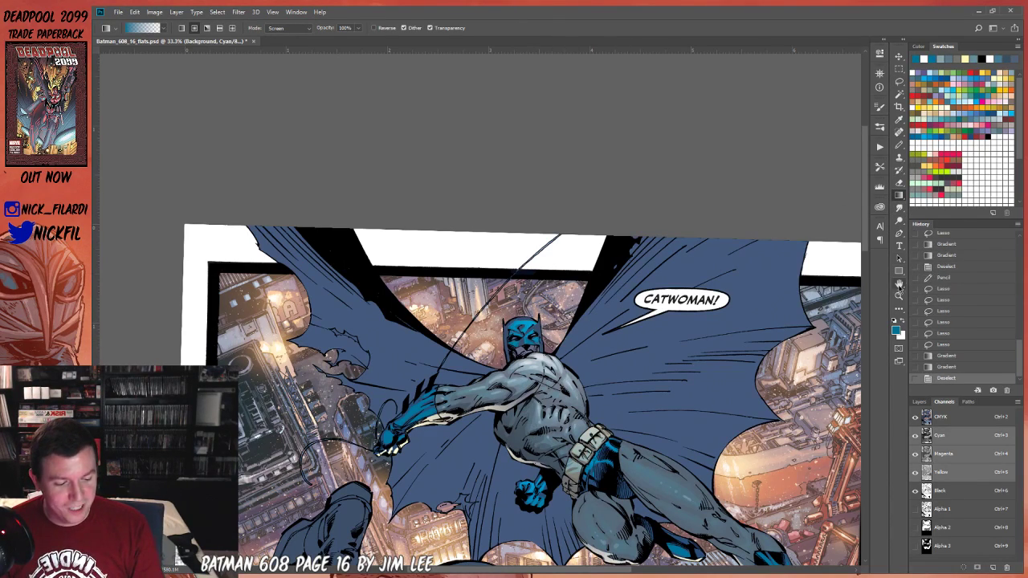
Touch up the edges of Batman's cowl with Pencil strokes, starting with a brighter blue at reduced opacity.
key("h")
key("z")
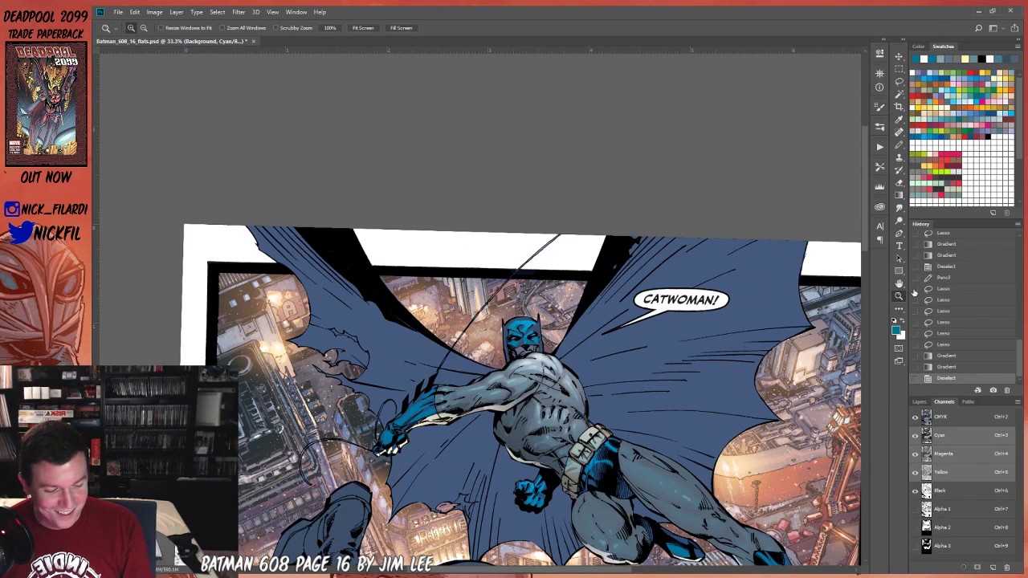
left_click(520, 321)
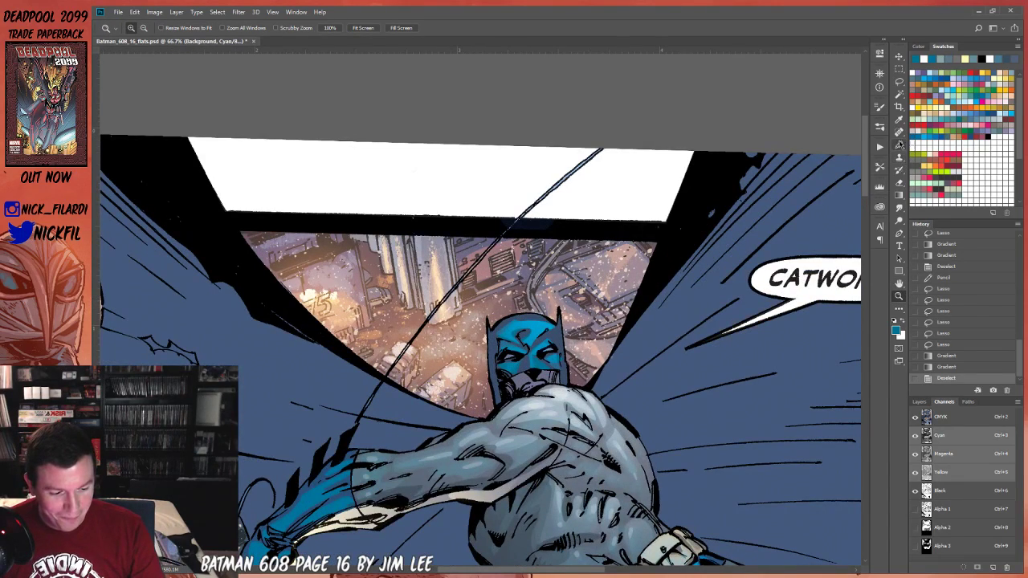
key("b")
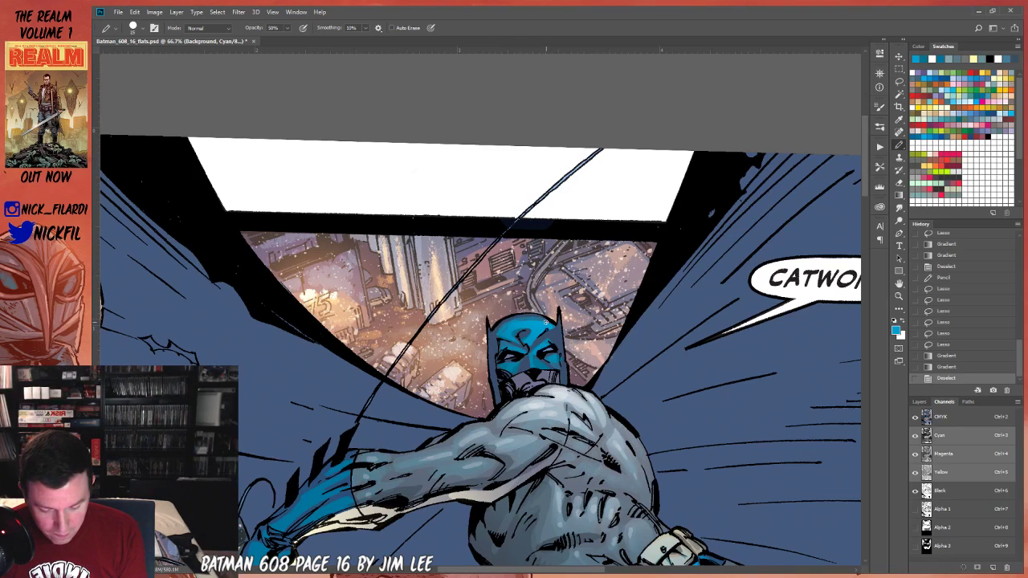
left_click(499, 334)
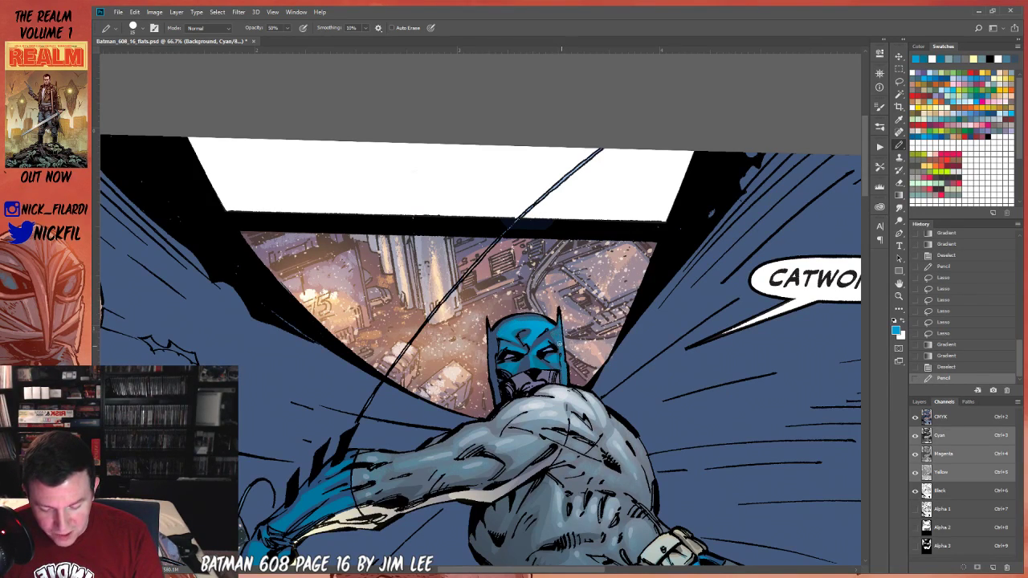
mouse_move(557, 329)
left_mouse_down()
mouse_move(546, 341)
mouse_move(559, 339)
left_mouse_up()
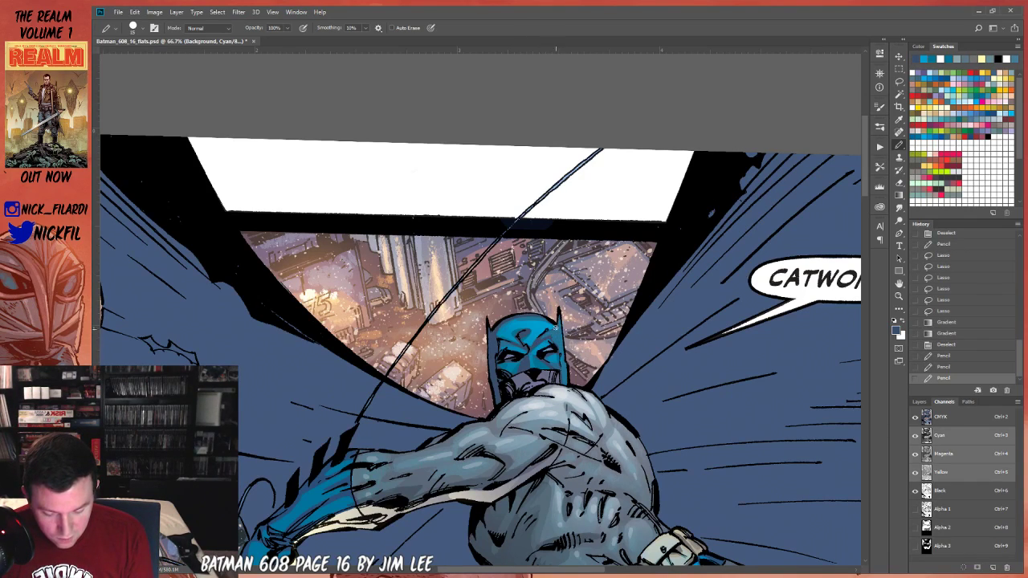
Undo the last cowl stroke, sample the cowl's bright blue, and paint Pencil highlights across the forehead.
key("ctrl+z")
left_click(538, 331, "alt")
left_click_drag(530, 345, 560, 329)
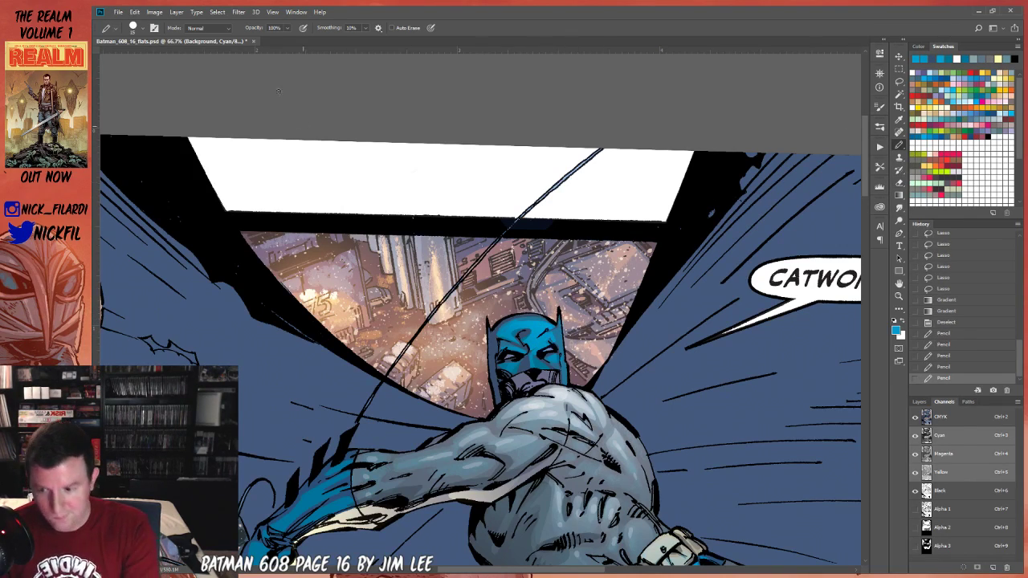
Set the Pencil to Screen mode and brighten the cowl's forehead and face highlights with blue strokes.
left_click(207, 28)
left_click(215, 126)
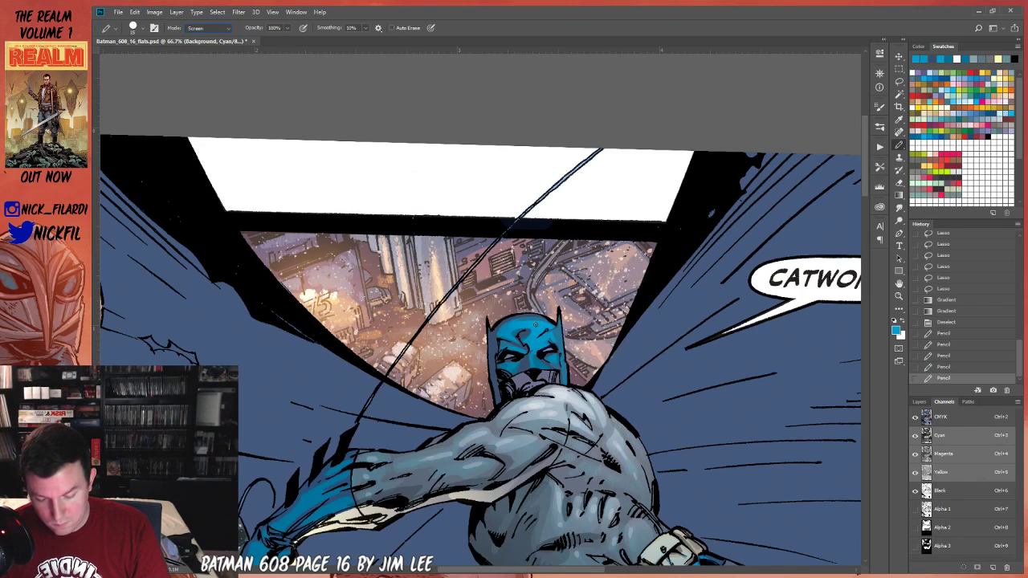
mouse_move(535, 327)
left_mouse_down()
mouse_move(554, 361)
mouse_move(542, 369)
left_mouse_up()
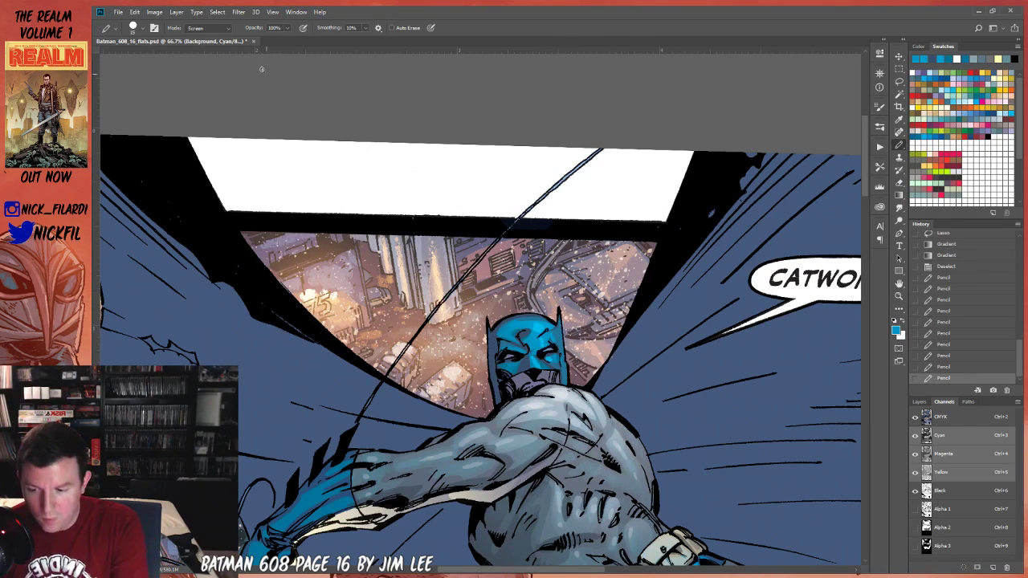
Return the Pencil to Normal mode and dab bright blue highlights down the forehead and cheek of the cowl.
left_click(207, 29)
left_click(209, 38)
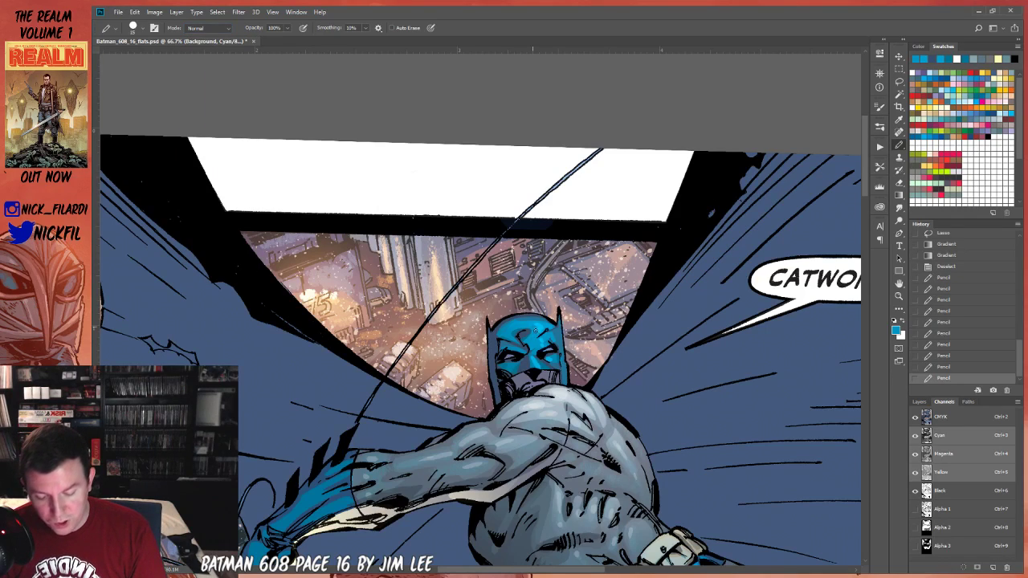
left_click(542, 328)
left_click(547, 343)
left_click(551, 358)
left_click(554, 360)
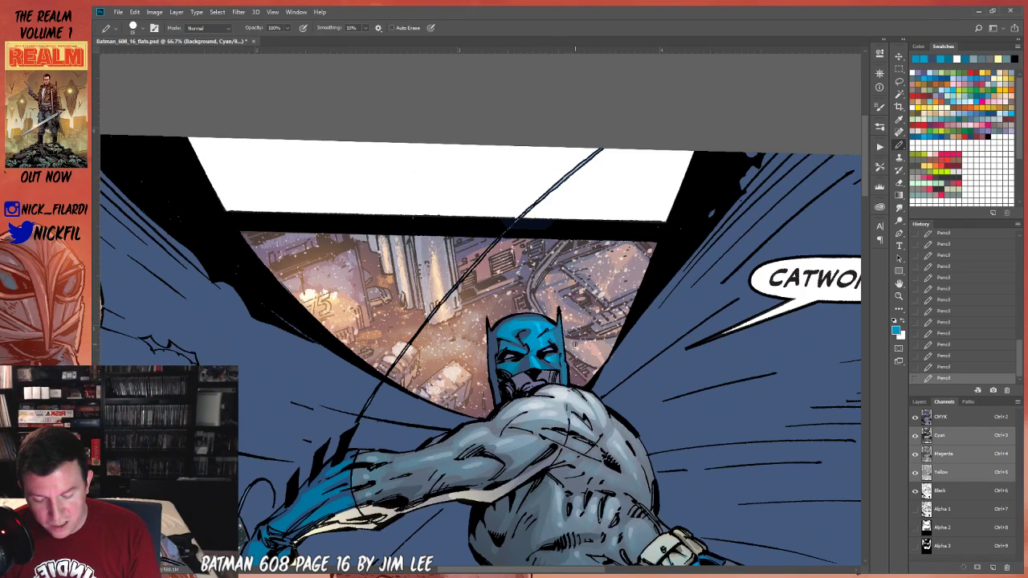
Fill Batman's eyes with white using the Pencil.
left_click(899, 295)
left_click(538, 436, "alt")
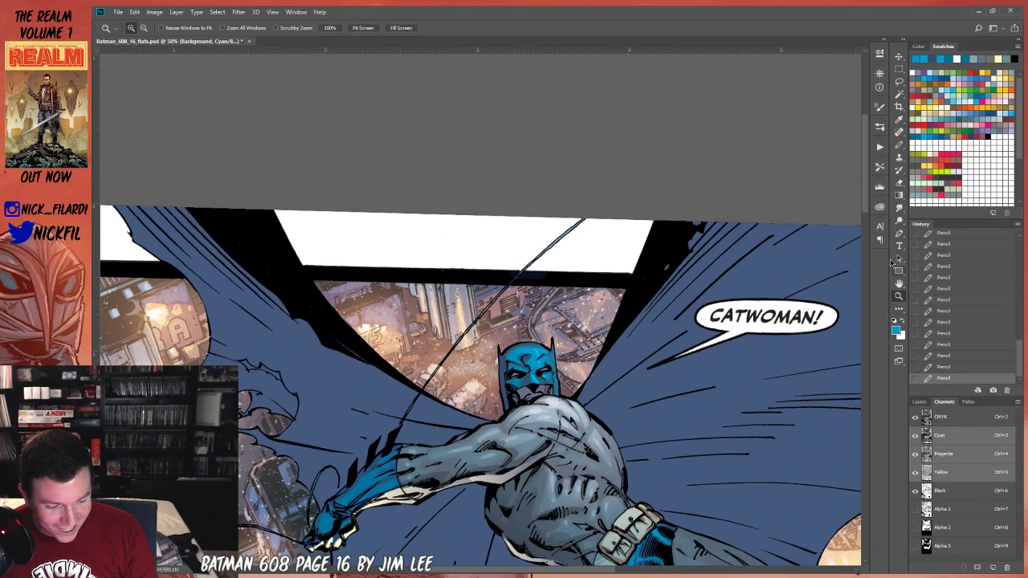
key("b")
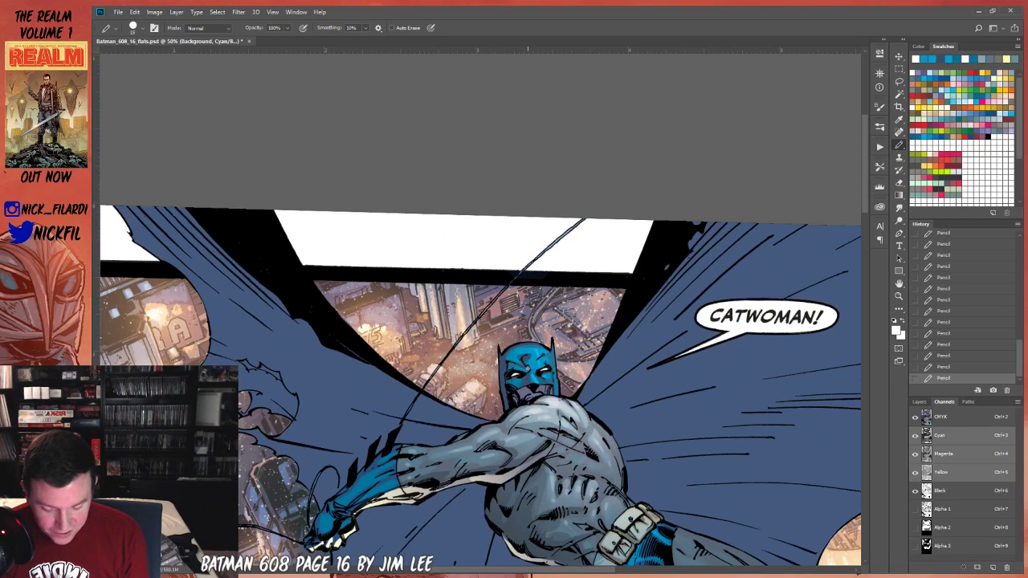
Choose a pale yellow swatch and paint a rim light along the outer side edge of Batman's cowl.
left_click(945, 103)
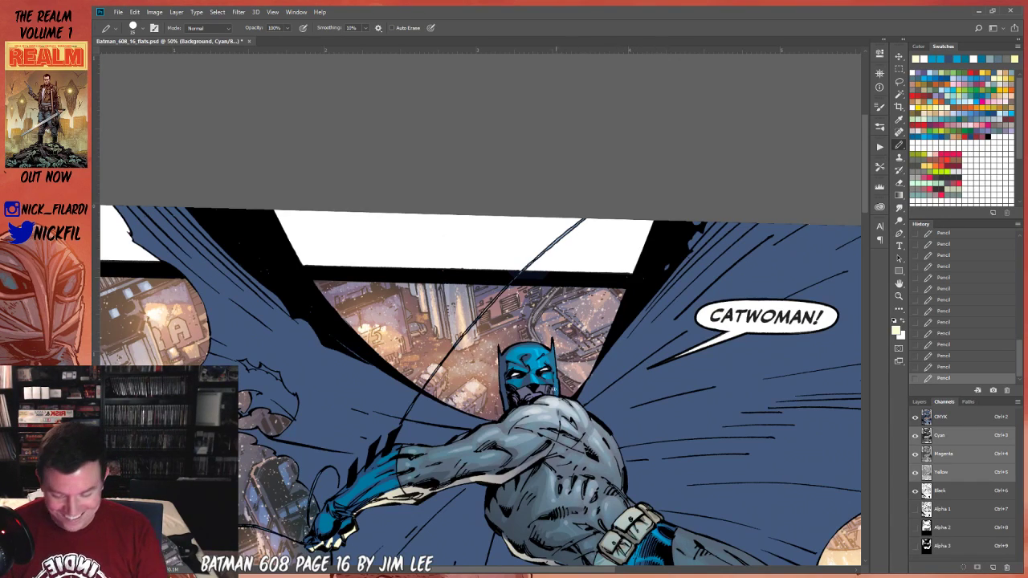
mouse_move(498, 350)
left_mouse_down()
mouse_move(503, 400)
mouse_move(503, 382)
left_mouse_up()
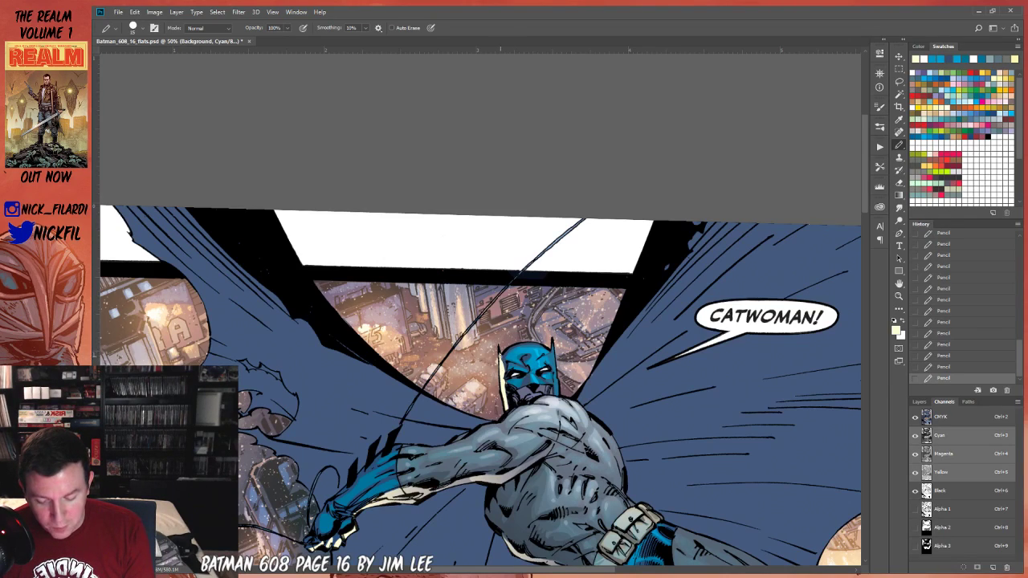
left_click_drag(499, 352, 506, 377)
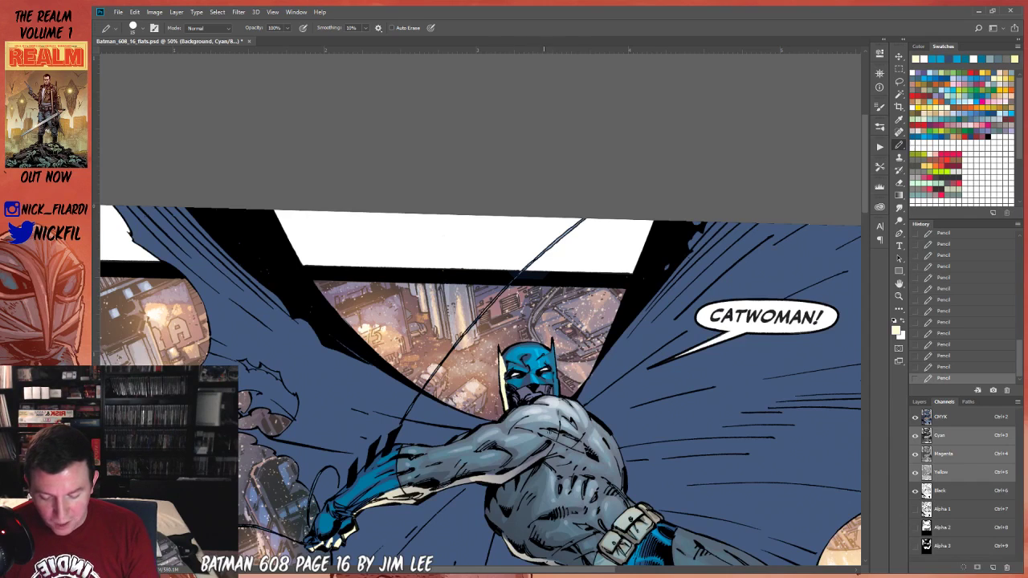
Paint a dark blue Pencil stroke along the inner edge of the pale rim light on Batman's cowl.
left_click(898, 297)
left_click(580, 431, "alt")
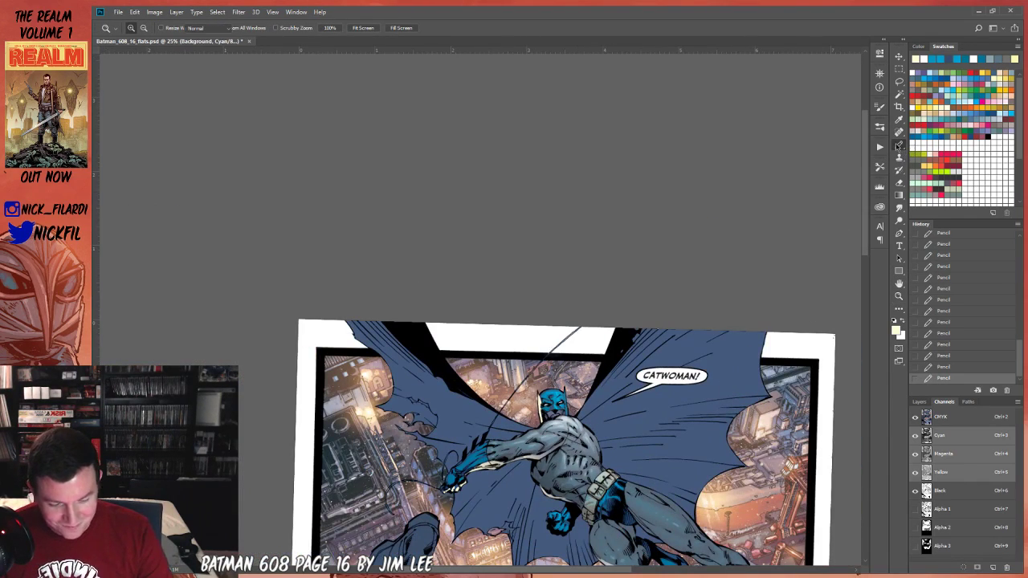
left_click(899, 145)
key("z")
left_click_drag(547, 401, 547, 402)
left_click(899, 145)
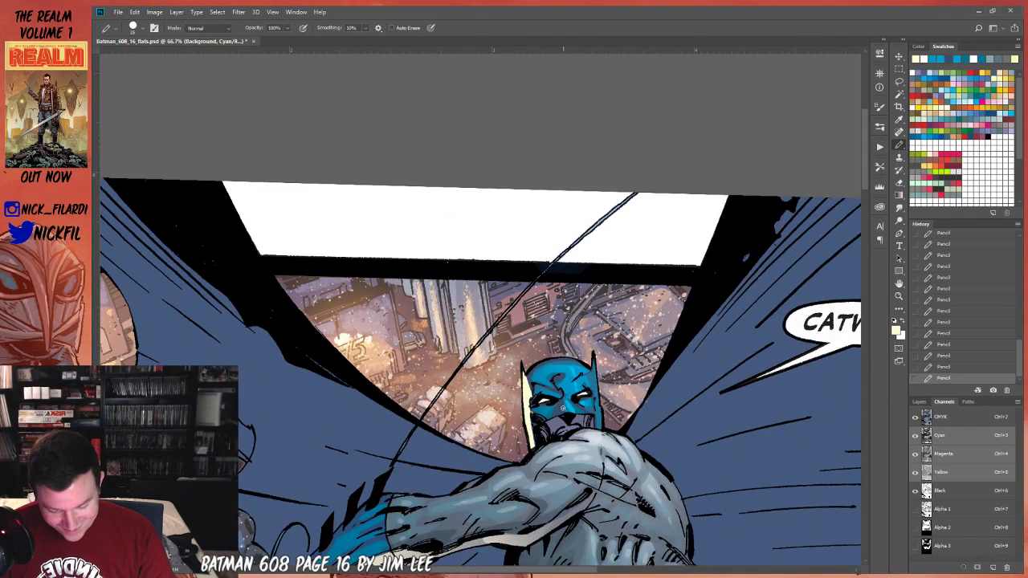
key("5")
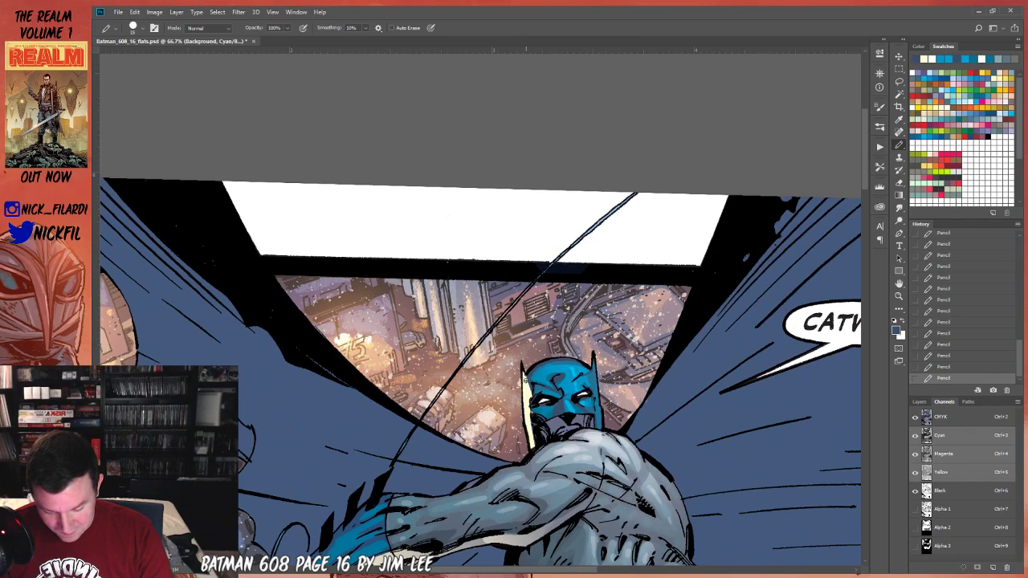
left_click_drag(532, 414, 537, 449)
Lasso the exposed lower part of Batman's face below the cowl.
left_click(897, 296)
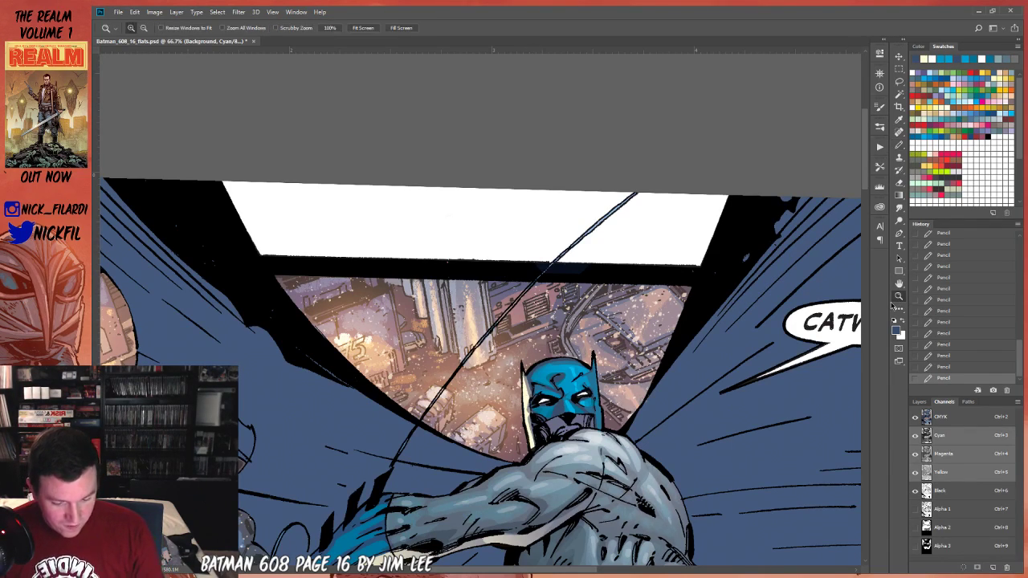
left_click(732, 409, "alt")
left_click(732, 409, "alt")
left_click(727, 378)
left_click(723, 367)
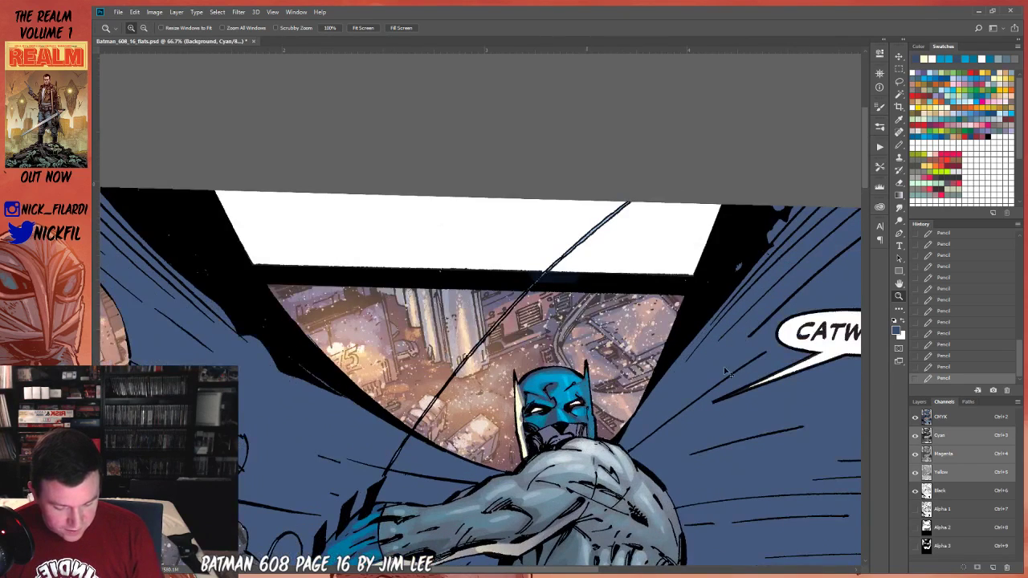
key("l")
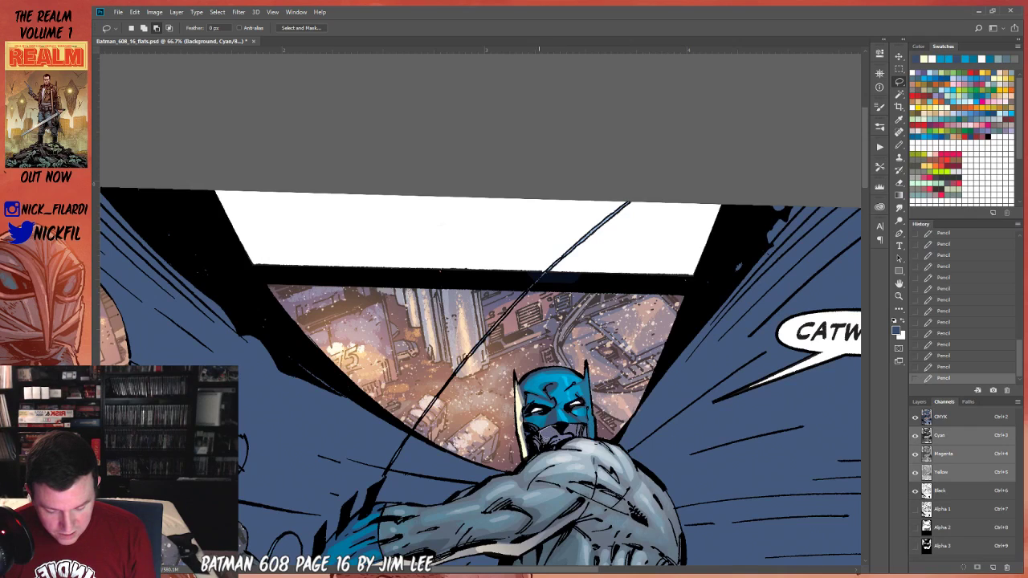
left_click_drag(587, 424, 789, 374)
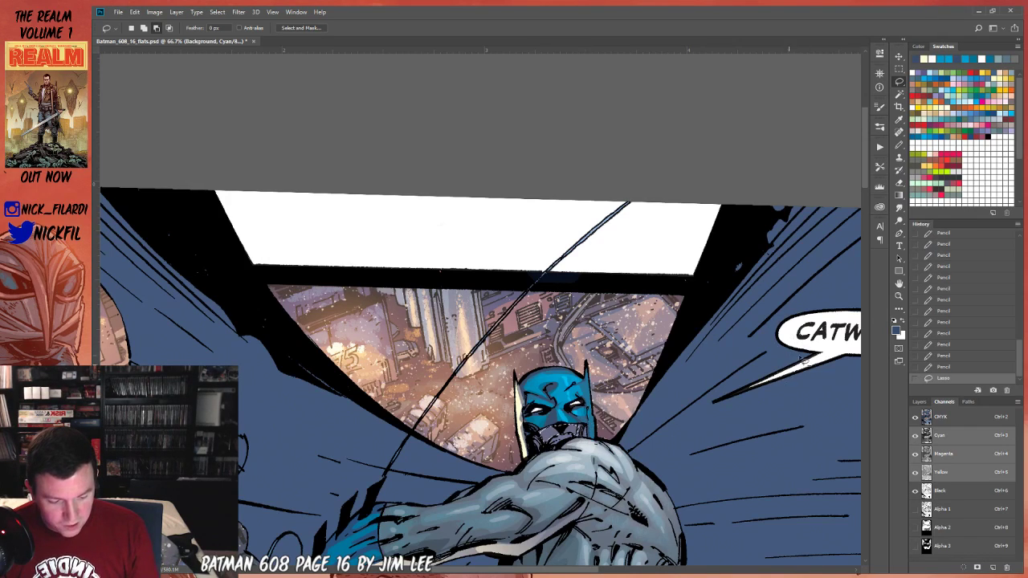
Shade the selected lower face with gradients and clear the selection.
key("h")
scroll(570, 433, "down", 1)
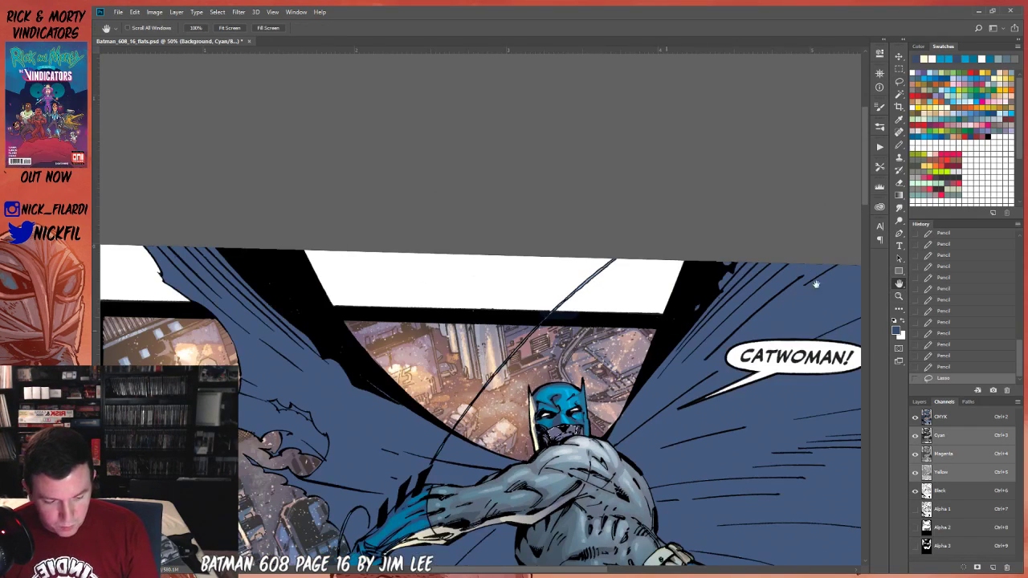
key("g")
left_click(277, 33)
left_click(376, 217)
mouse_move(575, 431)
left_mouse_down()
mouse_move(561, 431)
mouse_move(560, 441)
left_mouse_up()
key("ctrl+d")
Choose a dark red swatch and select the skin colour of Batman's lower face with the Magic Wand.
left_click(899, 284)
left_click_drag(835, 386, 792, 258)
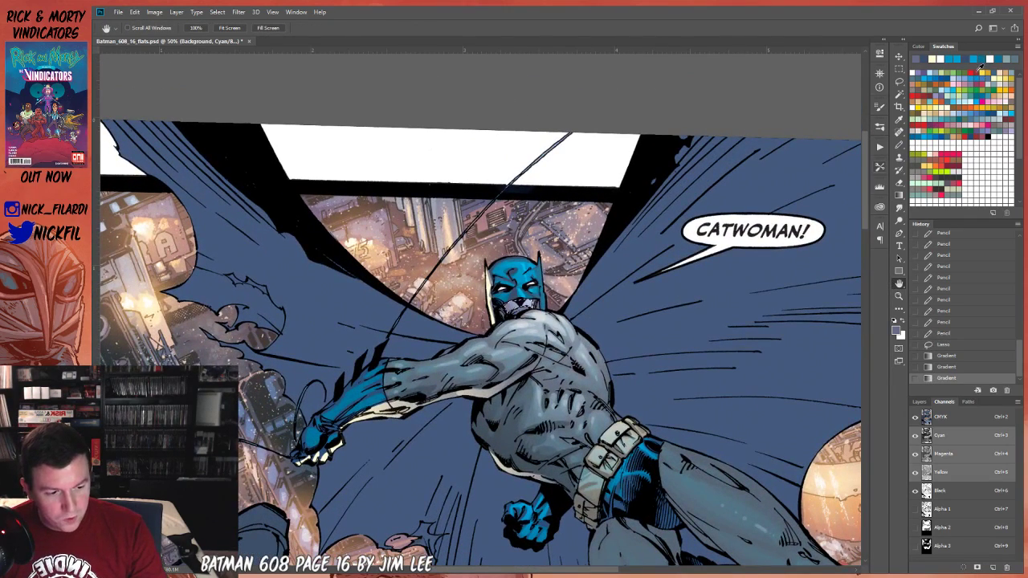
left_click(980, 71)
left_click(898, 94)
key("ctrl+d")
left_click(515, 304)
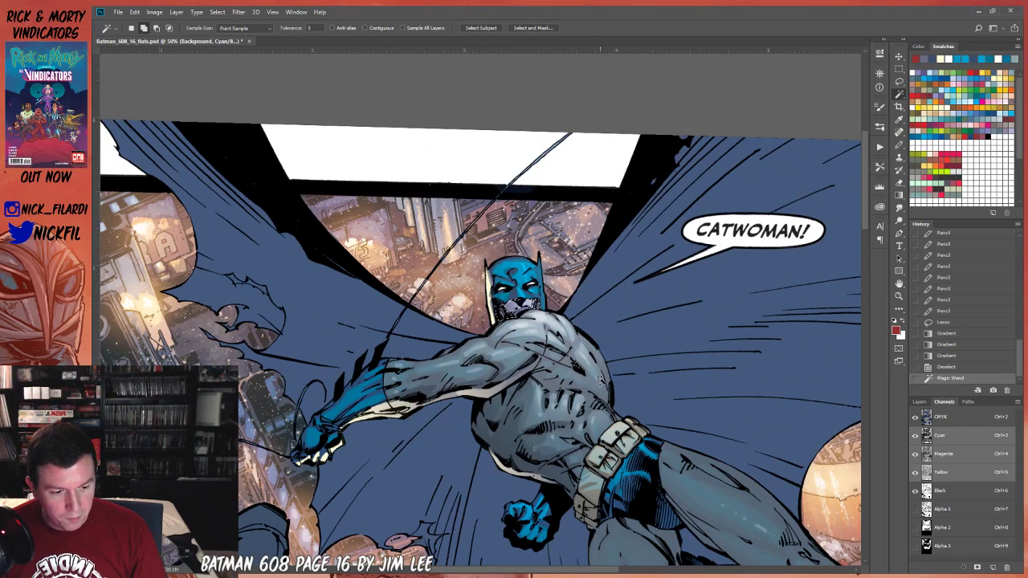
Dab dark red over the lower face with the Pencil in Normal mode, fade the stroke to 21%, and deselect.
left_click(898, 145)
left_click(204, 28)
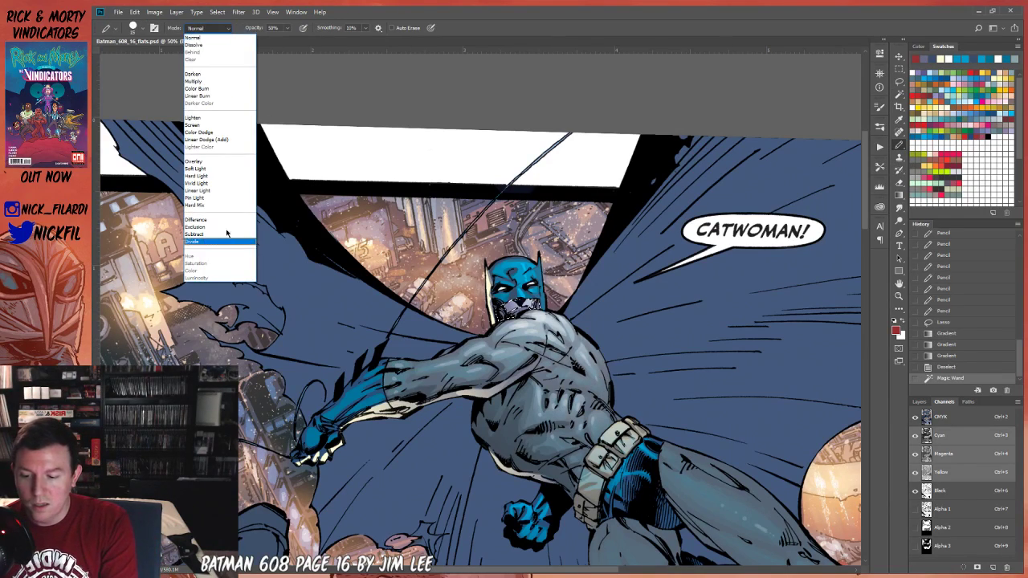
left_click(197, 38)
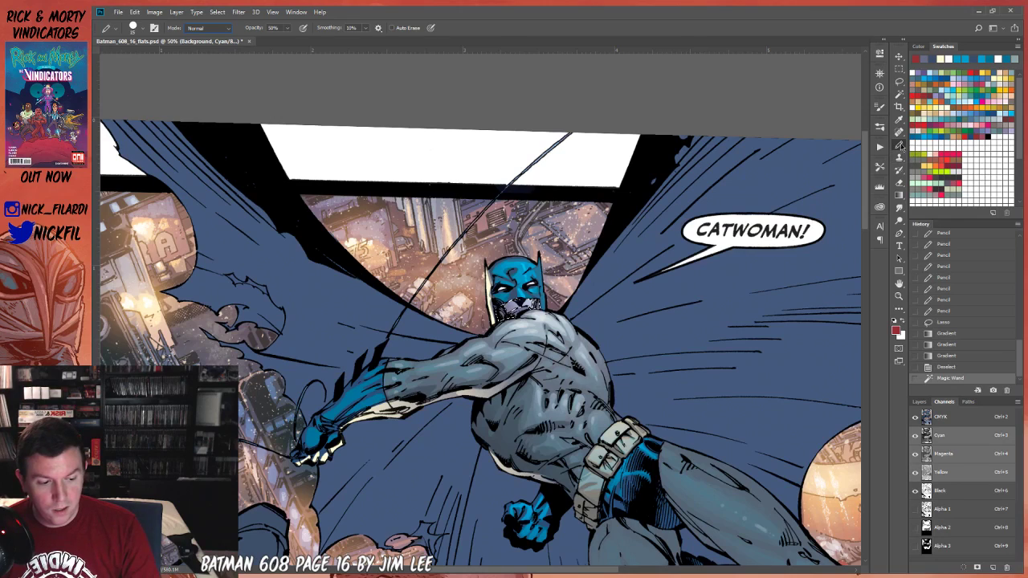
left_click_drag(511, 301, 525, 305)
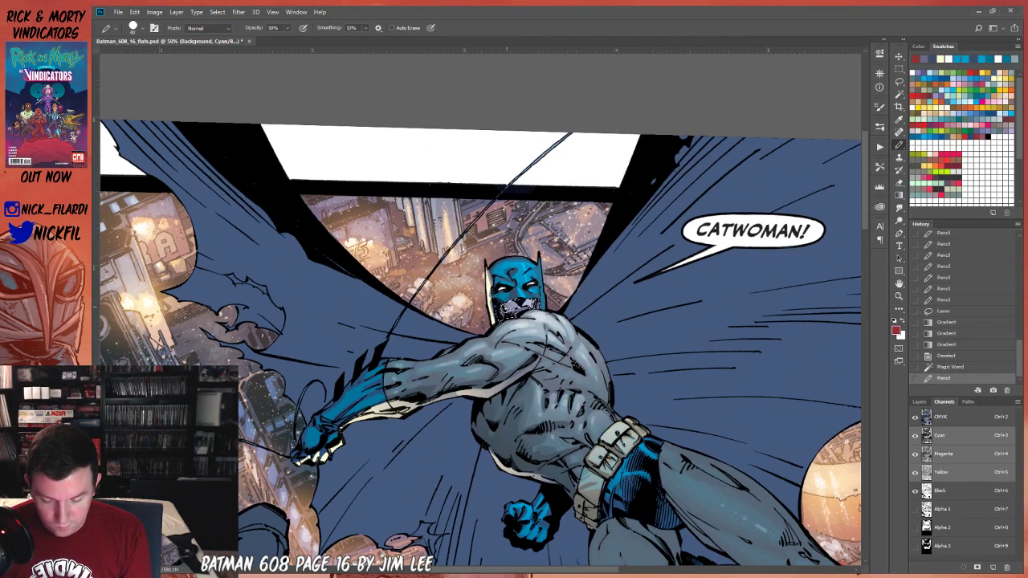
left_click_drag(518, 300, 530, 305)
key("ctrl+shift+f")
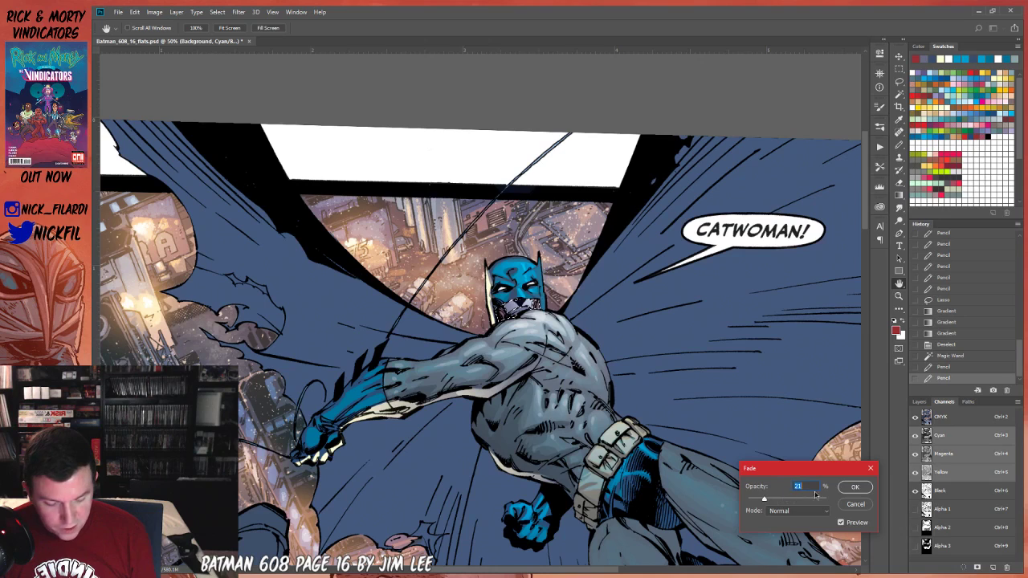
left_click(855, 487)
key("ctrl+d")
Examine the colour values of Batman's lower face by sampling several spots in the foreground Color Picker.
left_click(898, 295)
left_click(520, 308)
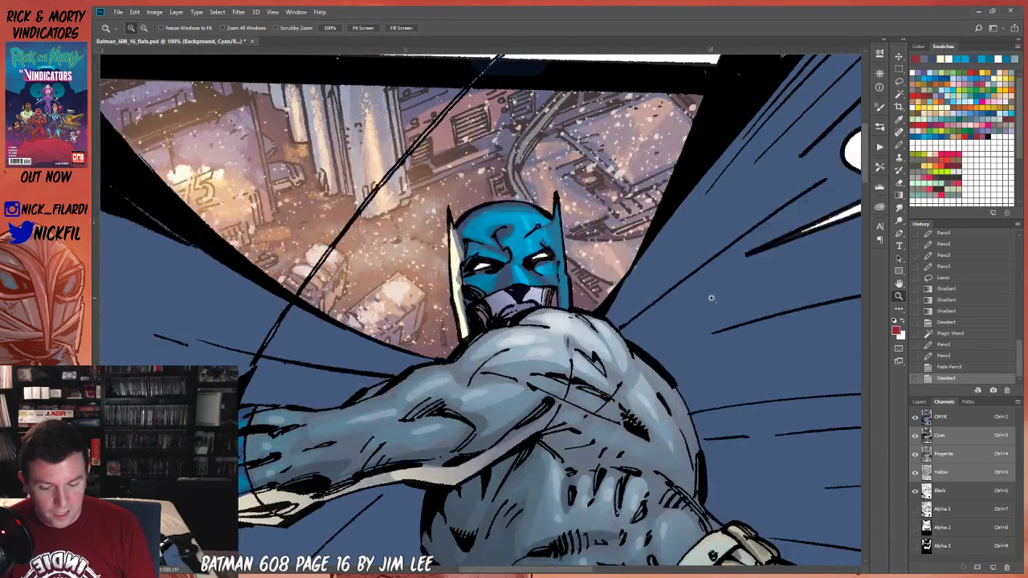
left_click(899, 145)
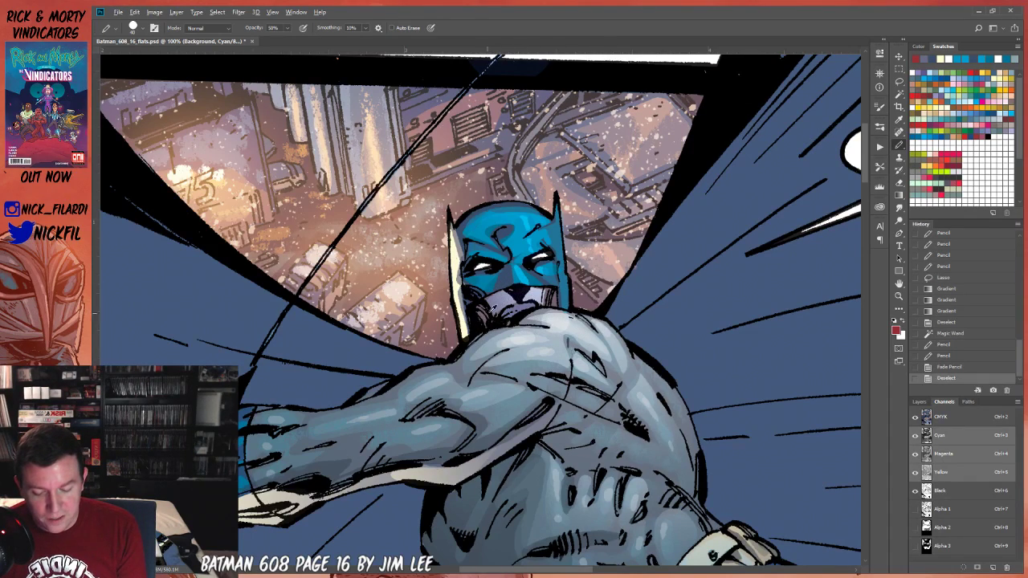
left_click(896, 330)
left_click_drag(683, 94, 713, 78)
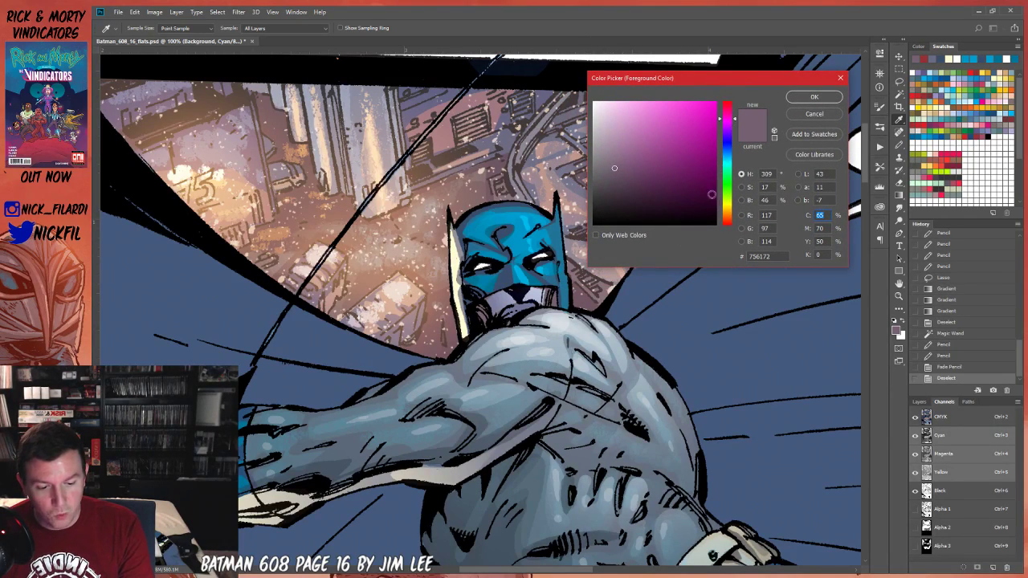
left_click(536, 291)
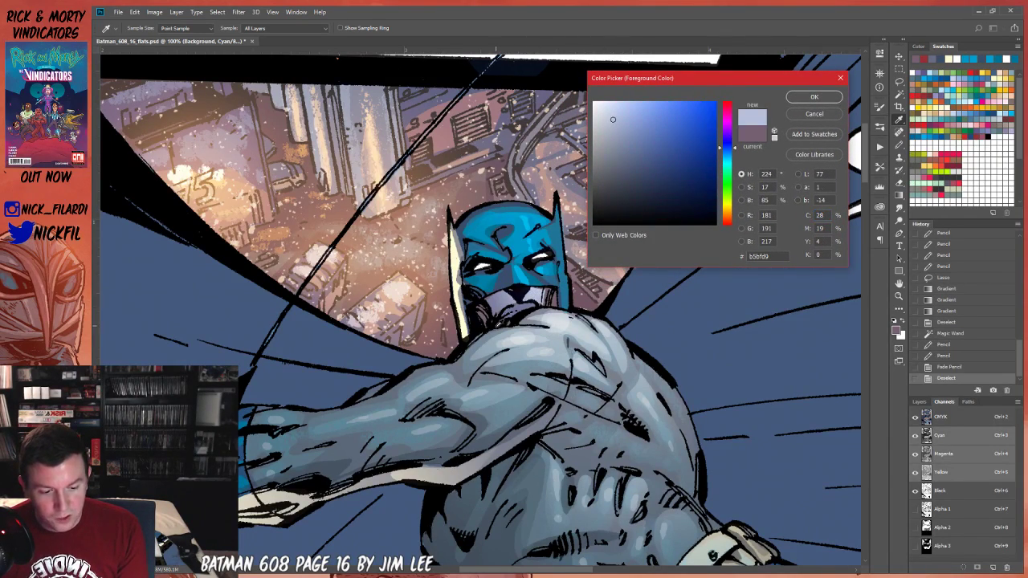
left_click(504, 297)
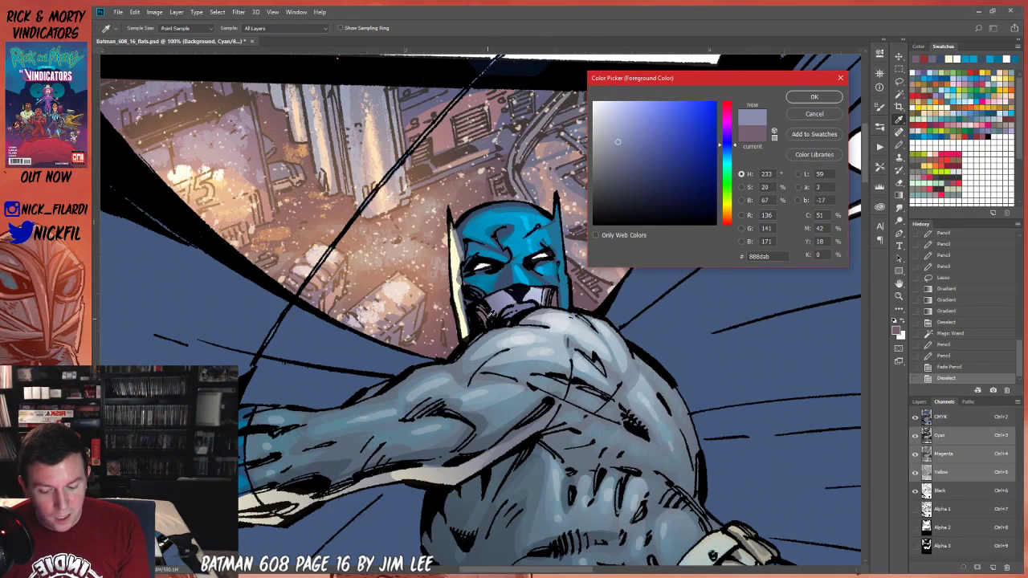
left_click(486, 314)
left_click(507, 295)
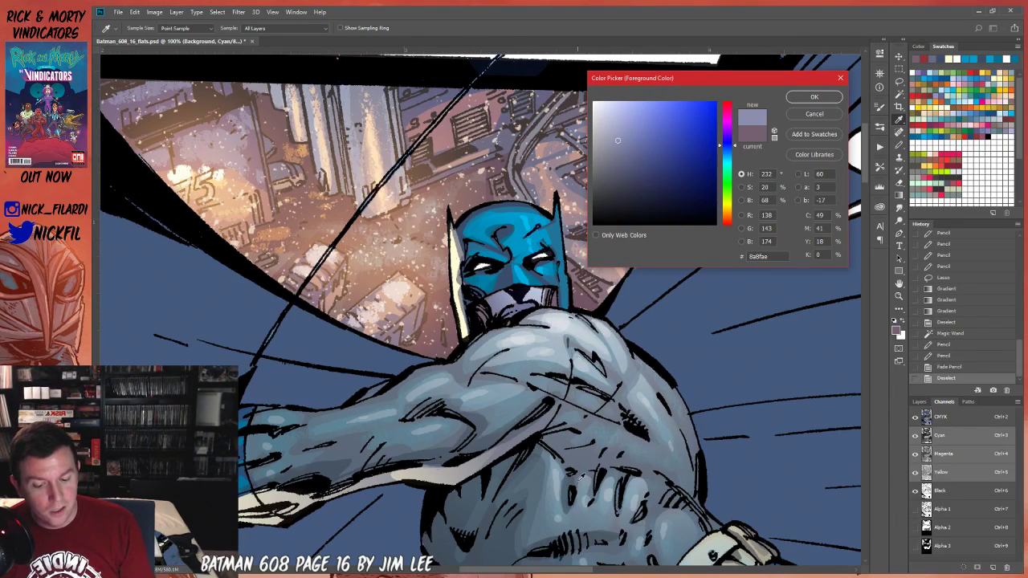
left_click(814, 113)
Choose a pale blue swatch and paint Pencil highlights at 100% opacity on the cowl's forehead and nose.
left_click(899, 295)
key("ctrl+minus")
key("ctrl+minus")
left_click(899, 283)
left_click_drag(482, 321, 510, 329)
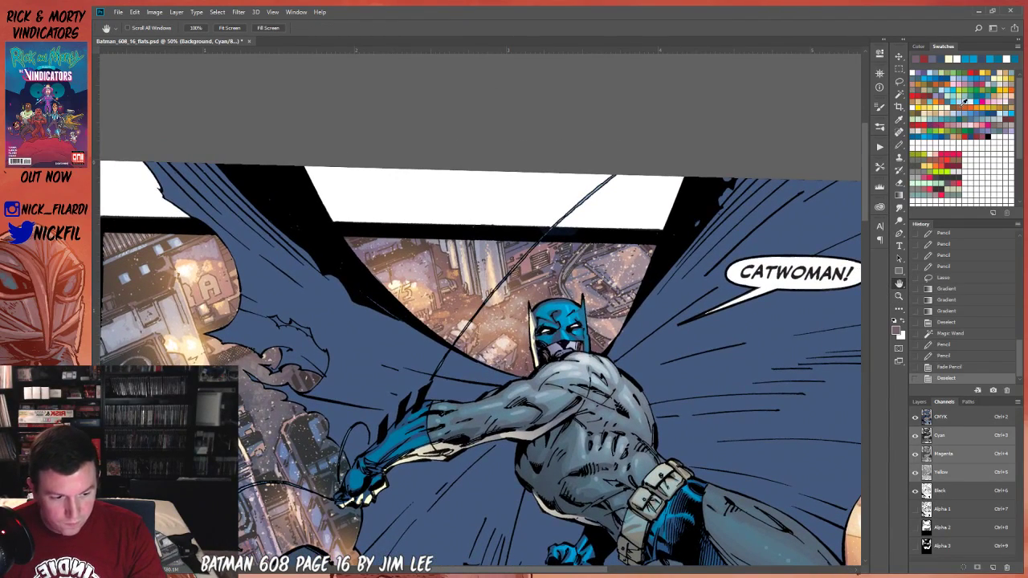
left_click(967, 98)
key("b")
key("0")
left_click_drag(562, 310, 579, 299)
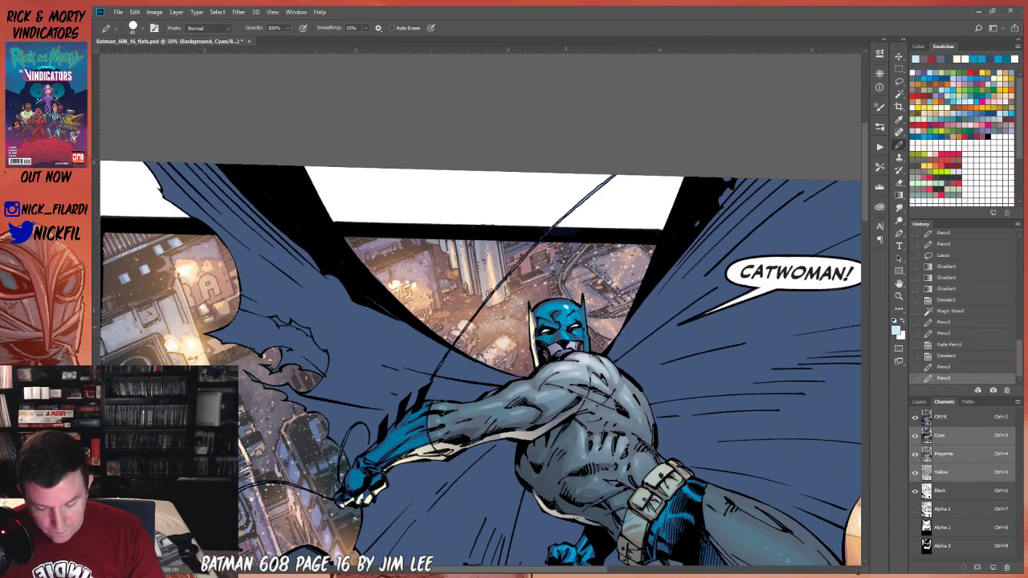
left_click_drag(562, 317, 568, 320)
key("ctrl+z")
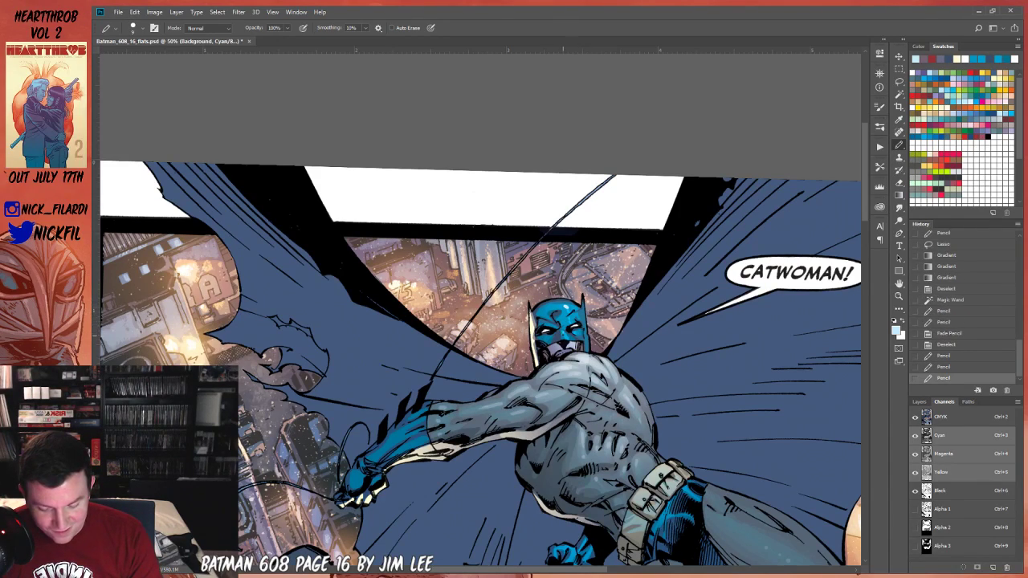
key("ctrl+shift+z")
Sample the cowl's bright blue and touch up the edge of the nose highlight with the Pencil.
left_click(564, 330, "alt")
left_click_drag(564, 330, 562, 334)
key("z")
left_click(572, 340)
left_click(571, 341)
left_click(571, 341)
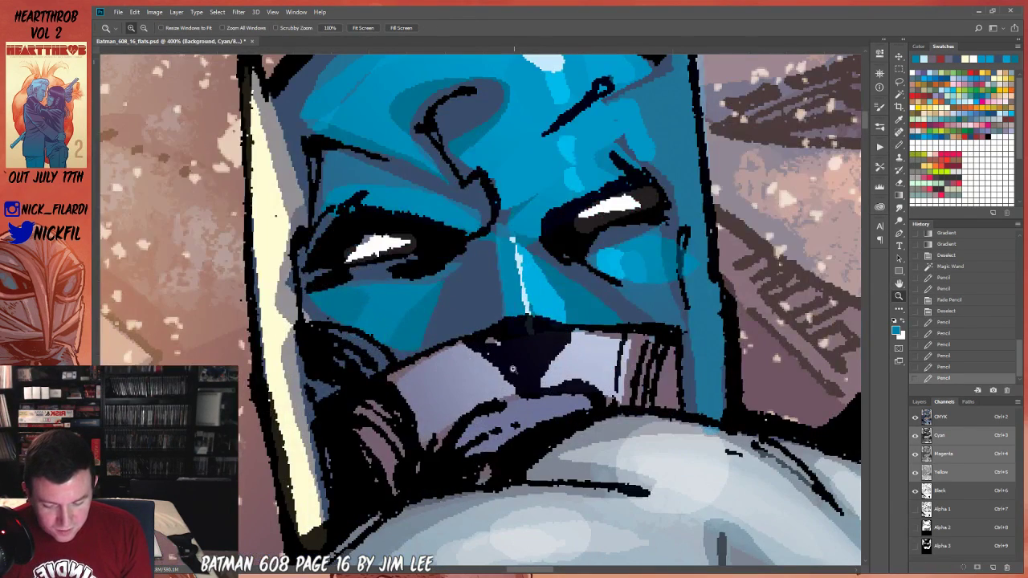
left_click(576, 384, "alt")
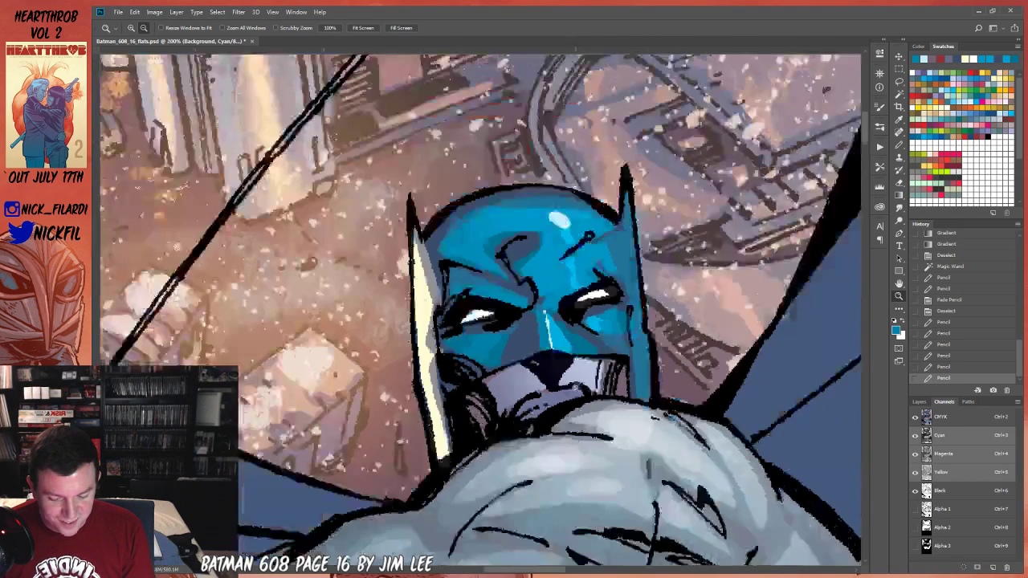
left_click(575, 384, "alt")
left_click(575, 383, "alt")
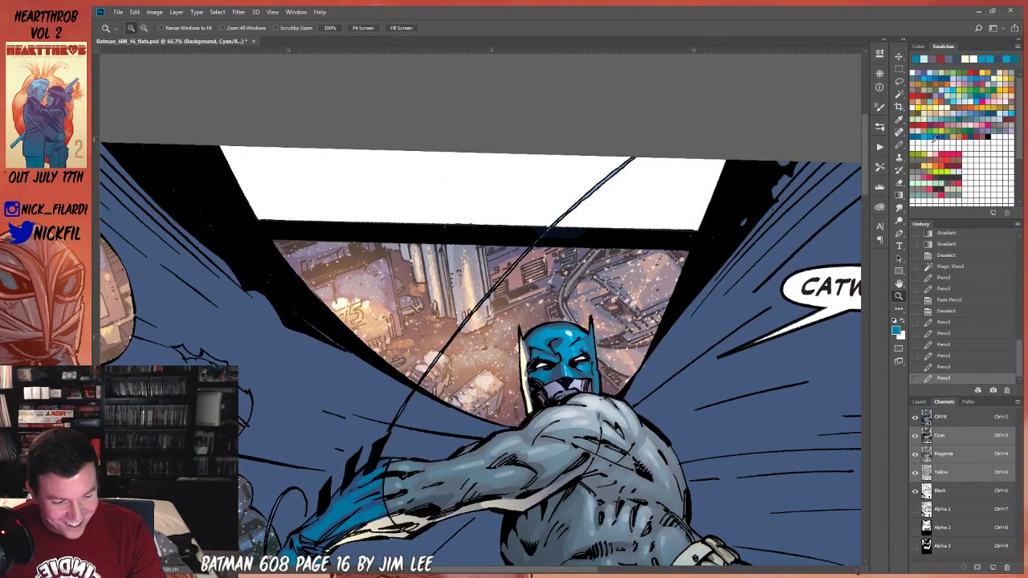
Choose the white swatch and paint Batman's mouth area with the Pencil.
left_click(936, 139)
key("b")
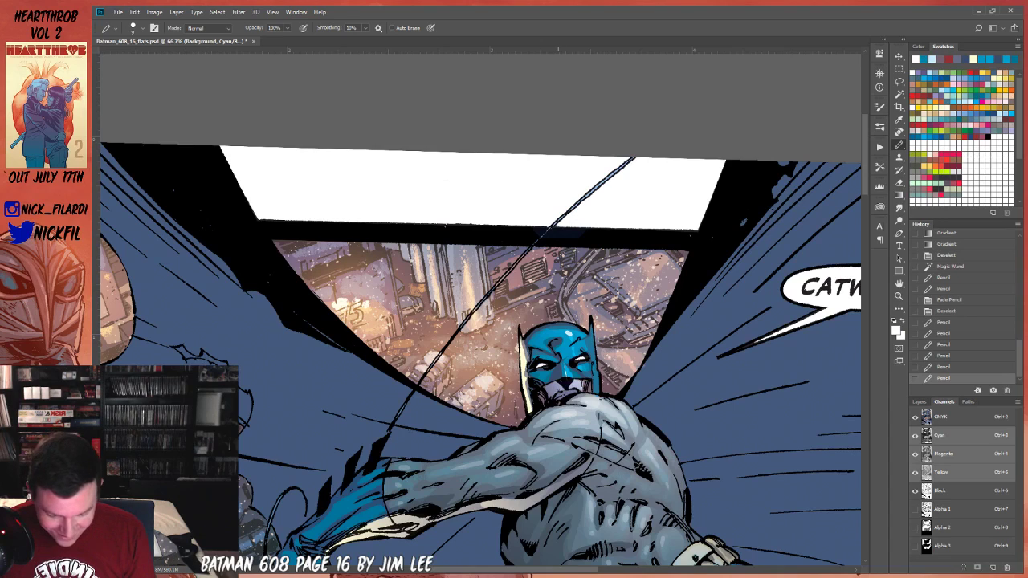
left_click_drag(560, 396, 571, 395)
Lasso highlight shapes along the forearm of Batman's outstretched glove.
left_click(899, 296)
left_click(606, 421, "alt")
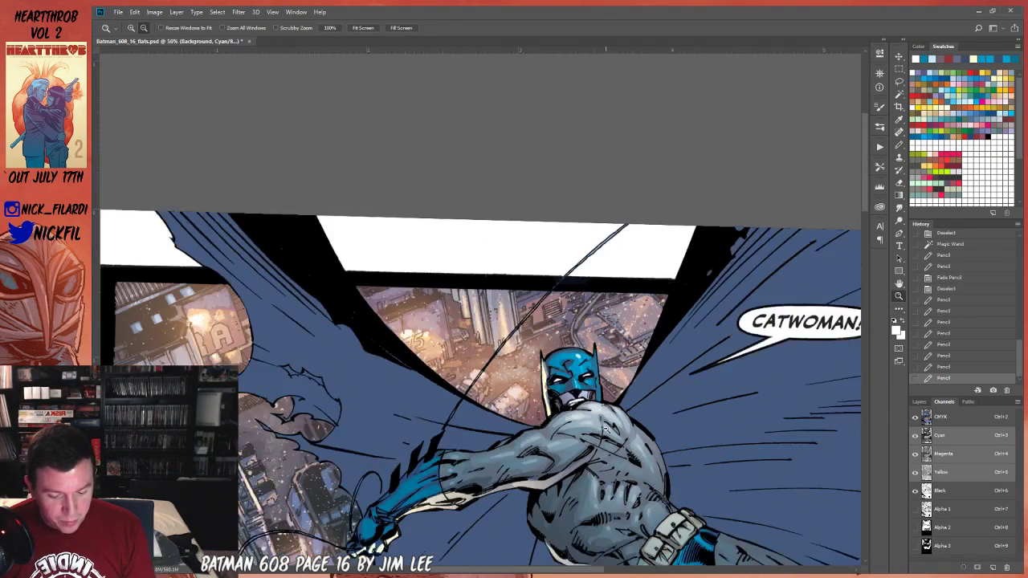
left_click(606, 421, "alt")
left_click(898, 283)
left_click_drag(650, 464, 608, 281)
mouse_move(539, 360)
left_mouse_down()
mouse_move(607, 373)
mouse_move(634, 440)
left_mouse_up()
left_click(900, 82)
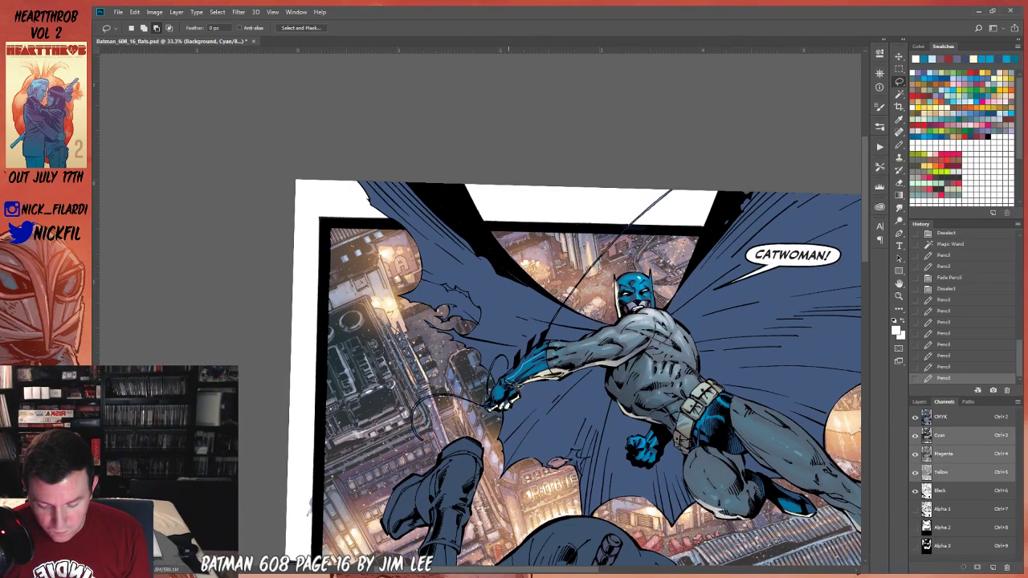
mouse_move(559, 346)
left_mouse_down()
mouse_move(532, 356)
mouse_move(551, 347)
left_mouse_up()
key("ctrl+alt+z")
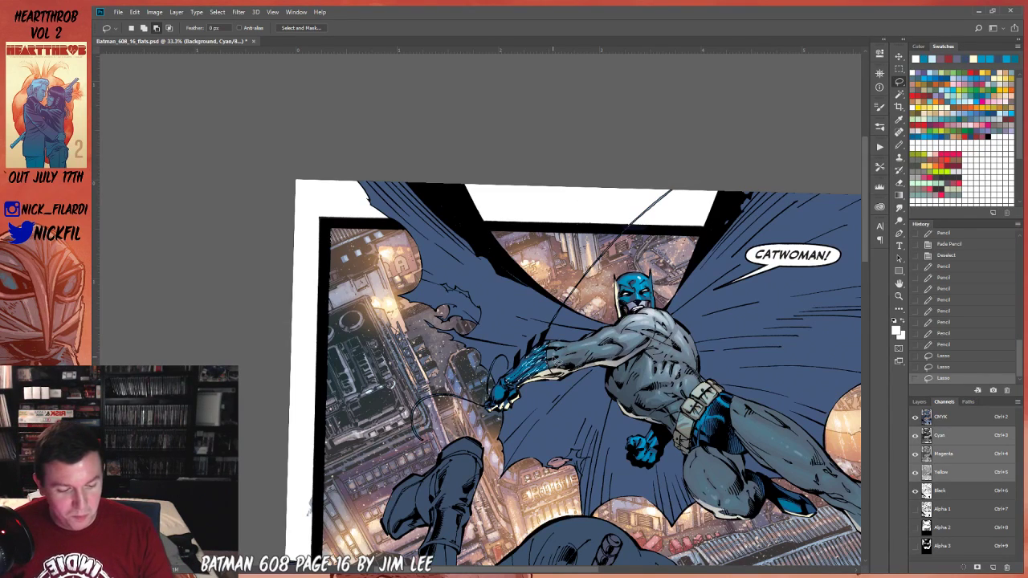
Brighten the selected glove areas with blue gradients in Screen mode and deselect.
left_click(899, 195)
left_click(1007, 58)
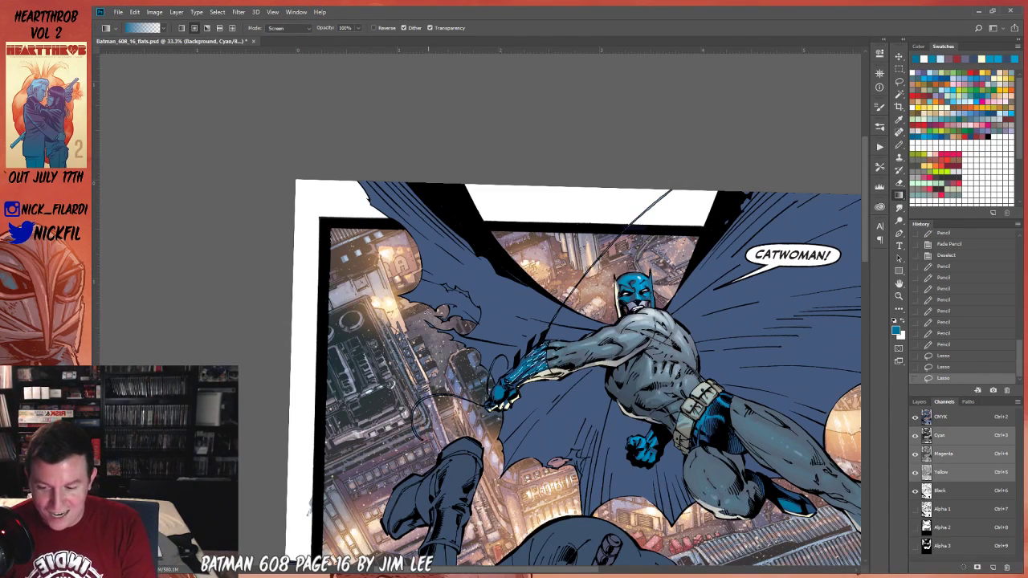
left_click_drag(503, 409, 532, 353)
left_click_drag(503, 399, 533, 353)
key("ctrl+d")
Lasso the hand of the outstretched glove, brighten it with blue Screen gradients, and deselect.
left_click(899, 81)
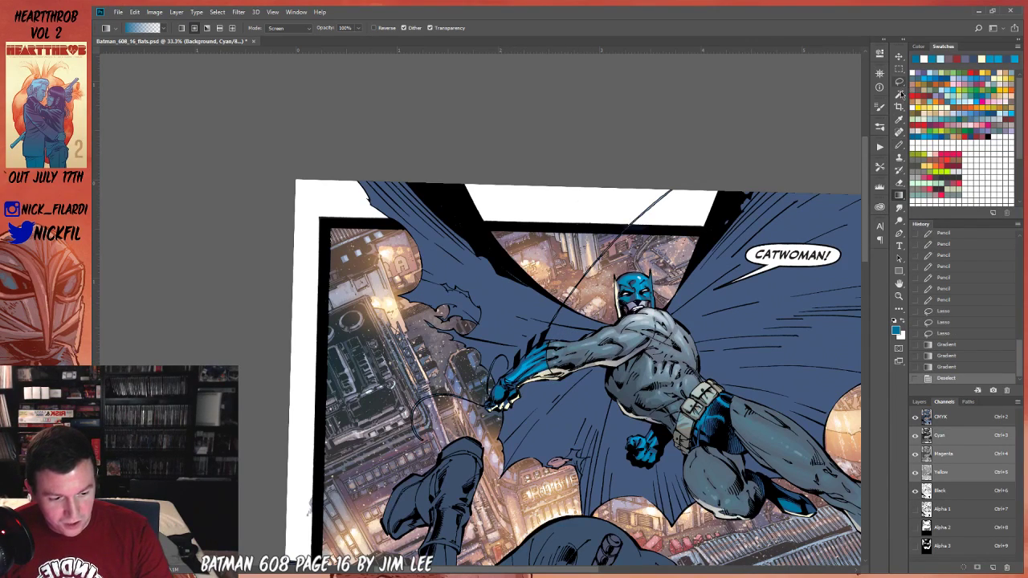
mouse_move(508, 388)
left_mouse_down()
mouse_move(509, 406)
mouse_move(509, 389)
mouse_move(499, 395)
left_mouse_up()
left_click(900, 195)
key("ctrl+d")
left_click(899, 282)
left_click_drag(696, 389, 610, 353)
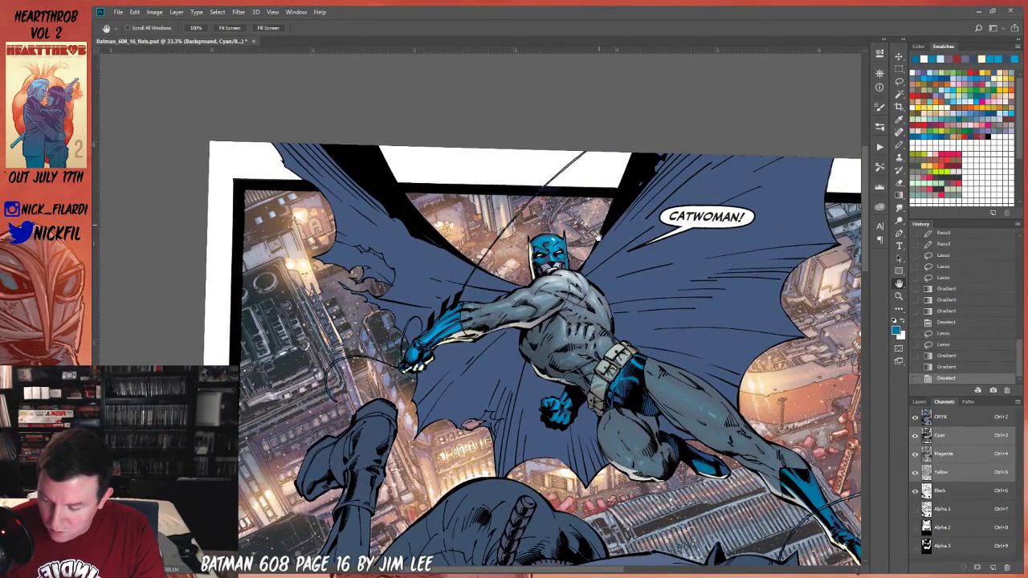
Shade Batman's rear and front boots with dark blue Pencil strokes, using 50% opacity on the front boot.
left_click(899, 296)
left_click(552, 319)
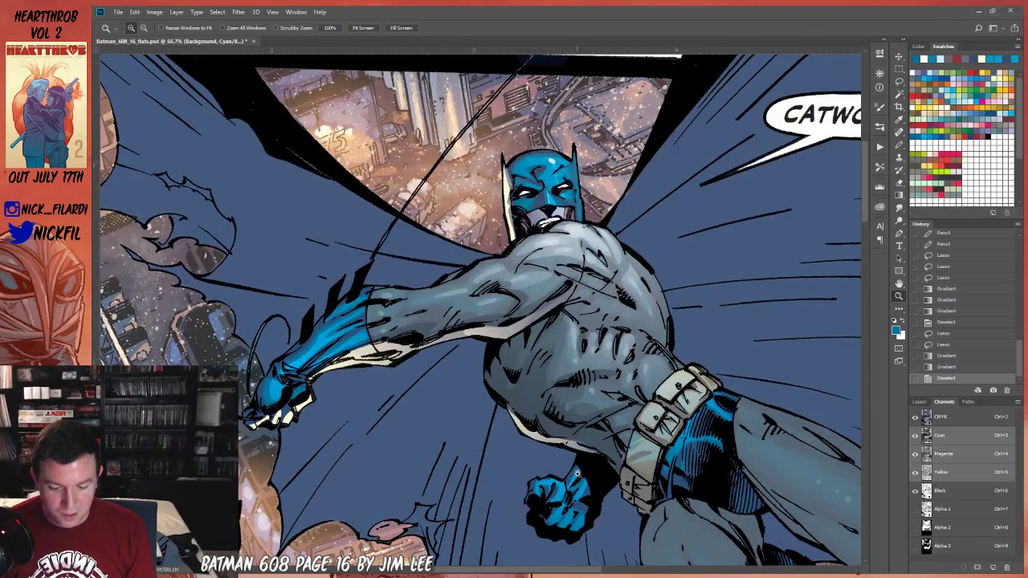
left_click(533, 399, "alt")
key("h")
left_click_drag(554, 421, 333, 280)
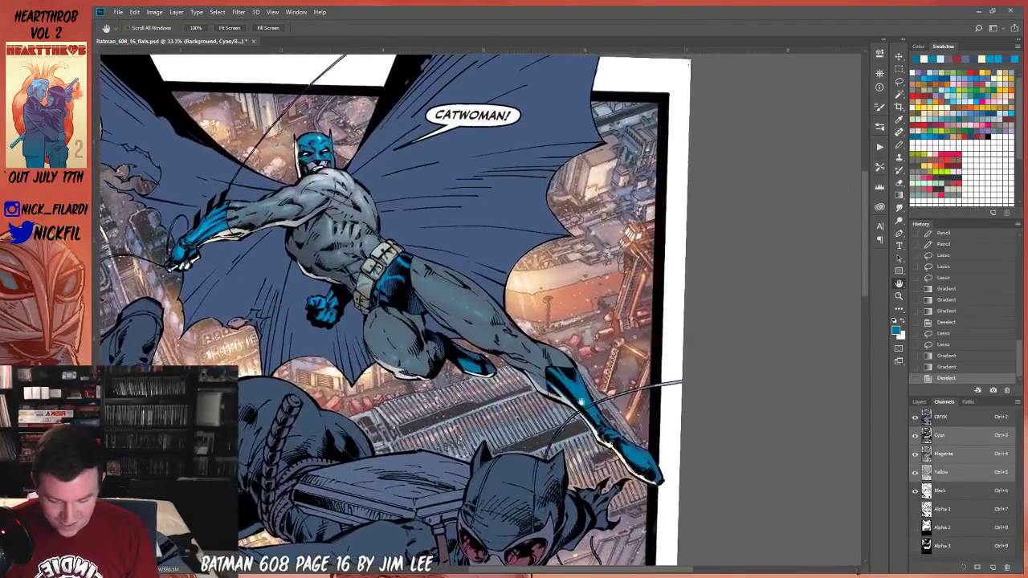
left_click(899, 144)
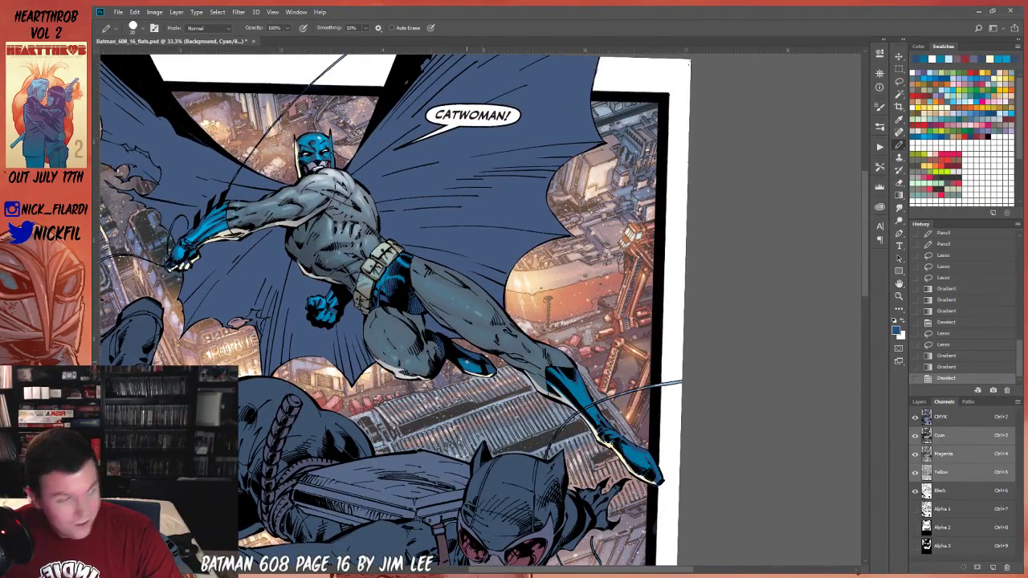
mouse_move(457, 354)
left_mouse_down()
mouse_move(480, 368)
mouse_move(467, 360)
left_mouse_up()
mouse_move(456, 351)
left_mouse_down()
mouse_move(471, 371)
mouse_move(494, 371)
left_mouse_up()
key("5")
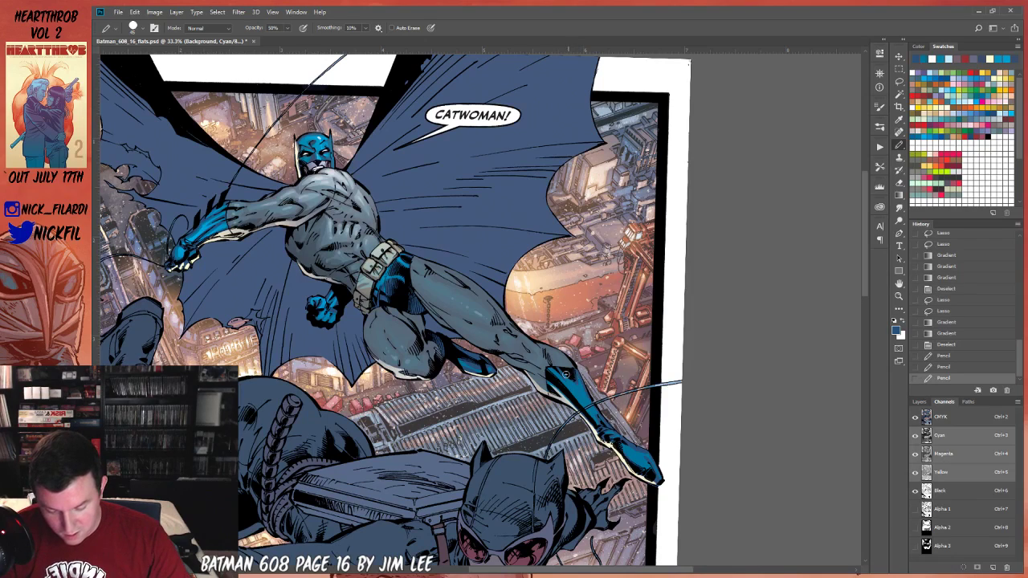
mouse_move(570, 371)
left_mouse_down()
mouse_move(609, 435)
mouse_move(649, 473)
left_mouse_up()
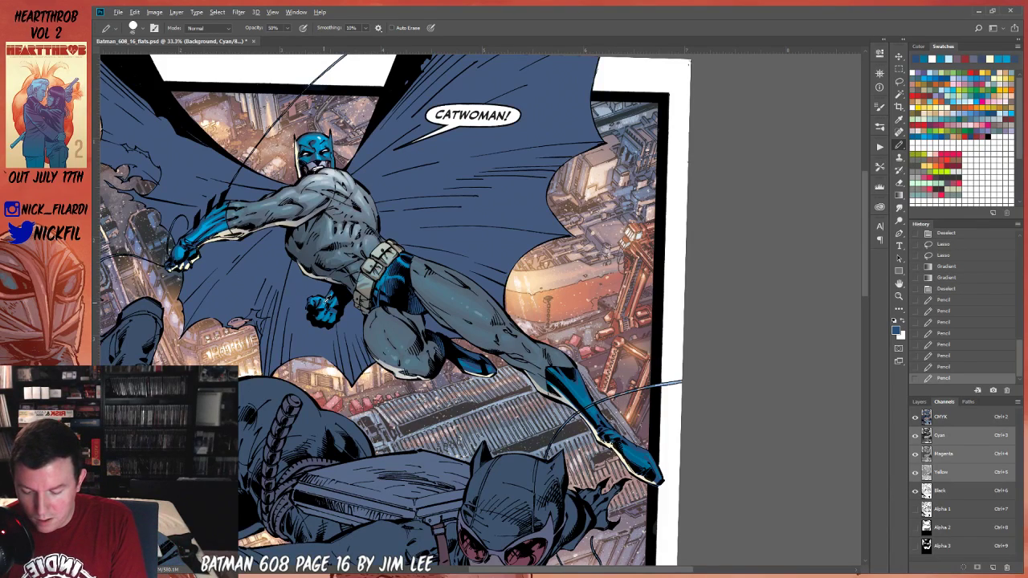
Add bright blue Pencil highlights along Batman's front boot from cuff to toe, using the blue sampled from his clenched fist.
left_click(329, 295, "alt")
left_click_drag(549, 369, 570, 375)
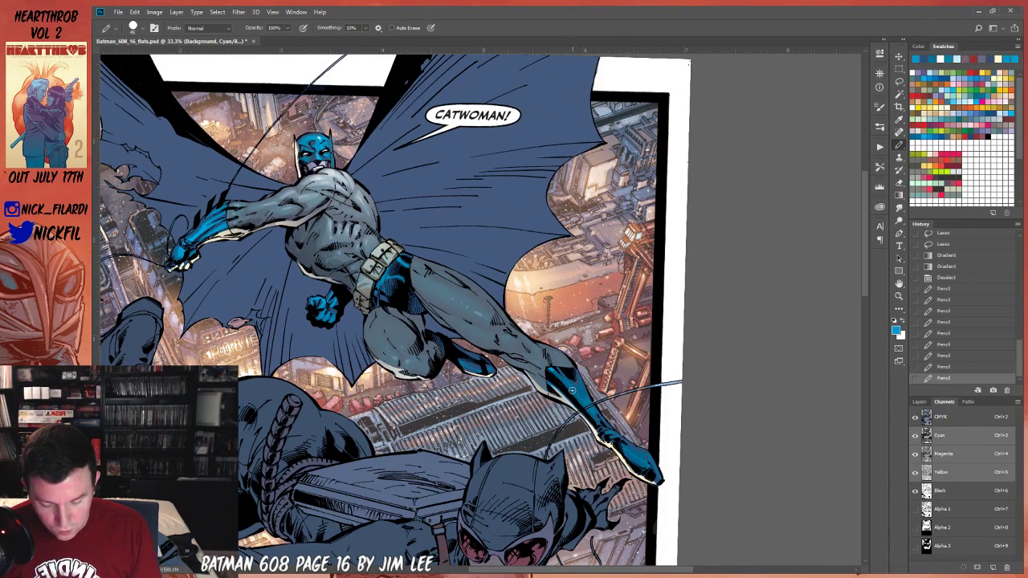
key("0")
left_click(551, 368)
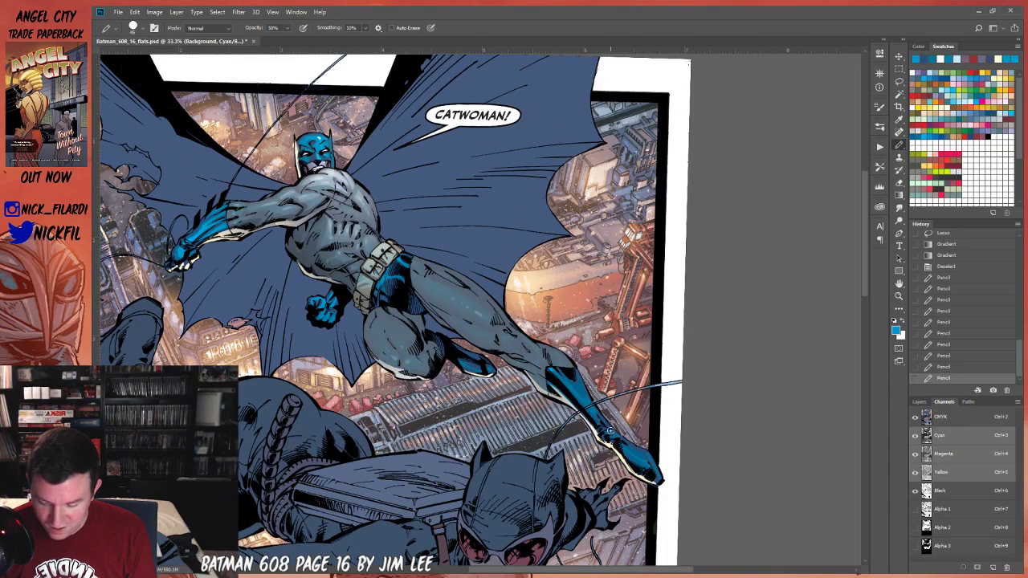
left_click(616, 433)
left_click(622, 437)
left_click(655, 467)
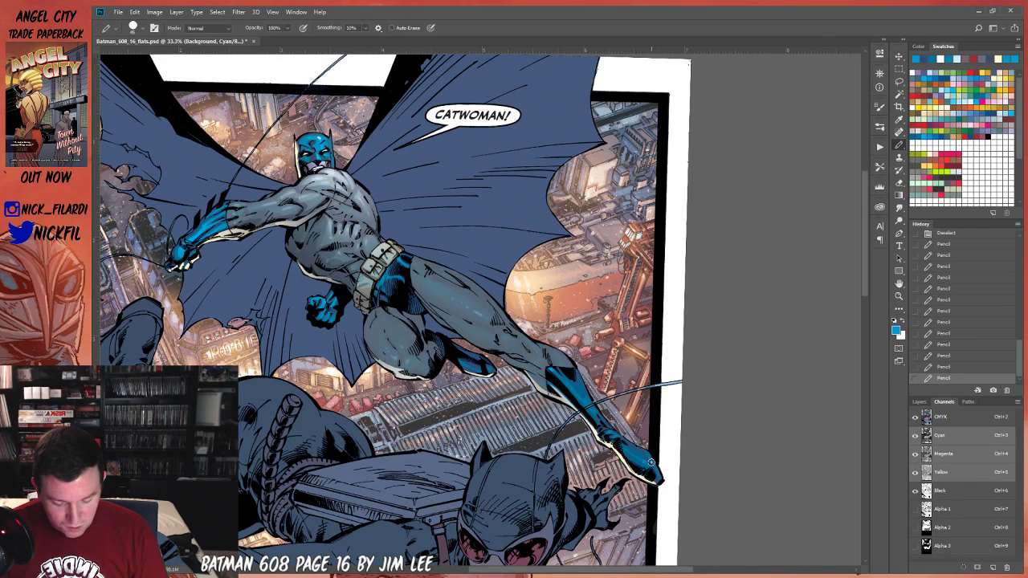
key("0")
Select the flat blue area of Batman's cape with the Magic Wand.
left_click(899, 283)
left_click_drag(706, 348, 817, 394)
left_click(899, 297)
left_click(598, 417, "alt")
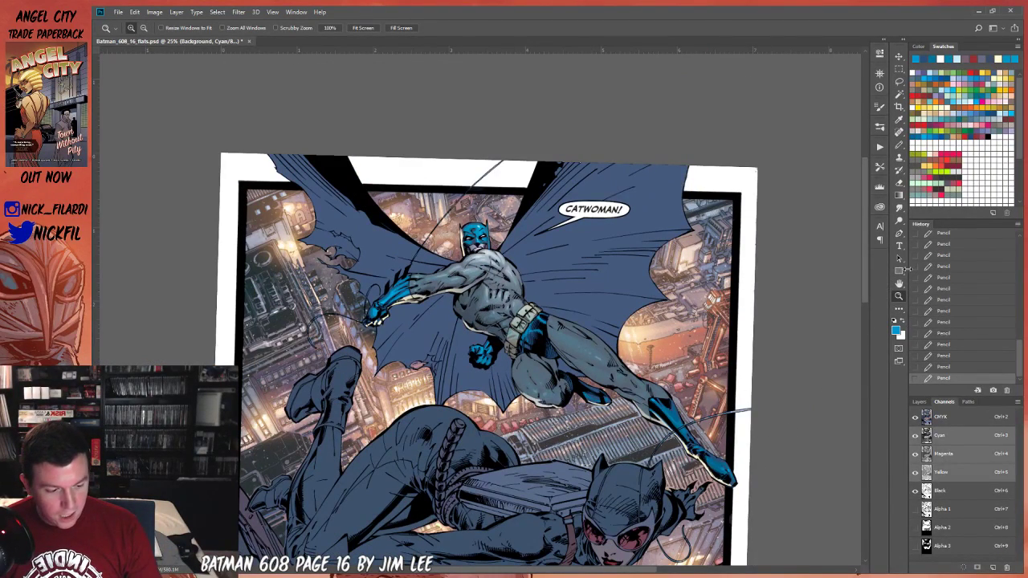
left_click(899, 282)
left_click_drag(684, 345, 760, 396)
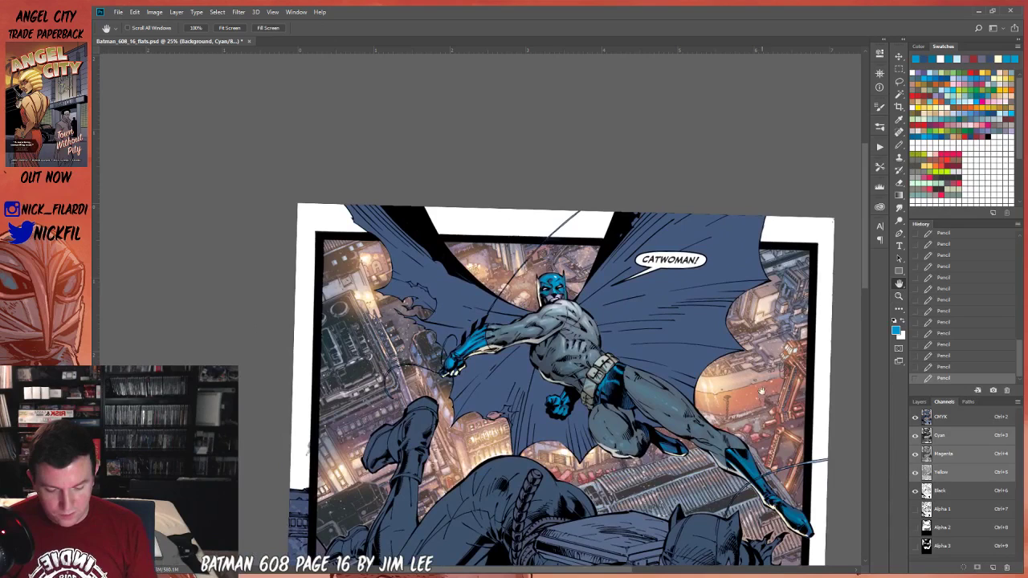
left_click(898, 297)
left_click(620, 411, "alt")
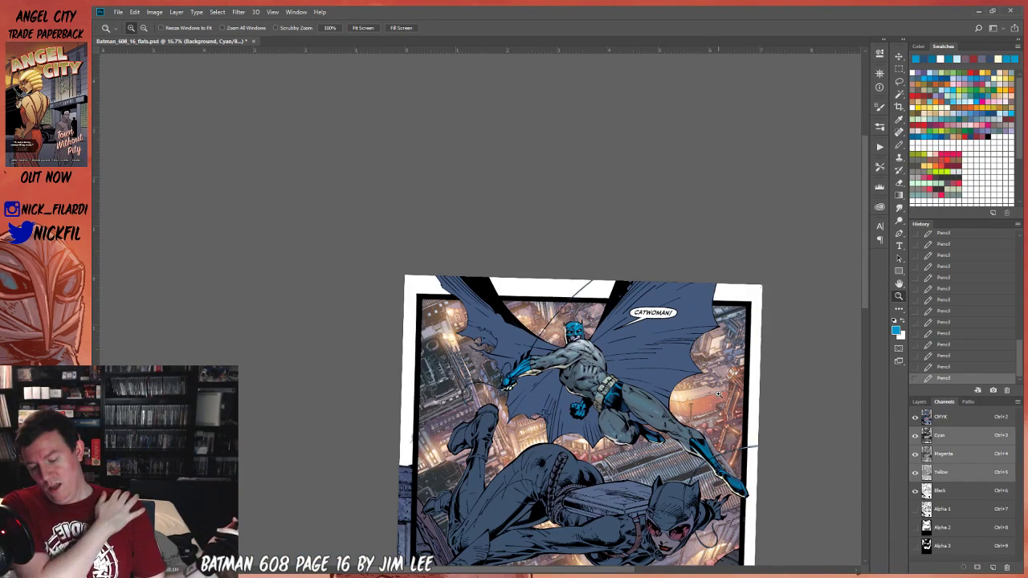
left_click(900, 94)
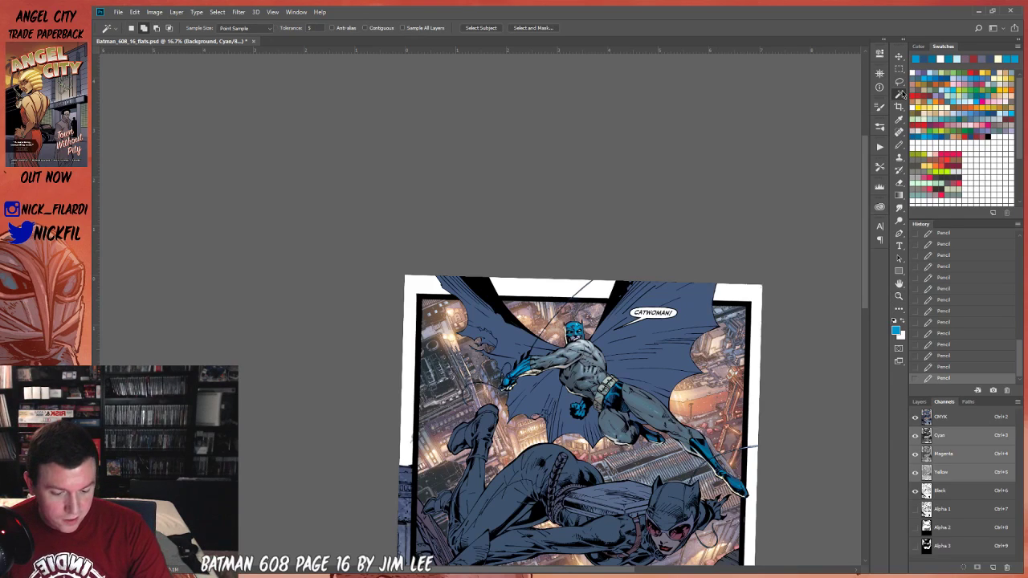
left_click(640, 362)
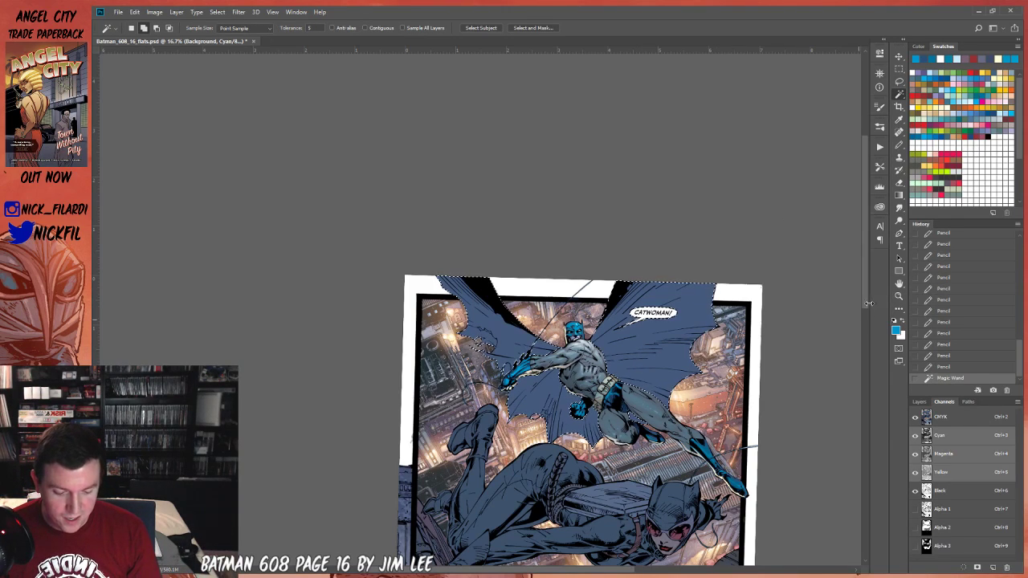
Run a linear gradient in Normal mode up the cape with its own sampled blue, and undo the last pass.
left_click(898, 195)
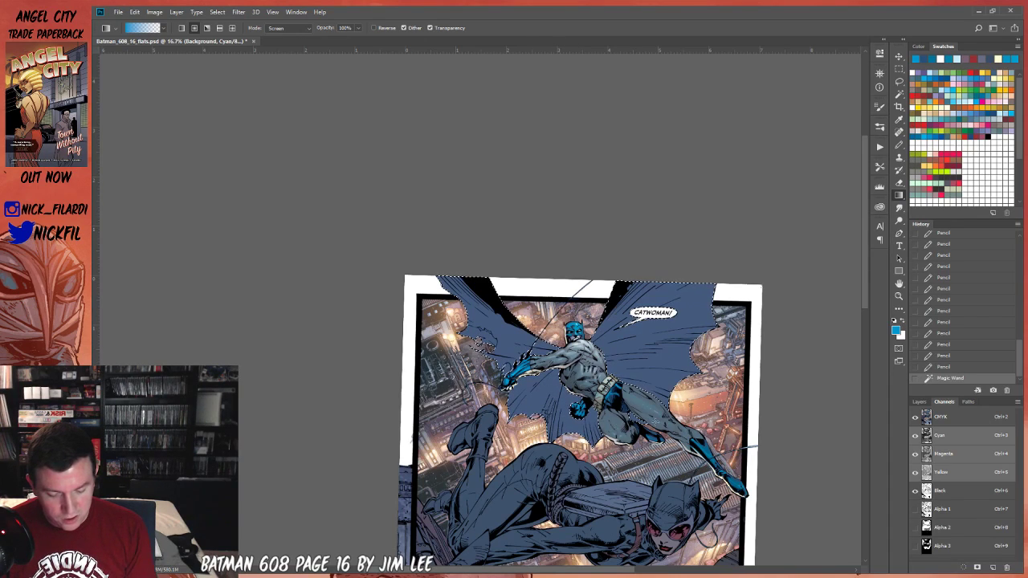
left_click(646, 337, "alt")
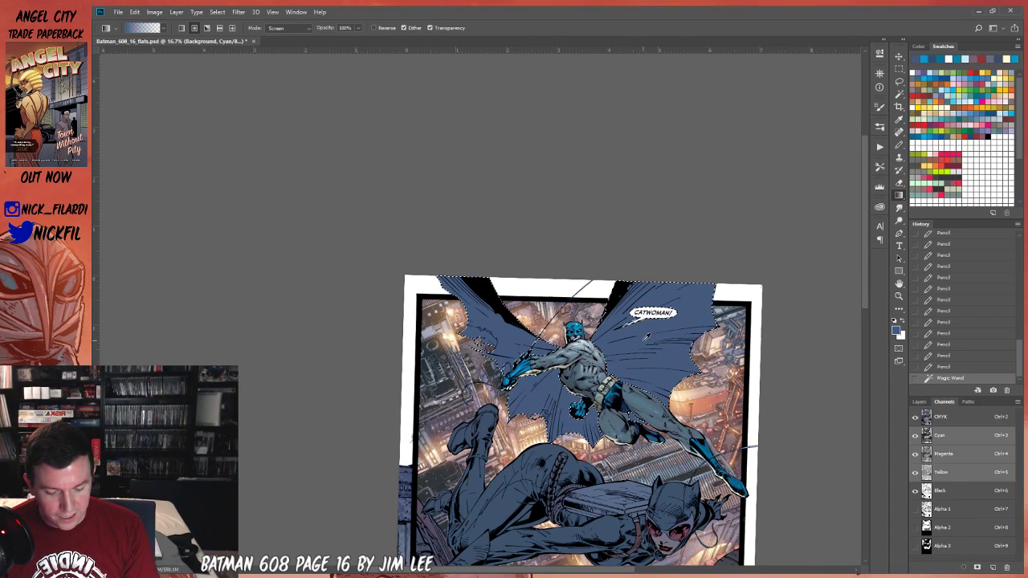
left_click(285, 28)
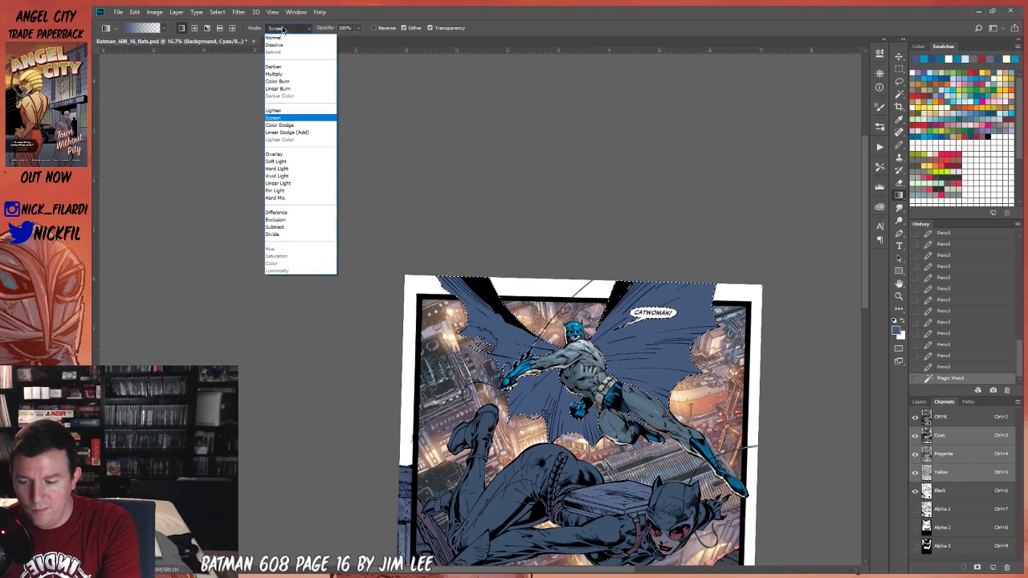
left_click(313, 40)
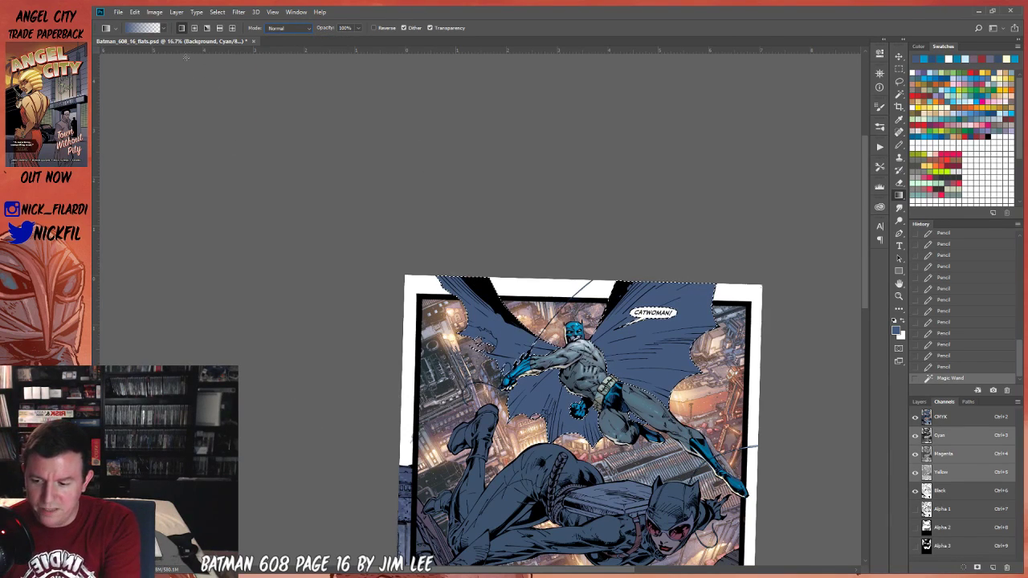
left_click_drag(578, 454, 562, 255)
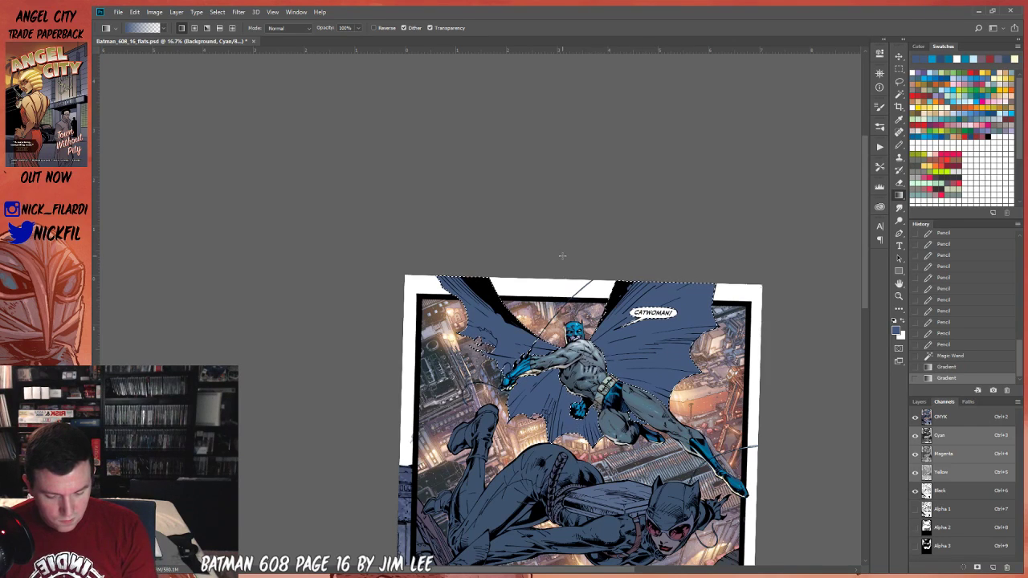
key("ctrl+z")
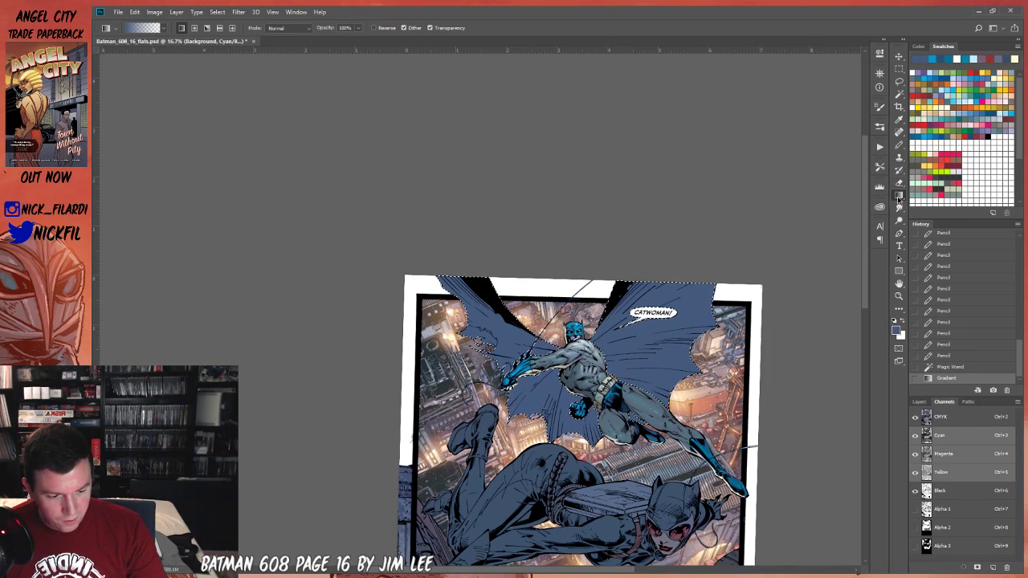
Lighten the lower part of the selected cape with several upward linear gradients in Screen mode.
left_click(292, 30)
left_click(294, 112)
left_click_drag(562, 377, 604, 268)
left_click_drag(586, 434, 597, 246)
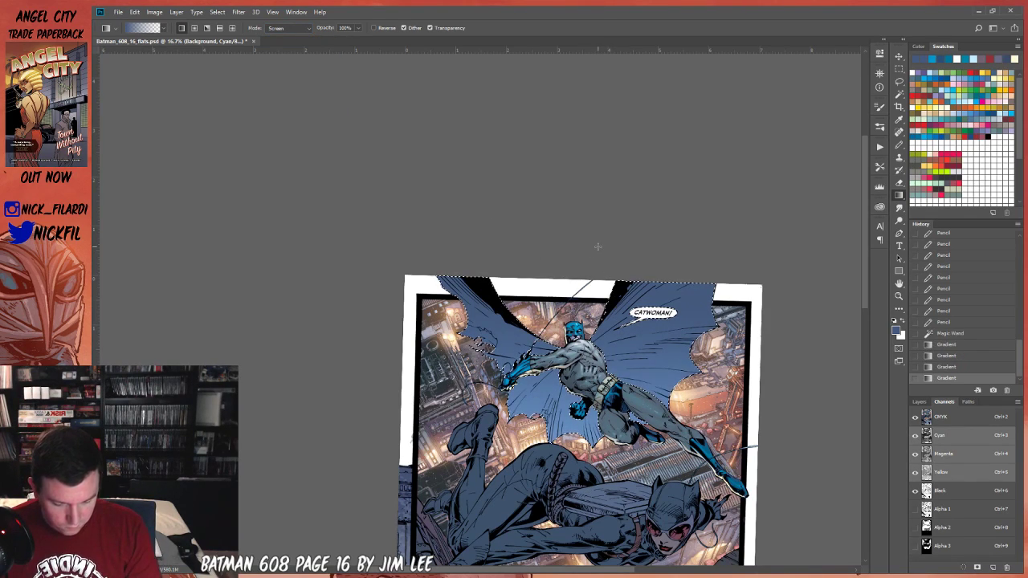
left_click_drag(586, 497, 650, 365)
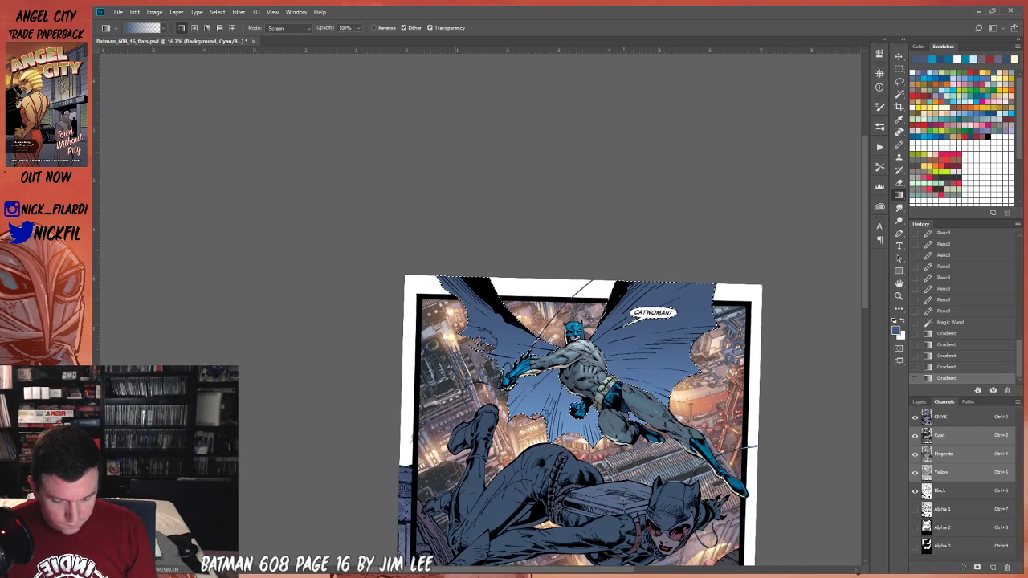
key("ctrl+d")
left_click(898, 296)
left_click(792, 356, "alt")
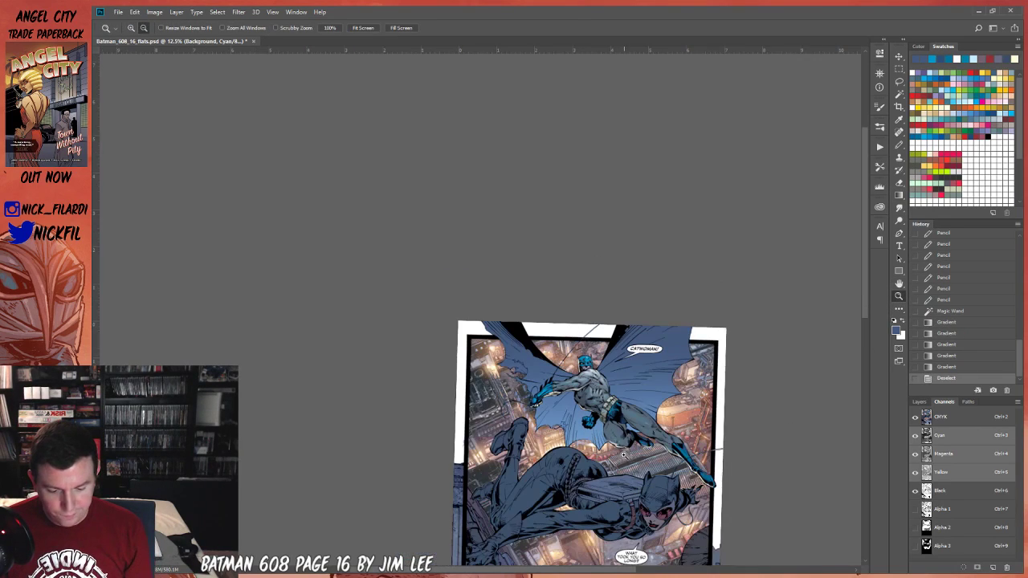
key("ctrl+z")
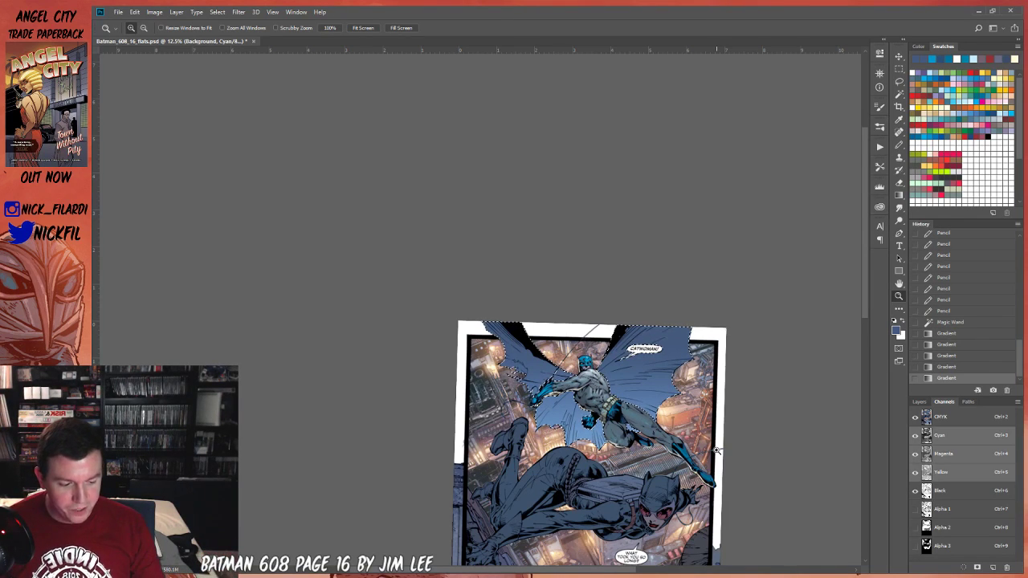
Try a Pencil mark on the cape below Batman's outstretched arm and undo it.
key("ctrl+plus")
key("ctrl+plus")
key("ctrl+plus")
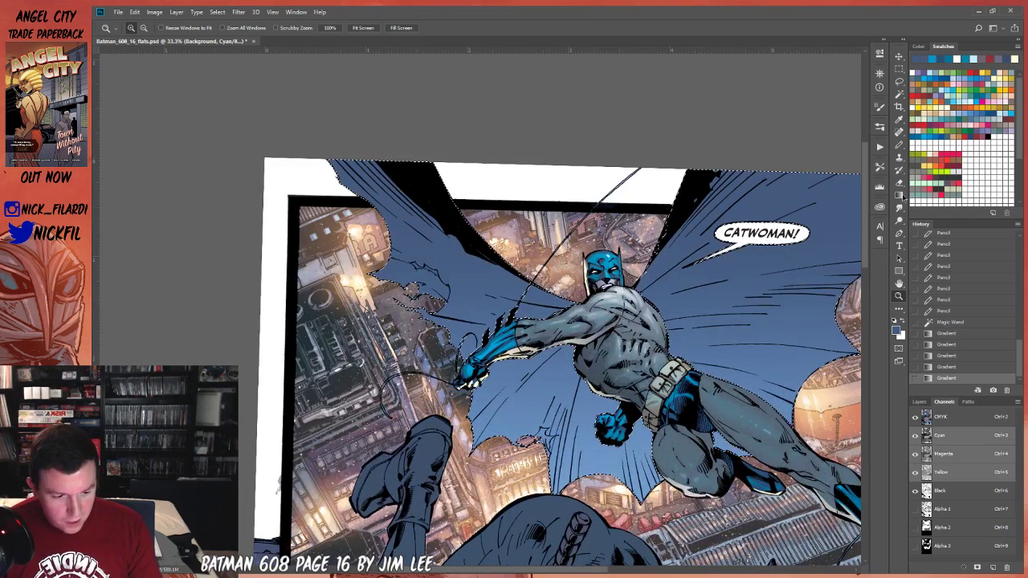
left_click(900, 147)
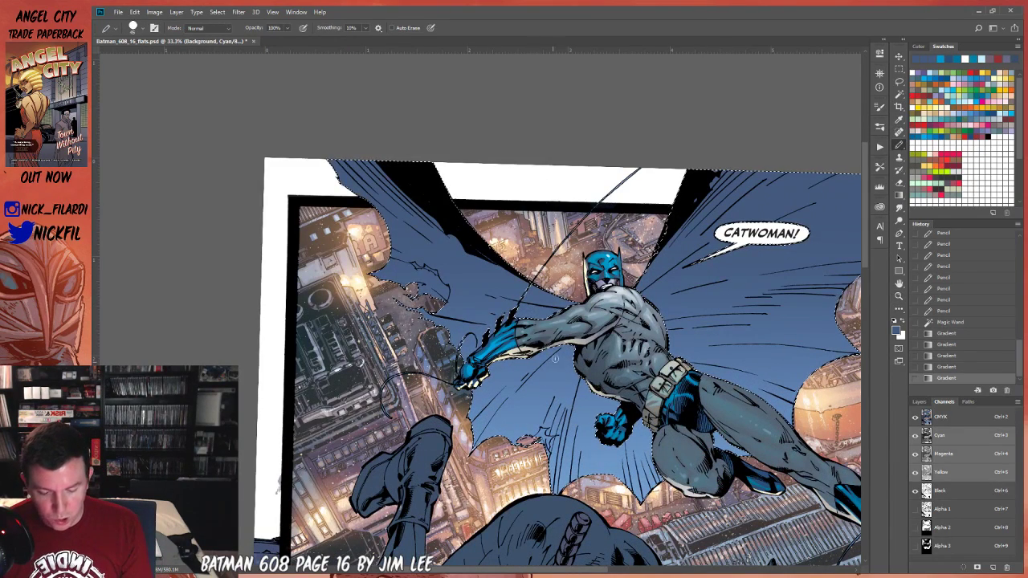
left_click(539, 366)
key("ctrl+z")
Paint darker blue fold shadows on the cape below the outstretched arm with the Brush at 50% opacity.
left_click(138, 29)
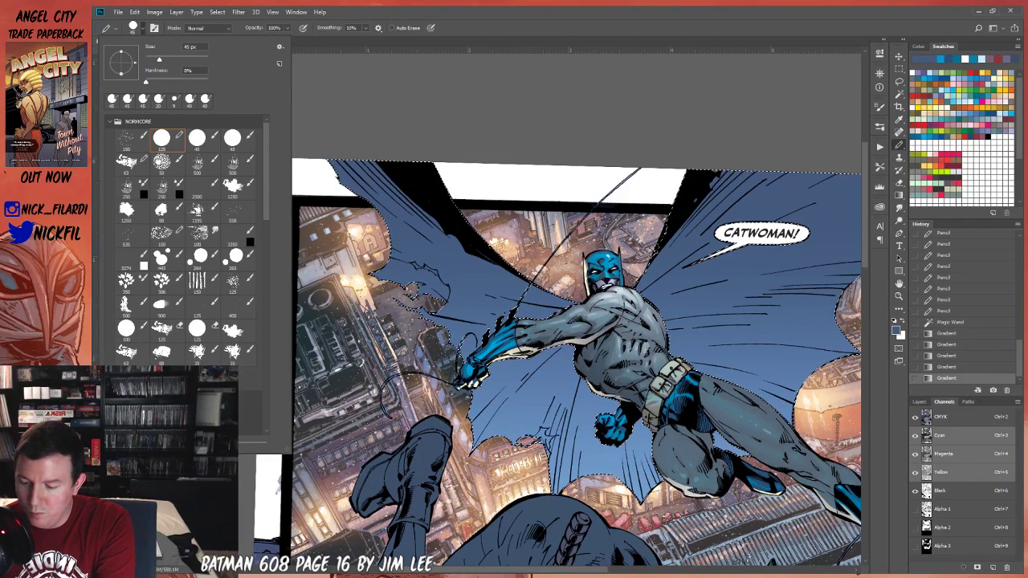
key("b")
left_click(536, 393)
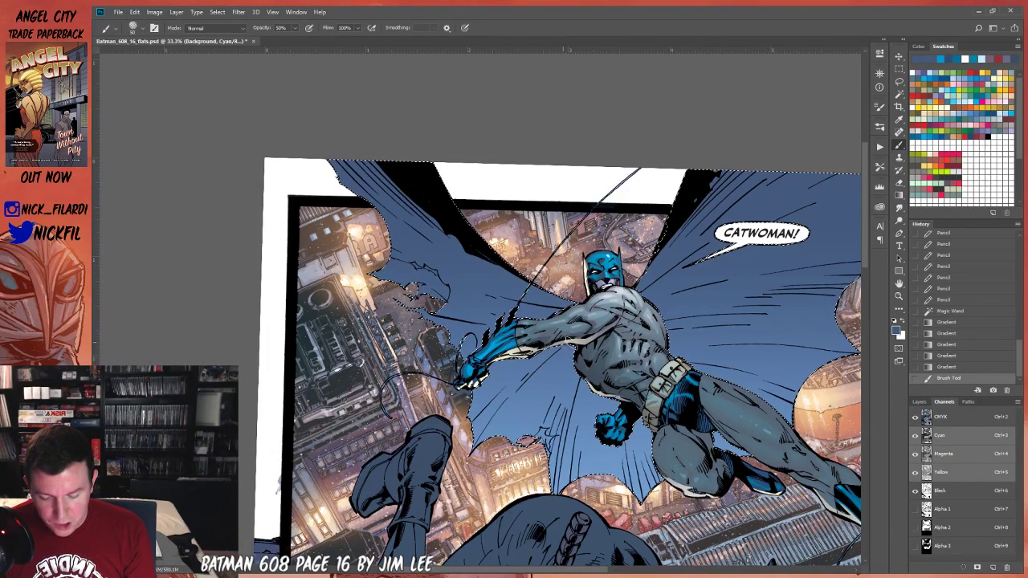
left_click(514, 382)
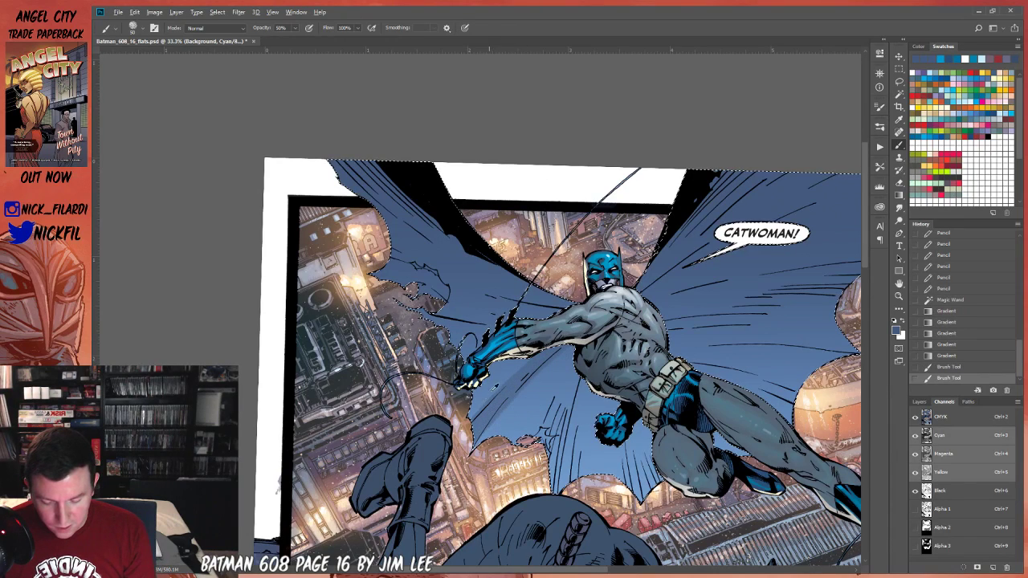
Paint lighter blue Brush strokes between the fold lines of the cape's lower section beside the clenched fist.
left_click(518, 437)
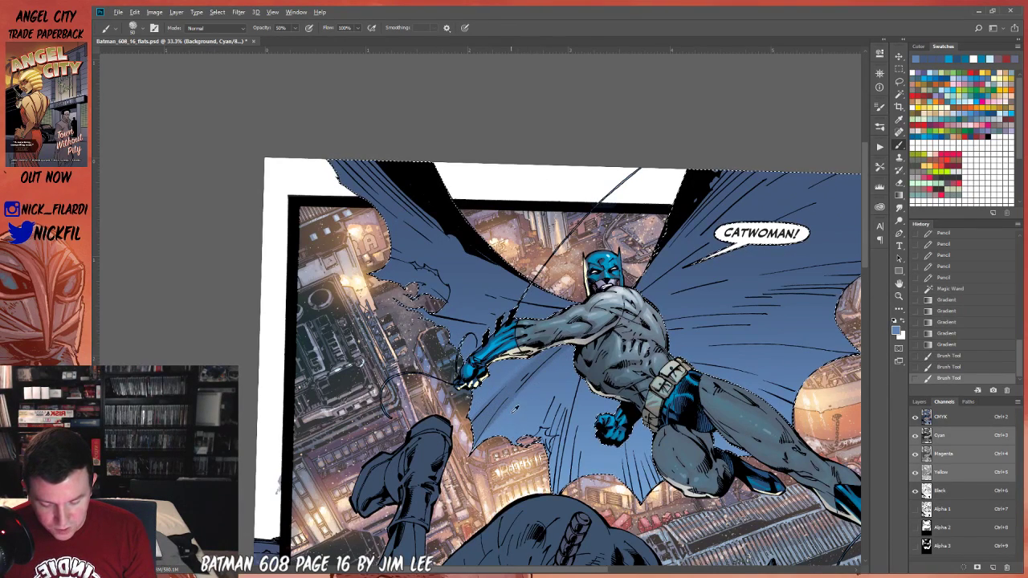
left_click(516, 409)
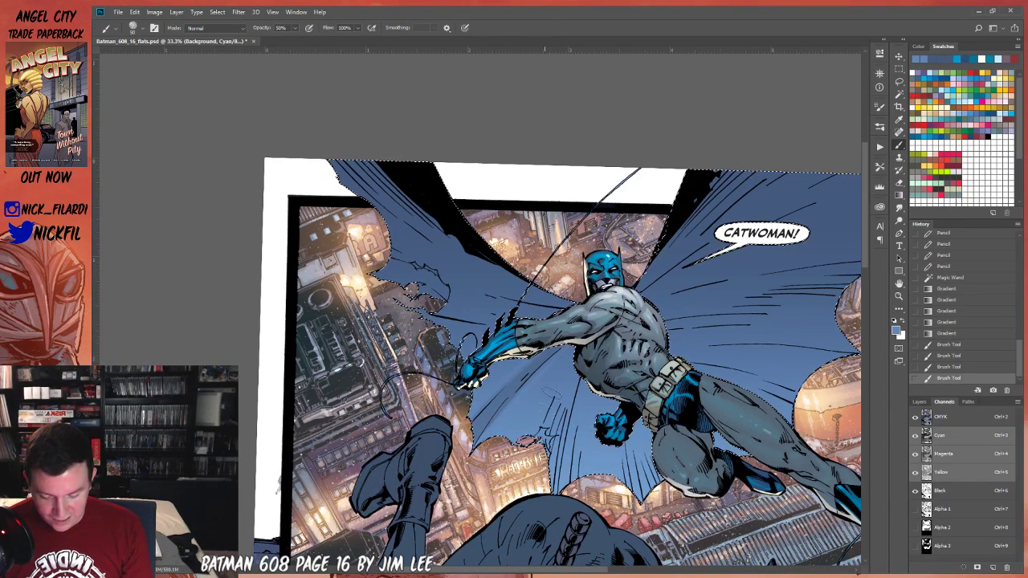
left_click(558, 397)
left_click(549, 430)
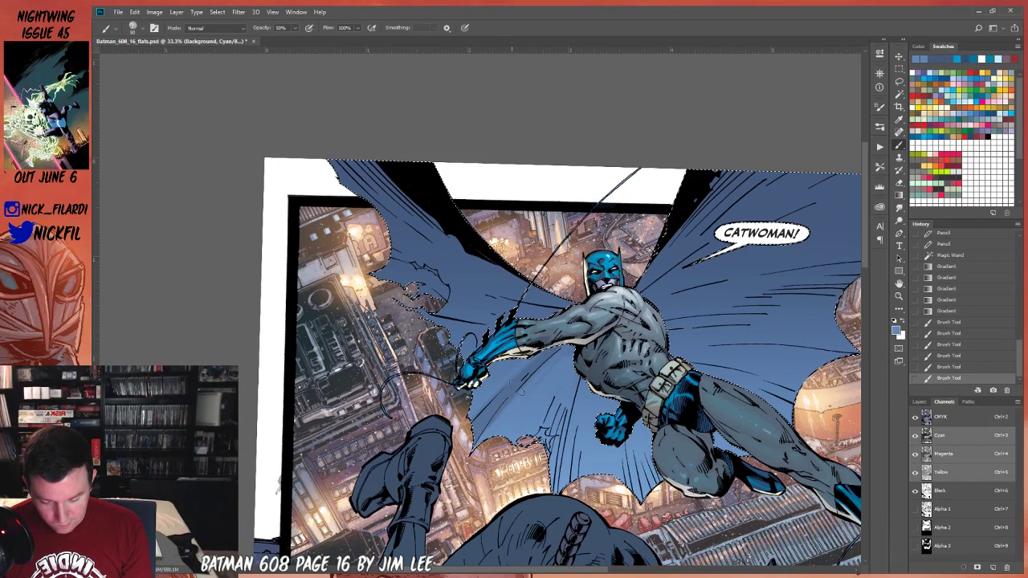
left_click(552, 438)
mouse_move(565, 392)
left_mouse_down()
mouse_move(570, 371)
mouse_move(514, 504)
left_mouse_up()
Blend sampled cape blues into the folds below Batman's outstretched arm with the Brush at 100% opacity.
left_click(568, 370, "alt")
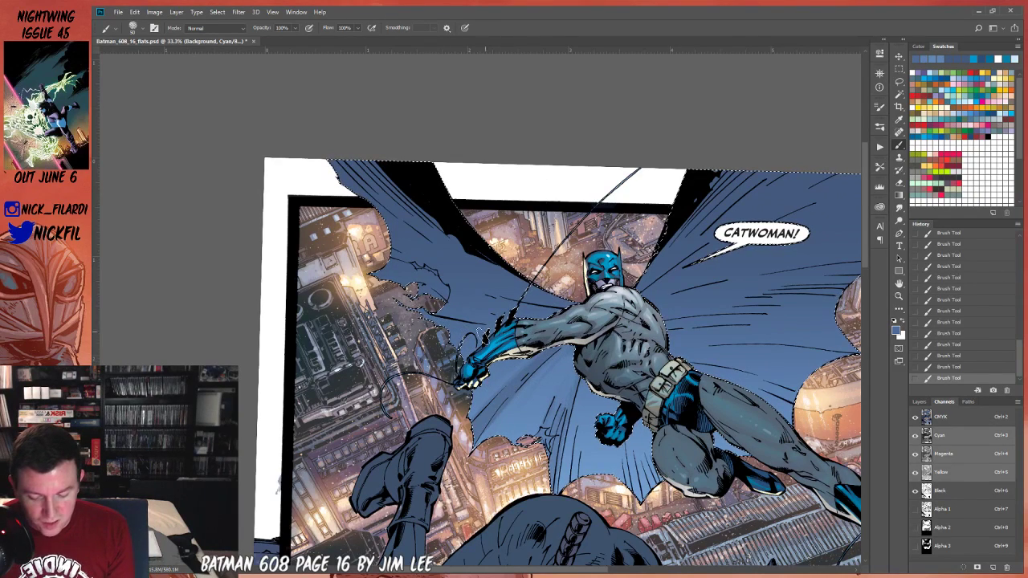
left_click(534, 388, "alt")
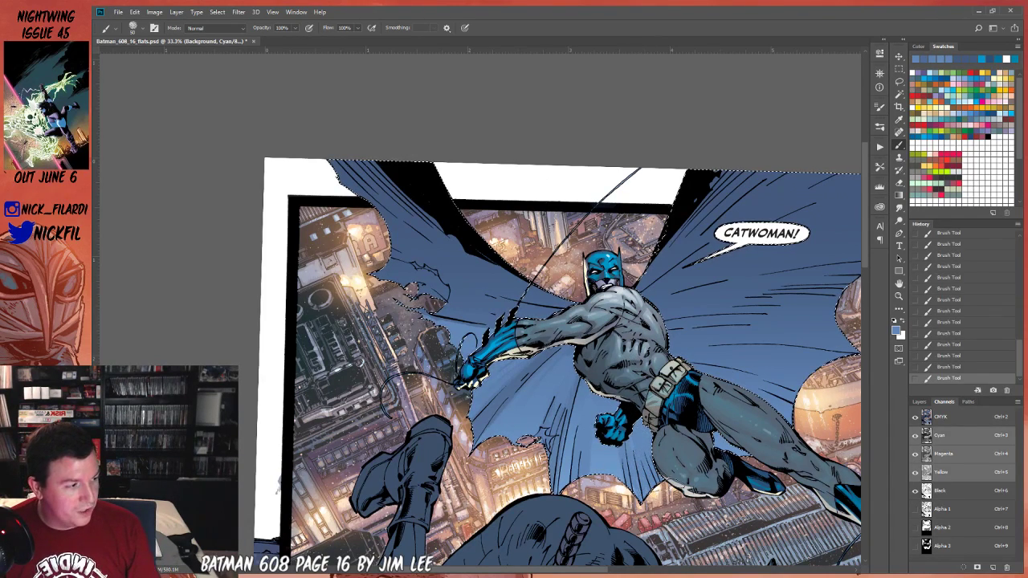
left_click(899, 282)
mouse_move(676, 411)
left_mouse_down()
mouse_move(615, 380)
mouse_move(590, 409)
mouse_move(618, 376)
left_mouse_up()
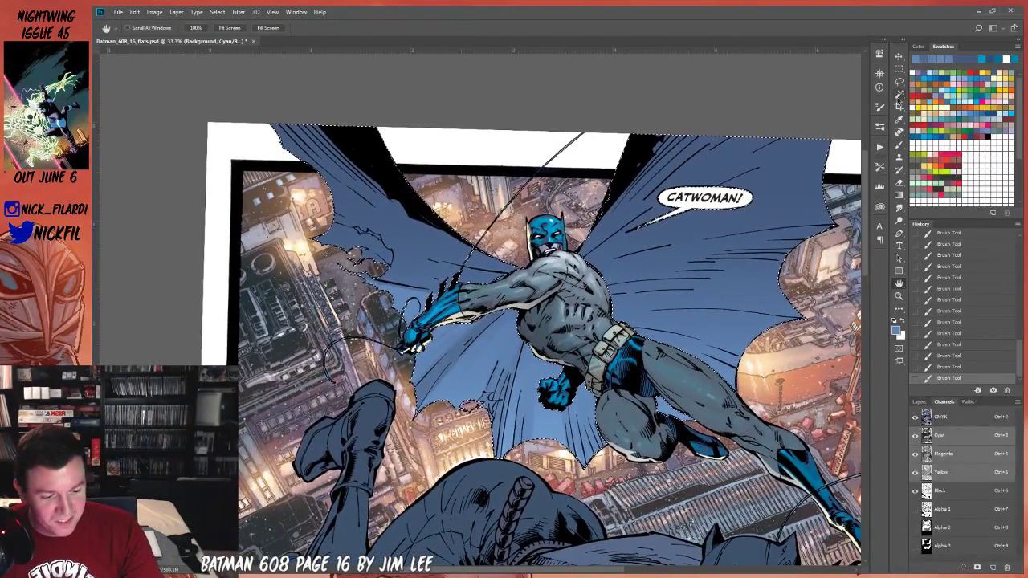
left_click(898, 145)
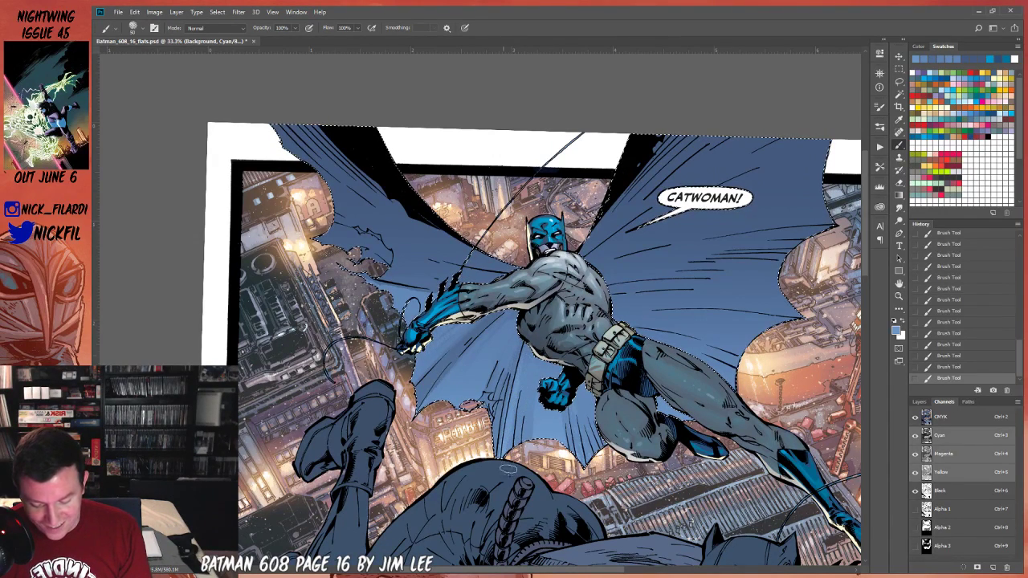
Paint sampled lighter and darker blues between the fold lines near the cape's lower scalloped edge.
left_click(898, 297)
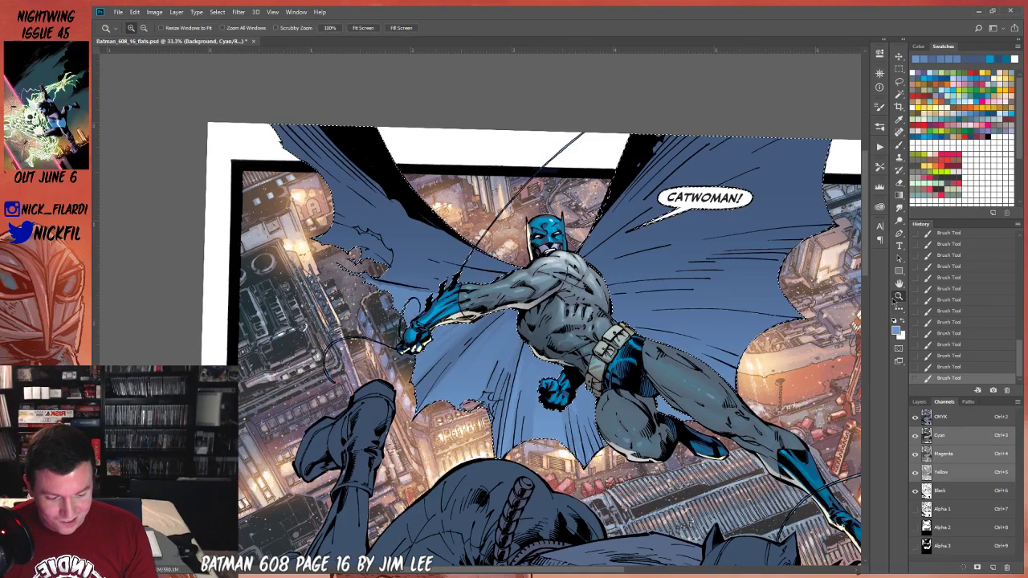
key("ctrl+minus")
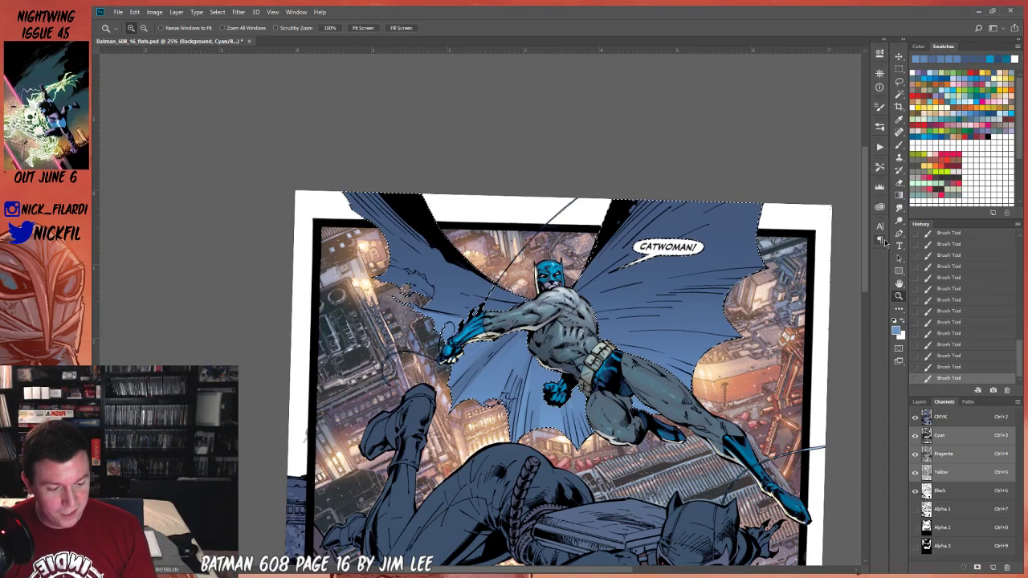
left_click(899, 283)
left_click_drag(555, 364, 630, 411)
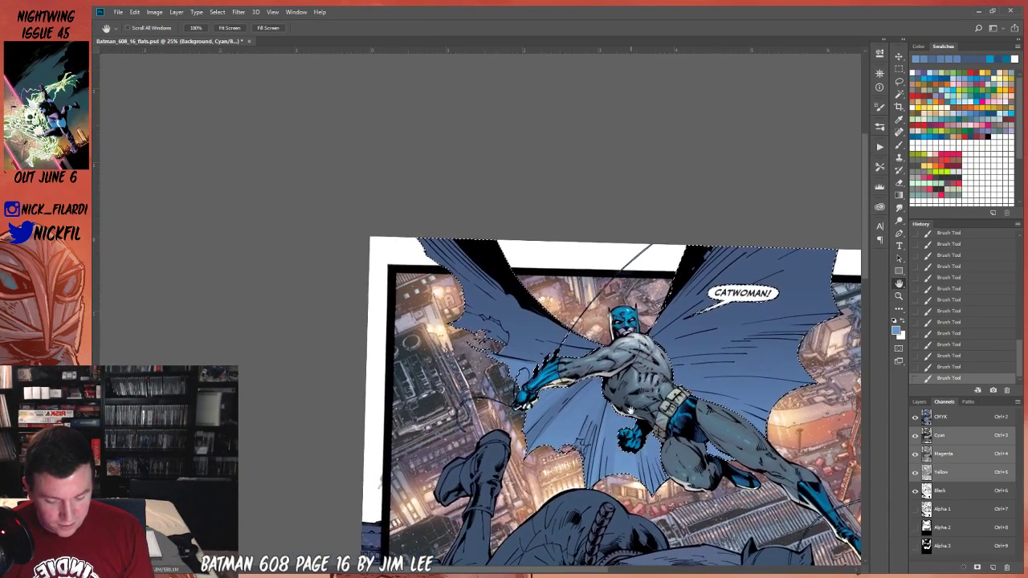
key("b")
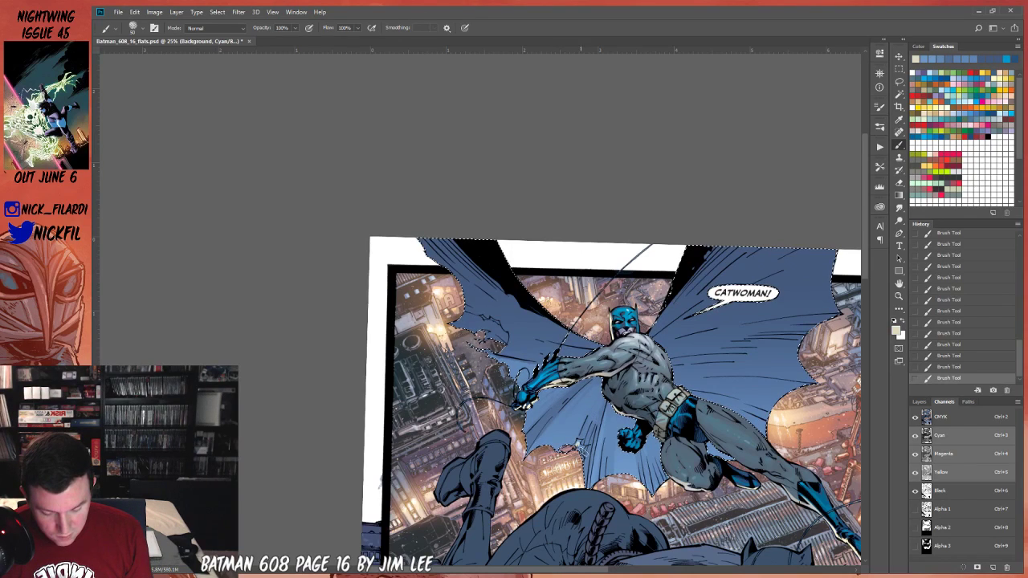
left_click(578, 445, "alt")
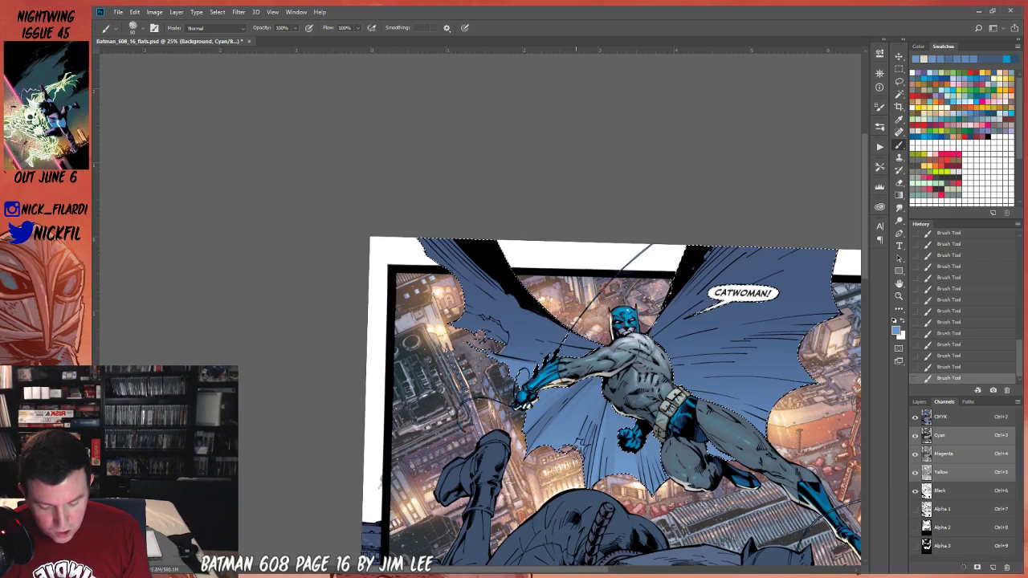
left_click(563, 411, "alt")
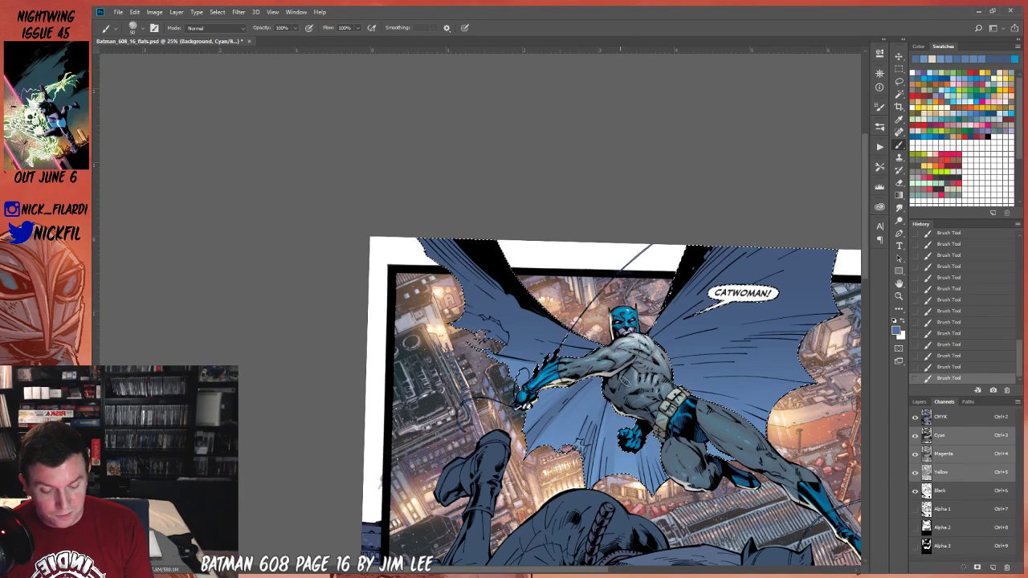
Paint sampled blue shades on the cape wing above the outstretched arm, alternating the Brush opacity between 50% and 100%.
key("space")
mouse_move(621, 373)
left_mouse_down()
mouse_move(596, 414)
mouse_move(680, 370)
left_mouse_up()
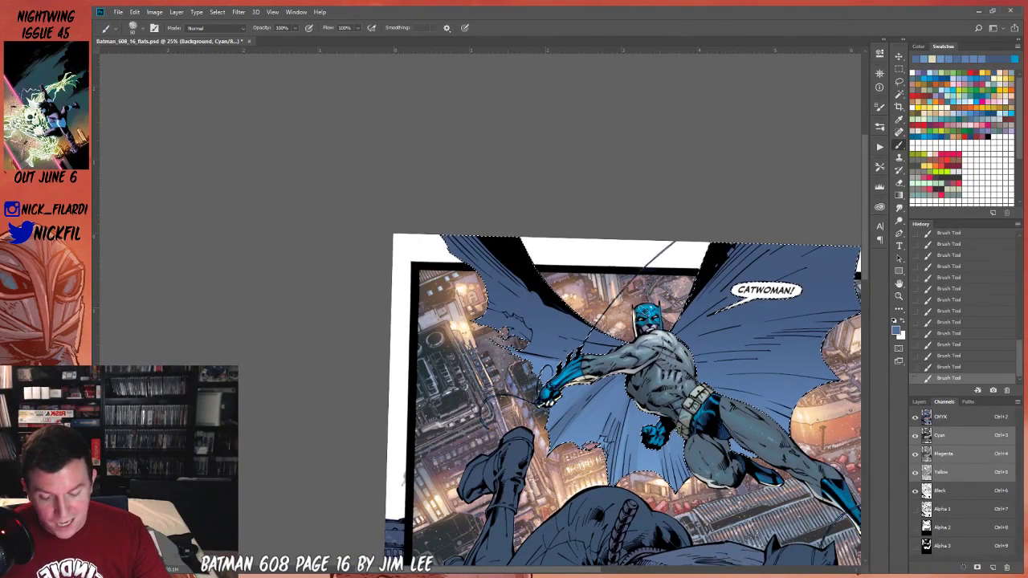
left_click(501, 325, "alt")
key("5")
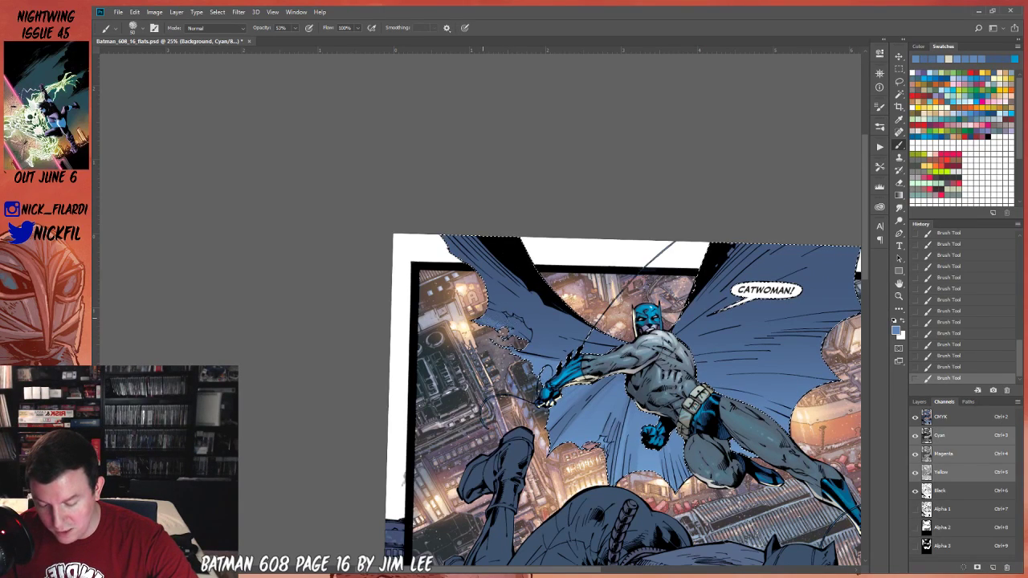
left_click(492, 319, "alt")
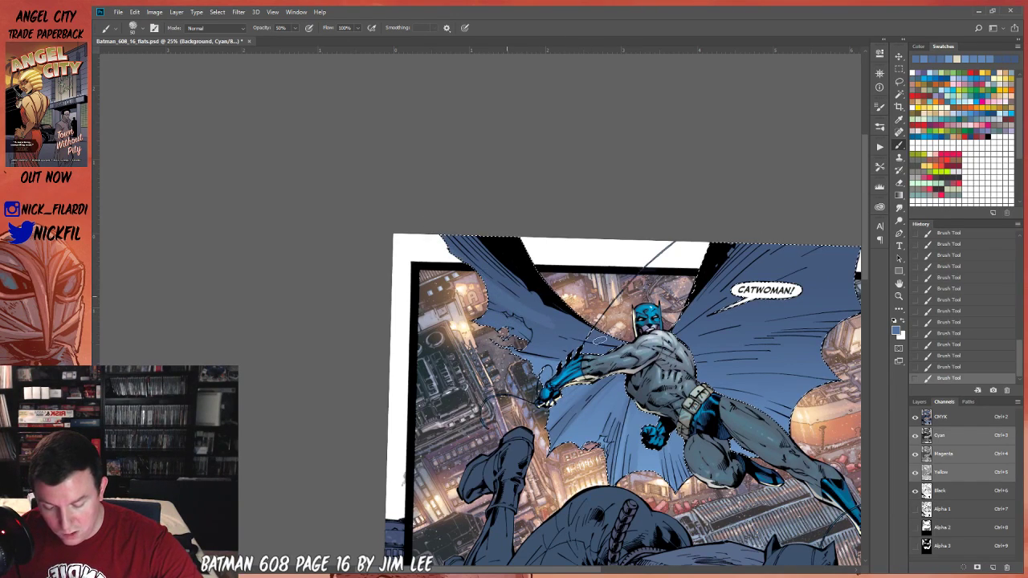
key("0")
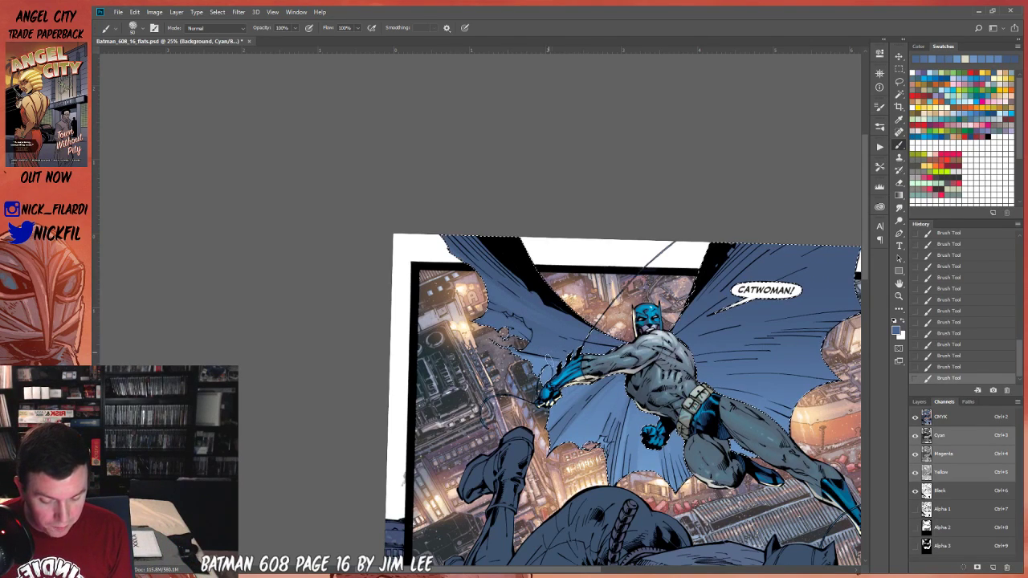
key("5")
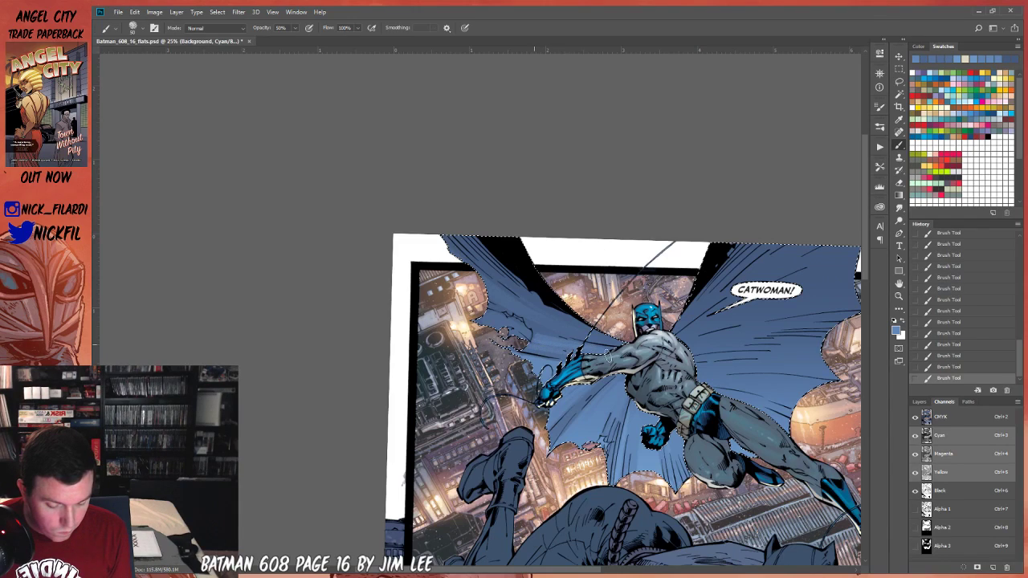
key("0")
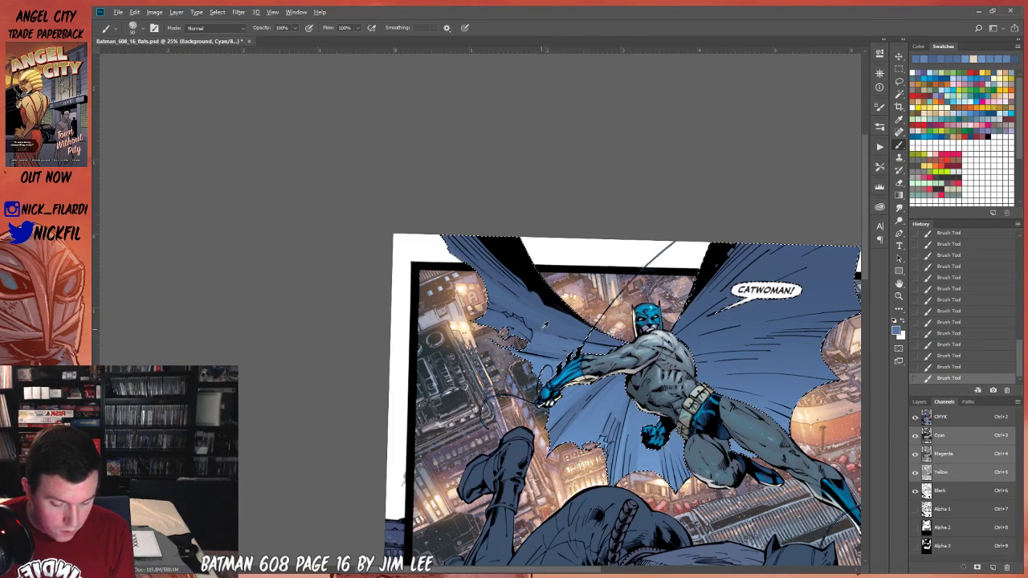
key("5")
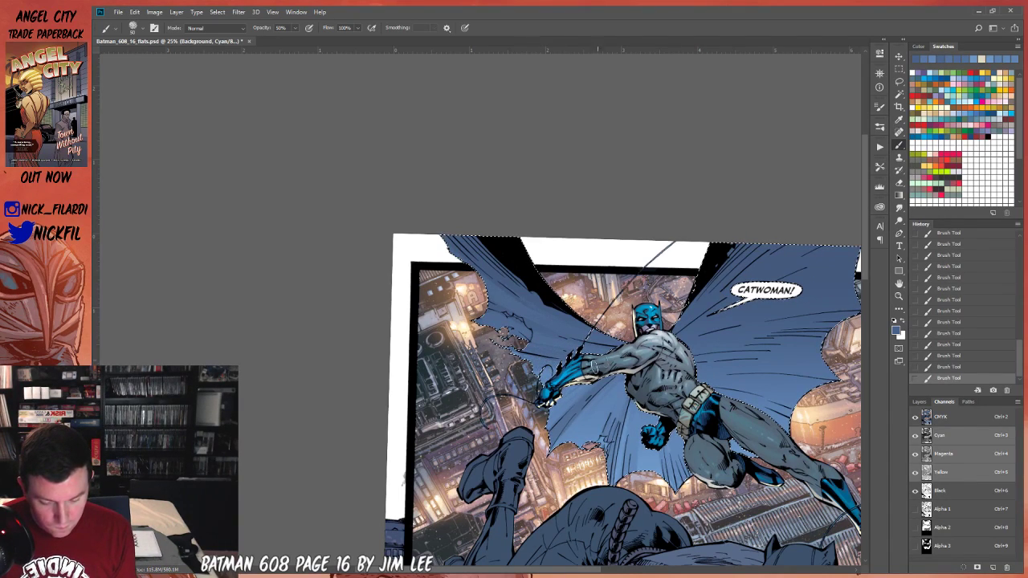
Paint soft blue folds on the cape wing below the CATWOMAN! balloon with a size 100 Brush at 30% opacity, and deselect the cape.
key("ctrl+d")
left_click(899, 284)
left_click_drag(843, 384, 728, 386)
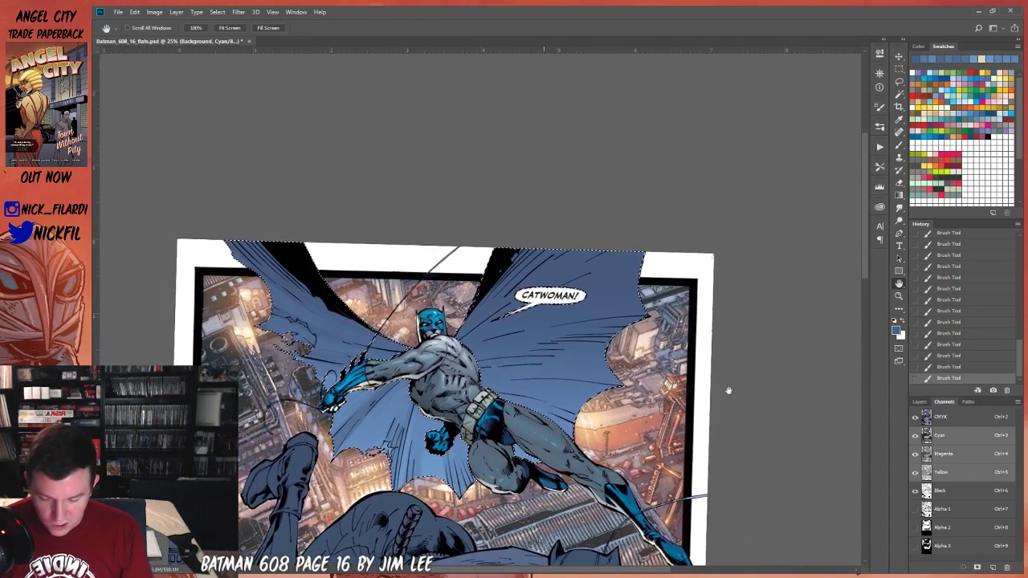
left_click(899, 81)
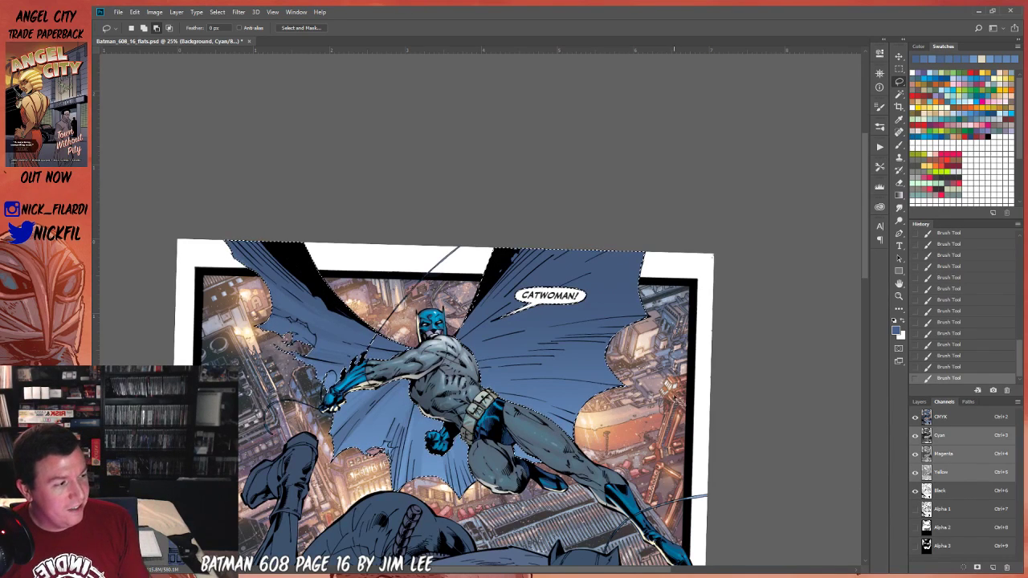
left_click(898, 144)
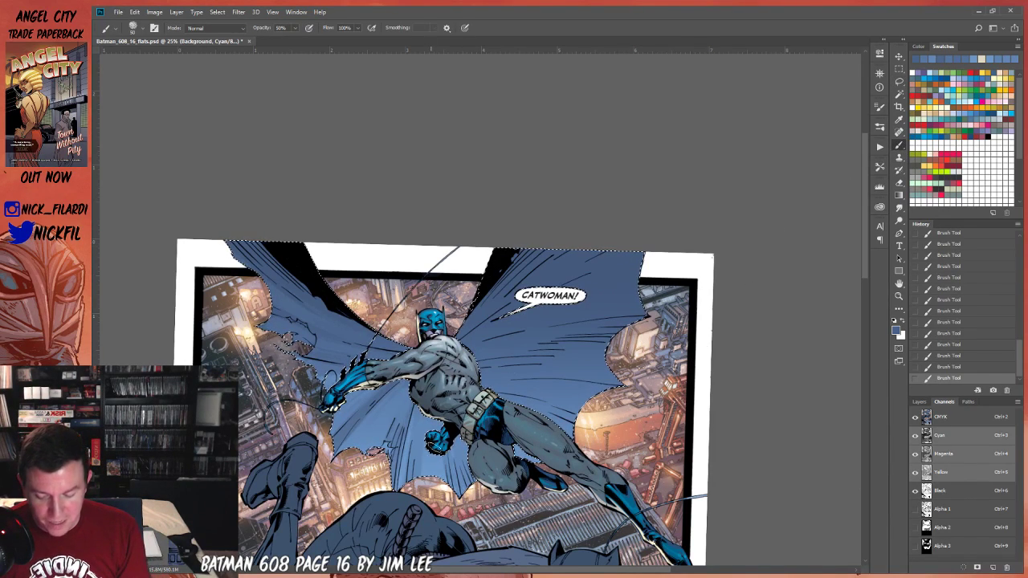
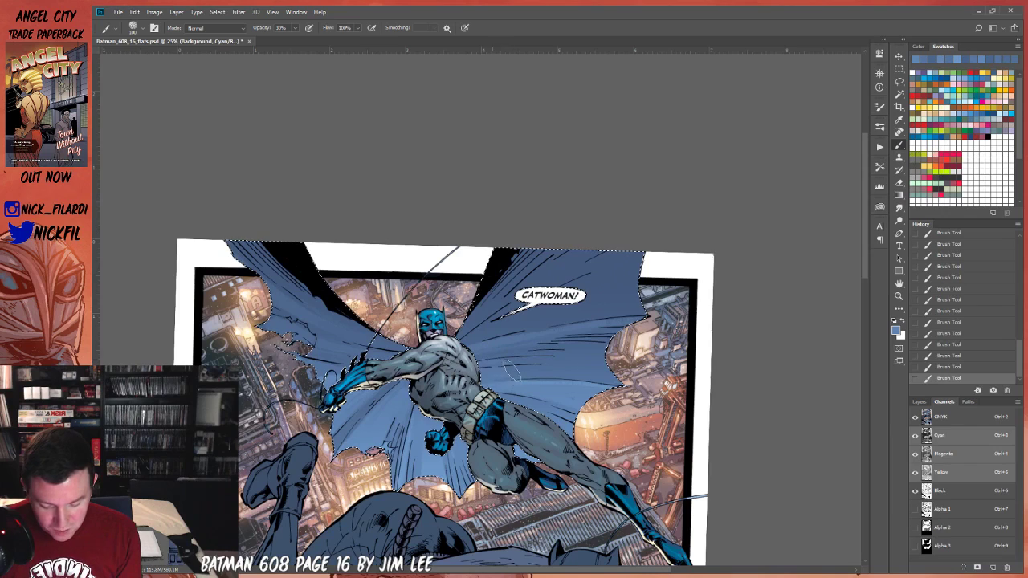
left_click_drag(506, 379, 562, 376)
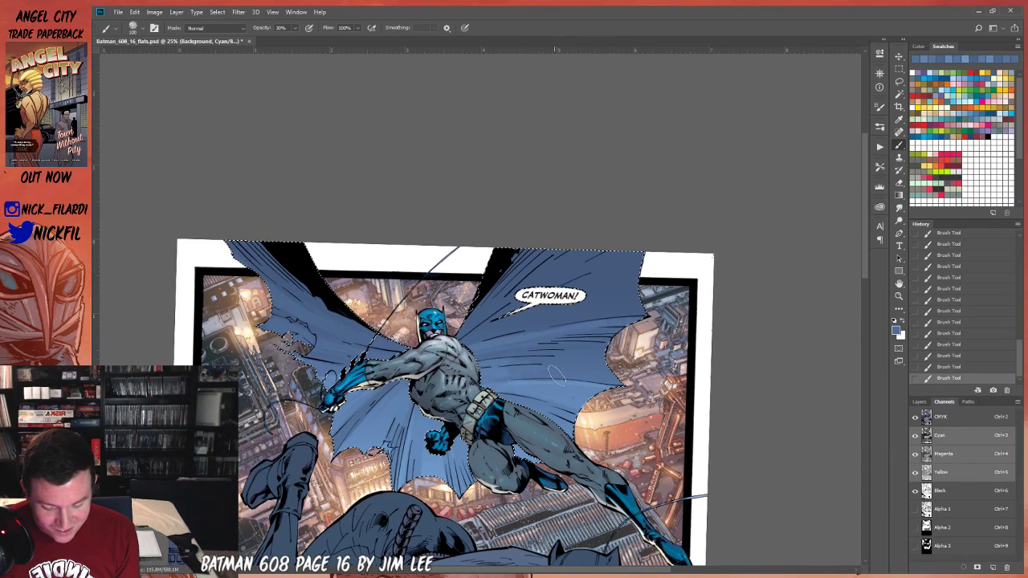
left_click_drag(496, 351, 502, 330)
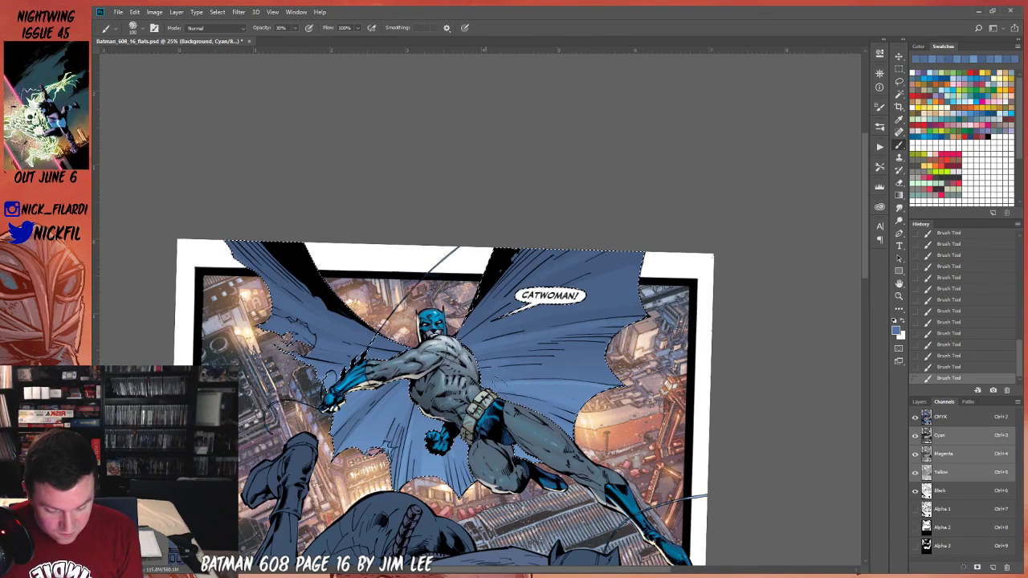
key("ctrl+d")
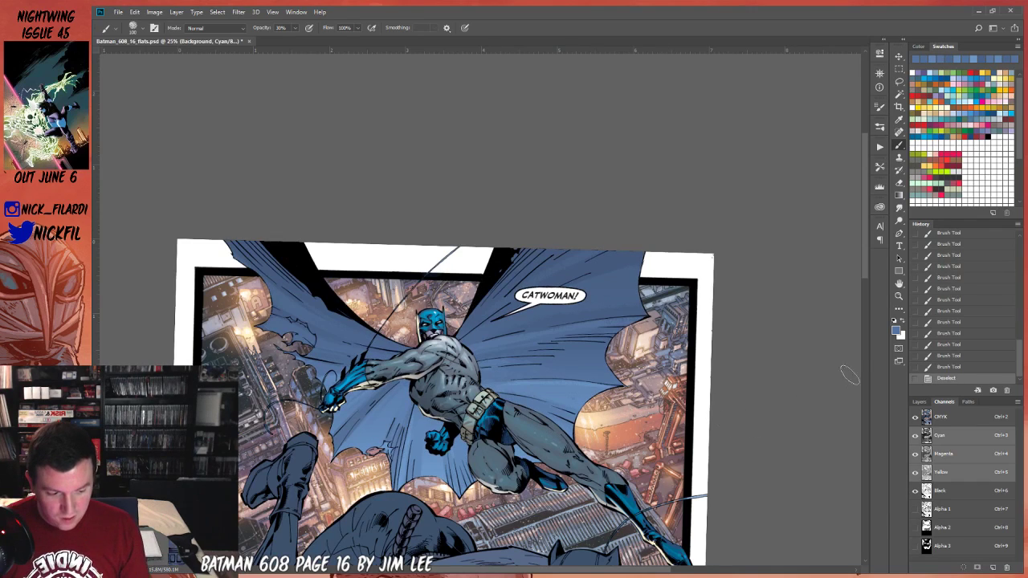
Examine the painted cape against the rest of the page at reduced magnification.
left_click(899, 296)
left_click(538, 418, "alt")
left_click(537, 417, "alt")
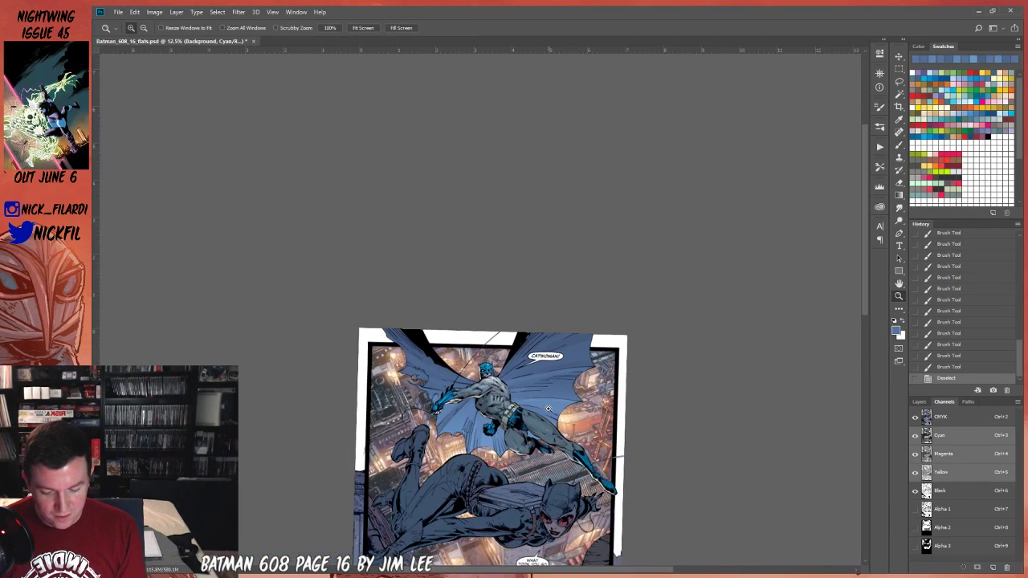
left_click(688, 419)
left_click(898, 283)
left_click_drag(609, 441, 677, 247)
left_click_drag(673, 390, 643, 390)
Paint highlights on the dark hatched structure in the corner of Catwoman's panel with the Brush in Screen mode, raising opacity to 100%.
left_click(898, 296)
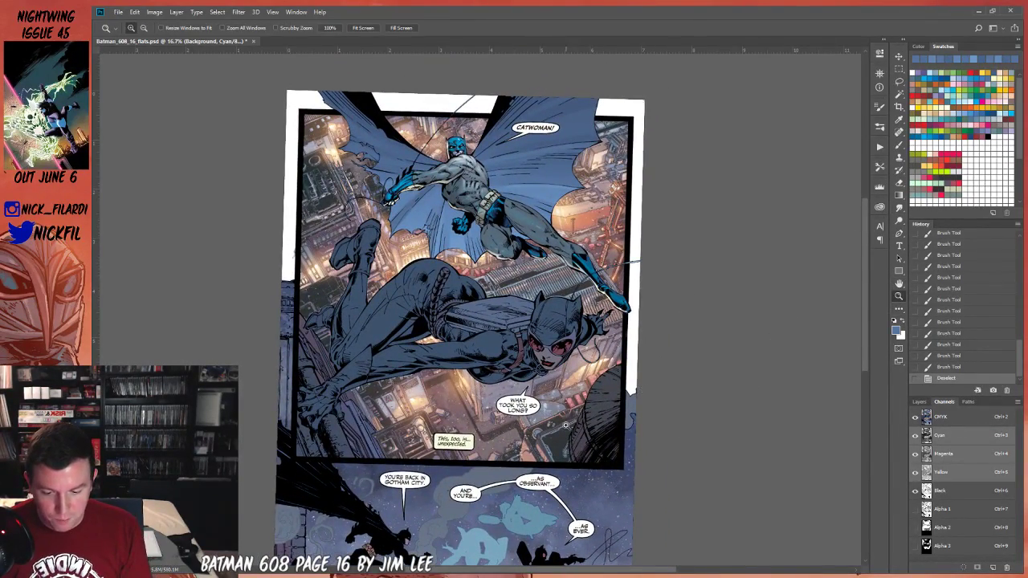
left_click(576, 423)
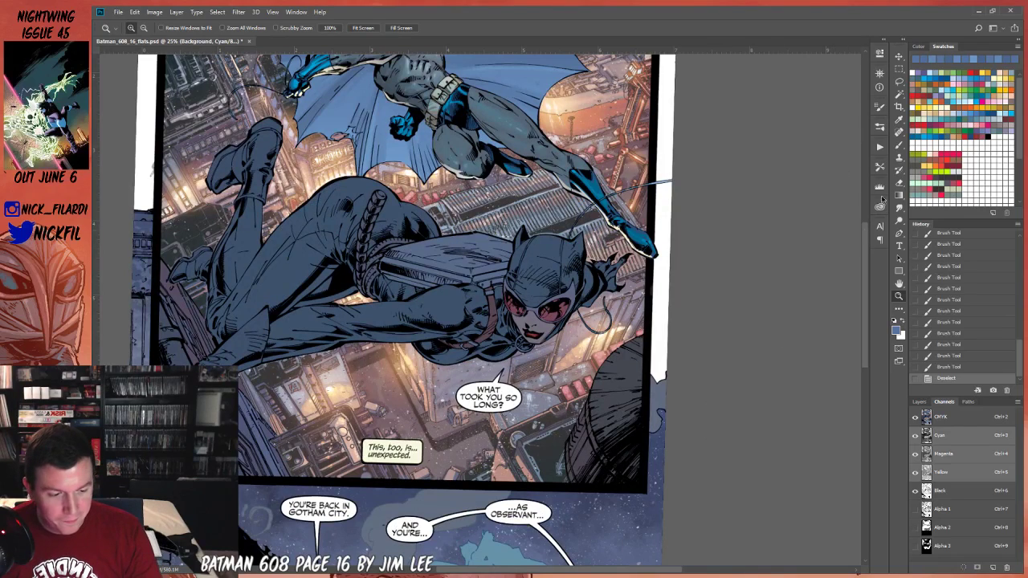
left_click(898, 144)
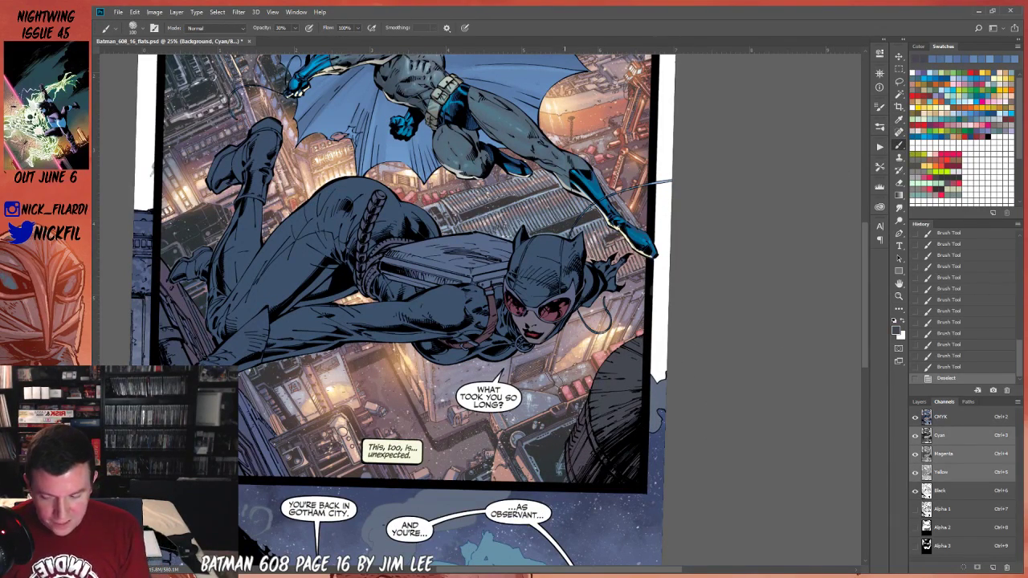
left_click(218, 28)
left_click(209, 125)
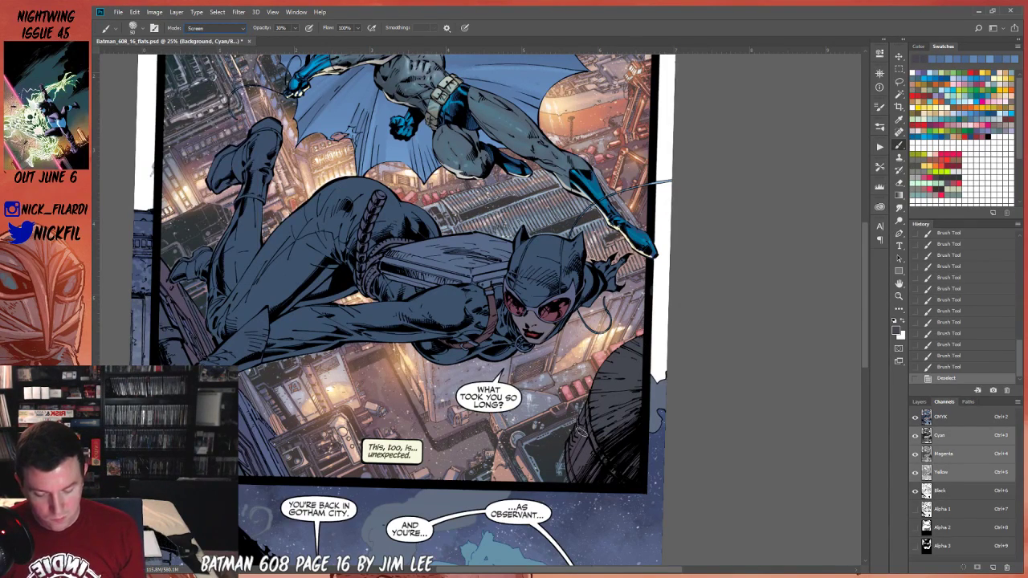
mouse_move(584, 438)
left_mouse_down()
mouse_move(658, 421)
mouse_move(580, 448)
mouse_move(584, 436)
mouse_move(577, 474)
mouse_move(590, 456)
mouse_move(574, 479)
mouse_move(579, 436)
mouse_move(562, 464)
mouse_move(576, 484)
mouse_move(580, 433)
mouse_move(576, 474)
left_mouse_up()
key("0")
key("5")
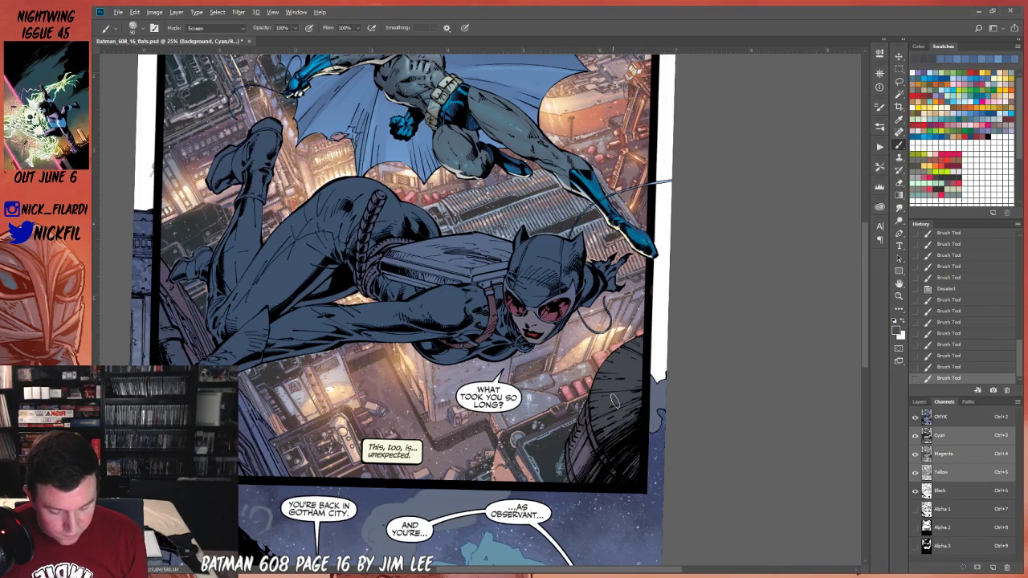
key("0")
mouse_move(600, 406)
left_mouse_down()
mouse_move(626, 396)
mouse_move(612, 401)
left_mouse_up()
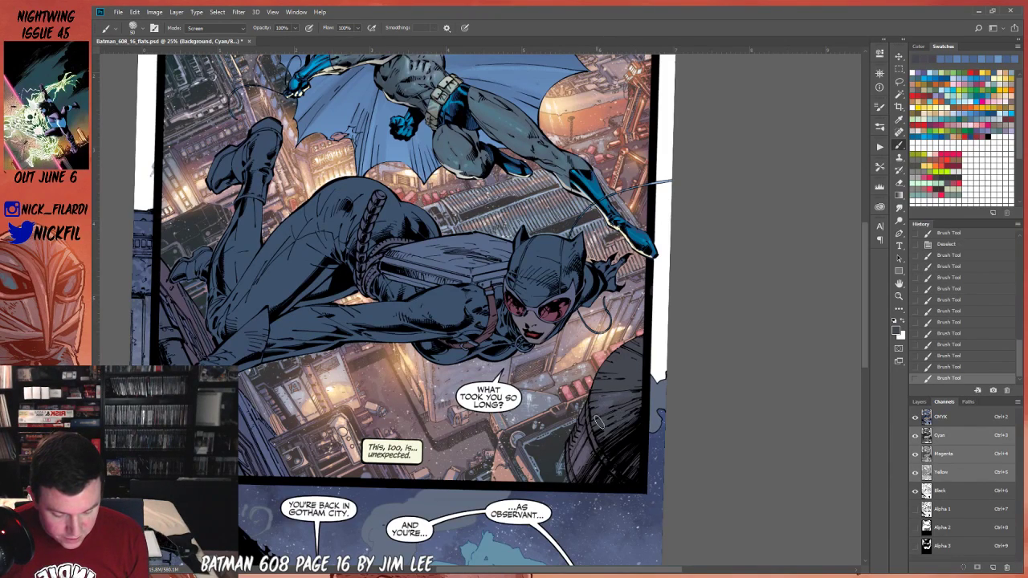
left_click_drag(614, 418, 605, 425)
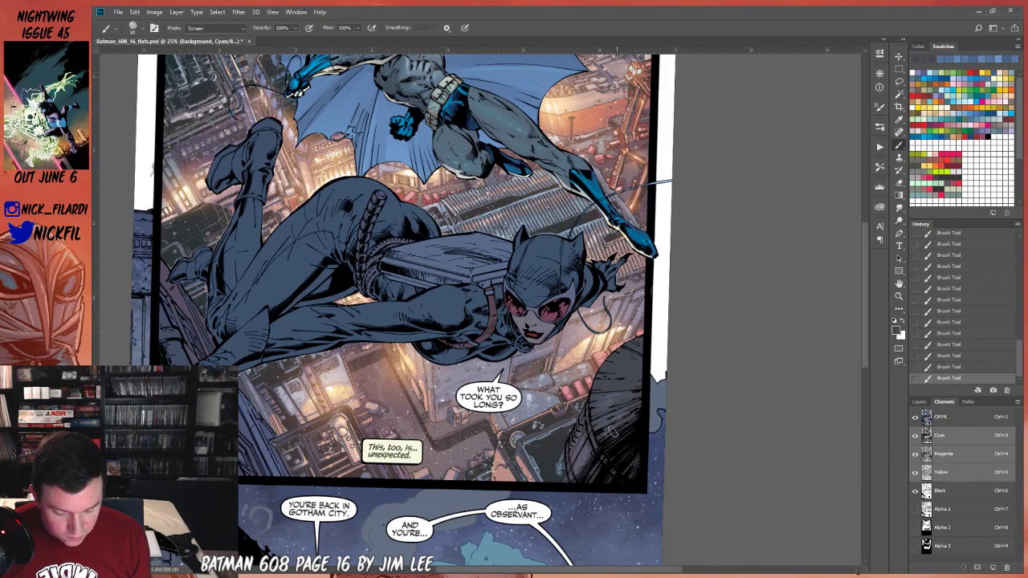
left_click(898, 283)
left_click_drag(602, 299, 542, 359)
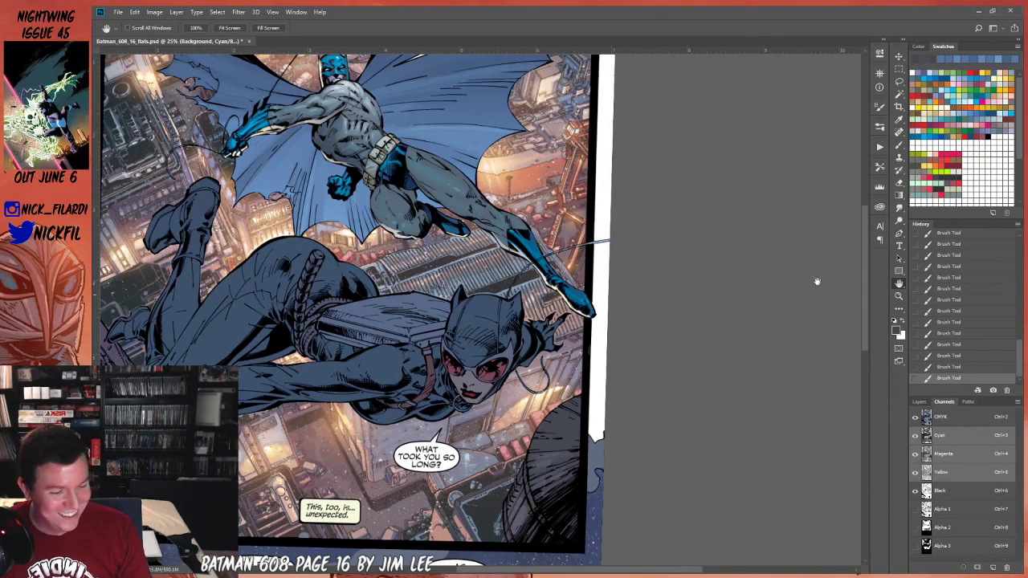
left_click(898, 145)
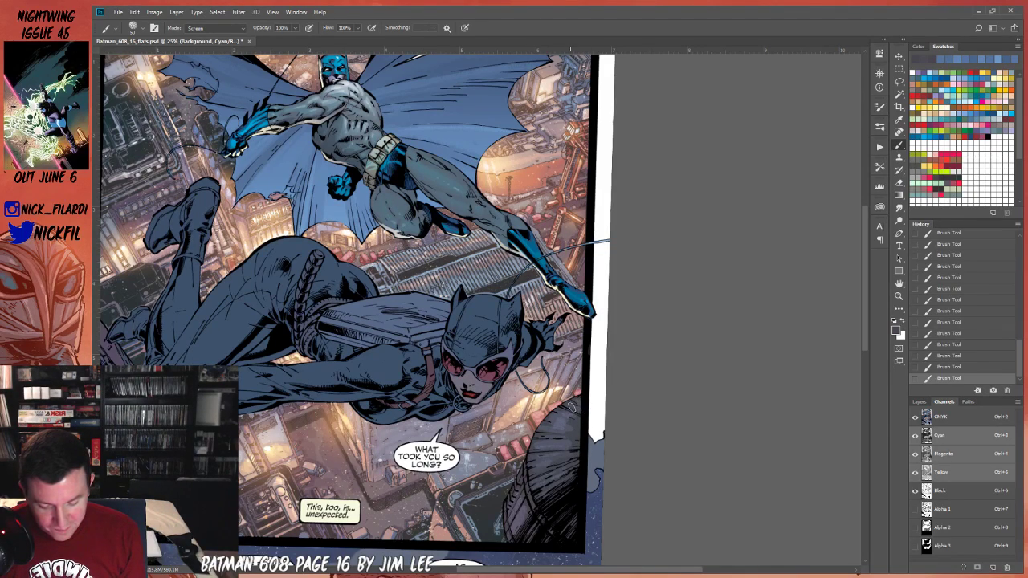
left_click(898, 296)
left_click(554, 413, "alt")
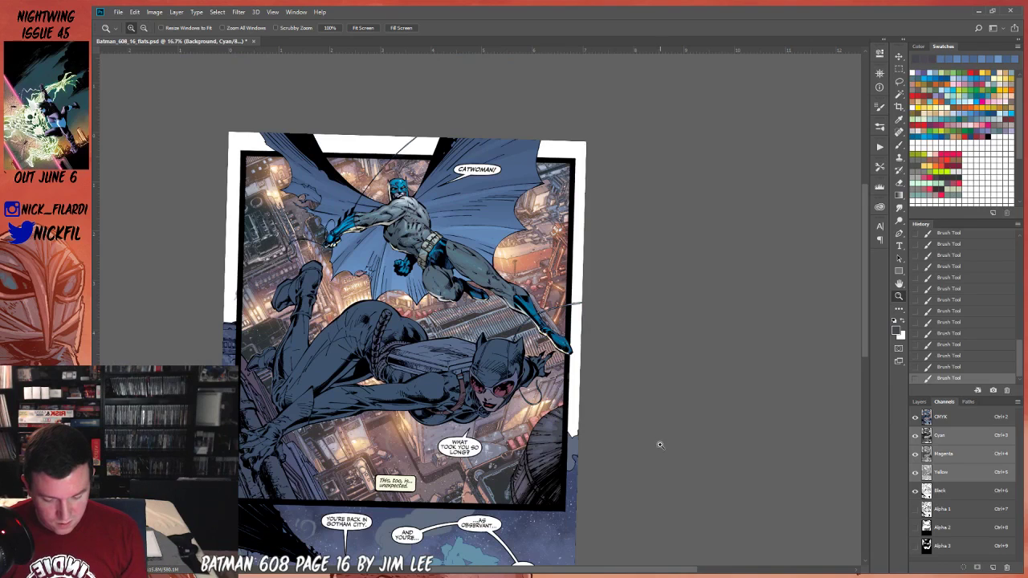
Examine the whole page at reduced magnification, comparing the large Catwoman panel with the rooftop silhouette panel below it.
left_click(898, 283)
left_click_drag(712, 344, 853, 286)
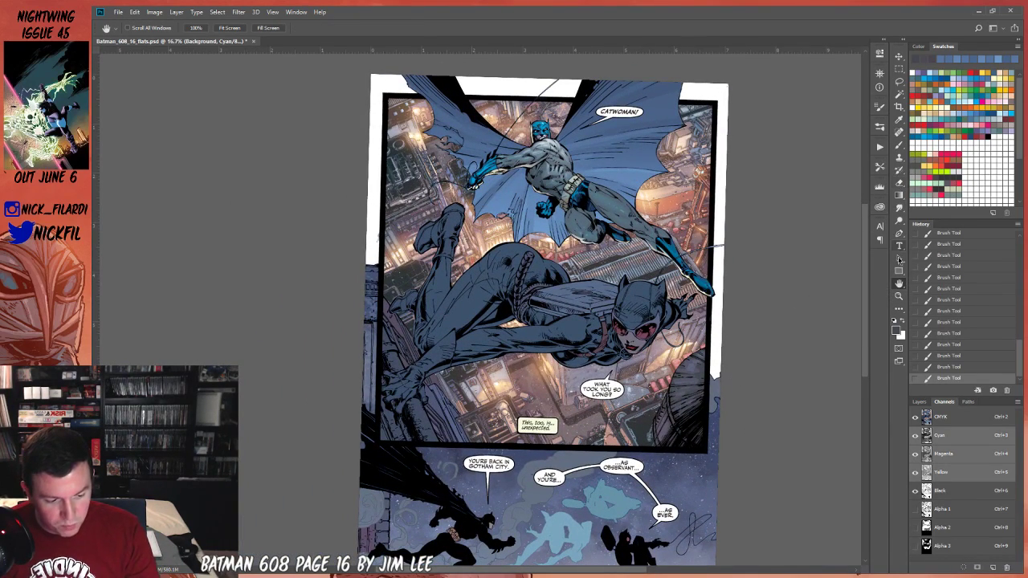
left_click_drag(760, 311, 755, 336)
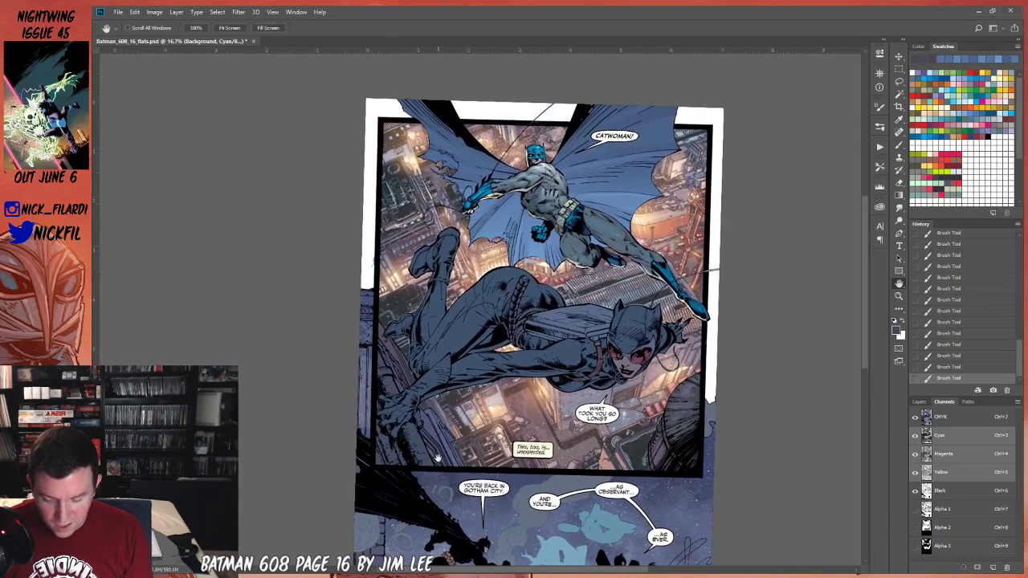
key("b")
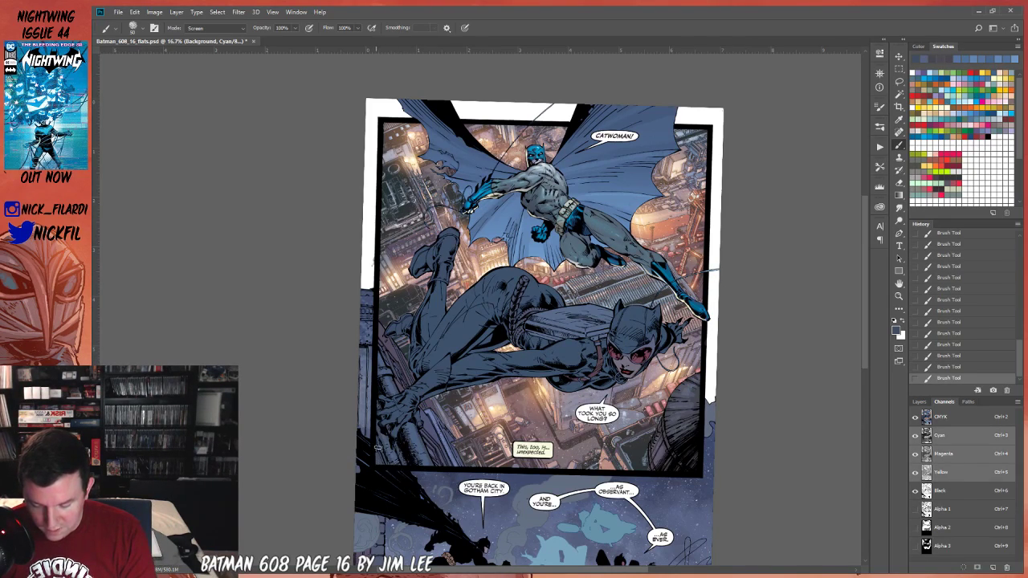
left_click(899, 283)
left_click_drag(418, 467, 429, 440)
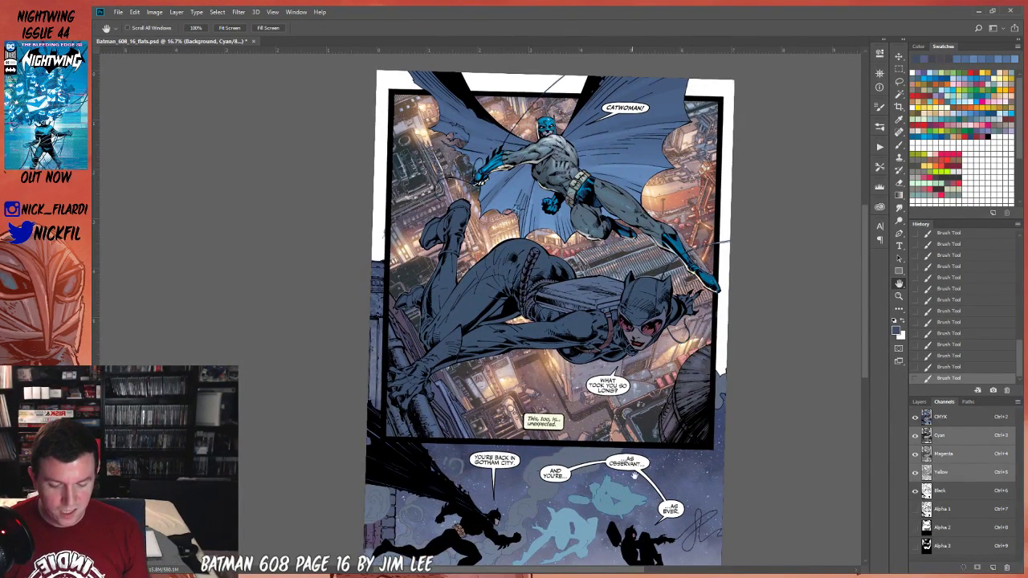
left_click_drag(743, 333, 679, 410)
left_click(899, 297)
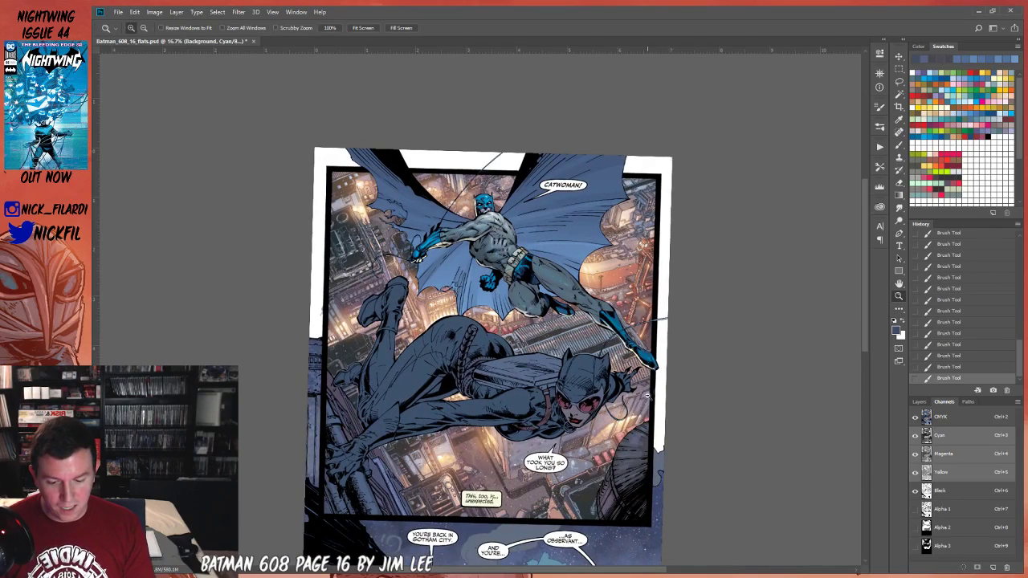
left_click(593, 407, "alt")
left_click(593, 407, "alt")
left_click(684, 412)
left_click(602, 431, "alt")
left_click(602, 431, "alt")
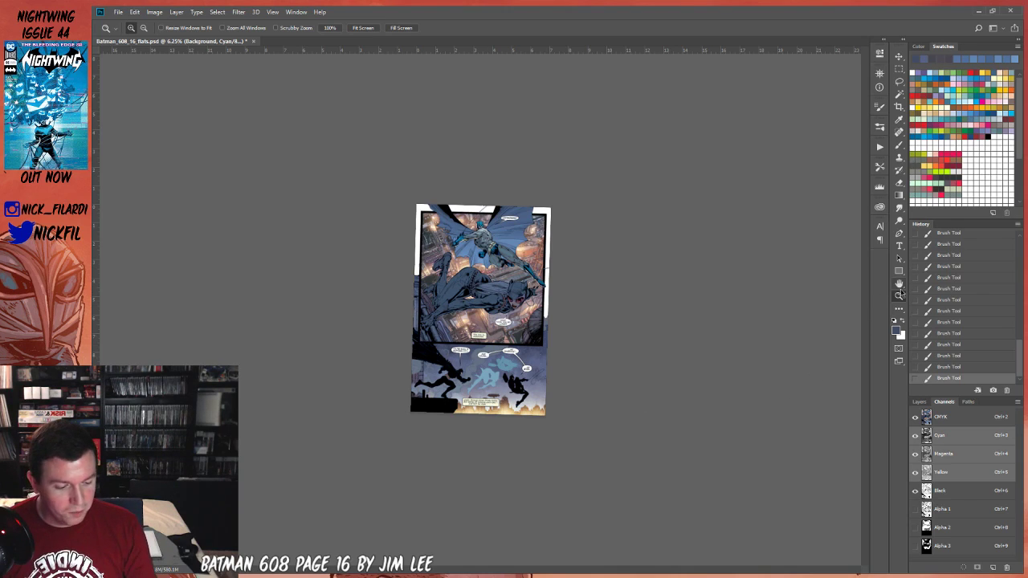
left_click(480, 311)
left_click(899, 283)
key("ctrl+r")
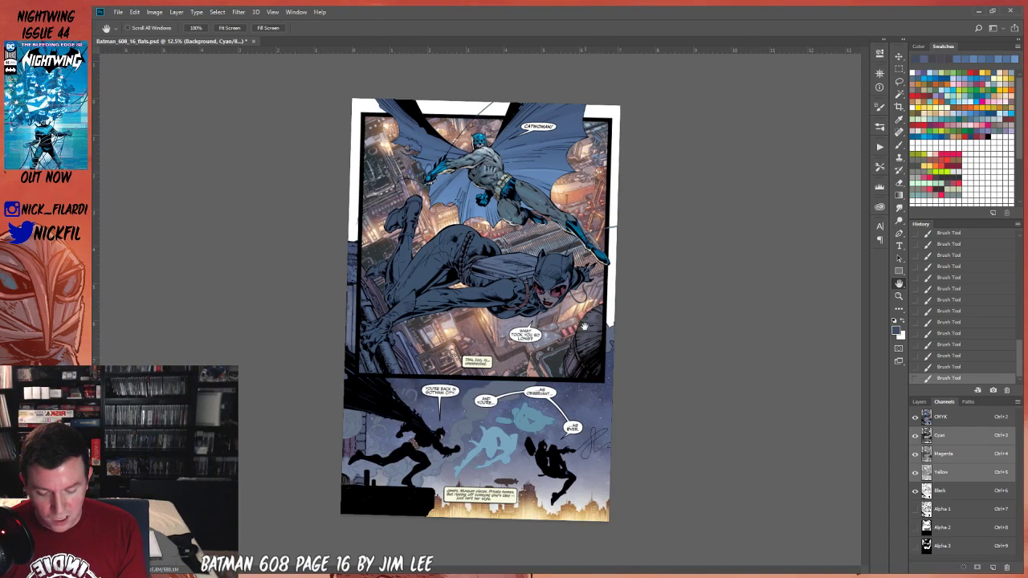
left_click(902, 296)
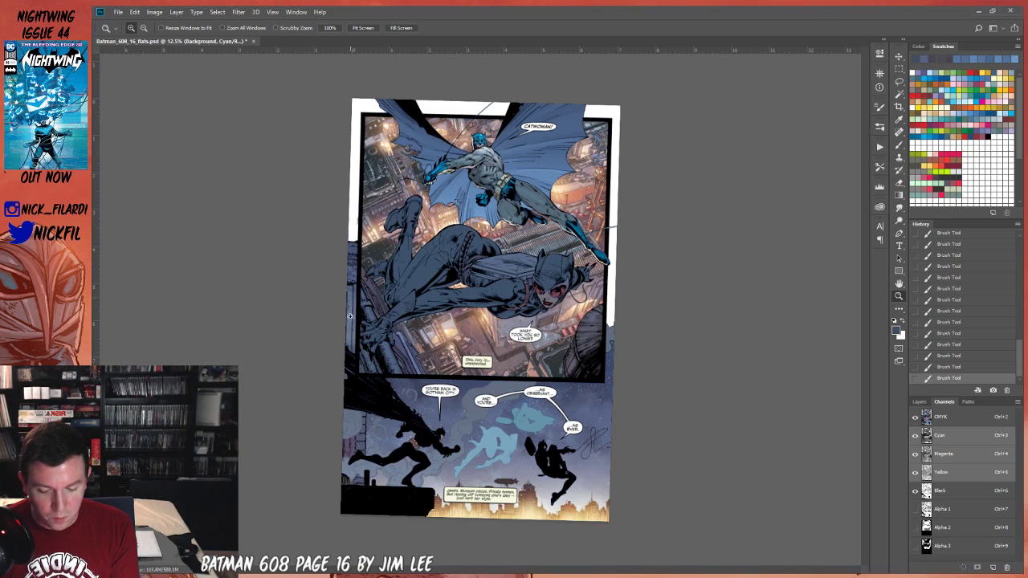
left_click(901, 82)
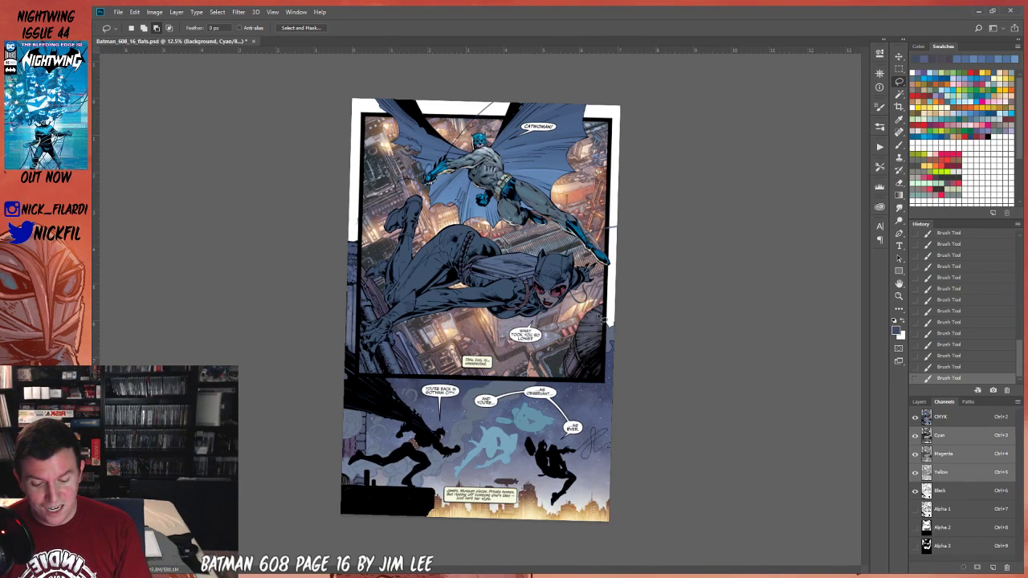
mouse_move(522, 361)
left_mouse_down()
mouse_move(506, 374)
mouse_move(337, 207)
mouse_move(377, 200)
mouse_move(582, 321)
left_mouse_up()
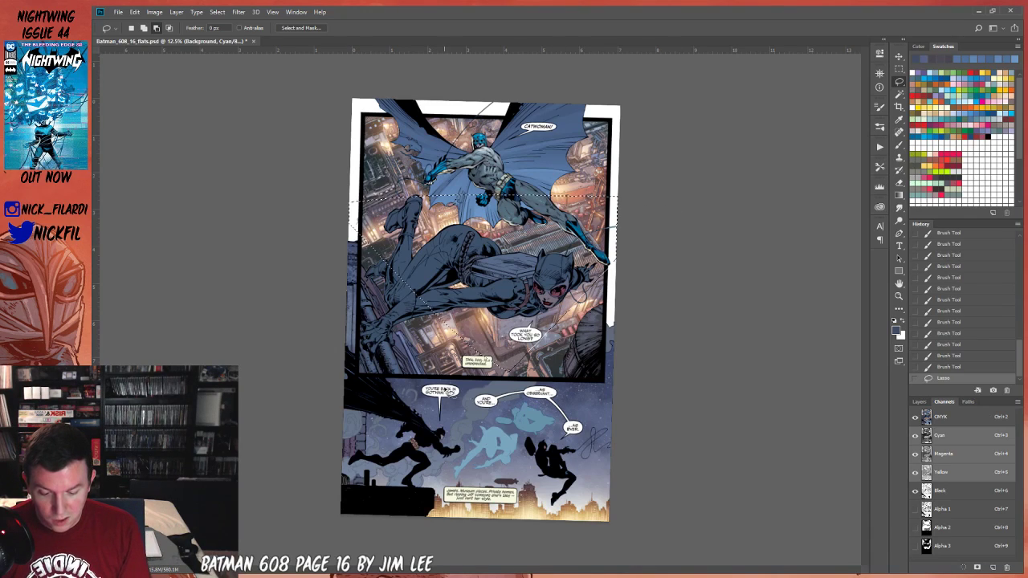
left_click_drag(518, 120, 508, 296)
left_click_drag(506, 358, 507, 395)
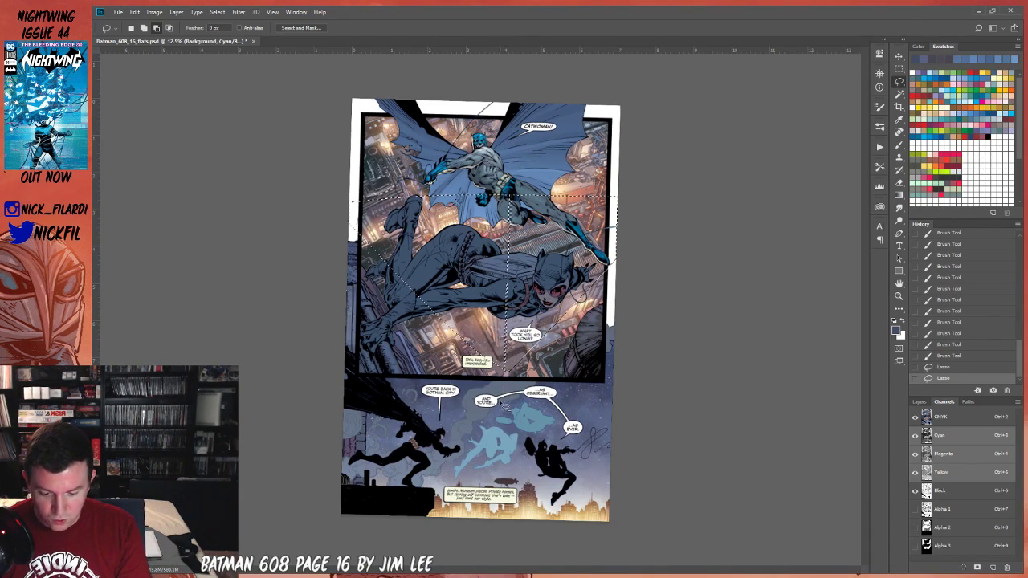
key("ctrl+z")
key("ctrl+d")
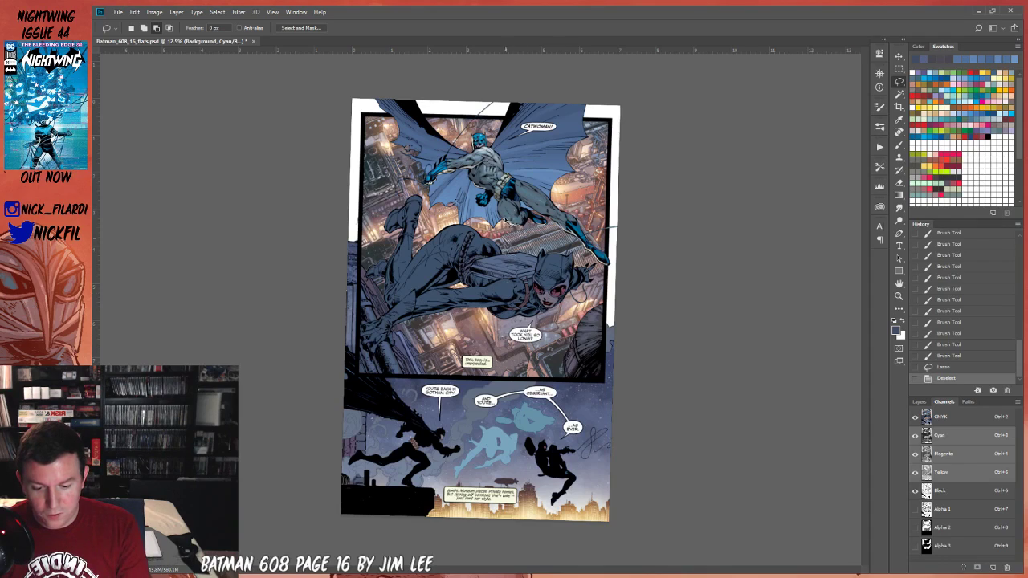
mouse_move(513, 112)
left_mouse_down()
mouse_move(503, 482)
mouse_move(490, 443)
left_mouse_up()
key("ctrl+d")
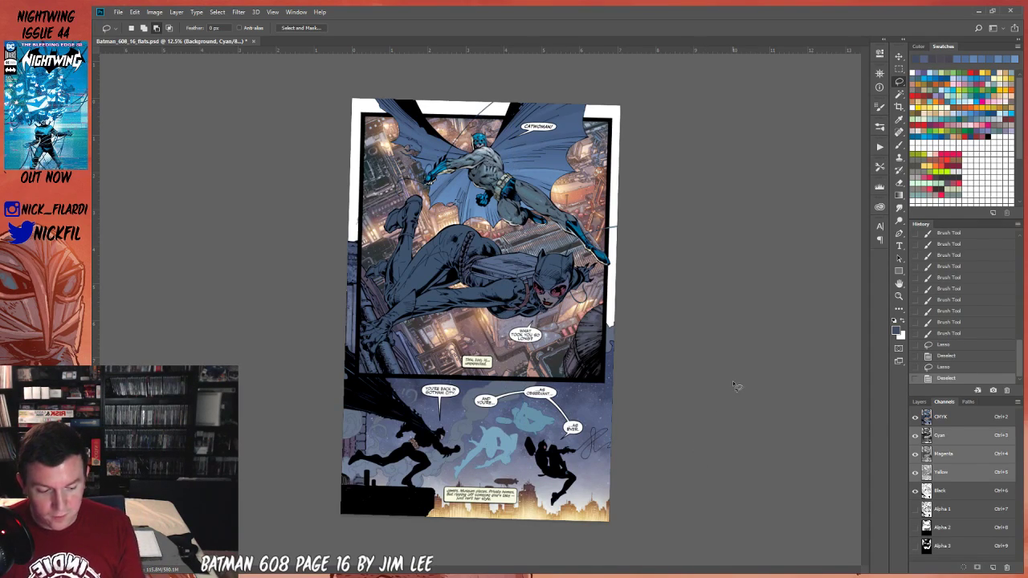
Select the light shapes on Catwoman's near thigh and hip with the Lasso, following the inked folds down to the knee.
key("h")
key("ctrl+r")
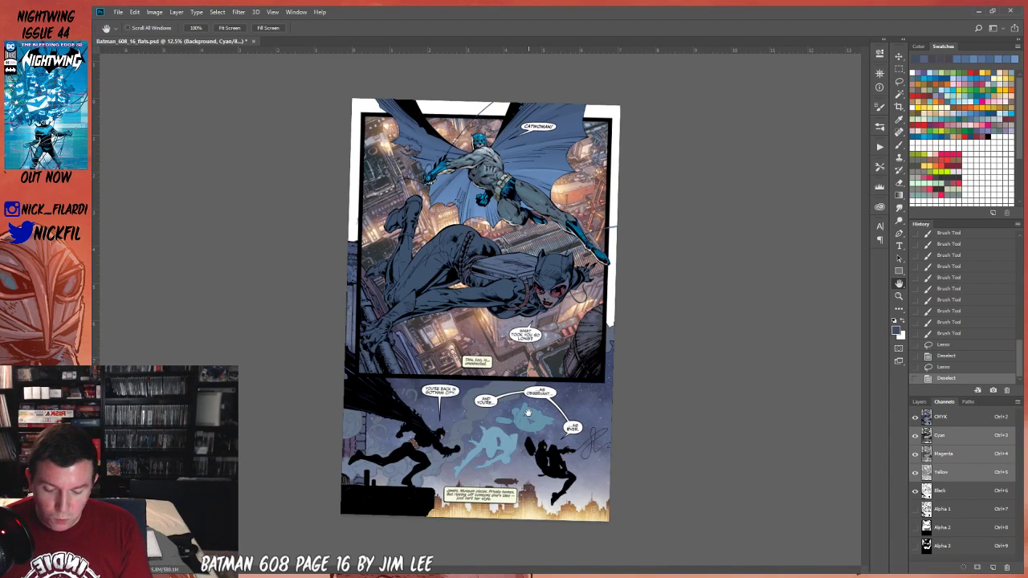
left_click(899, 296)
key("ctrl+plus")
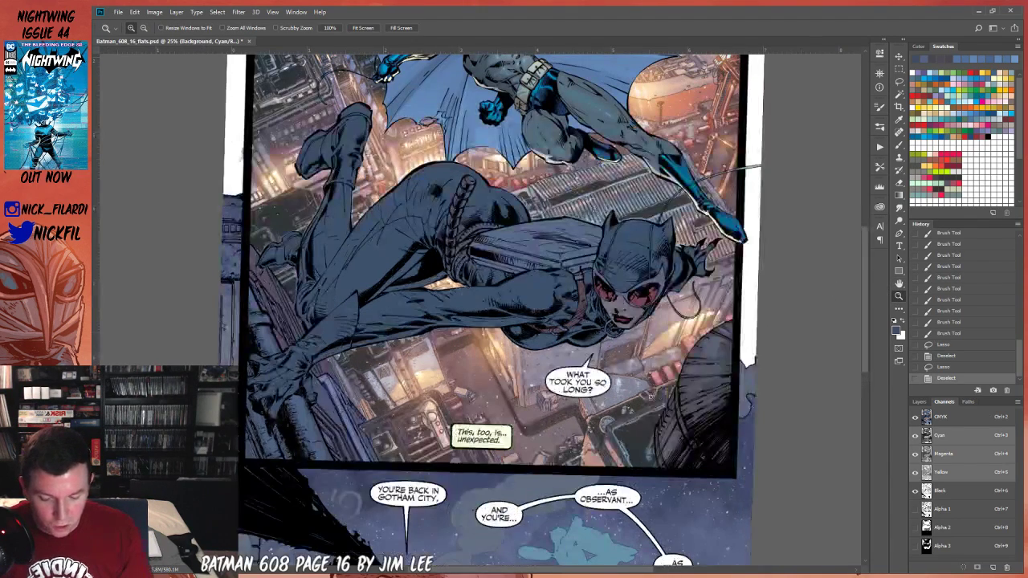
left_click(898, 282)
left_click_drag(395, 260, 491, 412)
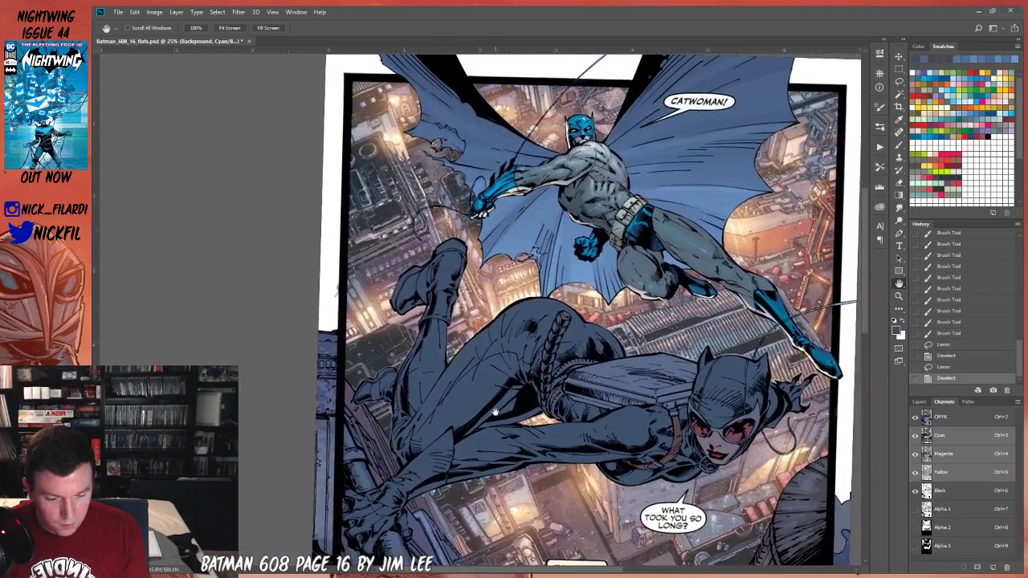
left_click(899, 82)
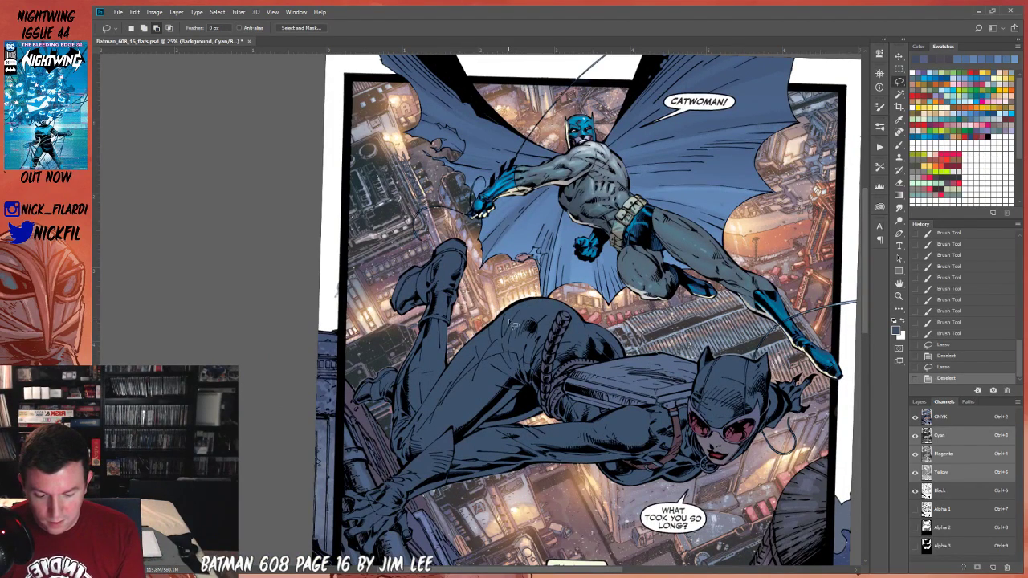
mouse_move(477, 345)
left_mouse_down()
mouse_move(407, 446)
mouse_move(456, 370)
mouse_move(509, 319)
mouse_move(546, 321)
mouse_move(554, 345)
mouse_move(567, 318)
mouse_move(508, 346)
mouse_move(522, 353)
mouse_move(514, 371)
mouse_move(518, 346)
mouse_move(514, 363)
mouse_move(523, 373)
mouse_move(517, 354)
mouse_move(527, 377)
mouse_move(541, 296)
mouse_move(514, 368)
mouse_move(542, 341)
left_mouse_up()
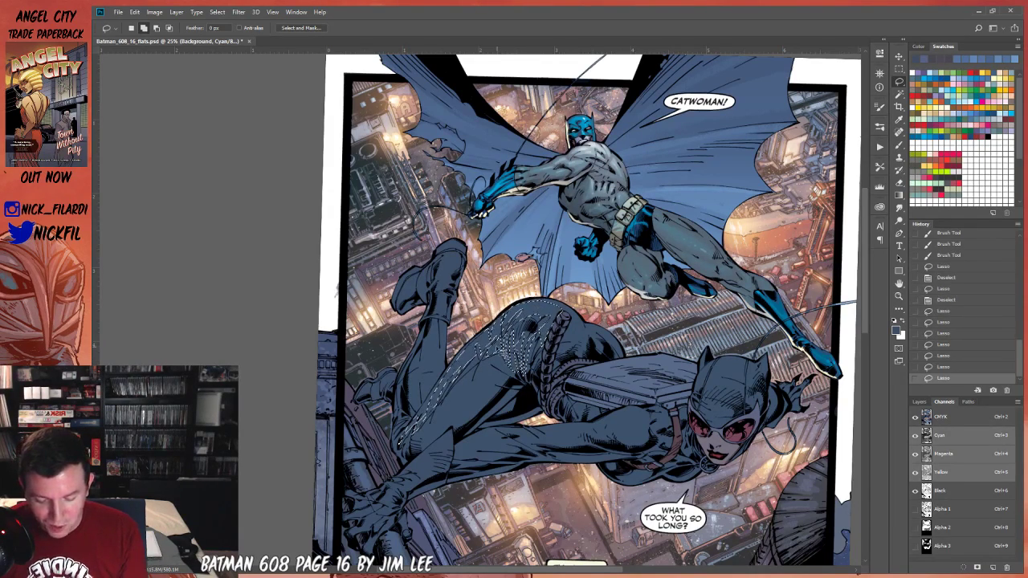
left_click_drag(520, 376, 514, 354)
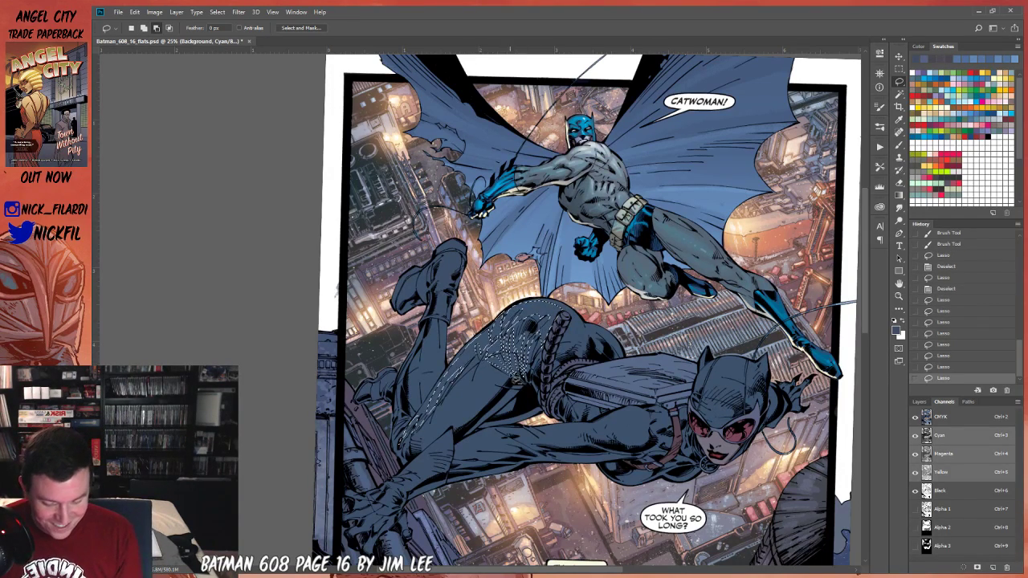
mouse_move(440, 432)
left_mouse_down()
mouse_move(418, 447)
mouse_move(426, 455)
mouse_move(482, 419)
left_mouse_up()
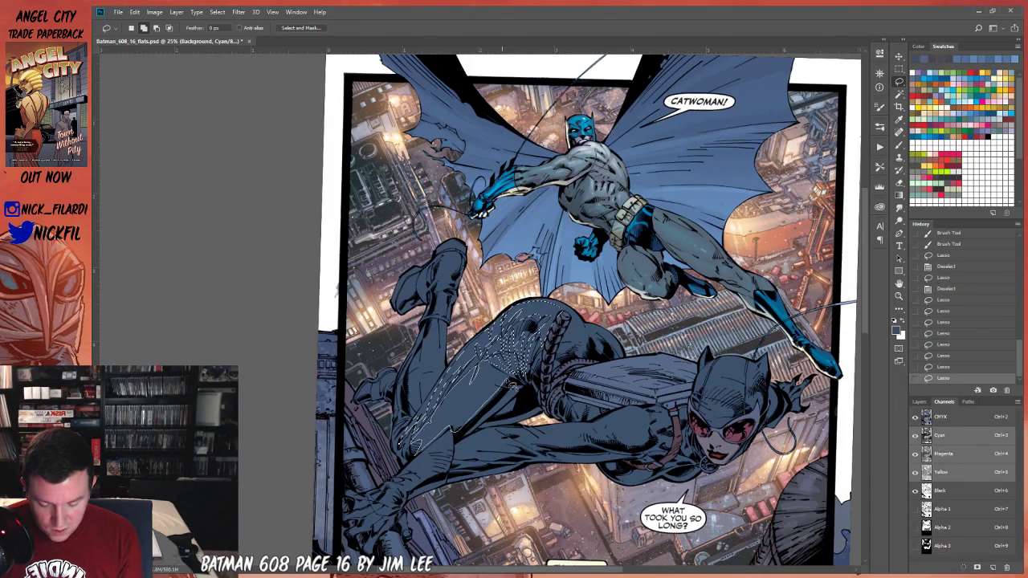
left_click_drag(466, 377, 454, 376)
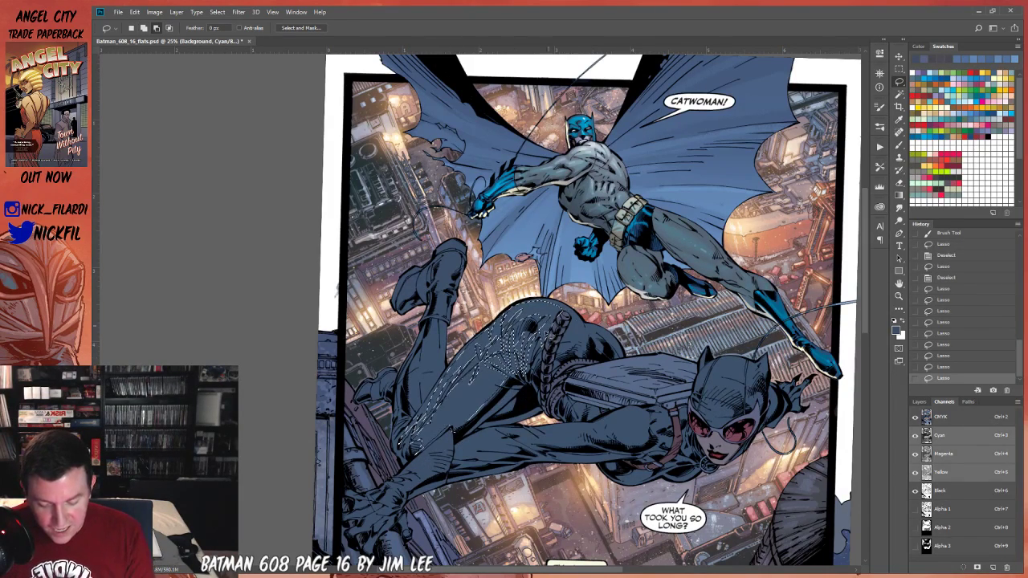
left_click_drag(562, 317, 554, 329)
left_click_drag(452, 431, 452, 431)
Add light shapes on Catwoman's hip beyond the coiled rope to the selection, and subtract the rope's color with the Magic Wand.
left_click_drag(610, 269, 594, 330)
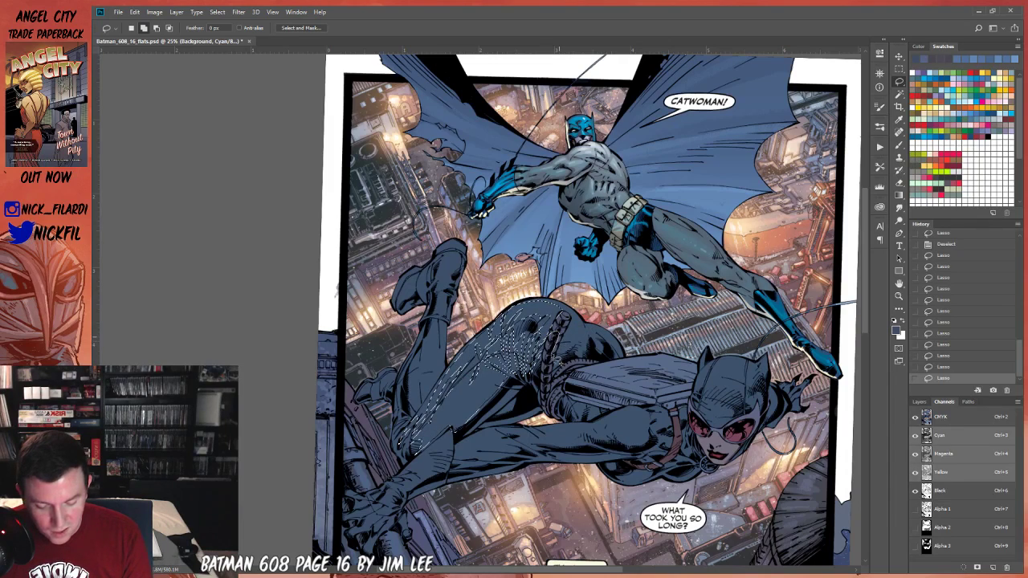
left_click_drag(578, 333, 590, 344)
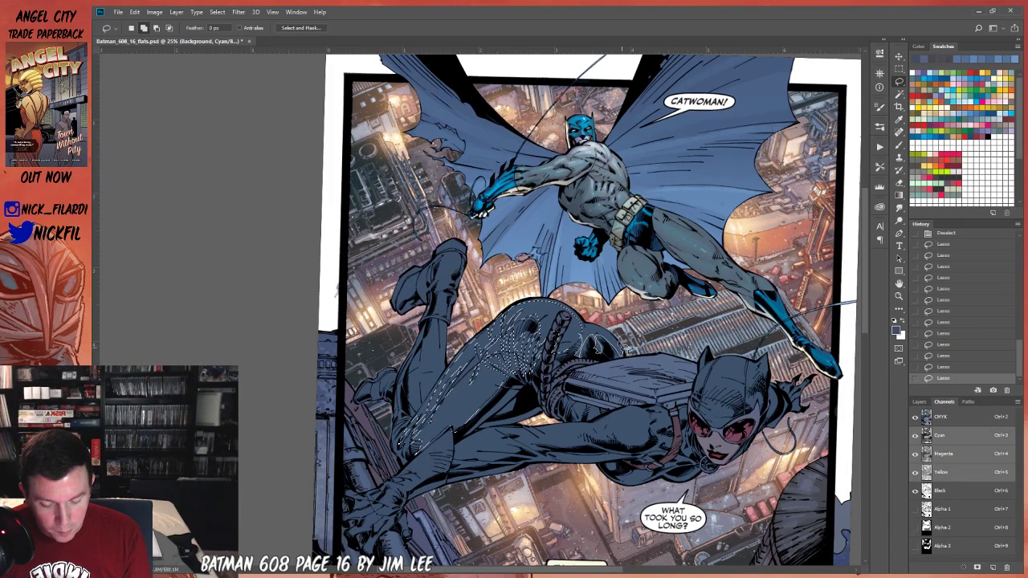
left_click_drag(586, 329, 577, 338)
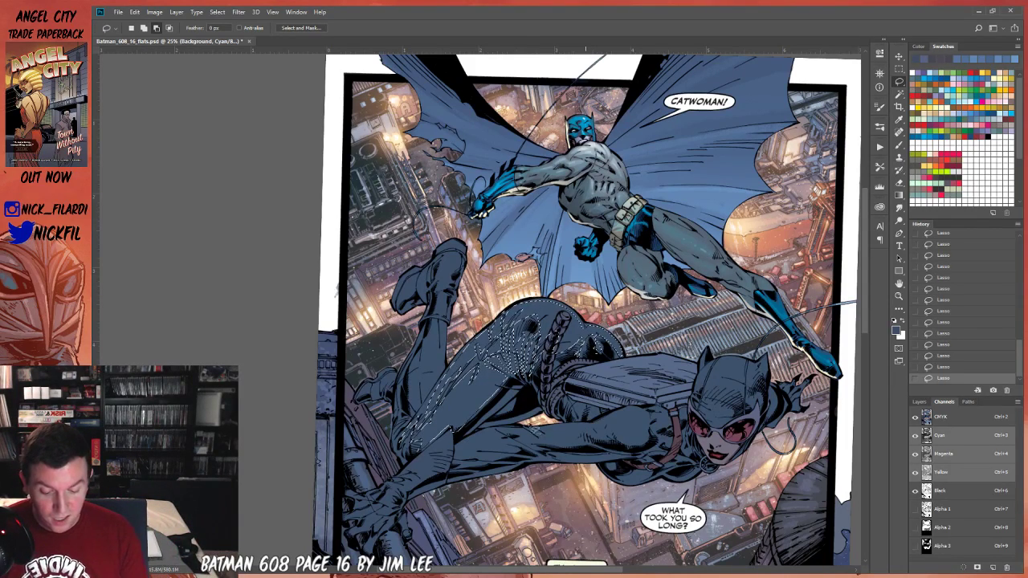
key("w")
left_click(565, 328, "alt")
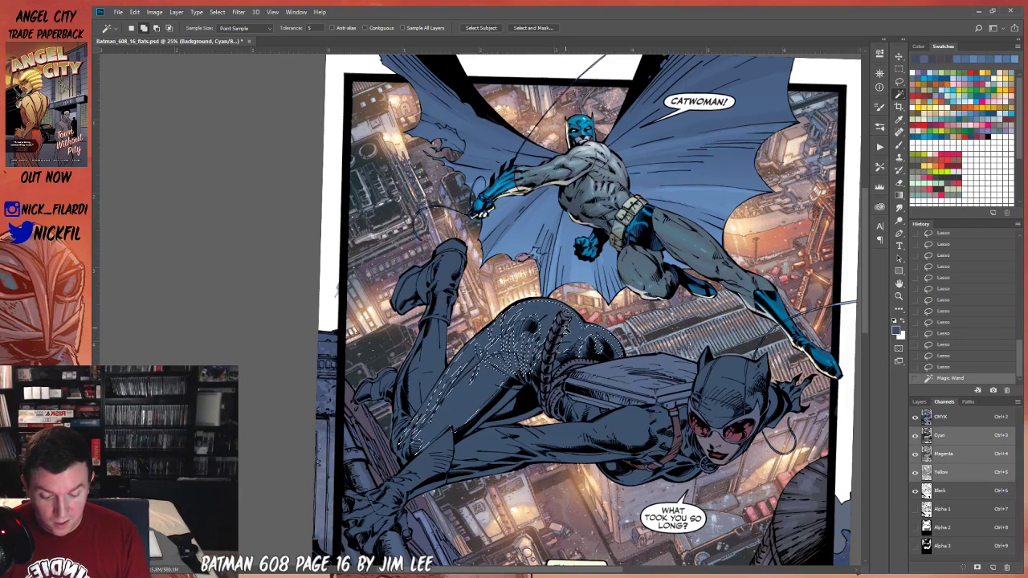
Extend the Lasso selection with light shapes along the calf and knee of Catwoman's raised leg.
key("space")
mouse_move(507, 408)
left_mouse_down()
mouse_move(589, 399)
mouse_move(574, 428)
left_mouse_up()
key("l")
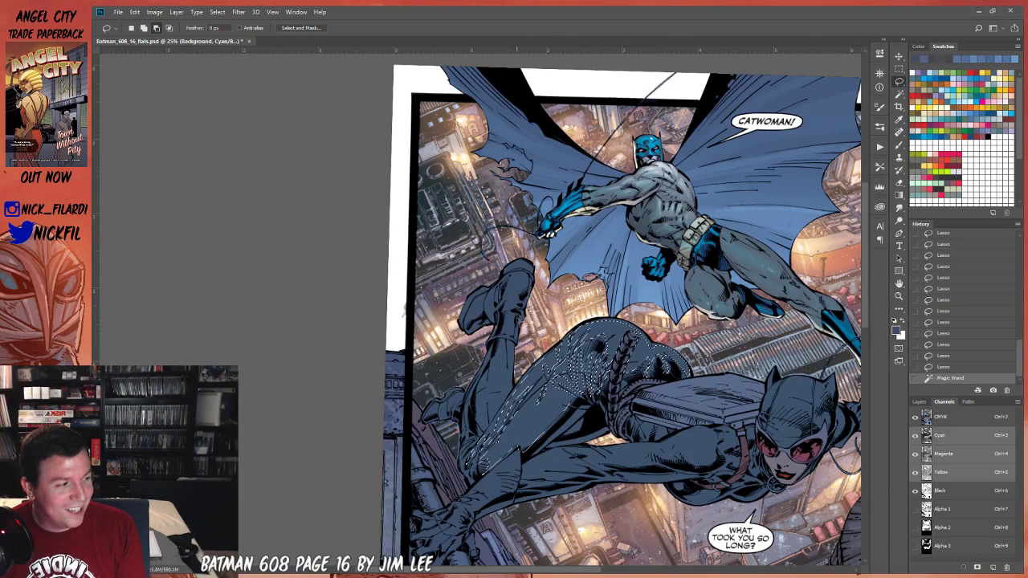
key("alt")
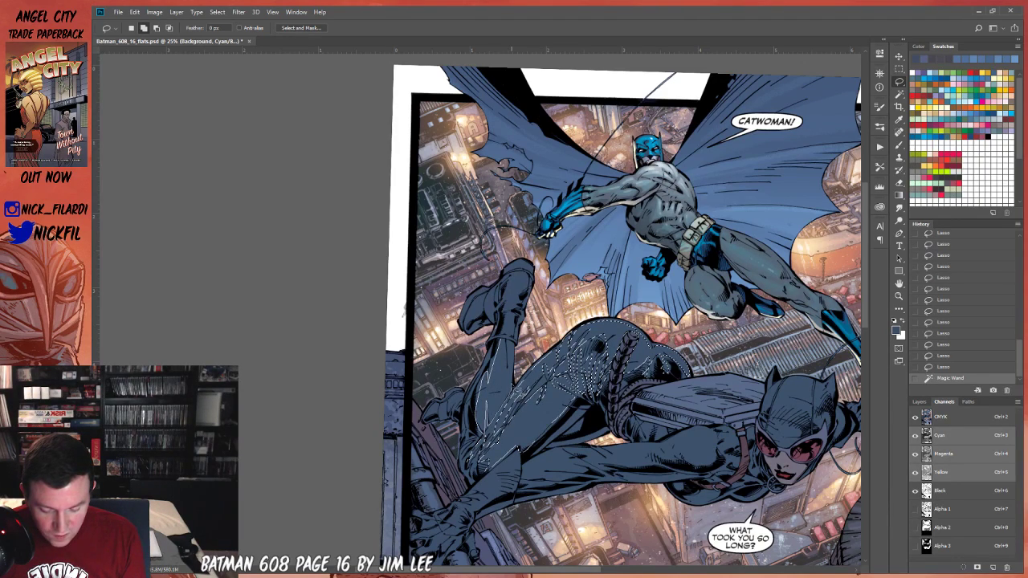
left_click_drag(514, 347, 507, 337)
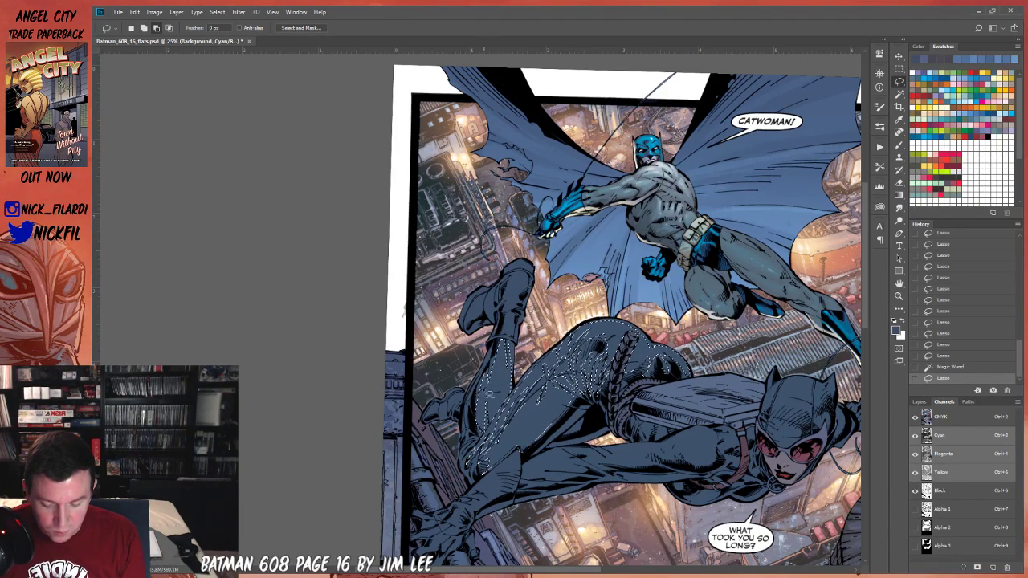
left_click_drag(482, 377, 490, 387)
left_click_drag(484, 461, 484, 471)
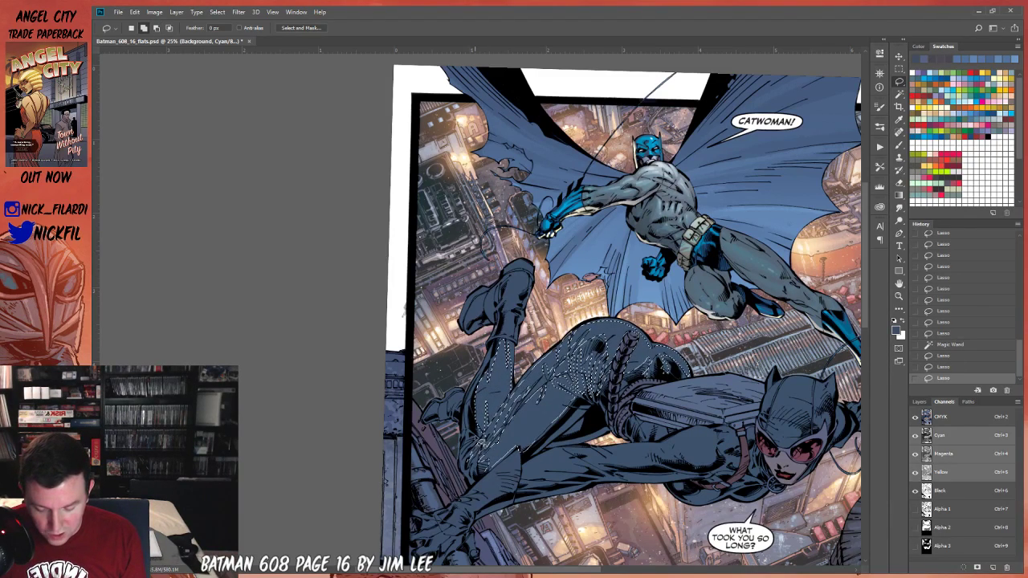
mouse_move(472, 438)
left_mouse_down()
mouse_move(483, 451)
mouse_move(475, 455)
left_mouse_up()
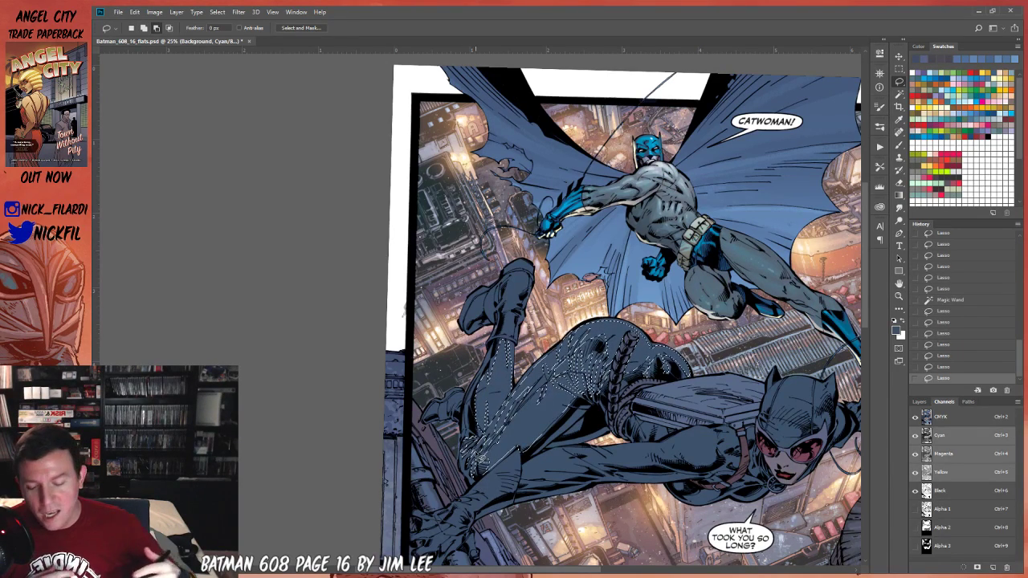
Add light shapes on the boot of Catwoman's raised leg to the Lasso selection.
key("space")
mouse_move(703, 429)
left_mouse_down()
mouse_move(590, 369)
mouse_move(638, 331)
mouse_move(724, 381)
mouse_move(695, 392)
mouse_move(660, 433)
mouse_move(622, 501)
left_mouse_up()
left_click(900, 81)
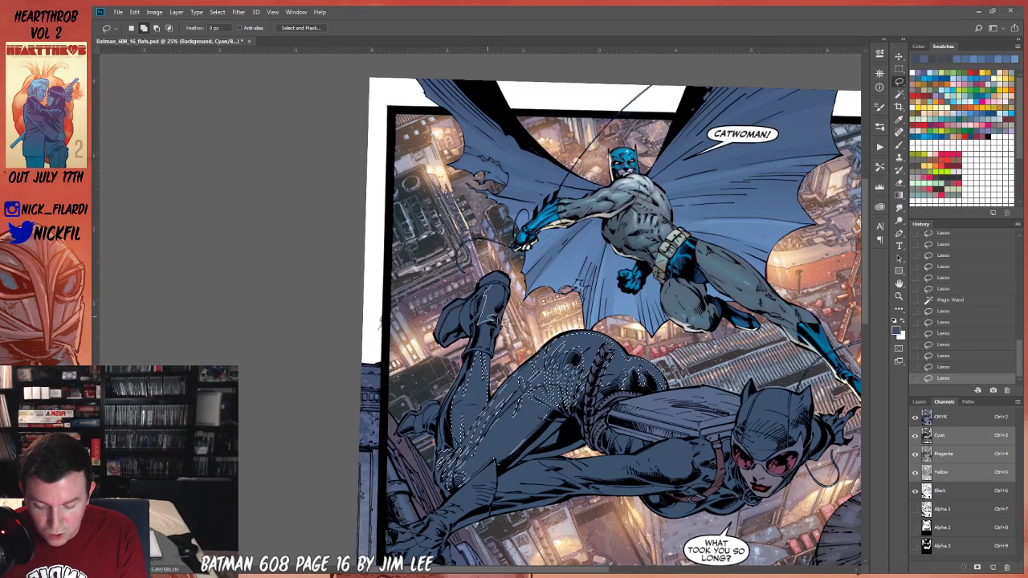
mouse_move(506, 300)
left_mouse_down()
mouse_move(498, 282)
mouse_move(507, 297)
left_mouse_up()
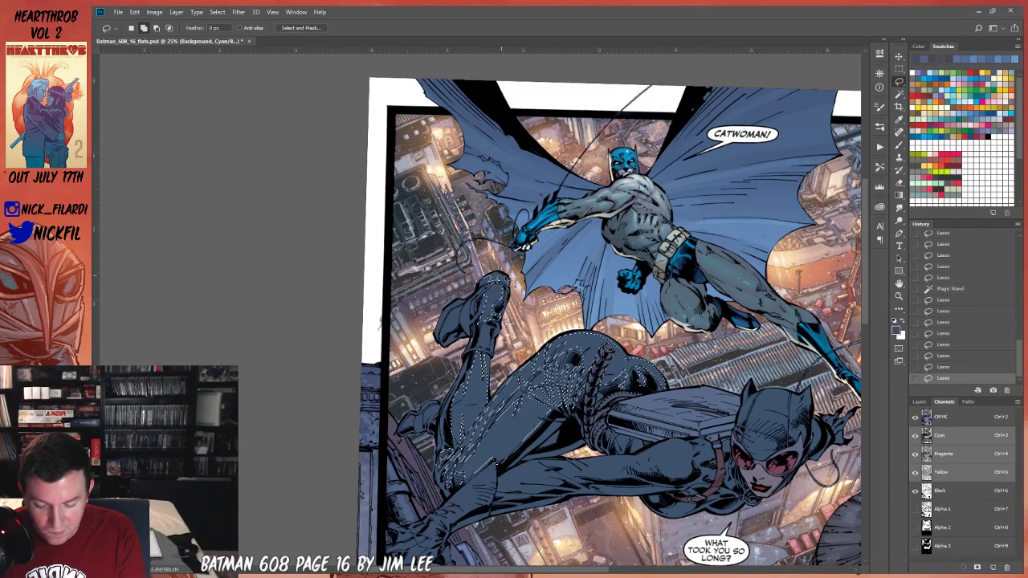
left_click_drag(500, 271, 493, 283)
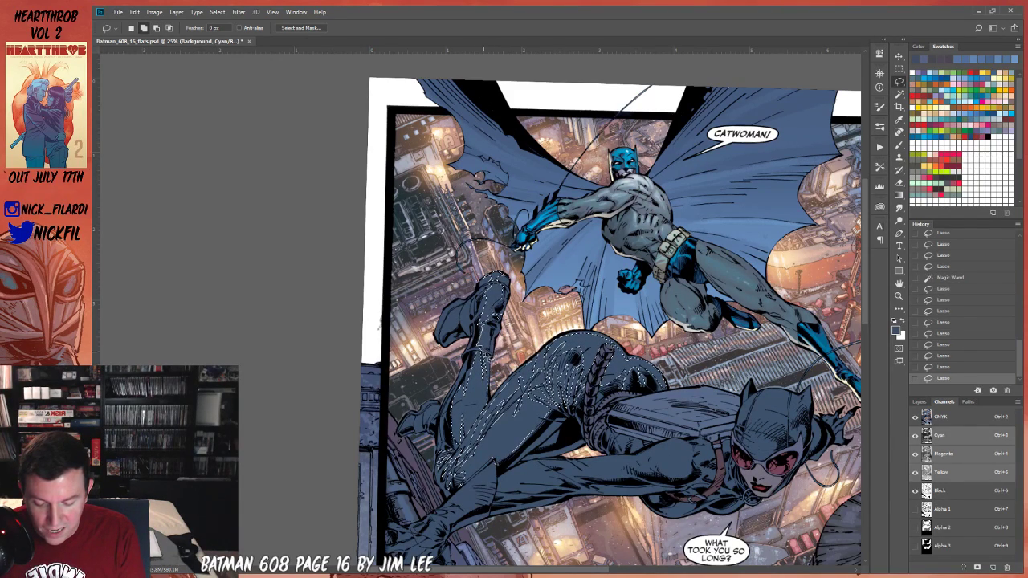
mouse_move(494, 352)
left_mouse_down()
mouse_move(496, 331)
mouse_move(481, 353)
mouse_move(493, 283)
left_mouse_up()
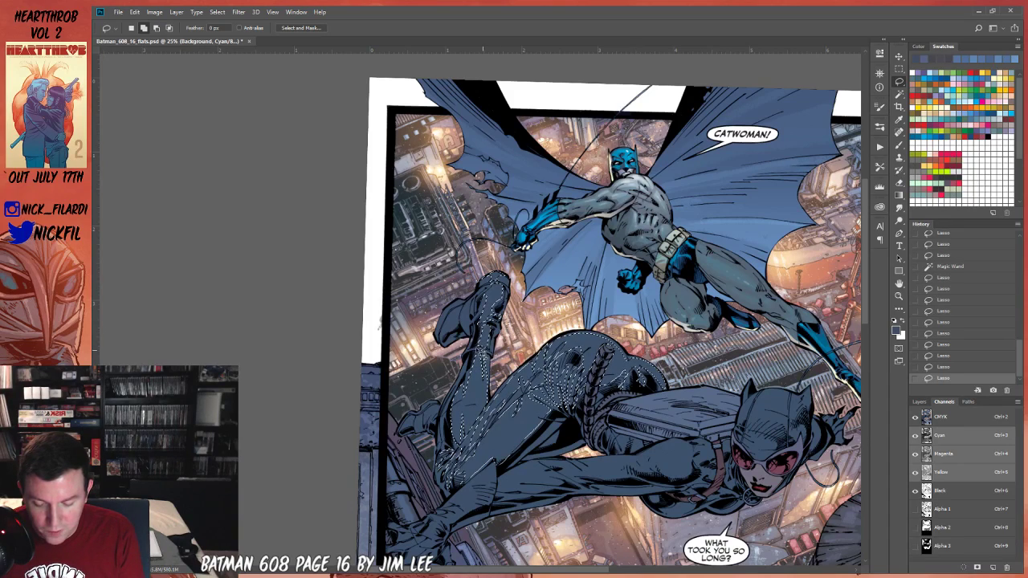
mouse_move(484, 353)
left_mouse_down()
mouse_move(485, 366)
mouse_move(498, 324)
left_mouse_up()
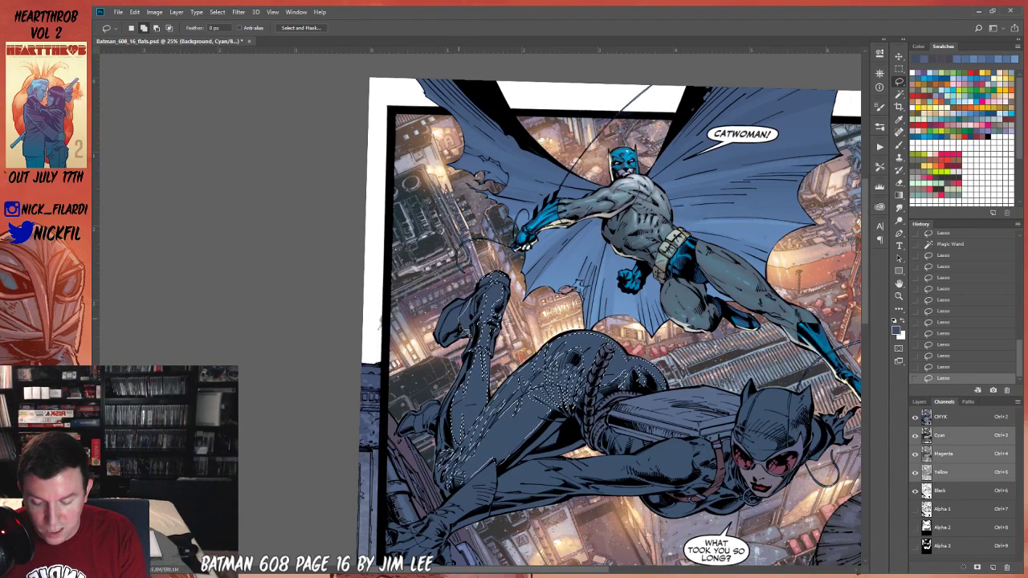
Finish the light shapes on Catwoman's raised boot and add shapes on her shoulder and upper arm to the Lasso selection.
left_click_drag(477, 316, 492, 283)
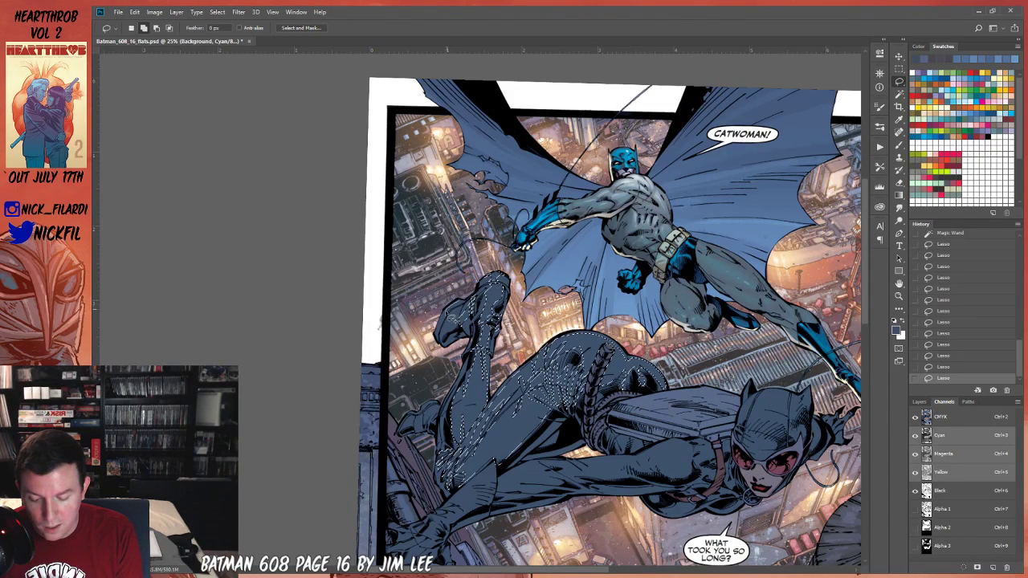
mouse_move(460, 313)
left_mouse_down()
mouse_move(464, 301)
mouse_move(443, 339)
mouse_move(457, 334)
mouse_move(466, 313)
mouse_move(455, 311)
left_mouse_up()
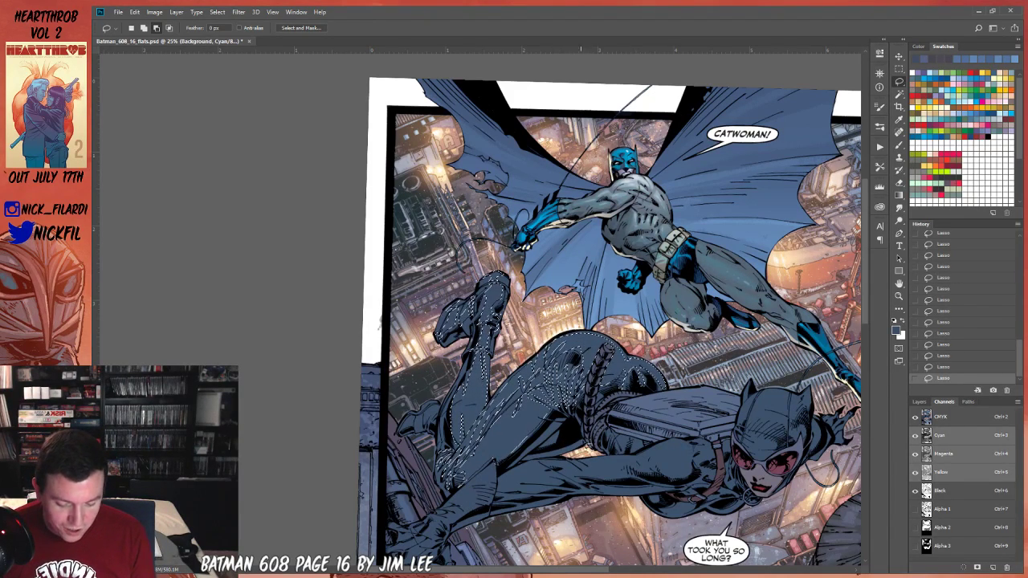
key("space")
mouse_move(670, 452)
left_mouse_down()
mouse_move(691, 386)
mouse_move(658, 323)
left_mouse_up()
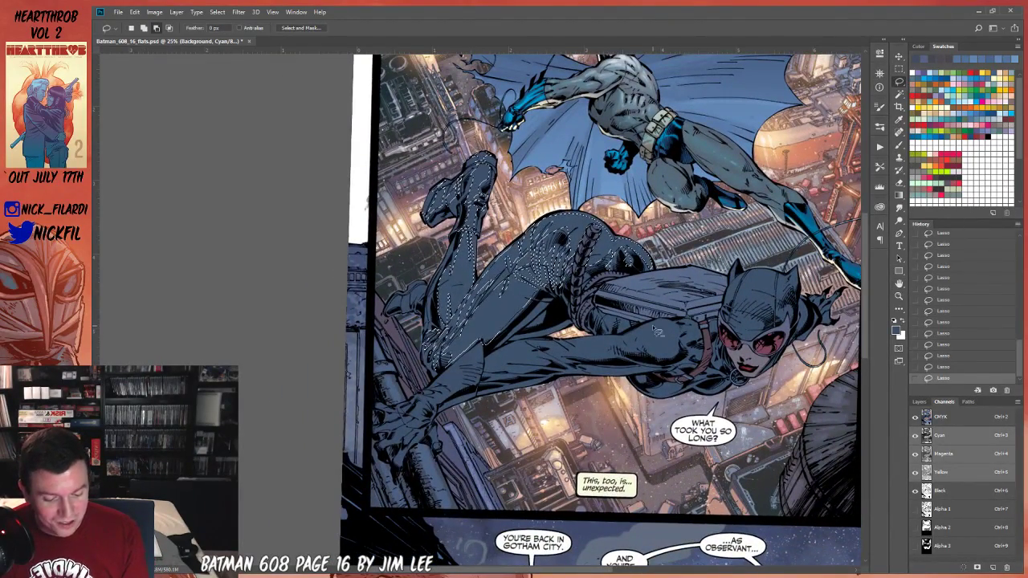
mouse_move(635, 329)
left_mouse_down()
mouse_move(668, 328)
mouse_move(676, 363)
mouse_move(688, 332)
mouse_move(669, 344)
mouse_move(700, 324)
left_mouse_up()
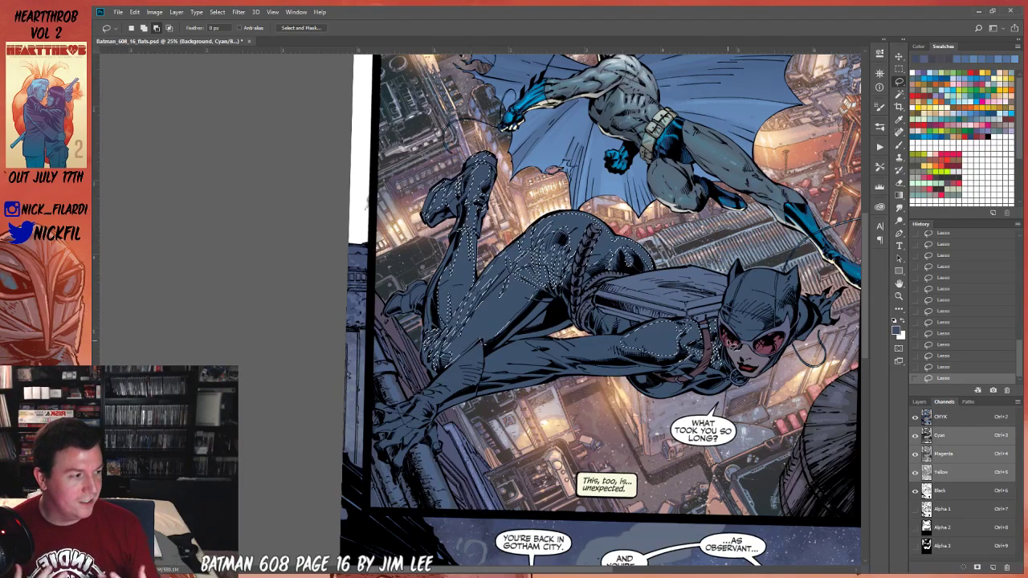
Extend the Lasso selection with light shapes along Catwoman's outstretched forearm down to the glove cuff.
key("space")
mouse_move(549, 413)
left_mouse_down()
mouse_move(621, 416)
mouse_move(603, 453)
left_mouse_up()
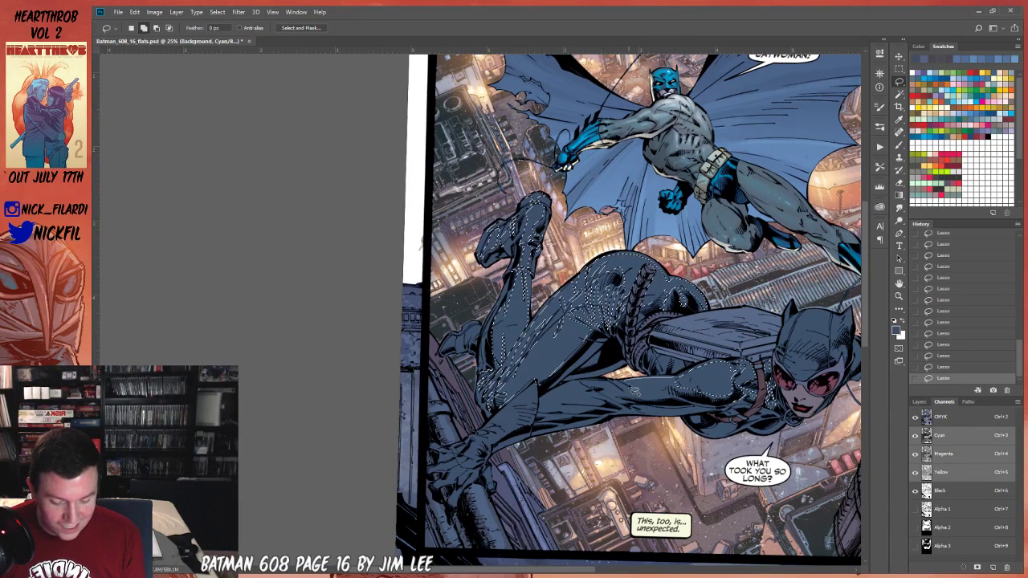
mouse_move(615, 386)
left_mouse_down()
mouse_move(665, 397)
mouse_move(679, 382)
left_mouse_up()
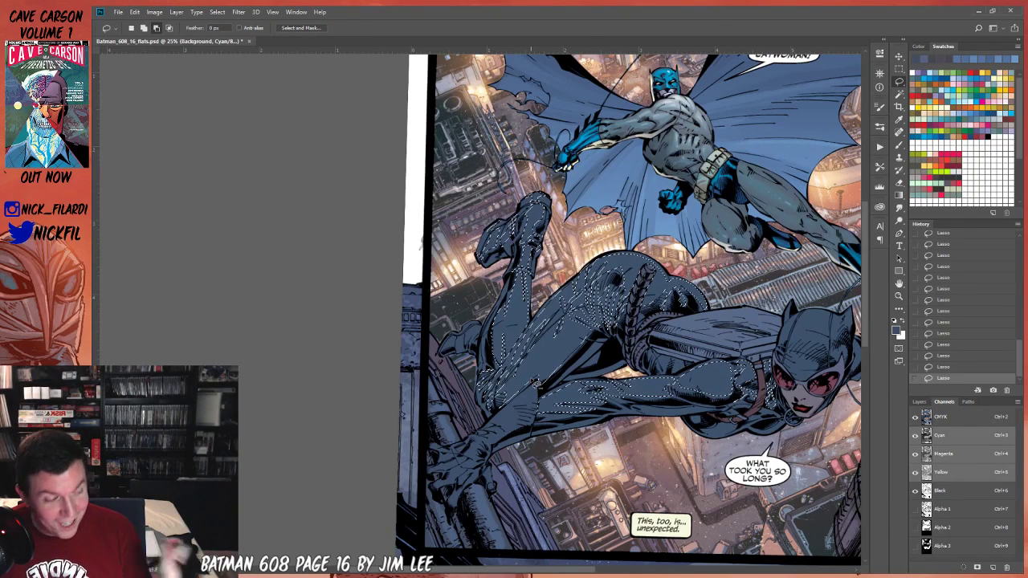
key("alt")
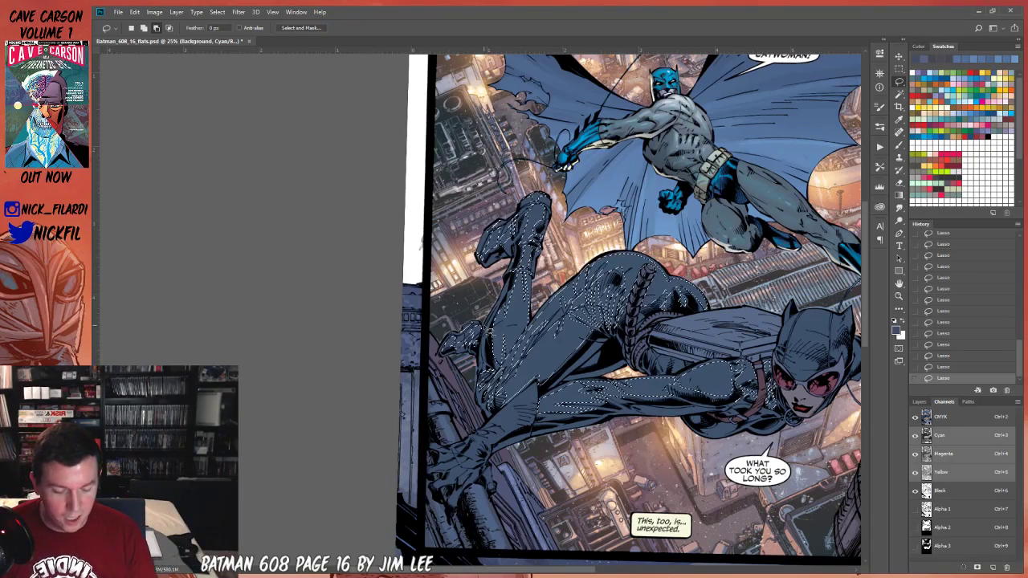
Add light shapes on the cuff, fingers and back of Catwoman's gripping glove to the Lasso selection.
key("space")
mouse_move(648, 400)
left_mouse_down()
mouse_move(677, 370)
mouse_move(669, 386)
mouse_move(682, 409)
left_mouse_up()
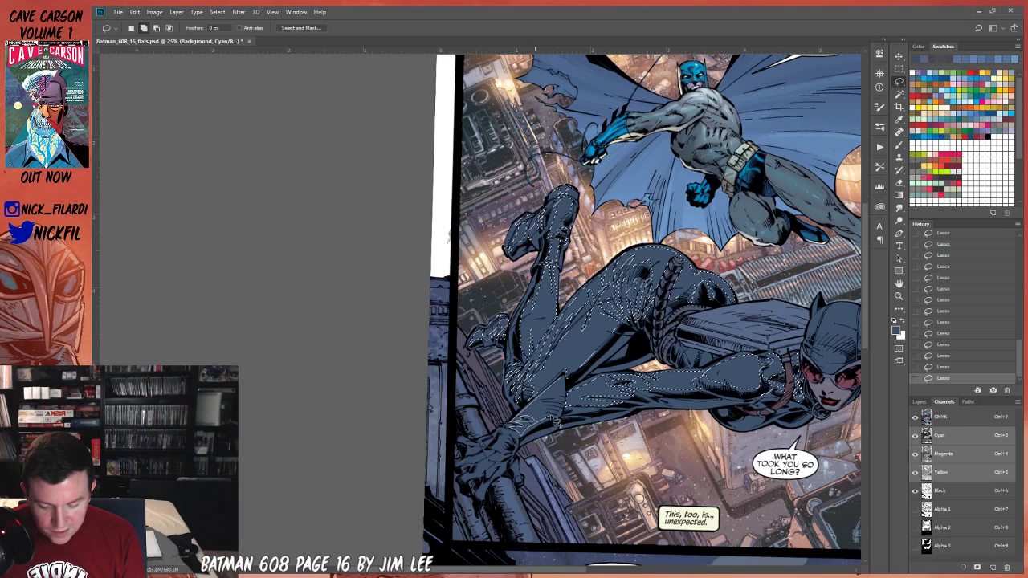
mouse_move(549, 413)
left_mouse_down()
mouse_move(500, 446)
mouse_move(504, 456)
mouse_move(522, 433)
mouse_move(514, 419)
mouse_move(531, 421)
mouse_move(507, 440)
mouse_move(560, 431)
mouse_move(594, 360)
left_mouse_up()
key("space")
left_click(899, 82)
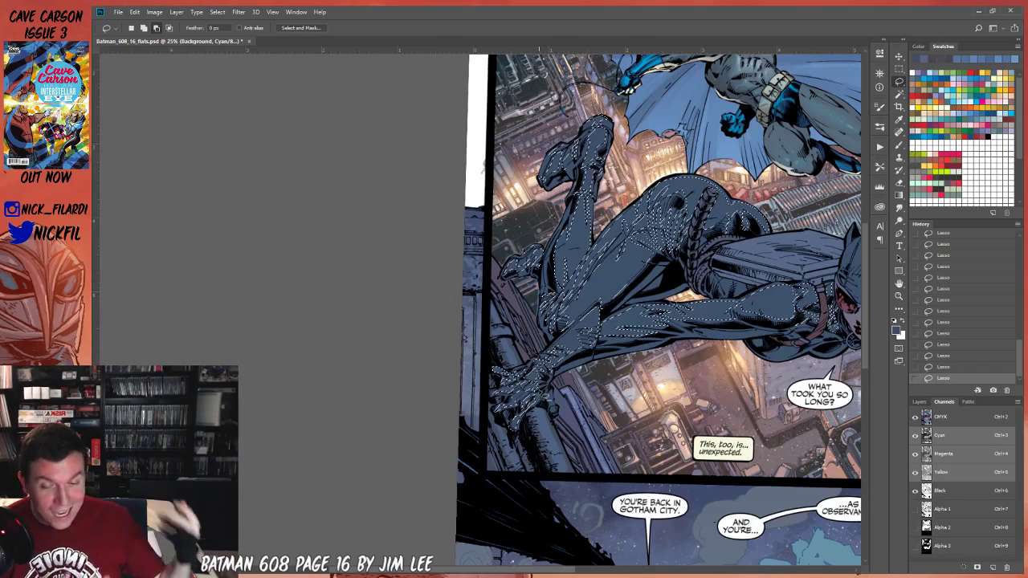
Add light shapes on the forehead and ears of Catwoman's cowl to the Lasso selection.
key("space")
left_click_drag(714, 350, 538, 441)
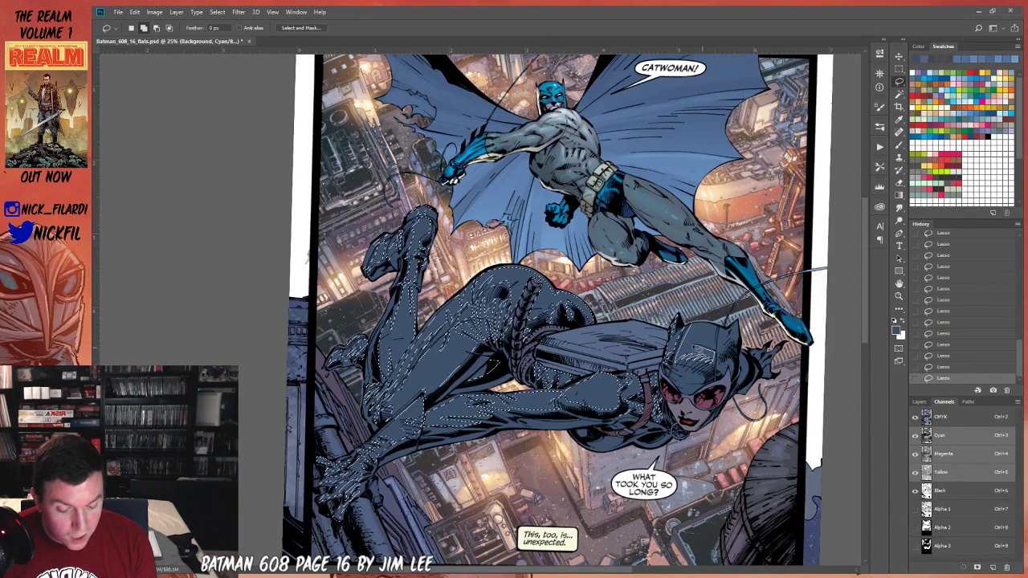
key("alt")
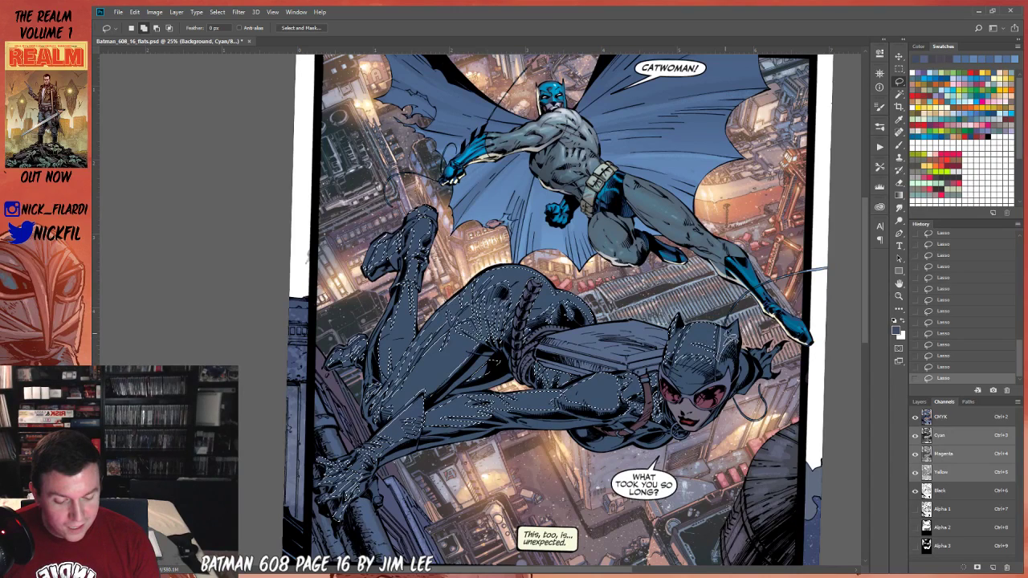
key("alt")
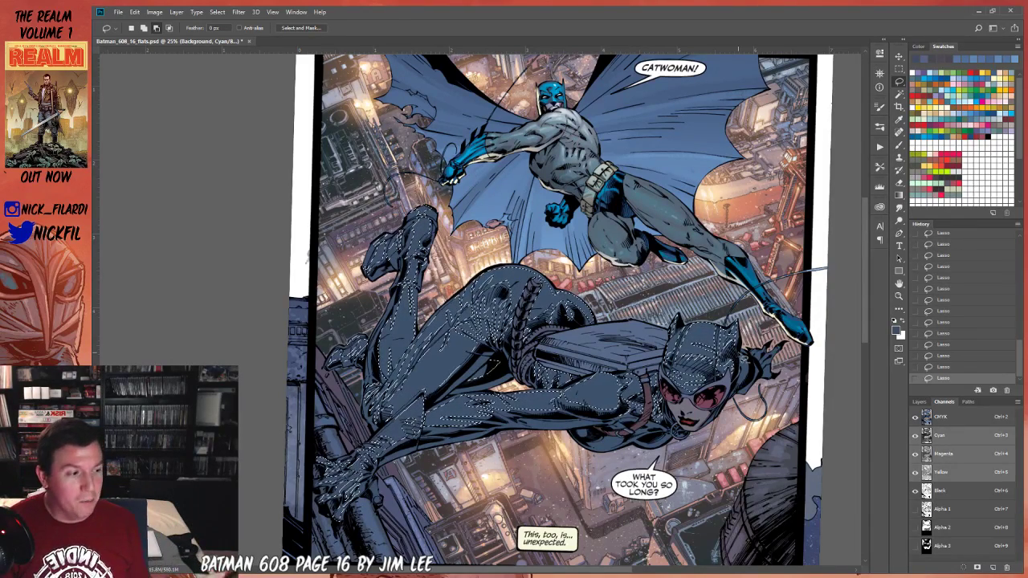
Add light shapes on the side of Catwoman's cowl and on her far hand behind the head to the selection.
left_click(898, 285)
left_click_drag(682, 289, 566, 303)
left_click(900, 82)
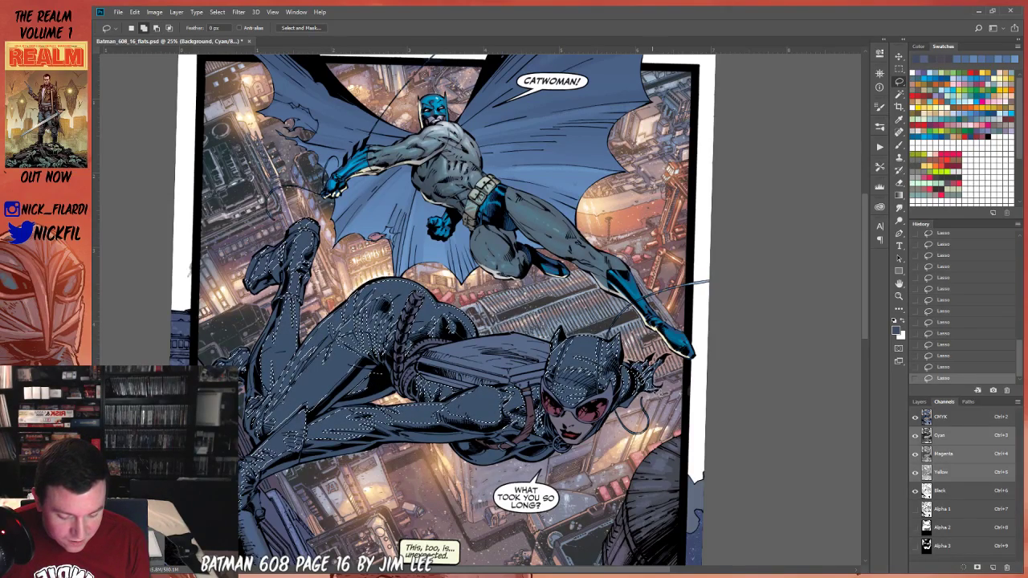
key("space")
mouse_move(513, 444)
left_mouse_down()
mouse_move(625, 387)
mouse_move(634, 423)
left_mouse_up()
left_click_drag(695, 373, 688, 415)
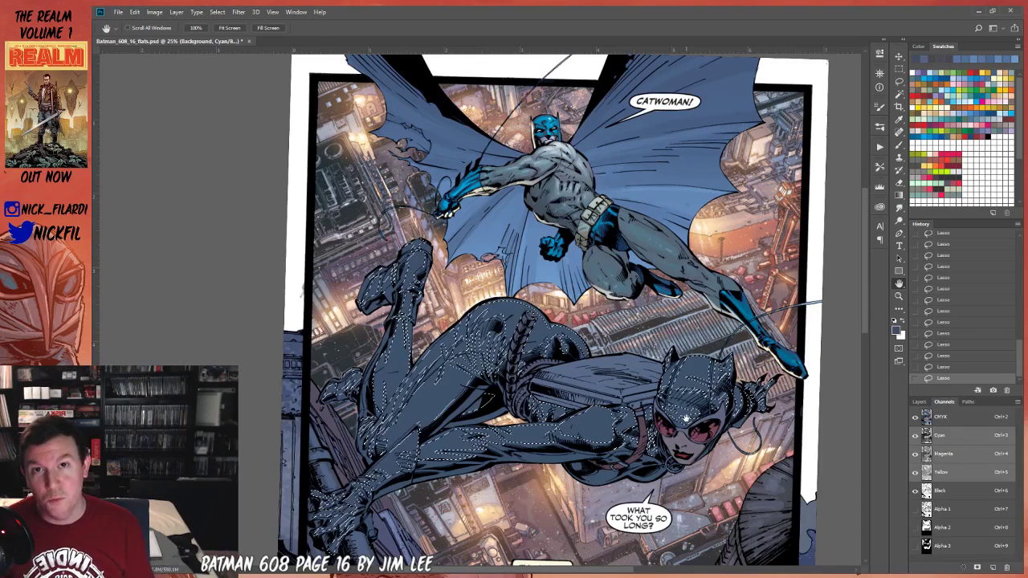
key("l")
key("alt")
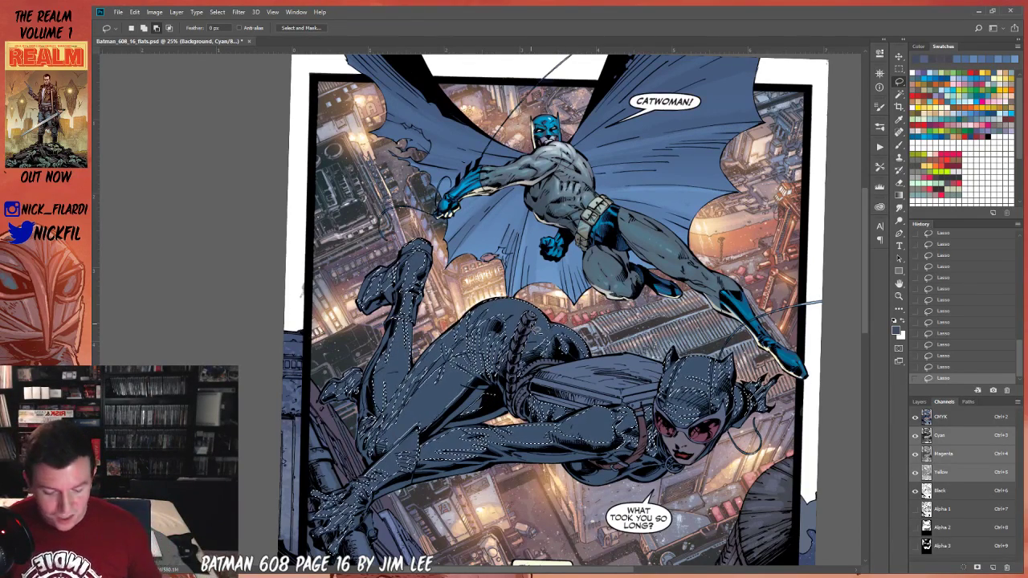
Add light shapes on Catwoman's chest and neck around the strap to the Lasso selection.
key("space")
left_click_drag(562, 361, 518, 239)
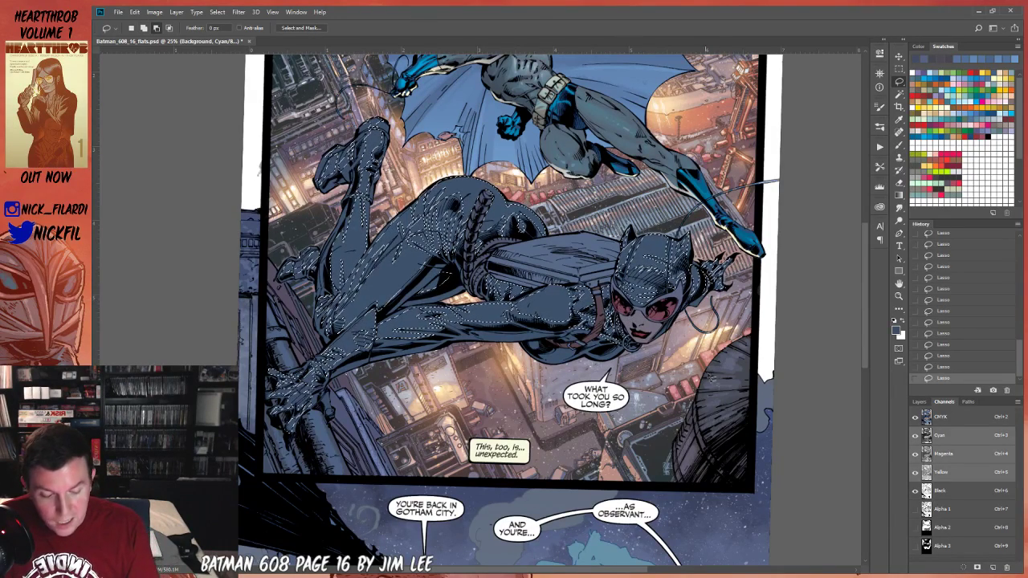
key("space")
left_click_drag(481, 321, 496, 388)
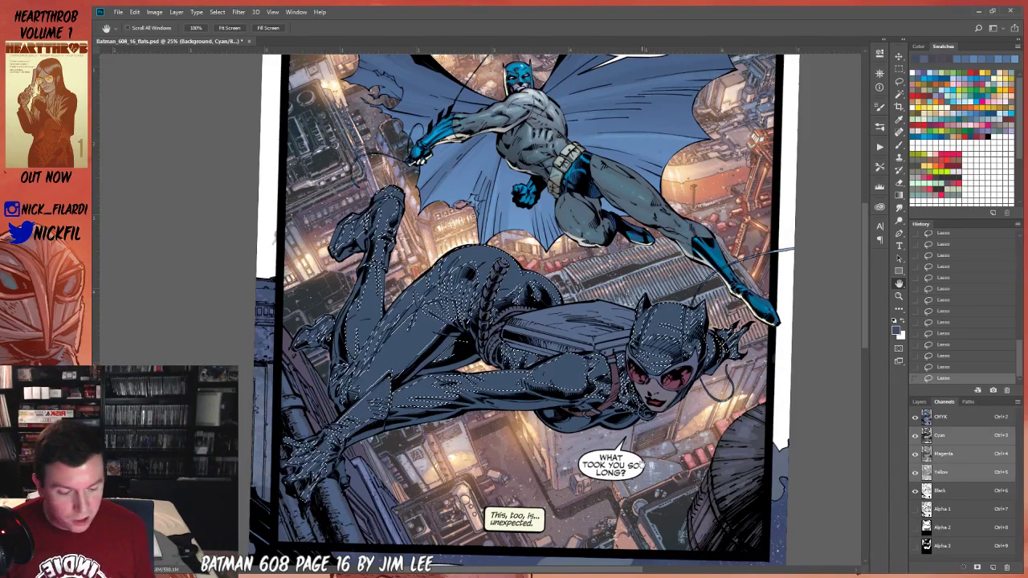
scroll(803, 251, "down", 3)
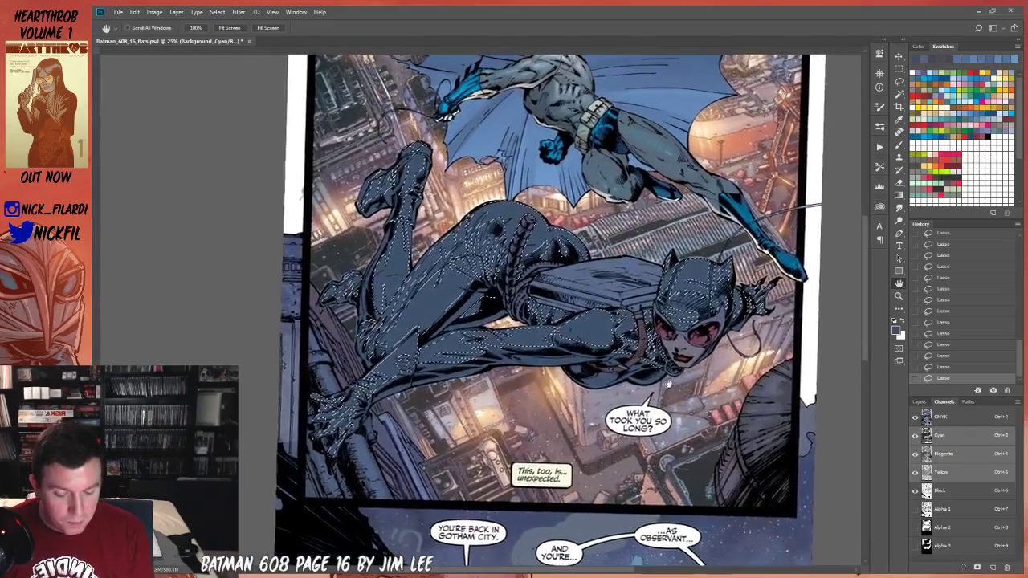
key("l")
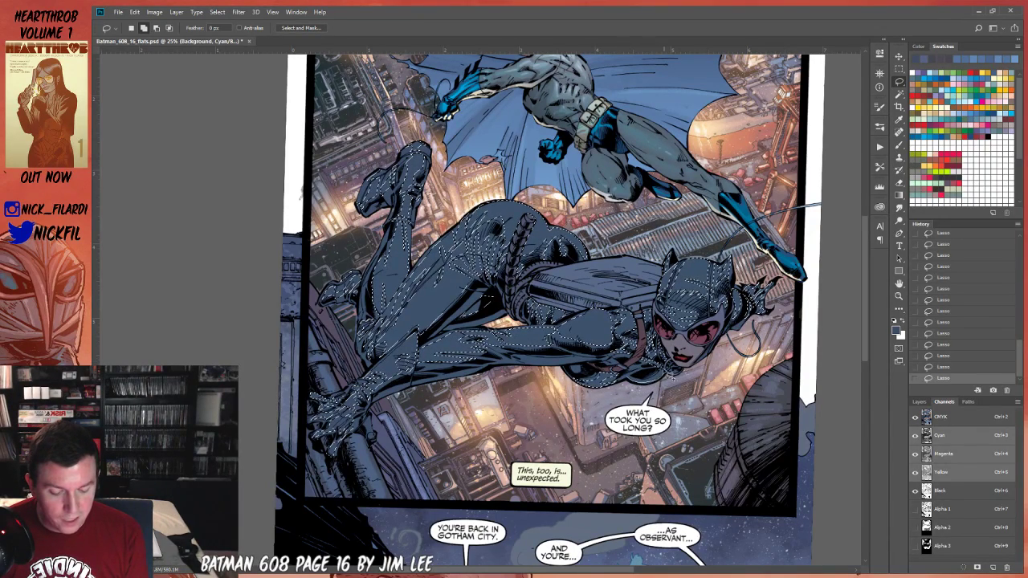
key("alt")
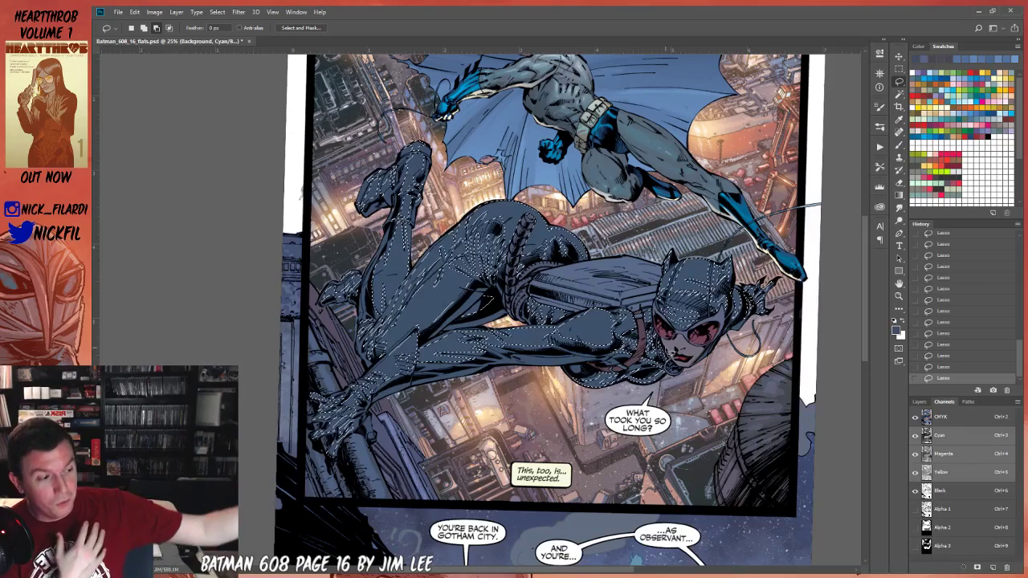
Apply a blue linear gradient in Screen mode at 100% opacity across the selected light shapes on Catwoman's costume.
key("z")
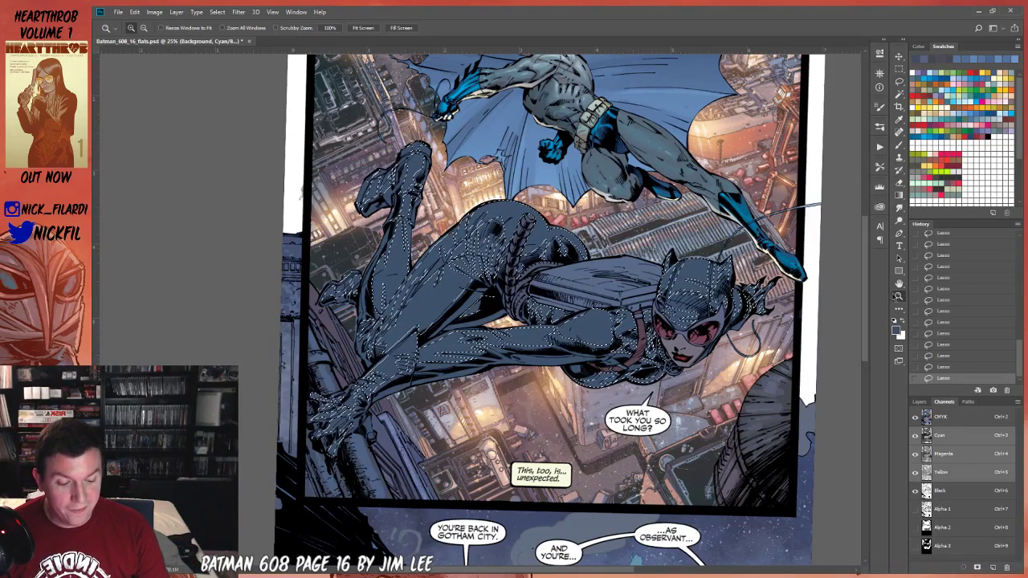
left_click(599, 407, "alt")
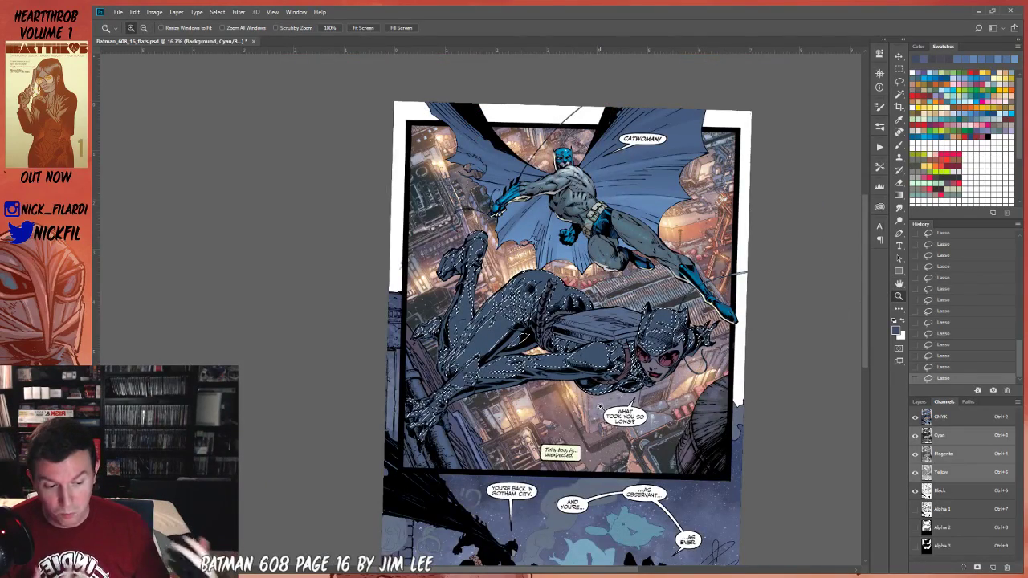
left_click(899, 195)
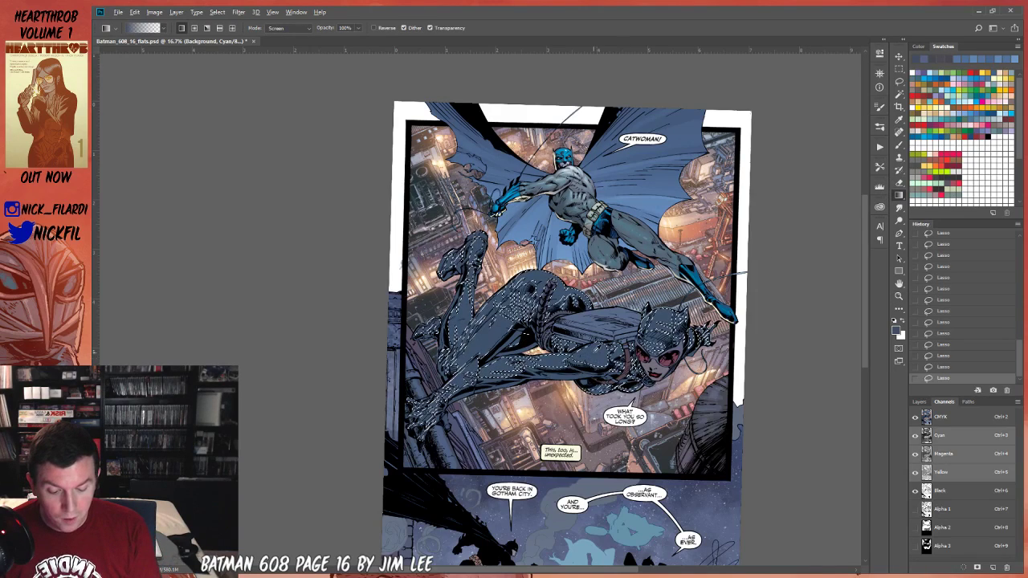
key("l")
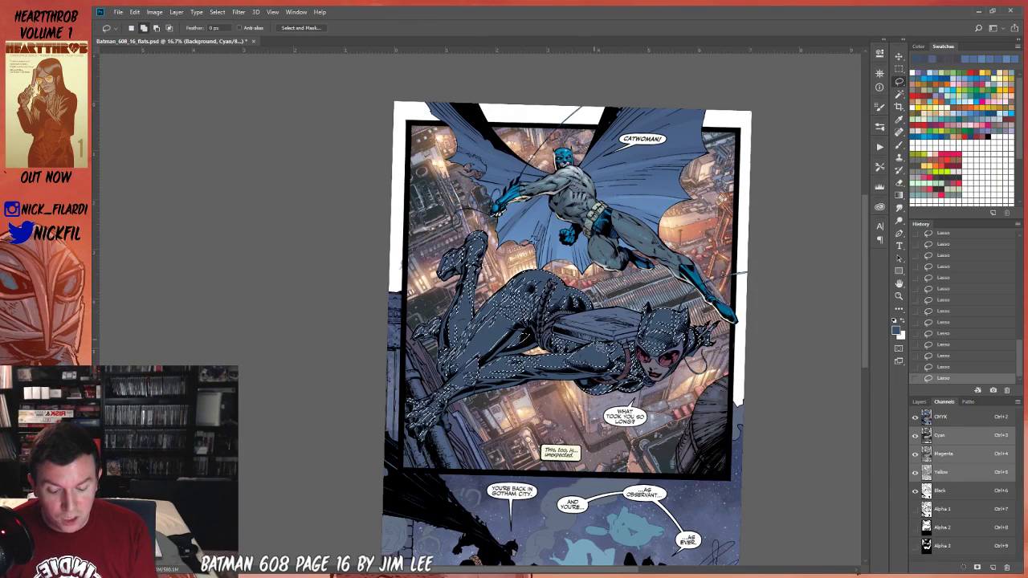
key("shift")
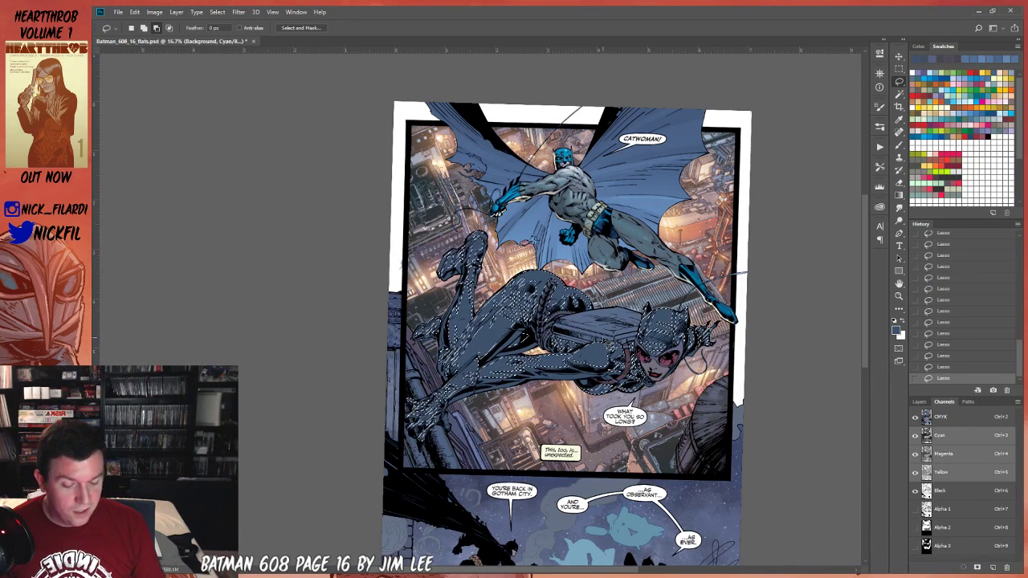
key("g")
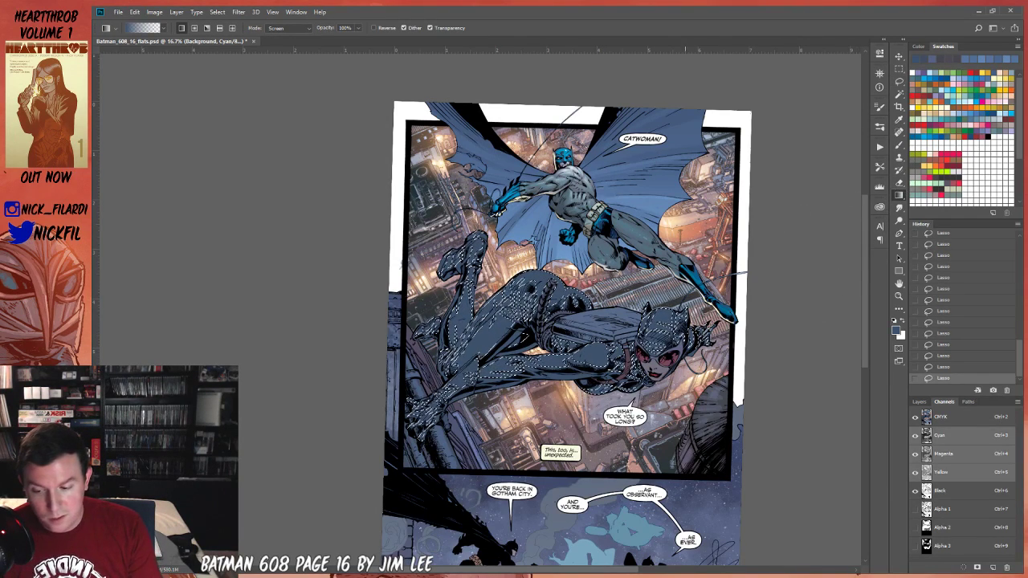
left_click(287, 28)
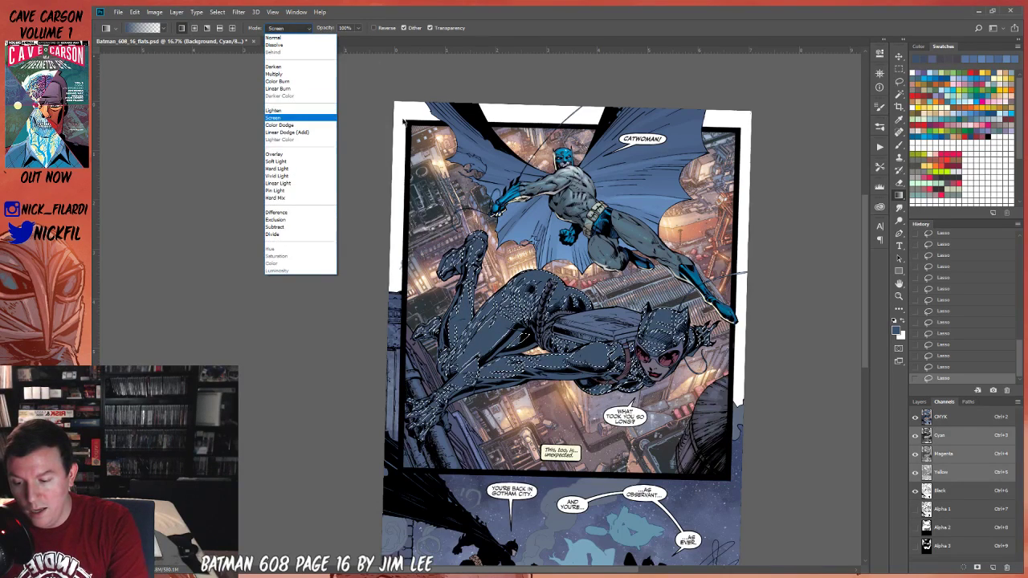
left_click(291, 118)
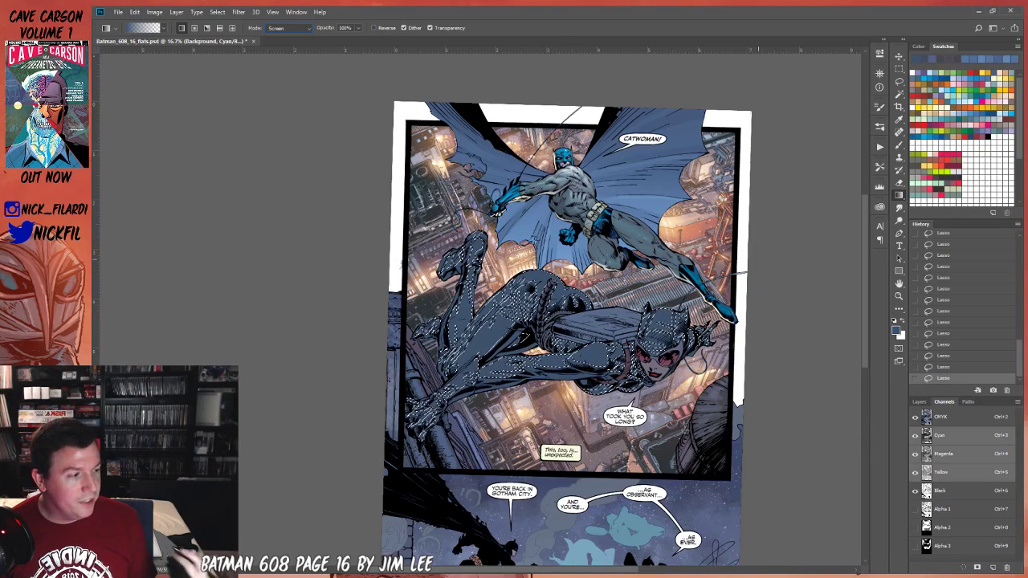
left_click(899, 282)
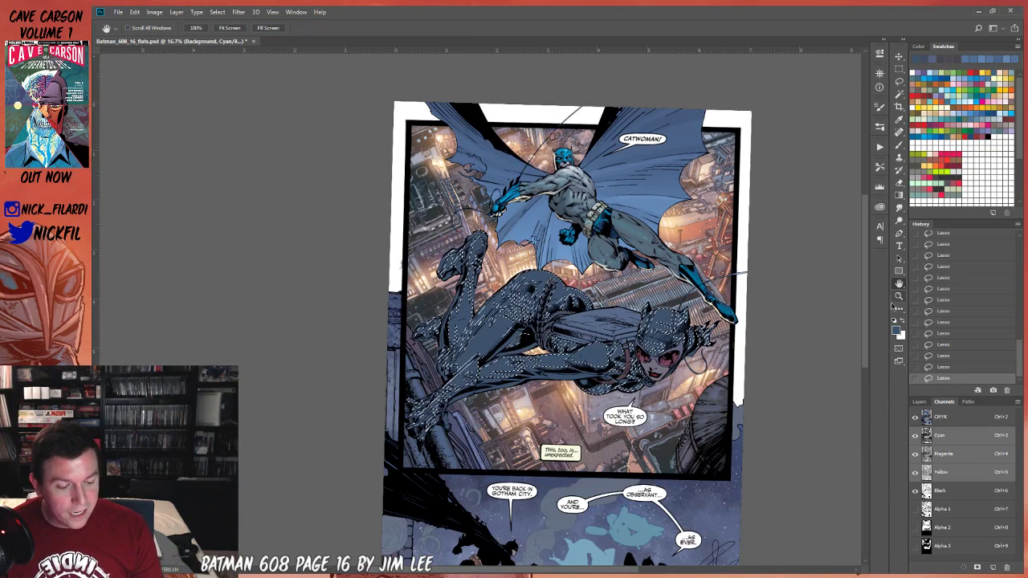
left_click_drag(594, 421, 550, 427)
left_click(898, 194)
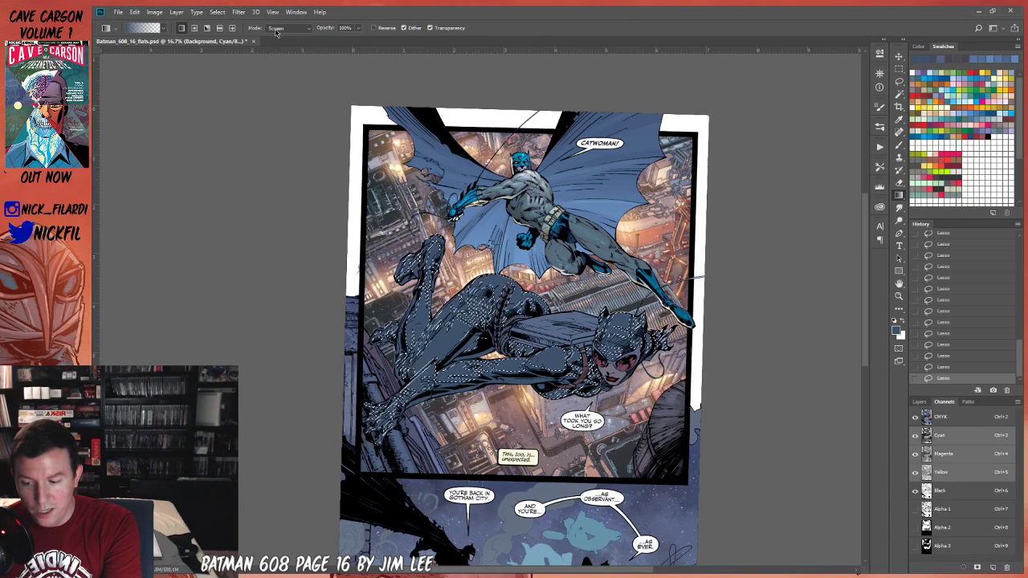
left_click_drag(513, 390, 529, 480)
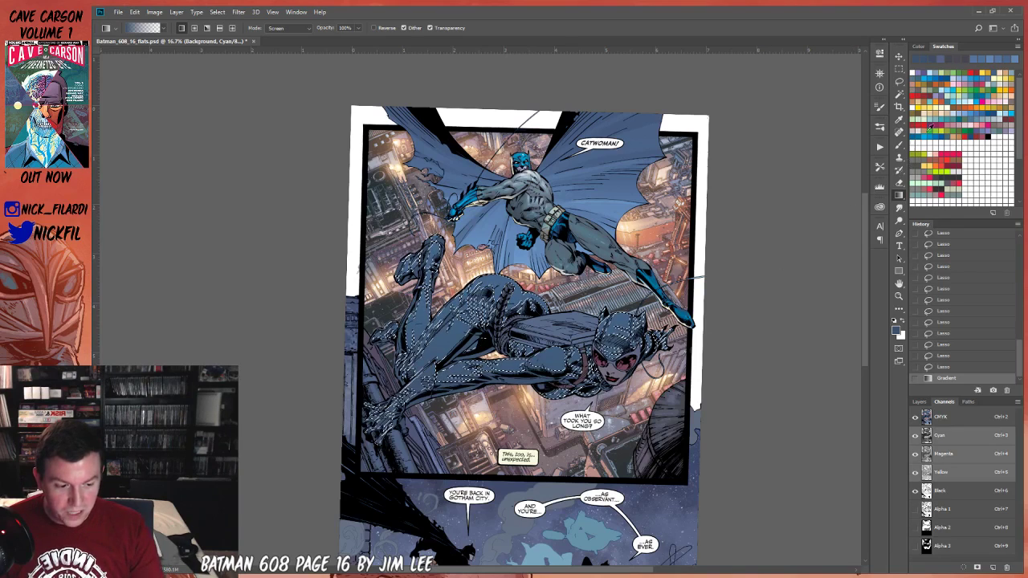
Apply a pale yellow Screen gradient at 50% opacity over the selected light shapes from above, and deselect.
left_click(938, 102)
left_click_drag(526, 132, 518, 223)
left_click_drag(519, 60, 514, 231)
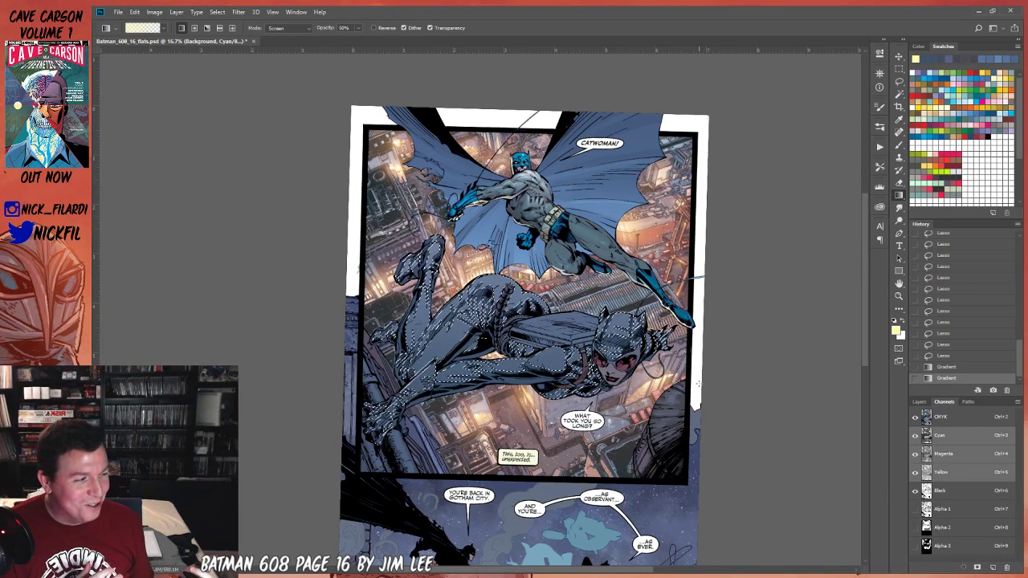
key("ctrl+d")
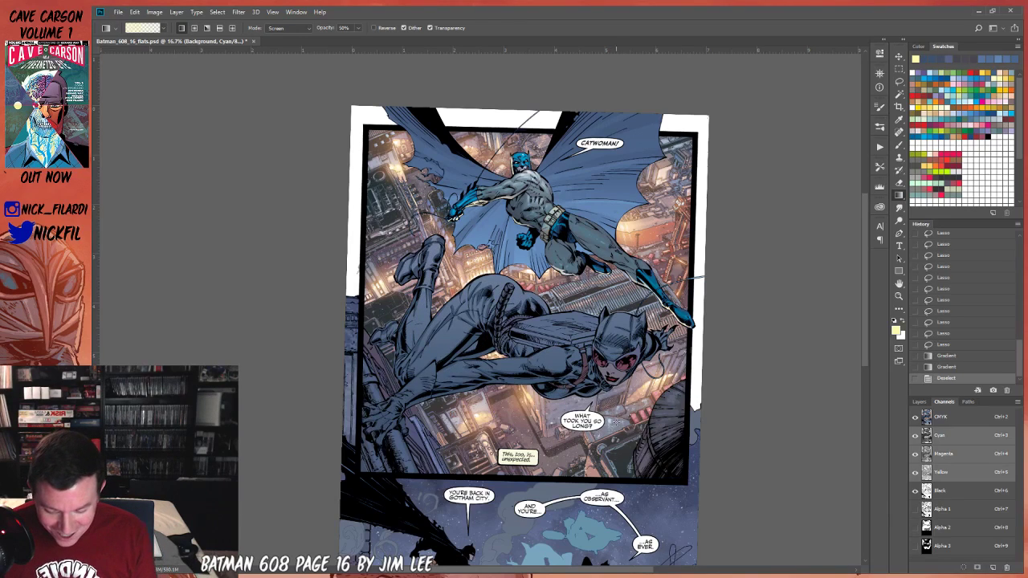
Sample a dark blue from Catwoman's boot and choose the 125 px pencil preset from the NORMCORE brushes.
left_click(898, 283)
left_click_drag(450, 379, 563, 425)
left_click(899, 145)
left_click(554, 289, "alt")
left_click(133, 28)
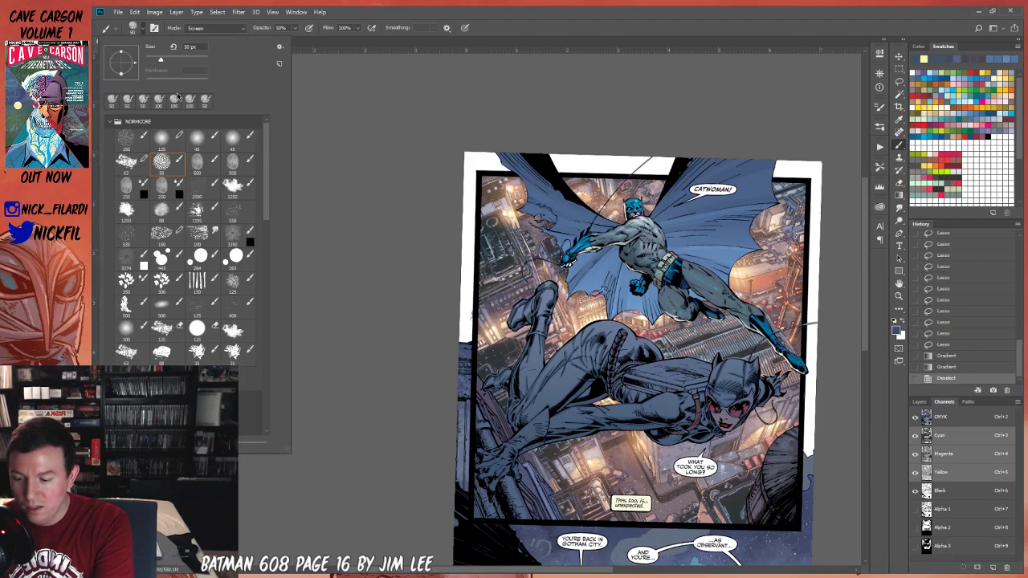
left_click(163, 138)
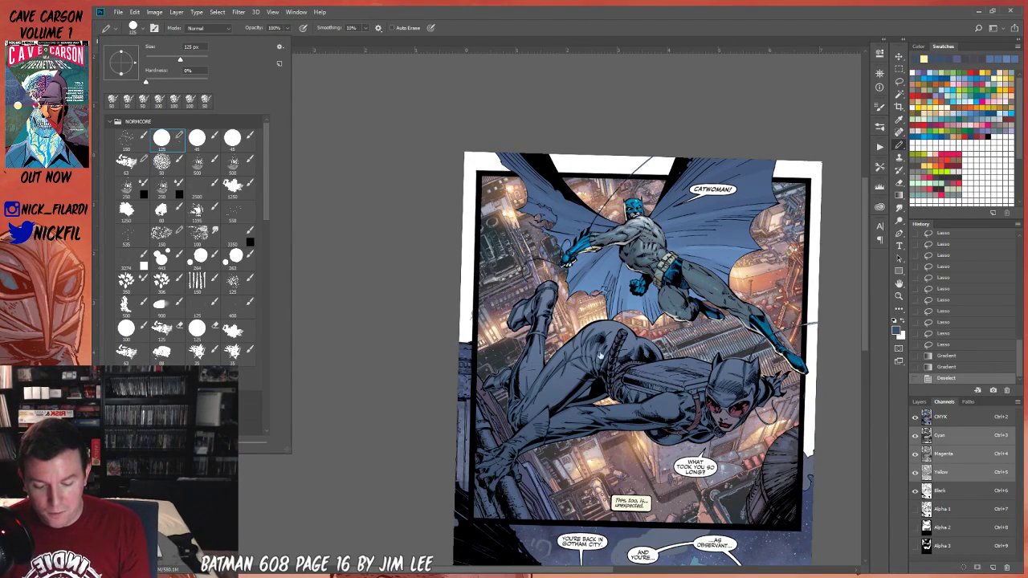
Paint soft tonal strokes on the shaft of Catwoman's raised boot with a smaller pencil at 50% opacity, using a blue sampled from the boot.
left_click(900, 296)
left_click(541, 318)
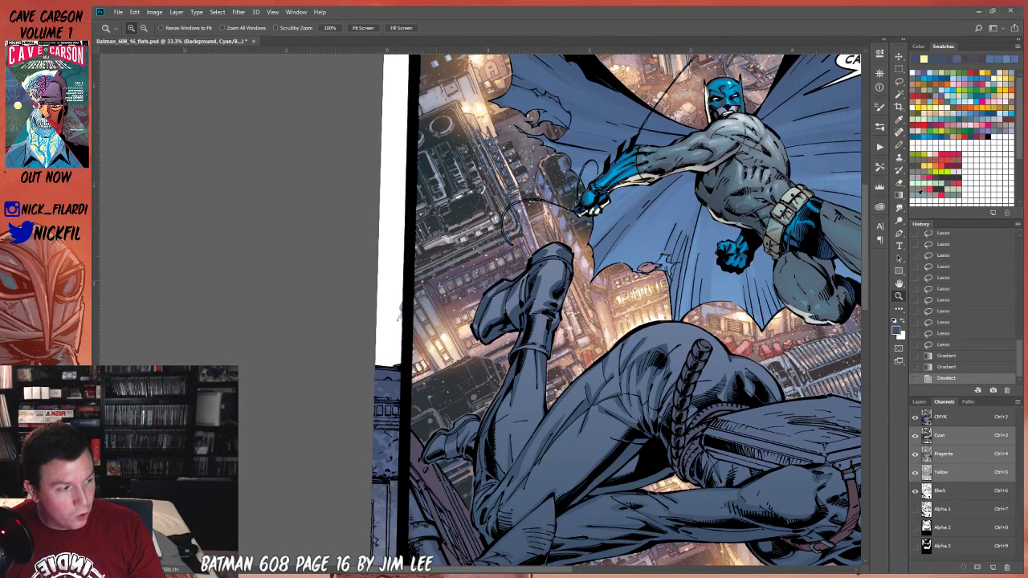
left_click(899, 144)
left_click(550, 266, "alt")
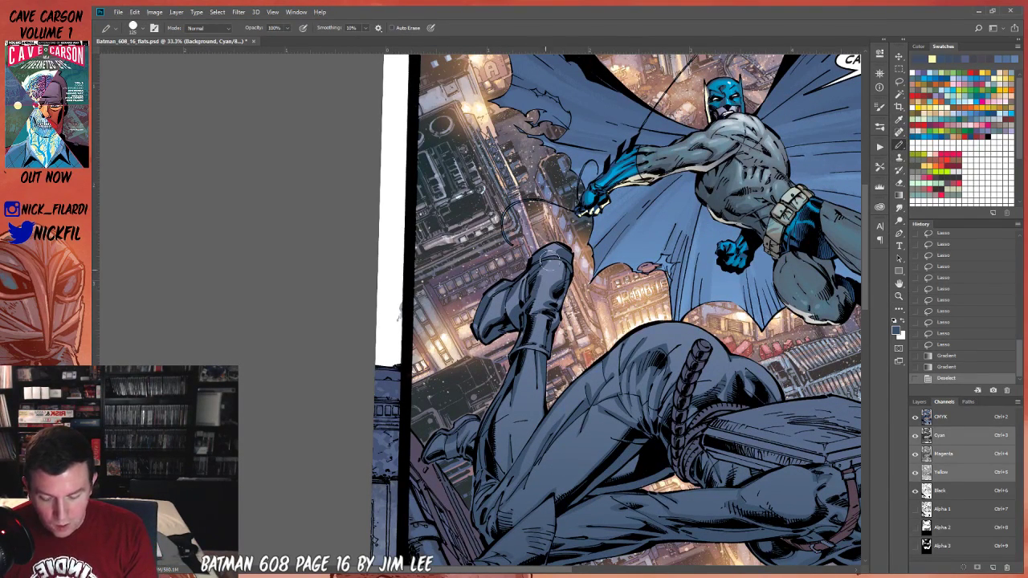
key("bracketleft")
key("bracketleft")
key("bracketleft")
key("bracketleft")
key("bracketleft")
key("5")
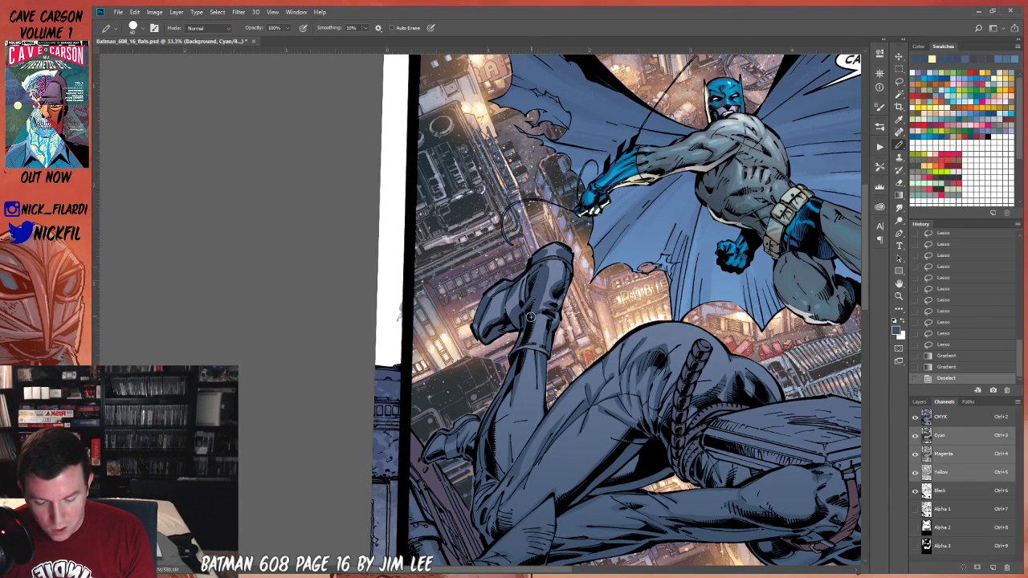
left_click_drag(531, 316, 532, 312)
mouse_move(541, 275)
left_mouse_down()
mouse_move(536, 289)
mouse_move(559, 283)
mouse_move(554, 302)
mouse_move(560, 294)
left_mouse_up()
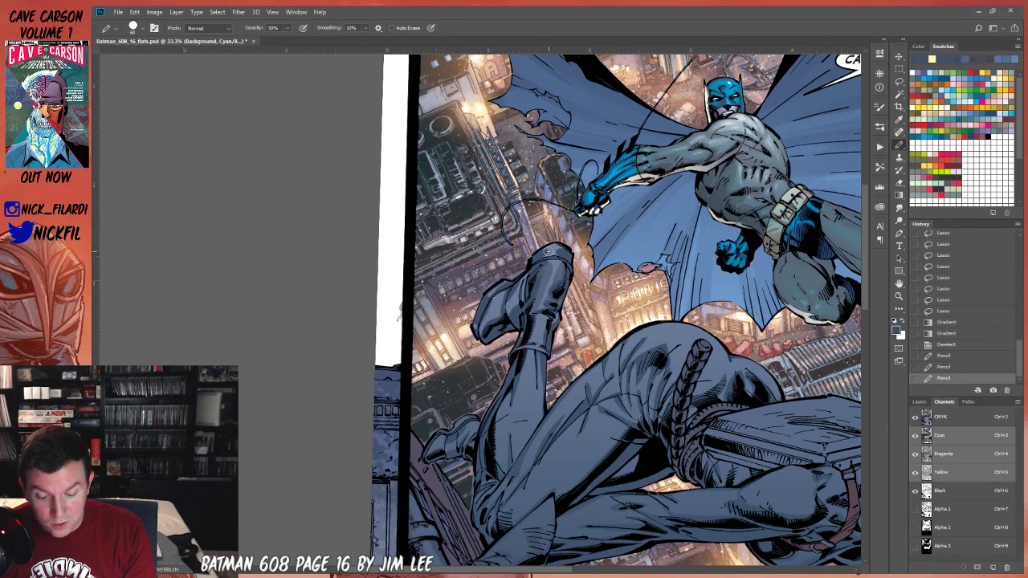
Paint highlights along the top rim, side and foot of Catwoman's raised boot, resampling the blue from the foot.
left_click_drag(545, 251, 564, 247)
left_click(566, 251)
mouse_move(550, 316)
left_mouse_down()
mouse_move(542, 341)
mouse_move(554, 289)
mouse_move(553, 325)
mouse_move(563, 297)
left_mouse_up()
mouse_move(505, 320)
left_mouse_down()
mouse_move(524, 276)
mouse_move(501, 310)
mouse_move(513, 313)
mouse_move(478, 319)
left_mouse_up()
left_click(480, 321, "alt")
left_click_drag(514, 269, 506, 286)
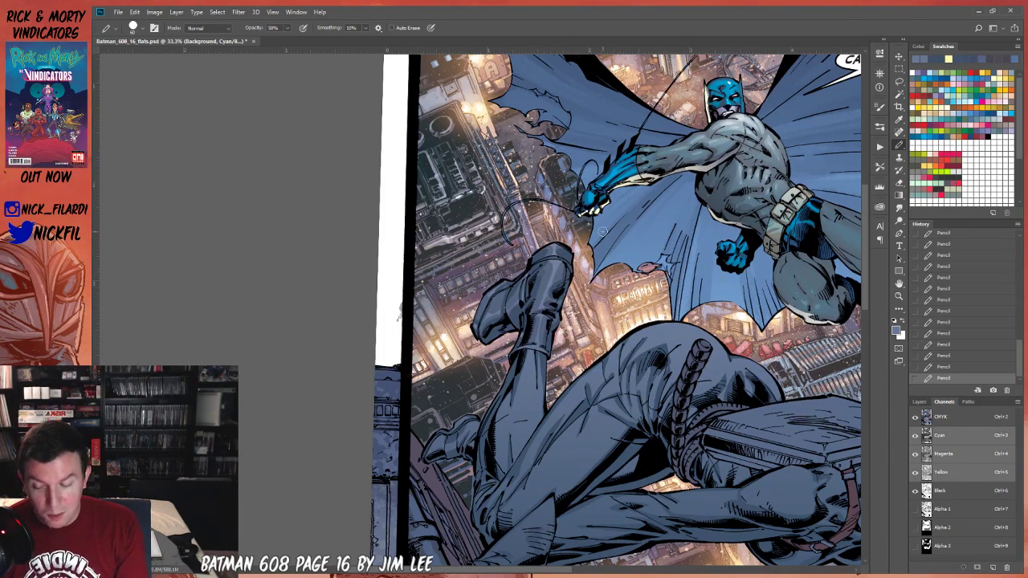
Set the Pencil's blending mode to Screen.
left_click(207, 28)
left_click(211, 125)
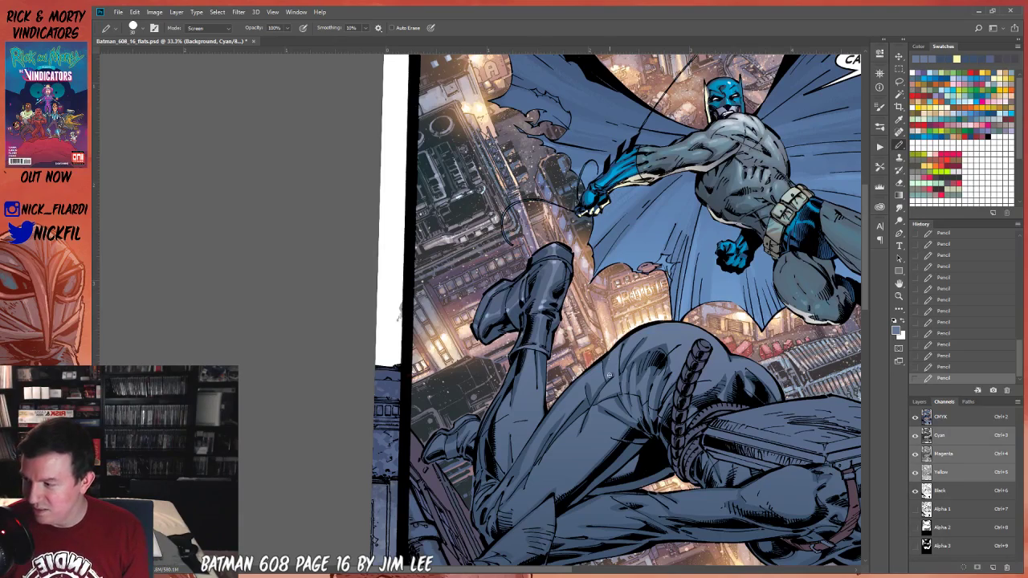
key("space")
left_click_drag(631, 431, 493, 391)
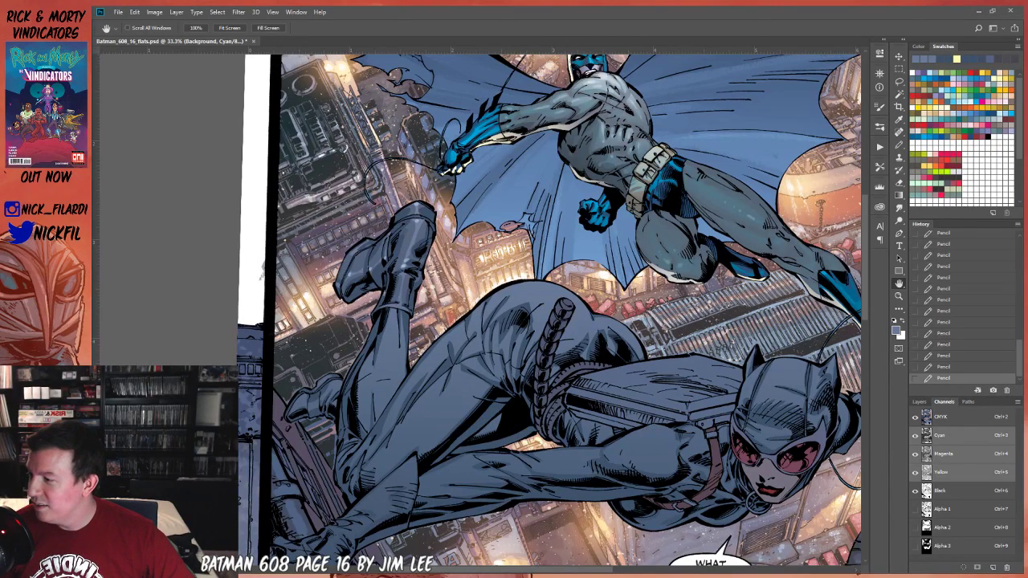
Switch to the browser to view the Batman picture on imgur, and return to the artwork in Photoshop.
key("alt+Tab")
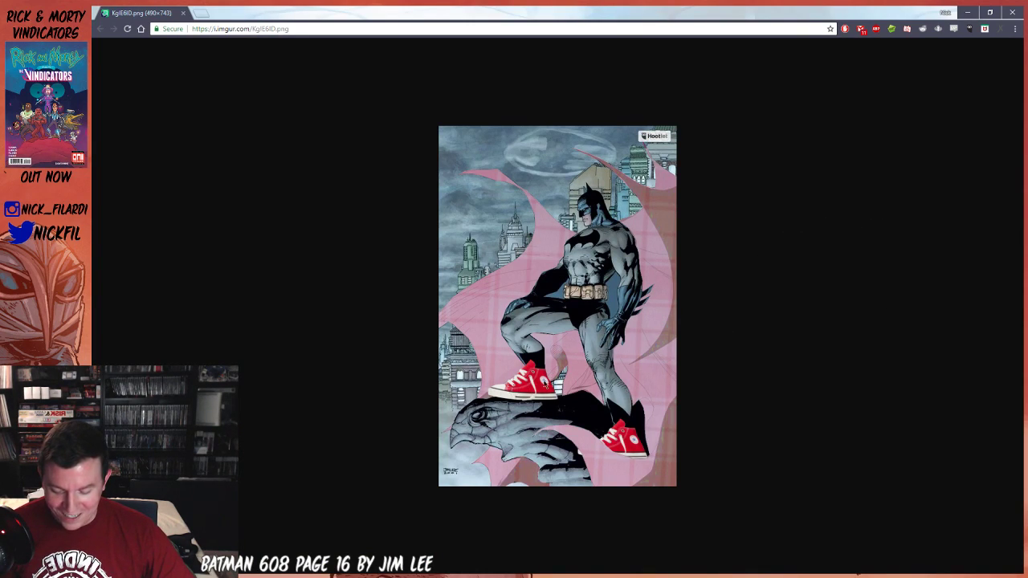
left_click(967, 12)
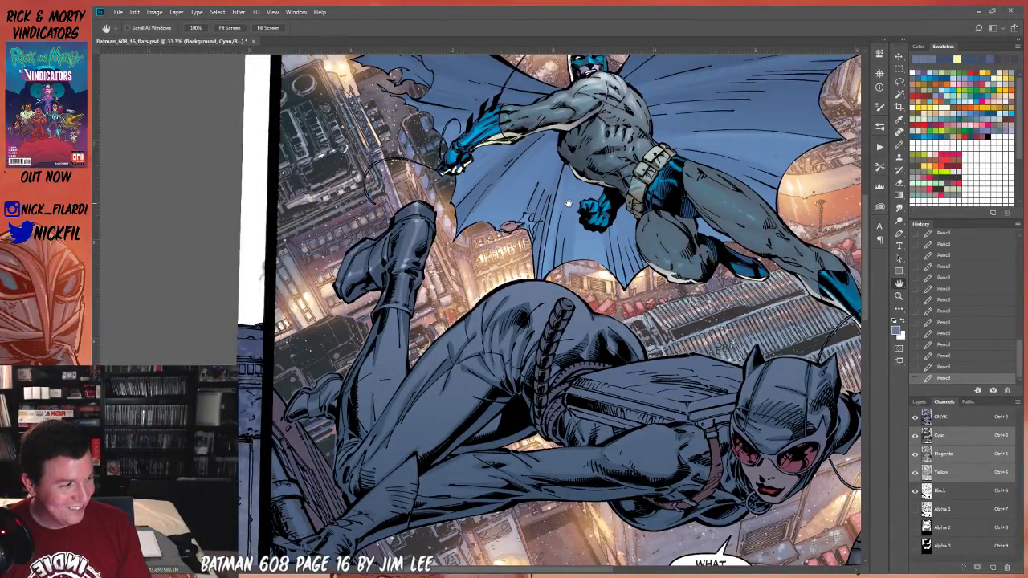
scroll(661, 418, "left", 5)
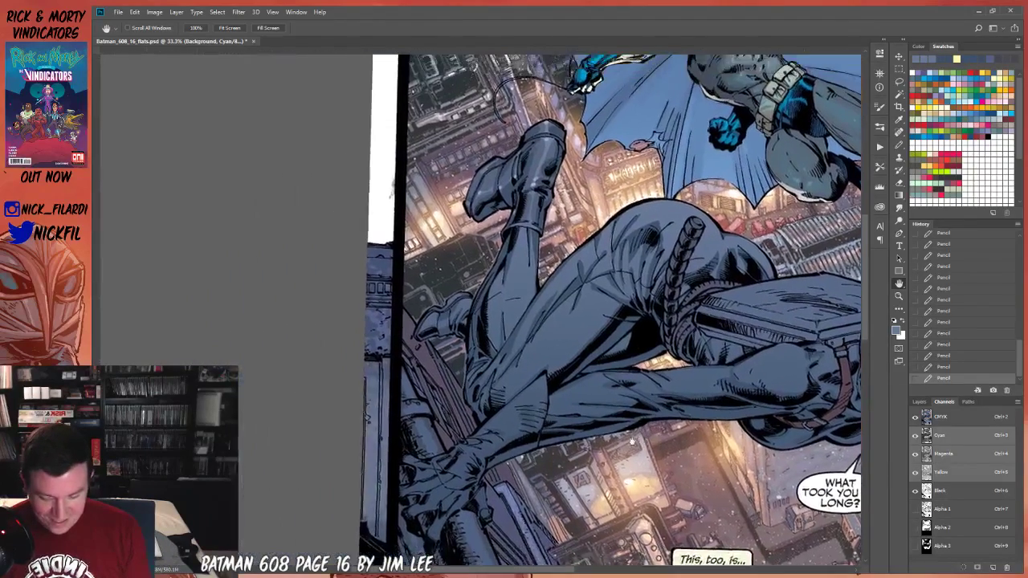
left_click_drag(632, 441, 600, 514)
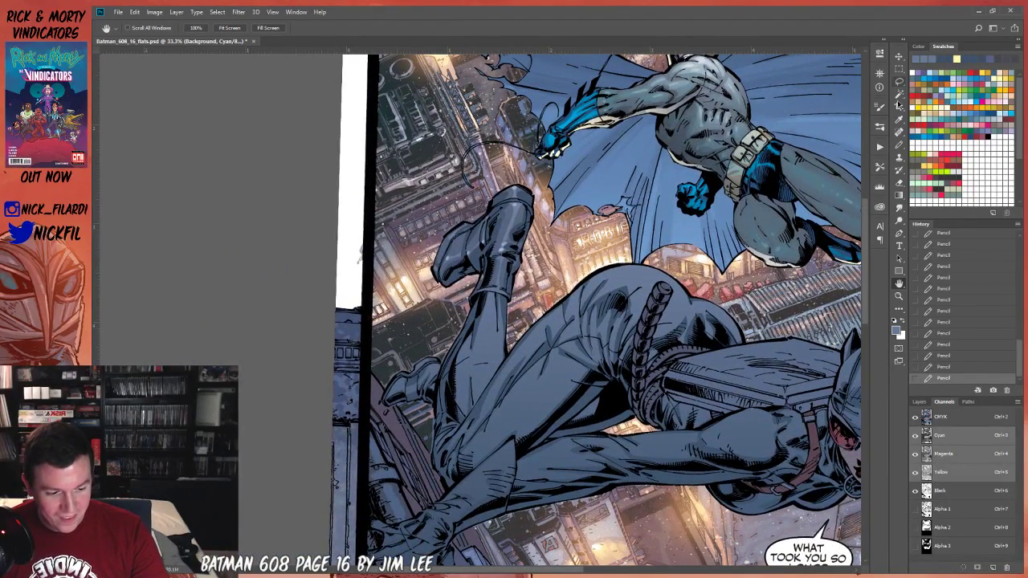
Paint blue tones down Catwoman's raised lower leg with the Pencil in Normal mode at 50% opacity, and sample a lighter blue from her boot.
left_click(899, 147)
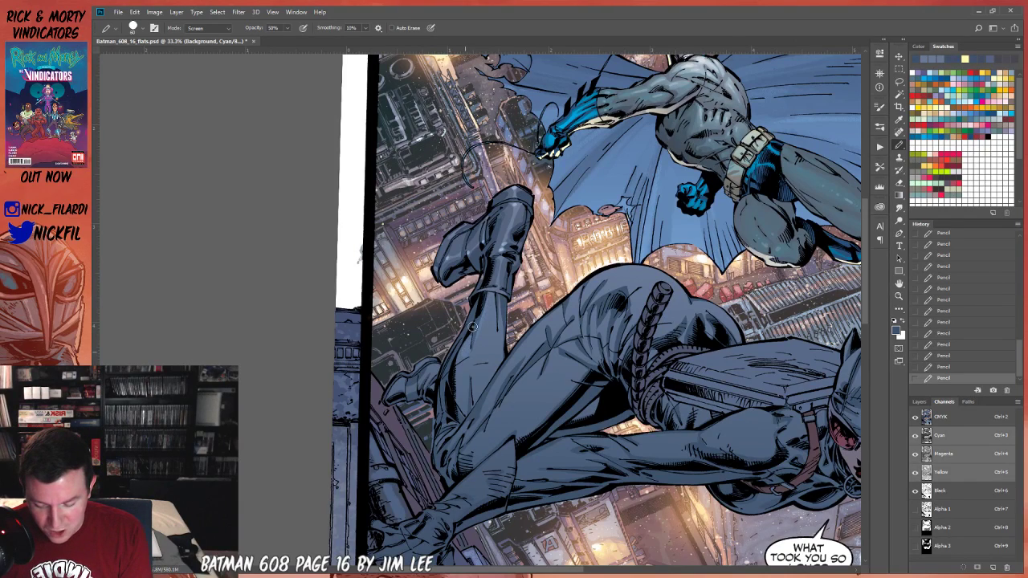
left_click(209, 28)
left_click(205, 33)
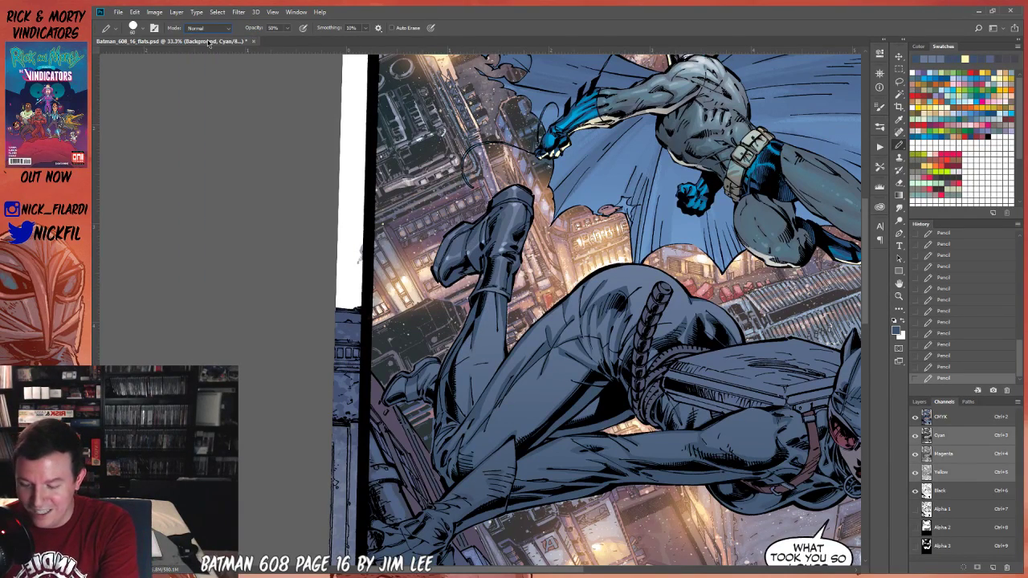
left_click_drag(484, 297, 471, 353)
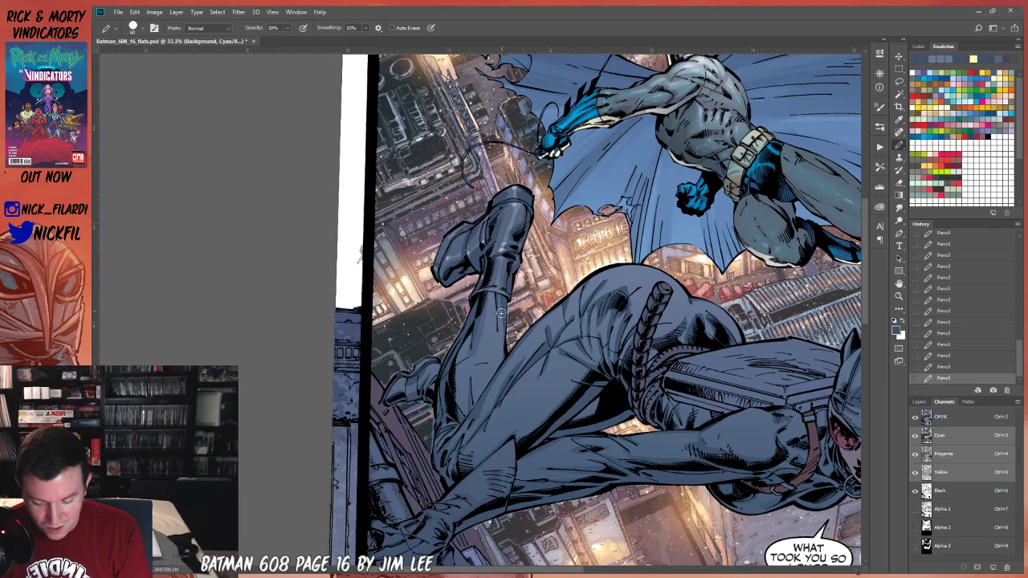
left_click_drag(497, 308, 491, 372)
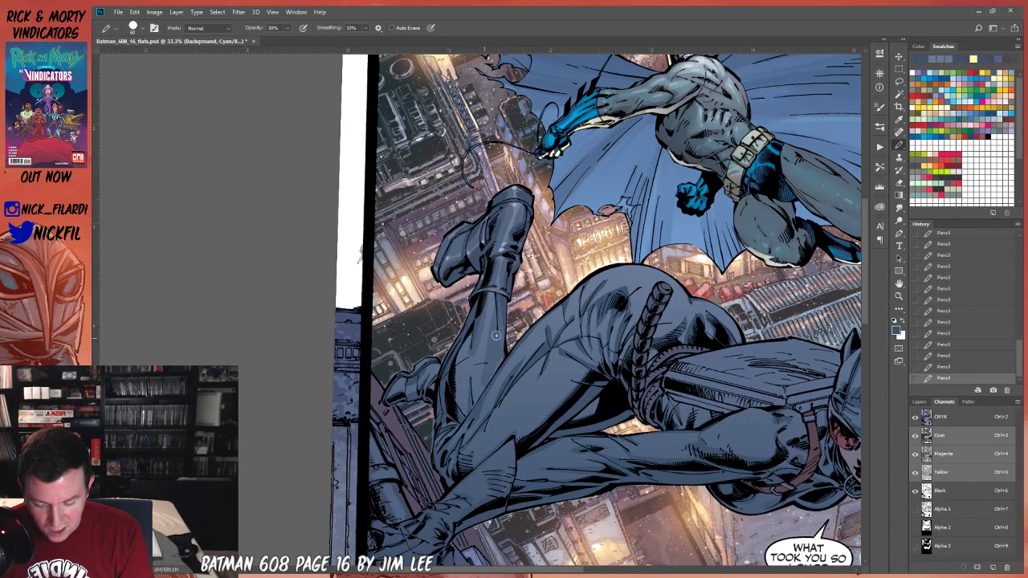
mouse_move(499, 305)
left_mouse_down()
mouse_move(485, 382)
mouse_move(504, 341)
mouse_move(455, 389)
mouse_move(457, 354)
mouse_move(456, 416)
left_mouse_up()
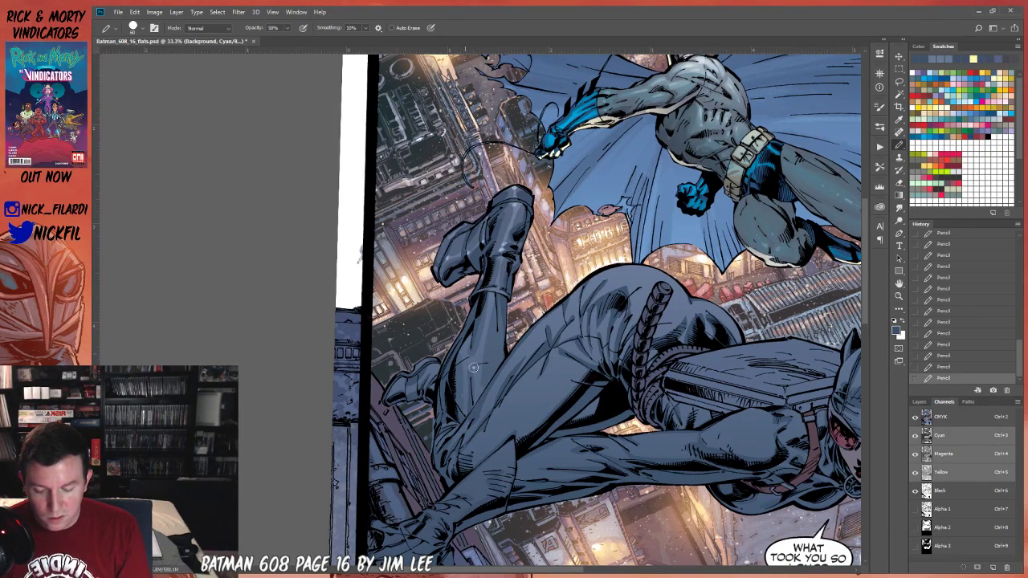
left_click(504, 243, "alt")
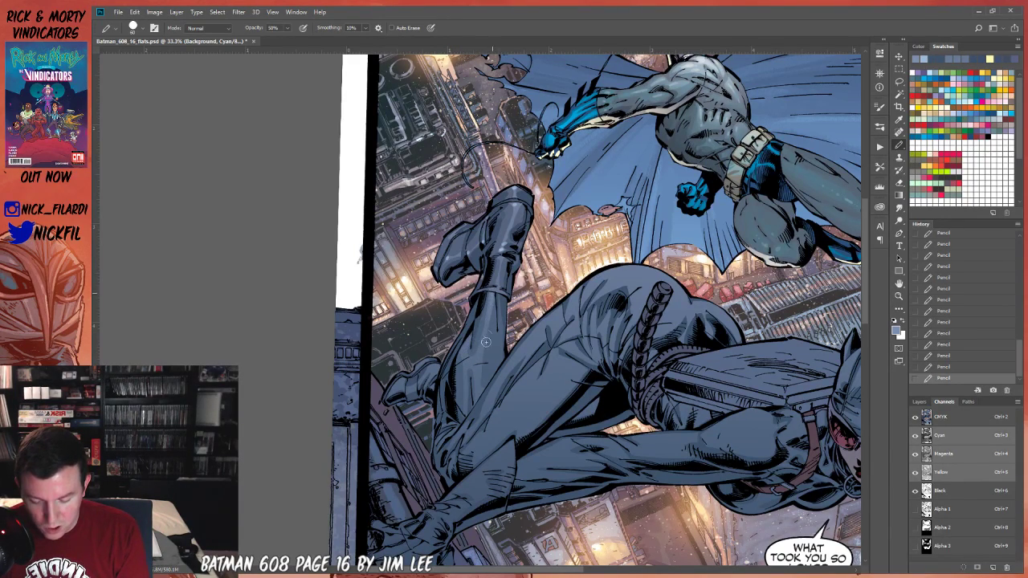
left_click(207, 28)
left_click(207, 29)
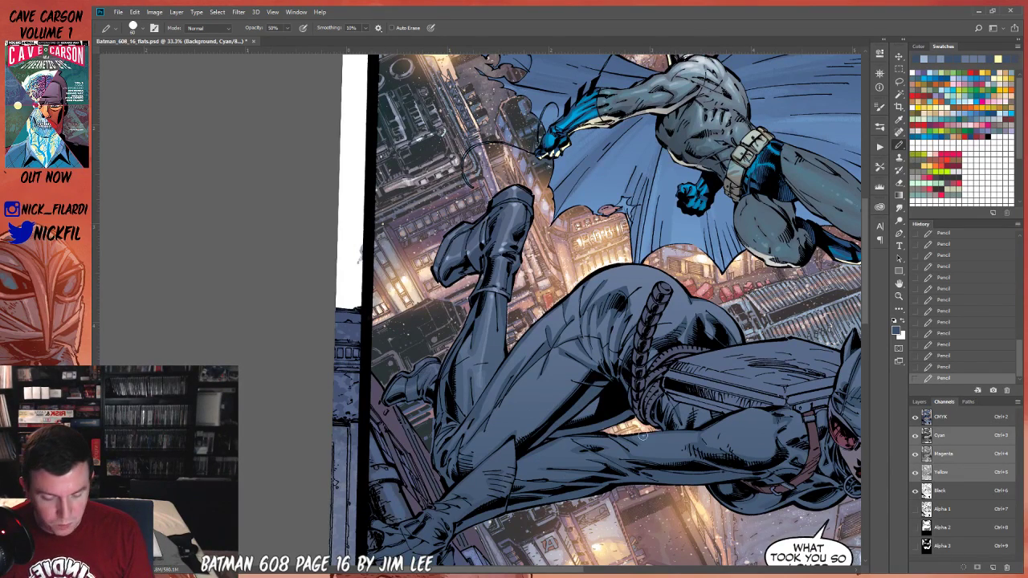
Sample a dark blue from Catwoman's thigh and paint tonal strokes along her near leg from the knee up to the hip.
key("space")
left_click_drag(565, 427, 570, 385)
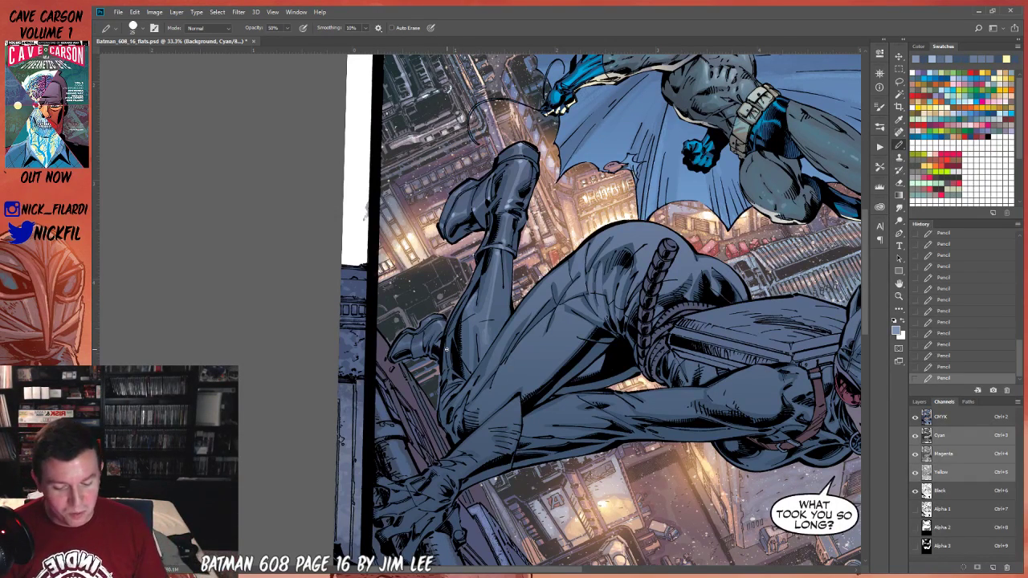
left_click(898, 284)
left_click_drag(624, 380, 568, 389)
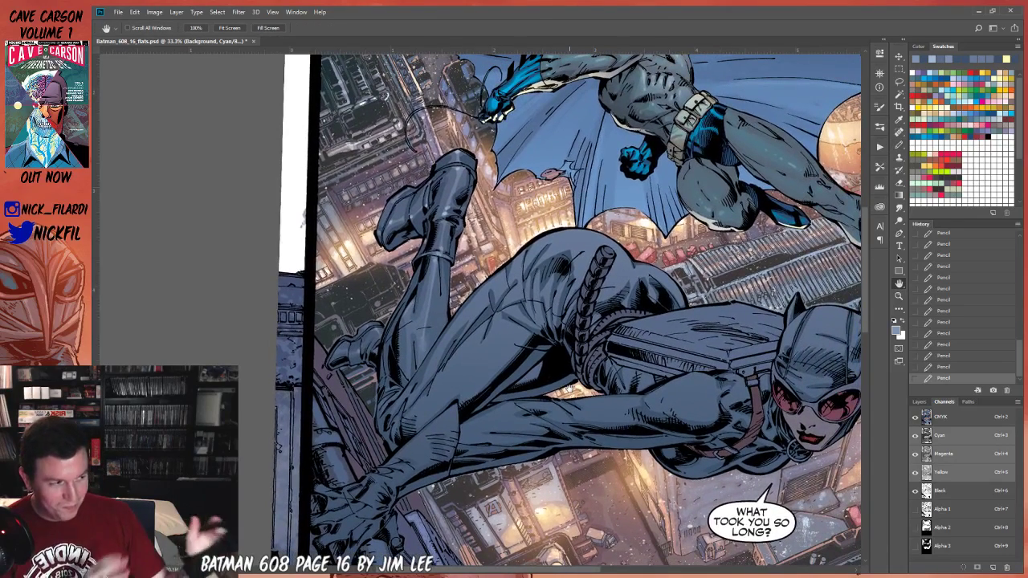
key("b")
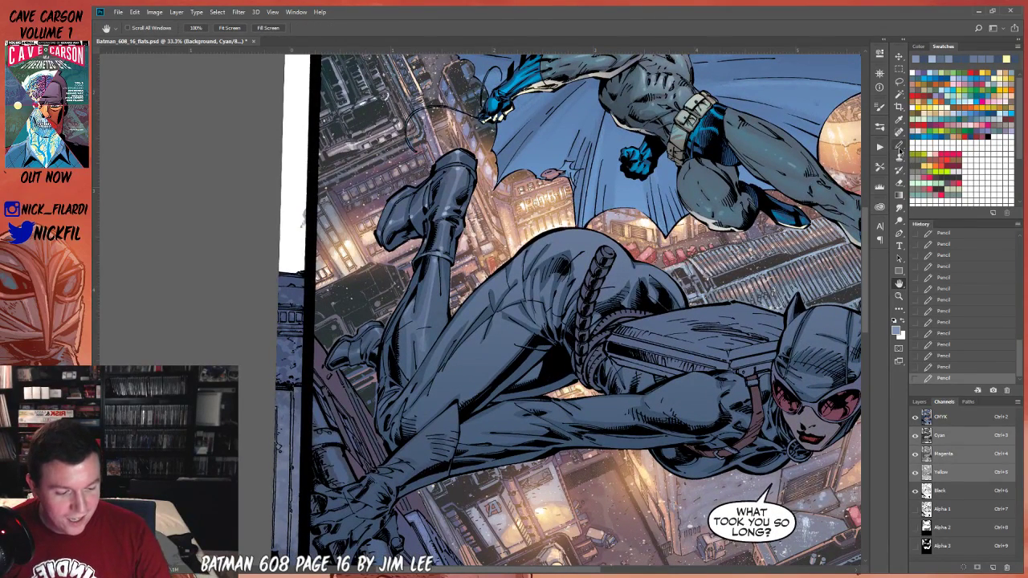
left_click(524, 365, "alt")
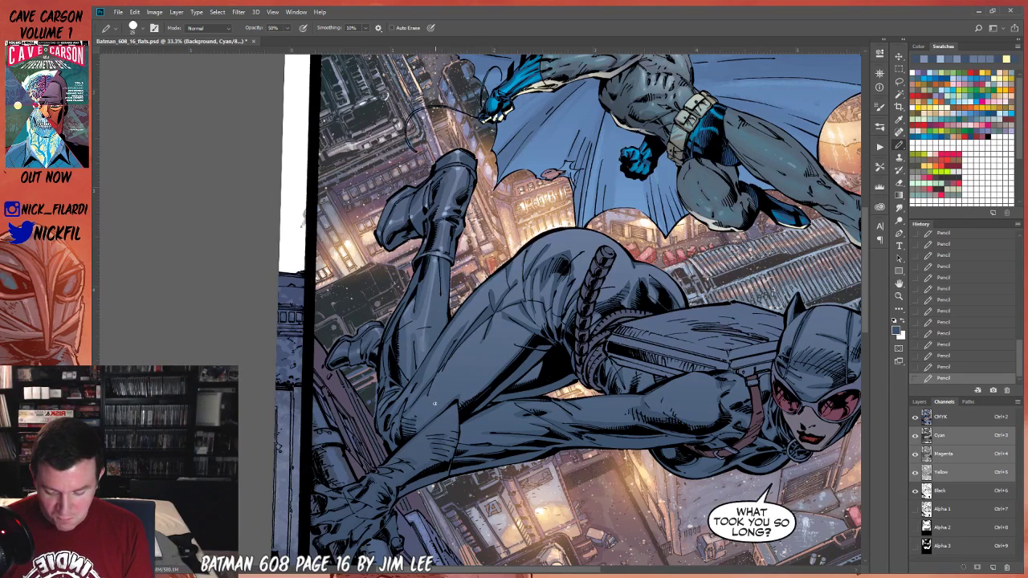
left_click_drag(444, 376, 486, 323)
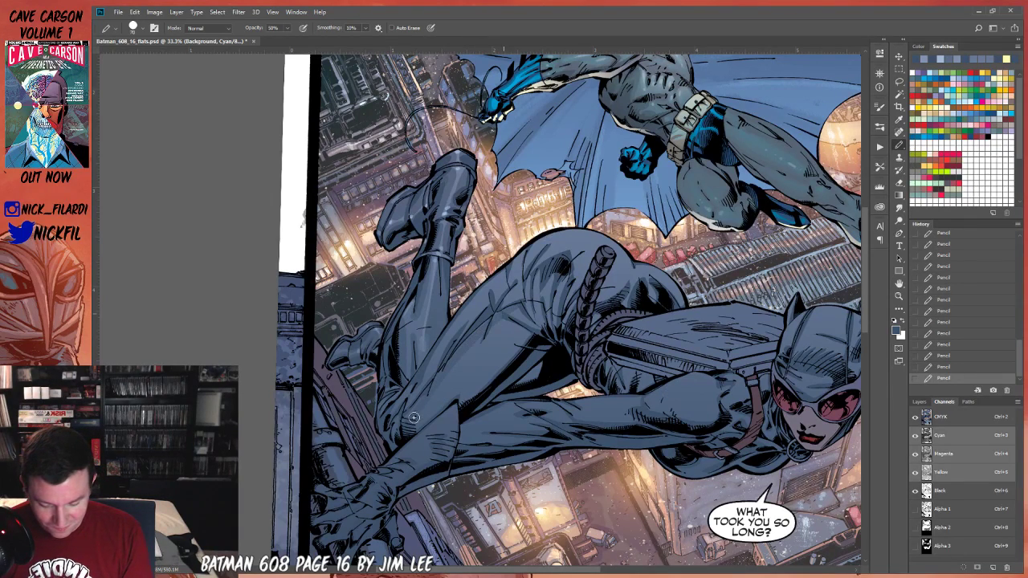
mouse_move(446, 395)
left_mouse_down()
mouse_move(490, 351)
mouse_move(514, 352)
mouse_move(485, 346)
mouse_move(537, 325)
mouse_move(522, 288)
mouse_move(544, 251)
mouse_move(536, 322)
mouse_move(557, 273)
mouse_move(544, 313)
mouse_move(562, 283)
mouse_move(557, 338)
mouse_move(563, 328)
mouse_move(578, 269)
mouse_move(529, 270)
left_mouse_up()
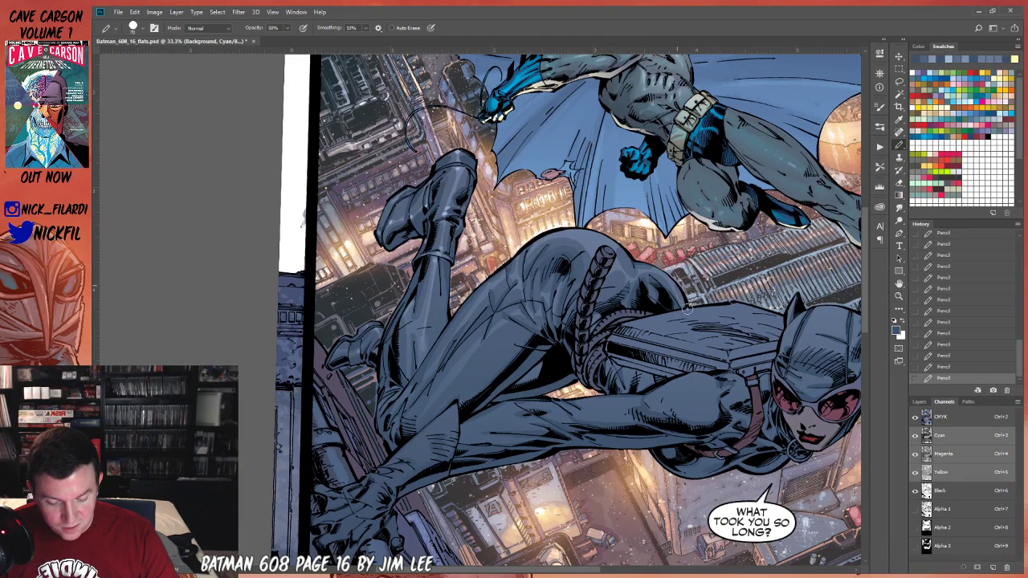
Lasso thin rim-light shapes along the outer edge of Catwoman's near thigh and over her hip.
key("z")
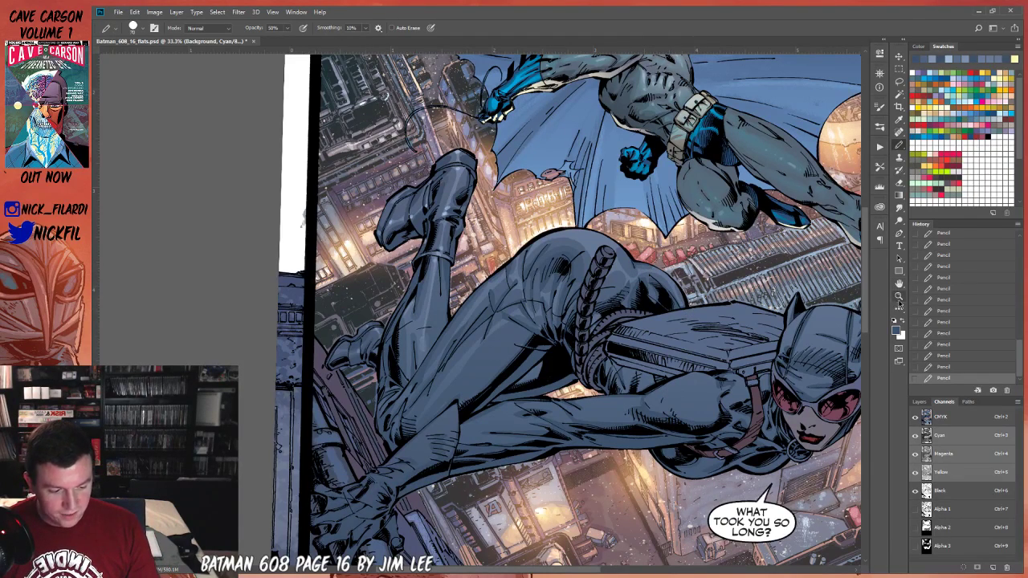
left_click(561, 407, "alt")
key("b")
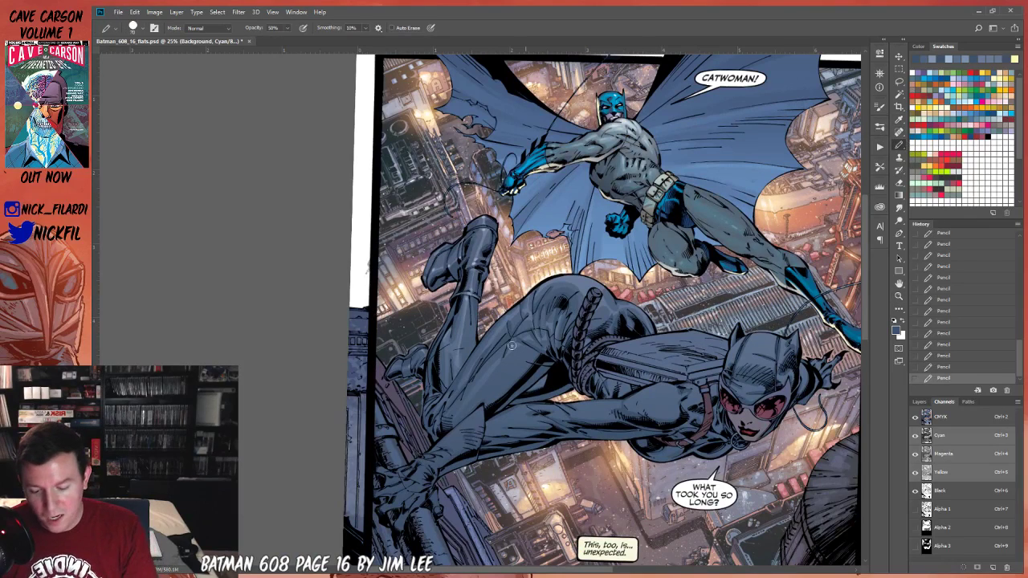
key("0")
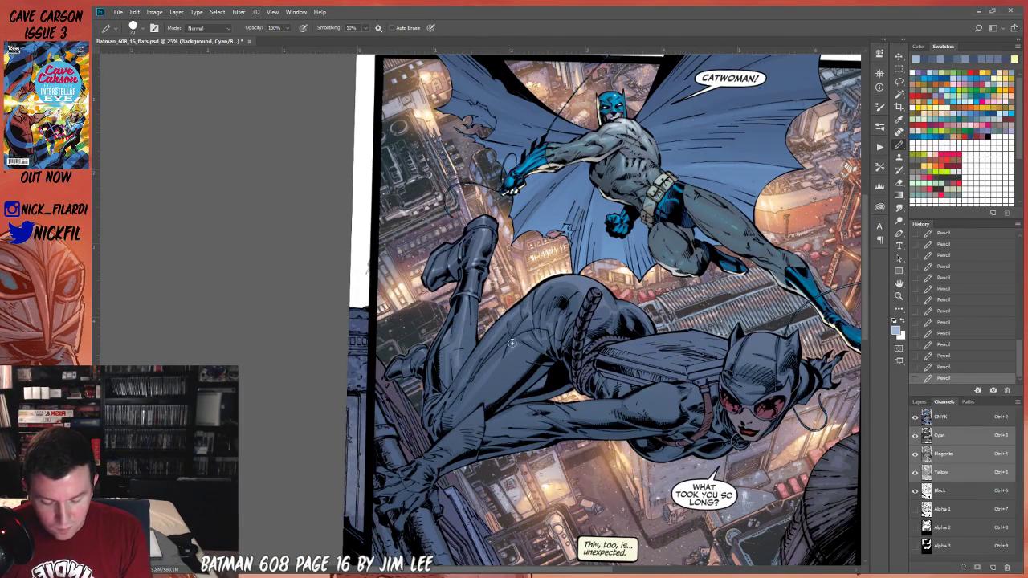
key("l")
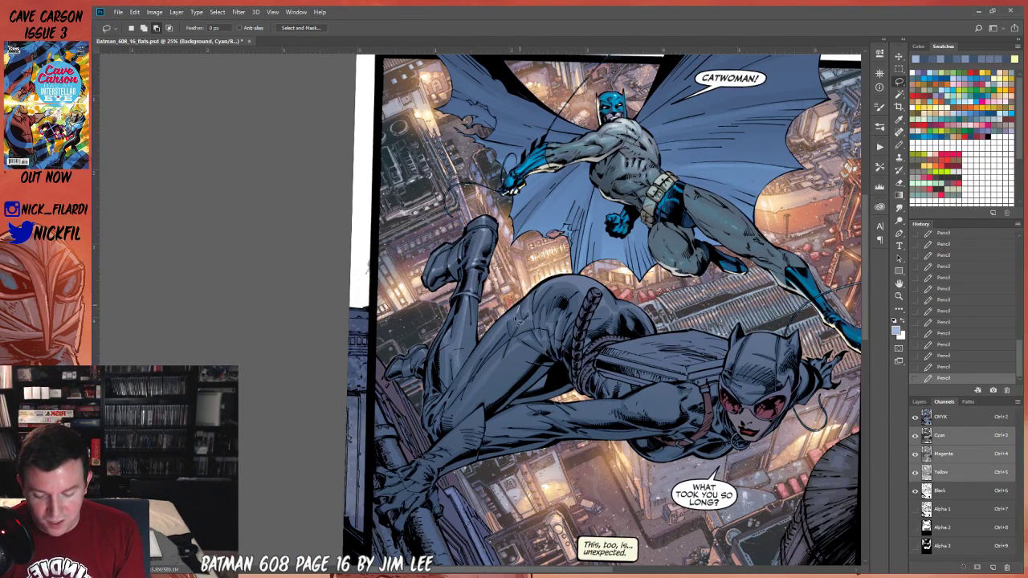
mouse_move(507, 319)
left_mouse_down()
mouse_move(440, 415)
mouse_move(503, 323)
mouse_move(514, 311)
mouse_move(518, 318)
mouse_move(515, 306)
mouse_move(533, 292)
mouse_move(529, 319)
mouse_move(565, 267)
left_mouse_up()
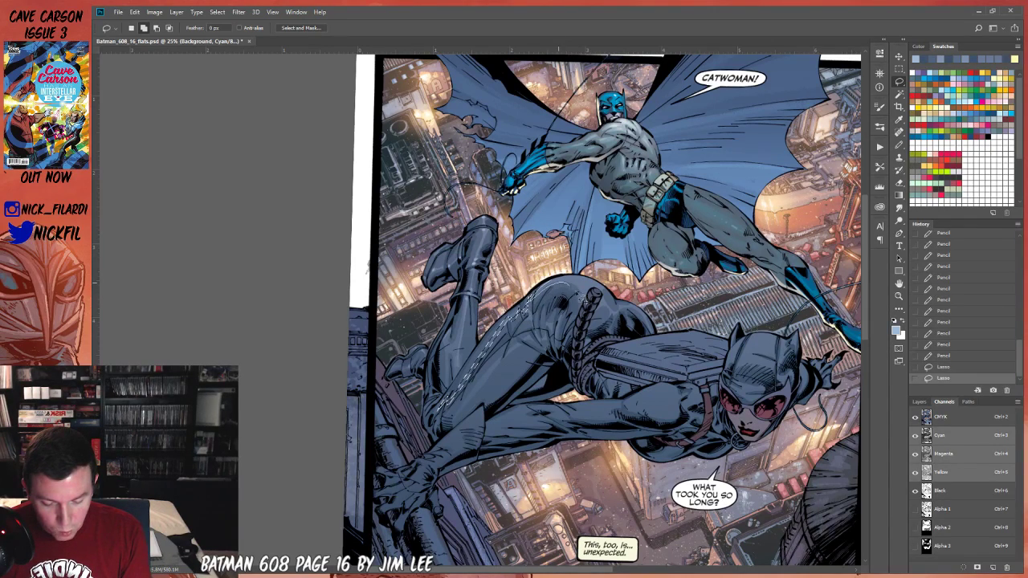
mouse_move(562, 282)
left_mouse_down()
mouse_move(600, 290)
mouse_move(527, 266)
mouse_move(485, 466)
left_mouse_up()
Apply light blue gradients in Screen mode at 50% opacity over the selected rim-light shapes, and deselect.
key("g")
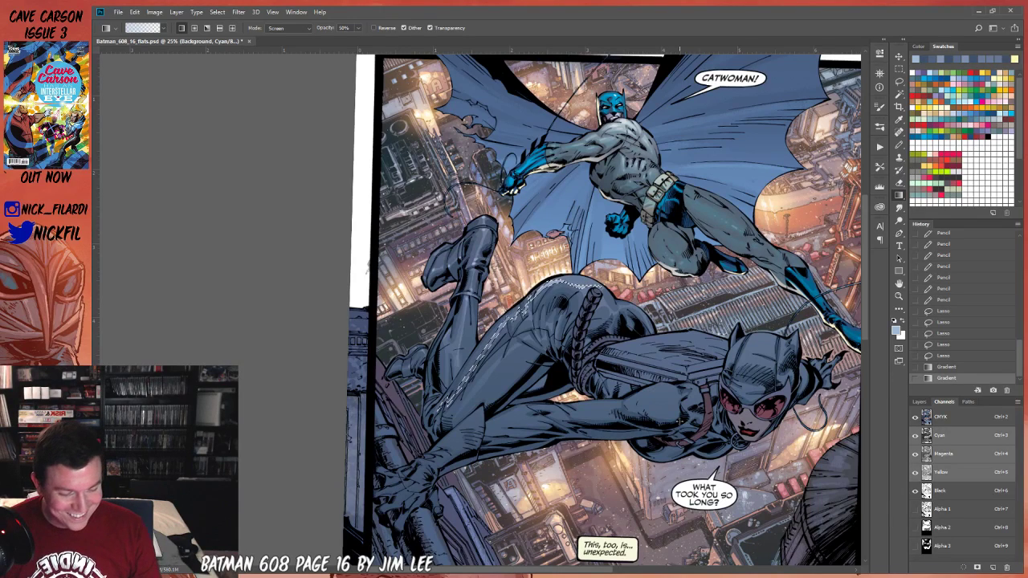
left_click(899, 283)
left_click_drag(618, 396, 598, 378)
key("ctrl+d")
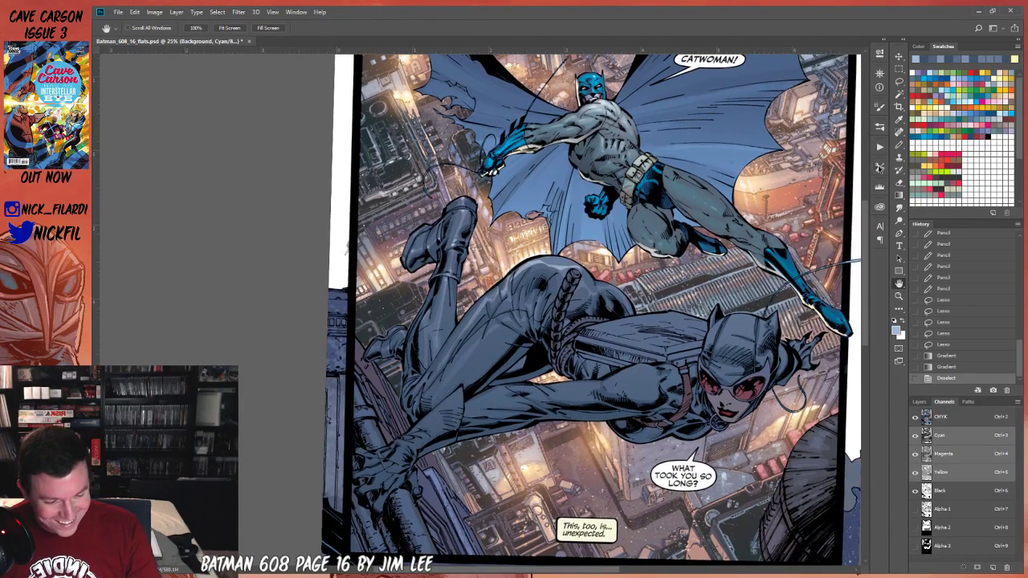
Sample a blue from Catwoman's boot and dab pencil highlights along her upper thigh and hip, reducing the opacity to 50%.
left_click(898, 144)
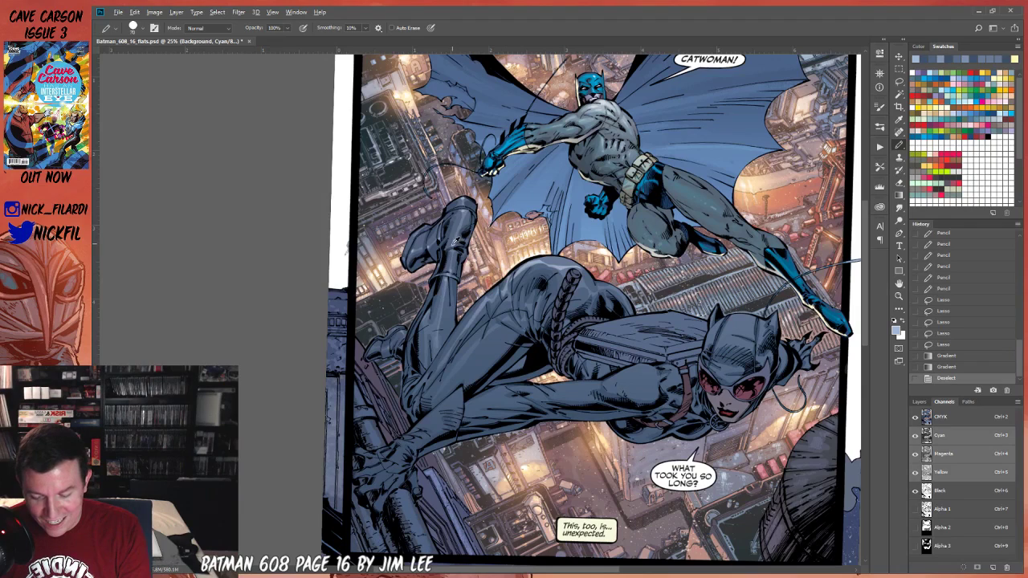
left_click(453, 243, "alt")
left_click(500, 295)
left_click(508, 281)
left_click(507, 285)
left_click(528, 262)
key("5")
left_click(538, 255)
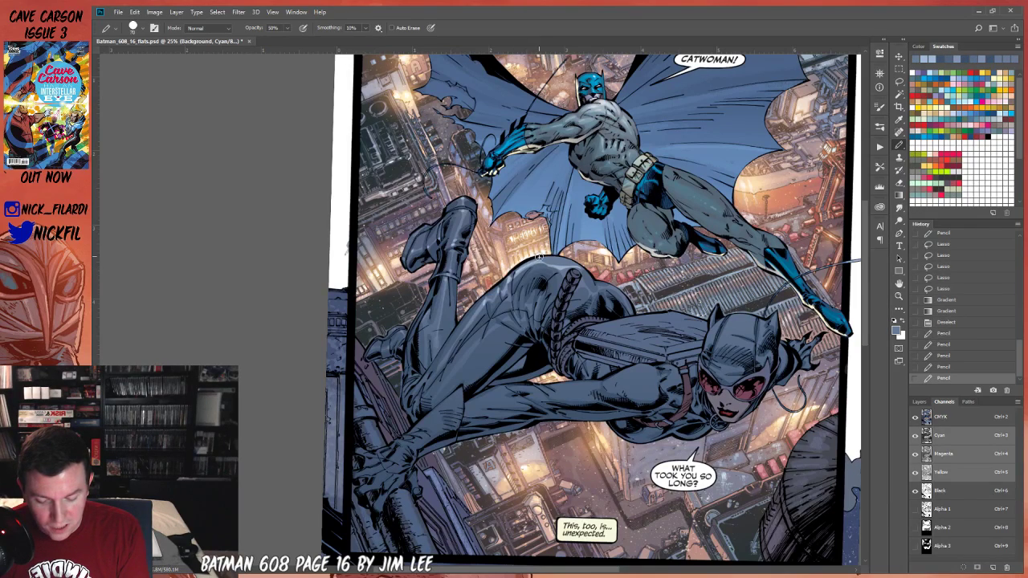
Dab pencil highlights over Catwoman's hip and upper thigh.
left_click(530, 269)
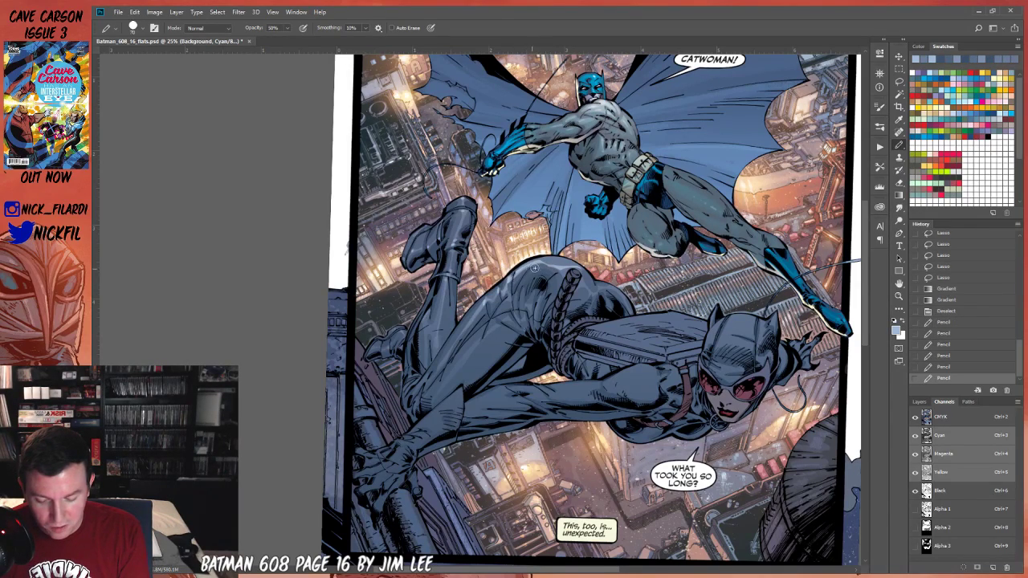
left_click(498, 291)
left_click(500, 291)
Lasso a thin highlight along Catwoman's upper thigh, fill it with a gradient in a light blue sampled from the hip, and deselect.
key("h")
left_click_drag(787, 347, 851, 388)
key("l")
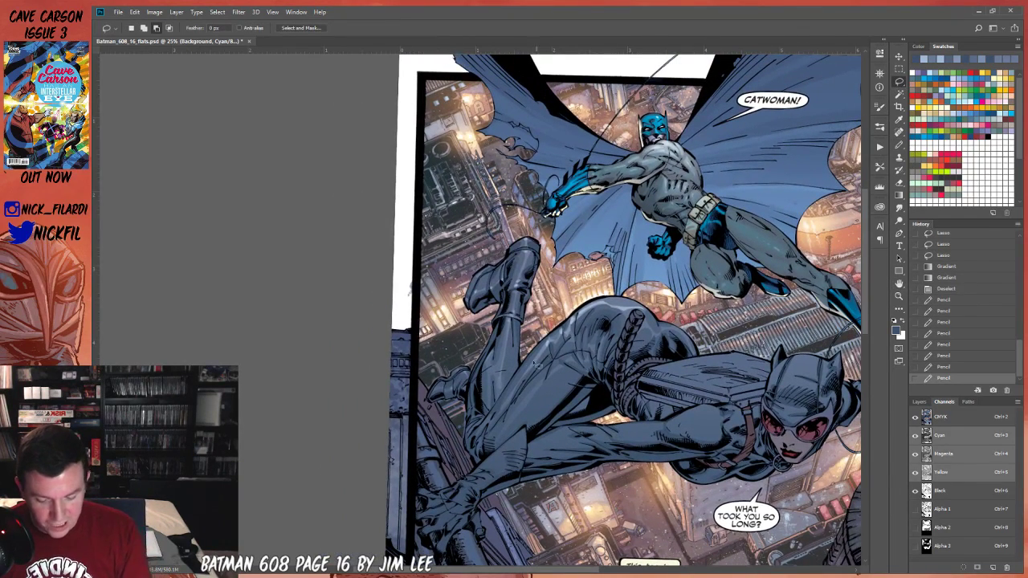
mouse_move(546, 349)
left_mouse_down()
mouse_move(489, 433)
mouse_move(570, 331)
mouse_move(553, 349)
mouse_move(561, 357)
mouse_move(571, 332)
mouse_move(551, 334)
mouse_move(569, 332)
mouse_move(576, 316)
left_mouse_up()
key("g")
left_click(574, 316, "alt")
left_click_drag(571, 319, 552, 344)
key("ctrl+d")
left_click(898, 296)
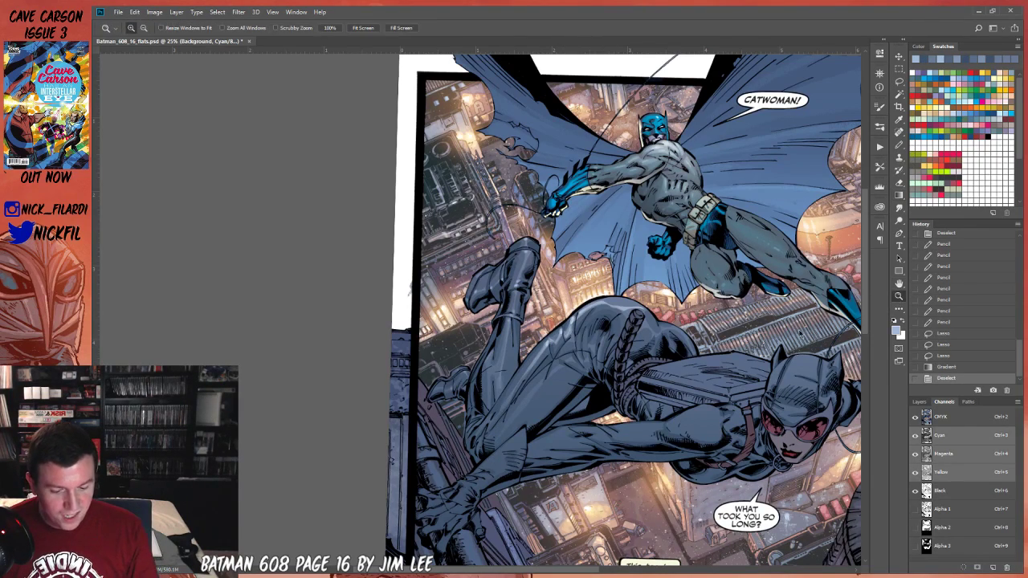
left_click(602, 408, "alt")
left_click(898, 283)
left_click_drag(786, 425, 668, 368)
left_click(898, 146)
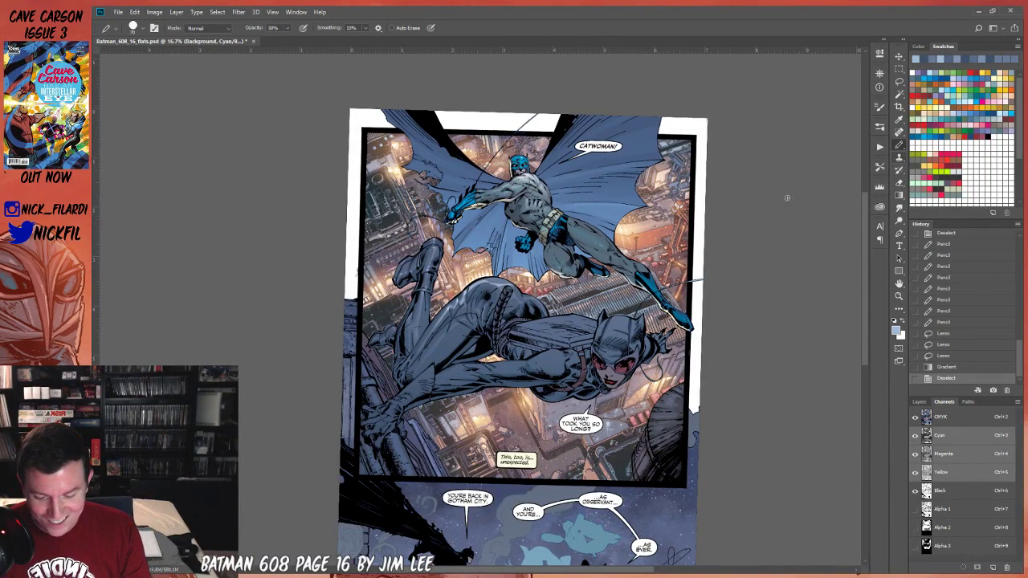
left_click(497, 281)
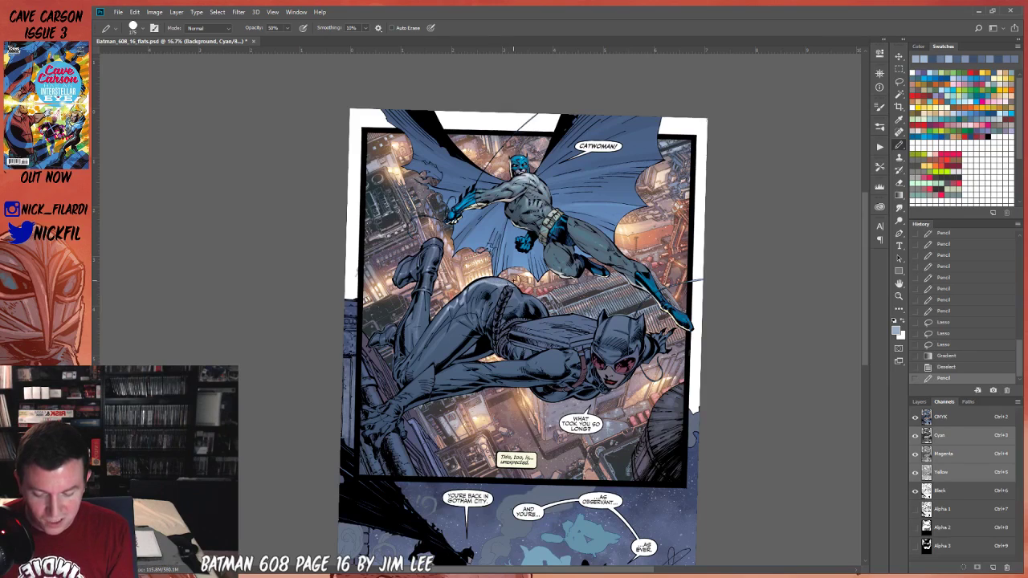
left_click(215, 30)
left_click(212, 34)
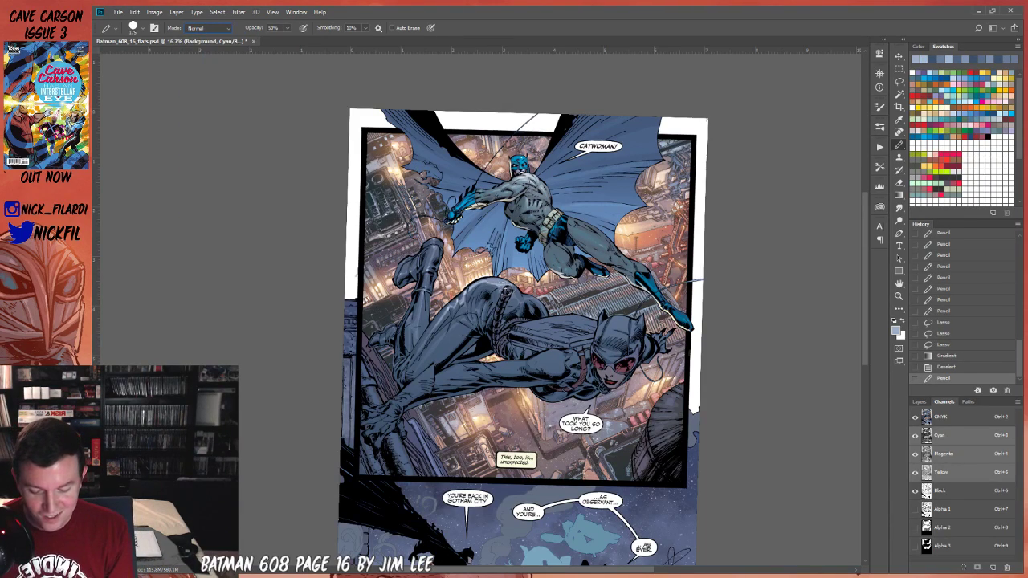
key("ctrl+z")
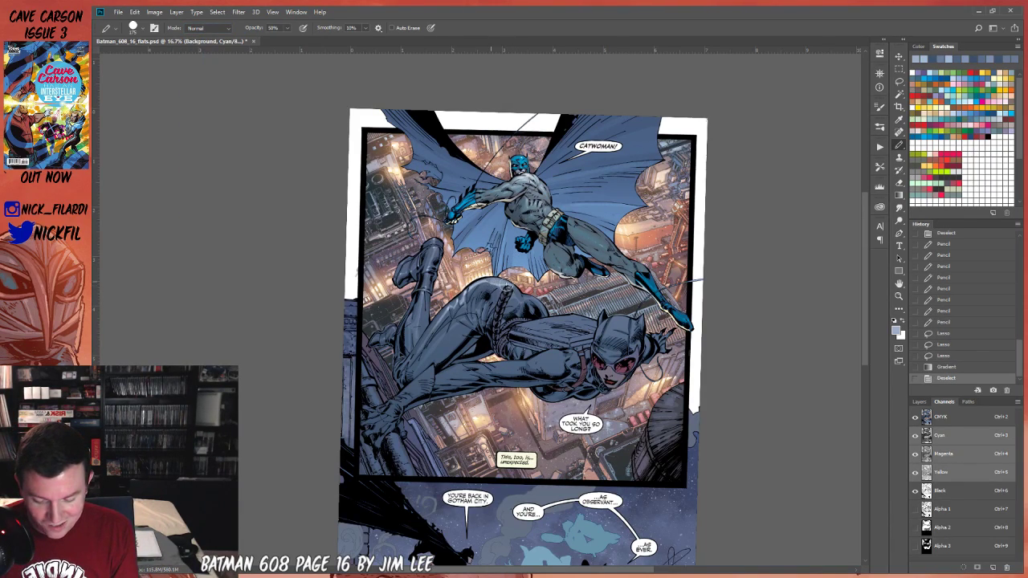
Dab broad, soft light blue pencil highlights over Catwoman's hip, buttock and upper thigh.
left_click(486, 281)
left_click(531, 301)
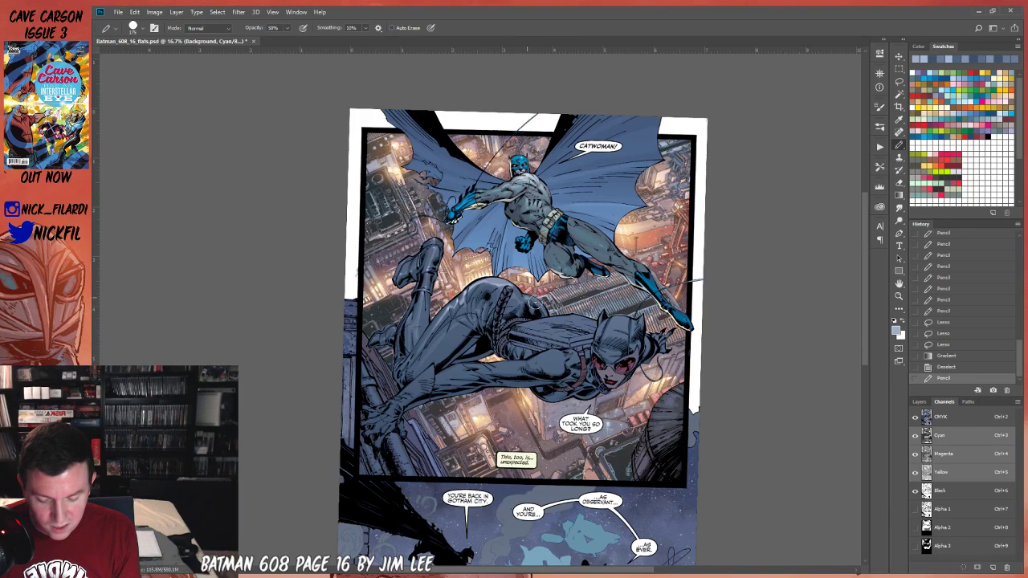
left_click(518, 307)
left_click(519, 313)
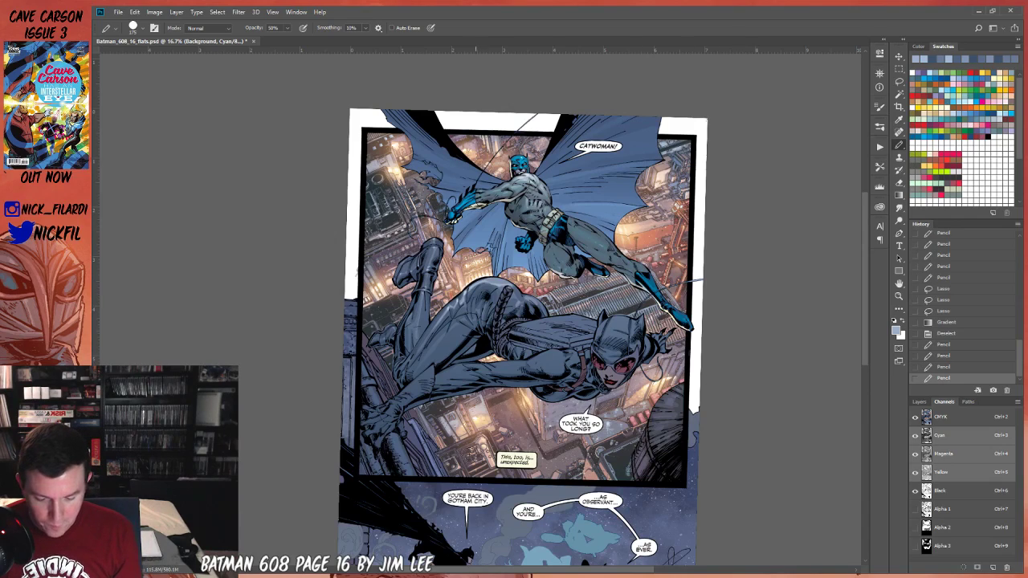
left_click(469, 298)
left_click(473, 319)
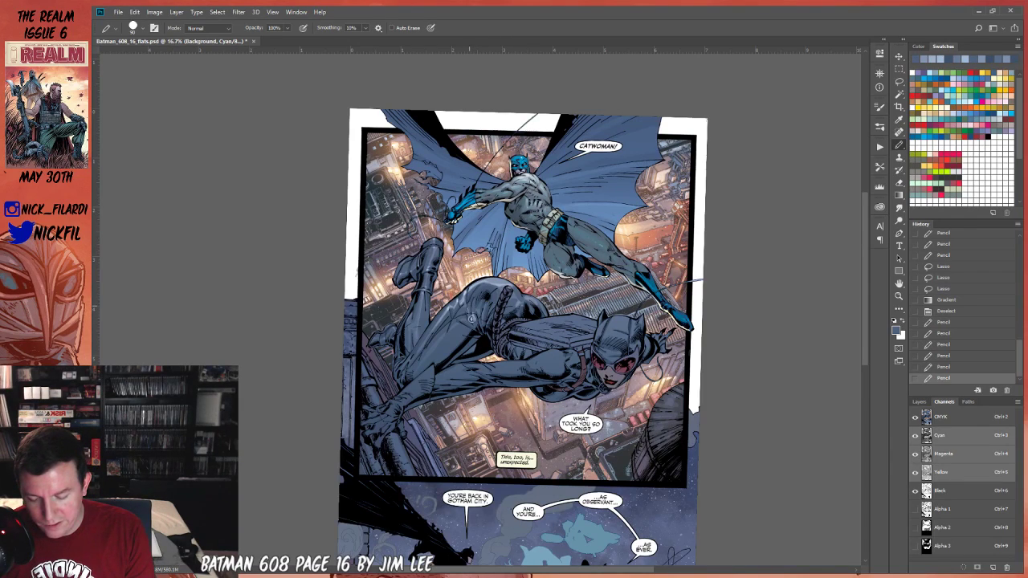
Paint highlights down Catwoman's upper thigh with the pencil at 50% opacity, and sample blues from her hip.
key("5")
mouse_move(468, 306)
left_mouse_down()
mouse_move(475, 316)
mouse_move(480, 298)
mouse_move(482, 321)
mouse_move(482, 313)
mouse_move(448, 332)
left_mouse_up()
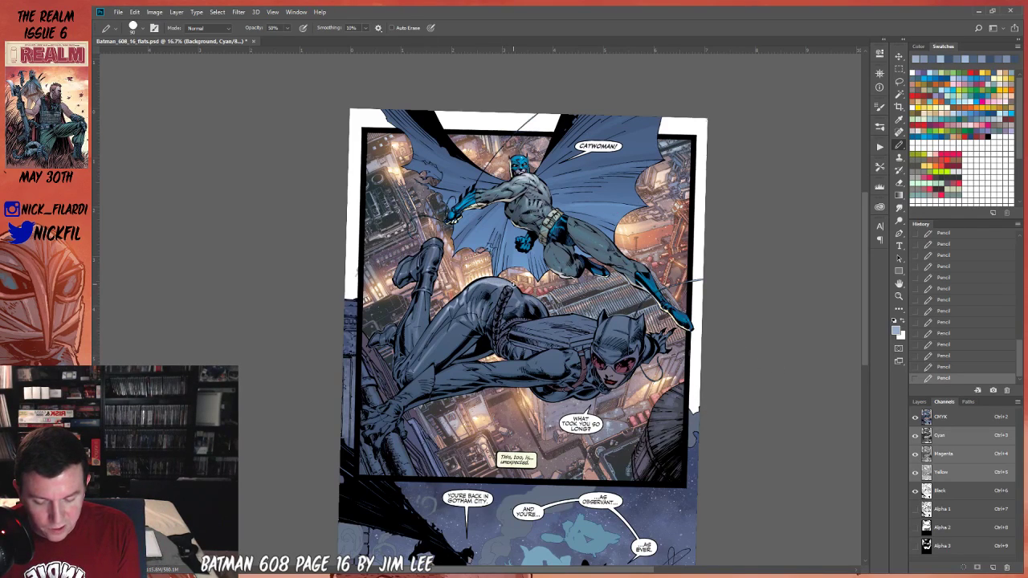
left_click(493, 281, "alt")
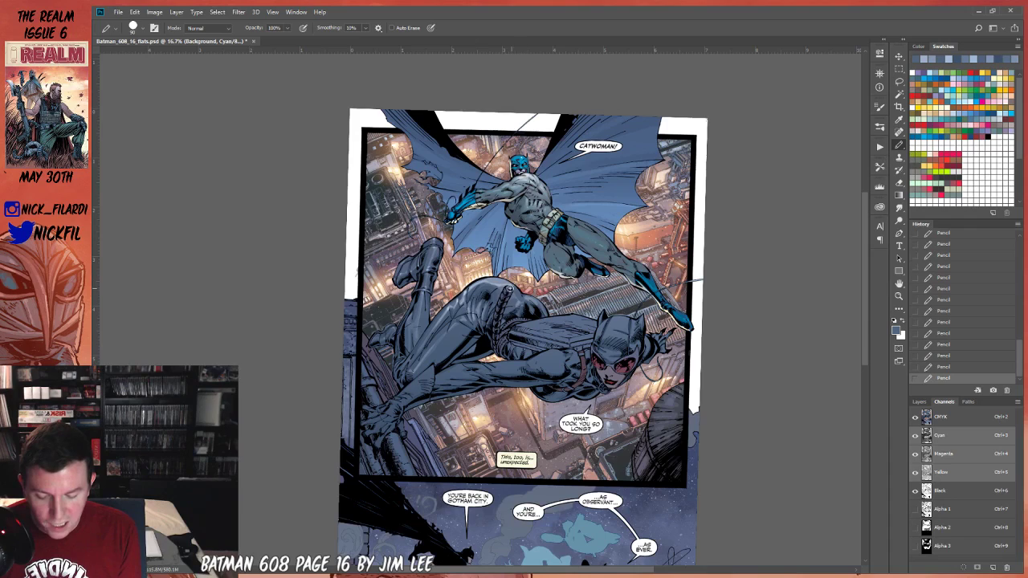
left_click(505, 289, "alt")
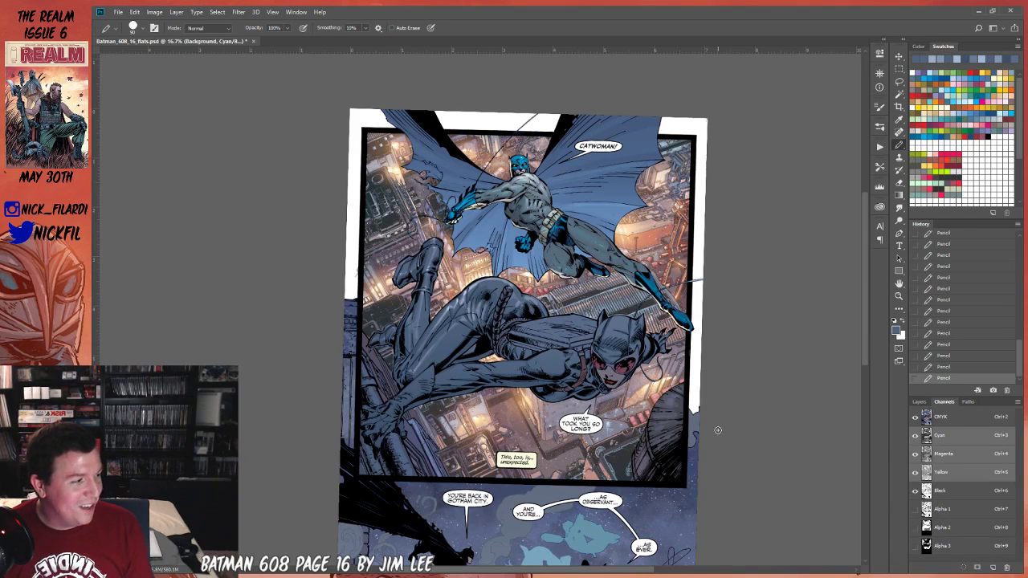
Lasso highlight shapes on Catwoman's near shoulder and along her arm down to the glove, adding to and subtracting from the selection.
left_click(898, 283)
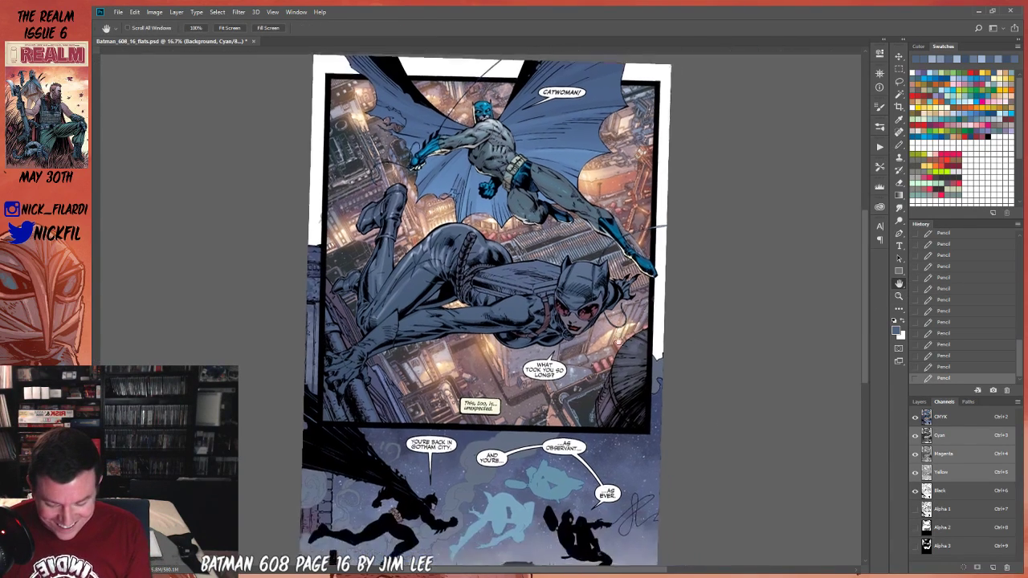
key("z")
key("ctrl+equal")
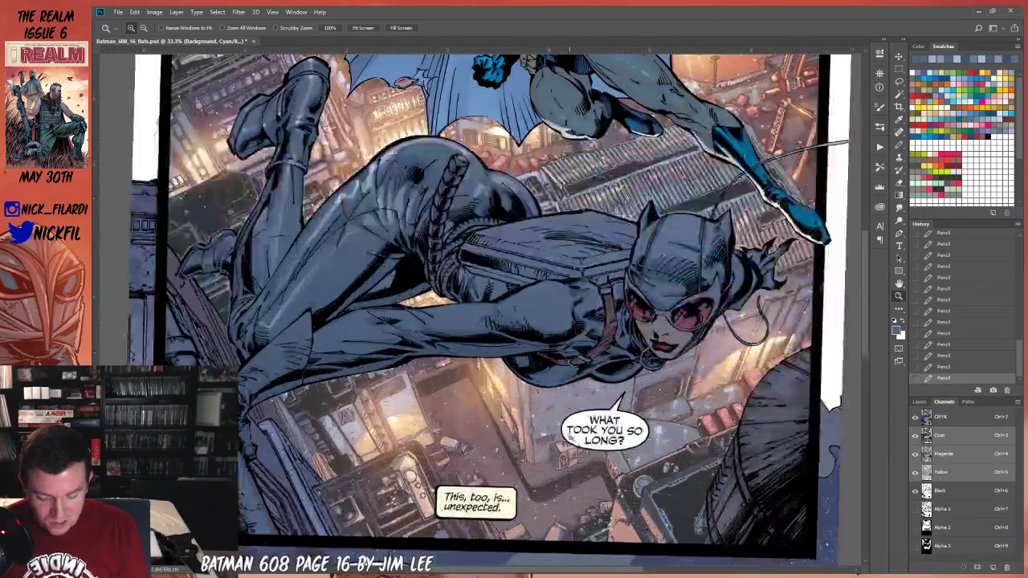
left_click(899, 283)
left_click_drag(645, 263, 786, 314)
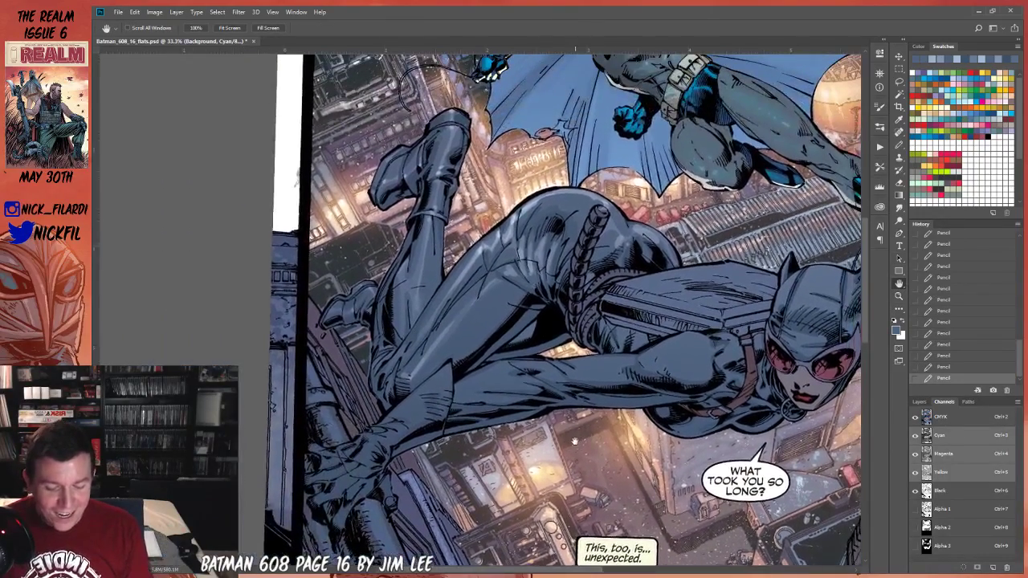
left_click(898, 81)
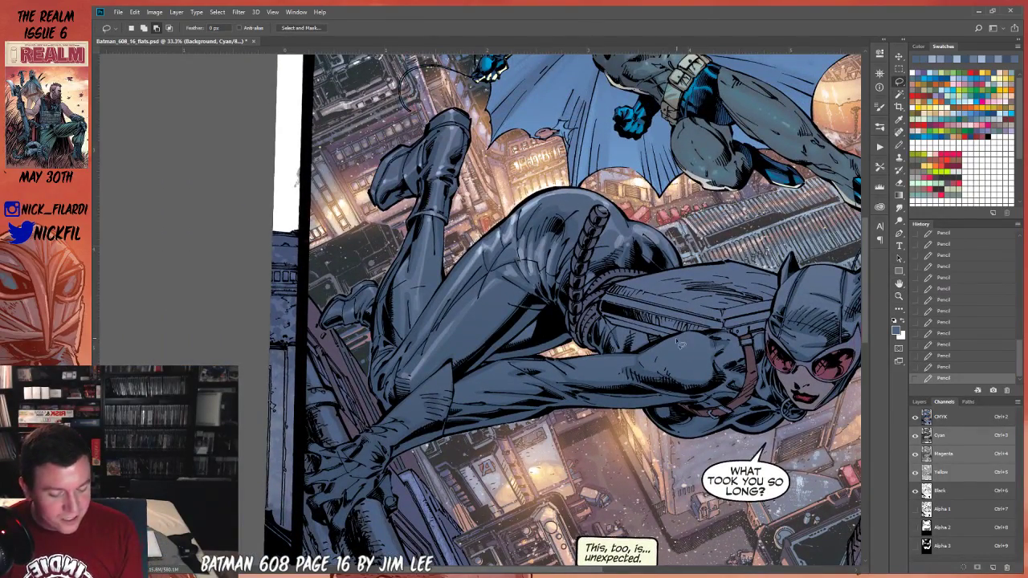
mouse_move(673, 342)
left_mouse_down()
mouse_move(644, 365)
mouse_move(662, 373)
mouse_move(660, 364)
mouse_move(722, 333)
left_mouse_up()
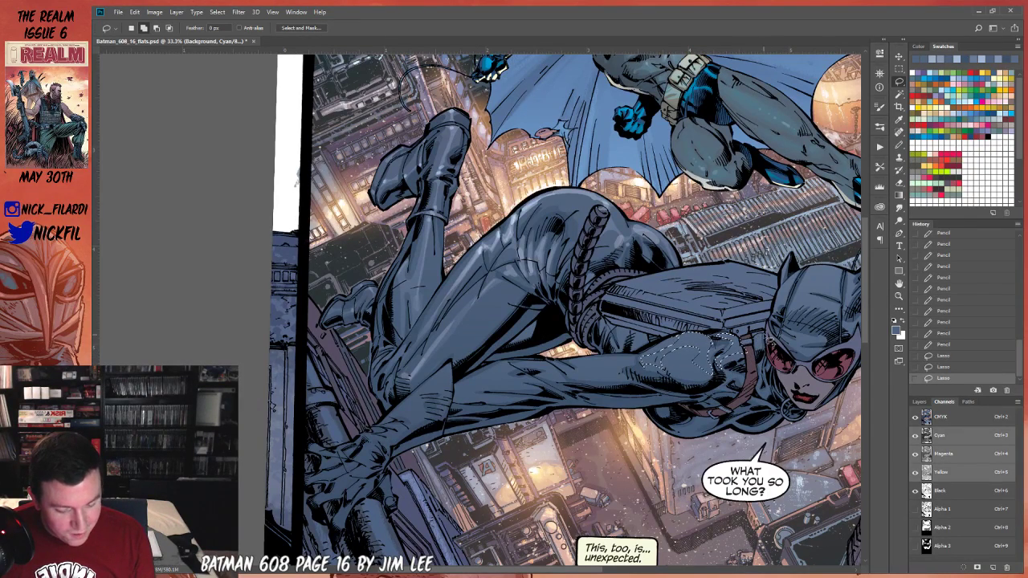
key("shift")
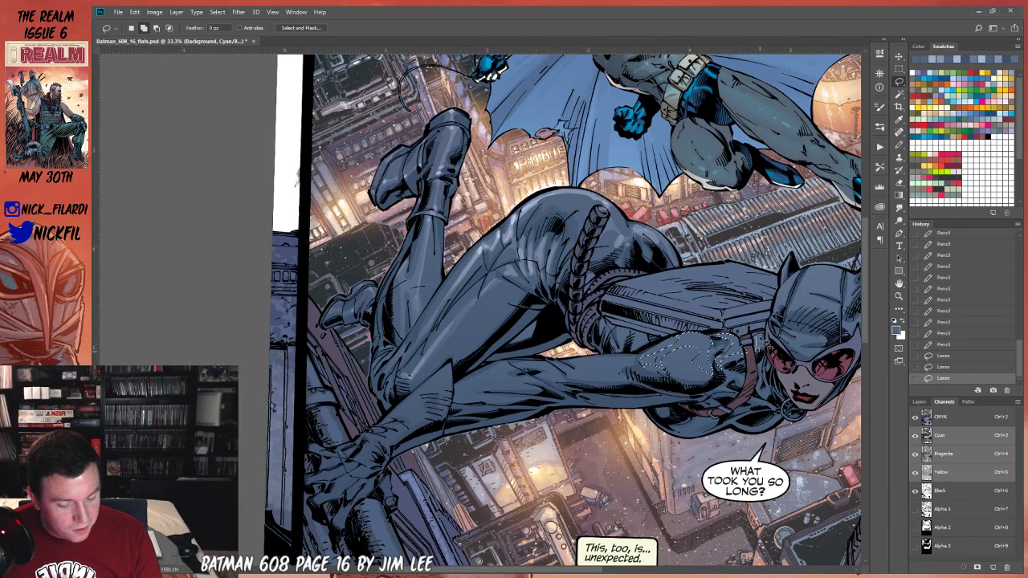
key("alt")
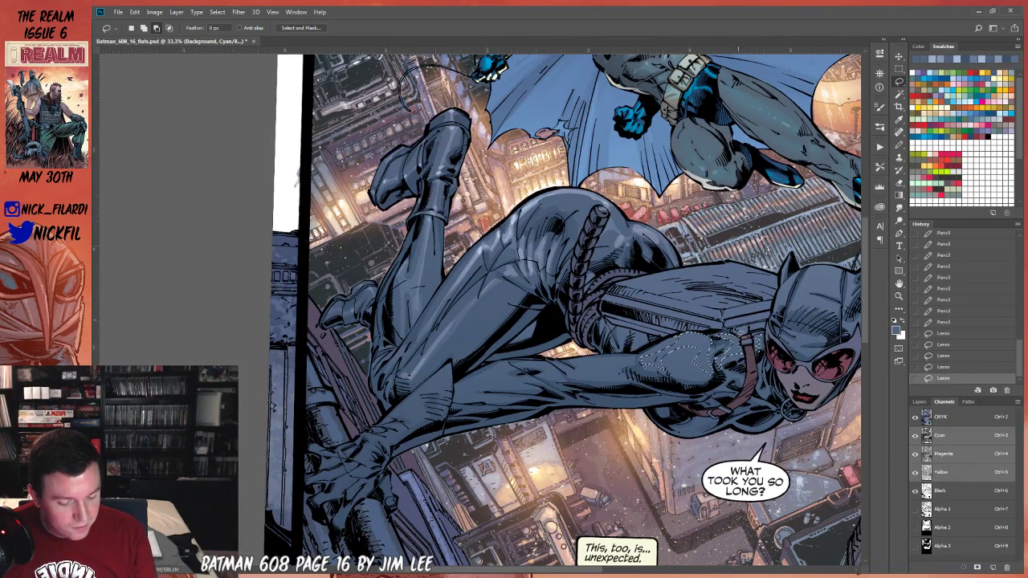
key("alt")
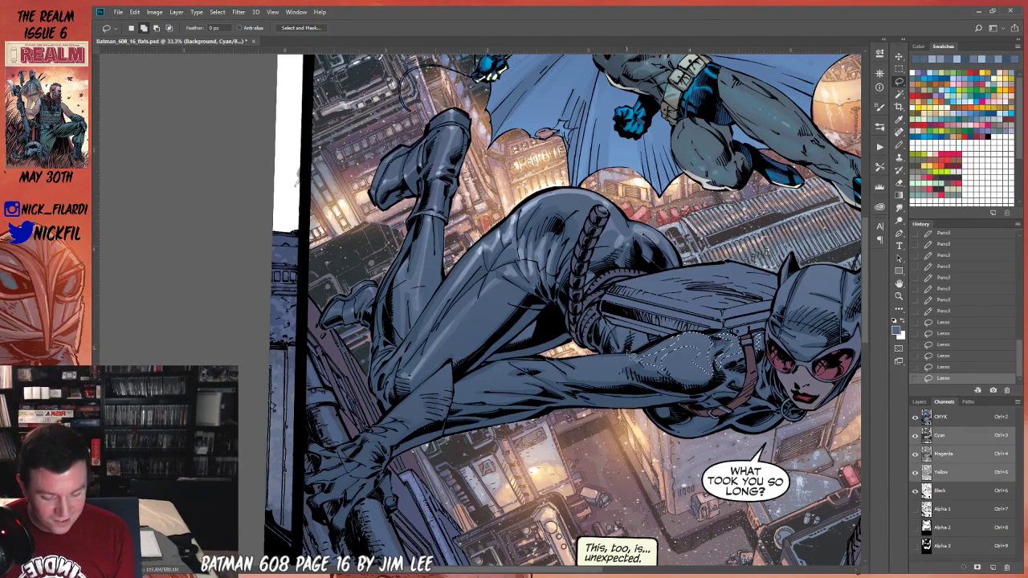
mouse_move(604, 368)
left_mouse_down()
mouse_move(575, 362)
mouse_move(562, 371)
mouse_move(568, 387)
mouse_move(594, 382)
mouse_move(520, 371)
mouse_move(562, 387)
mouse_move(539, 367)
mouse_move(493, 372)
mouse_move(455, 397)
mouse_move(472, 407)
mouse_move(499, 399)
mouse_move(524, 374)
left_mouse_up()
mouse_move(490, 393)
left_mouse_down()
mouse_move(526, 388)
mouse_move(530, 376)
left_mouse_up()
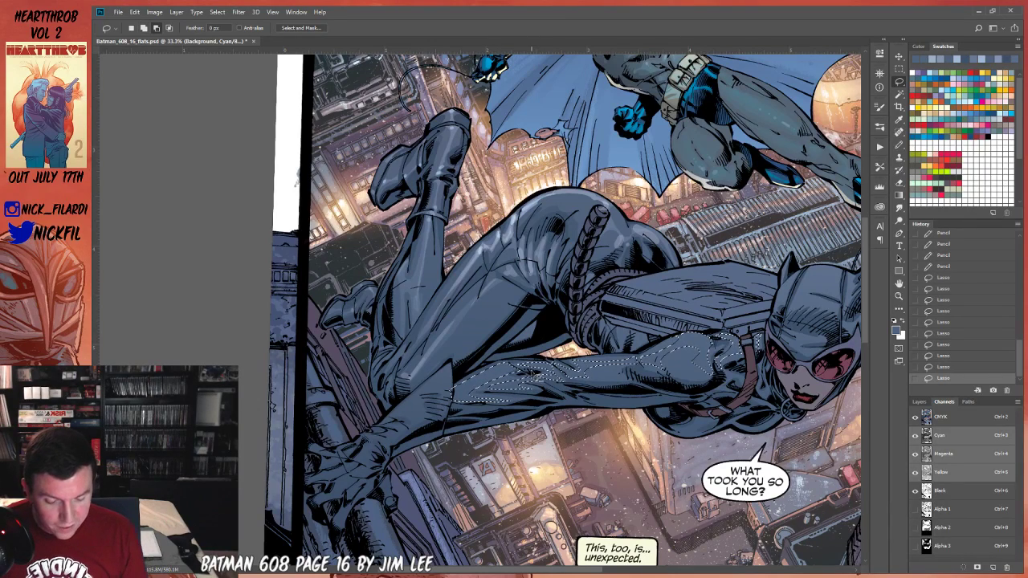
Apply blue gradients in Screen mode at 50% opacity across the selected shoulder and arm shapes, and deselect.
key("g")
left_click_drag(677, 265, 571, 419)
left_click_drag(586, 322, 515, 504)
key("ctrl+d")
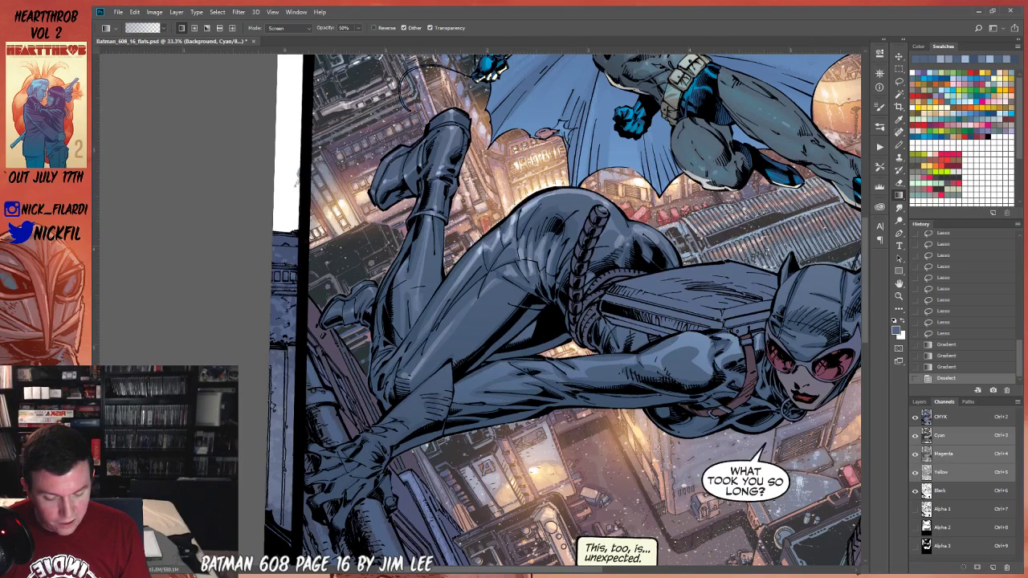
Paint blue pencil highlights at 50% opacity over Catwoman's near shoulder and upper arm.
left_click(899, 144)
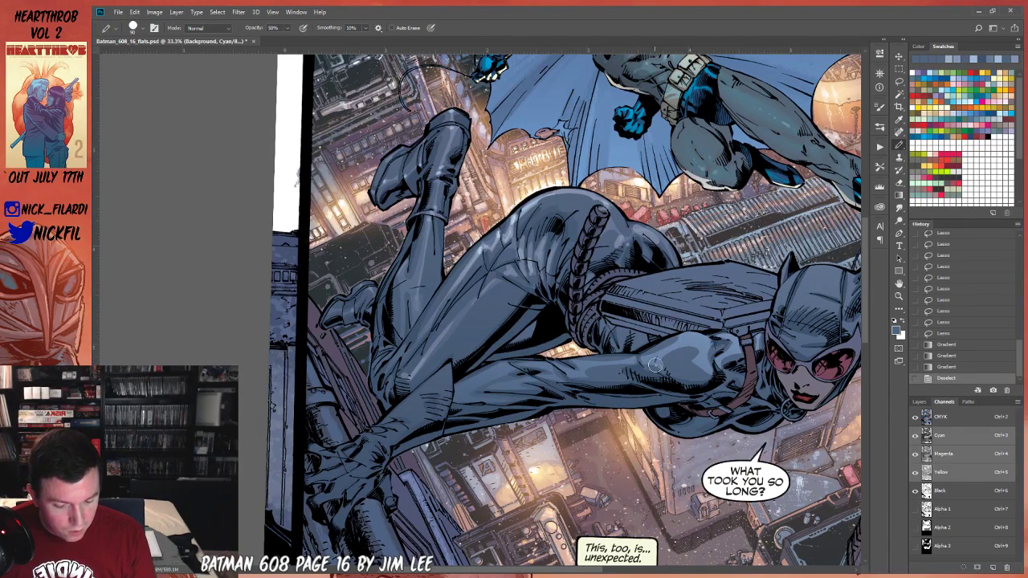
left_click_drag(697, 350, 676, 368)
left_click_drag(731, 336, 717, 372)
left_click_drag(693, 335, 732, 329)
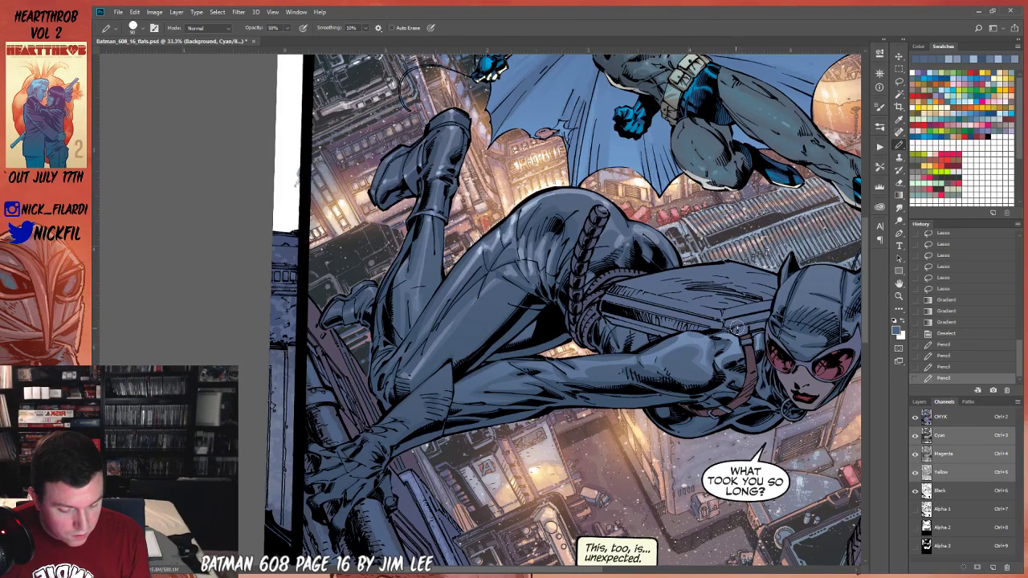
left_click_drag(721, 367, 733, 335)
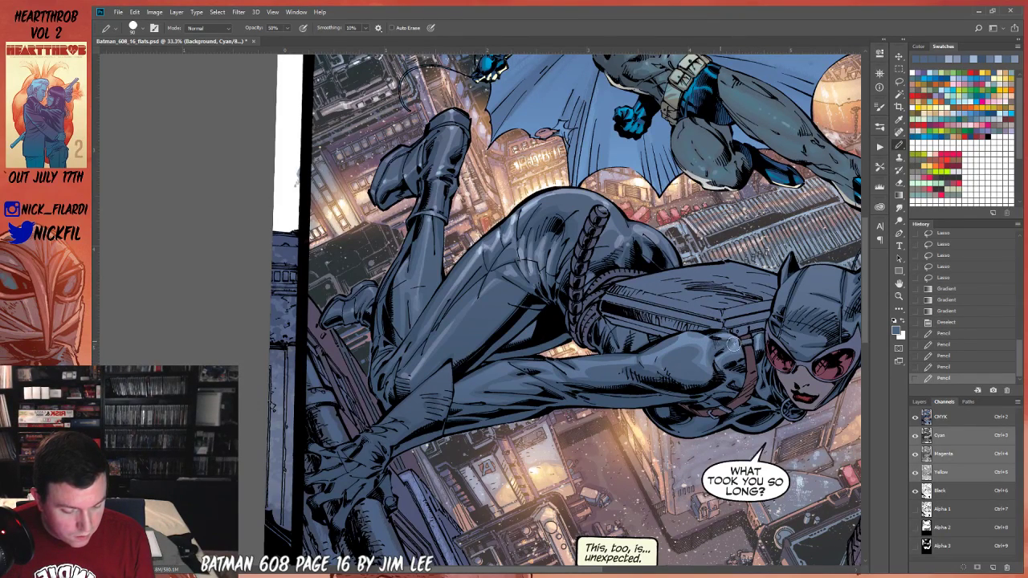
left_click(898, 295)
left_click(749, 403, "alt")
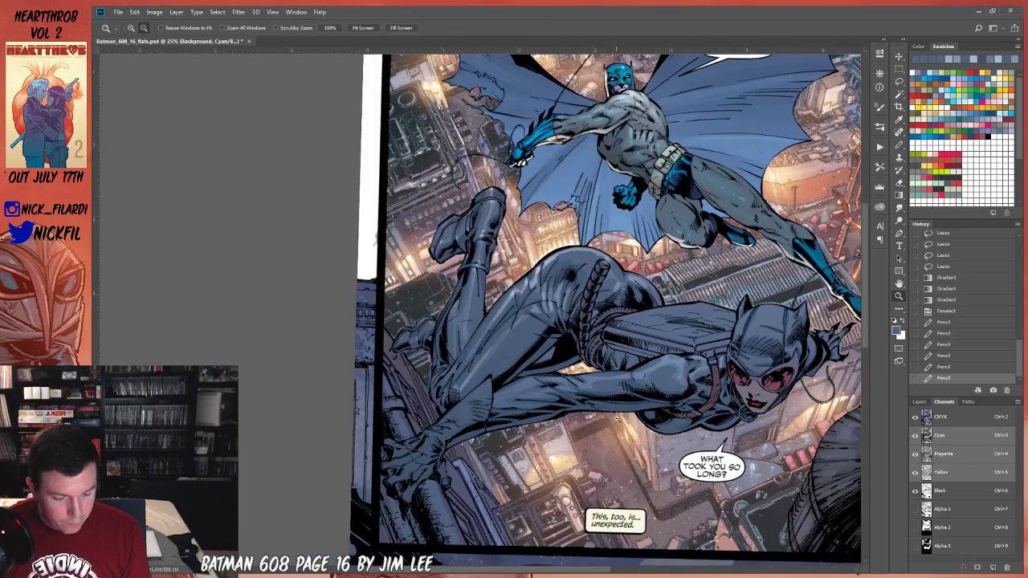
left_click(898, 144)
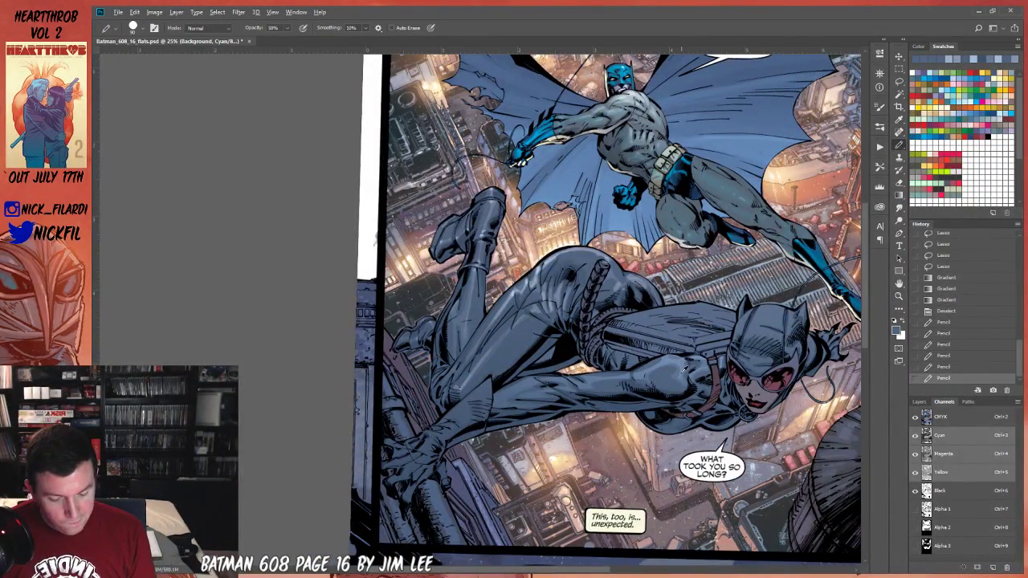
left_click_drag(678, 387, 682, 379)
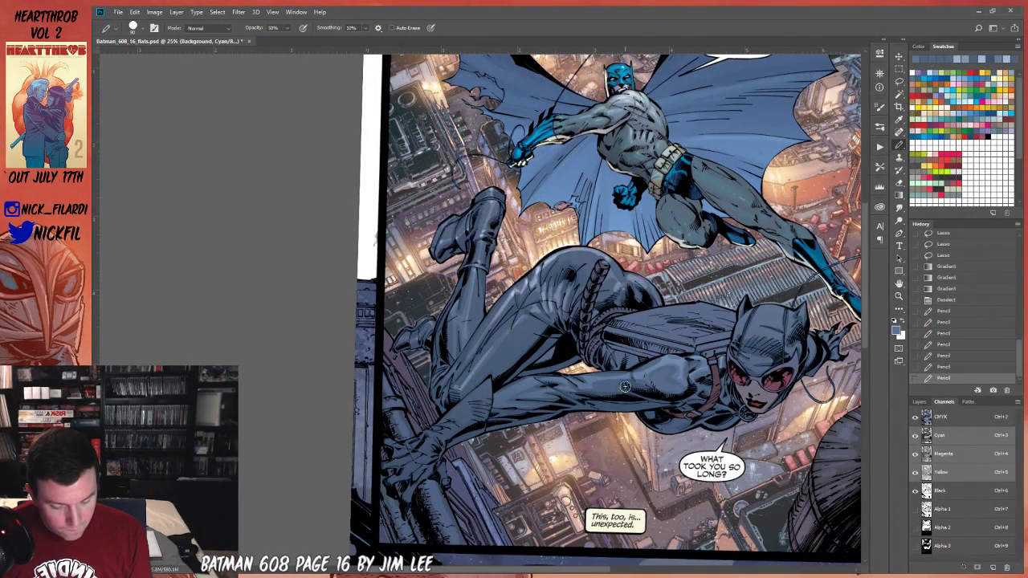
Paint pale yellow rim light along Catwoman's inner thigh and lower torso with the pencil at 100% opacity.
left_click(898, 283)
left_click_drag(569, 389, 558, 429)
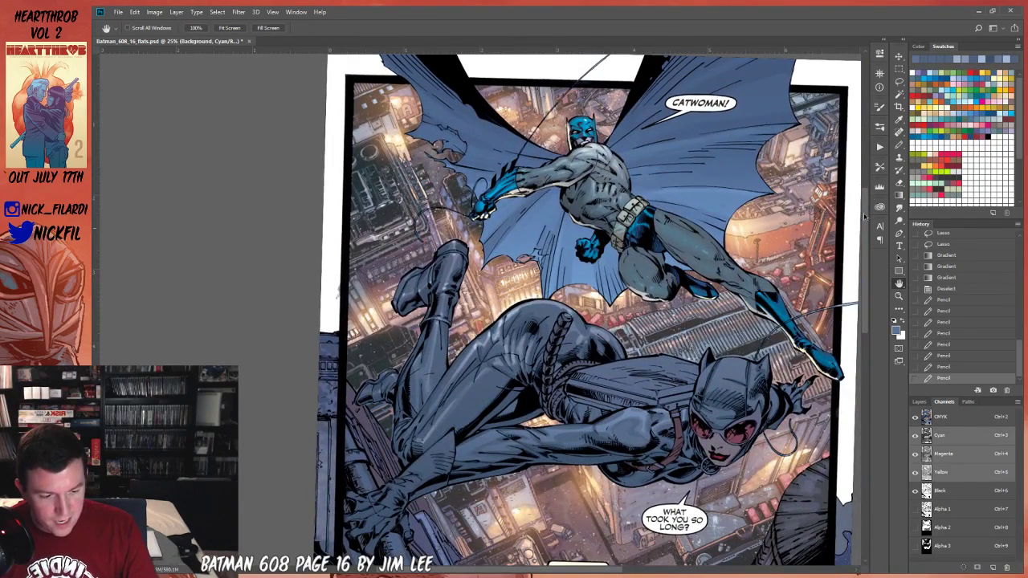
left_click(898, 145)
key("x")
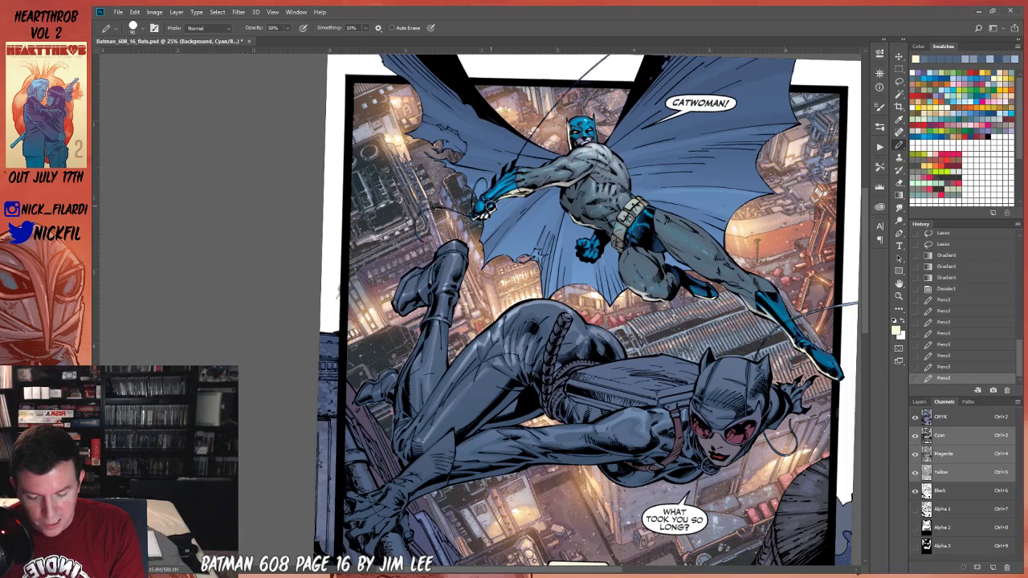
mouse_move(514, 388)
left_mouse_down()
mouse_move(503, 420)
mouse_move(484, 418)
mouse_move(463, 436)
mouse_move(503, 422)
mouse_move(472, 434)
mouse_move(511, 406)
mouse_move(512, 422)
mouse_move(481, 427)
mouse_move(543, 411)
left_mouse_up()
key("0")
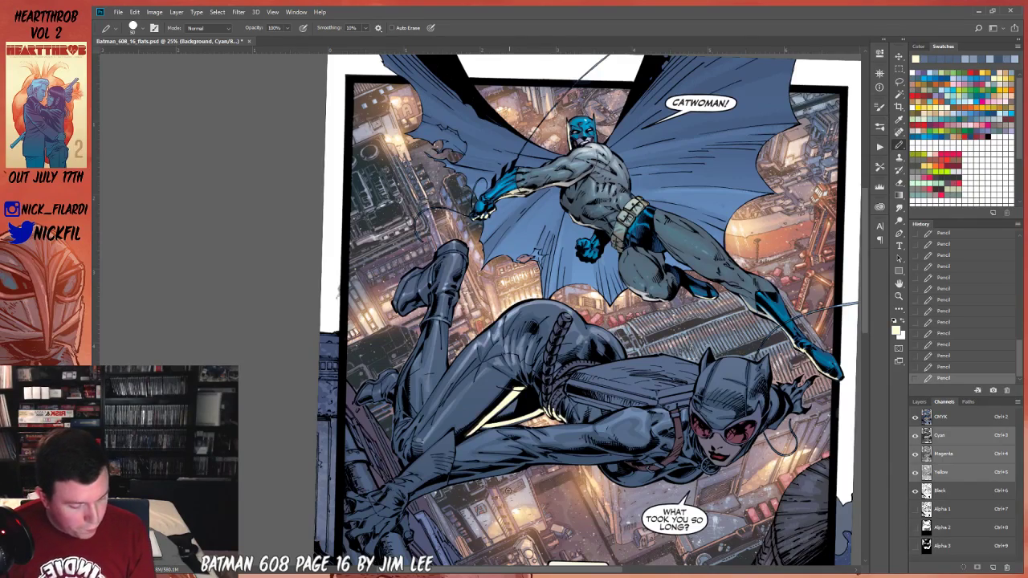
Paint a pale yellow rim light along the underside of Catwoman's chest with the pencil.
left_click(899, 285)
left_click_drag(613, 454, 501, 381)
left_click(898, 146)
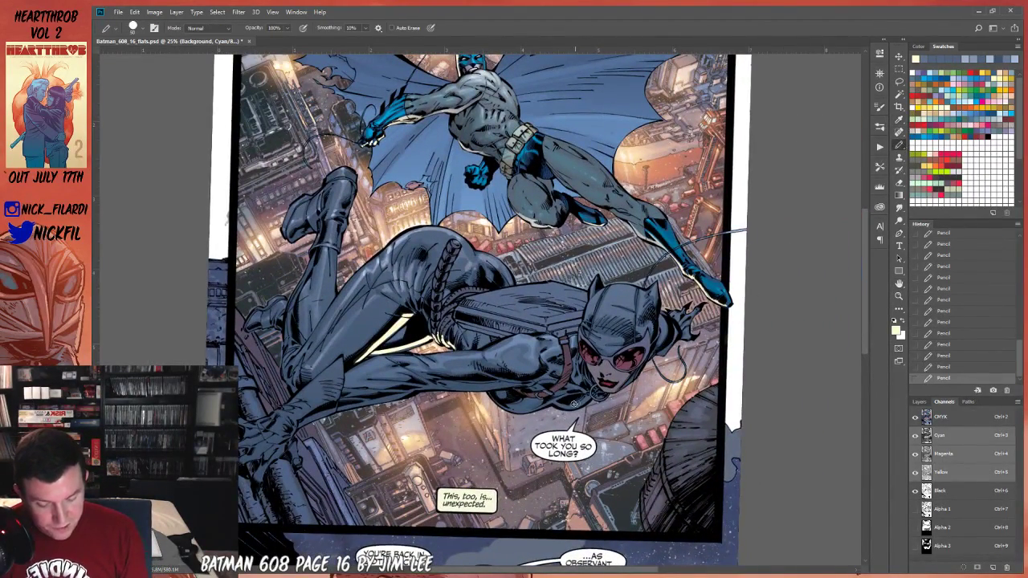
mouse_move(562, 406)
left_mouse_down()
mouse_move(590, 396)
mouse_move(532, 413)
mouse_move(583, 395)
left_mouse_up()
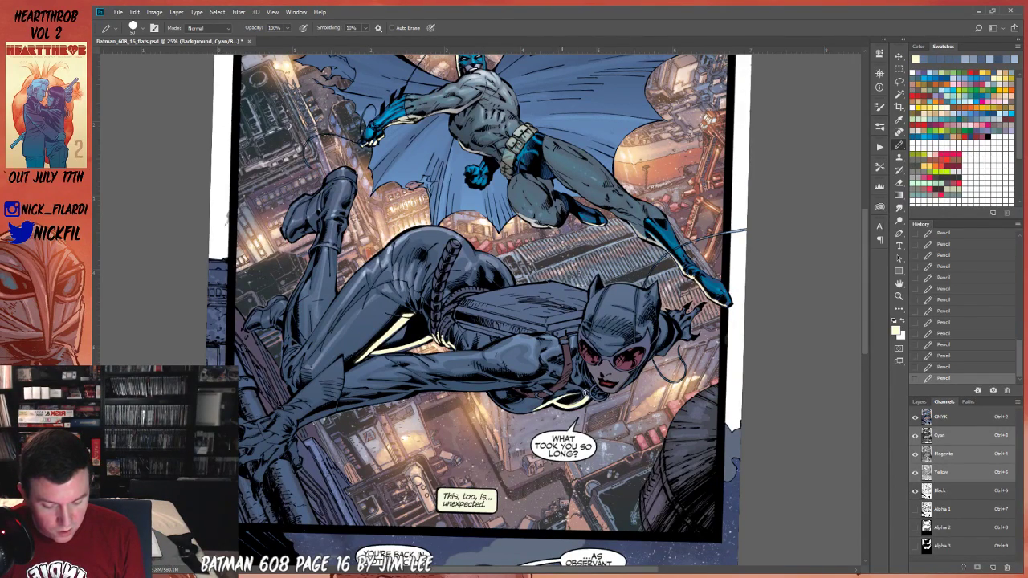
left_click_drag(530, 410, 514, 409)
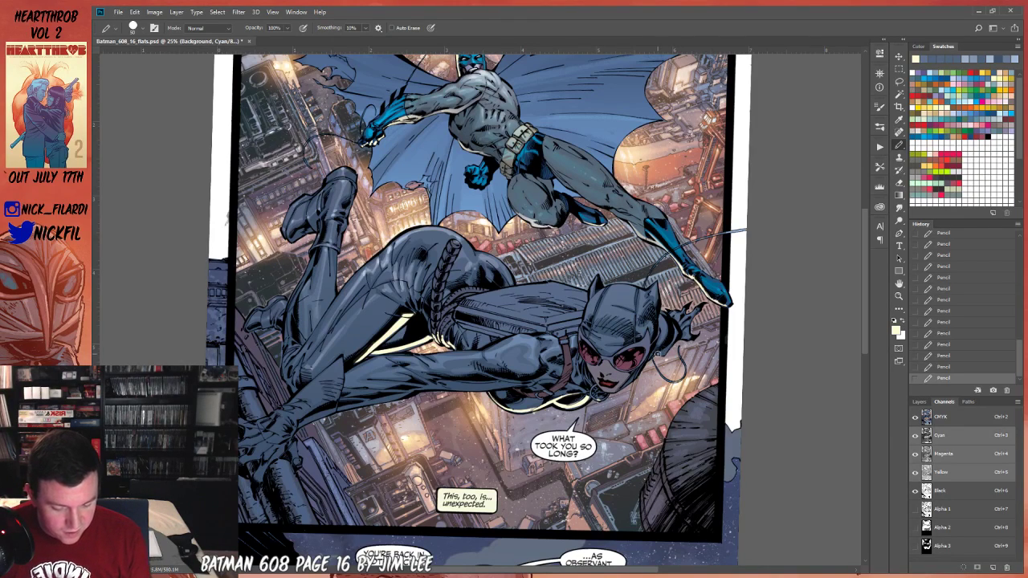
Paint a pale yellow rim light along the underside of Catwoman's outstretched arm with the pencil.
key("space")
left_click_drag(682, 331, 815, 349)
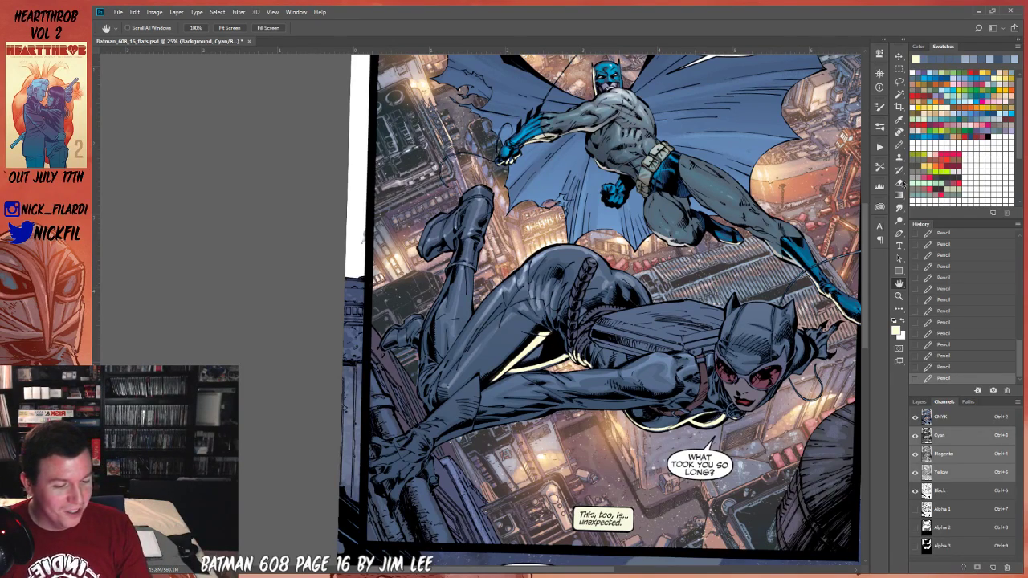
left_click(899, 146)
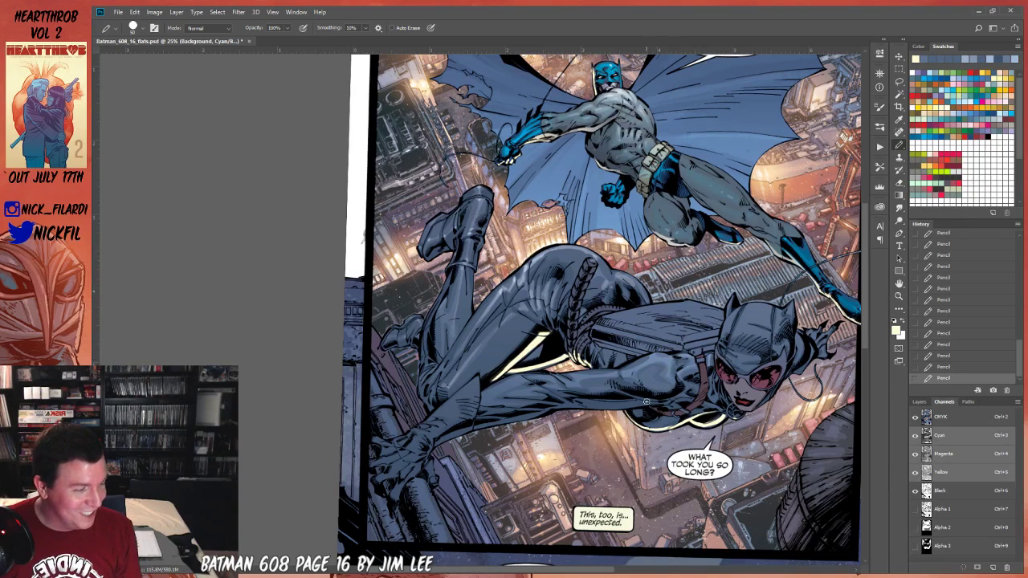
mouse_move(576, 401)
left_mouse_down()
mouse_move(685, 398)
mouse_move(665, 404)
left_mouse_up()
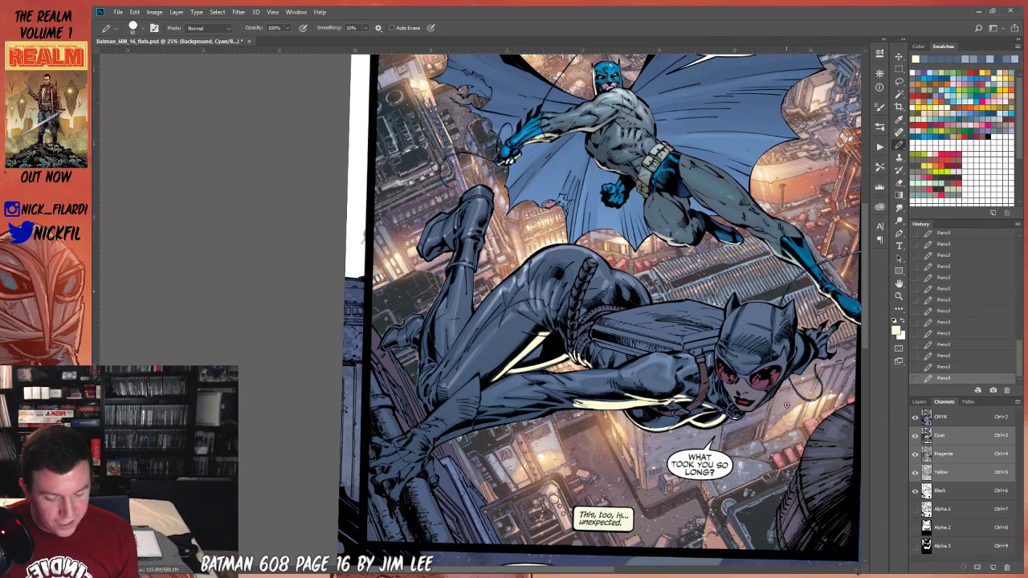
mouse_move(577, 406)
left_mouse_down()
mouse_move(555, 400)
mouse_move(580, 406)
mouse_move(440, 439)
left_mouse_up()
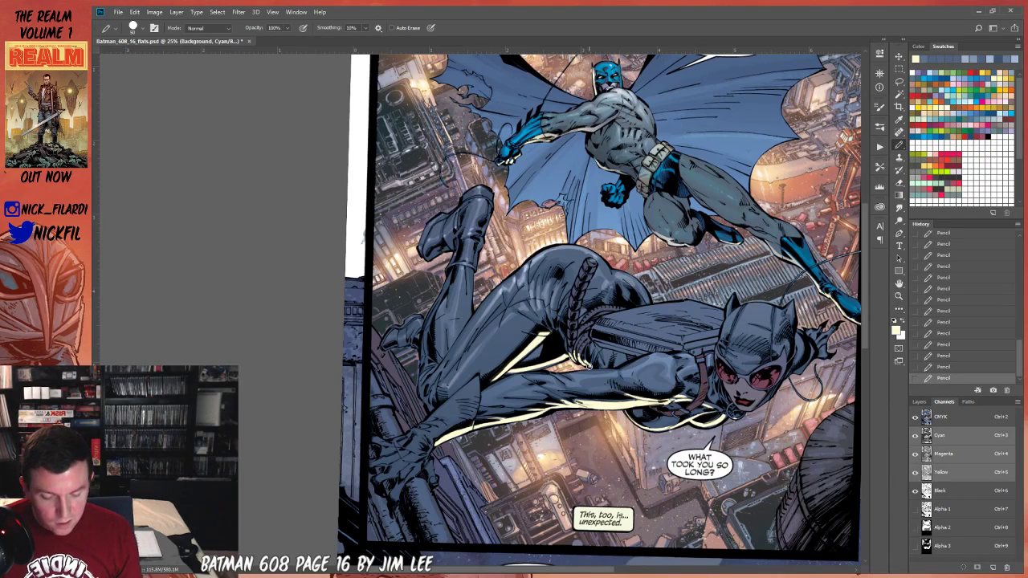
Select the white figure area in the Alpha 2 channel with the Magic Wand and return to the full-color CMYK view.
key("space")
left_click_drag(660, 411, 721, 385)
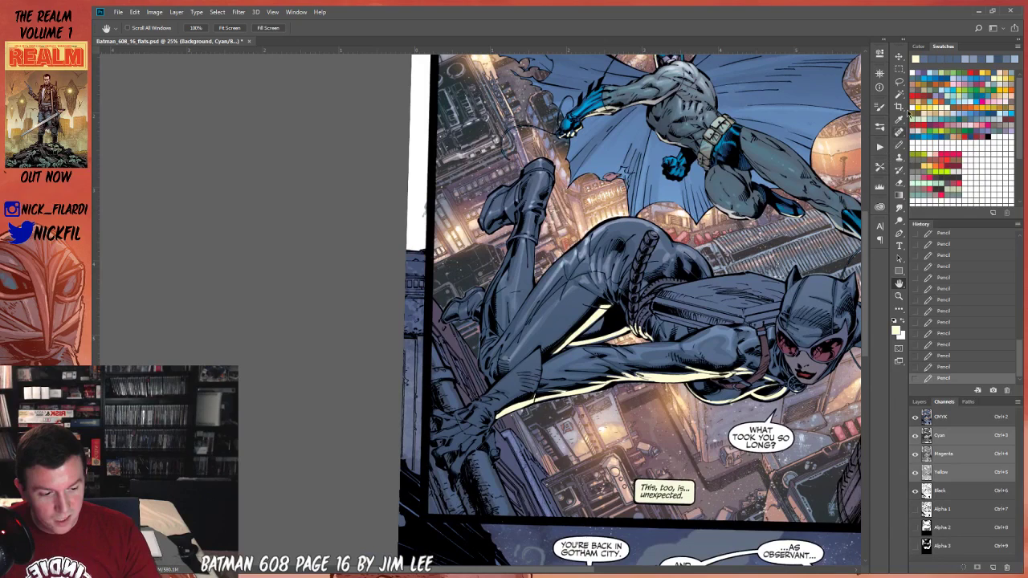
left_click(898, 144)
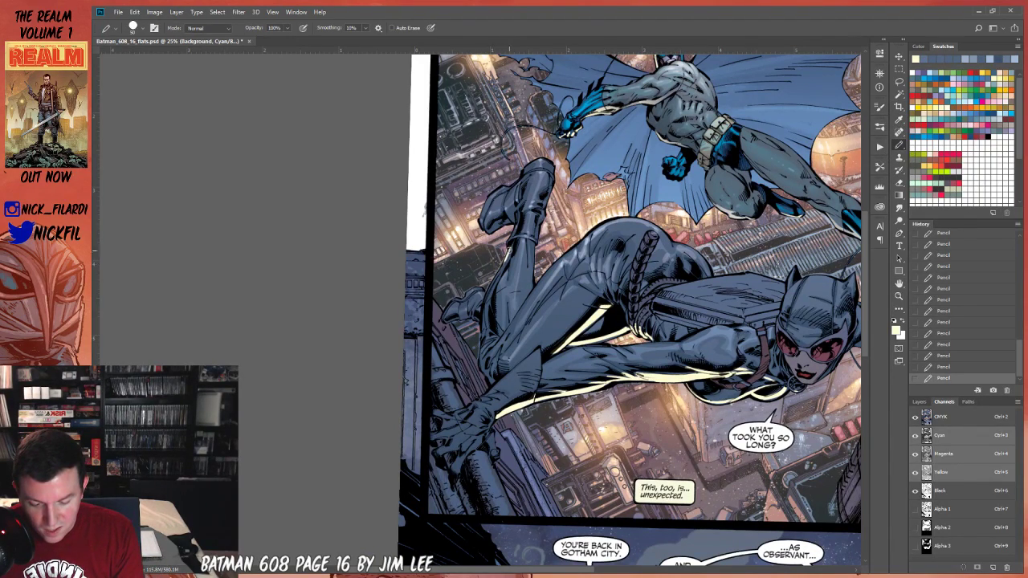
left_click(946, 546)
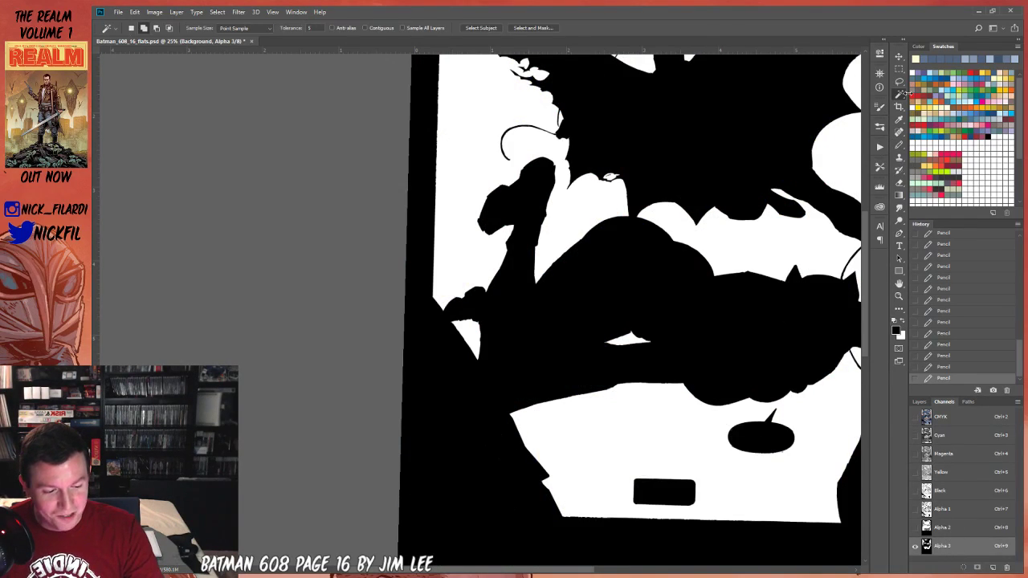
key("w")
left_click(941, 526)
left_click(528, 317)
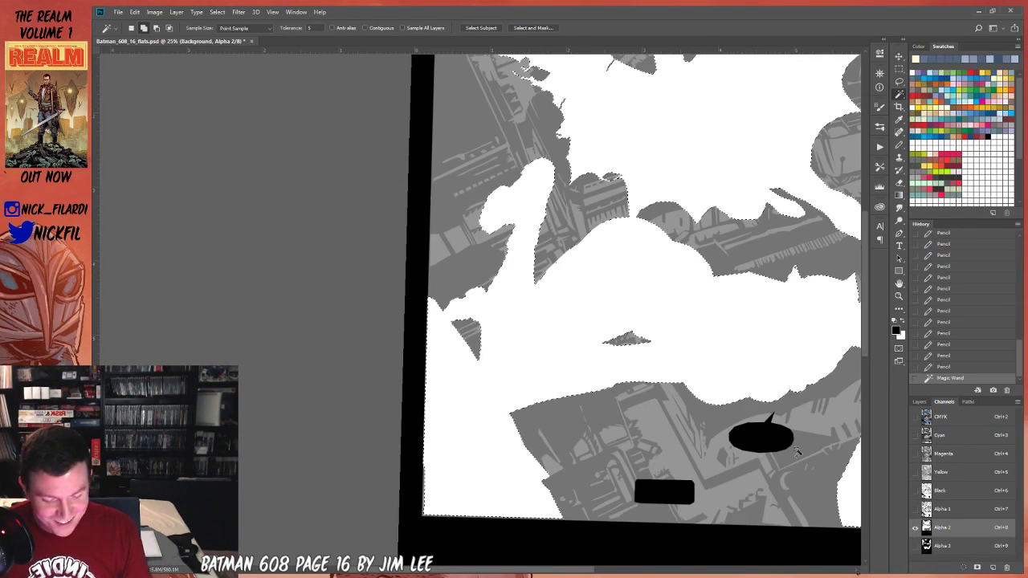
left_click(946, 417)
key("b")
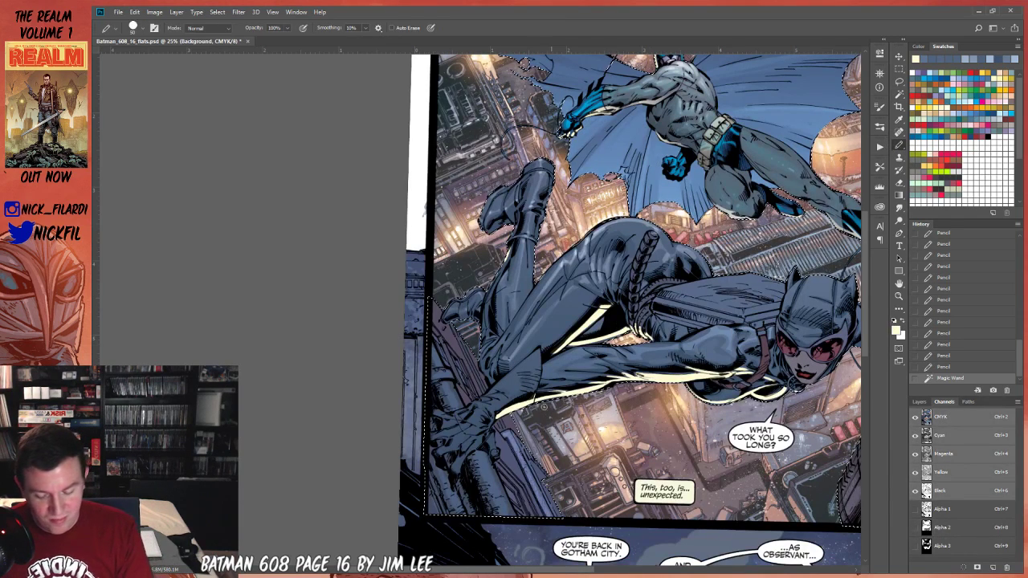
left_click_drag(510, 244, 482, 335)
left_click_drag(491, 281, 485, 306)
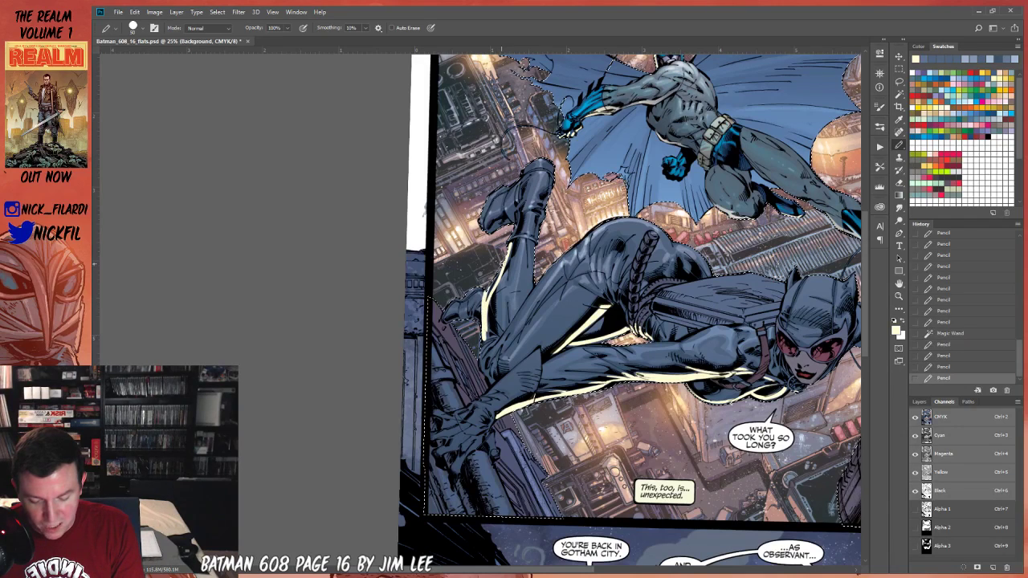
left_click(953, 344)
left_click(954, 336)
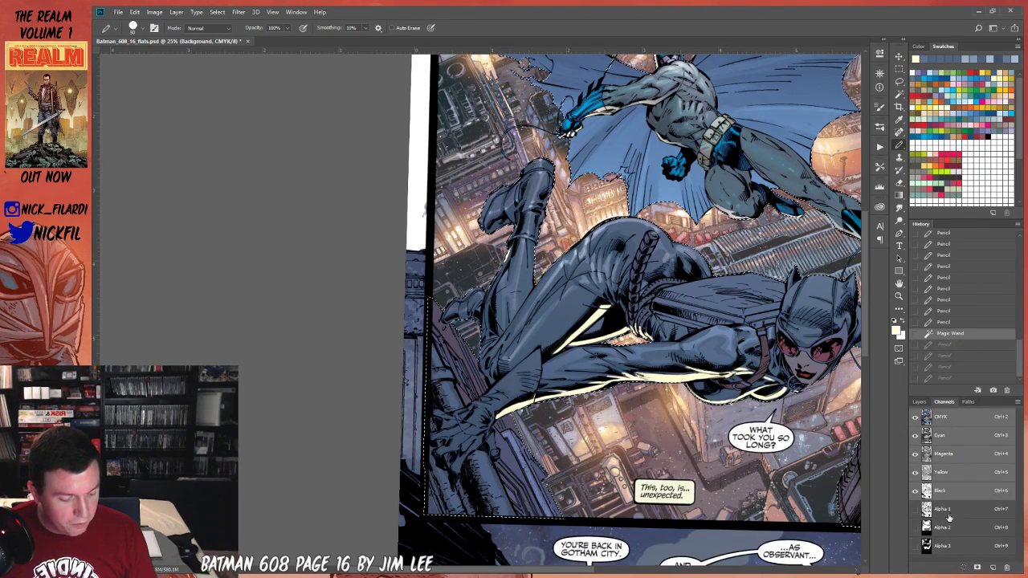
Target only the cyan, magenta and yellow channels and paint a pale yellow rim light along Catwoman's raised lower leg.
left_click(915, 491)
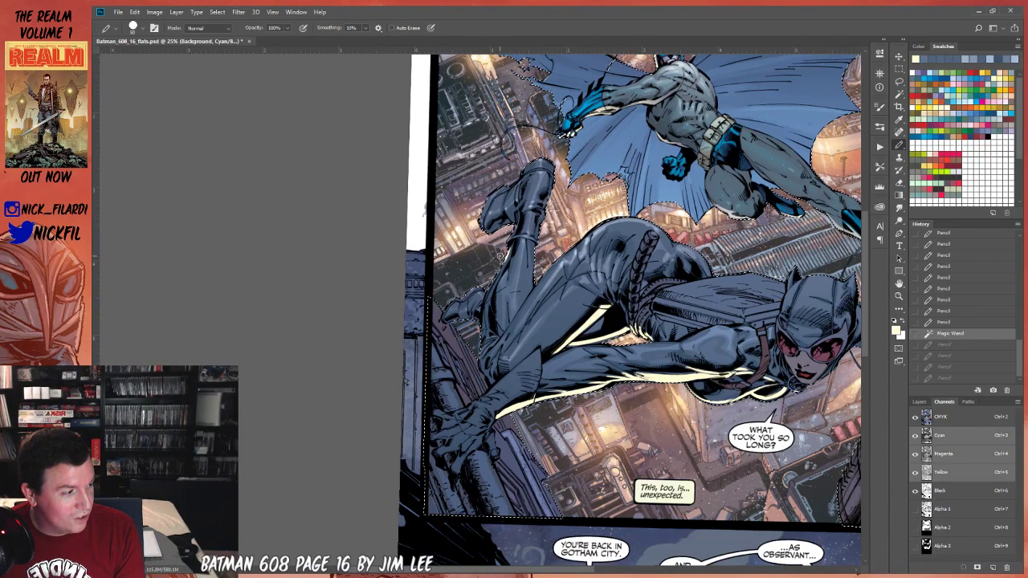
mouse_move(507, 254)
left_mouse_down()
mouse_move(496, 282)
mouse_move(518, 217)
mouse_move(507, 240)
left_mouse_up()
left_click_drag(514, 221, 504, 245)
left_click_drag(511, 225, 492, 340)
key("ctrl+z")
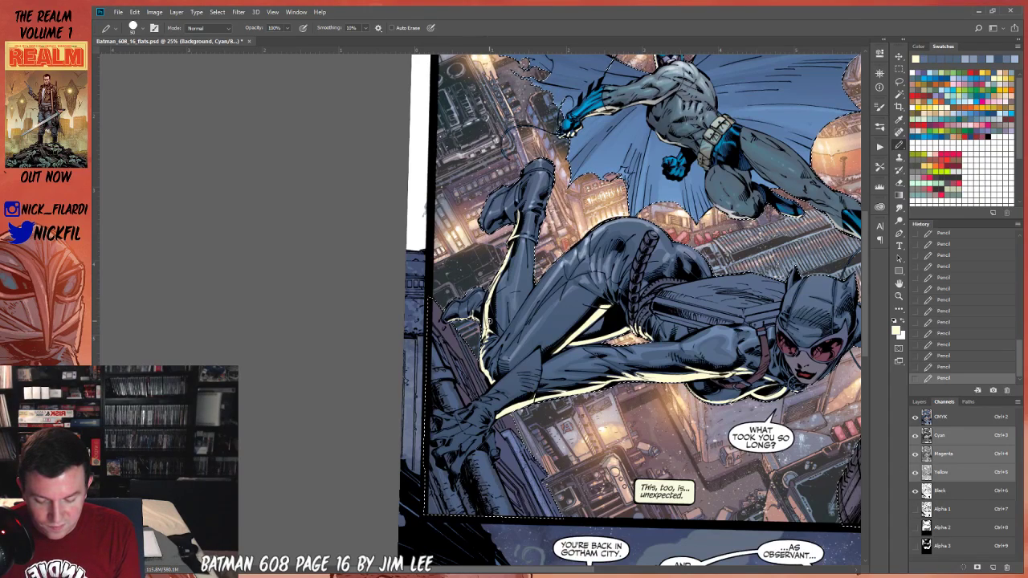
Paint the pale yellow rim light along the sole of Catwoman's raised boot with the pencil.
key("z")
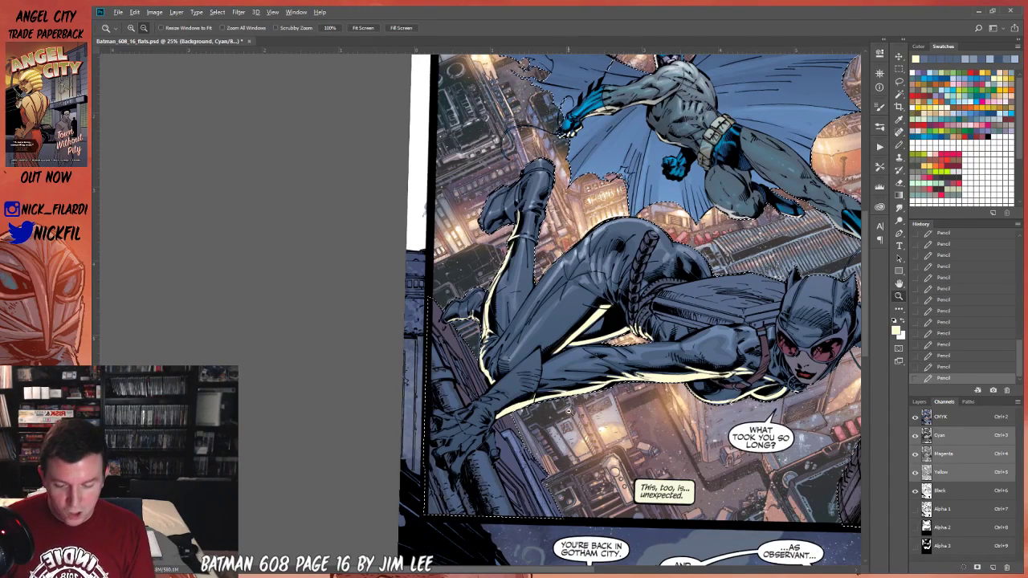
left_click(568, 411, "alt")
left_click(521, 293)
left_click(521, 293)
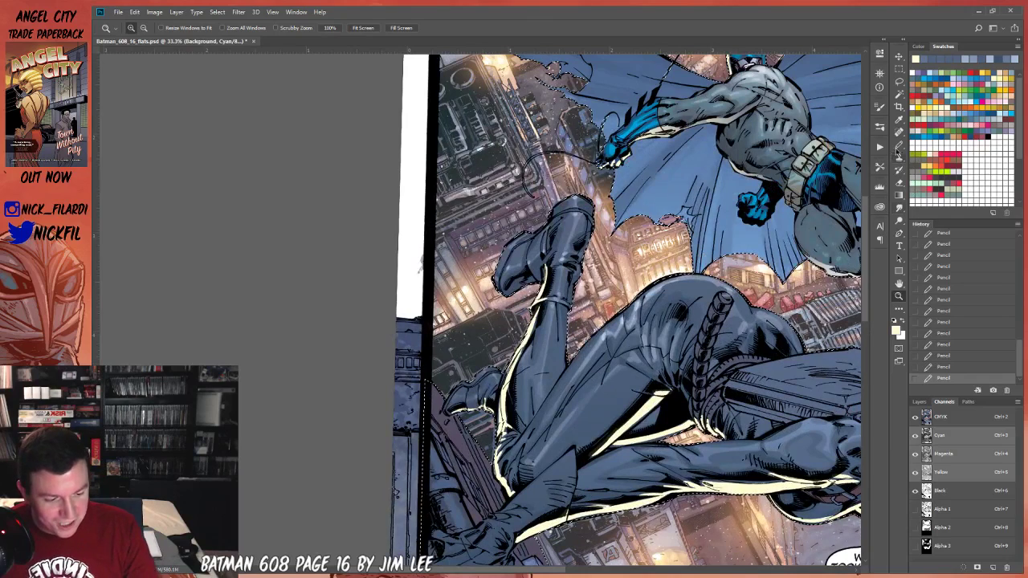
left_click(899, 144)
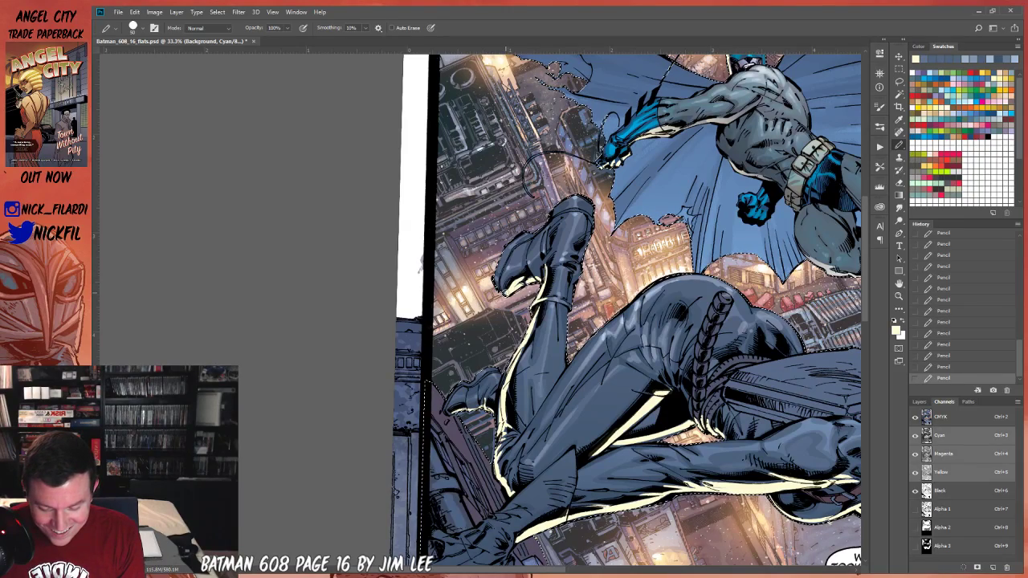
Clear the selection around the figures and check the rim lights across the whole panel.
key("ctrl+d")
left_click_drag(657, 431, 510, 290)
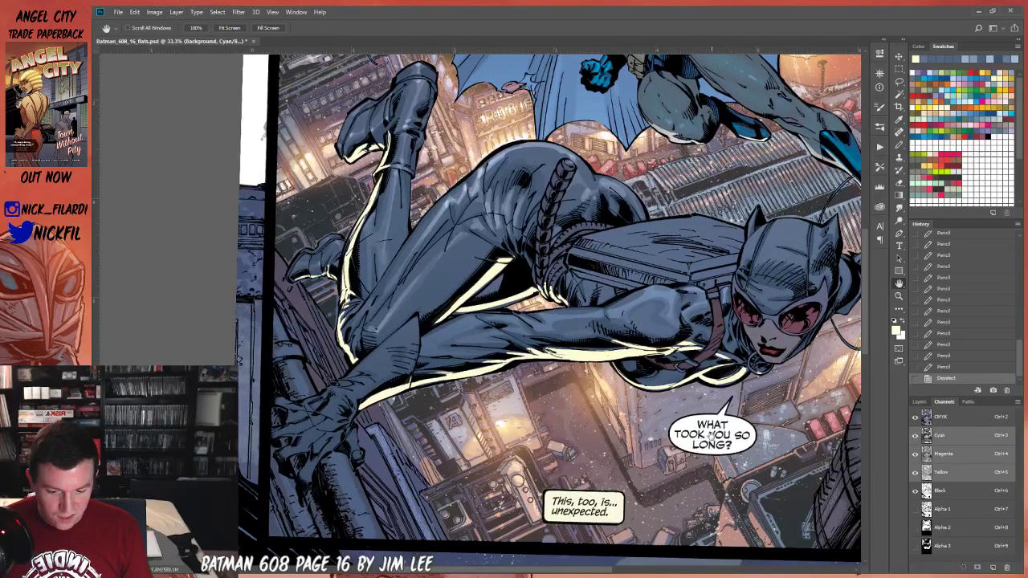
key("ctrl+z")
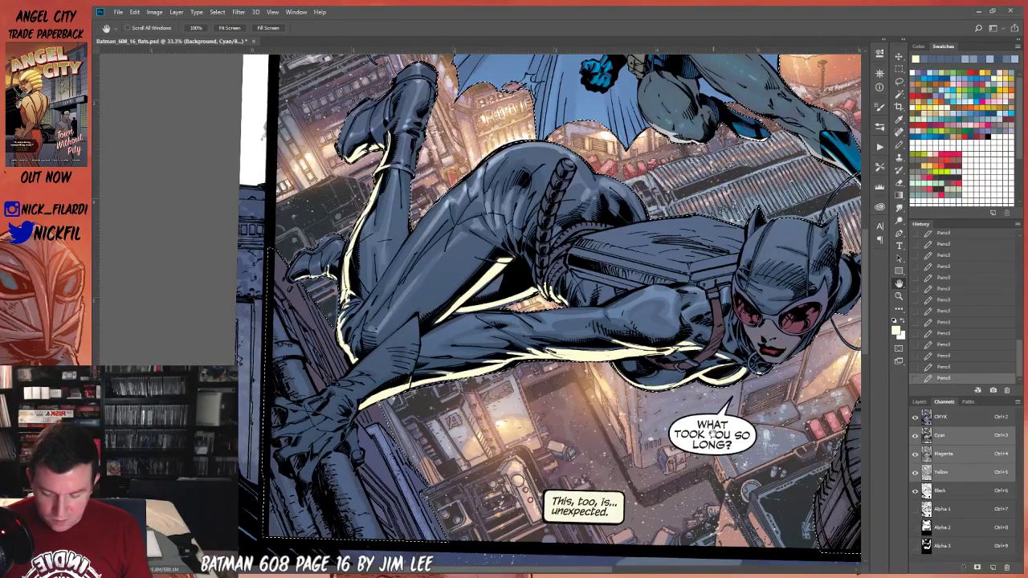
left_click(899, 297)
left_click(673, 416, "alt")
left_click(672, 416, "alt")
key("ctrl+d")
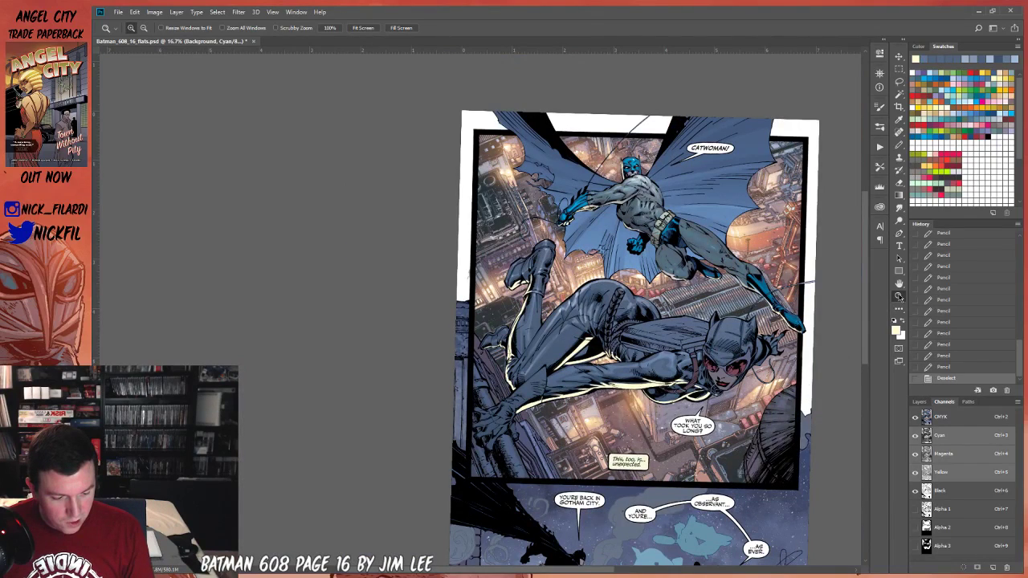
left_click(900, 283)
left_click_drag(735, 395, 624, 388)
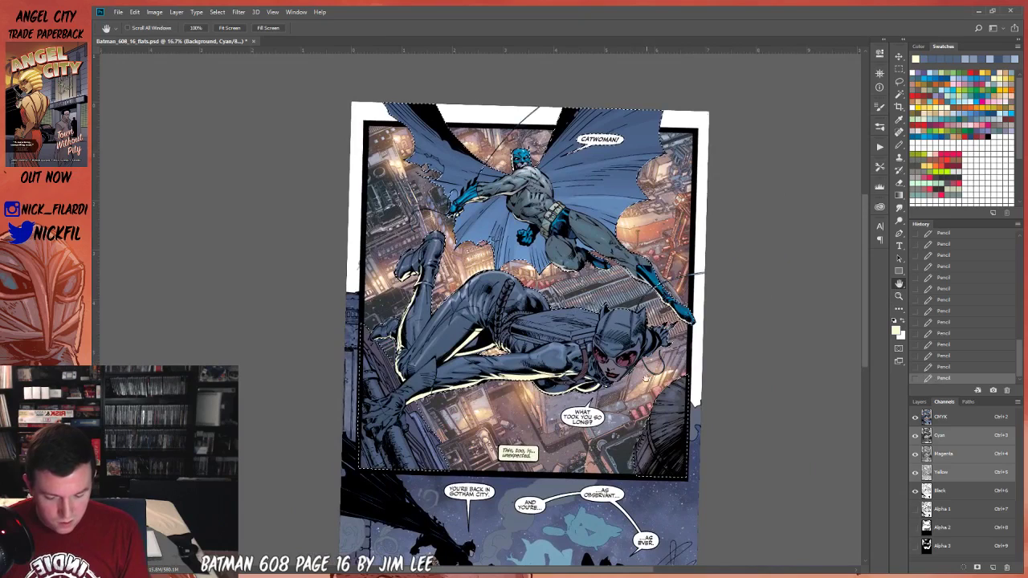
Select Catwoman's inner-thigh rim light with a contiguous Magic Wand, fade it with blue gradients in Normal mode, and deselect.
left_click(899, 94)
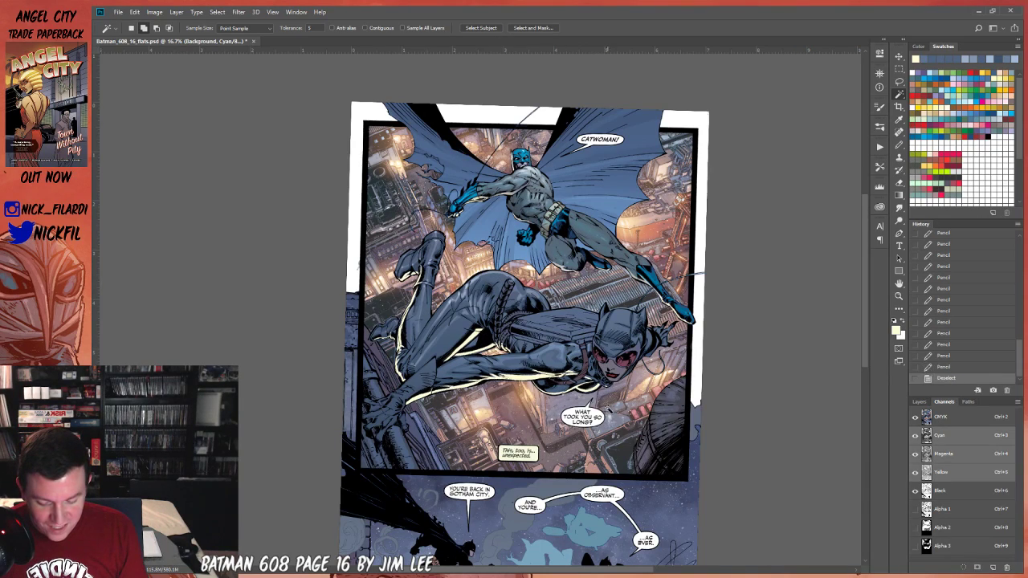
left_click(366, 28)
left_click(479, 331)
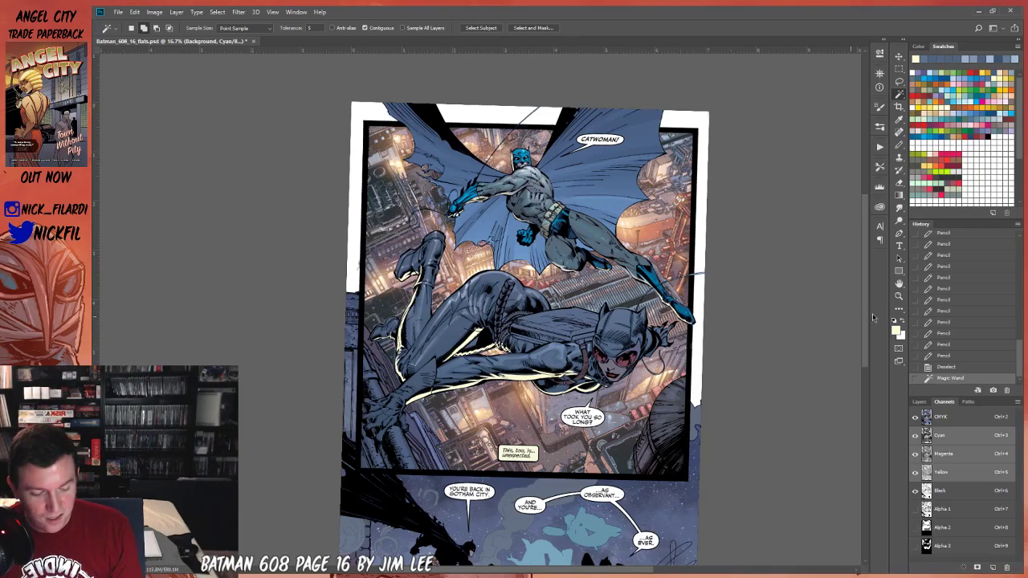
left_click(899, 296)
left_click(466, 345)
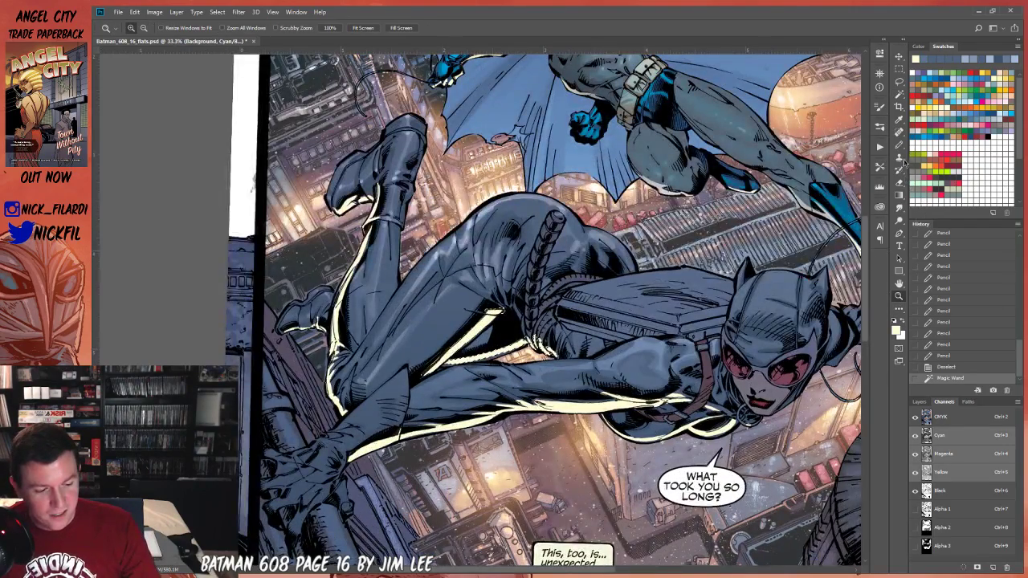
left_click(899, 195)
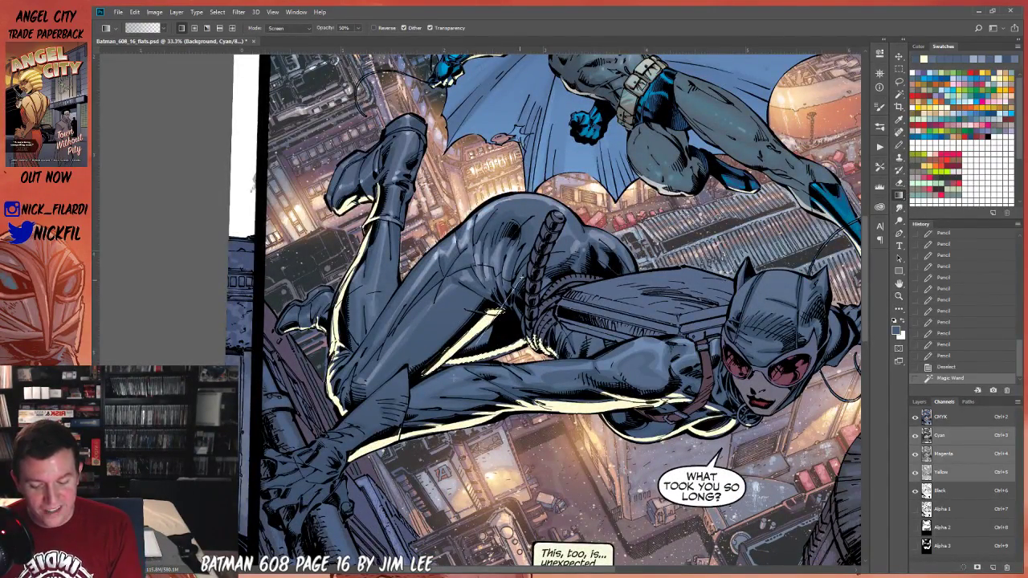
left_click(289, 31)
left_click(277, 33)
left_click_drag(458, 352, 497, 312)
key("ctrl+d")
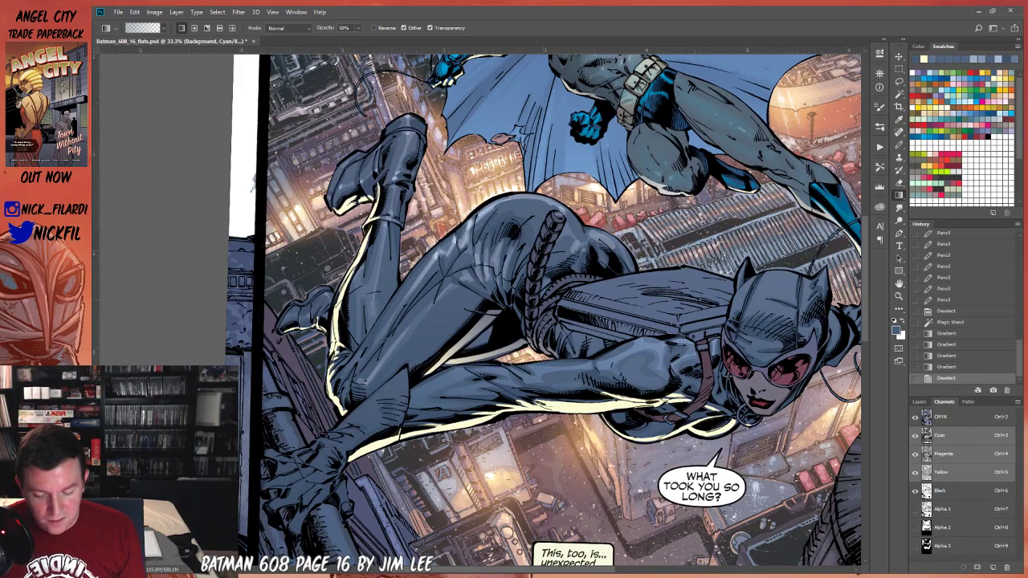
Select the rim light on Catwoman's raised lower leg, fade it with blue gradients from the boot downward, and deselect.
key("z")
left_click(520, 409, "alt")
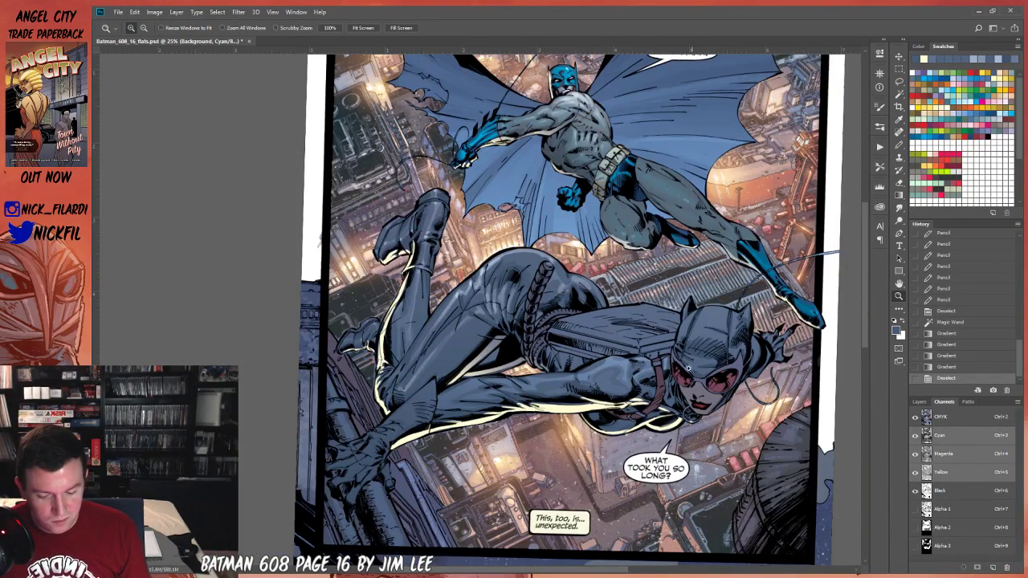
left_click(898, 282)
left_click_drag(737, 107, 887, 143)
left_click(898, 94)
left_click(536, 378)
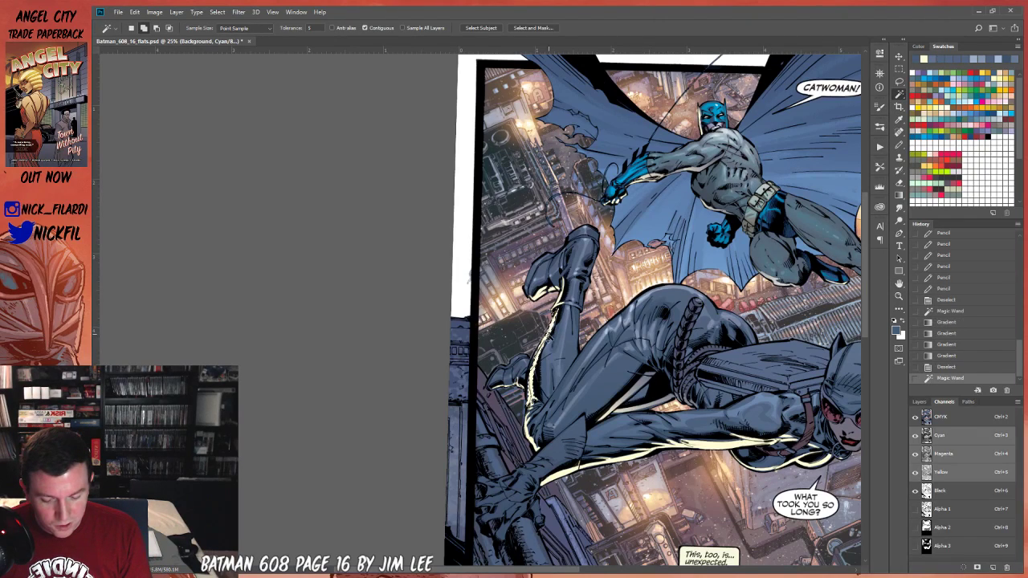
left_click(559, 302)
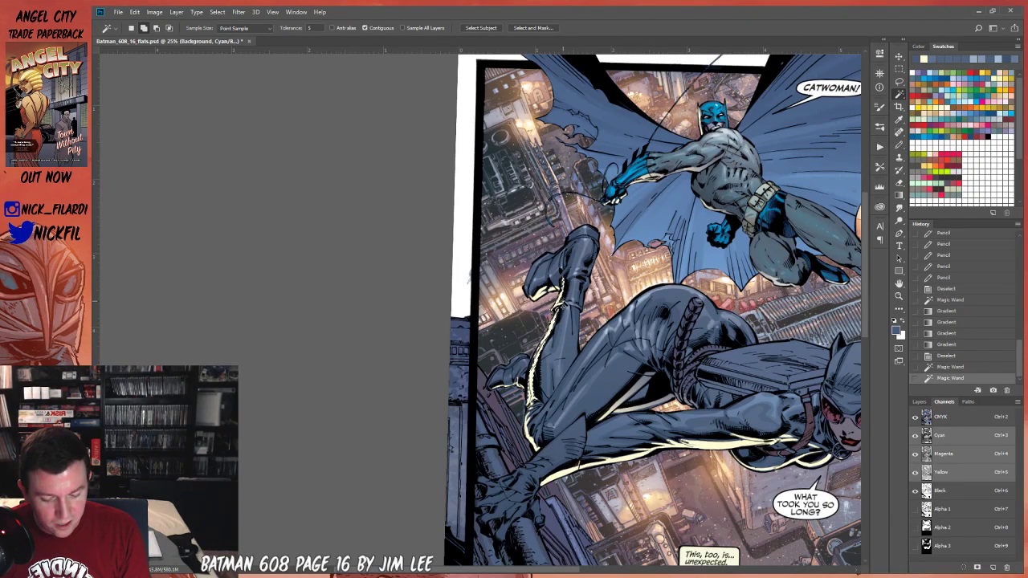
key("g")
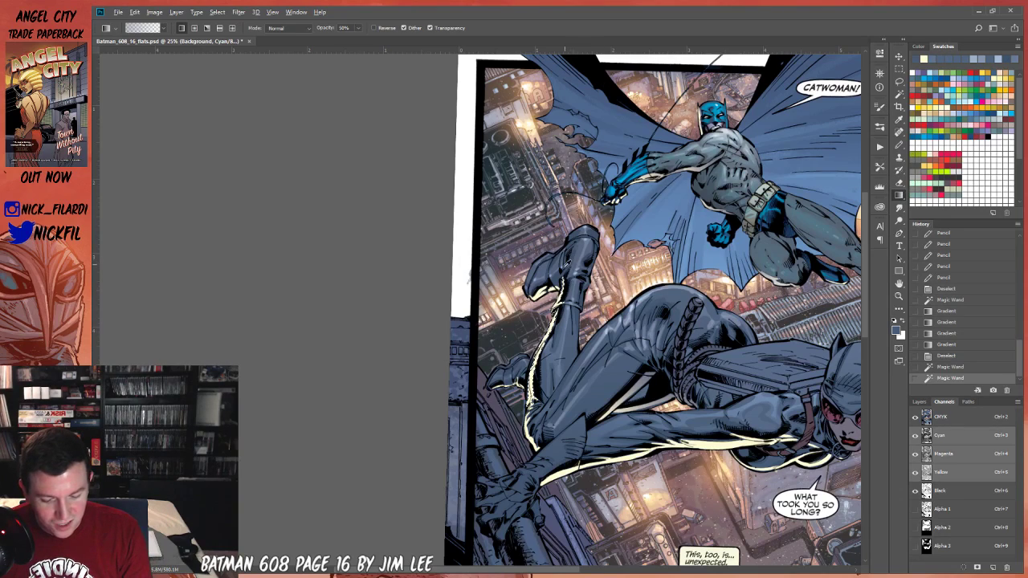
left_click_drag(564, 286, 542, 350)
key("ctrl+d")
Touch up the rim light along Catwoman's raised shin and boot cuff with small pencil dabs in sampled colors.
key("b")
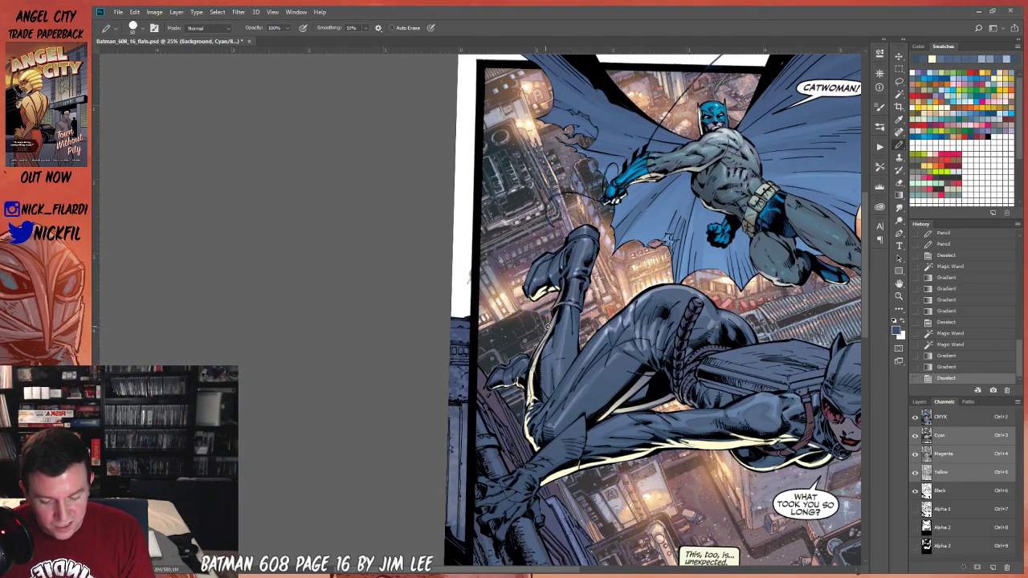
left_click(546, 340)
left_click(544, 342)
left_click(543, 344)
left_click(533, 378, "alt")
left_click(551, 331)
left_click(554, 306)
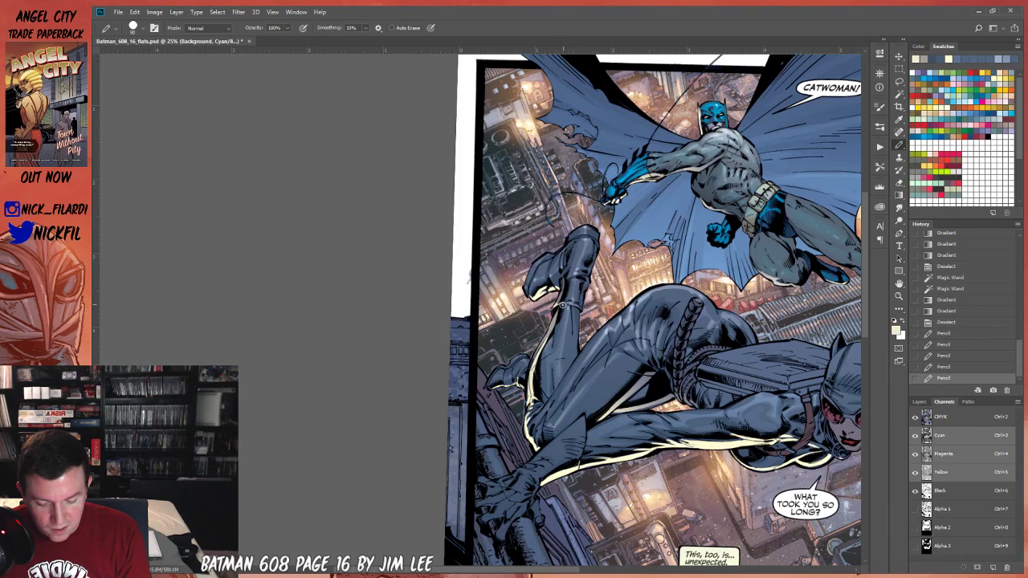
left_click(554, 307)
left_click(554, 310)
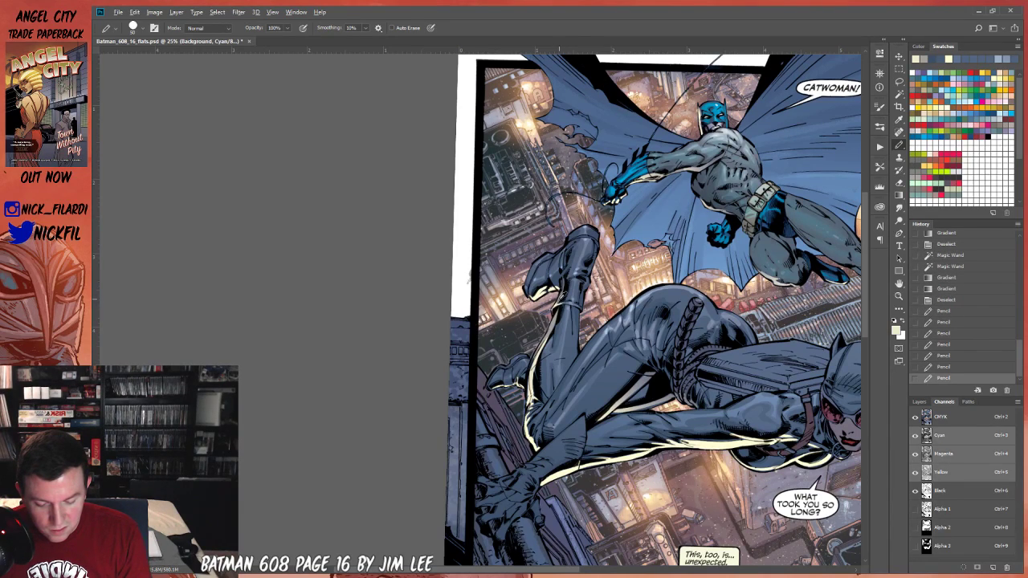
left_click(557, 306)
left_click(560, 305)
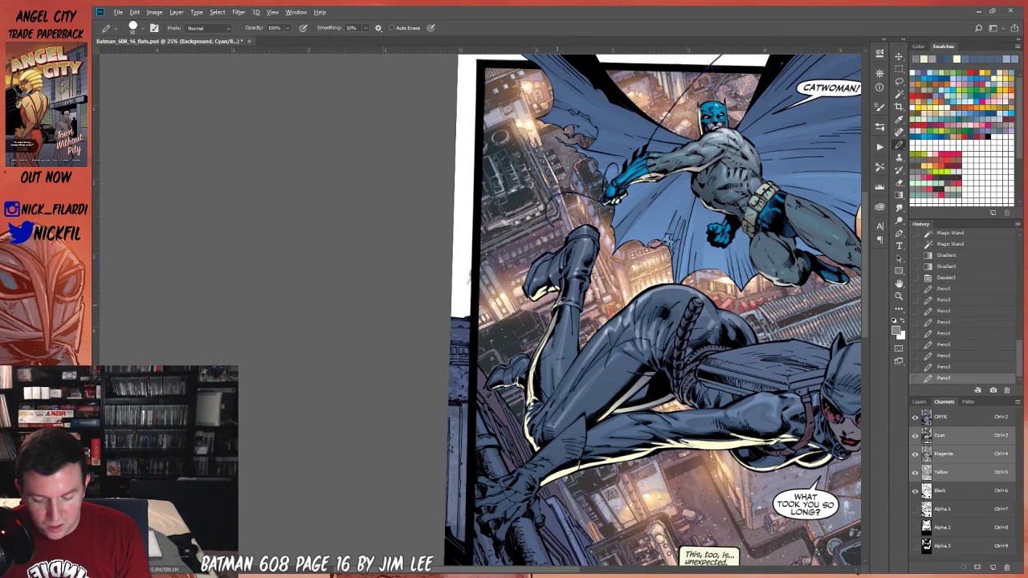
Touch up the edge of Catwoman's raised boot with small pencil dabs in sampled blue and pale yellow, using 50% opacity for blending.
left_click(597, 399, "alt")
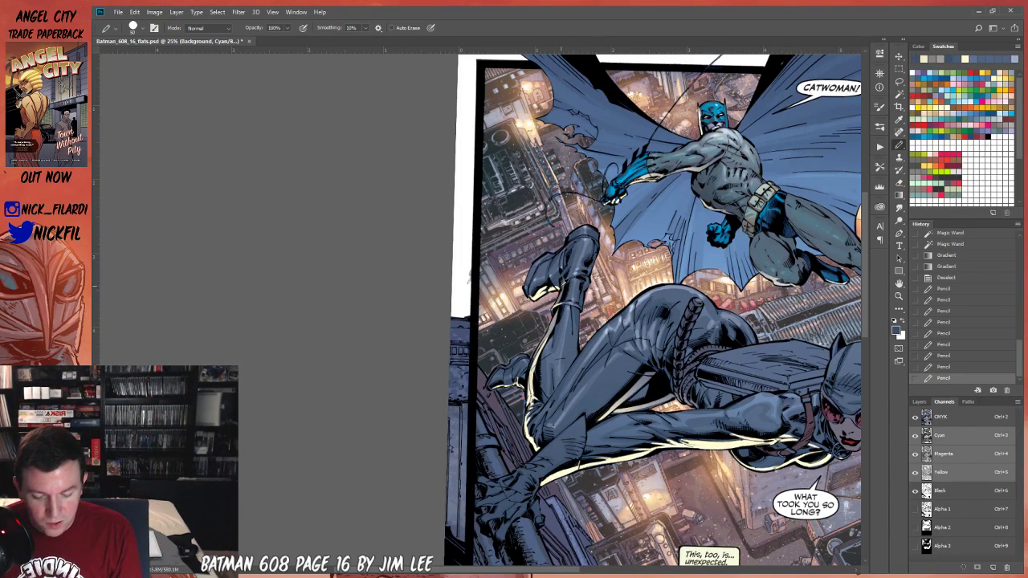
left_click(553, 286, "alt")
key("5")
left_click_drag(558, 287, 553, 286)
left_click(555, 280, "alt")
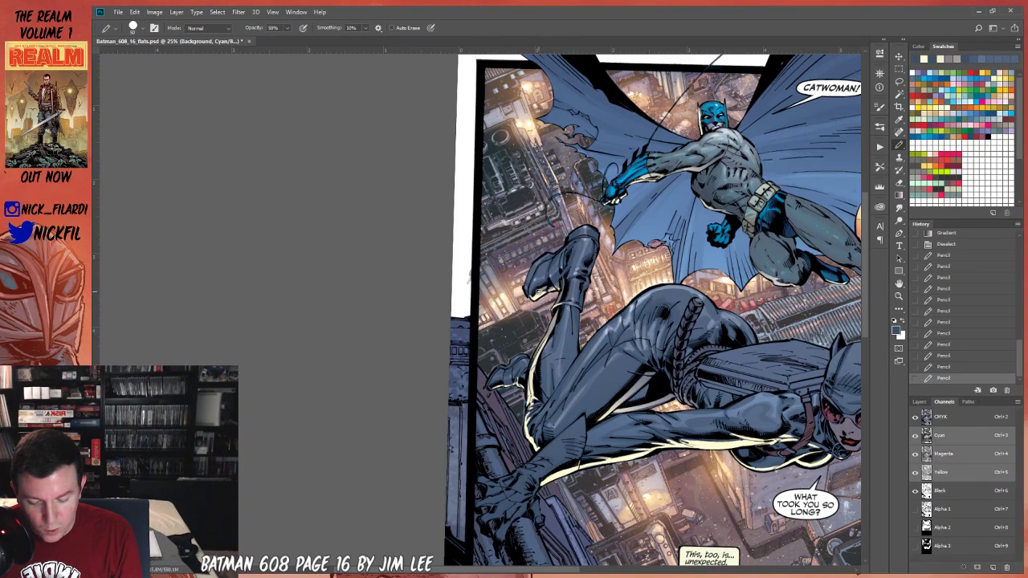
left_click_drag(553, 287, 556, 285)
left_click(559, 285, "alt")
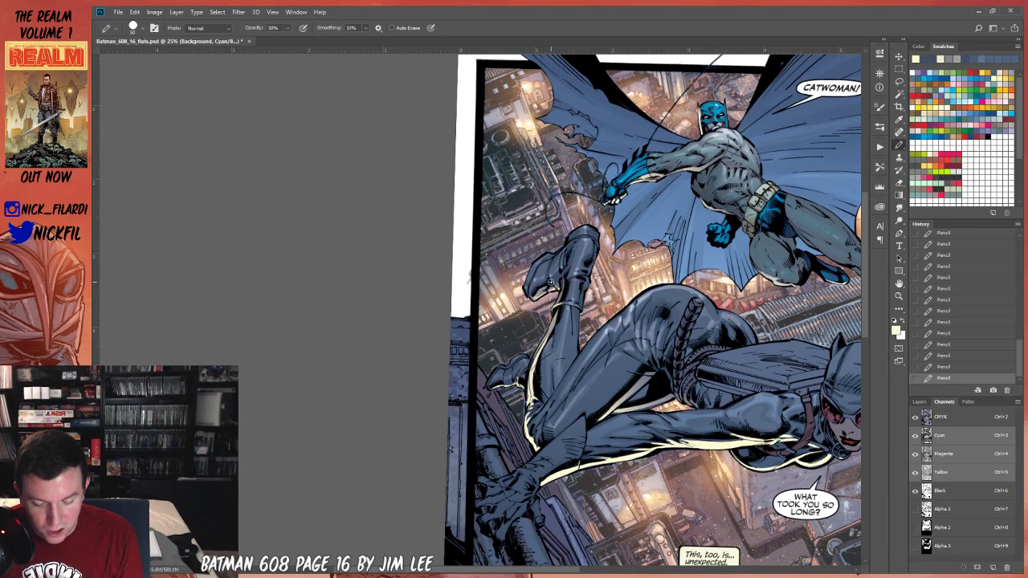
left_click_drag(543, 288, 545, 287)
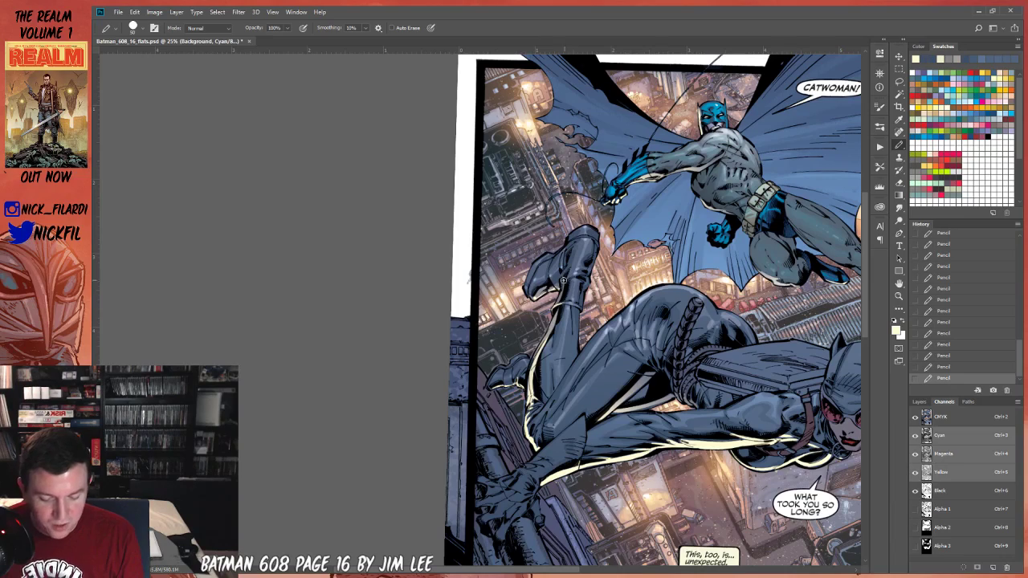
Sample the blue on Catwoman's raised lower leg and set the pencil's blending mode to Screen.
key("space")
left_click_drag(695, 437, 583, 405)
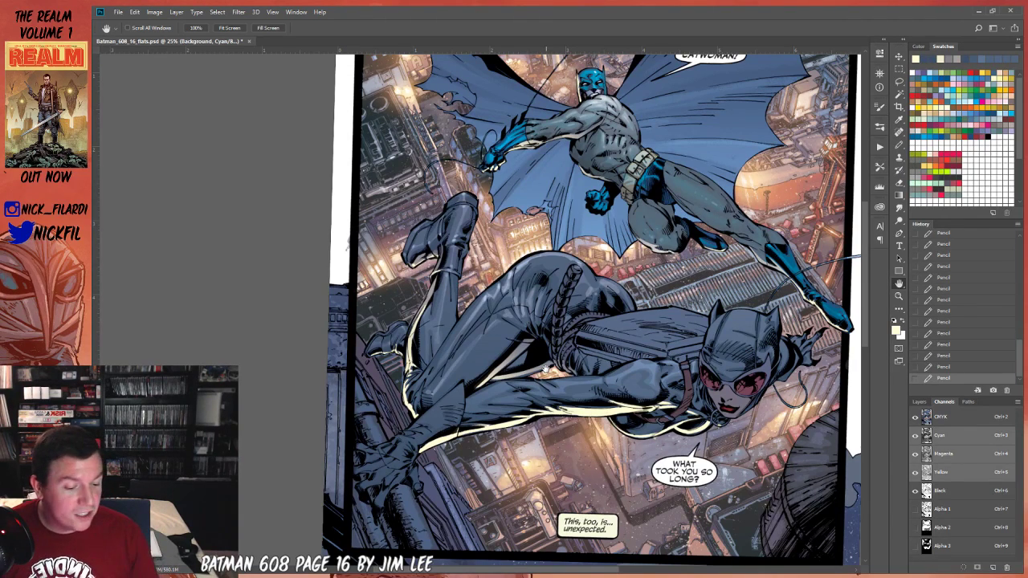
left_click_drag(545, 369, 648, 371)
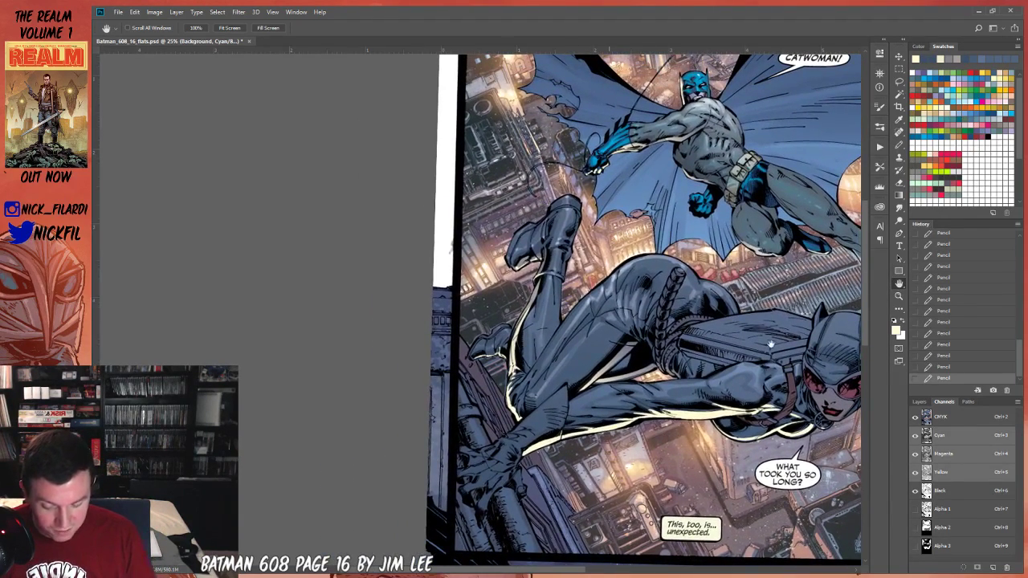
key("b")
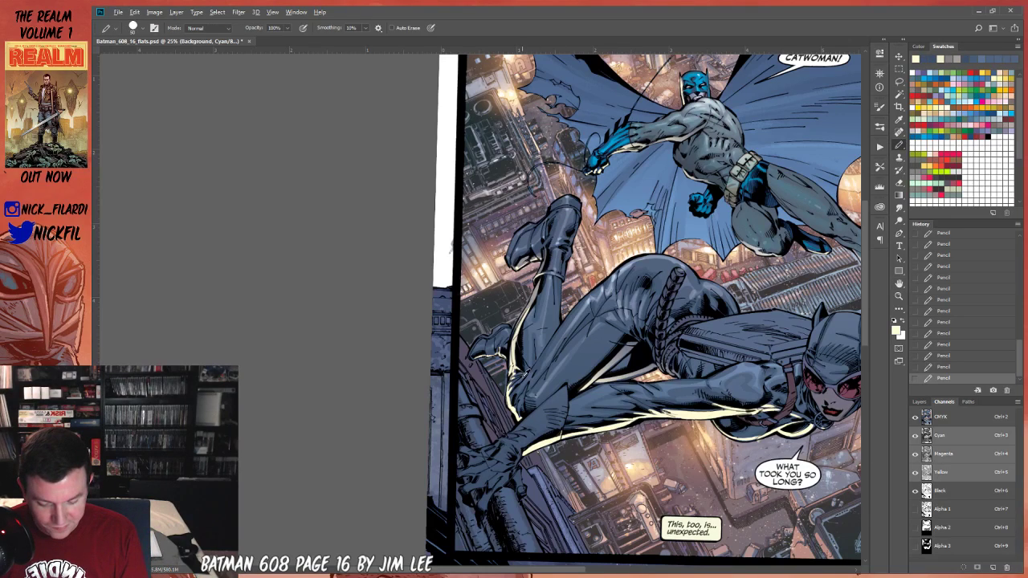
left_click(564, 316, "alt")
left_click(207, 27)
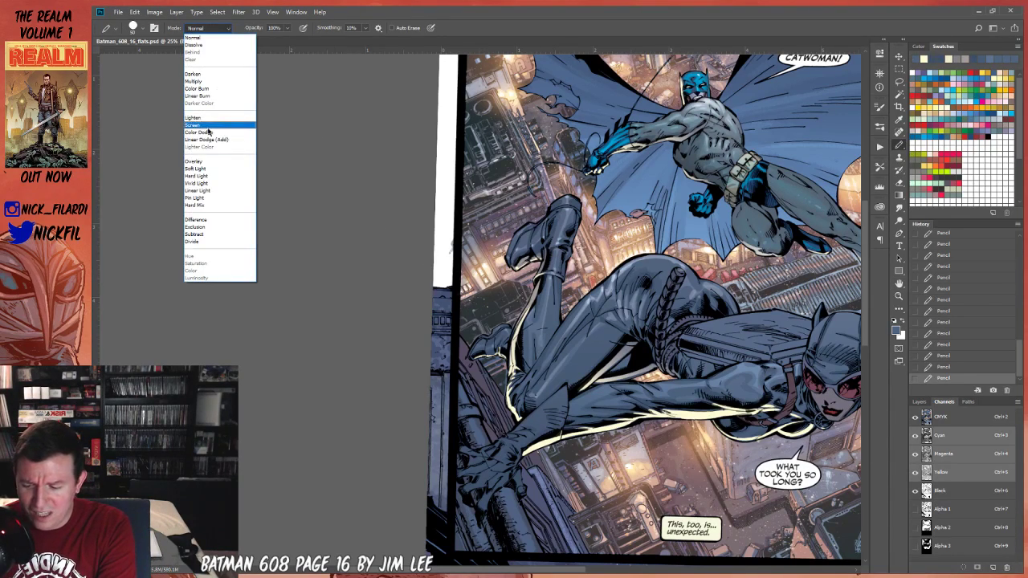
left_click(214, 123)
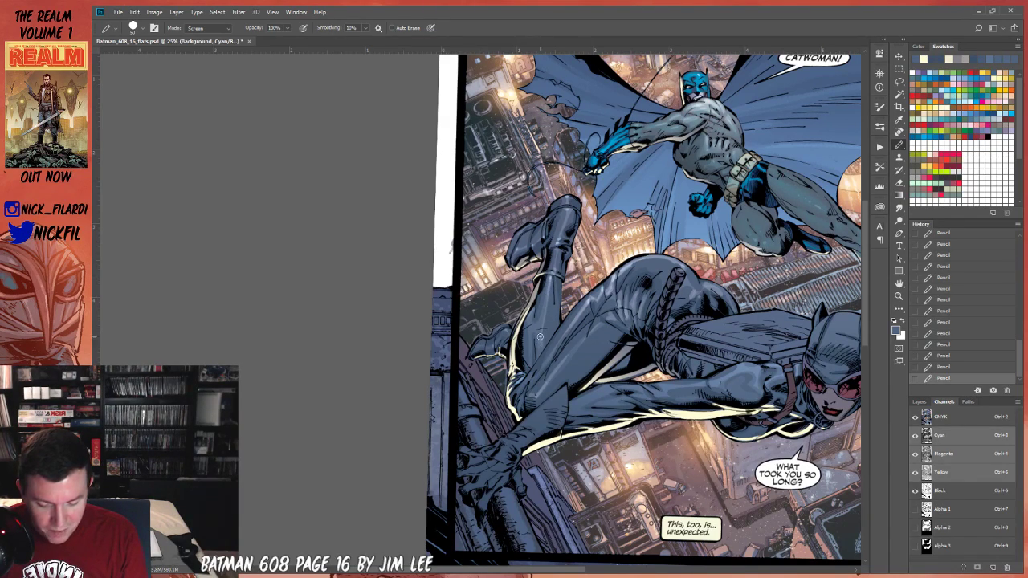
Lasso highlight shapes along Catwoman's hips and thigh, adding and trimming areas of the selection.
key("l")
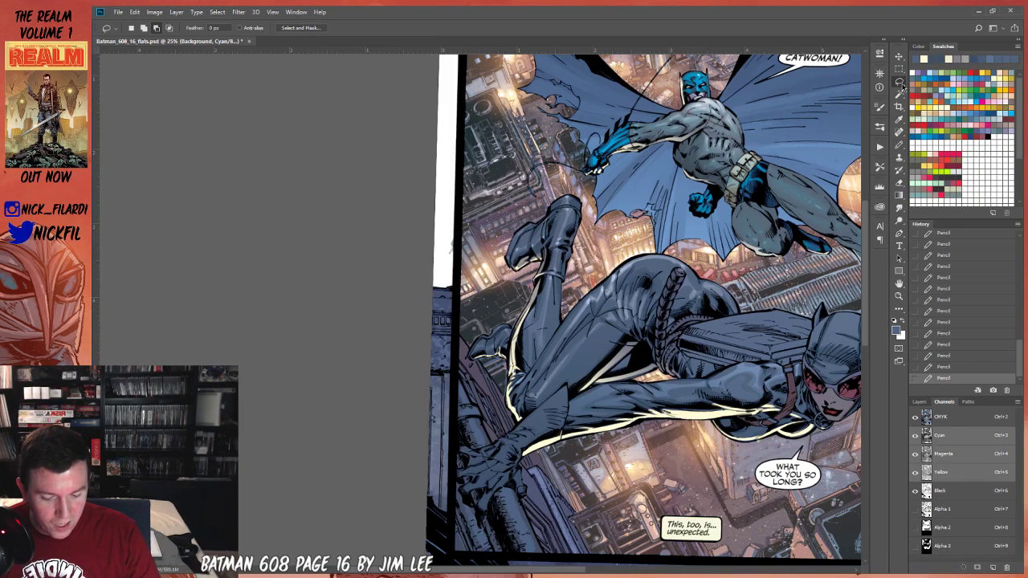
double_click(899, 283)
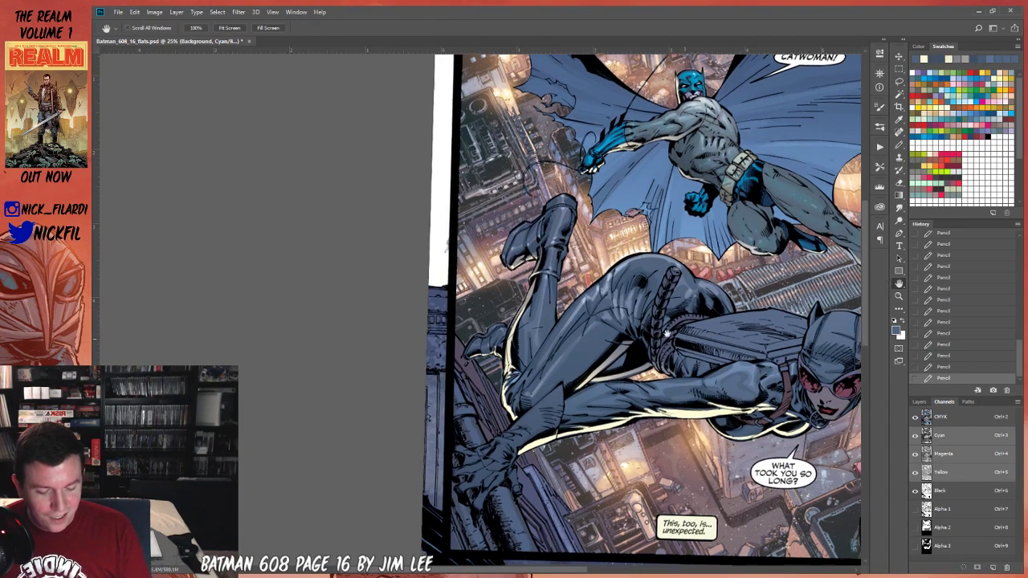
left_click(898, 83)
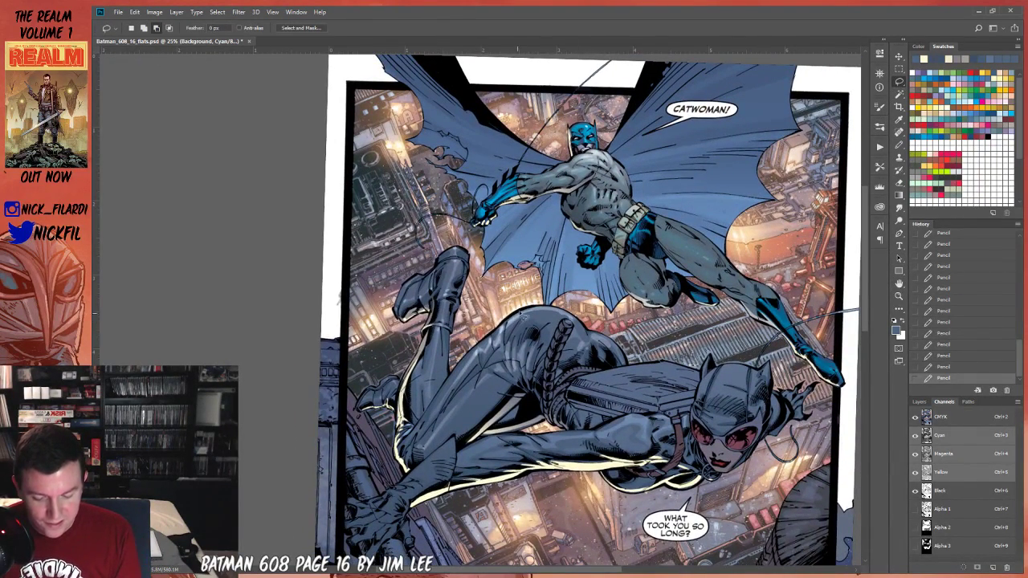
mouse_move(475, 357)
left_mouse_down()
mouse_move(424, 442)
mouse_move(482, 362)
mouse_move(458, 395)
mouse_move(506, 351)
mouse_move(505, 363)
mouse_move(508, 337)
mouse_move(525, 322)
mouse_move(514, 354)
mouse_move(519, 341)
mouse_move(548, 346)
mouse_move(538, 376)
mouse_move(573, 322)
mouse_move(546, 310)
mouse_move(522, 315)
left_mouse_up()
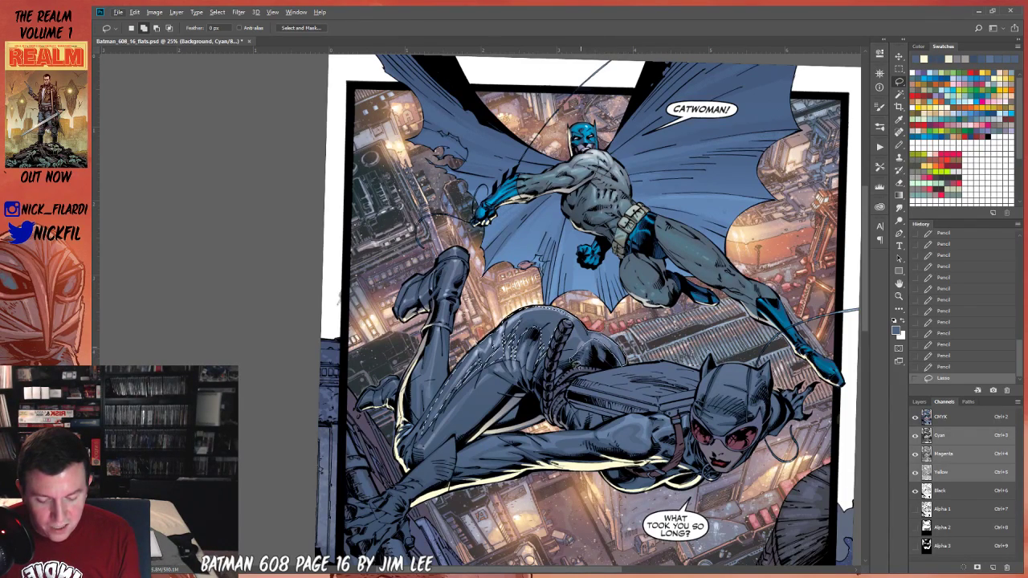
left_click_drag(457, 385, 427, 422)
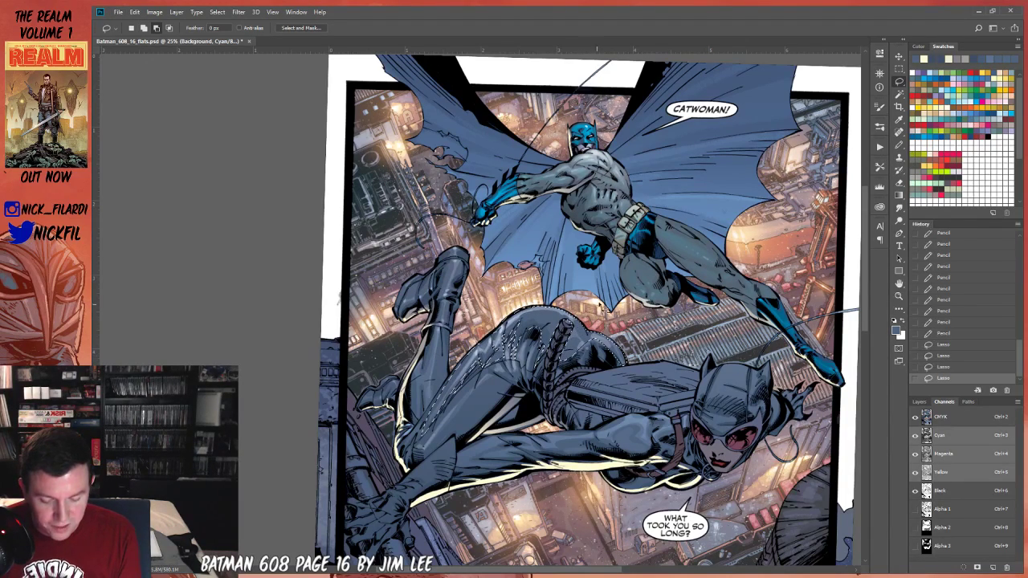
Lighten the selected hip and thigh shapes with sampled-blue gradients in Screen mode, and deselect.
left_click(898, 195)
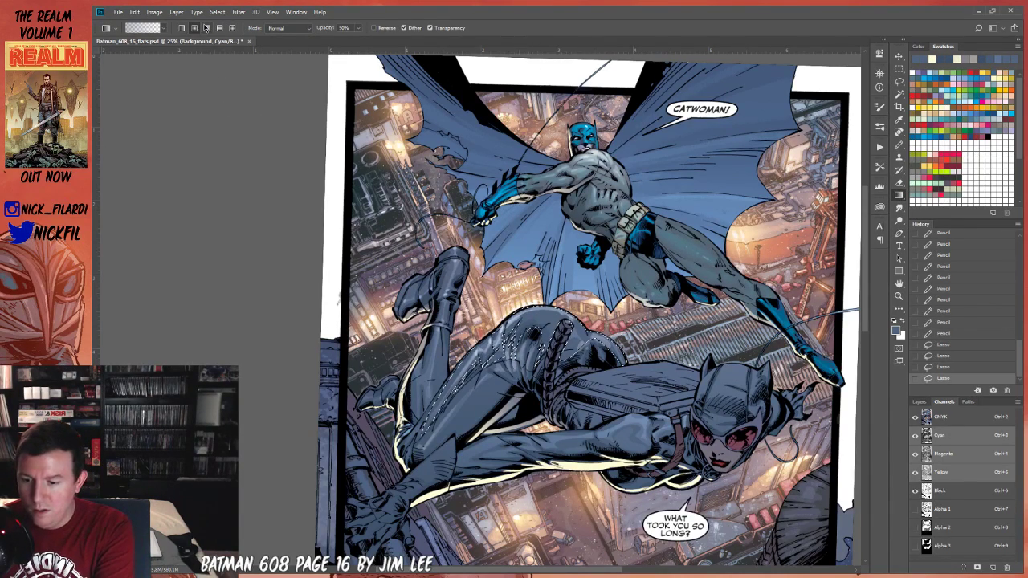
left_click(291, 30)
left_click(289, 112)
left_click_drag(513, 348, 558, 318)
mouse_move(510, 353)
left_mouse_down()
mouse_move(536, 280)
mouse_move(544, 337)
left_mouse_up()
left_click_drag(475, 367, 539, 337)
left_click_drag(496, 408, 512, 344)
key("ctrl+d")
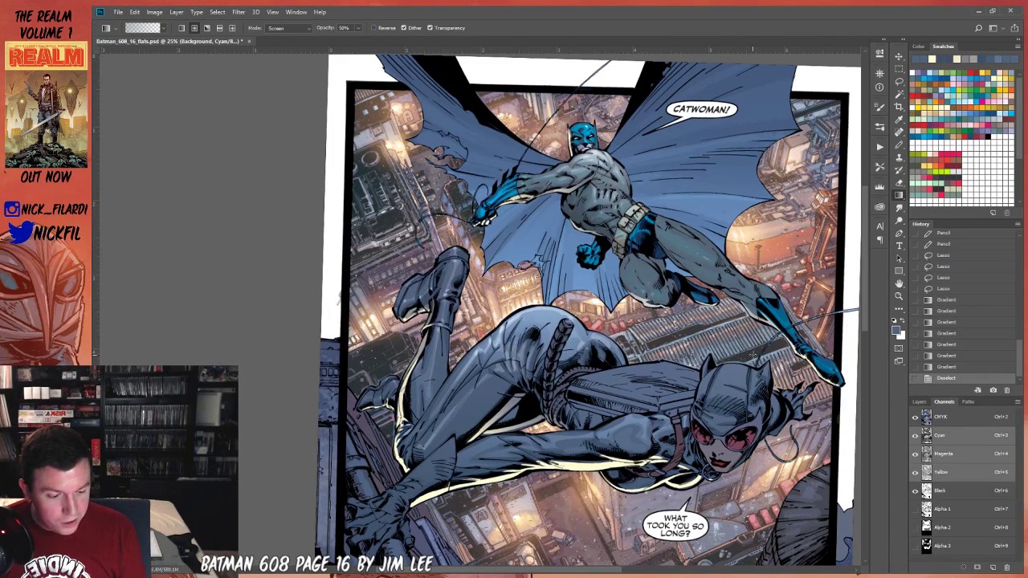
Paint highlight strokes along Catwoman's upper thigh and hip with the pencil in Normal mode, using sampled lighter blues.
left_click(898, 145)
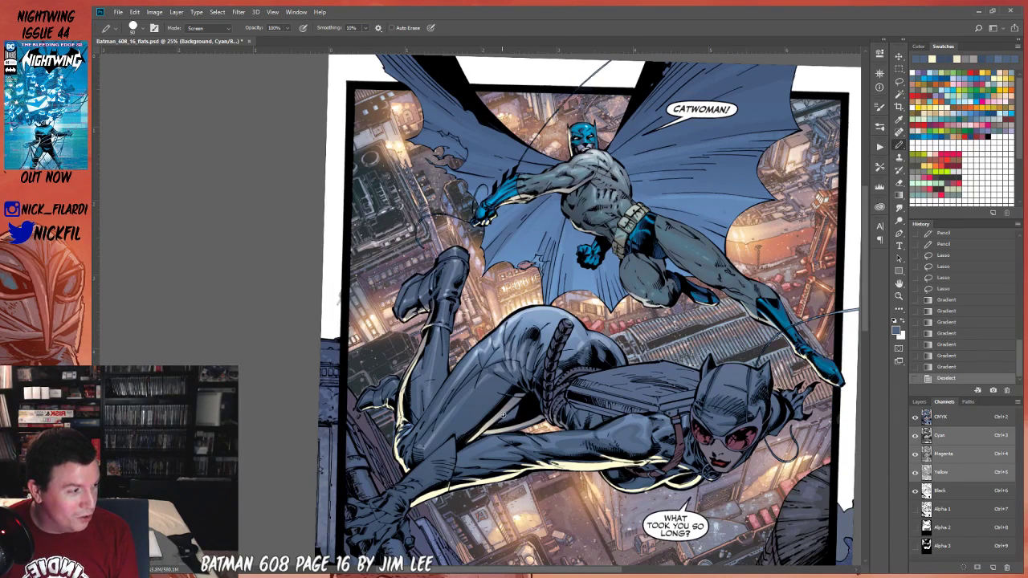
left_click(494, 344, "alt")
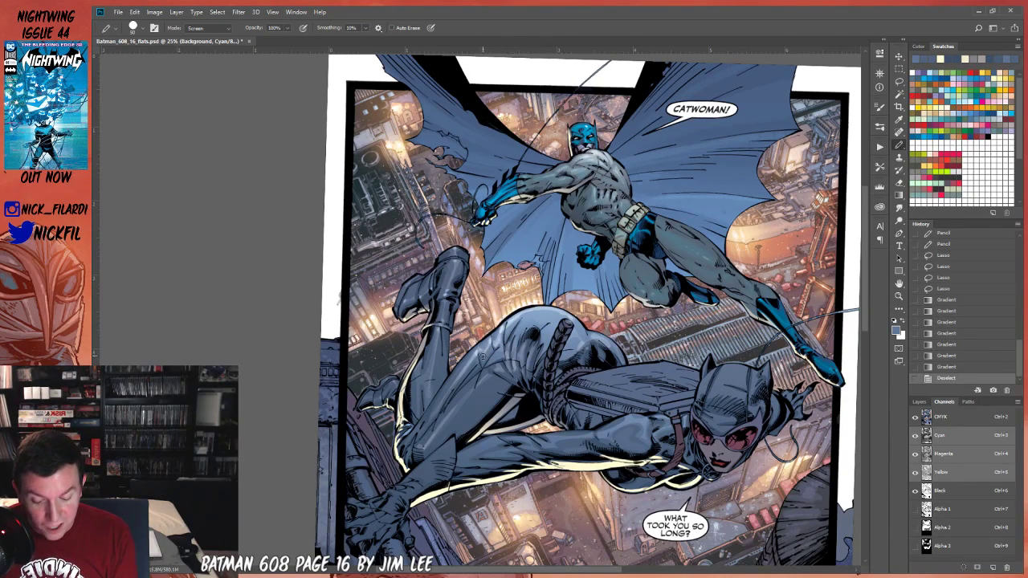
left_click(207, 28)
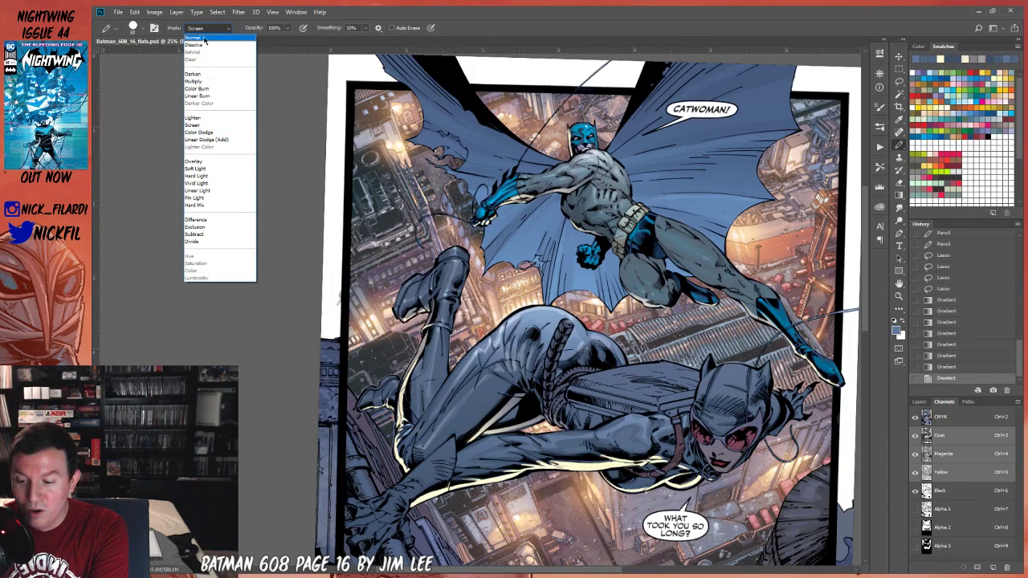
left_click(201, 34)
mouse_move(486, 349)
left_mouse_down()
mouse_move(502, 340)
mouse_move(491, 358)
mouse_move(523, 318)
mouse_move(508, 320)
left_mouse_up()
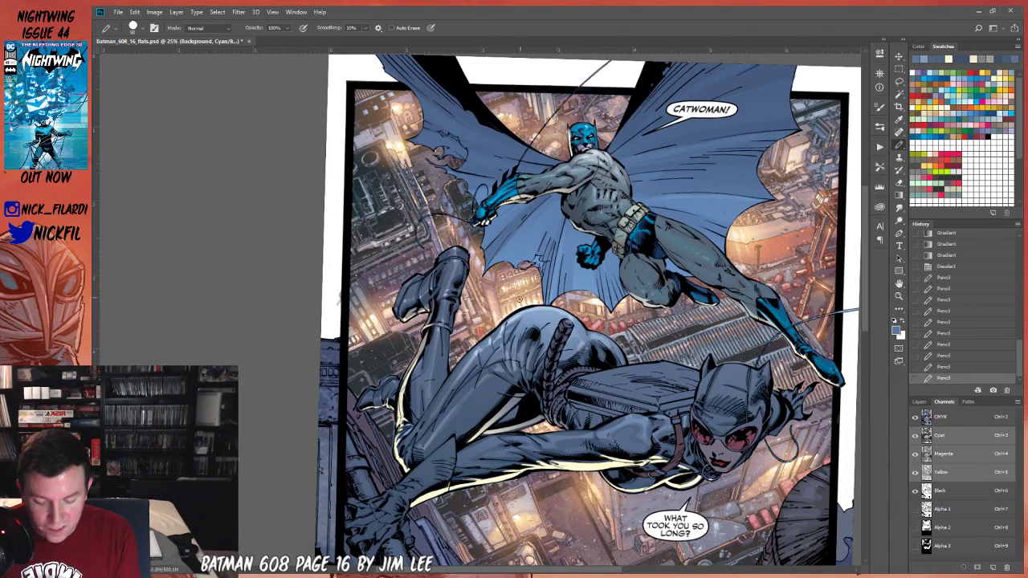
left_click_drag(464, 364, 481, 342)
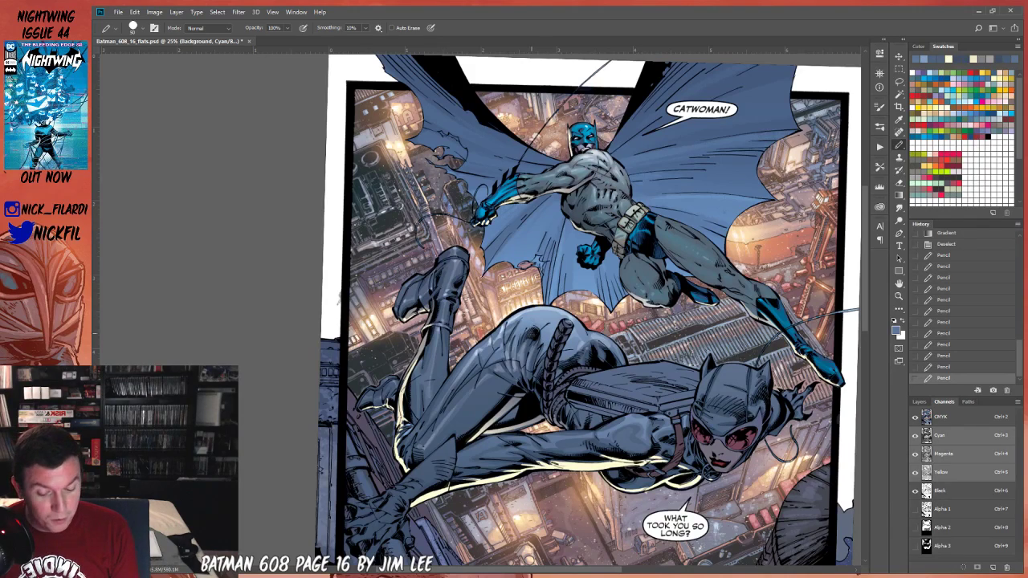
left_click(525, 312, "alt")
left_click_drag(524, 319, 555, 314)
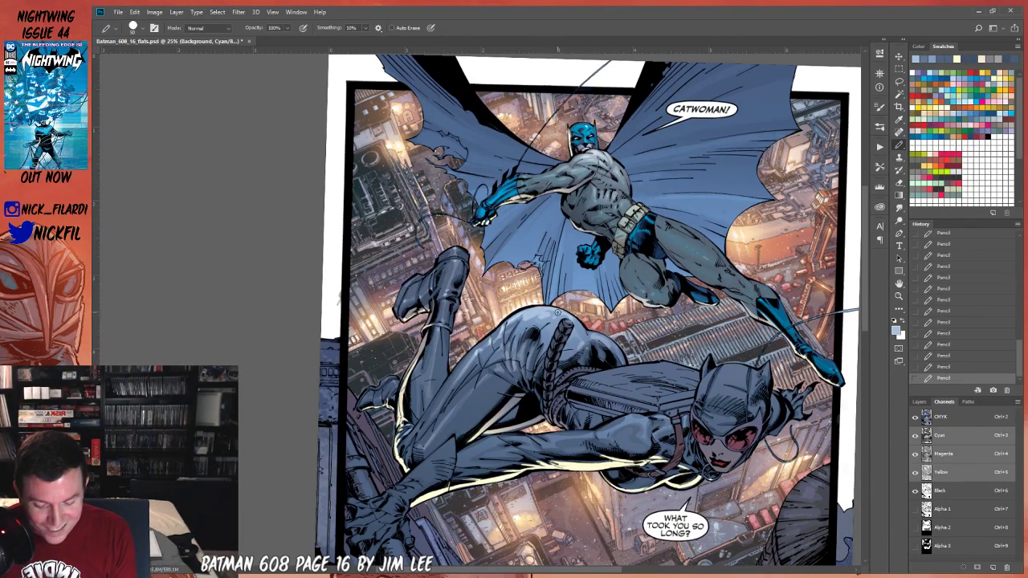
Check the highlights on Catwoman's hips and thigh against the whole panel.
key("space")
left_click_drag(644, 445, 528, 373)
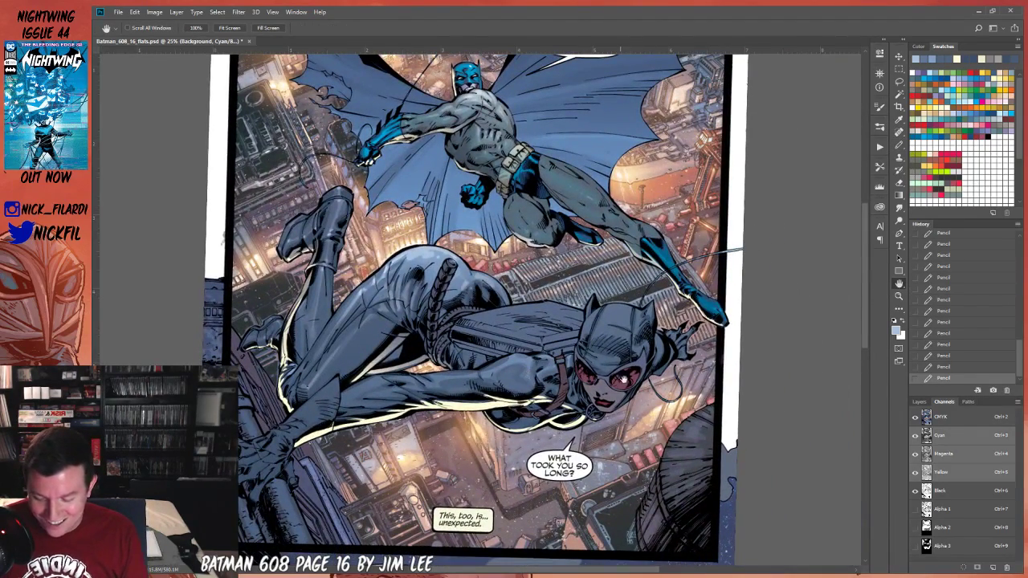
left_click(898, 144)
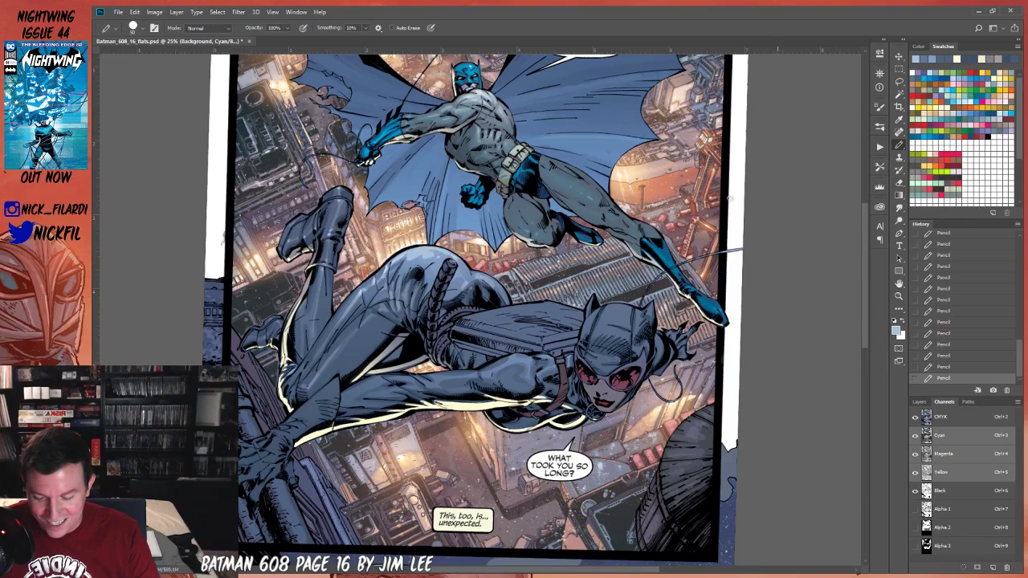
left_click(391, 301, "alt")
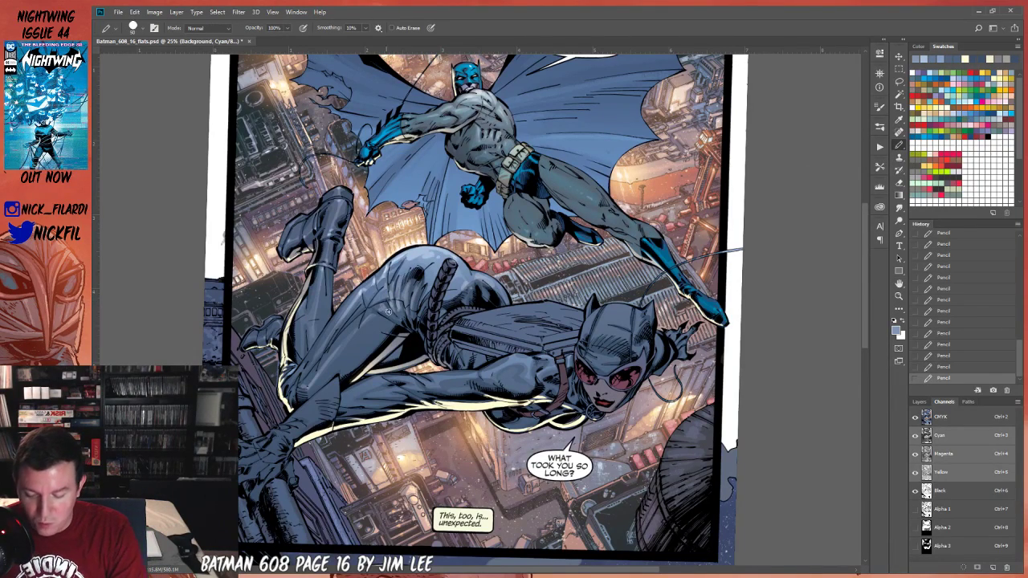
key("z")
left_click(531, 415, "alt")
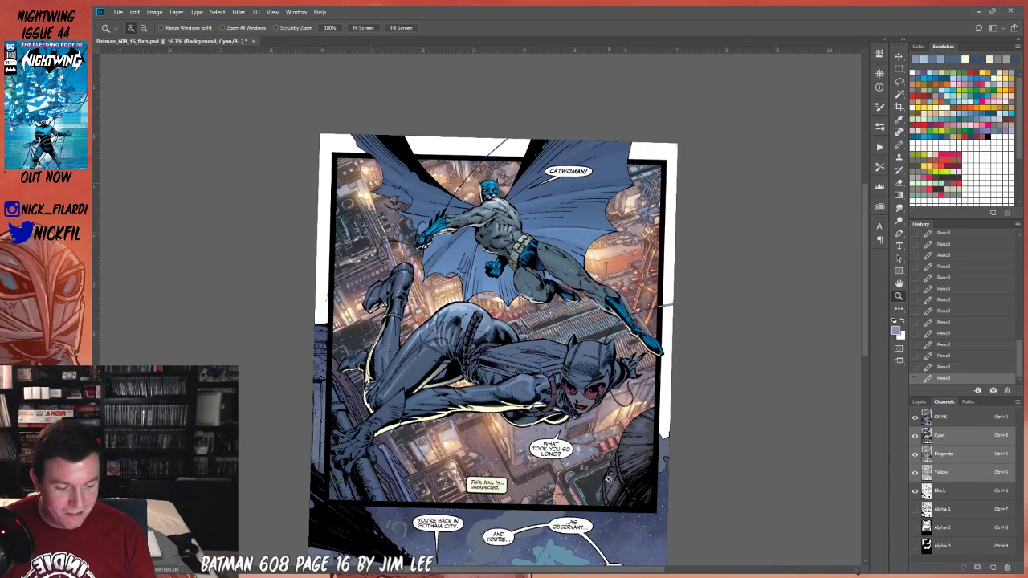
key("h")
left_click_drag(665, 391, 702, 407)
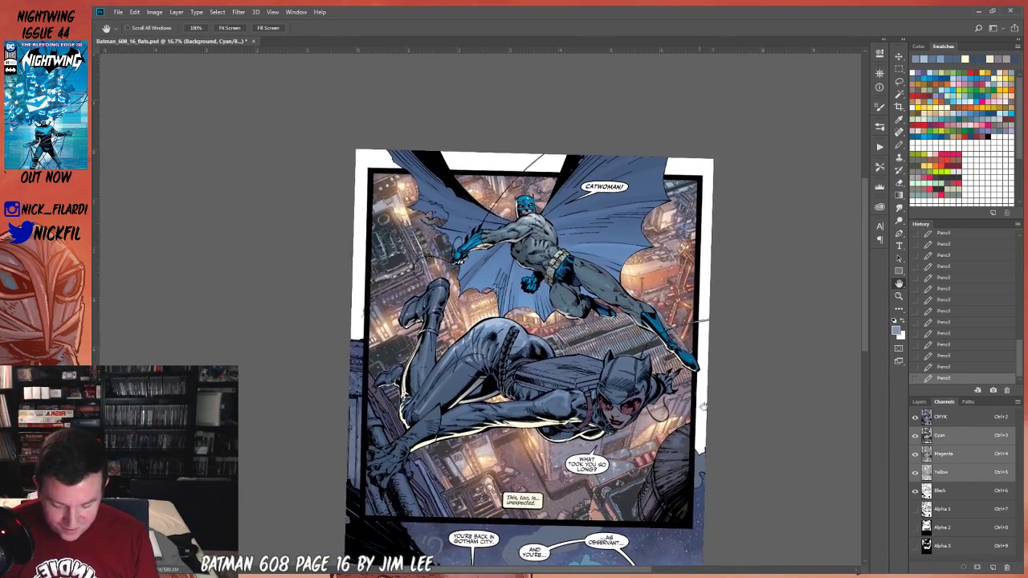
left_click(898, 297)
left_click(567, 374)
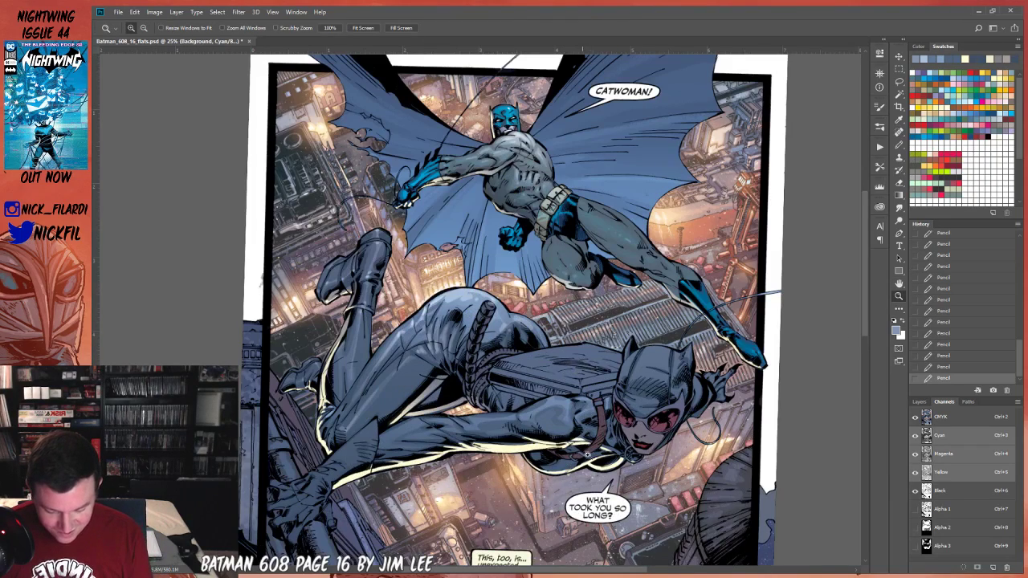
Select the rim light under Catwoman's outstretched arm with a contiguous Magic Wand, fade it with sampled-blue gradients in Normal mode, and deselect.
left_click(898, 282)
left_click_drag(411, 465, 484, 396)
key("w")
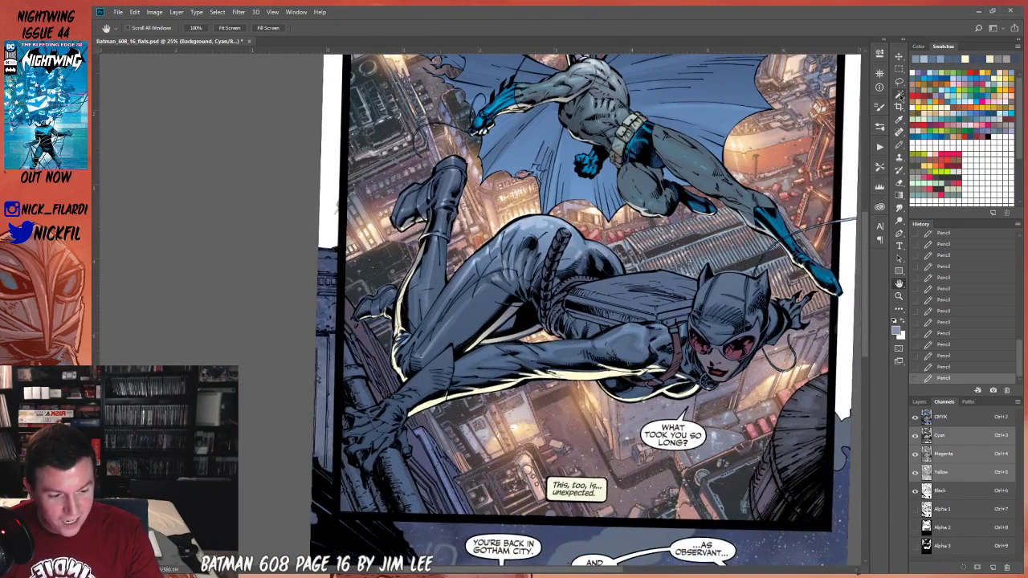
left_click(485, 395)
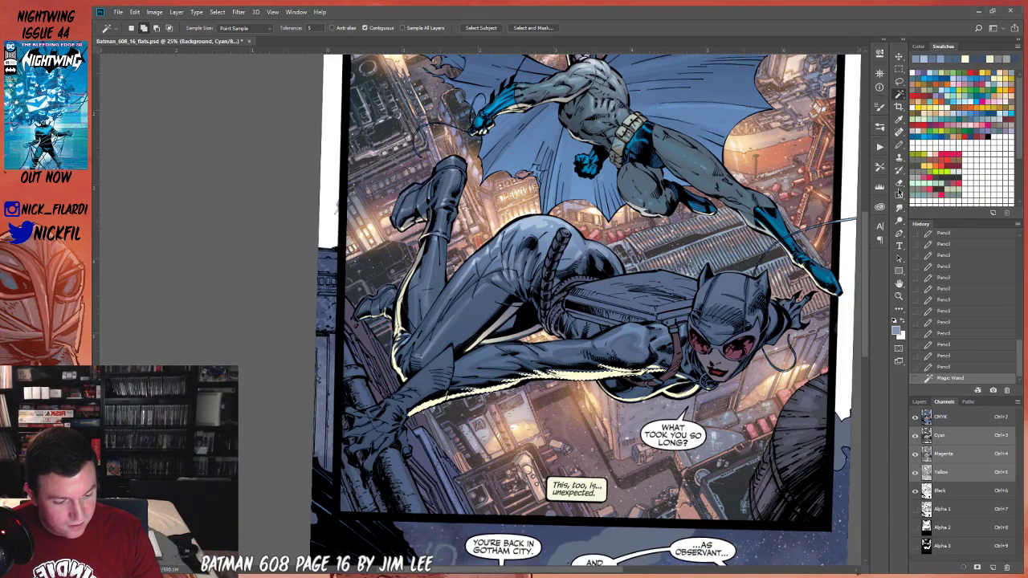
left_click(899, 195)
left_click(610, 352, "alt")
left_click_drag(618, 371, 647, 382)
left_click(286, 28)
left_click(274, 37)
left_click_drag(606, 368, 522, 376)
left_click_drag(606, 367, 411, 409)
key("ctrl+d")
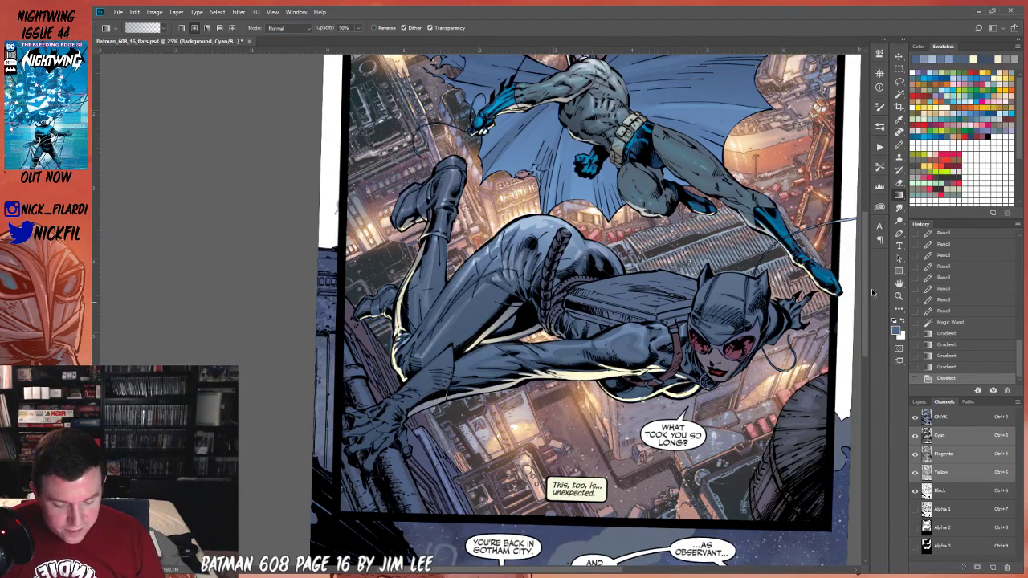
Lasso highlight shapes on the top of Catwoman's cowl, lighten them with blue gradients in Screen mode, and deselect.
left_click(898, 81)
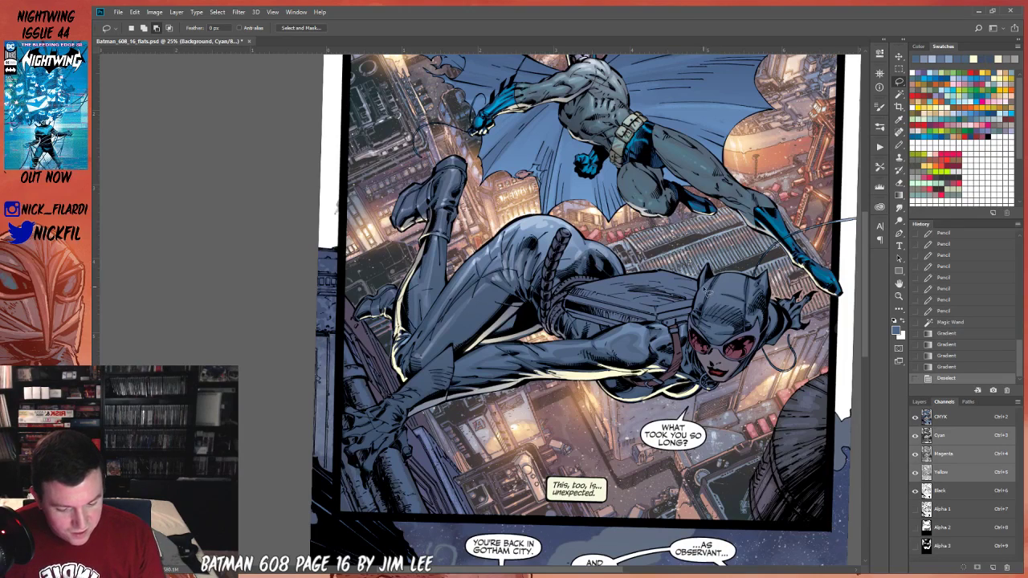
mouse_move(700, 294)
left_mouse_down()
mouse_move(697, 318)
mouse_move(760, 315)
mouse_move(748, 281)
mouse_move(711, 275)
mouse_move(697, 298)
mouse_move(753, 317)
mouse_move(777, 267)
mouse_move(732, 307)
left_mouse_up()
key("g")
left_click(288, 28)
left_click(272, 118)
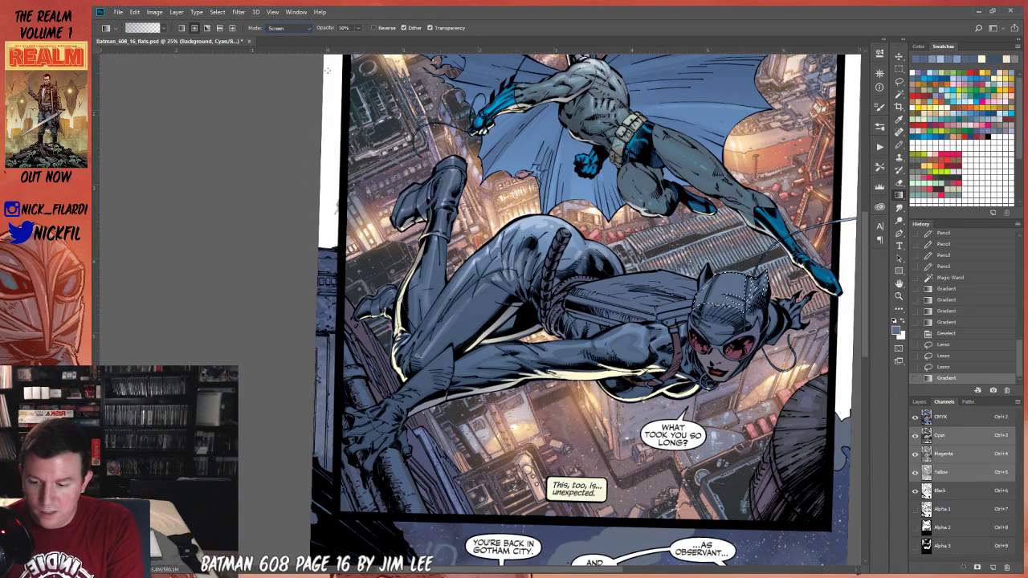
mouse_move(721, 325)
left_mouse_down()
mouse_move(727, 301)
mouse_move(757, 308)
left_mouse_up()
key("ctrl+d")
key("ctrl+z")
key("ctrl+d")
Lasso a small highlight on the cowl's brow above the goggles, lighten it with Screen-mode gradients, and deselect.
left_click(899, 80)
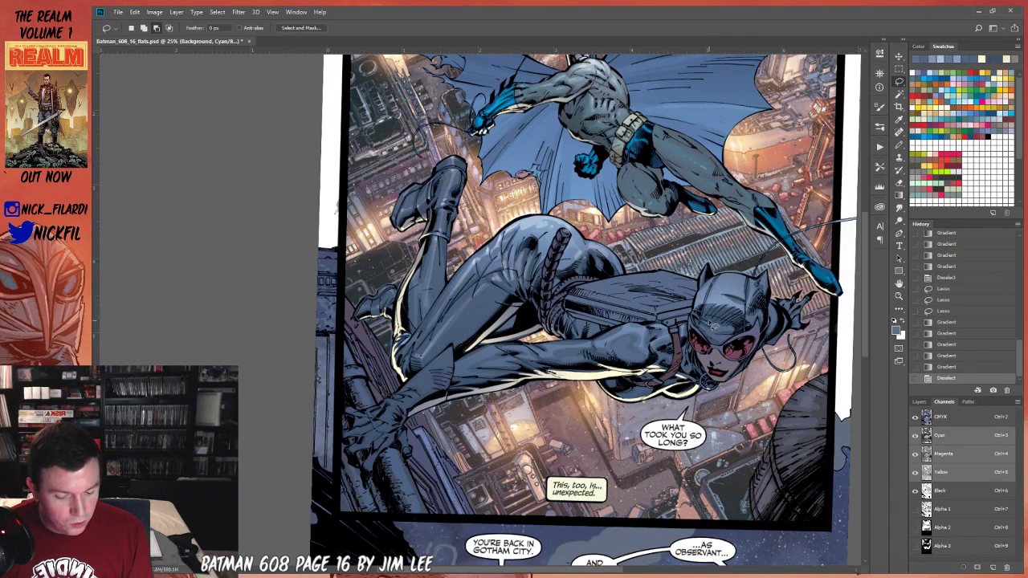
mouse_move(703, 329)
left_mouse_down()
mouse_move(726, 351)
mouse_move(737, 338)
mouse_move(713, 333)
left_mouse_up()
left_click(900, 195)
key("ctrl+d")
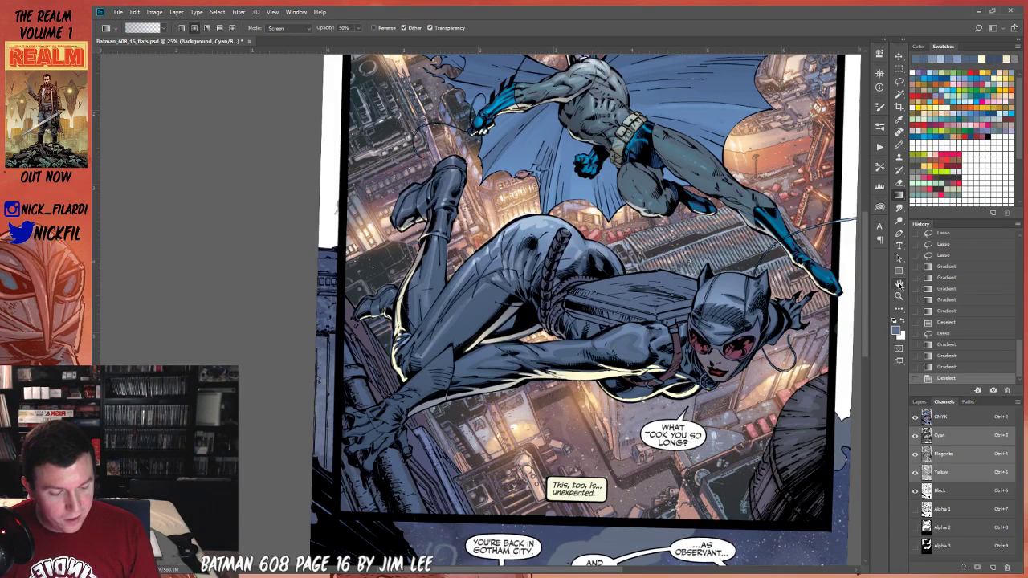
Paint small highlights along the strands of Catwoman's coiled whip with the Pencil in Screen mode.
key("h")
left_click_drag(758, 381, 670, 395)
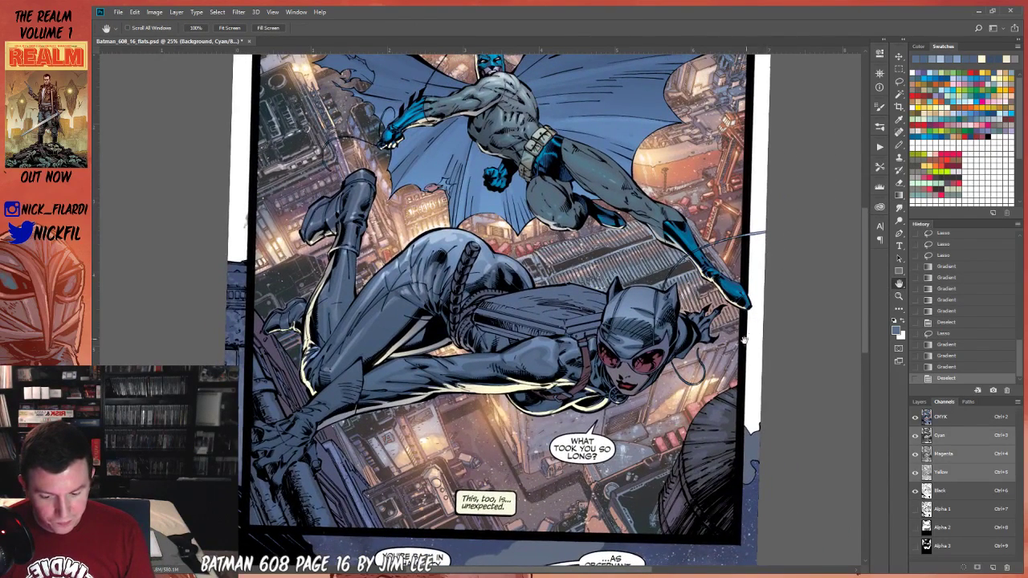
left_click(899, 81)
left_click(898, 144)
left_click(205, 32)
left_click(209, 123)
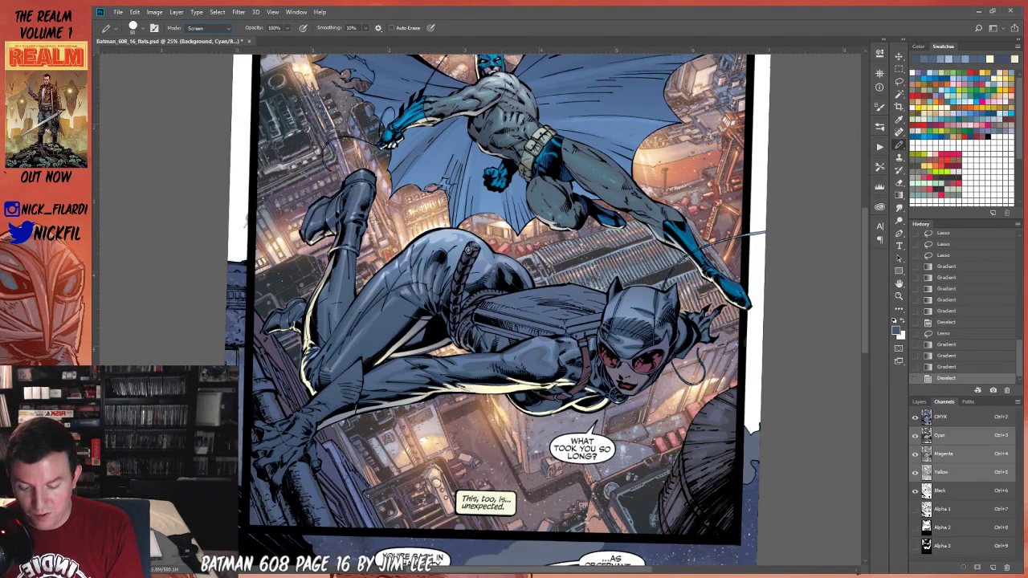
left_click_drag(462, 265, 473, 253)
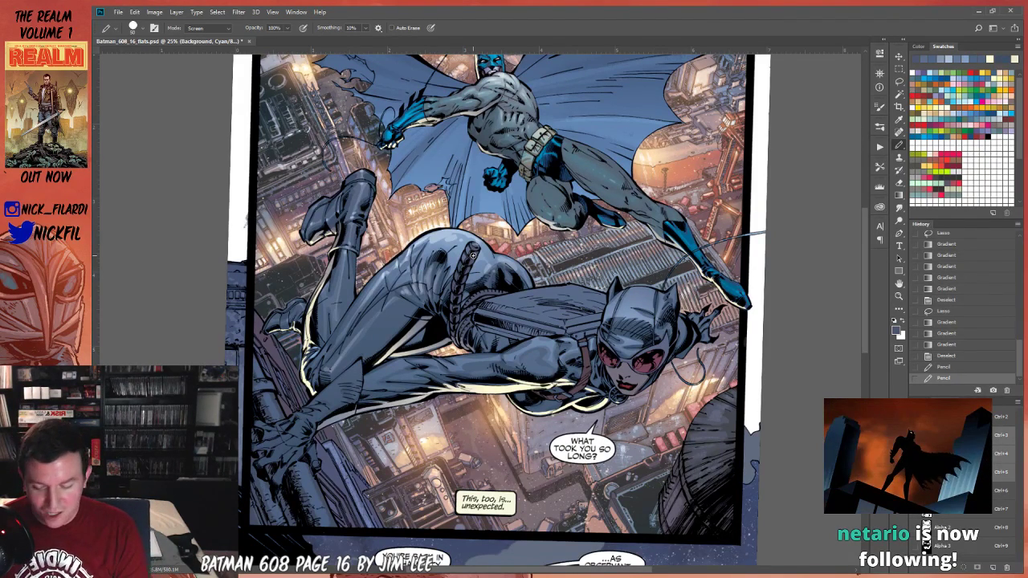
left_click(467, 255)
left_click(464, 265)
left_click(462, 274)
left_click(455, 283)
left_click(454, 294)
left_click(451, 299)
left_click(453, 288)
left_click(457, 276)
left_click(461, 265)
left_click(469, 254)
left_click(453, 307)
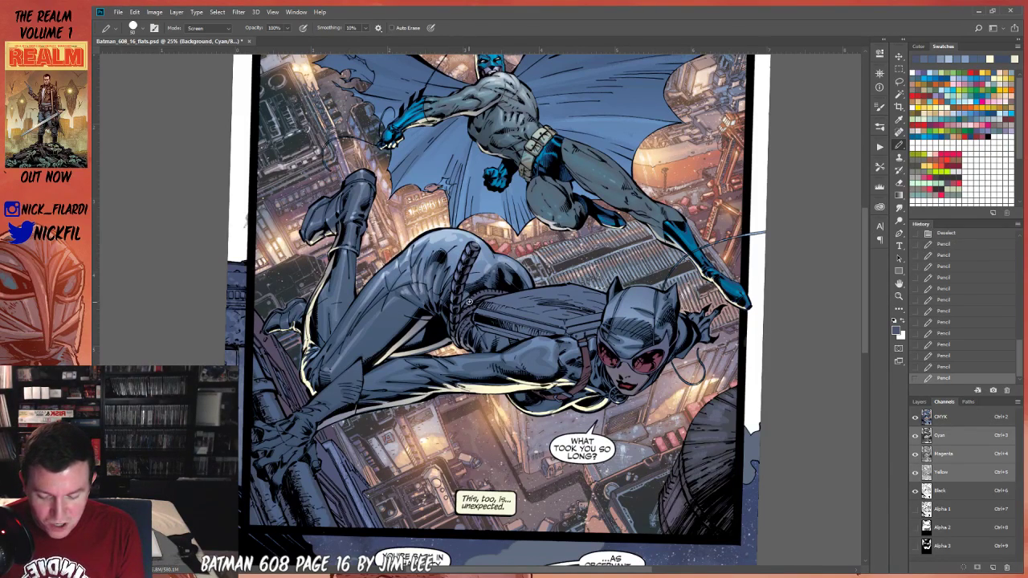
left_click(469, 302)
Sample a lighter blue from Catwoman's cowl and add brighter Screen-mode Pencil highlights down the length of the whip.
left_click(209, 28)
left_click(210, 32)
left_click(634, 312)
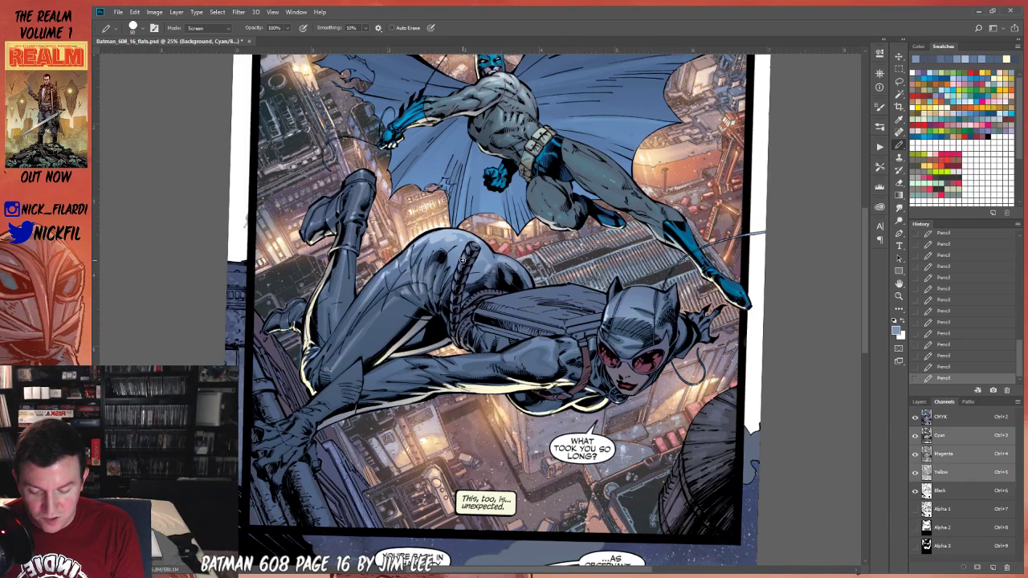
left_click_drag(464, 250, 450, 319)
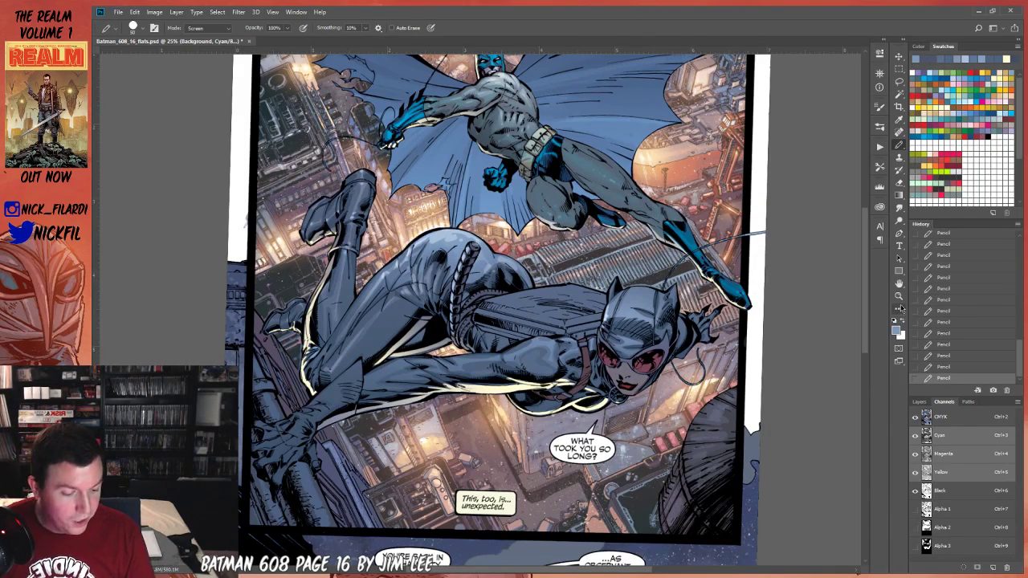
left_click(898, 283)
left_click_drag(522, 416, 527, 375)
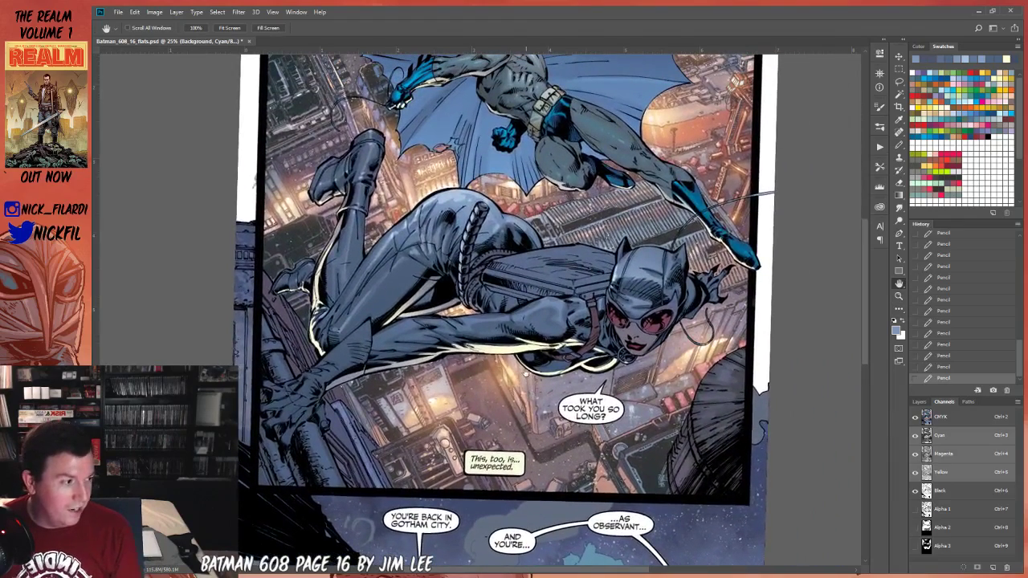
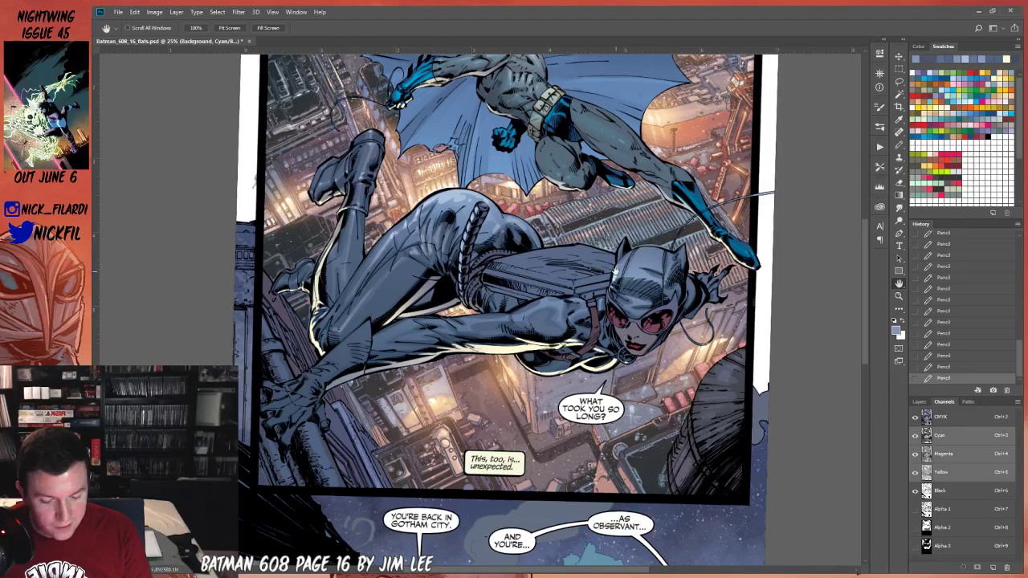
Select the frame of Catwoman's goggles with a contiguous Magic Wand and erase it back to history.
key("b")
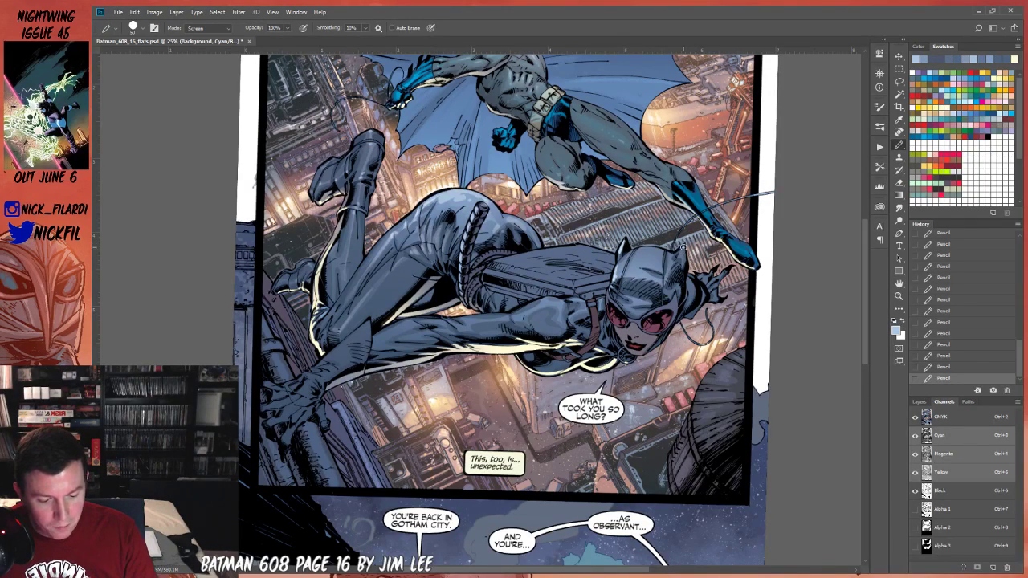
key("w")
left_click(666, 304)
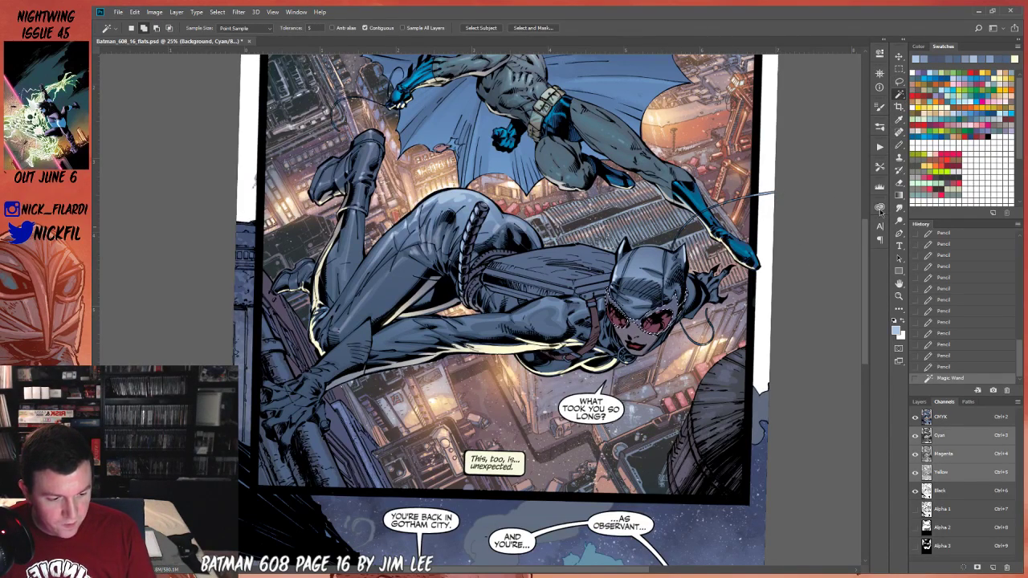
key("e")
mouse_move(666, 293)
left_mouse_down()
mouse_move(630, 321)
mouse_move(698, 285)
left_mouse_up()
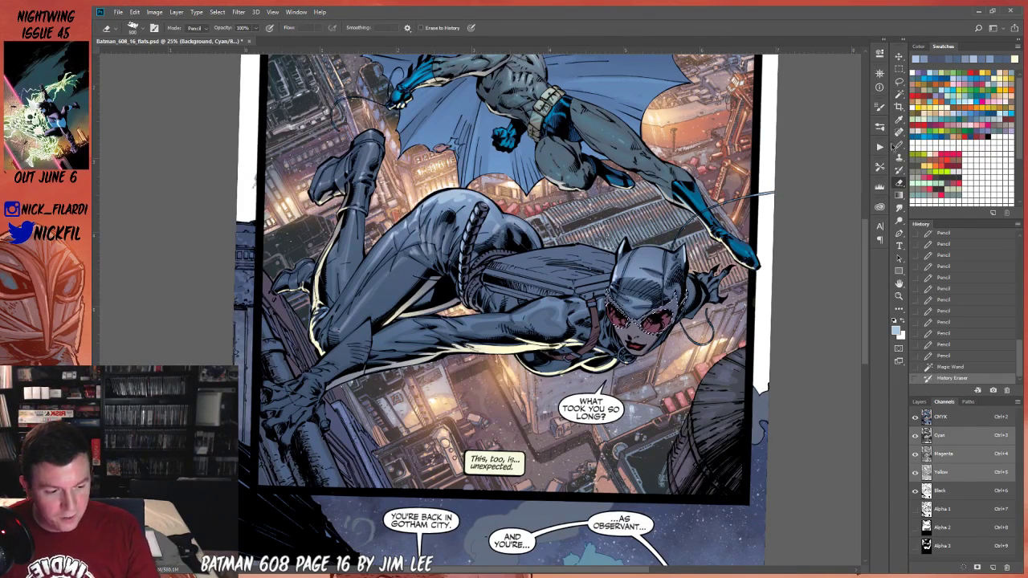
Lighten the selected goggle frame with sampled-blue gradients in Screen mode at 100% opacity.
key("b")
key("g")
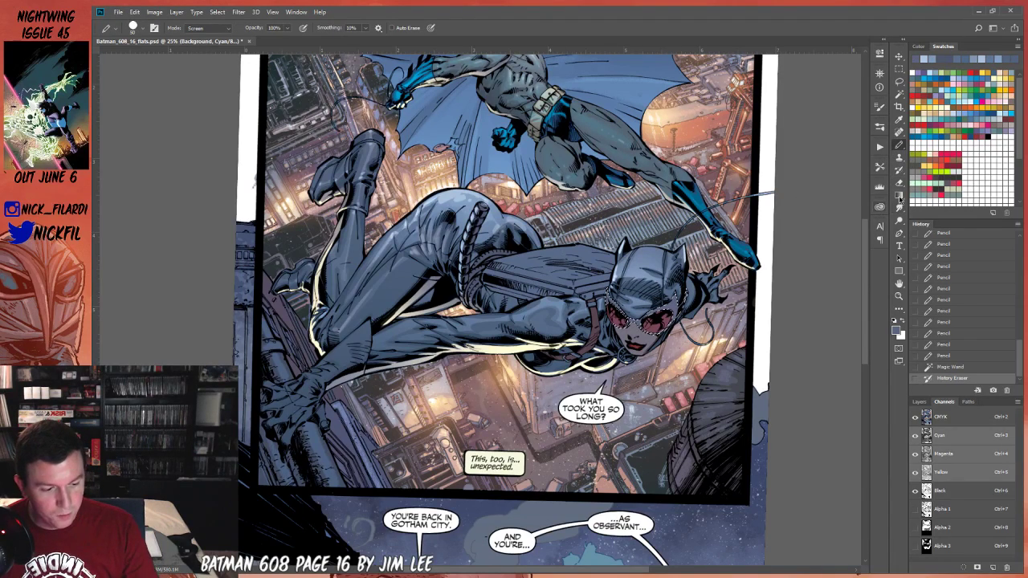
mouse_move(660, 320)
left_mouse_down()
mouse_move(652, 303)
mouse_move(670, 312)
mouse_move(618, 309)
mouse_move(668, 311)
mouse_move(643, 319)
left_mouse_up()
key("0")
left_click_drag(613, 321, 620, 313)
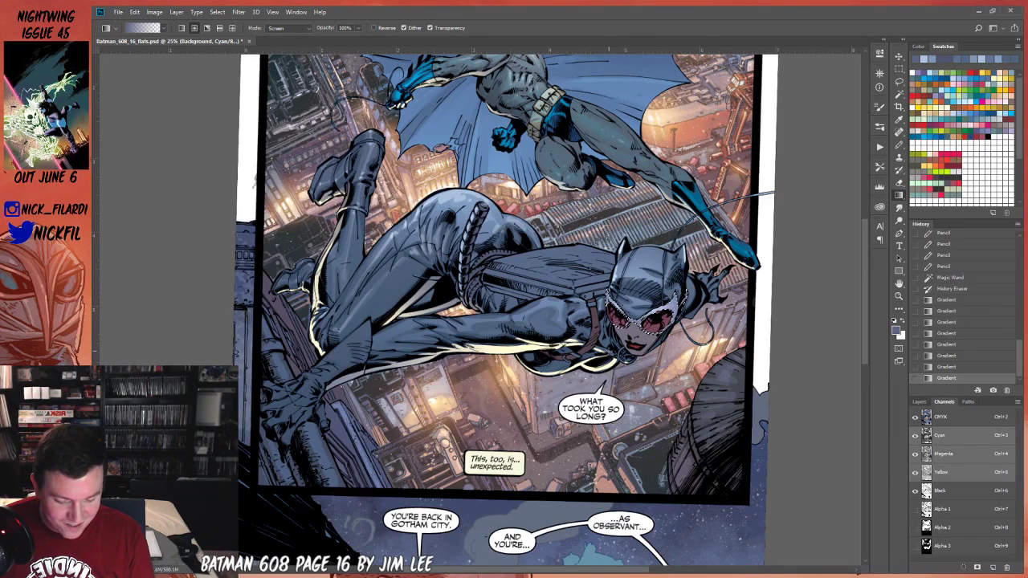
Paint white Pencil highlights in Screen mode around the selected goggle frame, and deselect.
left_click(899, 146)
left_click(933, 142)
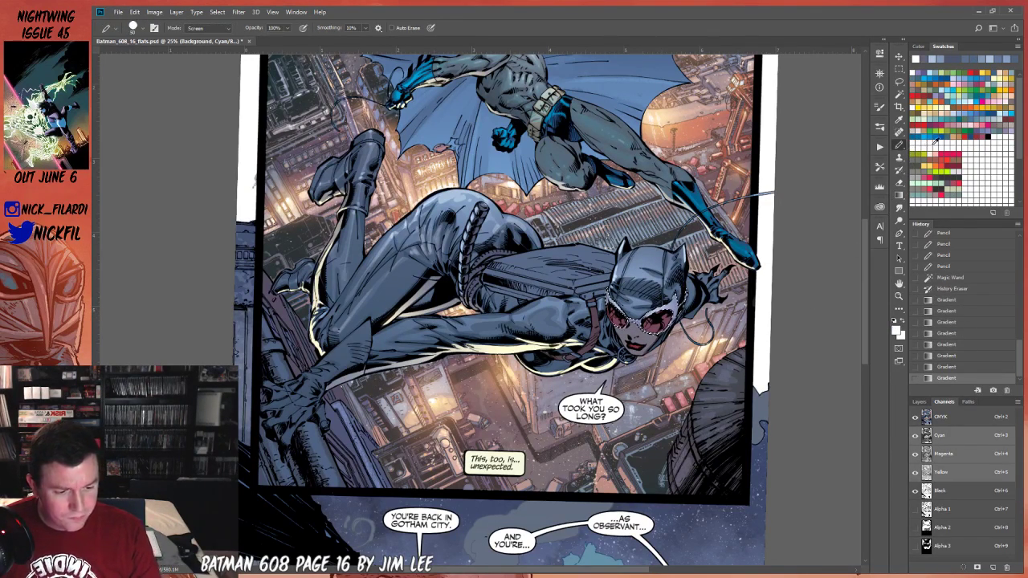
left_click(199, 29)
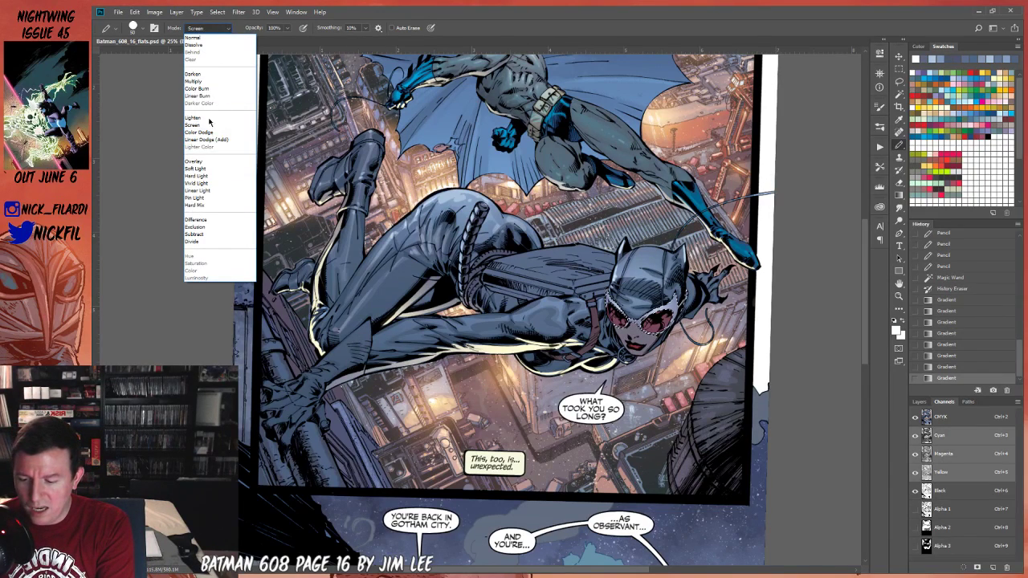
left_click(207, 124)
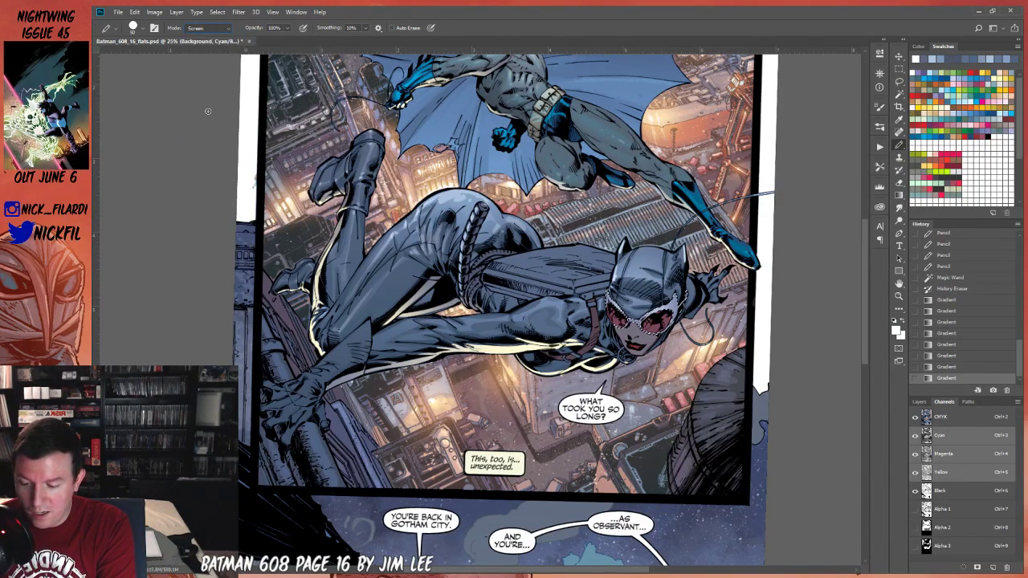
left_click_drag(730, 402, 732, 395)
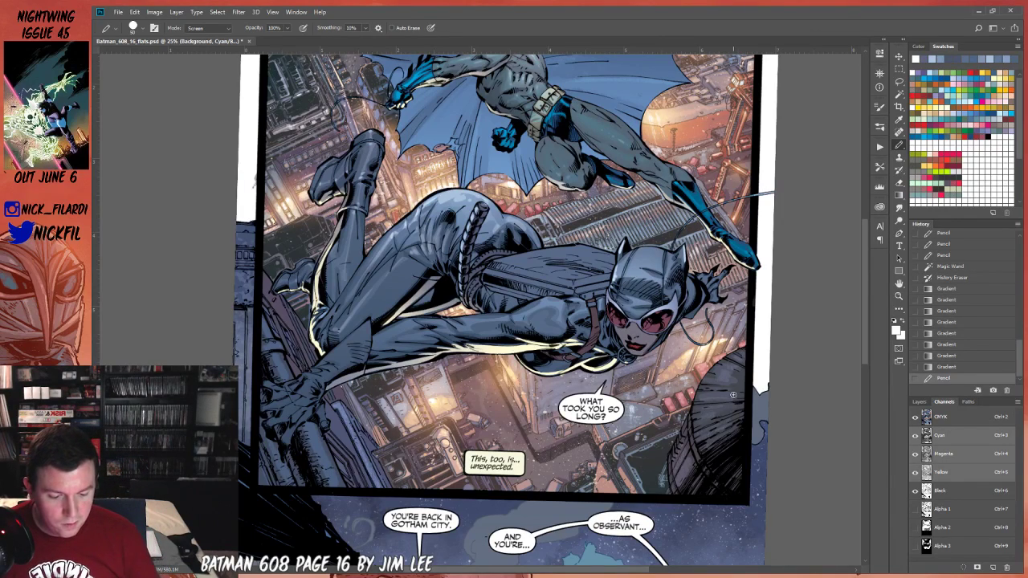
mouse_move(657, 308)
left_mouse_down()
mouse_move(672, 275)
mouse_move(636, 304)
left_mouse_up()
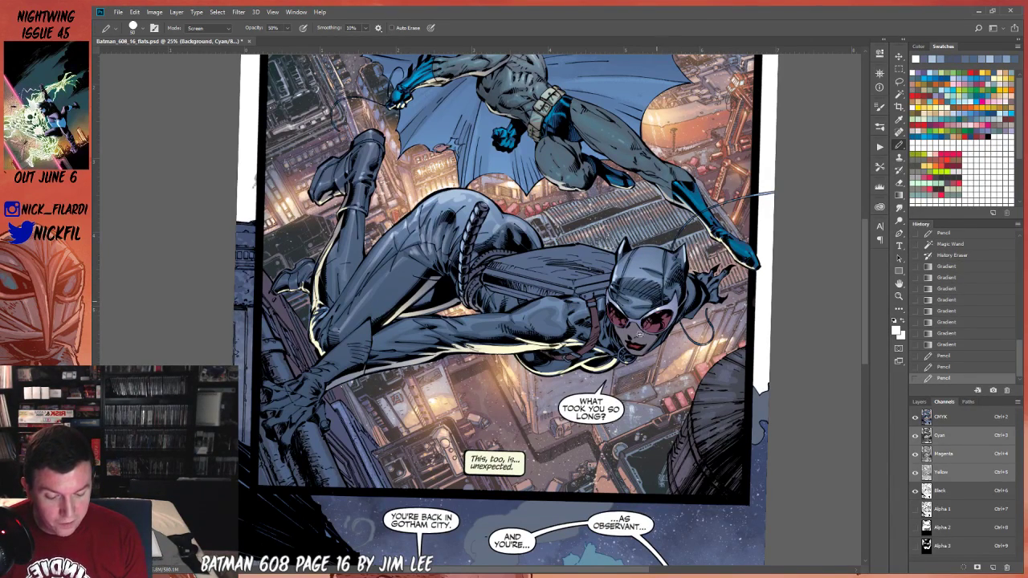
left_click_drag(661, 320, 665, 316)
left_click(660, 323)
left_click(668, 318)
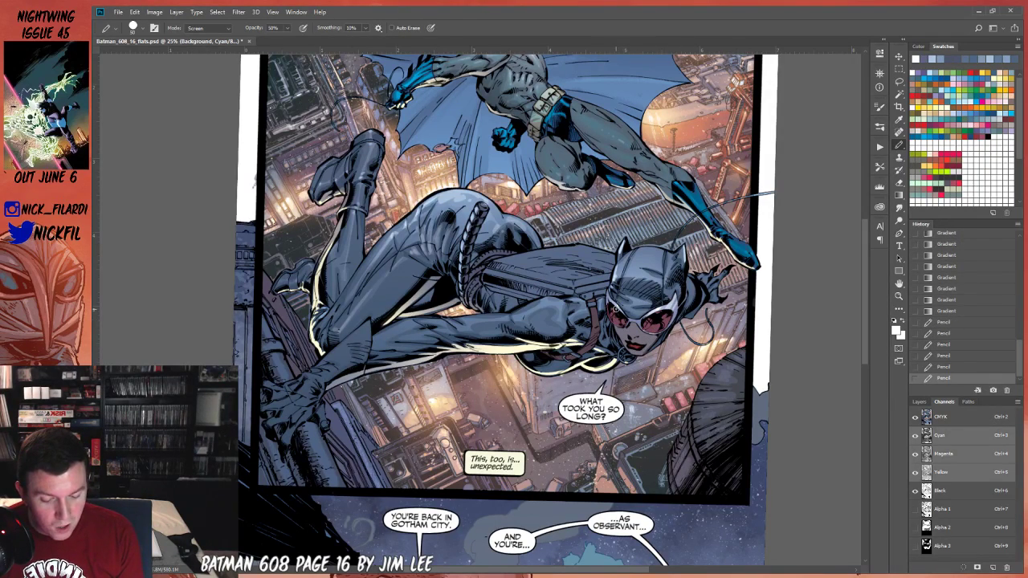
left_click(620, 313)
left_click(617, 310)
left_click(610, 302)
left_click(613, 291)
key("ctrl+d")
Touch up the top of Catwoman's cowl and the area behind her head with sampled-blue Pencil strokes in Normal mode.
left_click(644, 277, "alt")
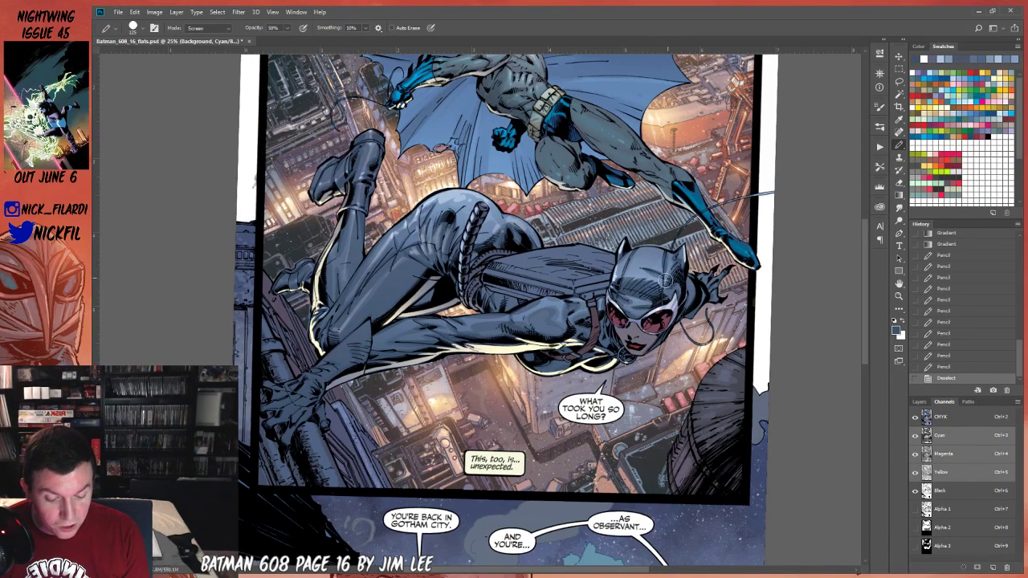
left_click(675, 288, "alt")
left_click(207, 28)
left_click(210, 36)
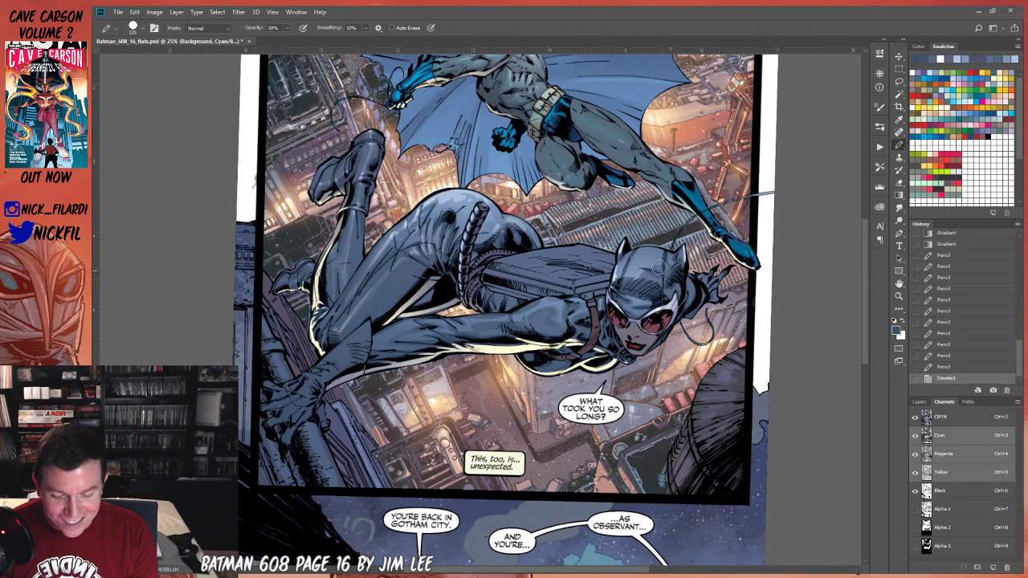
mouse_move(646, 285)
left_mouse_down()
mouse_move(628, 254)
mouse_move(642, 245)
left_mouse_up()
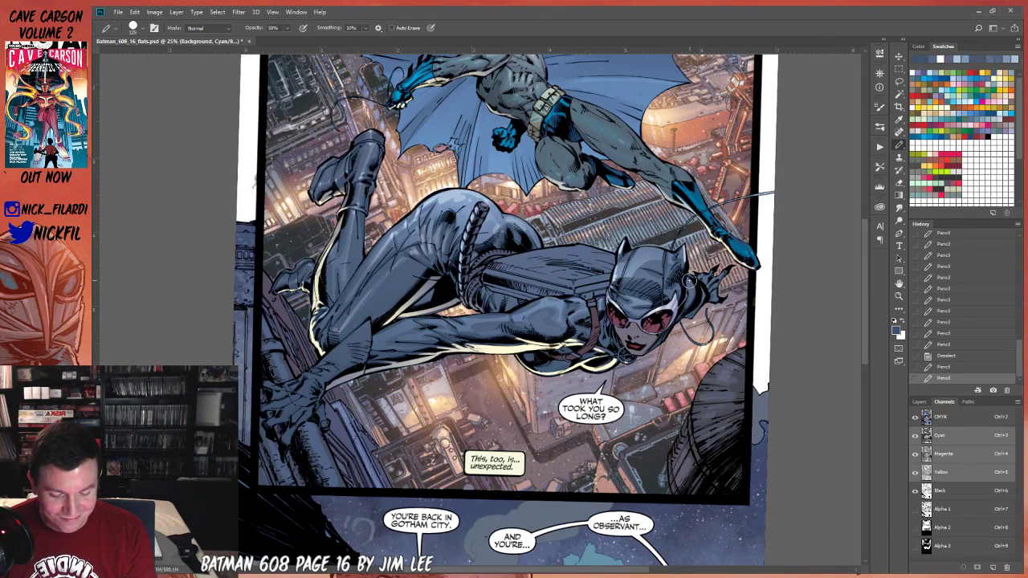
mouse_move(689, 279)
left_mouse_down()
mouse_move(712, 295)
mouse_move(713, 280)
mouse_move(743, 254)
mouse_move(698, 275)
mouse_move(724, 271)
mouse_move(703, 332)
mouse_move(718, 297)
left_mouse_up()
Paint light-blue highlights on top of Catwoman's hip and on her shoulder with the Pencil in Normal mode at 100% opacity.
key("0")
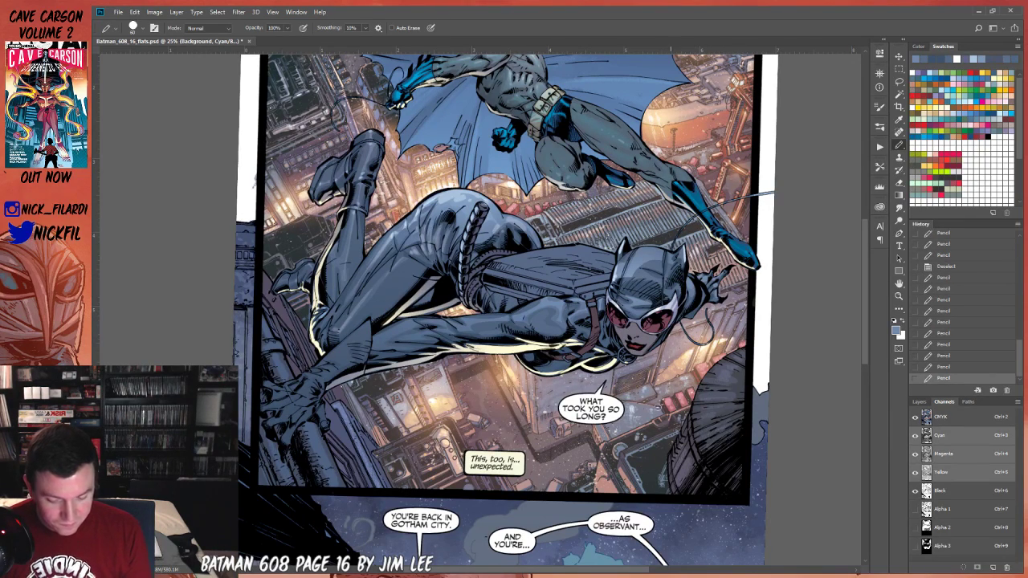
left_click(899, 283)
left_click_drag(562, 321, 626, 369)
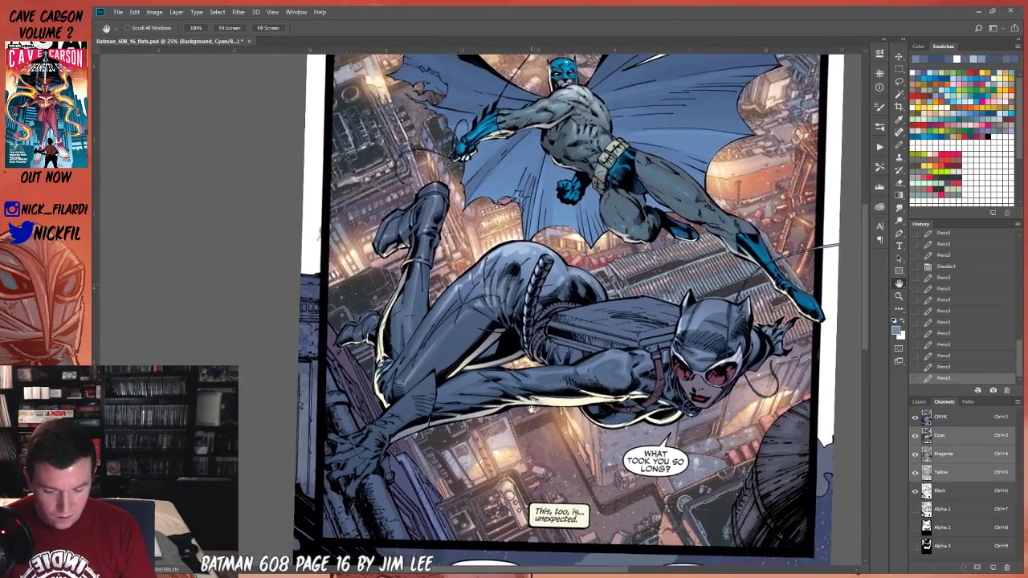
left_click(899, 146)
left_click(511, 246, "alt")
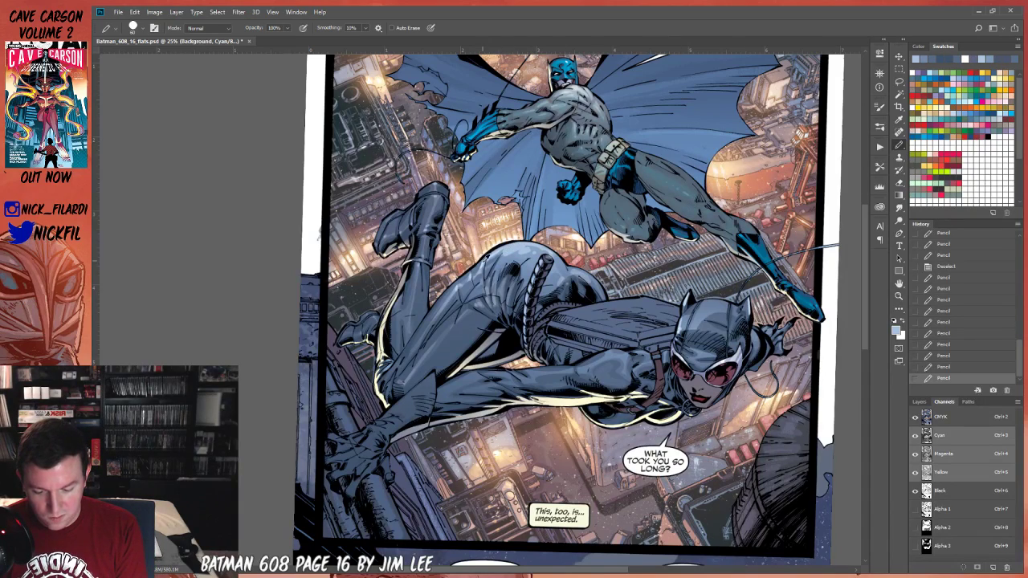
left_click_drag(507, 244, 528, 247)
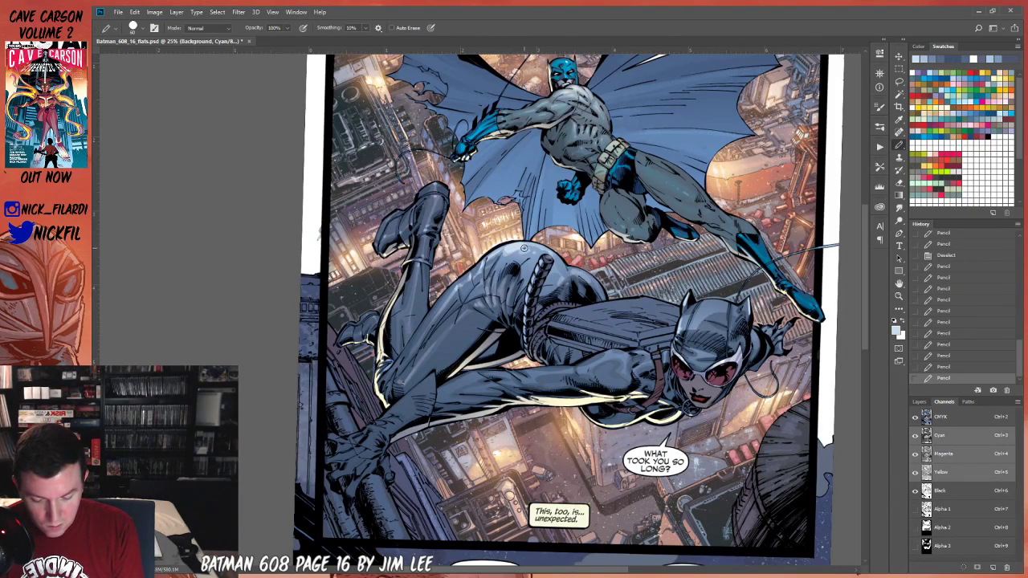
left_click_drag(620, 354, 634, 355)
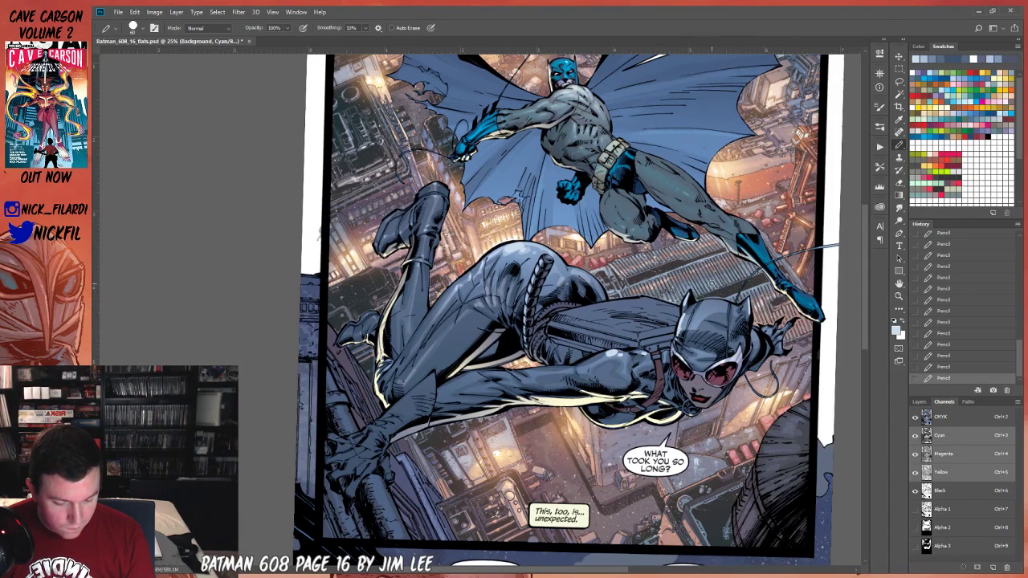
Lasso the light-catching top and side planes of the pack on Catwoman's back.
left_click(898, 282)
left_click_drag(801, 427, 775, 414)
left_click_drag(741, 372, 703, 395)
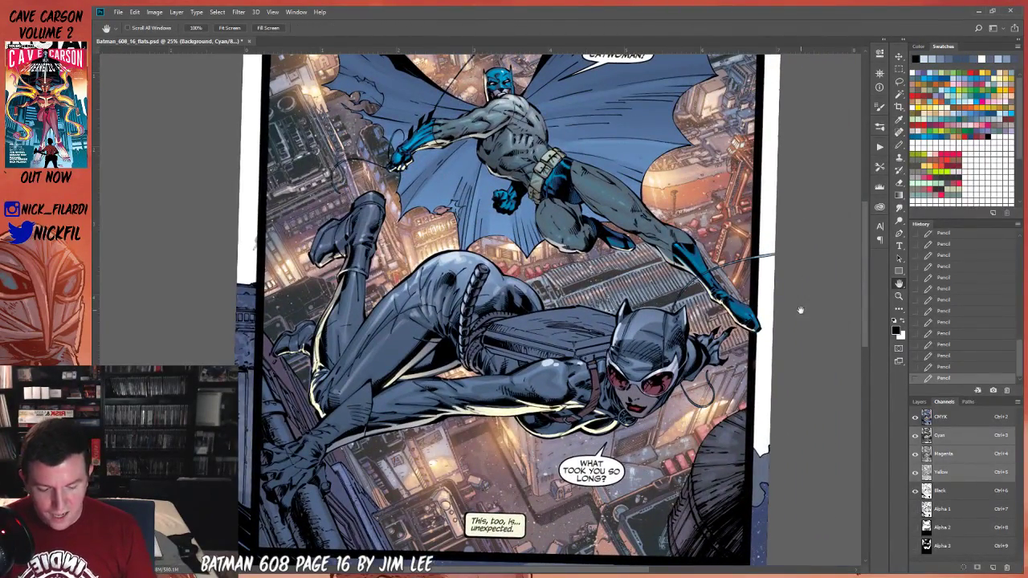
left_click(898, 81)
mouse_move(519, 324)
left_mouse_down()
mouse_move(506, 327)
mouse_move(582, 344)
mouse_move(593, 341)
mouse_move(543, 329)
mouse_move(609, 337)
mouse_move(586, 313)
mouse_move(530, 318)
left_mouse_up()
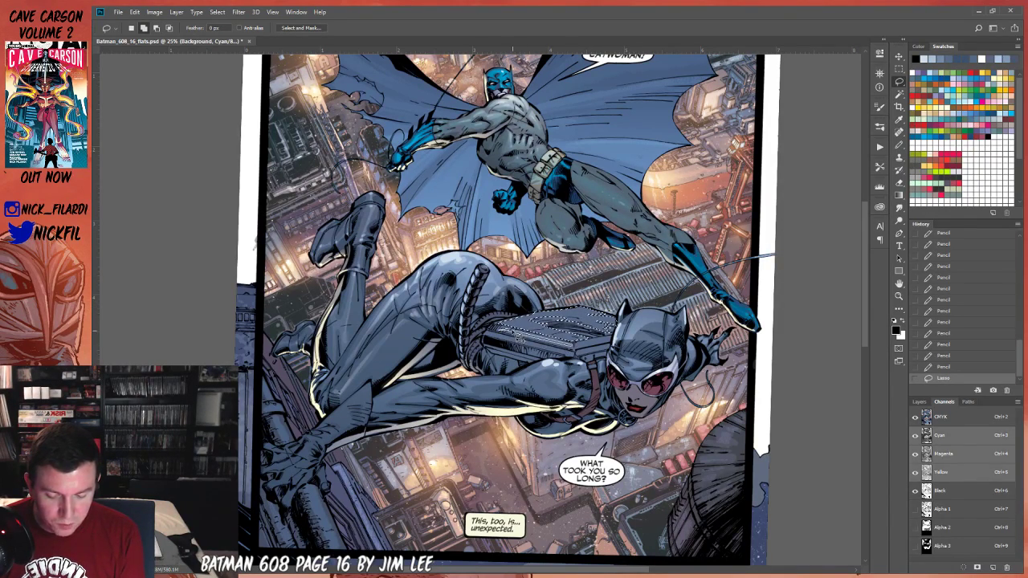
left_click_drag(604, 326, 608, 328)
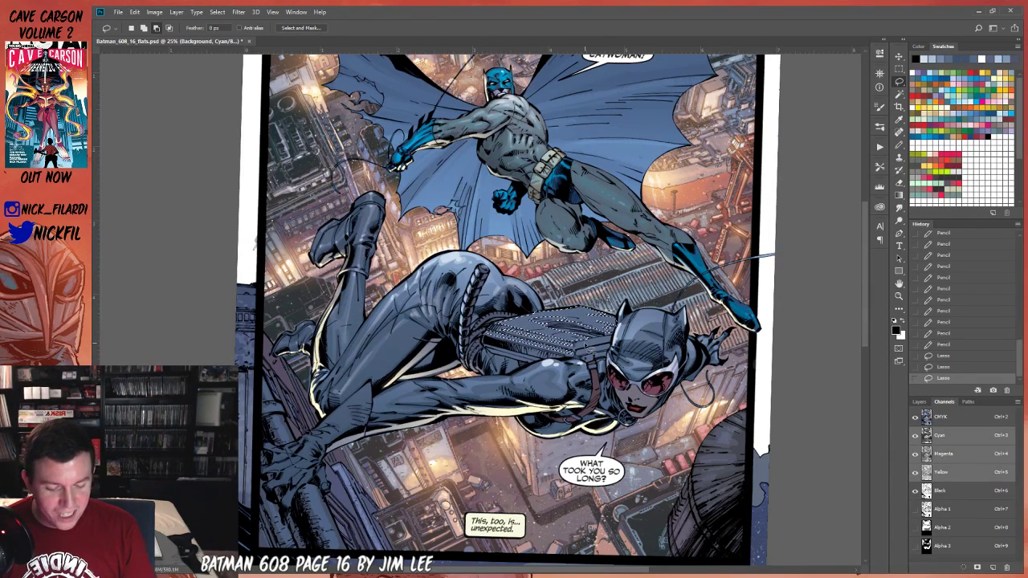
Lighten the selected planes of the pack with sampled-blue gradients in Screen mode, and deselect.
left_click(900, 195)
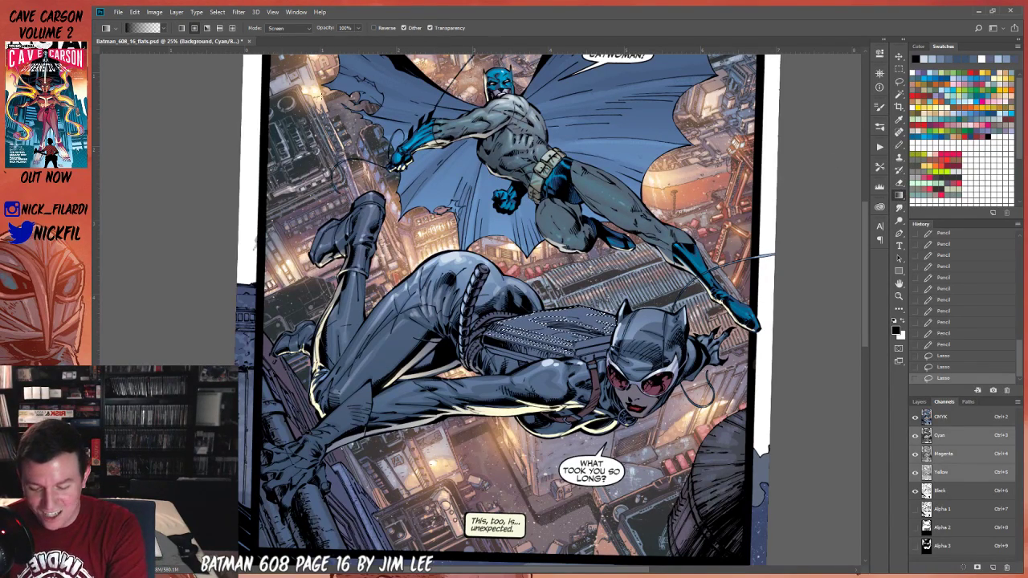
left_click(515, 325, "alt")
left_click_drag(522, 315, 539, 337)
left_click_drag(579, 309, 558, 339)
key("ctrl+d")
key("ctrl+z")
key("ctrl+d")
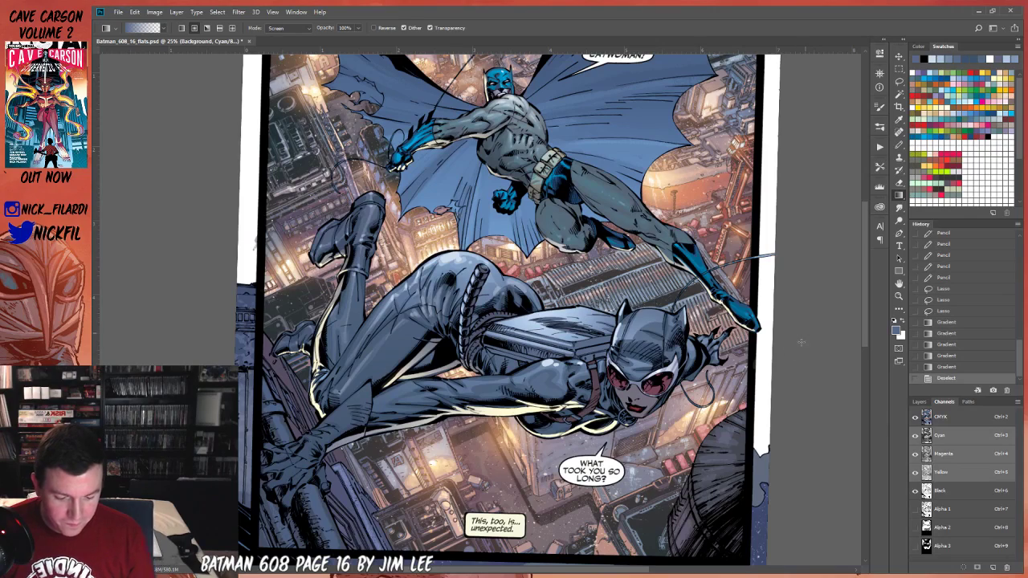
Lasso highlight shapes along Catwoman's outstretched arm, lighten them with blue Screen-mode gradients, and deselect.
left_click(899, 285)
left_click_drag(430, 447, 525, 420)
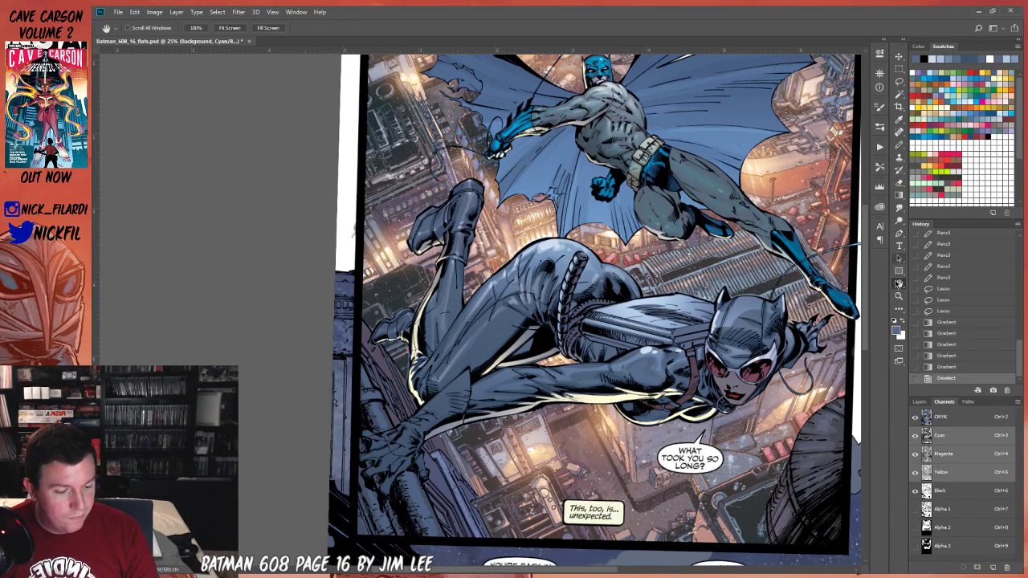
left_click_drag(594, 403, 690, 377)
left_click(898, 82)
mouse_move(568, 374)
left_mouse_down()
mouse_move(628, 377)
mouse_move(610, 370)
mouse_move(643, 365)
mouse_move(619, 357)
mouse_move(657, 359)
mouse_move(602, 378)
mouse_move(622, 365)
left_mouse_up()
key("g")
key("ctrl+d")
key("l")
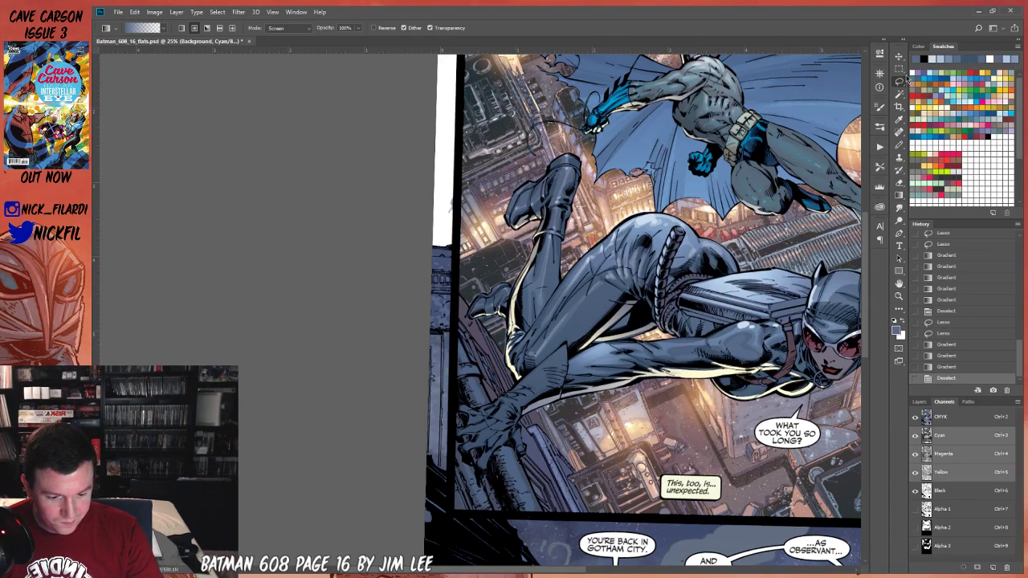
Lasso highlight shapes along Catwoman's forearm and planted glove, lighten them with blue Screen-mode gradients, and deselect.
mouse_move(564, 348)
left_mouse_down()
mouse_move(518, 393)
mouse_move(522, 408)
mouse_move(557, 389)
mouse_move(560, 371)
mouse_move(562, 392)
mouse_move(567, 348)
left_mouse_up()
mouse_move(524, 400)
left_mouse_down()
mouse_move(500, 424)
mouse_move(514, 429)
mouse_move(495, 420)
mouse_move(523, 400)
left_mouse_up()
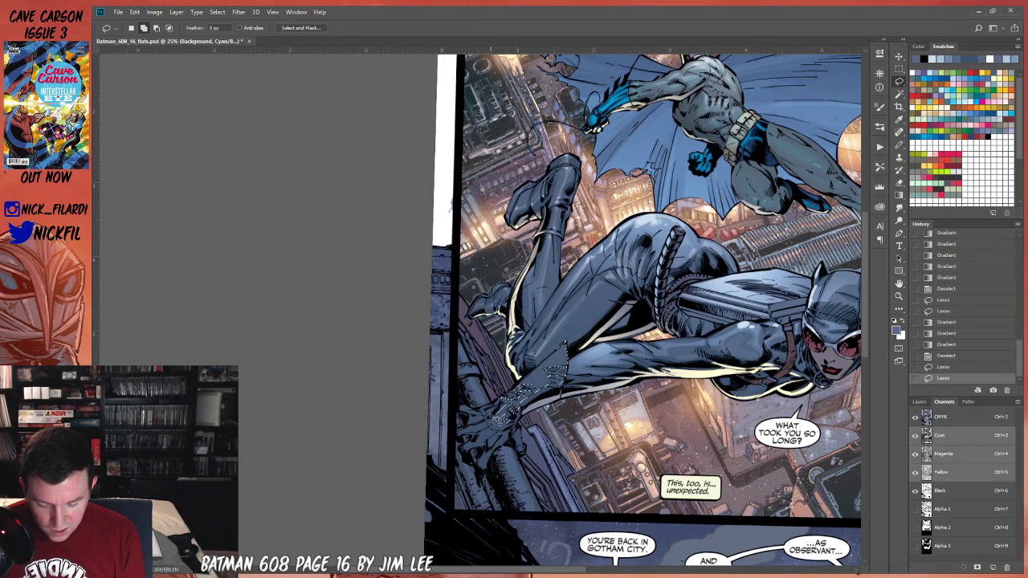
mouse_move(464, 414)
left_mouse_down()
mouse_move(504, 416)
mouse_move(458, 435)
mouse_move(483, 426)
mouse_move(482, 452)
mouse_move(522, 393)
mouse_move(480, 440)
mouse_move(513, 401)
left_mouse_up()
key("g")
left_click_drag(481, 438, 554, 353)
key("ctrl+d")
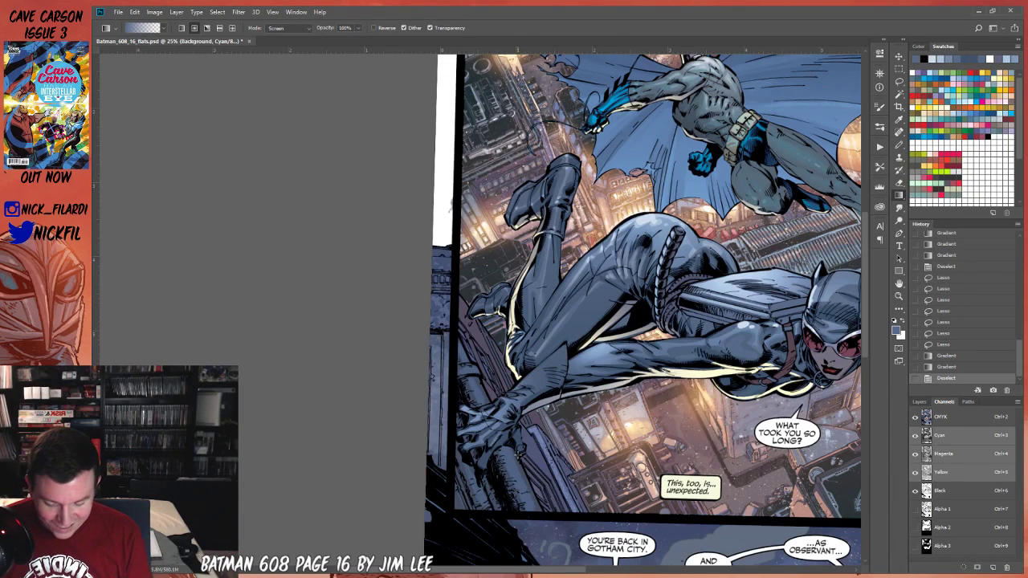
Dab sampled light-blue highlights on Catwoman's planted glove, forearm, underside and far hand with the Pencil in Normal mode.
left_click(898, 296)
key("ctrl+minus")
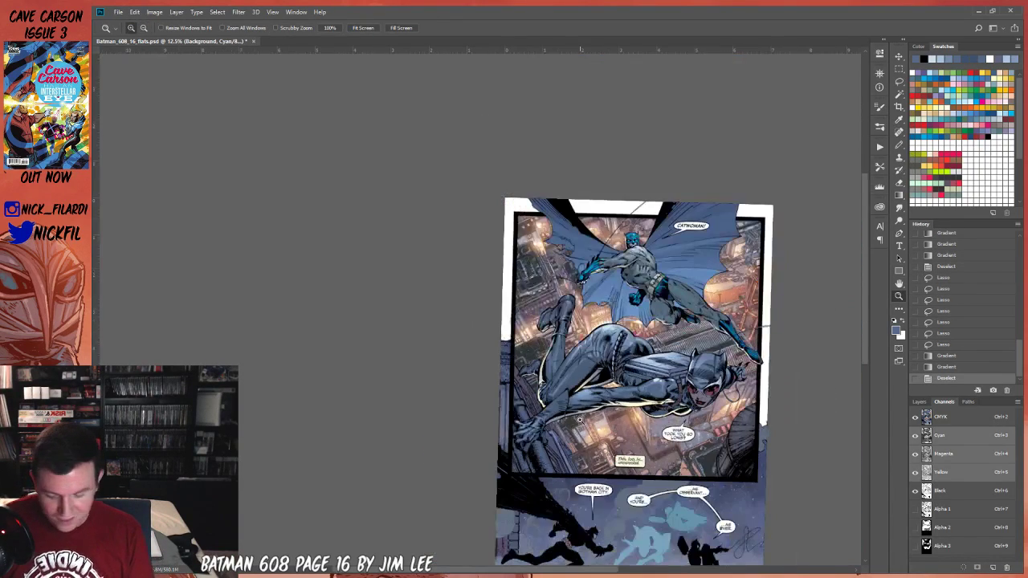
left_click(900, 144)
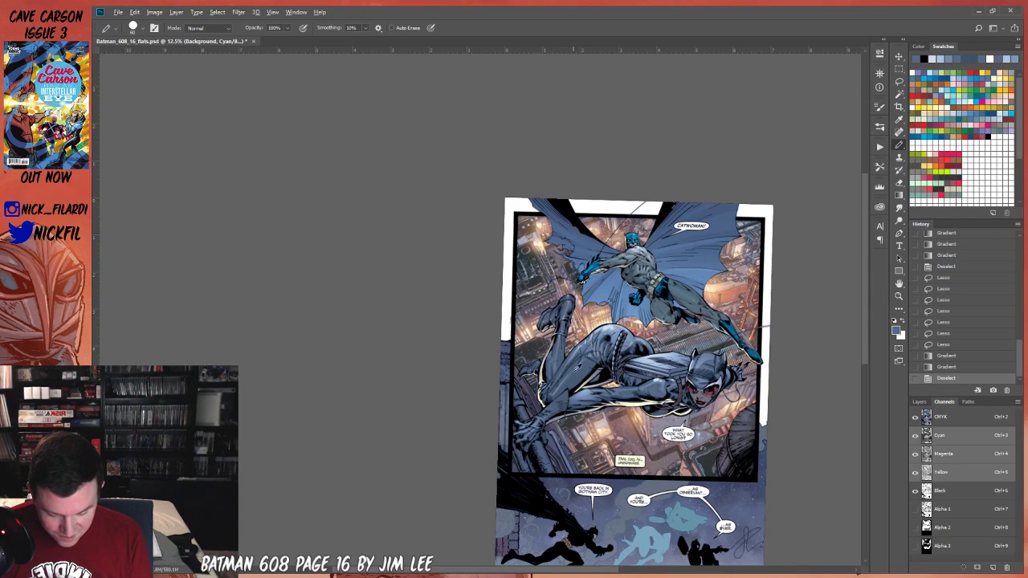
left_click(623, 313, "alt")
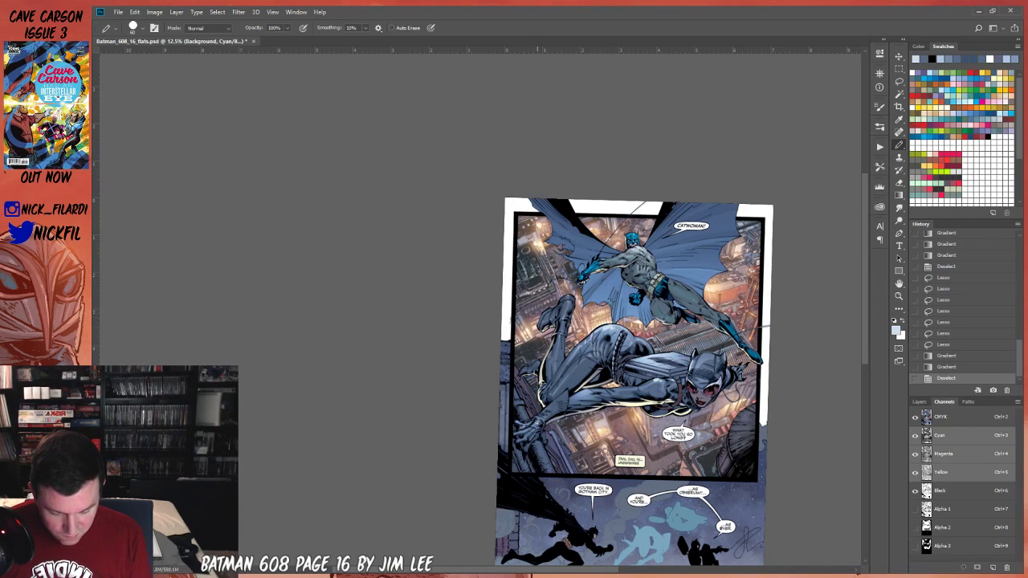
left_click(541, 417)
left_click(566, 394)
left_click(526, 433)
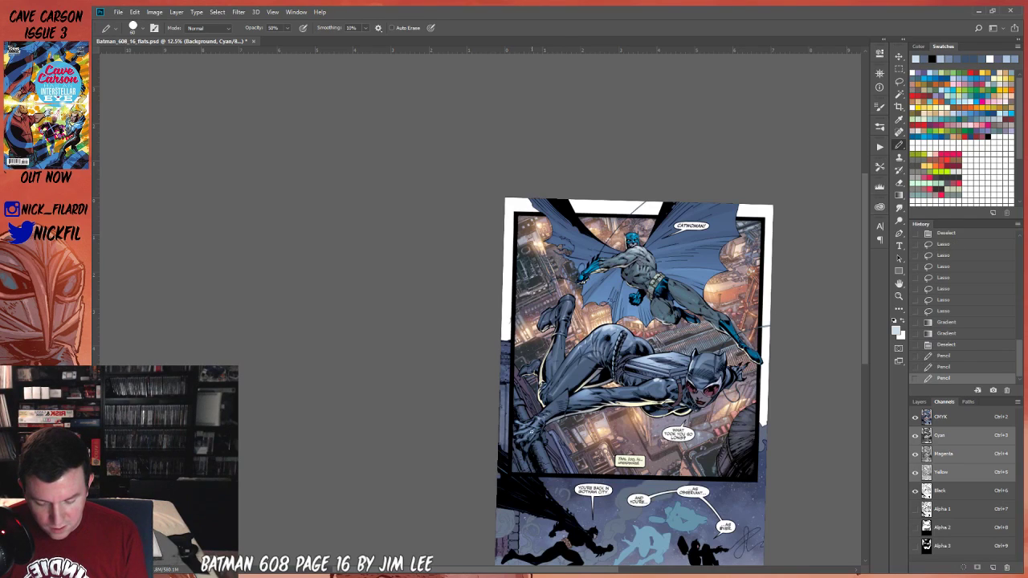
left_click(520, 431)
left_click(627, 411)
left_click(729, 394)
Lasso the light-catching planes of Catwoman's face, lighten them with Screen-mode gradients in a sampled greyish tone, and deselect.
left_click(898, 283)
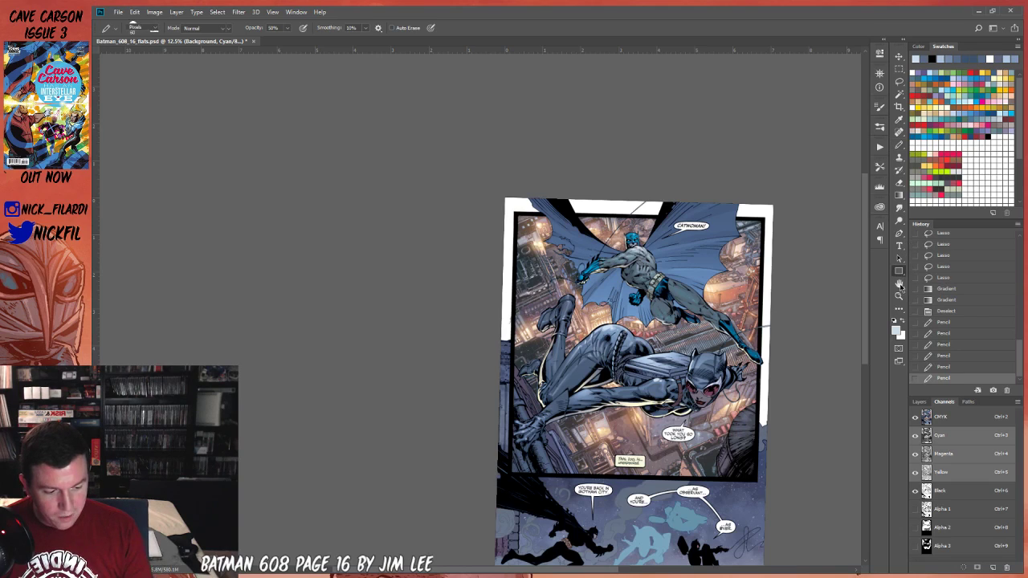
left_click_drag(717, 426, 608, 367)
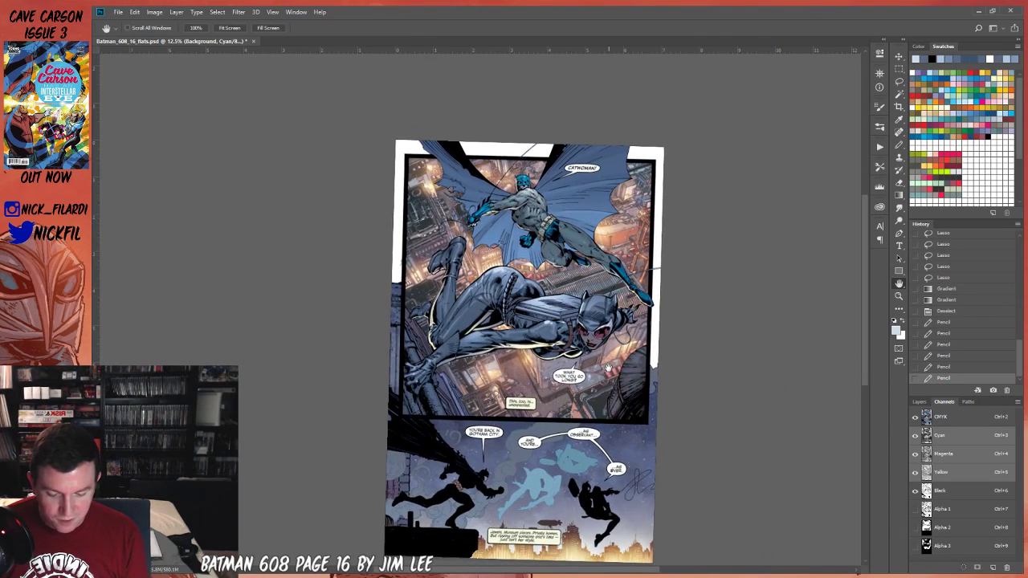
left_click_drag(678, 377, 738, 332)
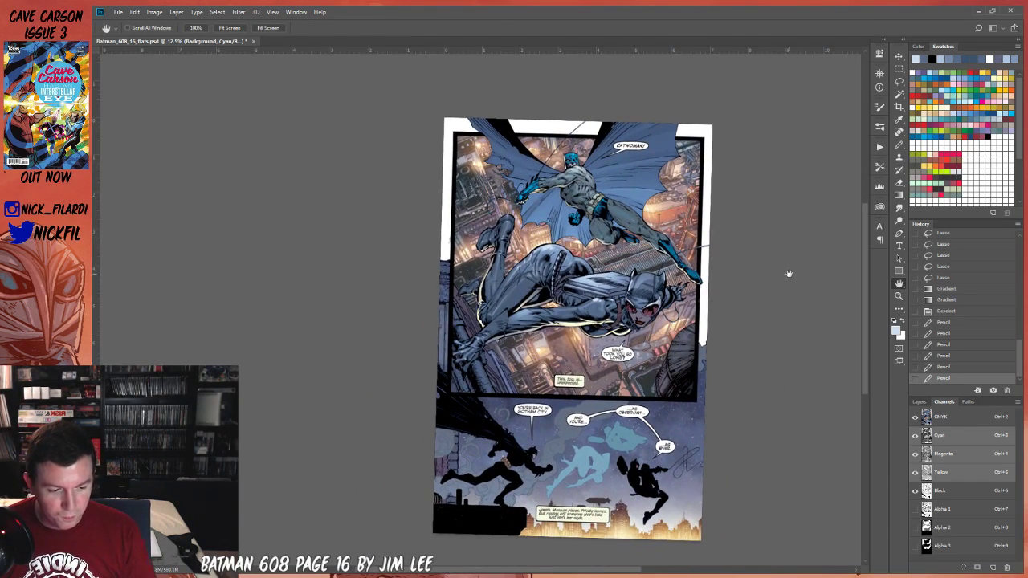
left_click(898, 82)
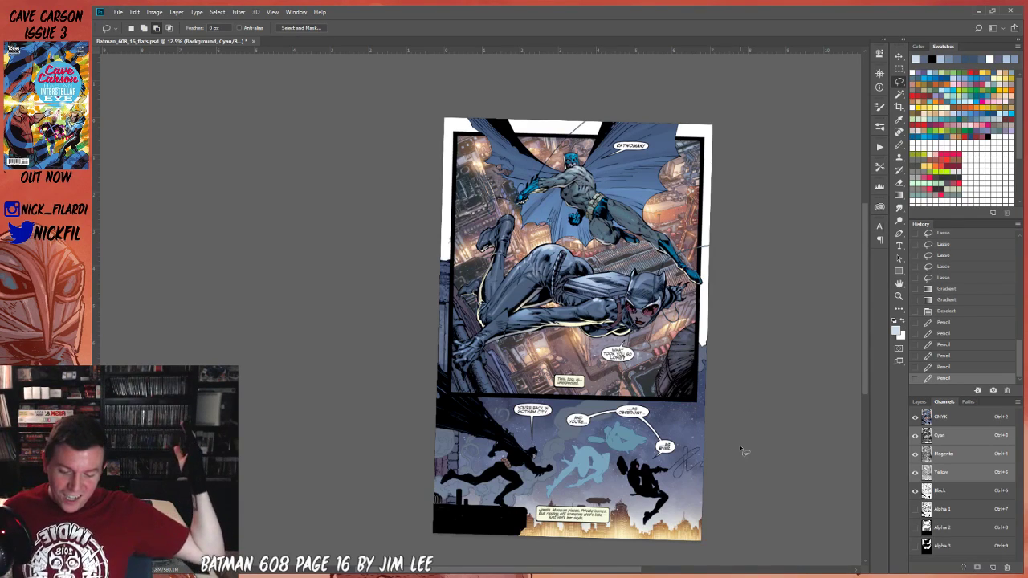
key("z")
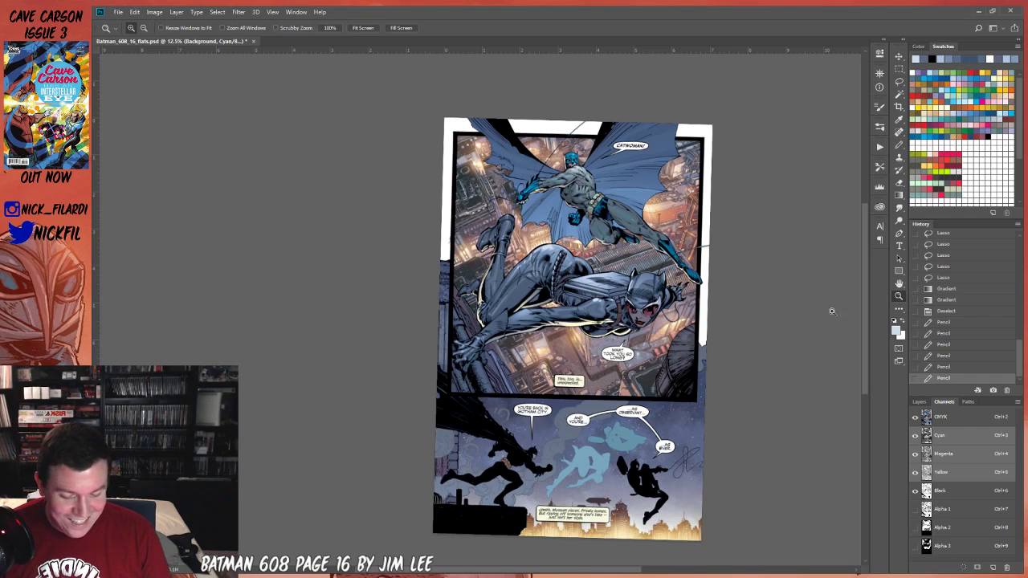
left_click(635, 327)
left_click(634, 326)
key("l")
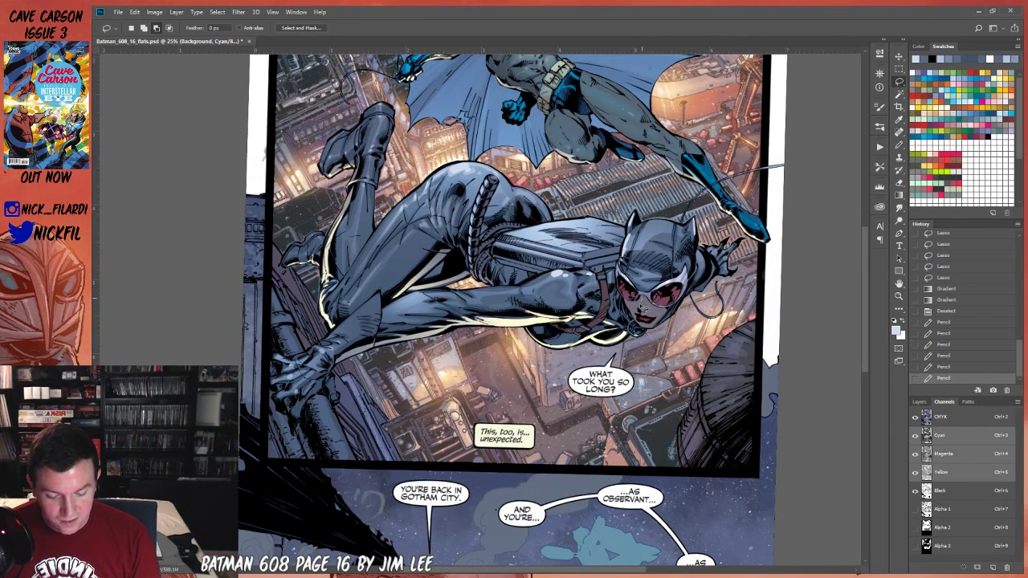
left_click_drag(649, 293, 645, 307)
left_click(899, 195)
key("ctrl+d")
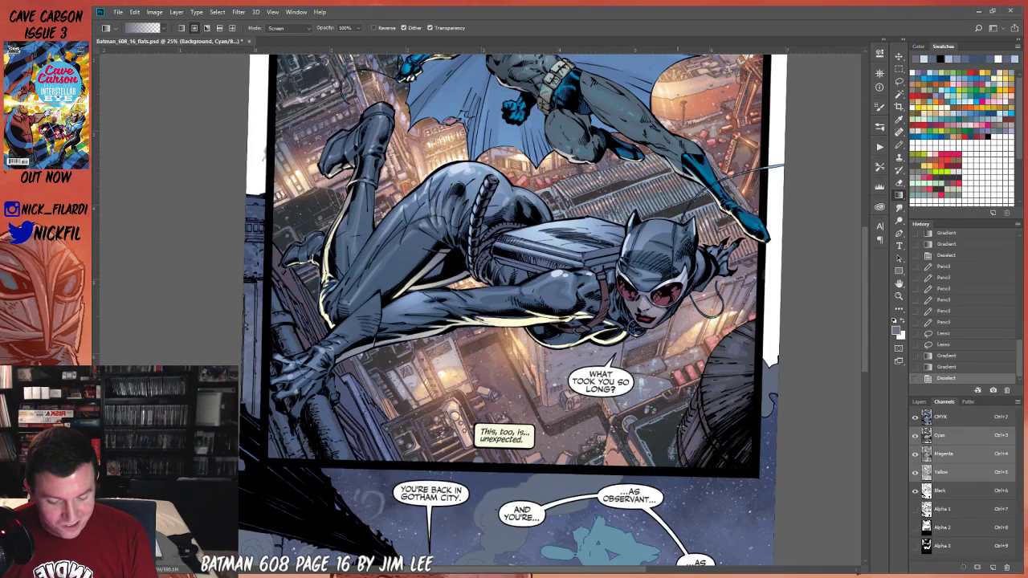
Lasso part of Catwoman's face and add pale Pencil highlights there and around her nose and mouth, switching the Pencil to Screen mode.
left_click(900, 82)
mouse_move(652, 329)
left_mouse_down()
mouse_move(673, 321)
mouse_move(645, 309)
mouse_move(647, 320)
mouse_move(646, 306)
left_mouse_up()
key("b")
key("0")
key("ctrl+d")
left_click(208, 29)
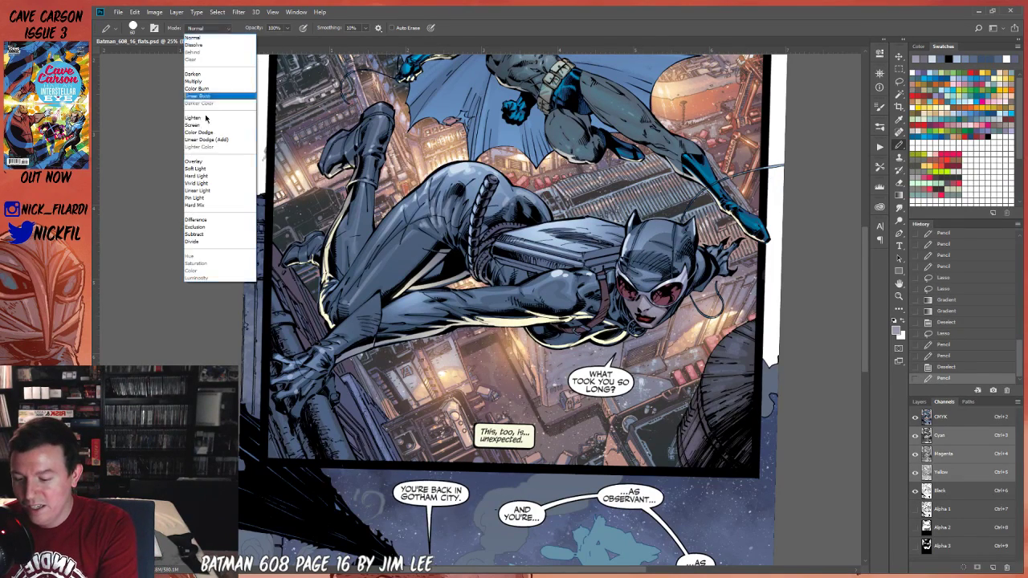
left_click(203, 126)
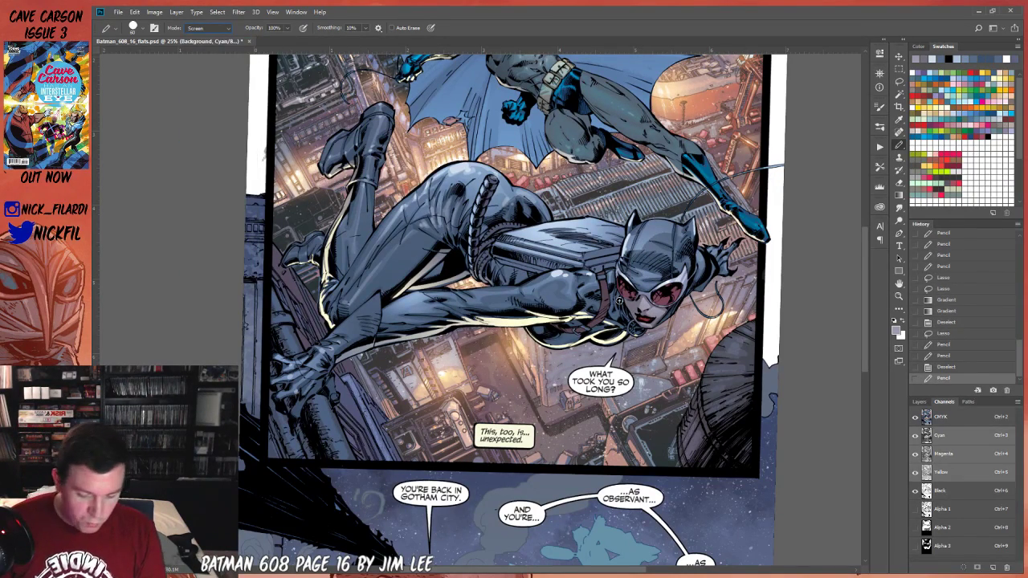
left_click(643, 308)
left_click(649, 312)
left_click(645, 305)
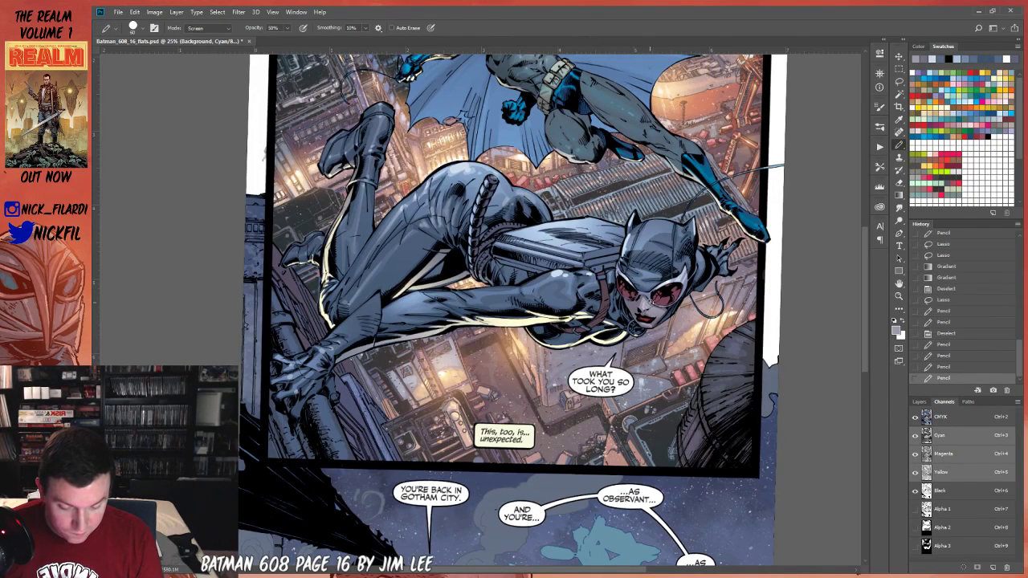
left_click(647, 325)
Brighten both of Catwoman's goggle lenses with their sampled dark red, using the Pencil in Screen mode at 100% opacity.
left_click(664, 300, "alt")
left_click(195, 29)
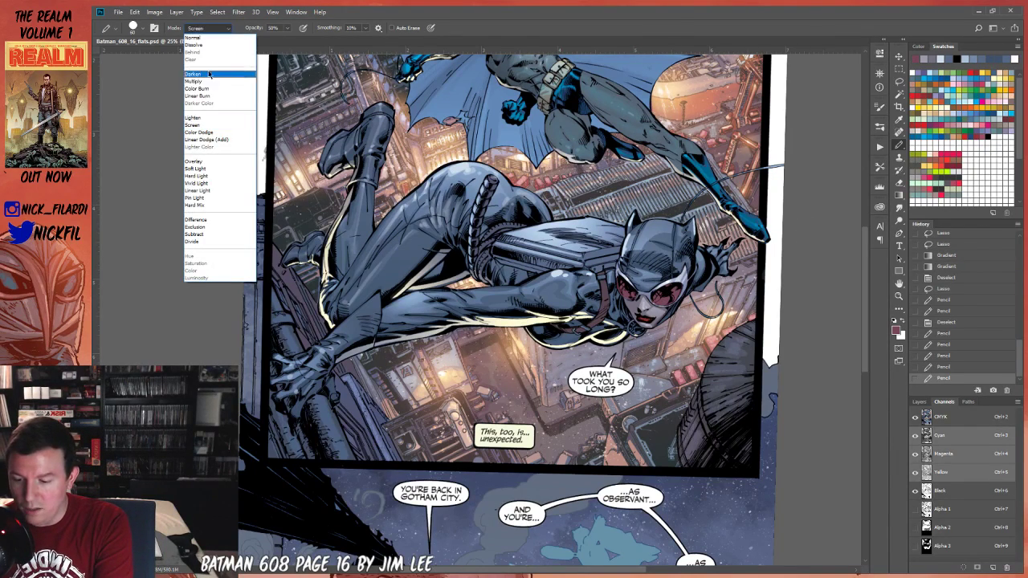
left_click(204, 122)
left_click(763, 384)
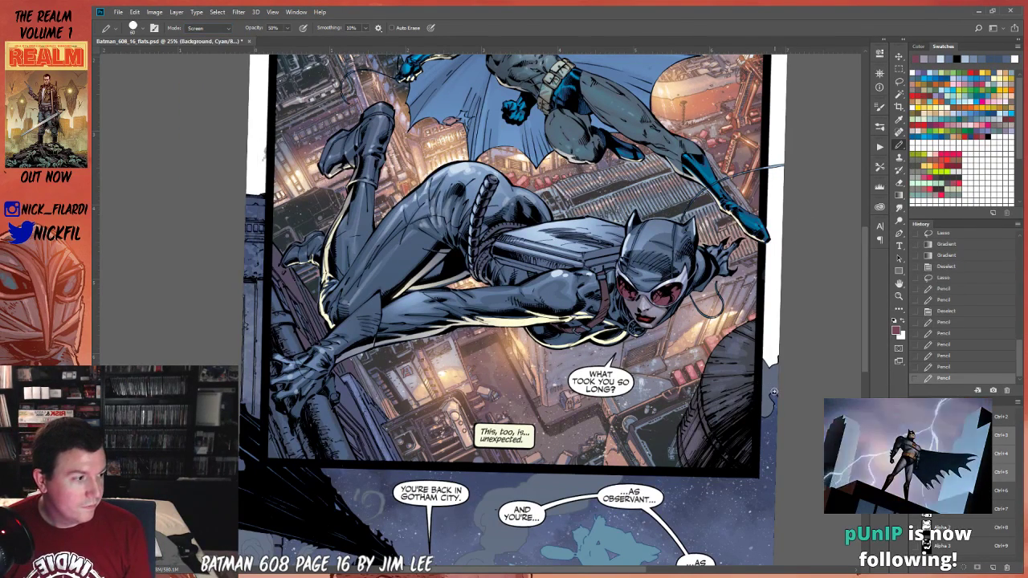
key("0")
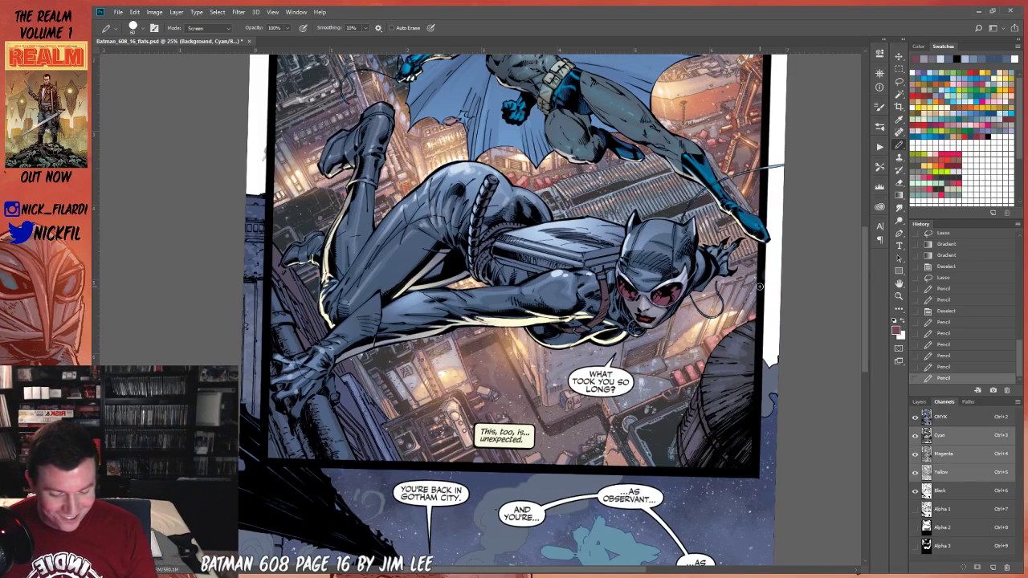
left_click(673, 286)
left_click(662, 299)
left_click(677, 291)
left_click(675, 295)
left_click(631, 285)
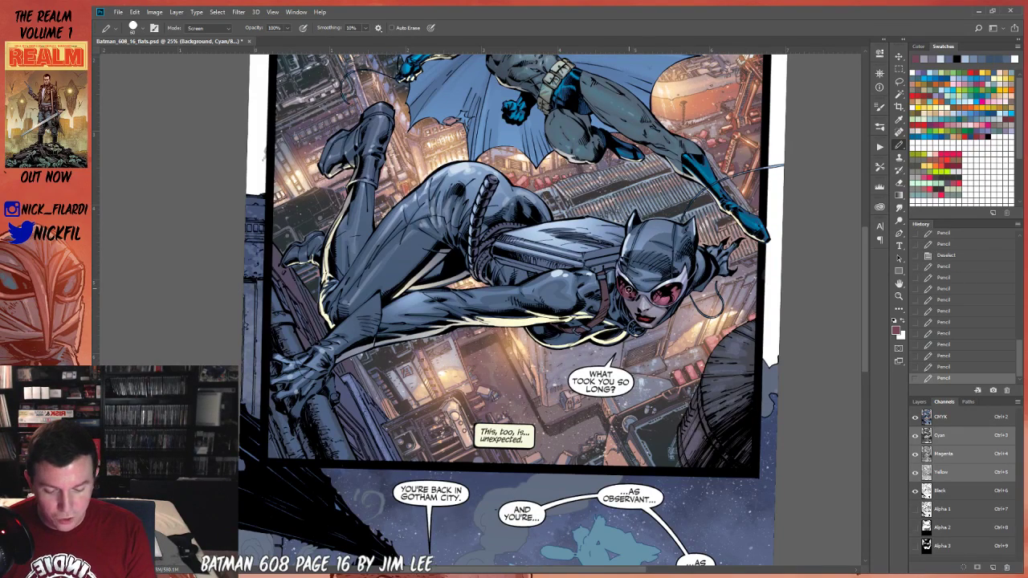
left_click(627, 293)
left_click(634, 294)
left_click(621, 286)
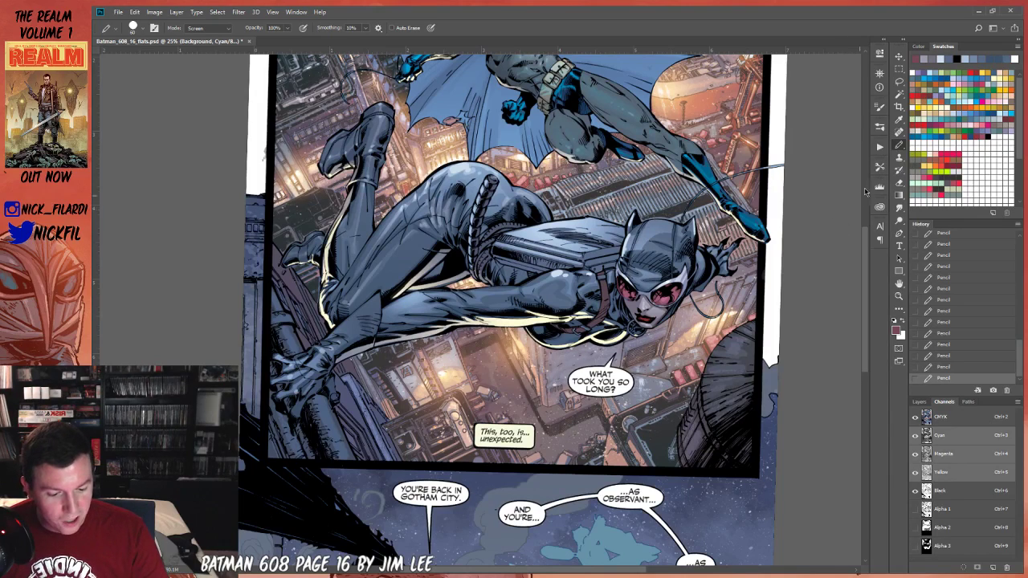
Add bright red glows to Catwoman's goggle lenses with the pure red swatch and the Pencil in Screen mode.
left_click(973, 72)
left_click(206, 29)
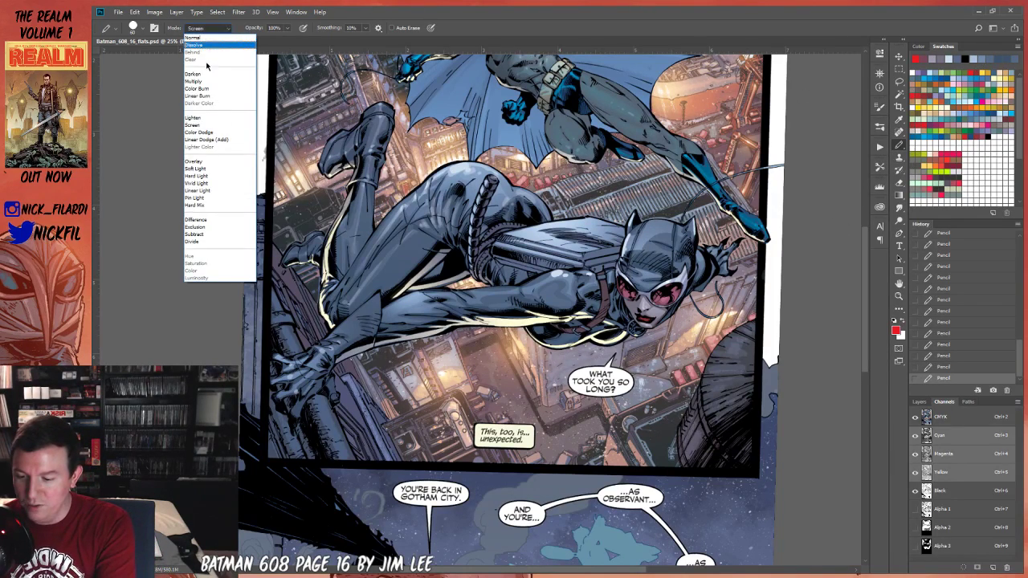
left_click(203, 127)
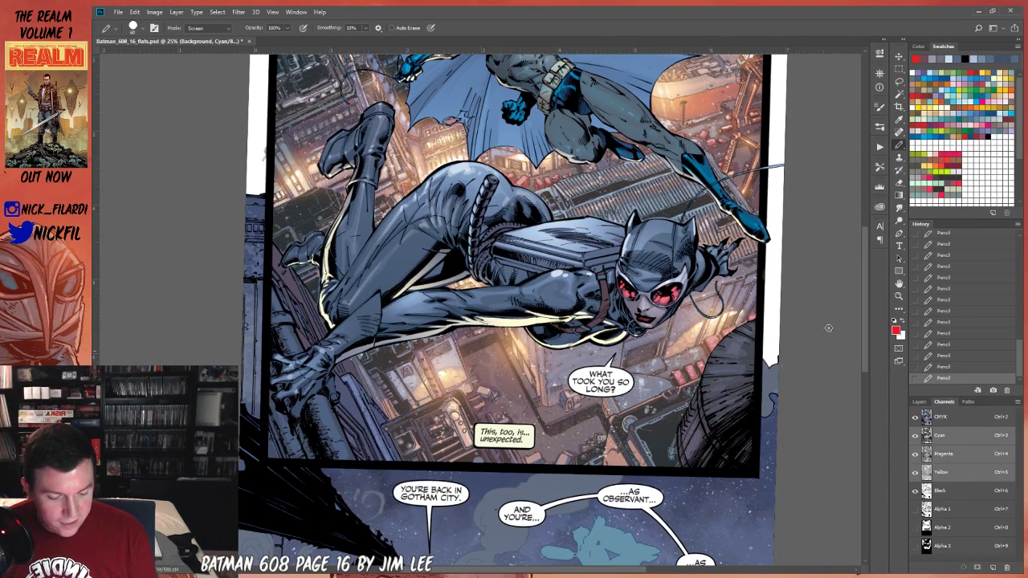
Paint the goggles of Catwoman's silhouette in the lower panel with the same bright red in Screen mode.
left_click(898, 295)
left_click(803, 346, "alt")
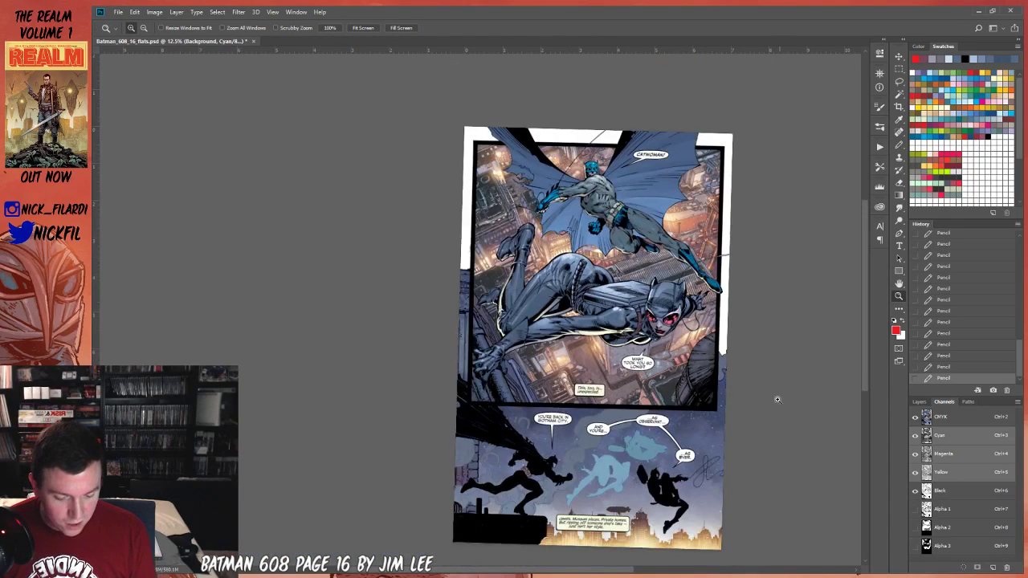
left_click(899, 282)
left_click_drag(727, 418, 646, 412)
key("ctrl+r")
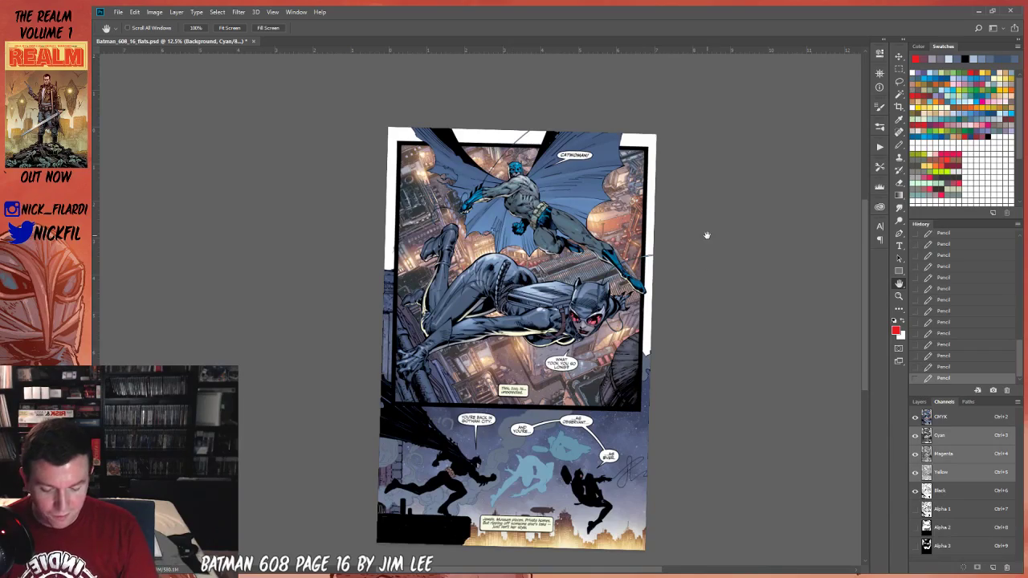
left_click(899, 296)
key("ctrl+plus")
key("ctrl+plus")
key("ctrl+plus")
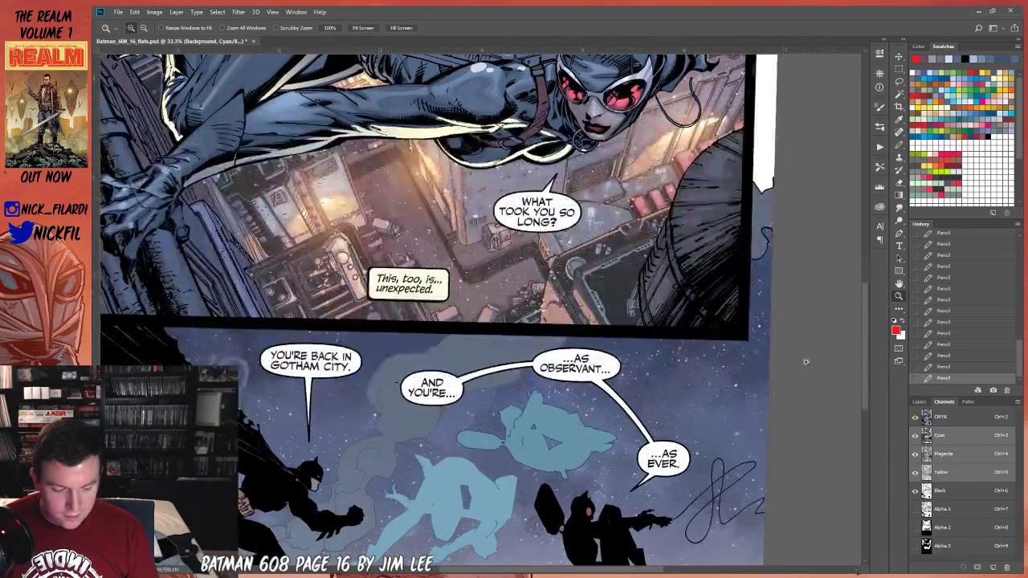
left_click(899, 284)
left_click_drag(646, 405, 638, 268)
left_click(898, 146)
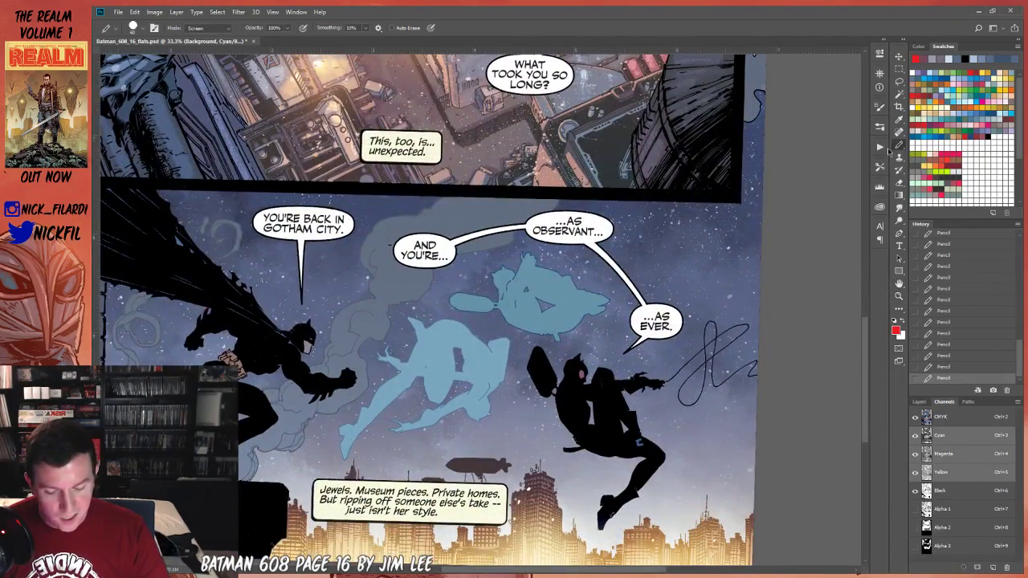
Sample a grey-blue from Batman's suit in the upper panel and reduce the Pencil's brush size.
left_click(898, 296)
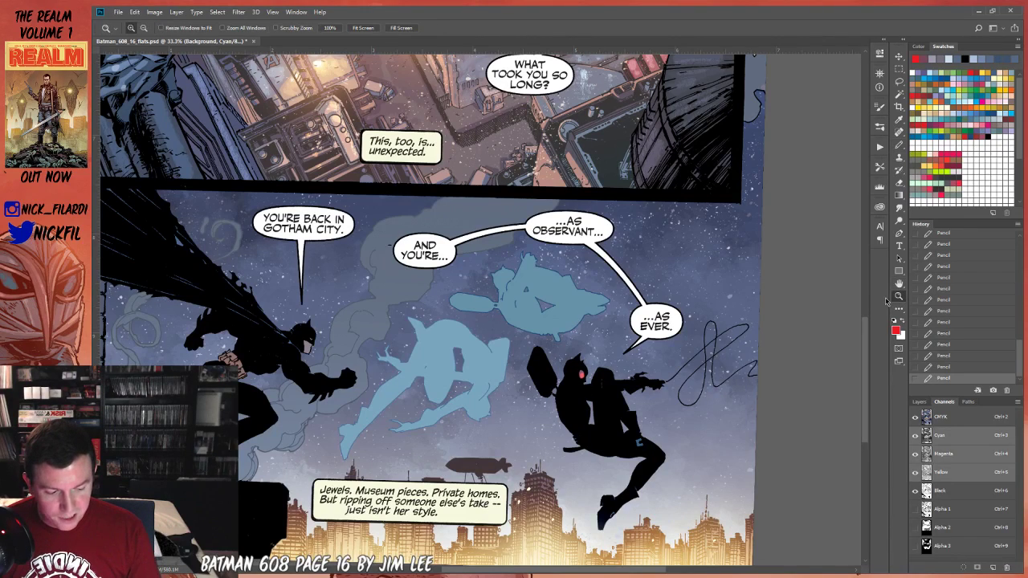
left_click(587, 379, "alt")
left_click(597, 379, "alt")
key("h")
left_click_drag(601, 275, 612, 395)
key("ctrl+r")
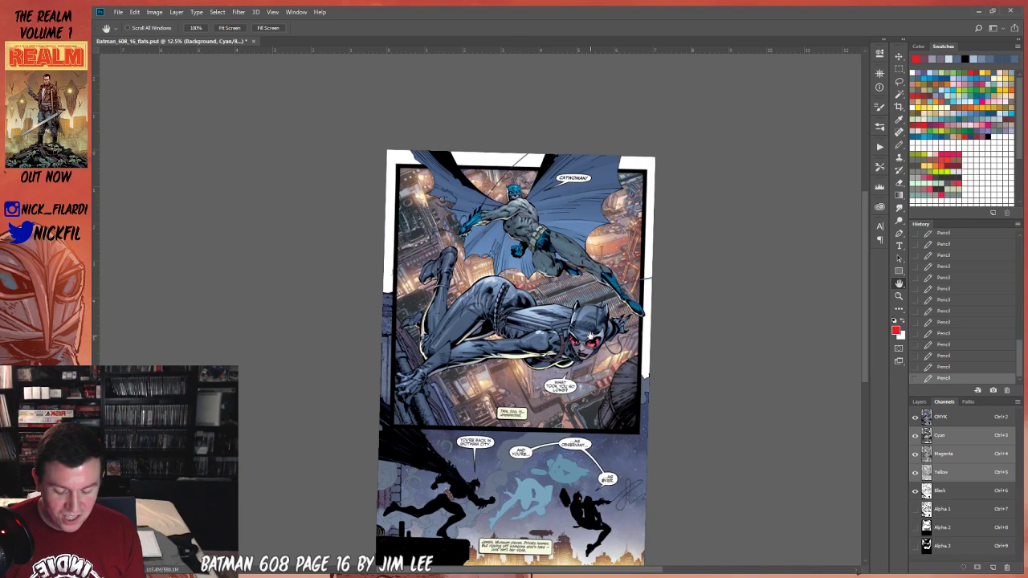
left_click_drag(590, 335, 616, 365)
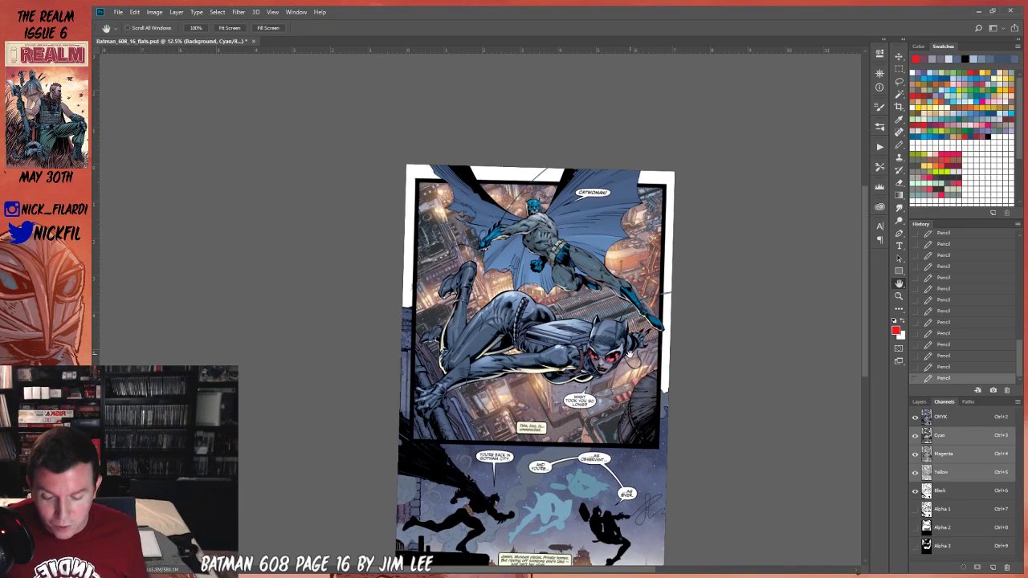
key("z")
left_click(555, 256)
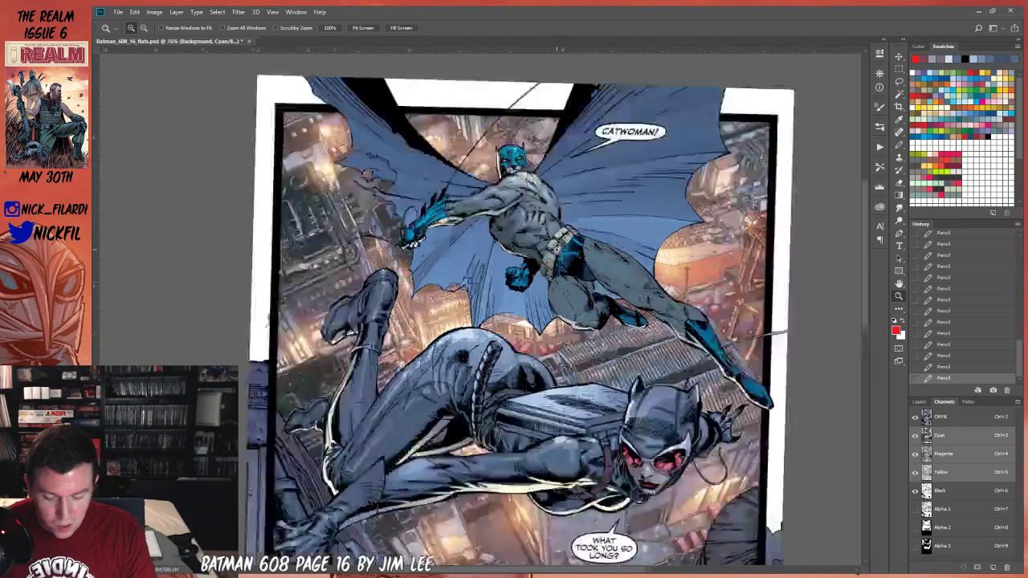
key("b")
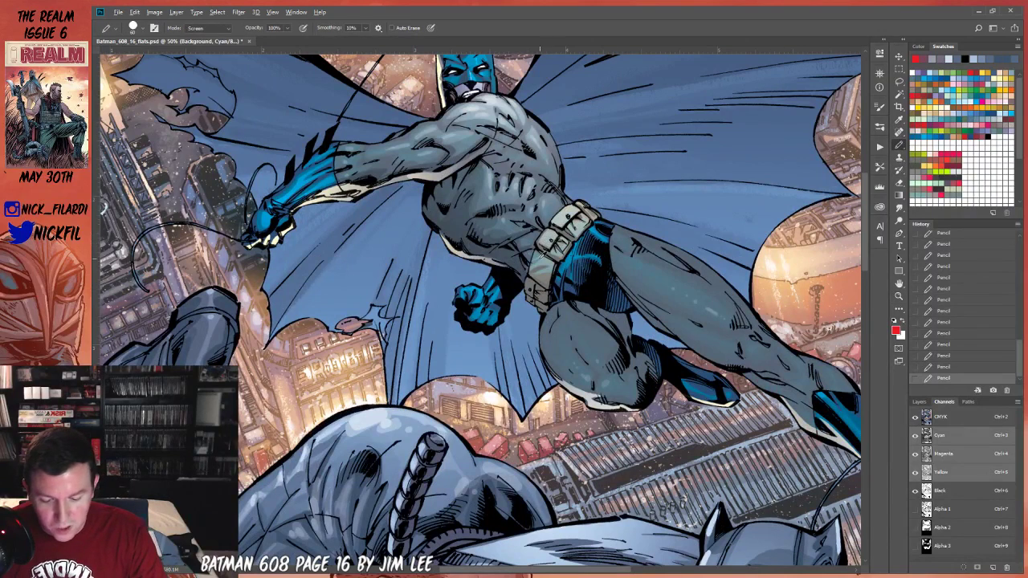
key("x")
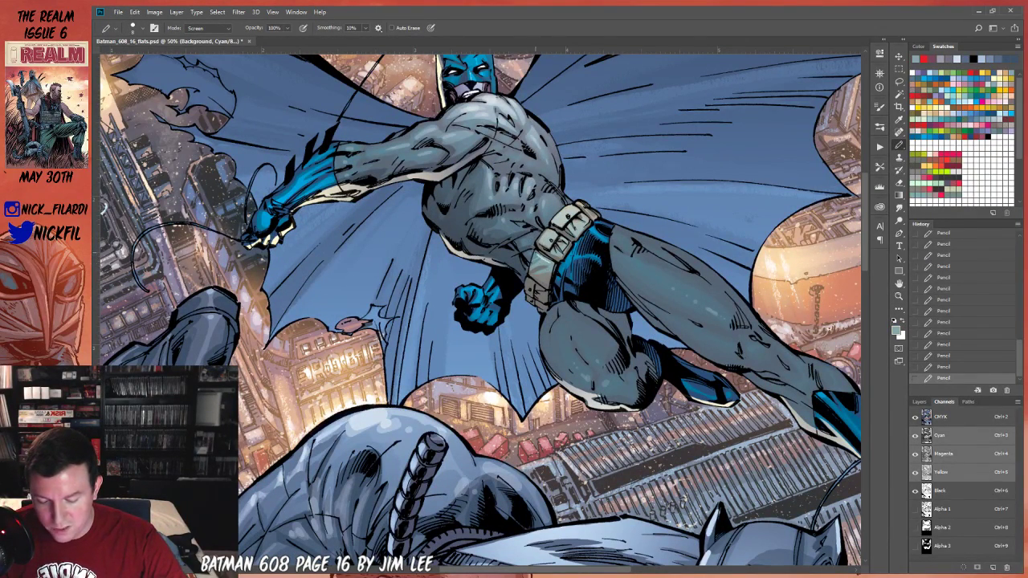
Activate the composite CMYK channel so that Black is editable together with Cyan, Magenta and Yellow.
left_click(898, 295)
key("ctrl+minus")
key("ctrl+minus")
key("ctrl+minus")
left_click(898, 282)
left_click_drag(709, 429, 621, 289)
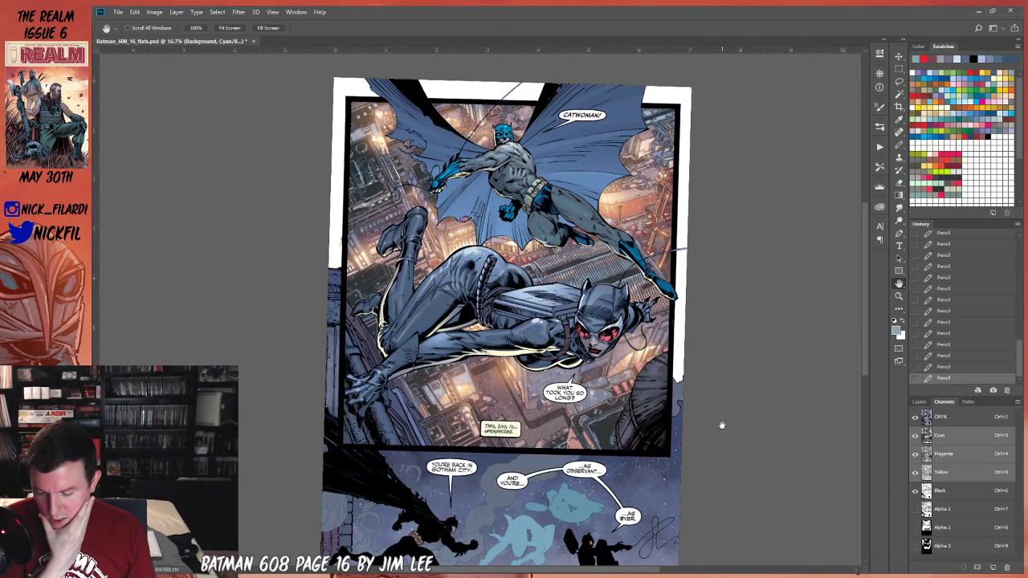
left_click(950, 416)
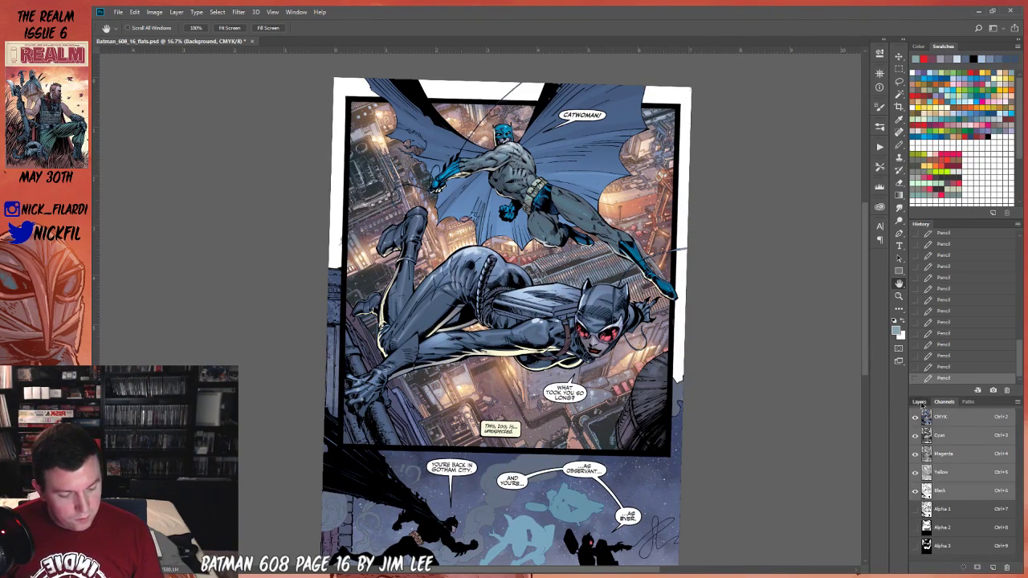
Add a new layer above Layer 2 and set its blending mode to Screen.
left_click(919, 401)
left_click(960, 460)
left_click(994, 567)
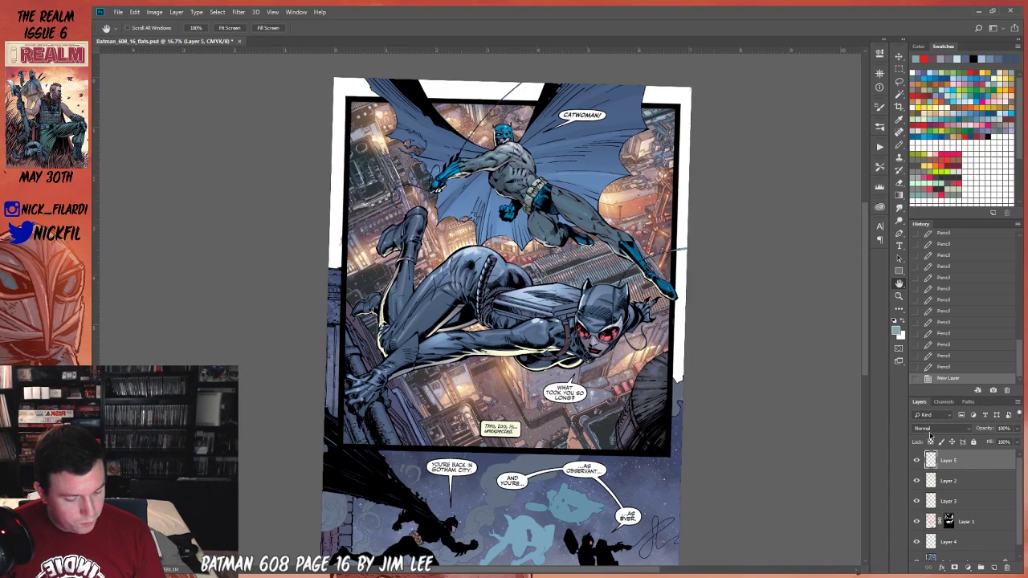
left_click(939, 428)
left_click(935, 268)
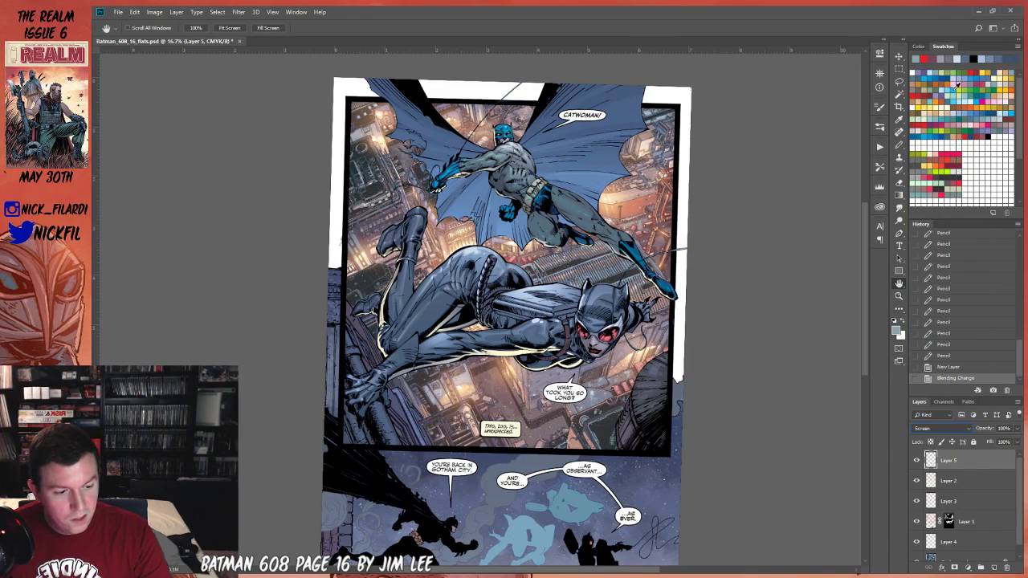
Add soft cyan gradient glows at 50% opacity to the highlights on Catwoman's back, hood, shoulder and hip.
left_click(955, 85)
key("g")
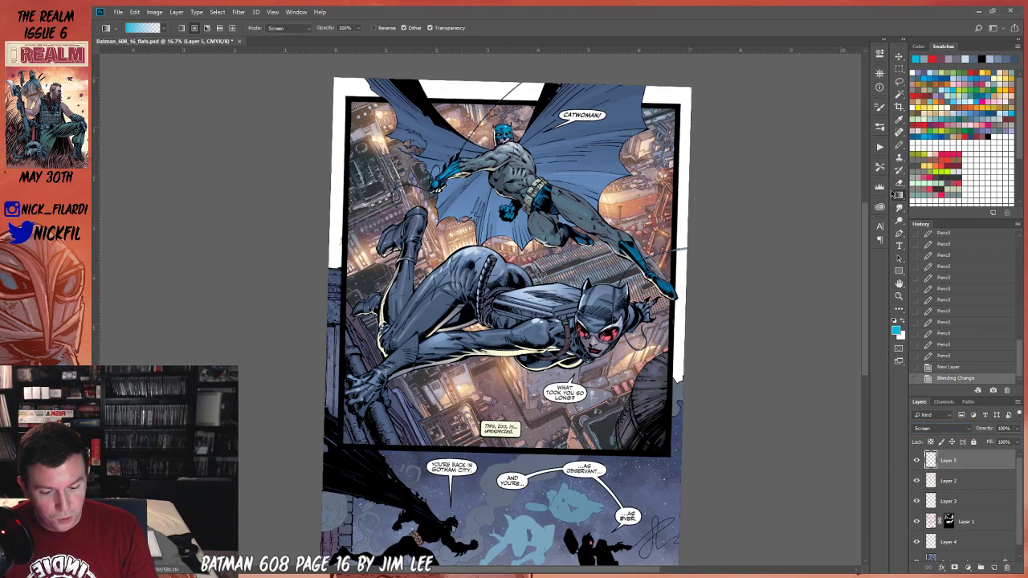
mouse_move(529, 291)
left_mouse_down()
mouse_move(552, 271)
mouse_move(544, 278)
left_mouse_up()
key("ctrl+z")
key("5")
key("ctrl+z")
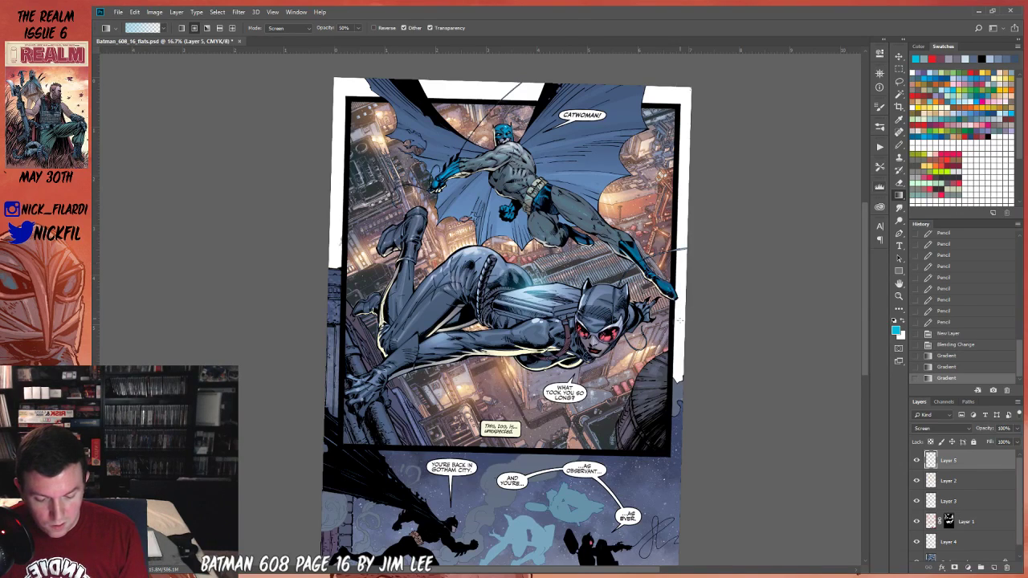
mouse_move(609, 327)
left_mouse_down()
mouse_move(629, 319)
mouse_move(598, 312)
left_mouse_up()
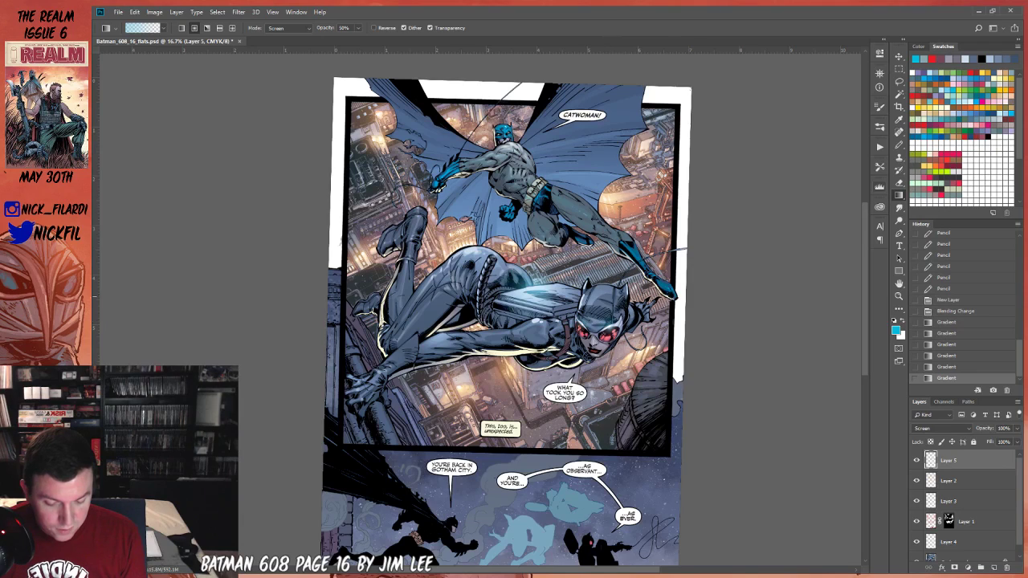
left_click_drag(536, 319, 561, 318)
left_click_drag(468, 251, 492, 243)
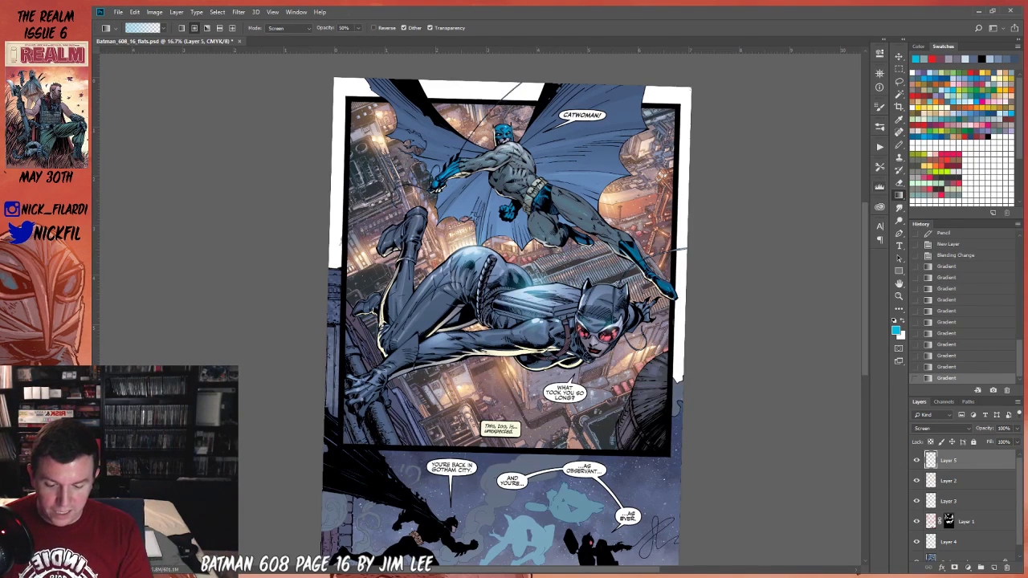
left_click(973, 69)
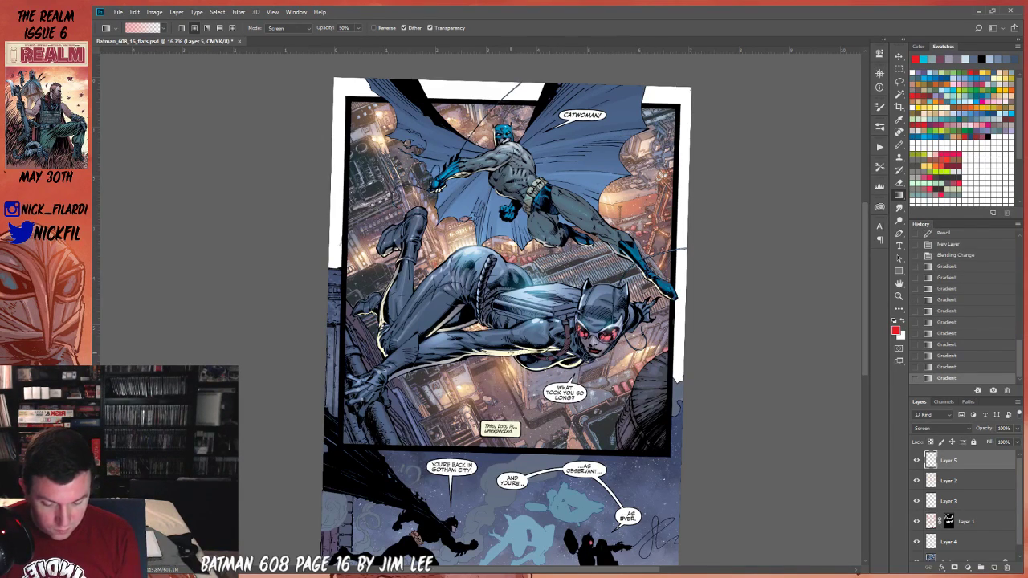
left_click(938, 96)
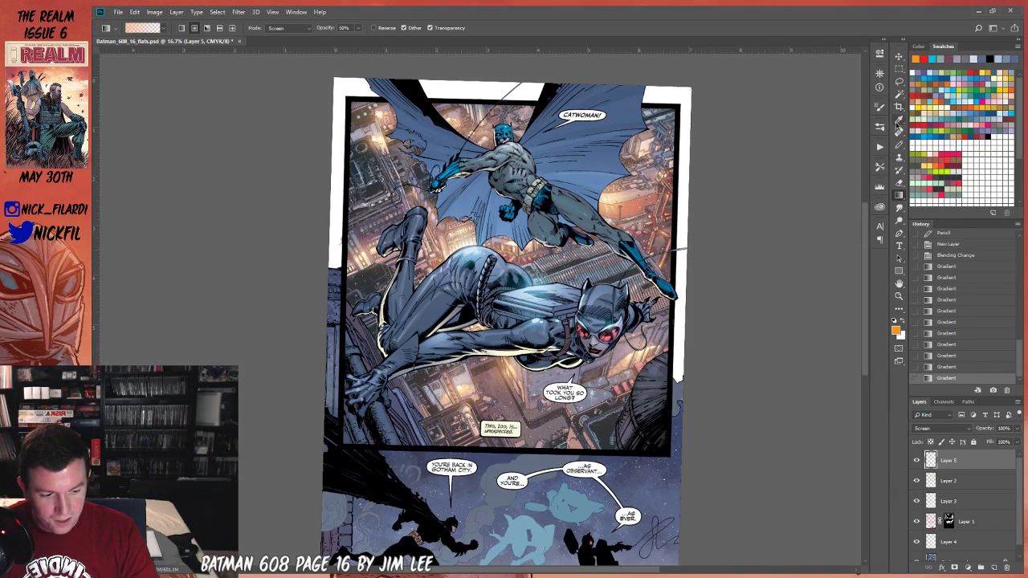
left_click(899, 94)
left_click(520, 355)
key("ctrl+d")
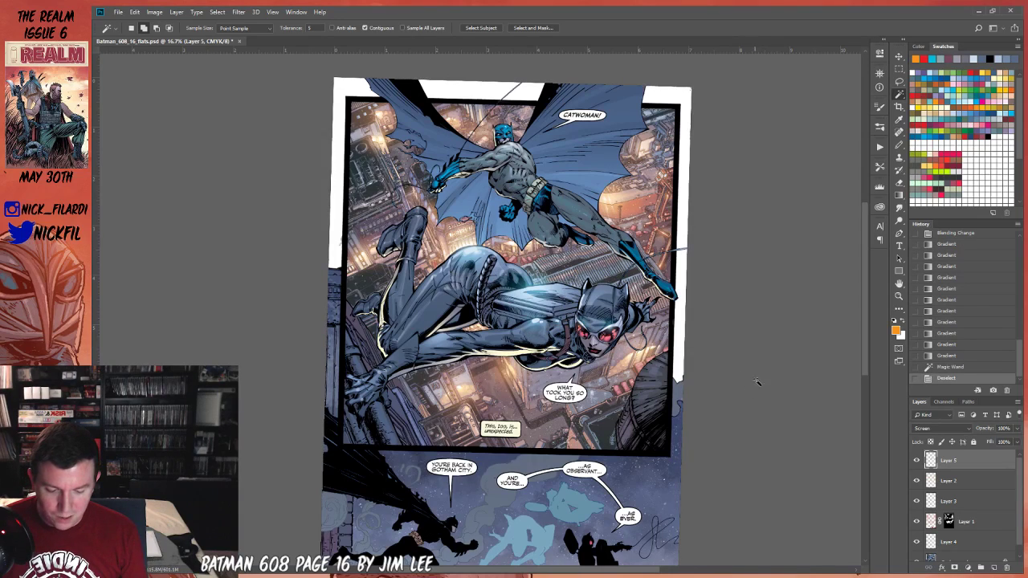
Reset the canvas rotation to 0° so the page stands upright, and save the document.
left_click(898, 295)
left_click(610, 395, "alt")
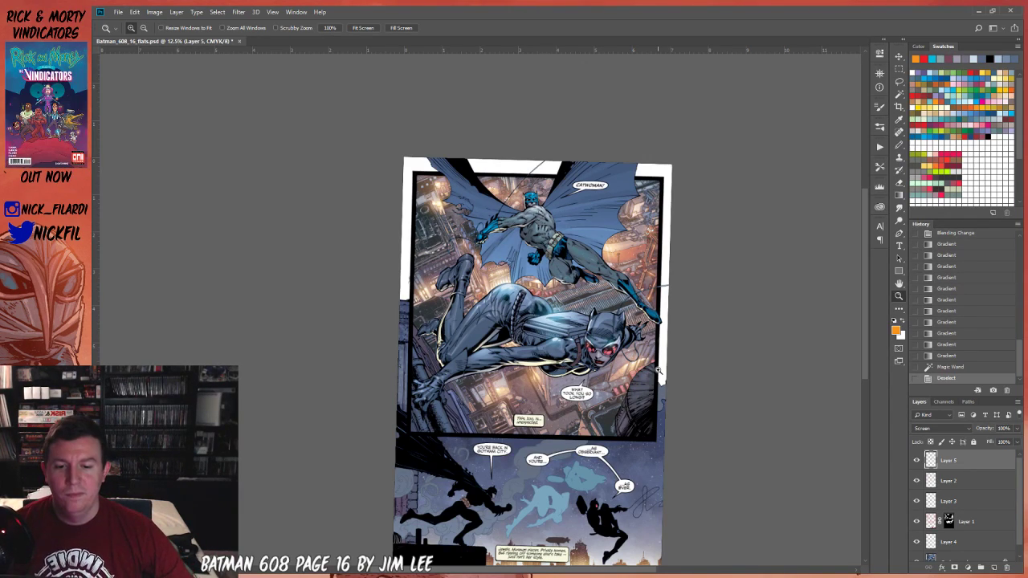
key("r")
left_click_drag(651, 296, 653, 294)
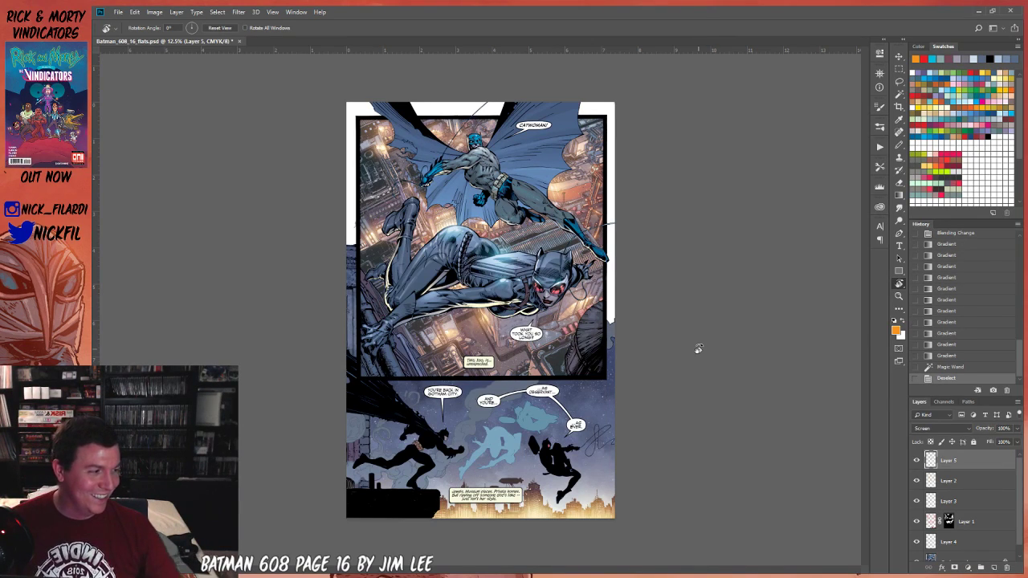
key("z")
left_click(508, 243)
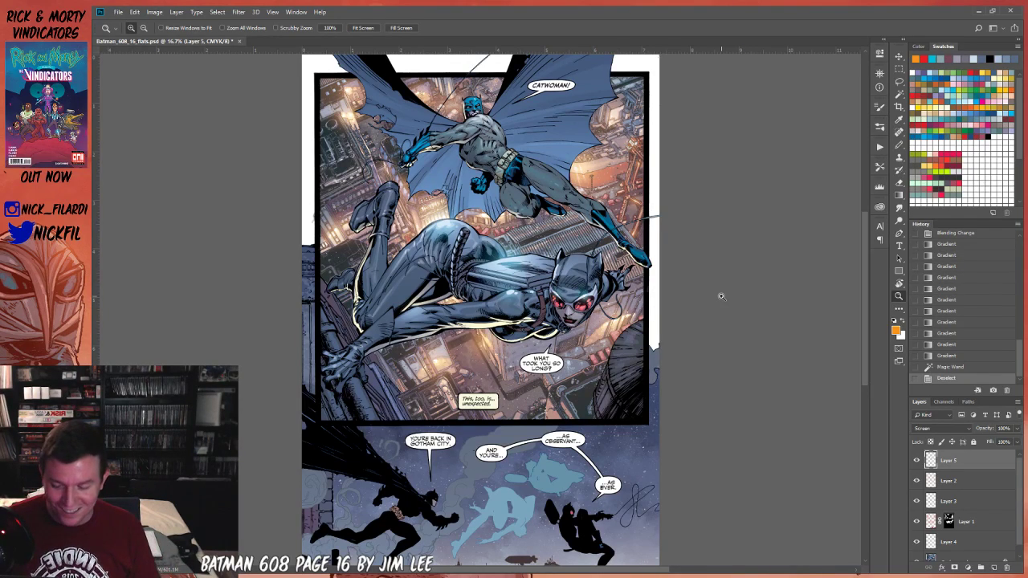
key("ctrl+s")
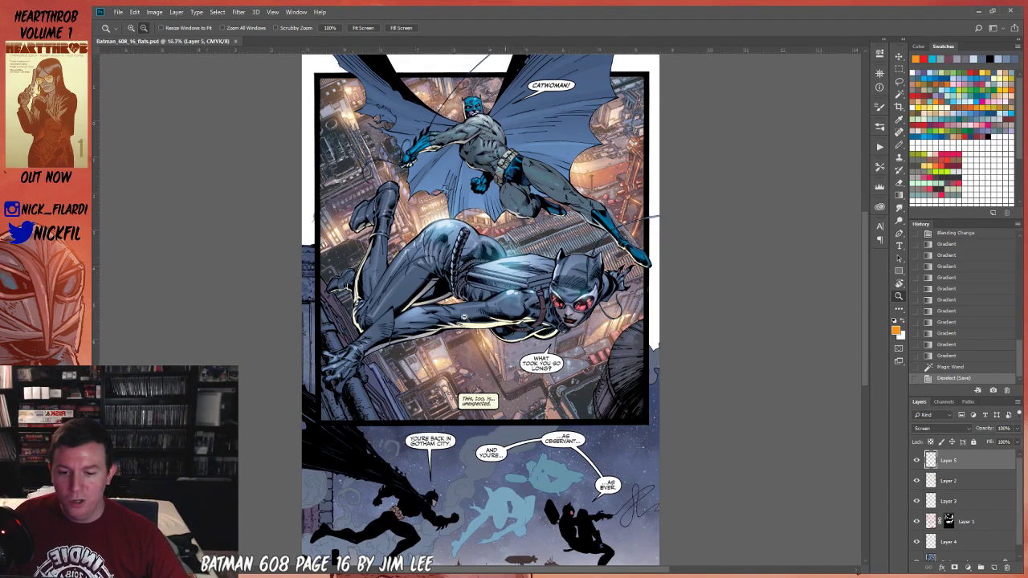
Examine the colored page as a whole and the rendering of Batman and Catwoman in the large panel.
left_click(463, 317, "alt")
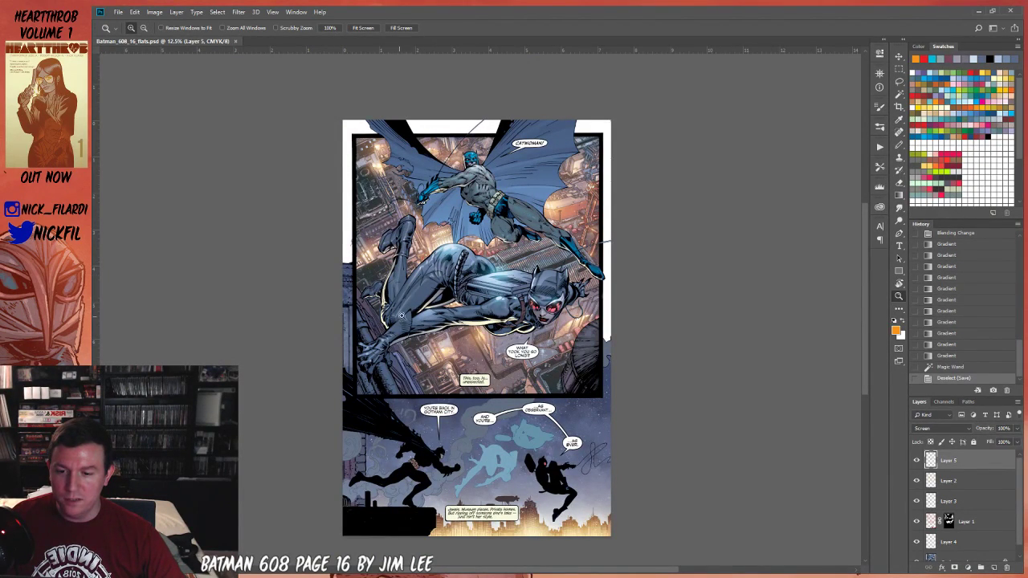
left_click_drag(432, 345, 505, 362)
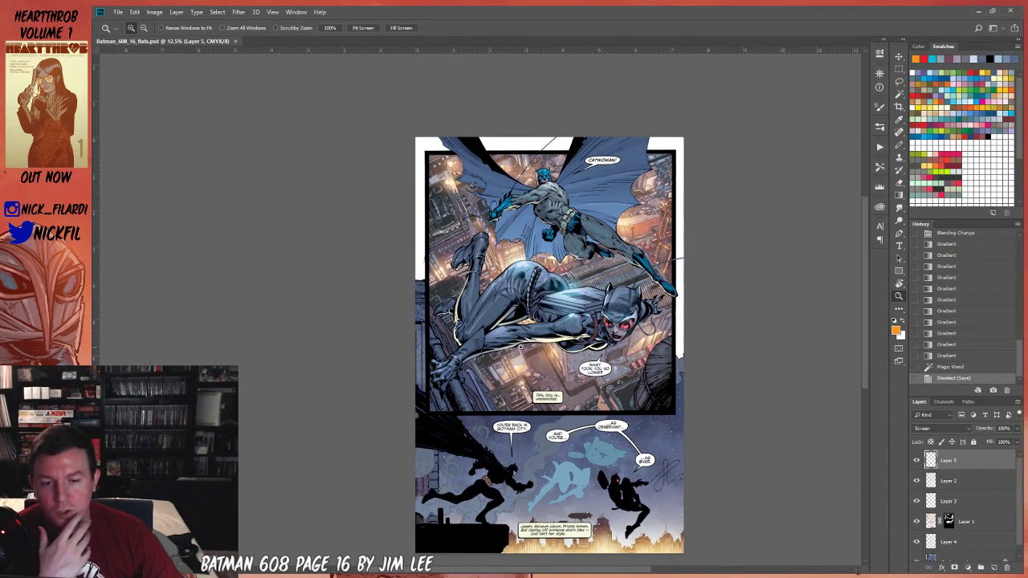
left_click(897, 146)
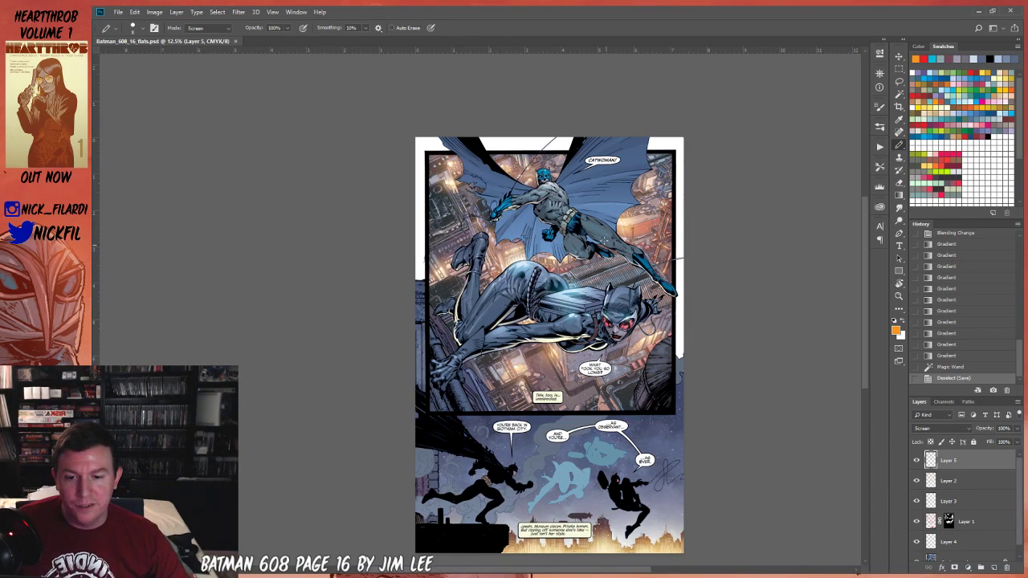
key("z")
left_click_drag(530, 197, 529, 195)
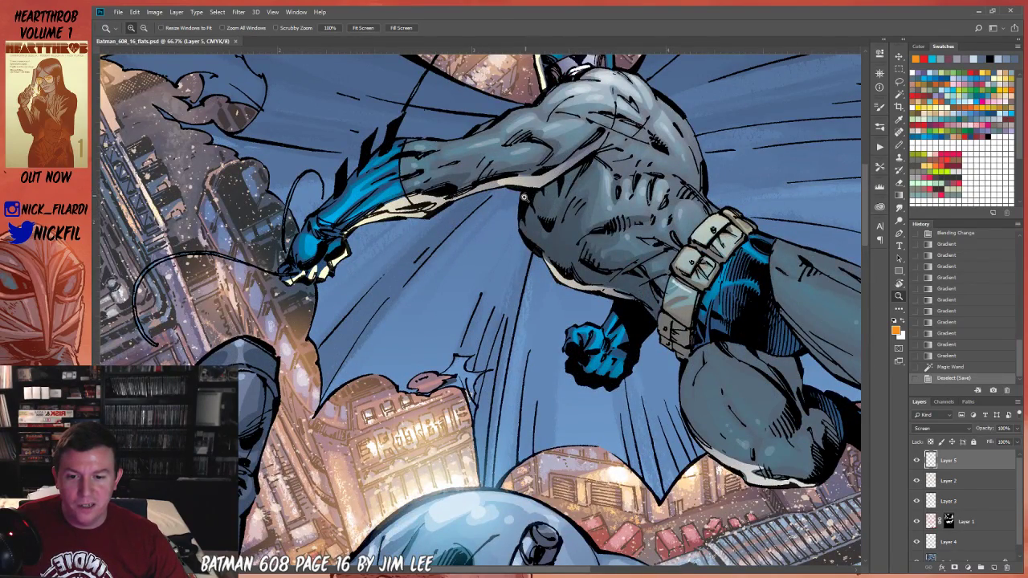
left_click_drag(519, 222, 583, 345)
left_click_drag(561, 255, 634, 282)
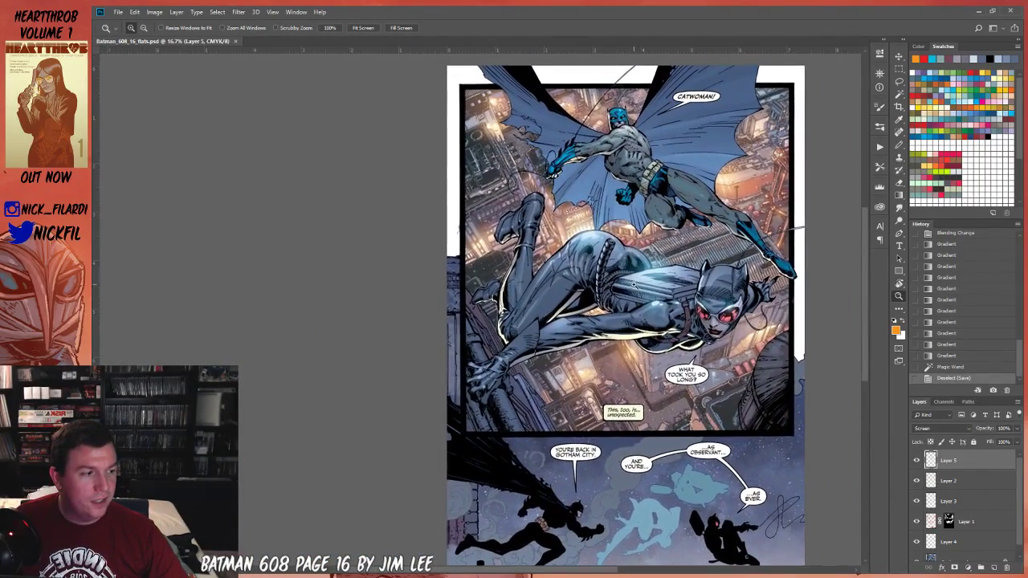
left_click(598, 273, "alt")
left_click(611, 270)
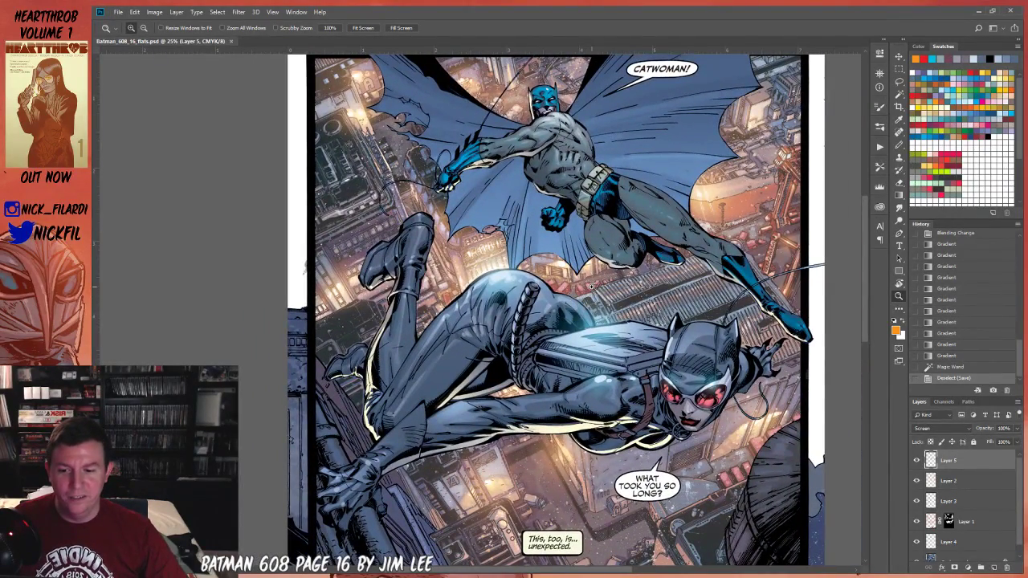
left_click(589, 293, "alt")
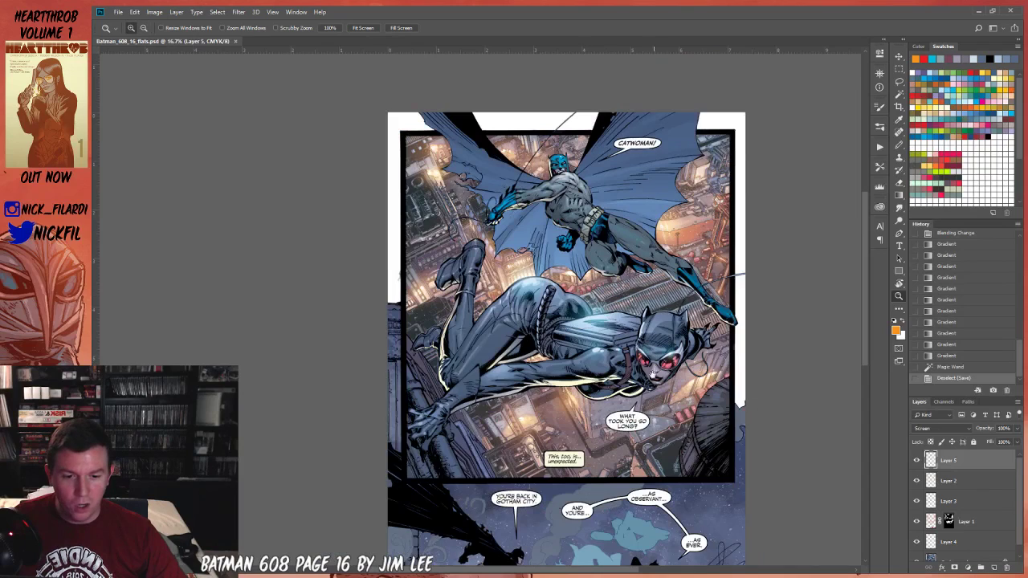
scroll(588, 293, "down", 3)
left_click(615, 329, "alt")
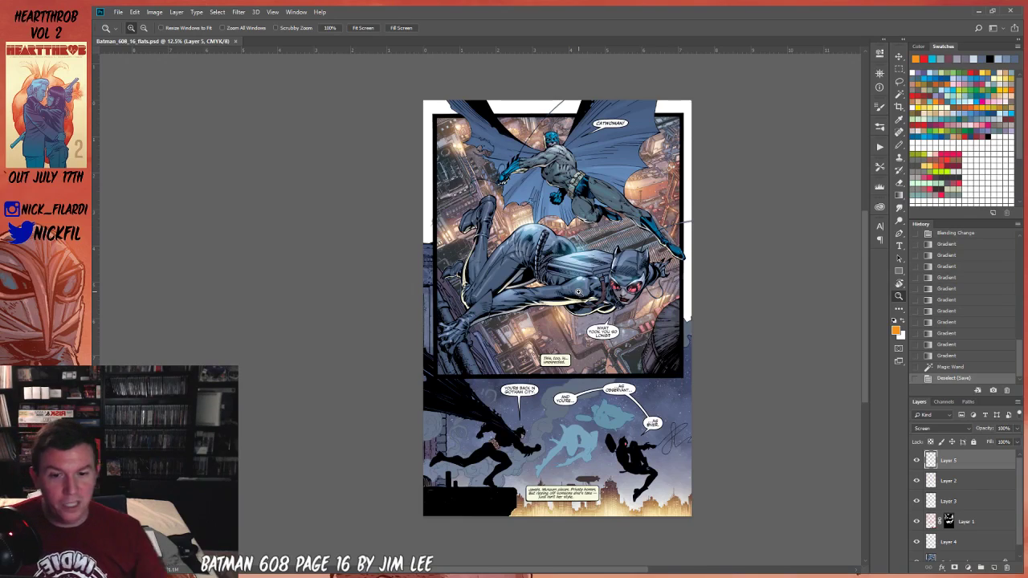
Inspect Batman's cowl, torso and glove up close and compare them with the full page.
left_click(554, 144)
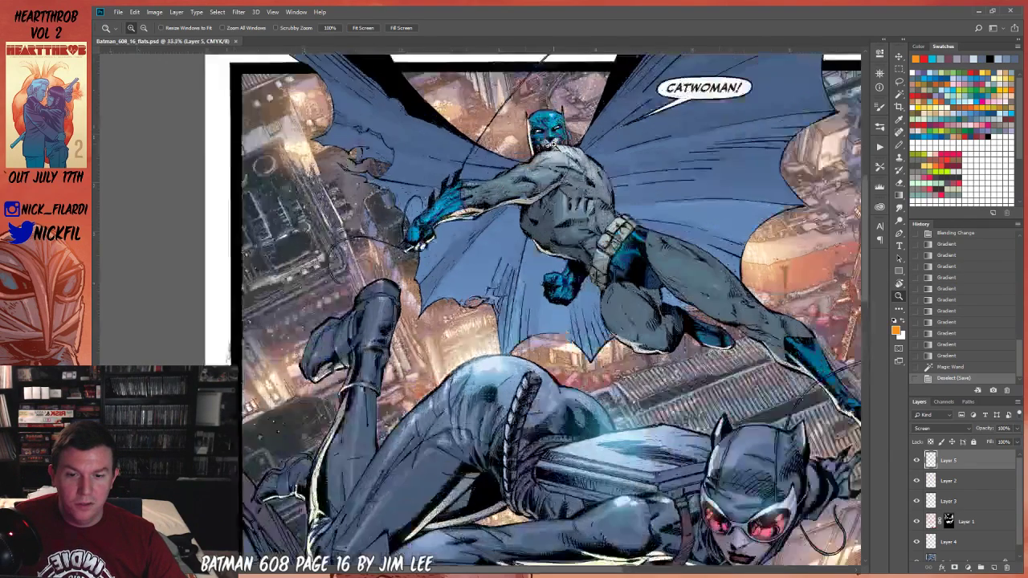
left_click(554, 143)
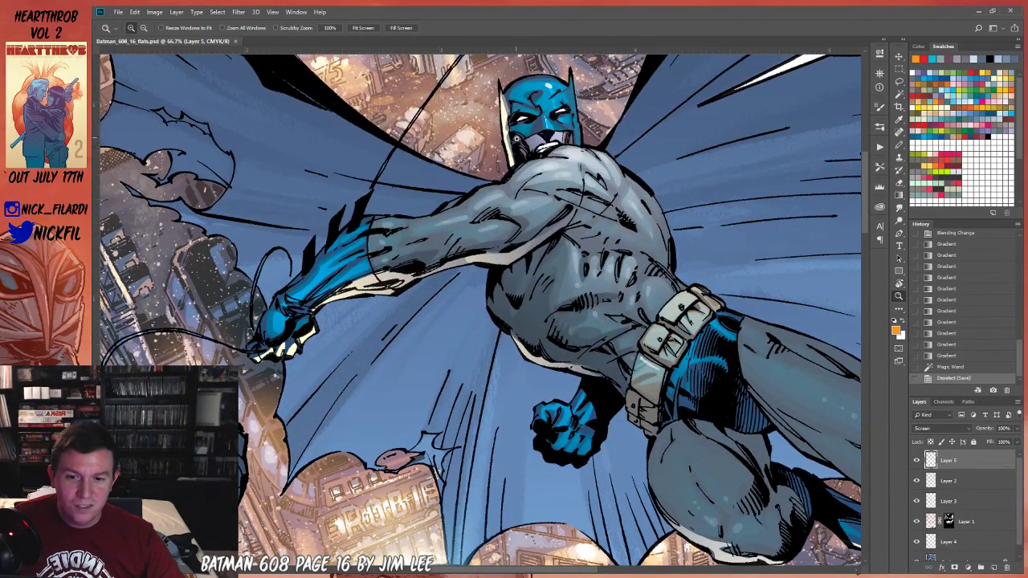
left_click(553, 240, "alt")
left_click(386, 353)
scroll(567, 156, "down", 2)
left_click(577, 230, "alt")
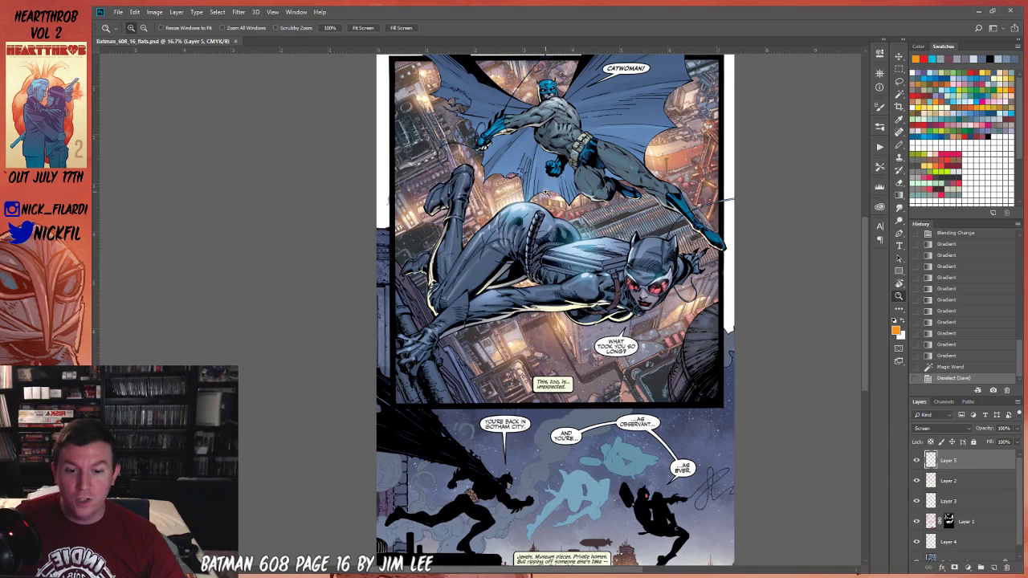
left_click(600, 250, "alt")
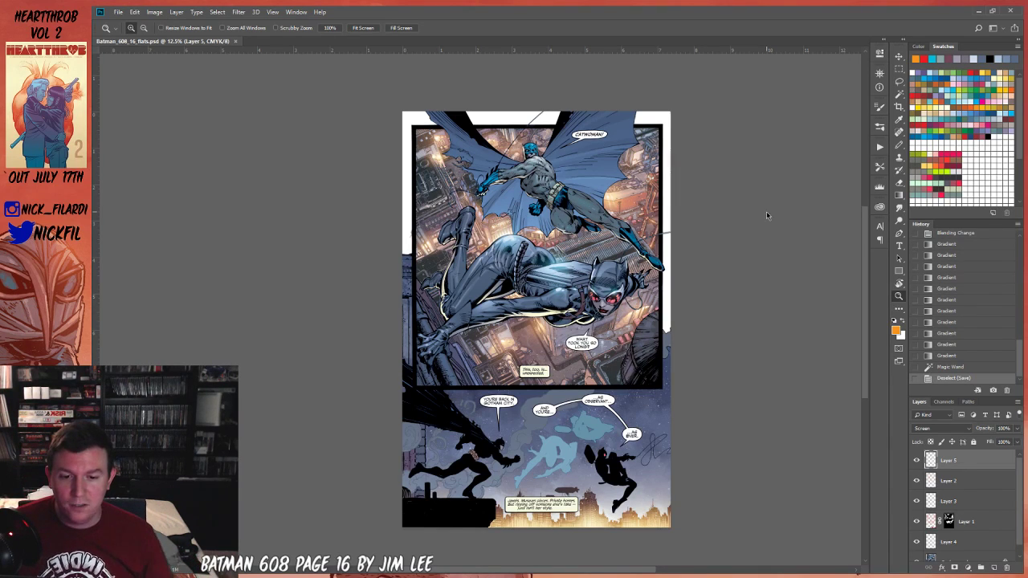
Switch to Adobe Bridge, preview the Bone and Stray Bullets pages in the Ultimate Portfolio folder, and return to the Batman page in Photoshop.
key("ctrl+o")
left_click(742, 392)
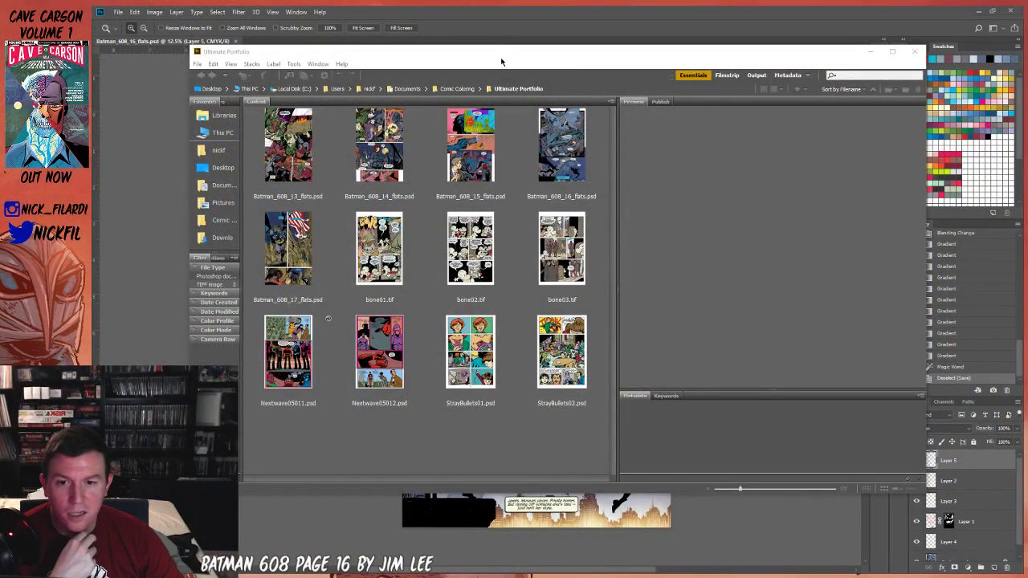
left_click_drag(501, 56, 447, 74)
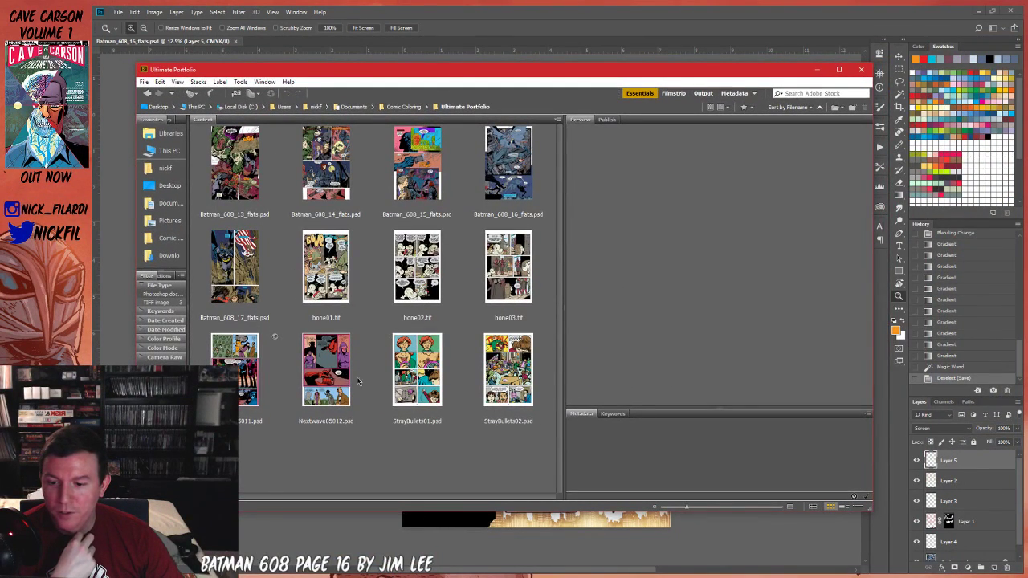
left_click(338, 273)
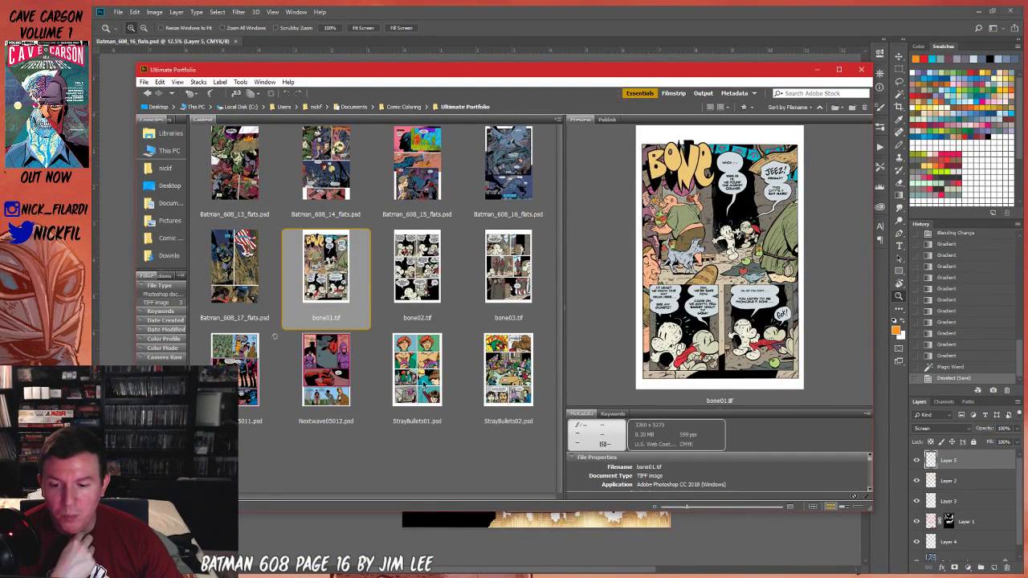
left_click(420, 360)
left_click(511, 370)
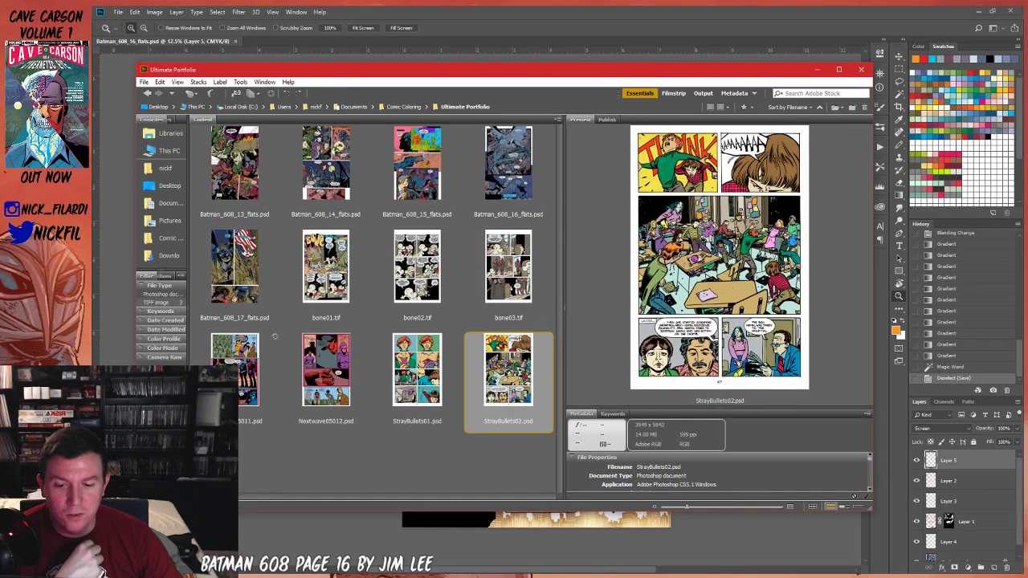
left_click(434, 369)
left_click(438, 269)
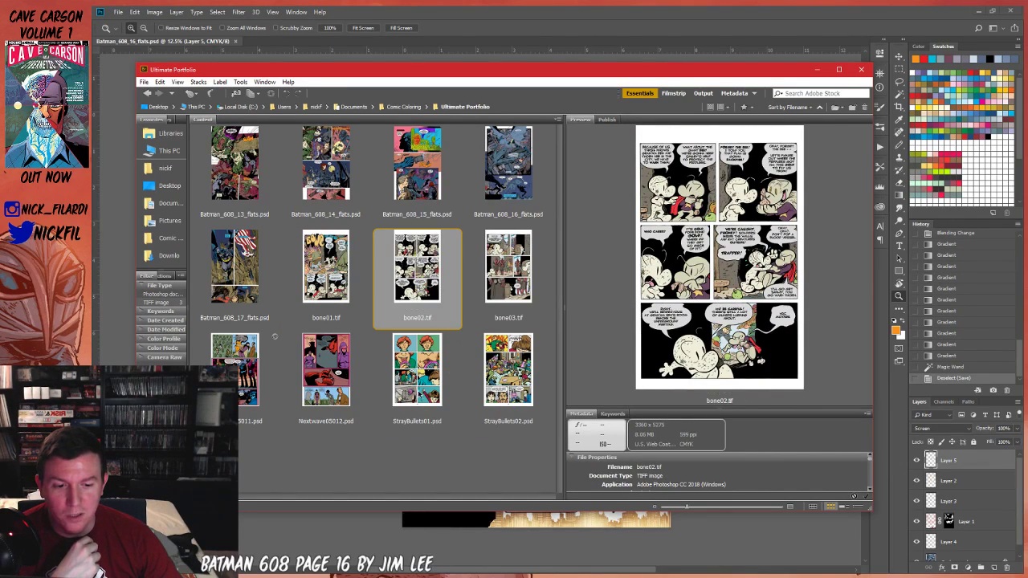
left_click(417, 394)
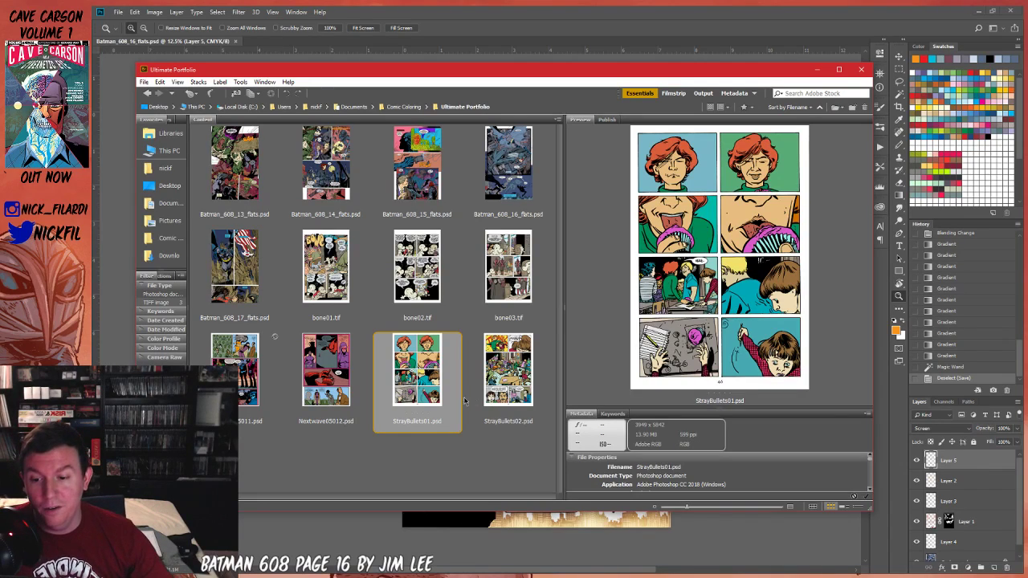
left_click(499, 297)
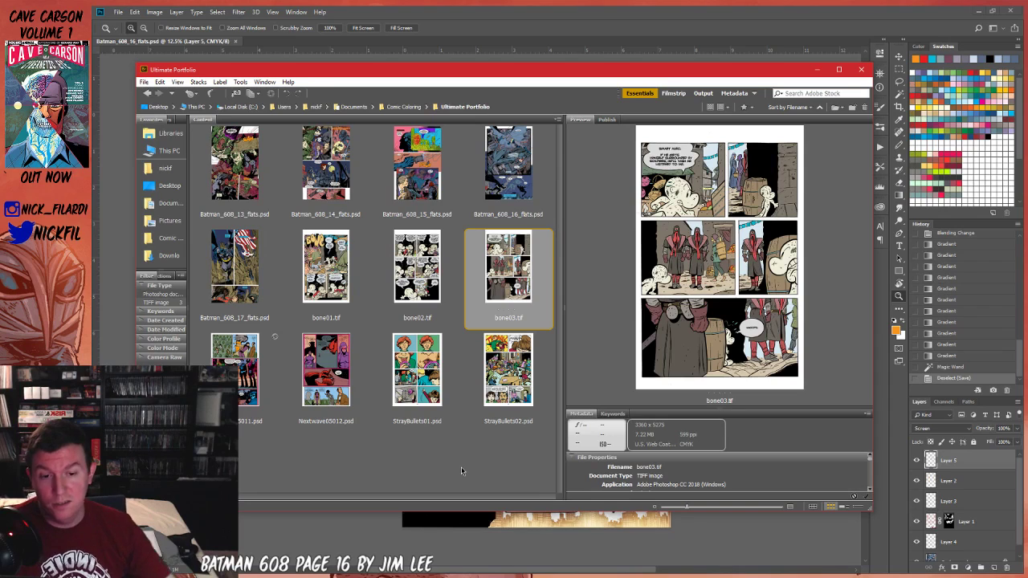
left_click(818, 70)
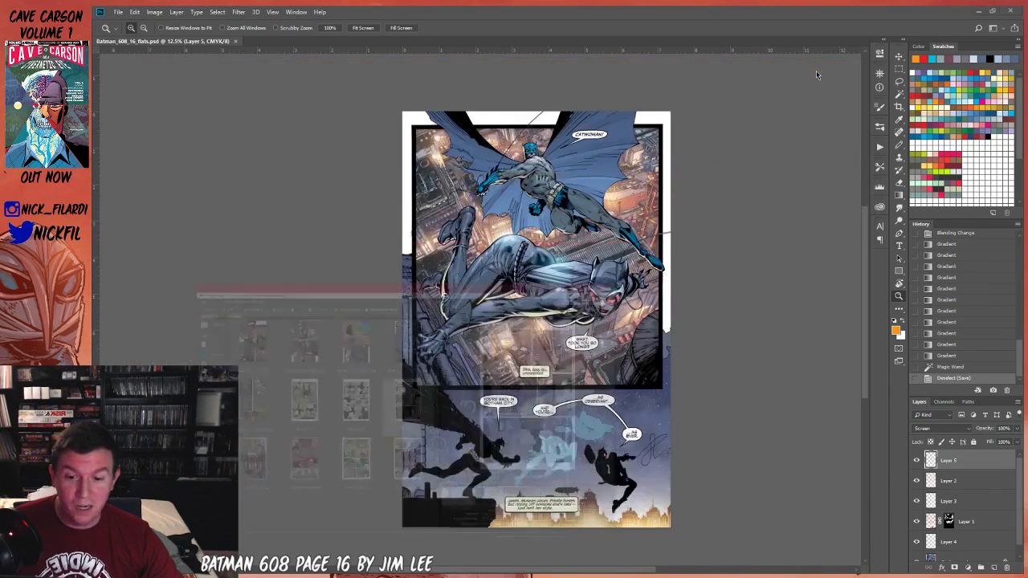
left_click_drag(627, 345, 660, 307)
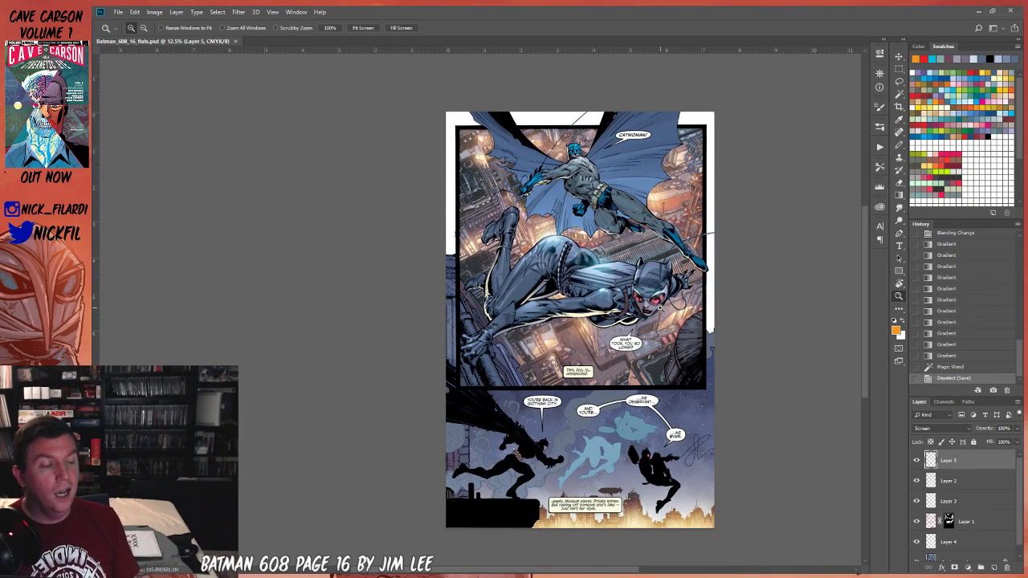